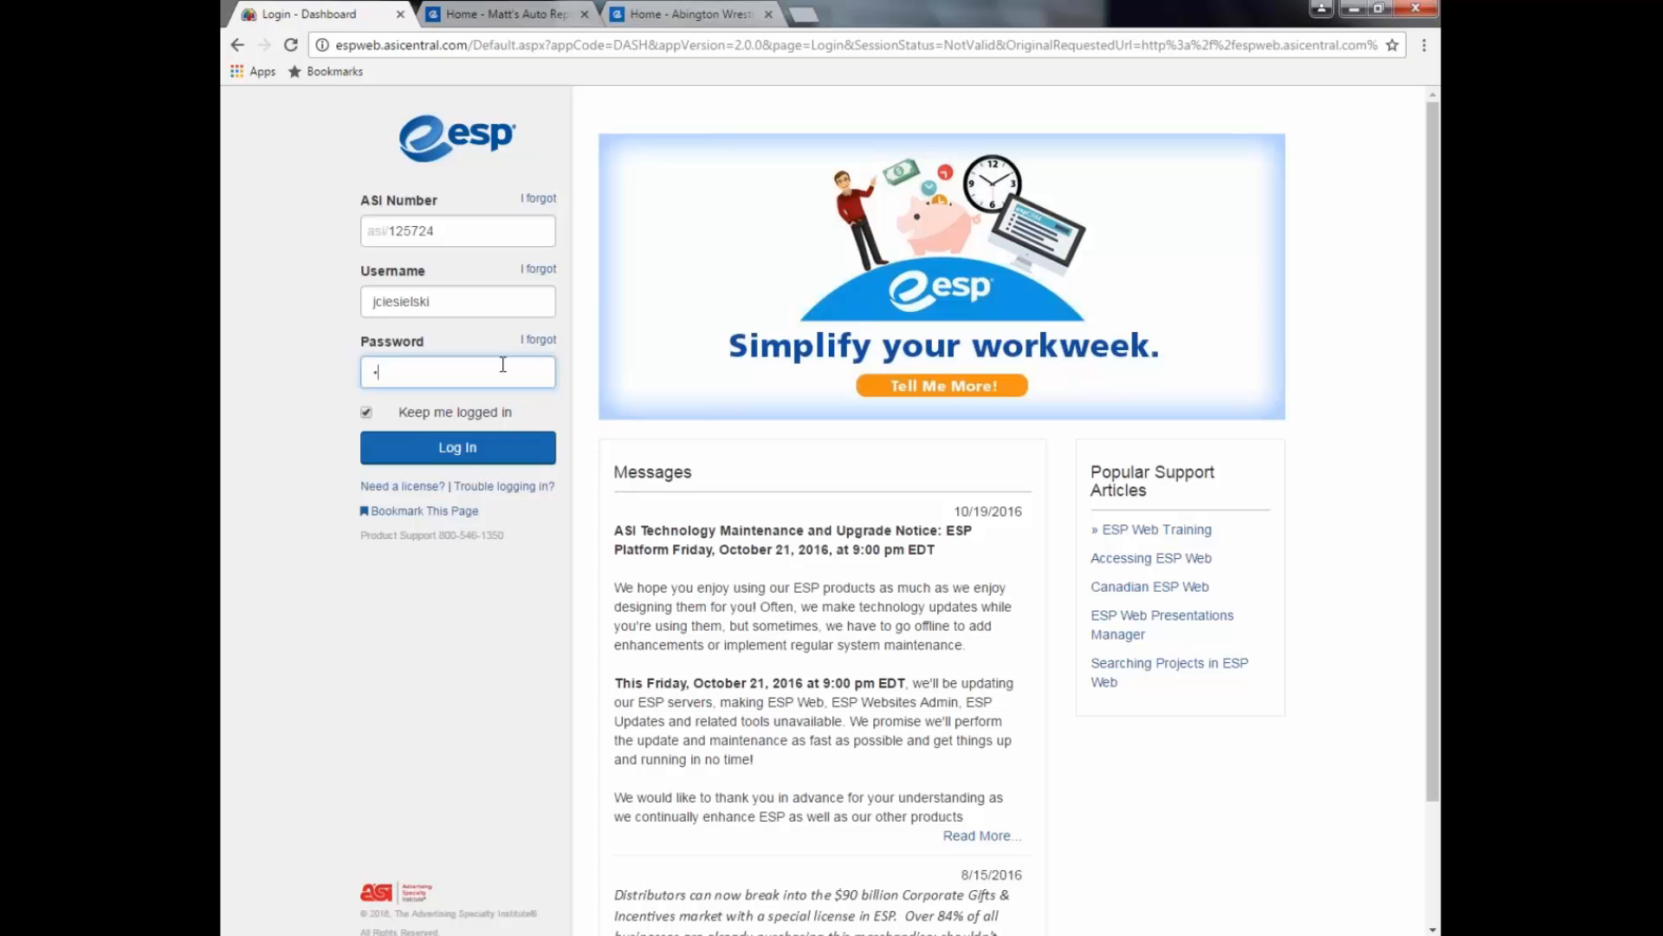
Step: Sign in to ESP Web with the account password
type("**********")
left_click(531, 442)
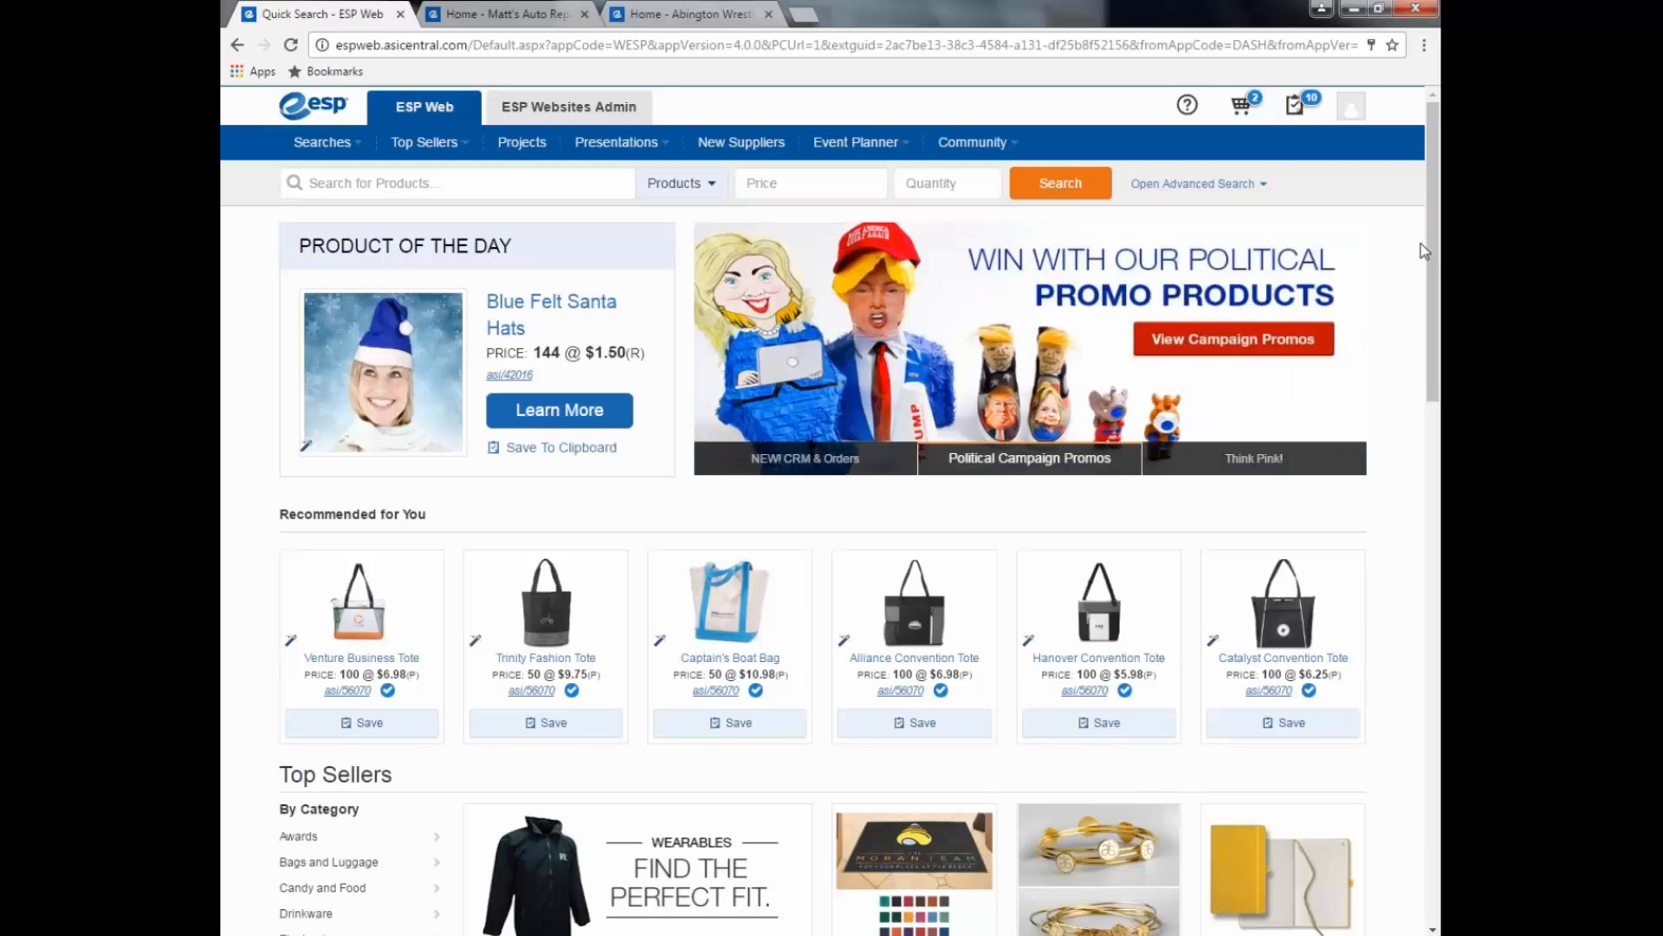
Step: Switch to ESP Websites Admin and reach My Sites via My Dashboard's Manage ESP Websites
left_click(552, 111)
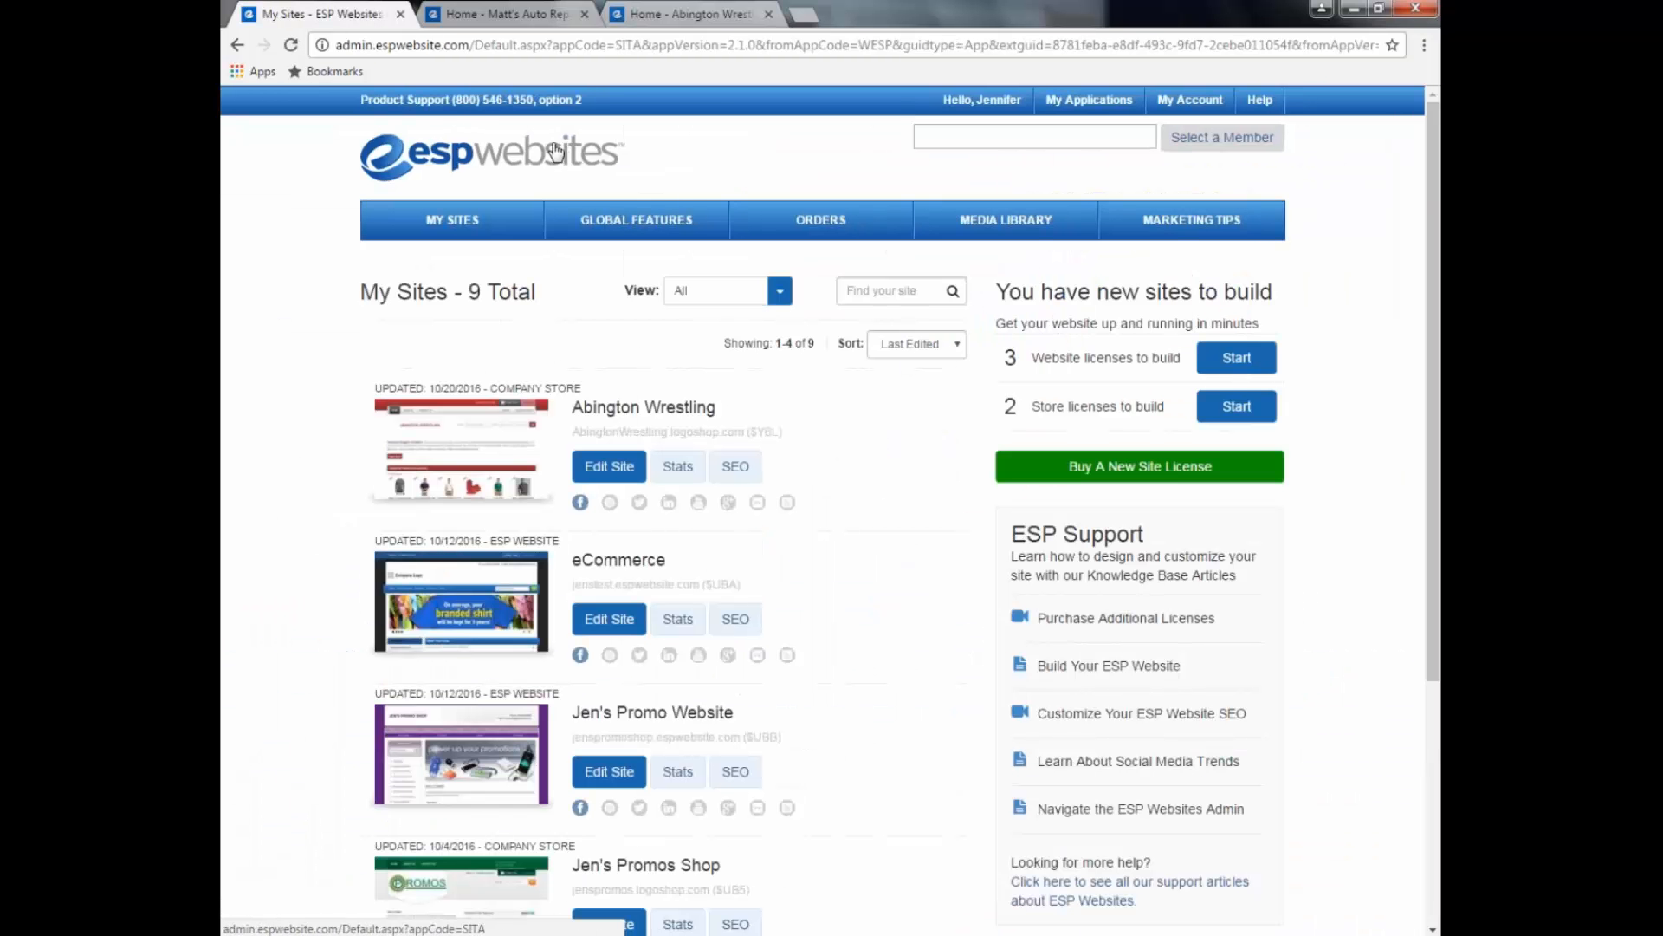
left_click(1085, 117)
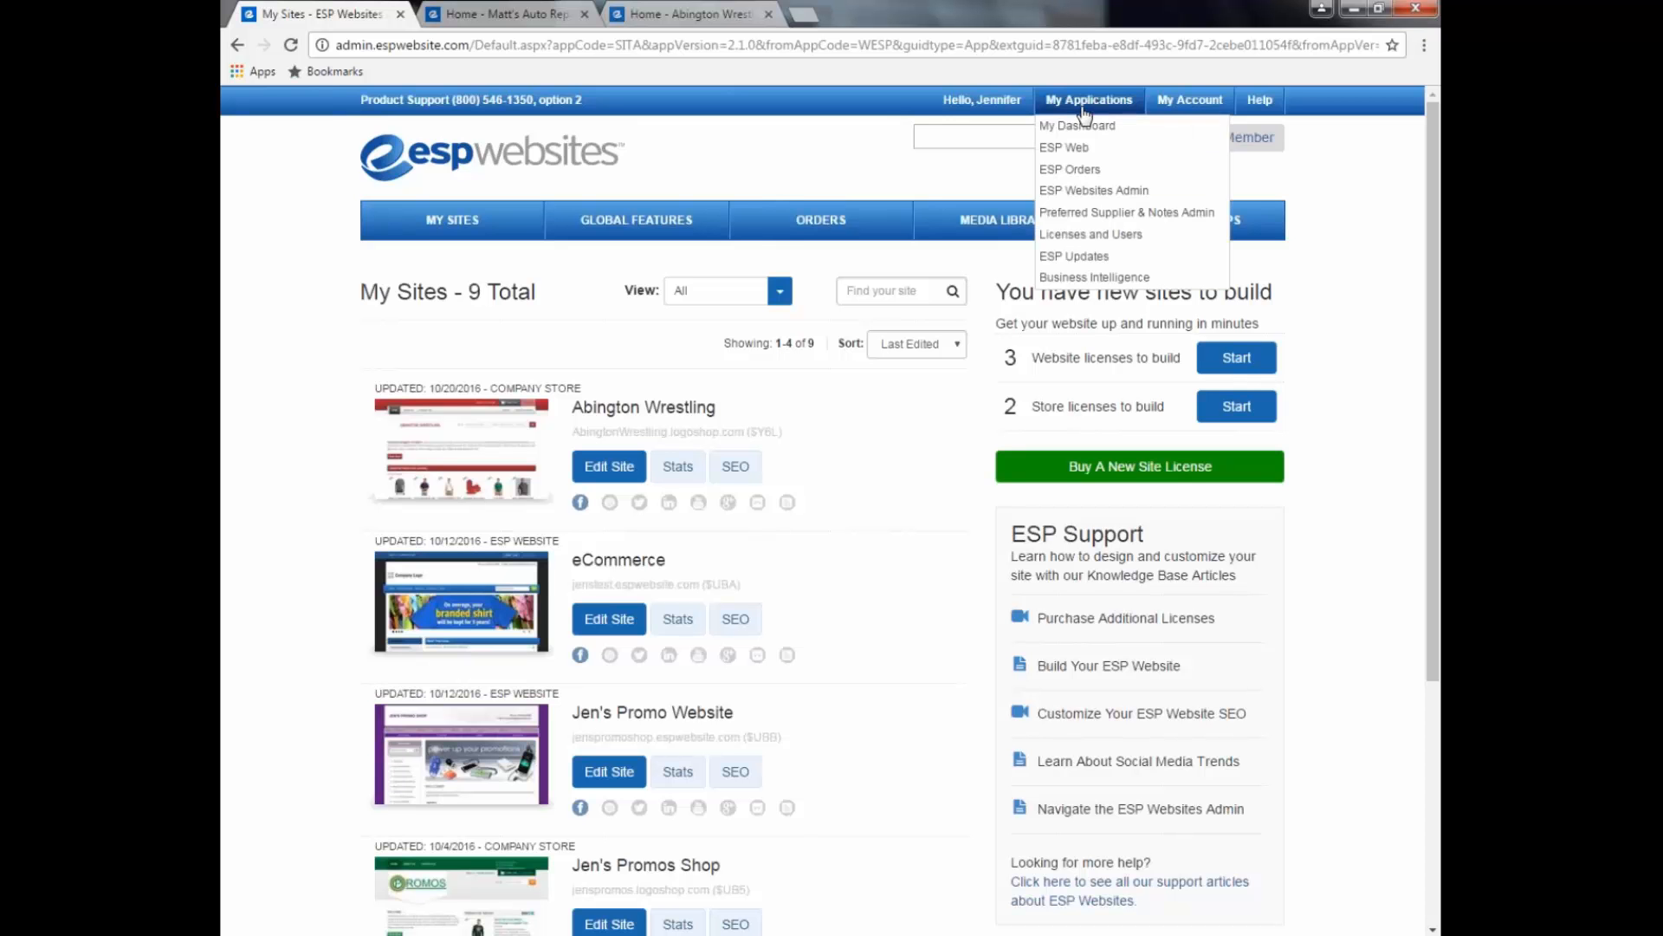
left_click(1089, 126)
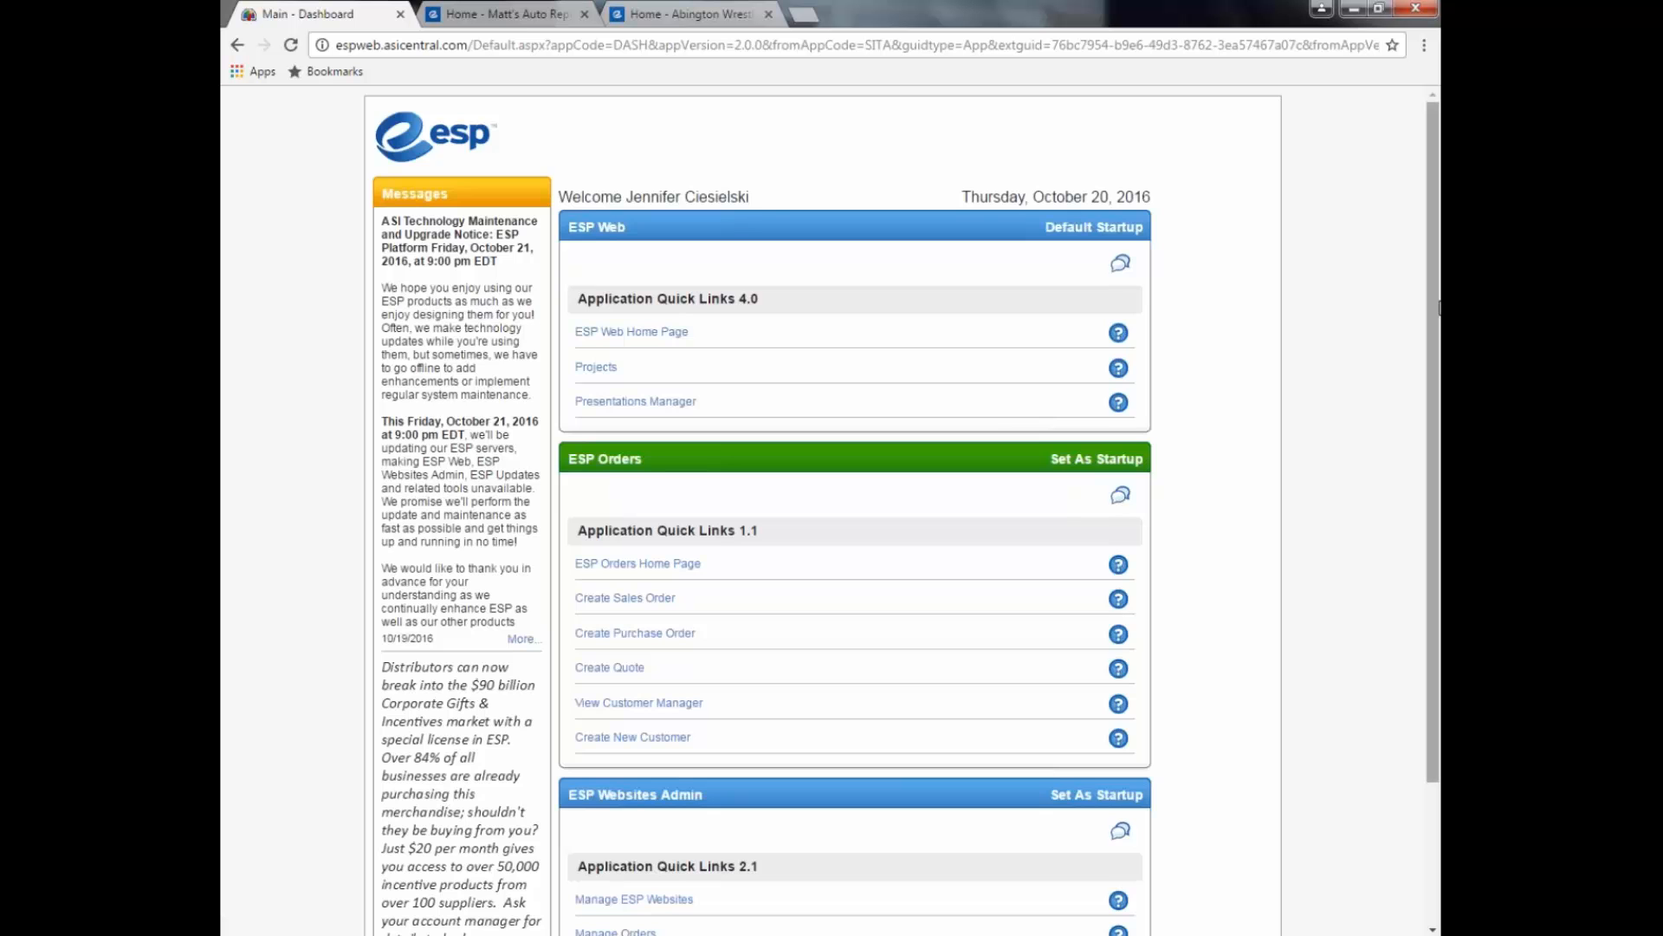
left_click_drag(1438, 317, 1397, 517)
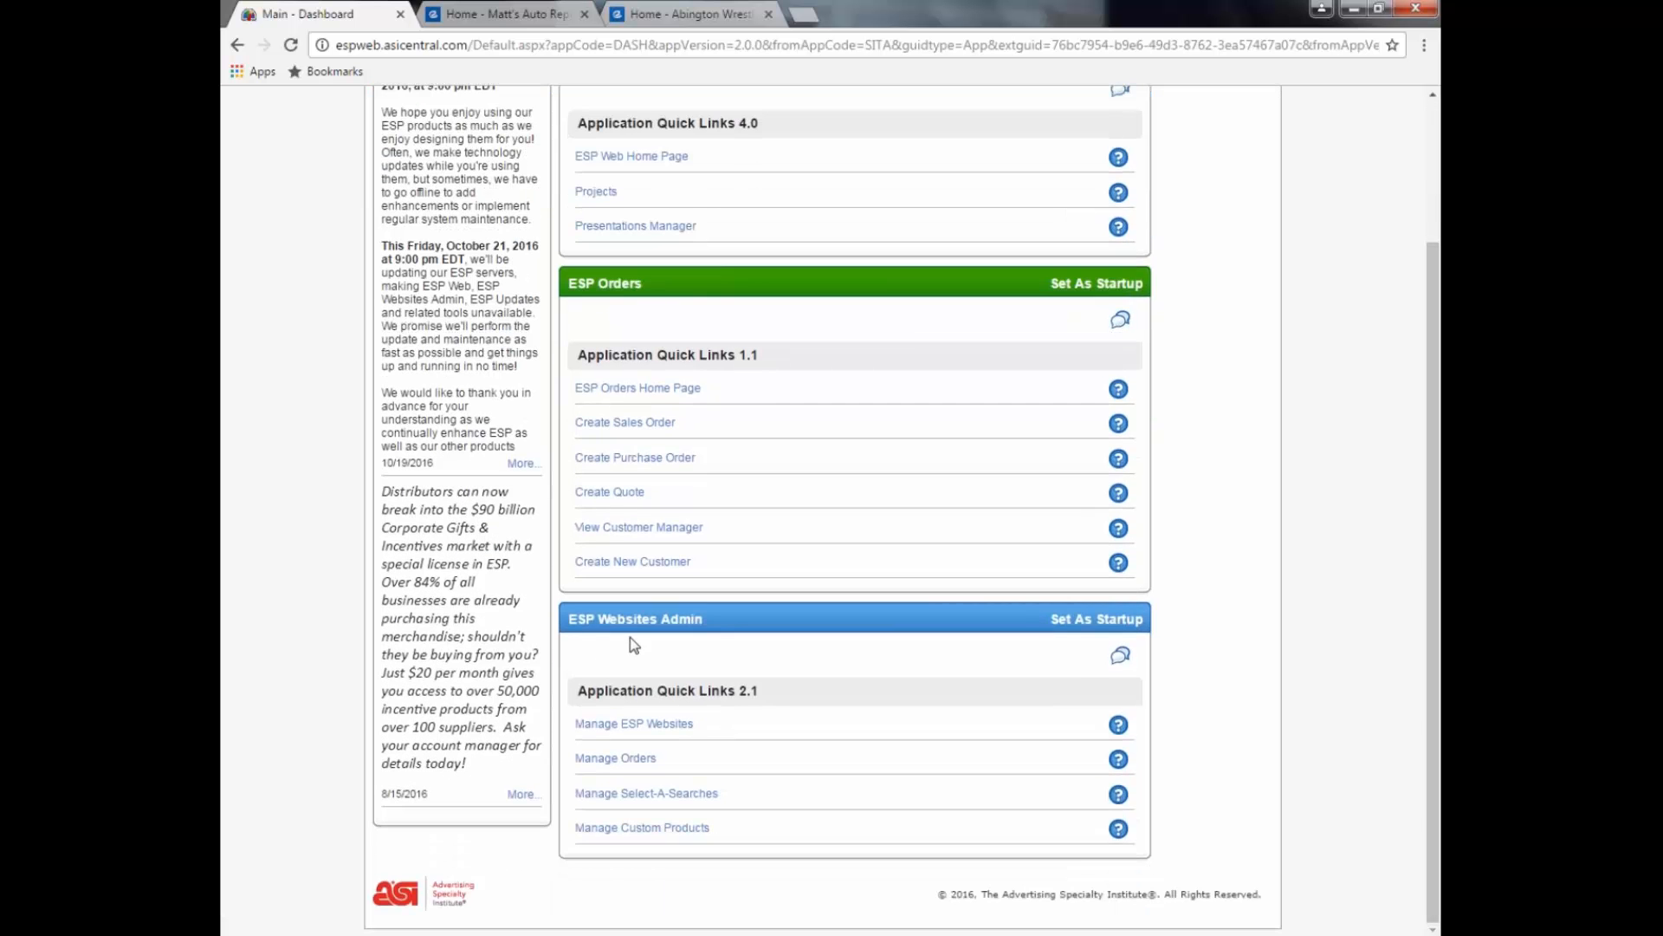
left_click(676, 731)
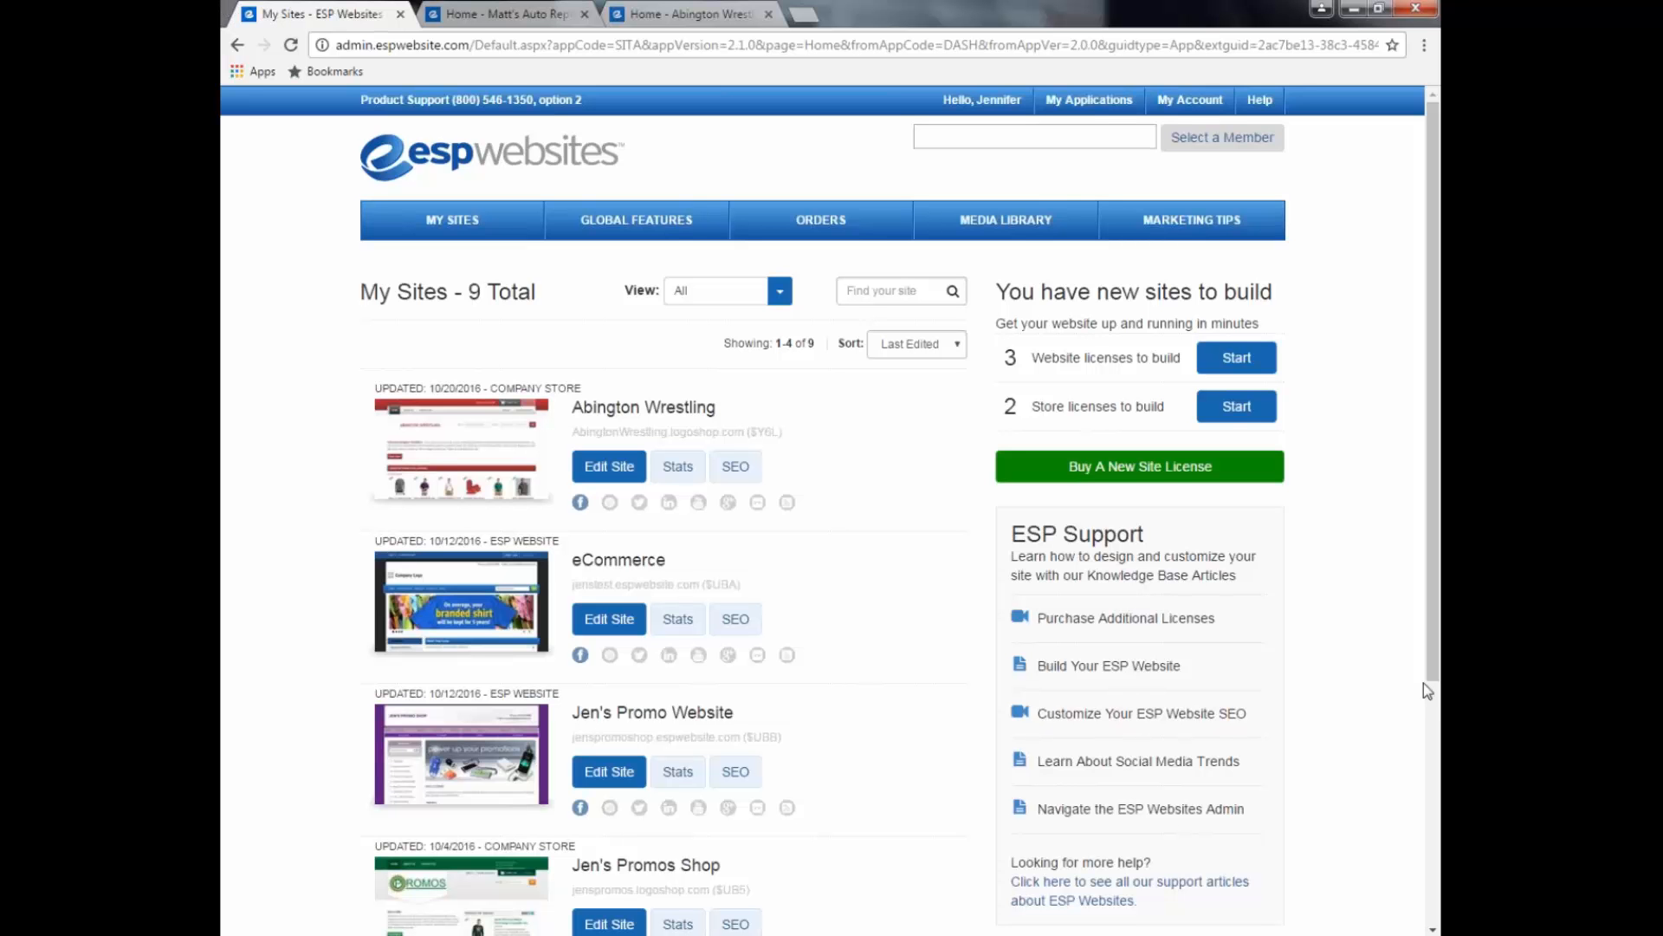
Step: Start a Store-license company store with address jenpromos2 and title Jen's Promo Store 2
left_click(1237, 415)
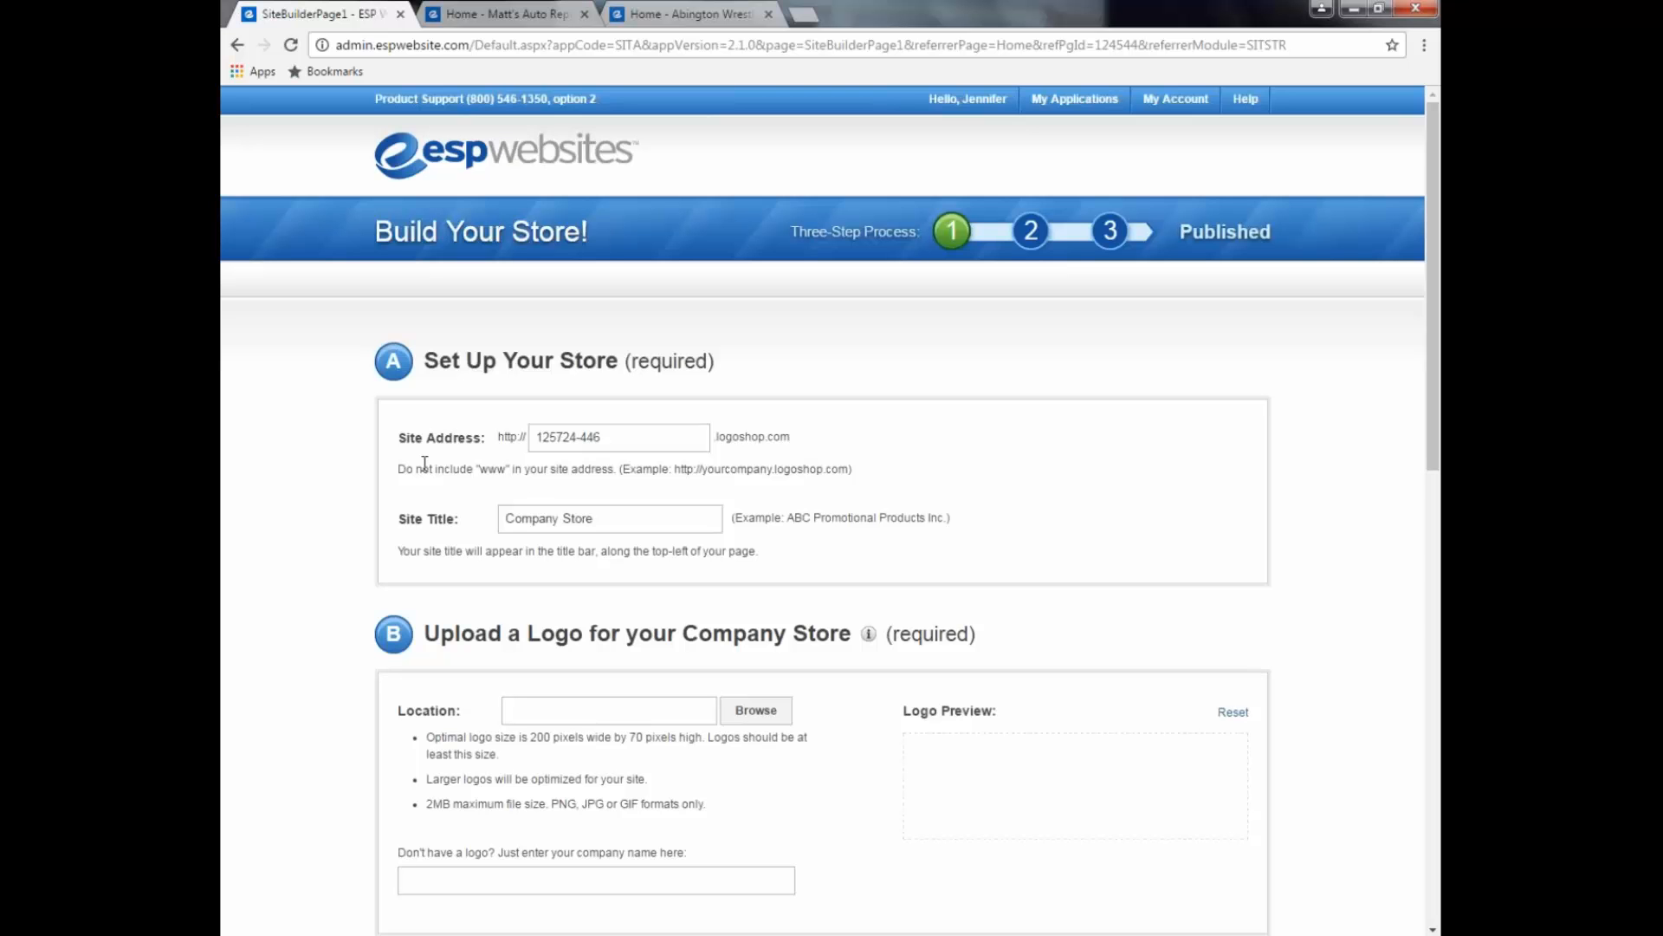
mouse_move(648, 439)
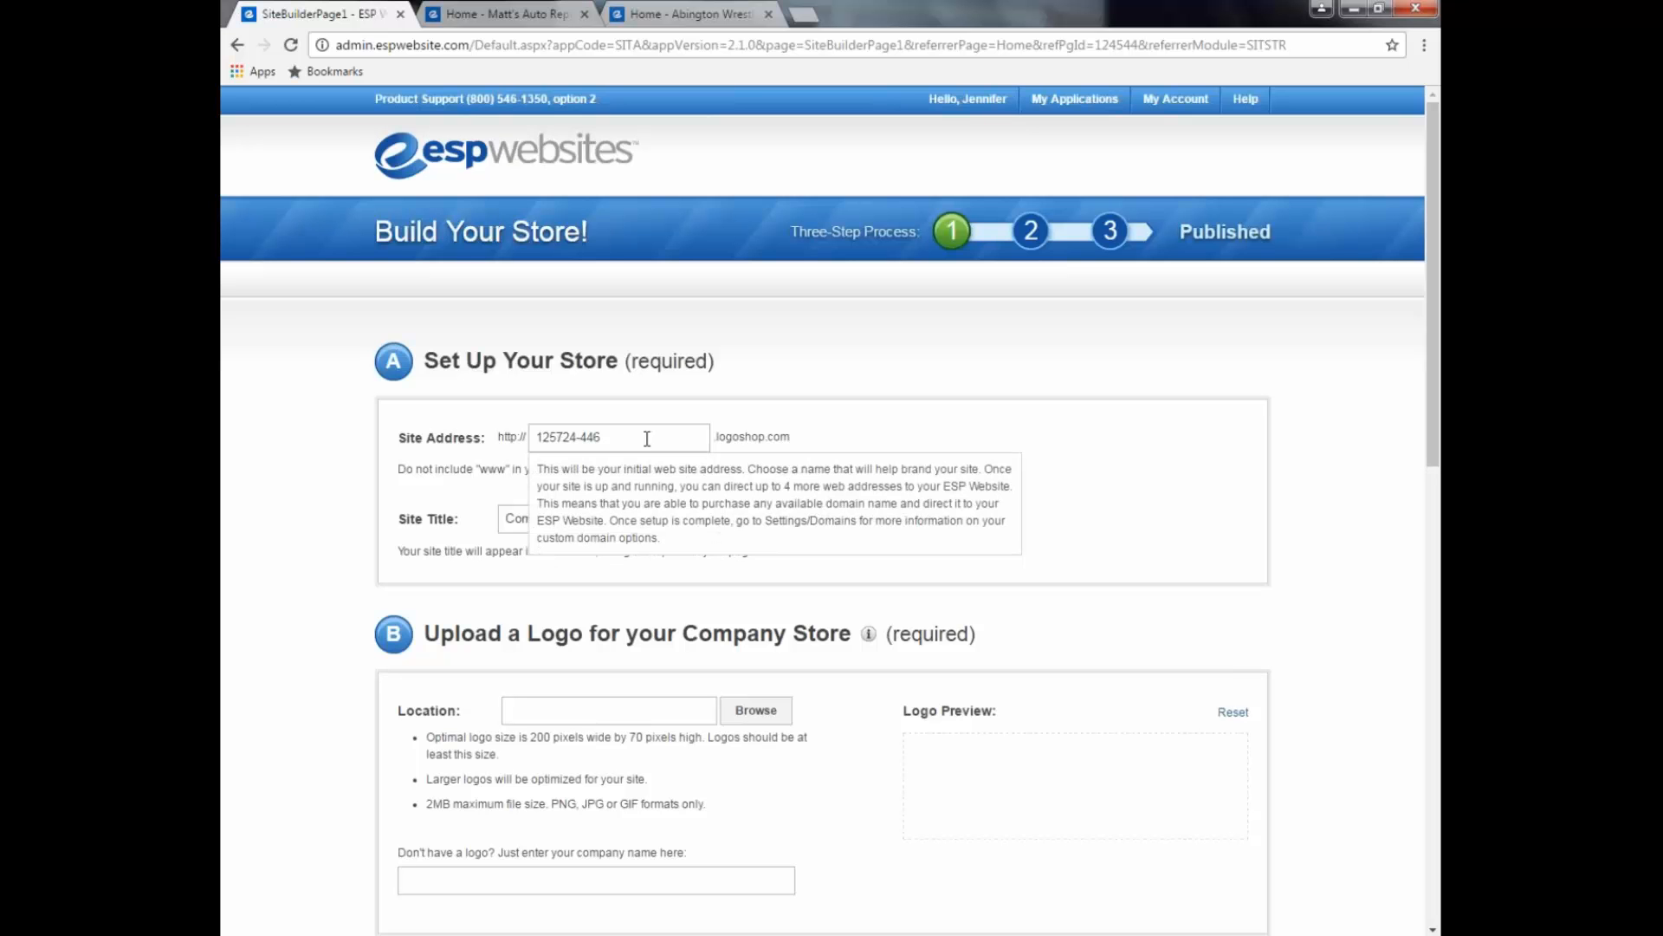
triple_click(647, 439)
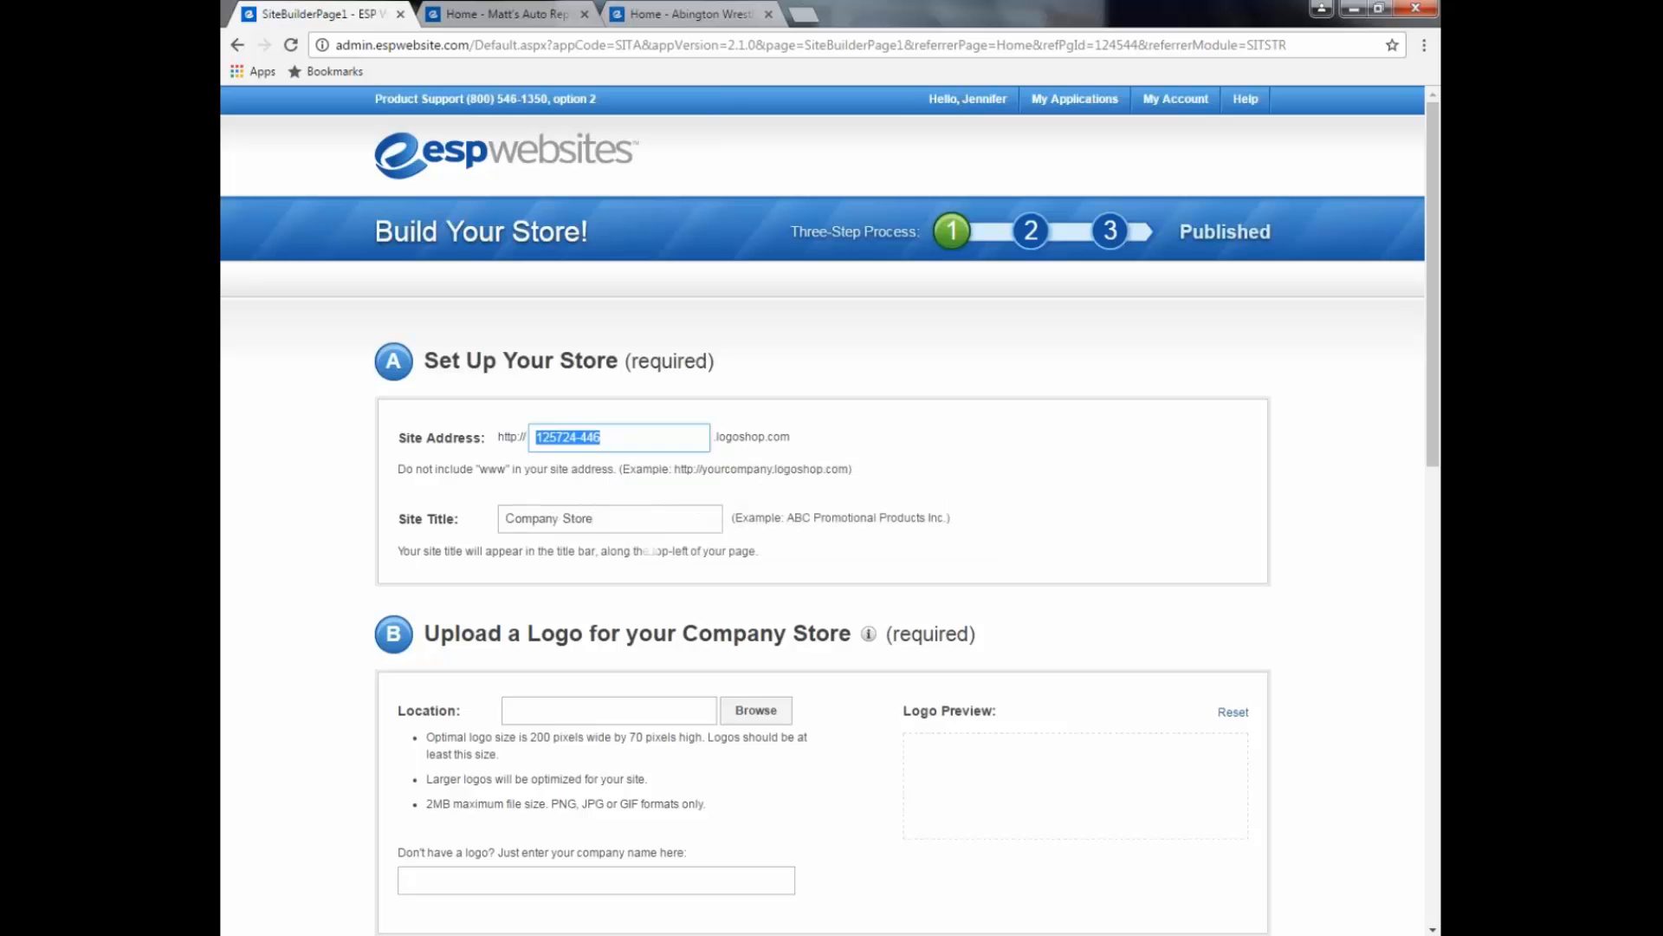
type("jenpromos2")
triple_click(589, 518)
type("Jen")
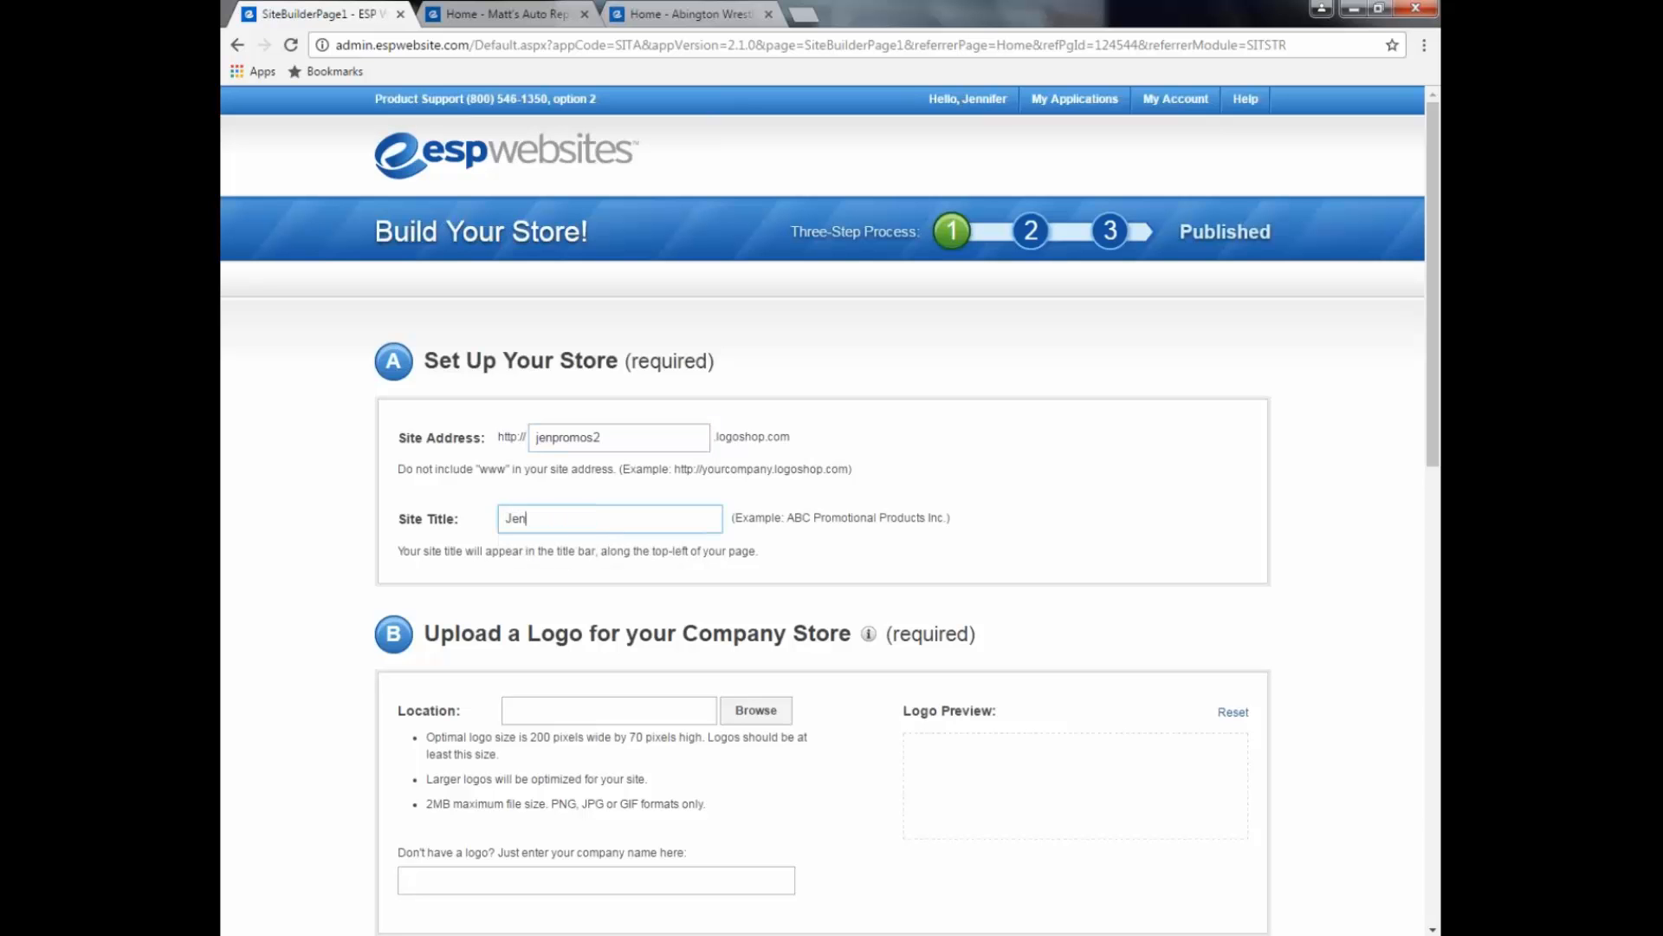
type("'s Promo Store 2")
Step: Choose promo.gif from the Media Manager as the store logo
left_click(758, 716)
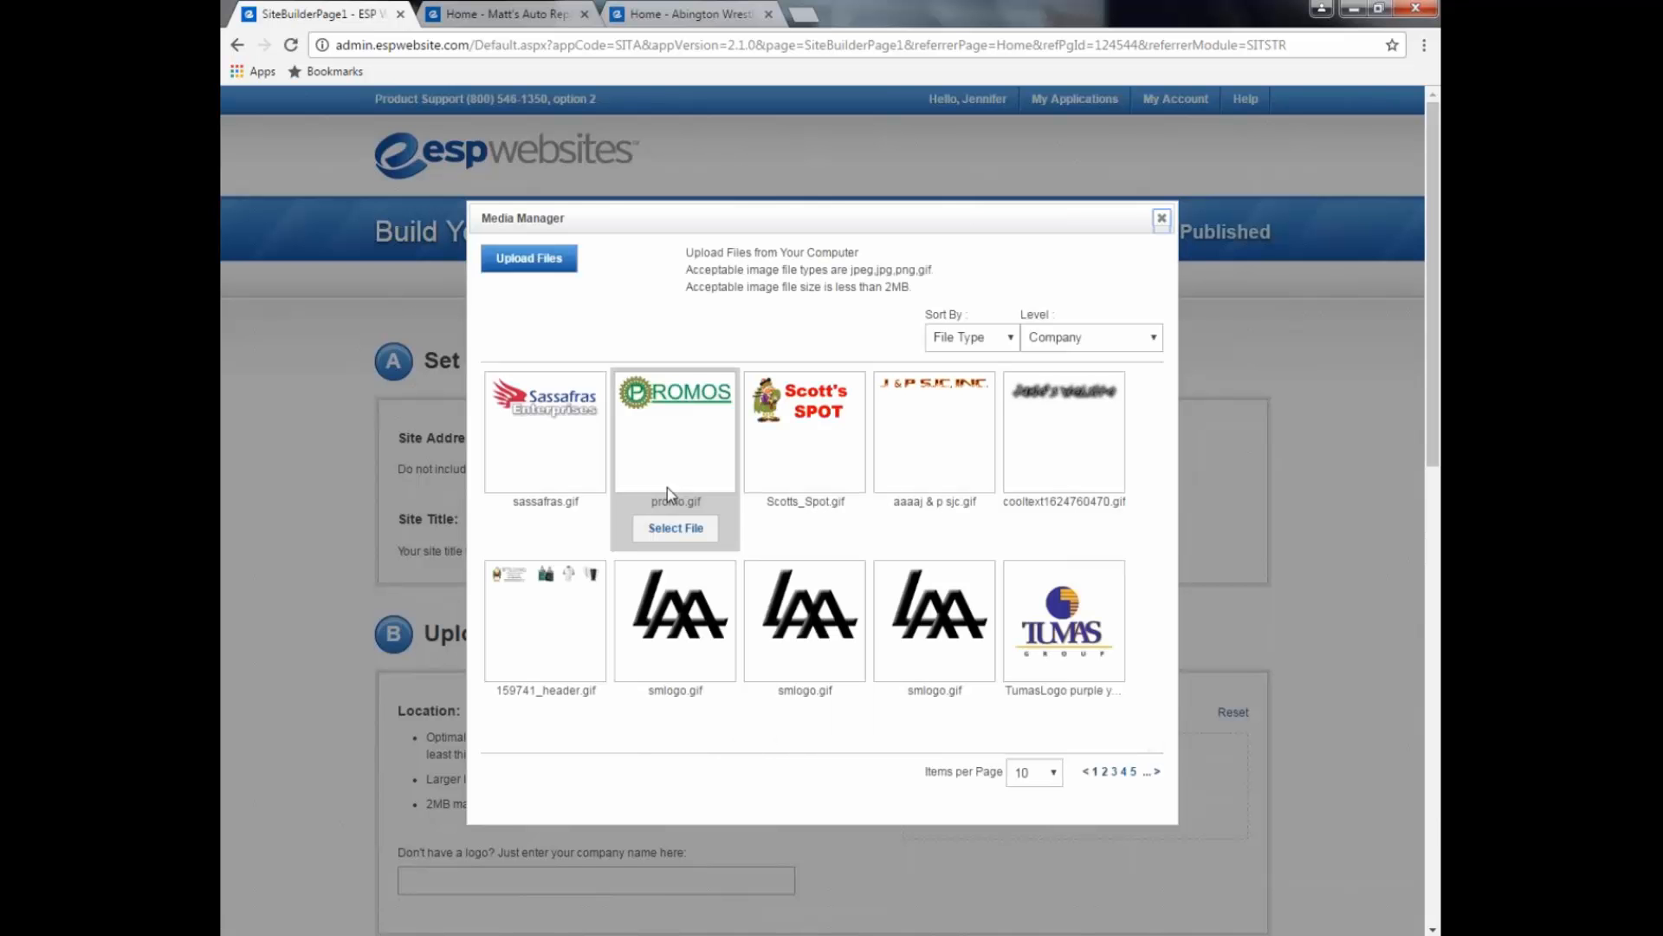
left_click(677, 528)
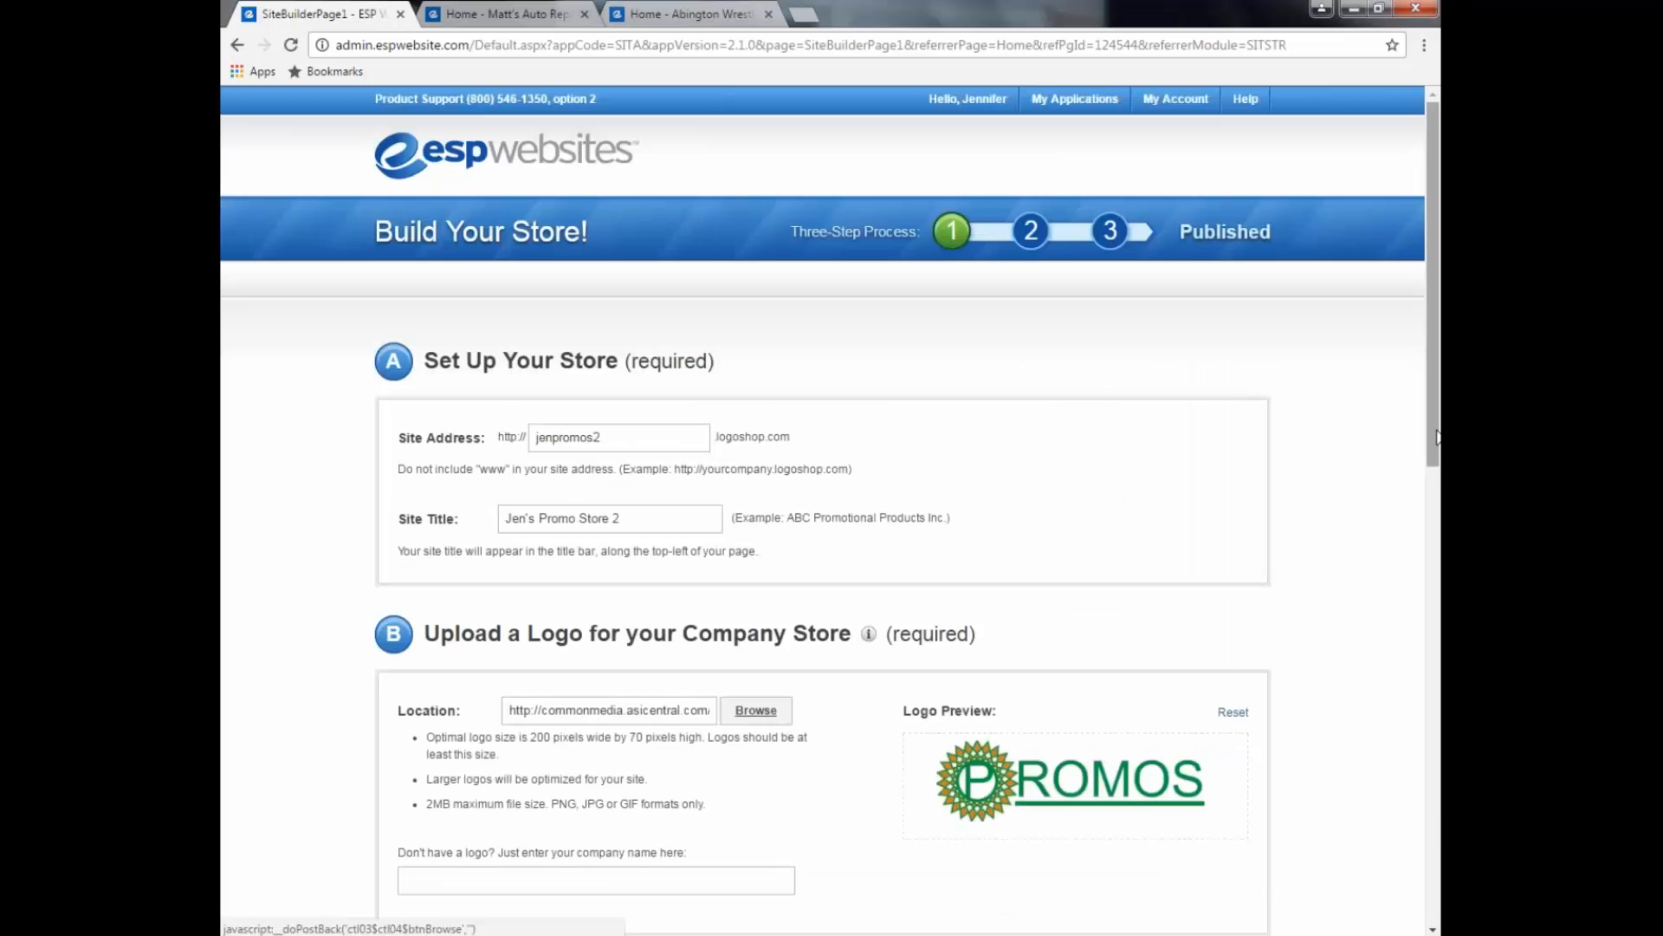
left_click_drag(1439, 438, 1393, 512)
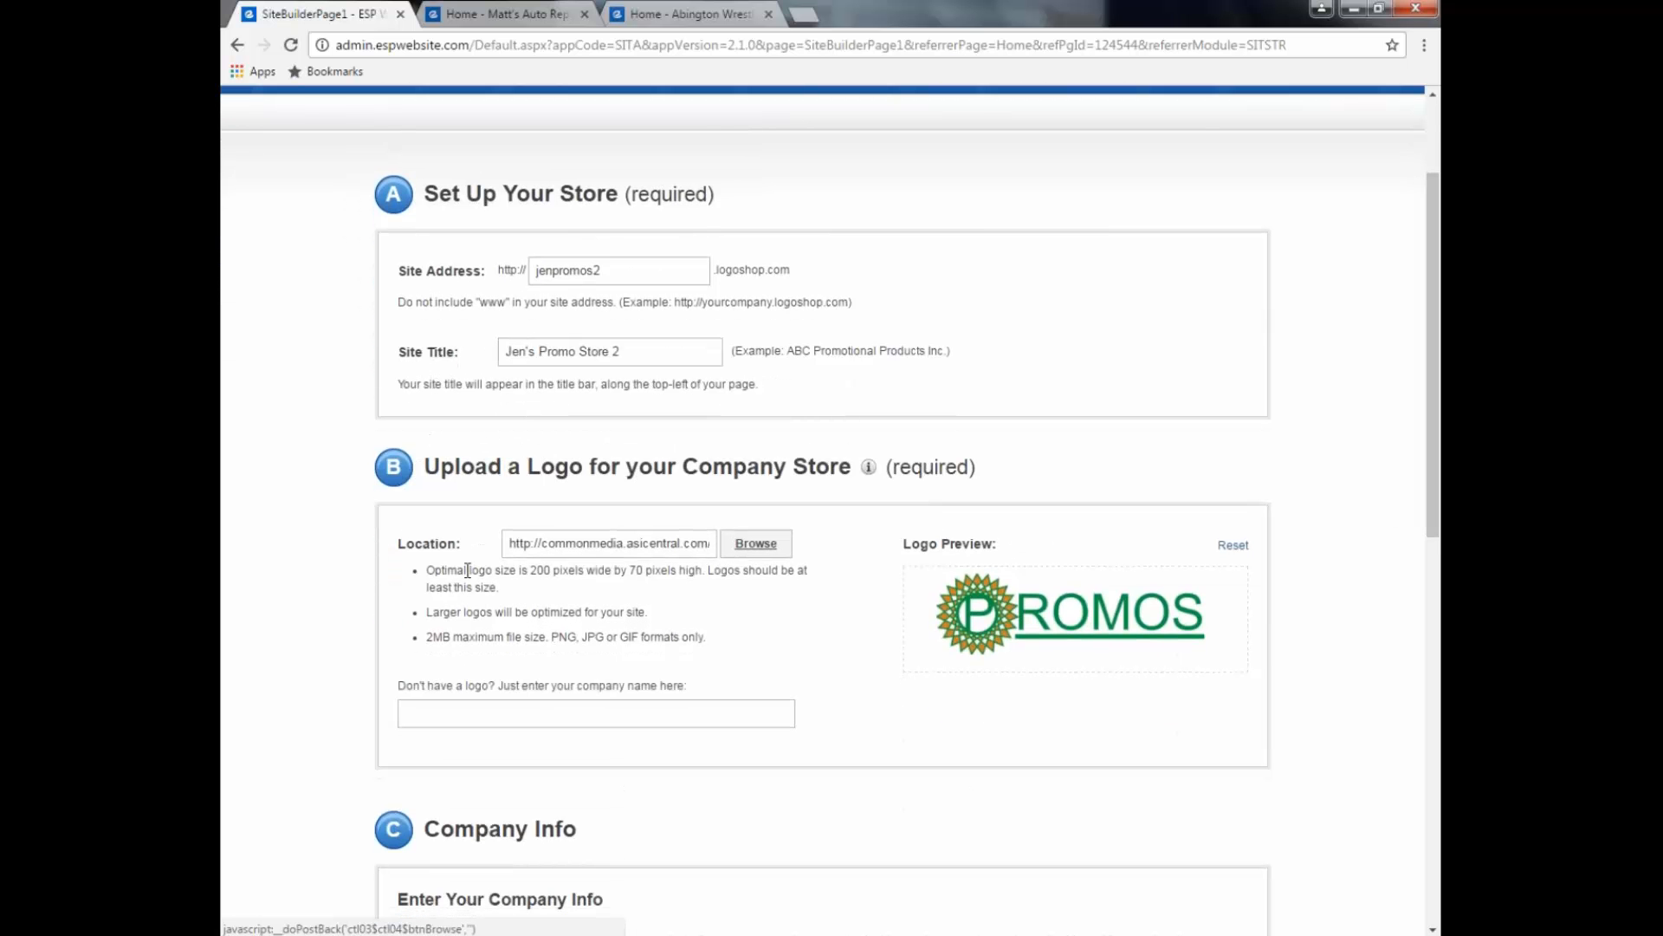
Step: Highlight the recommended 200 x 70 pixel logo size and the 2MB maximum file size notes
left_click_drag(470, 570, 680, 578)
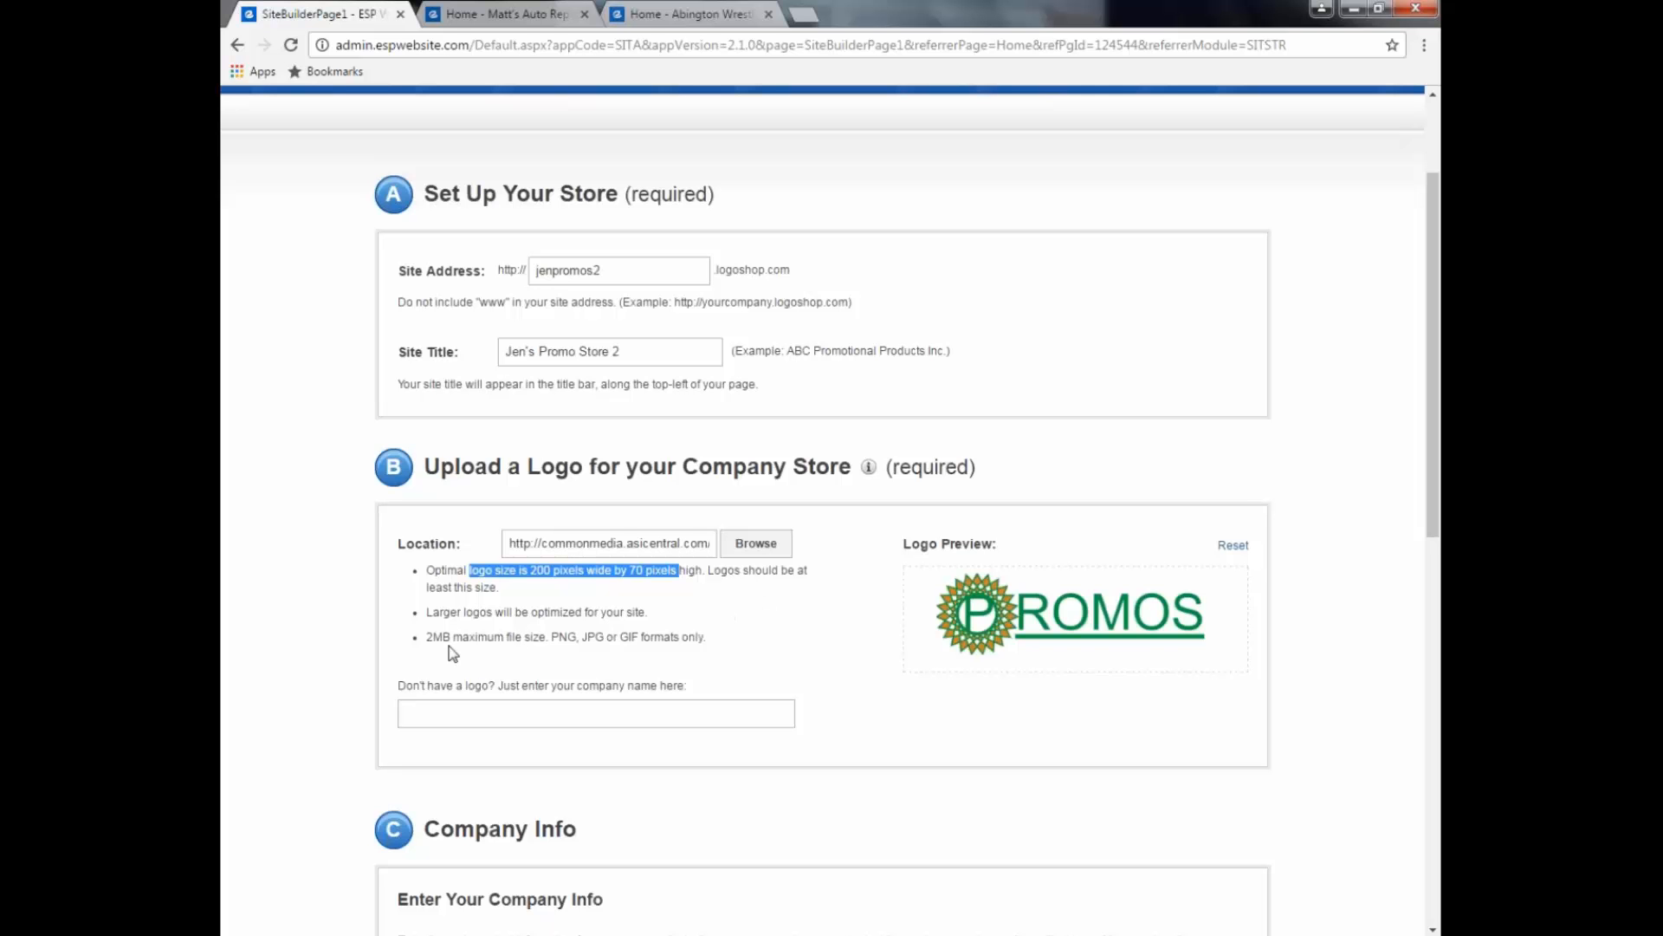
left_click_drag(429, 637, 554, 646)
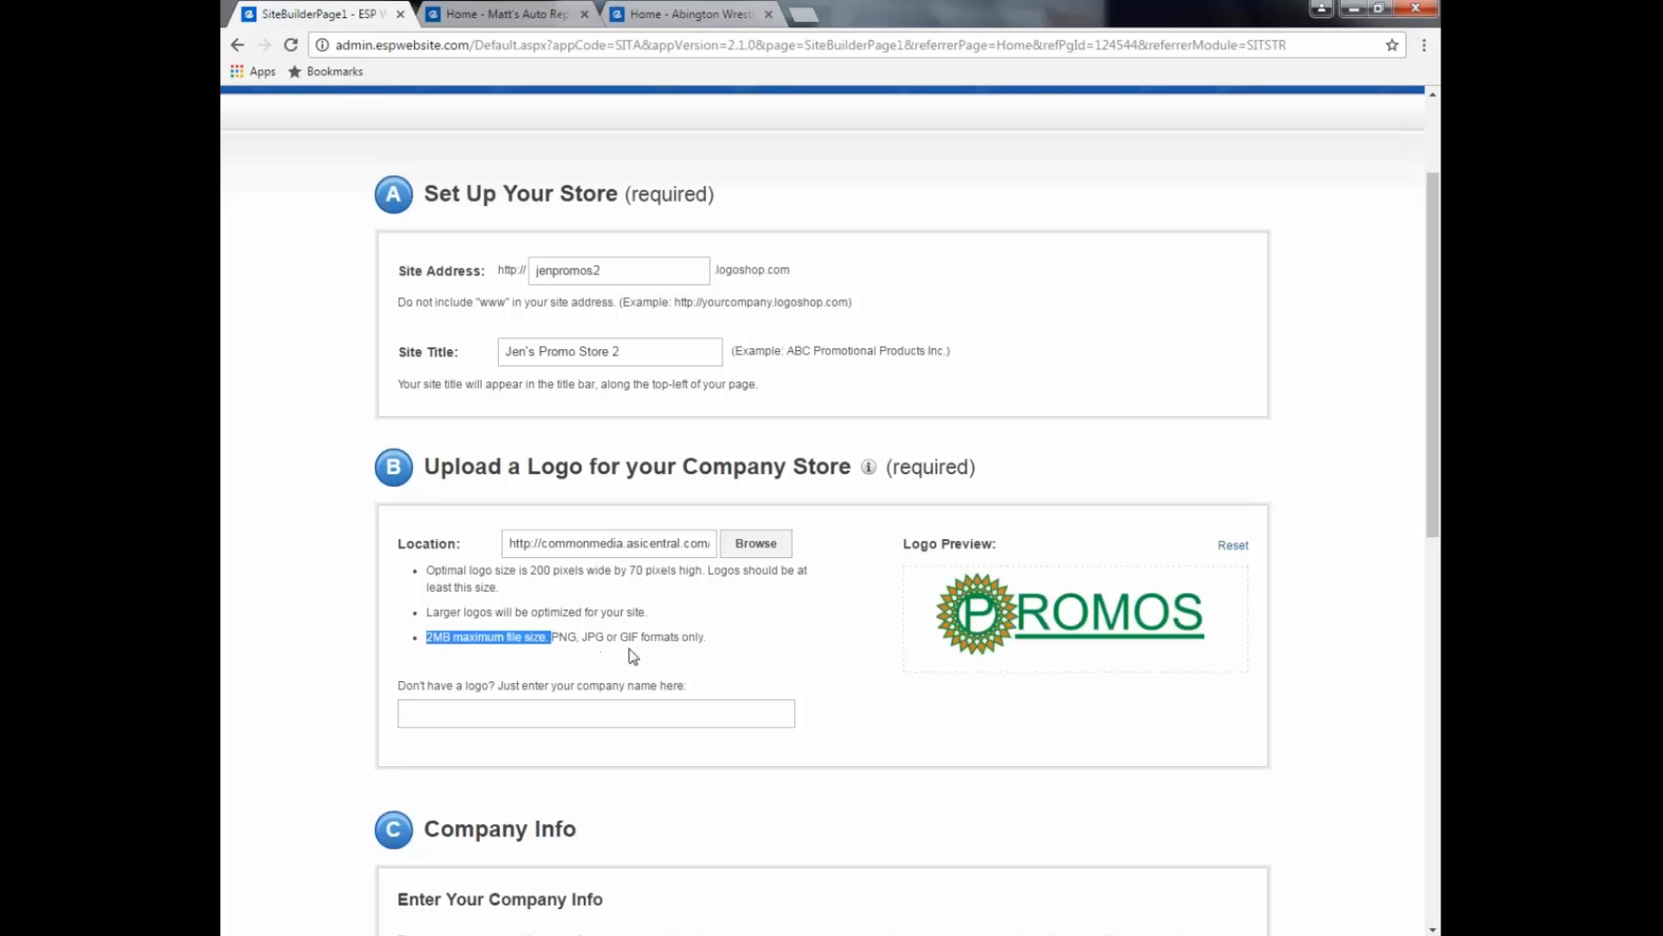
left_click(728, 663)
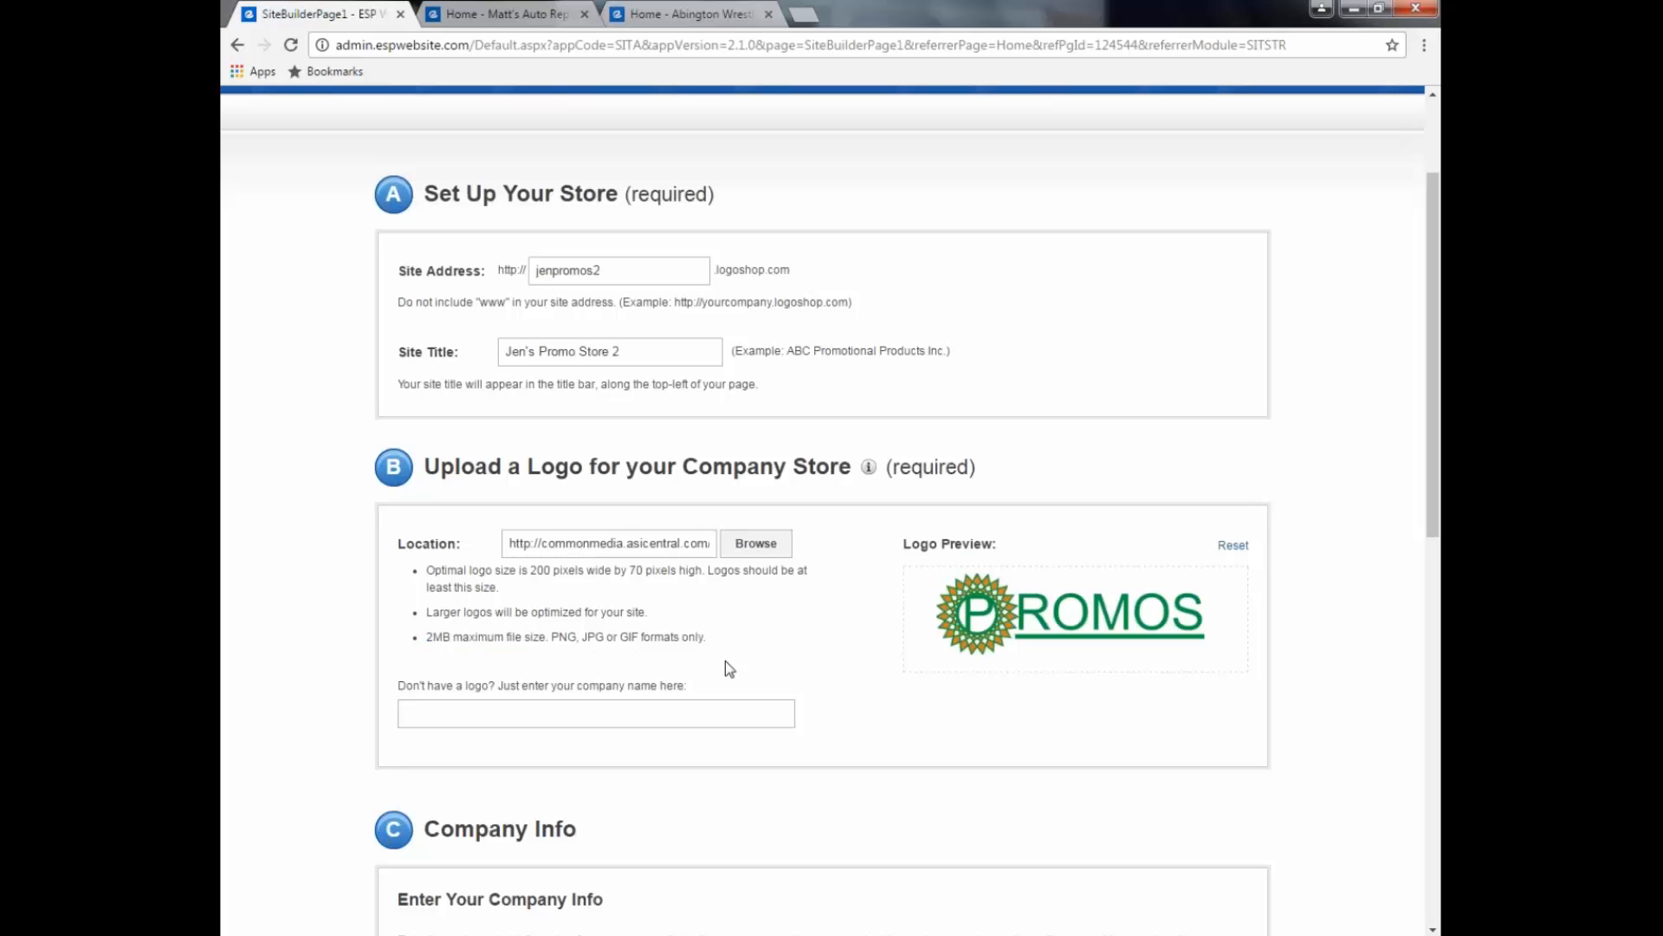
left_click(547, 712)
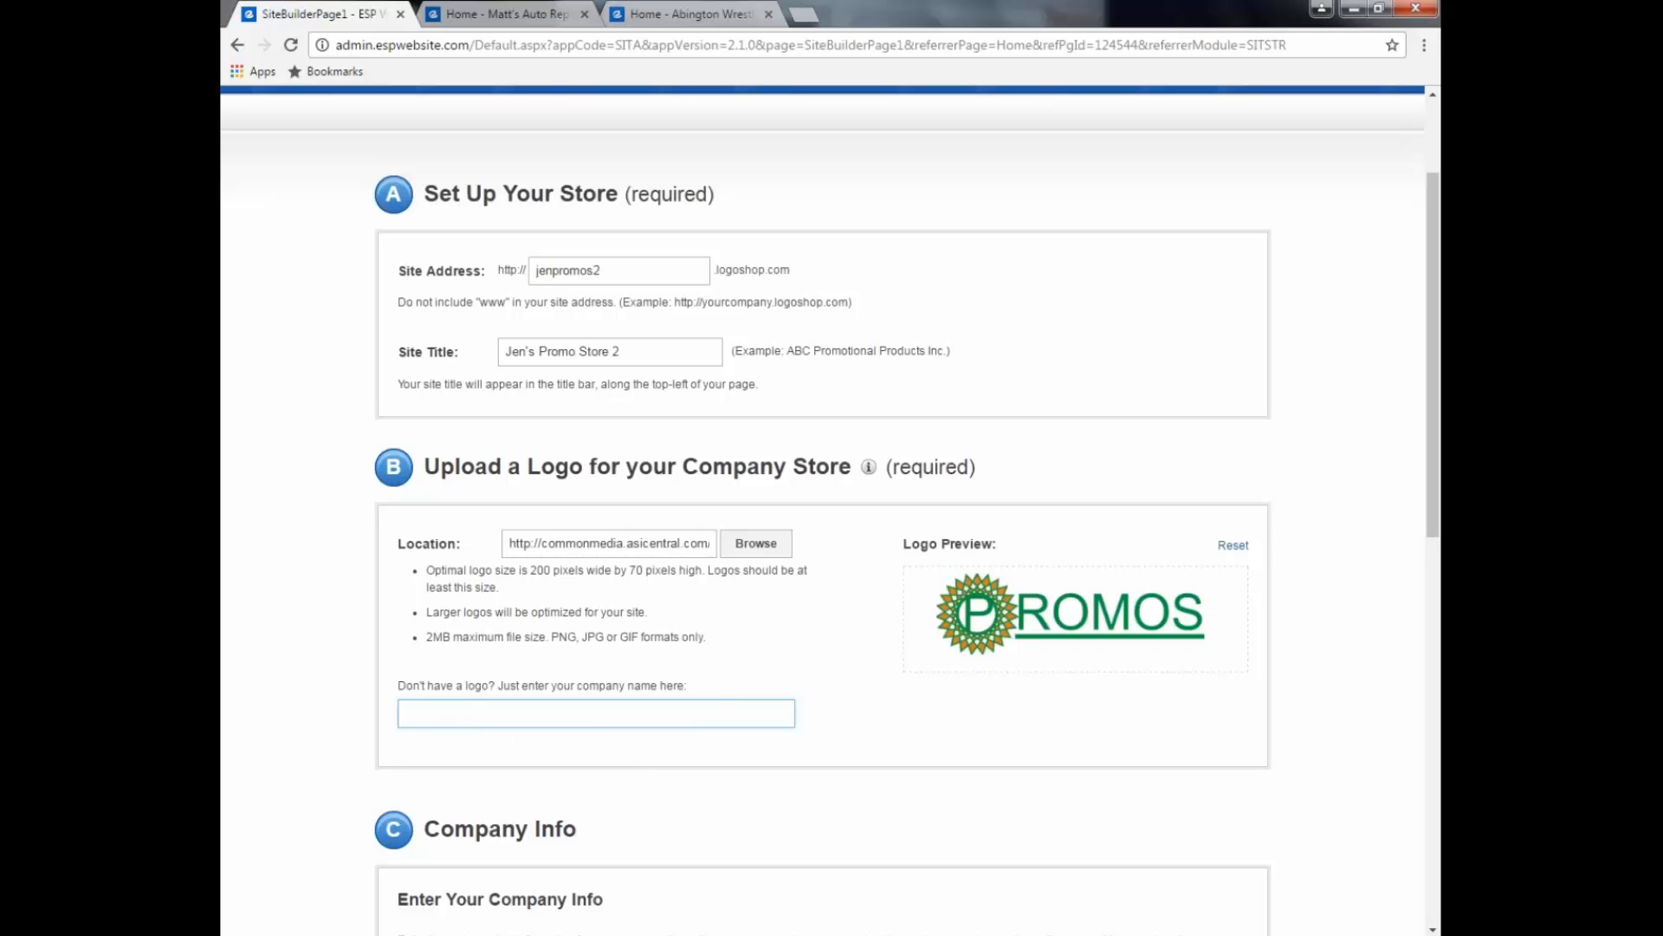
Step: Tick 'Display on this Store?' for the company fax number
scroll(533, 780, "up", 1)
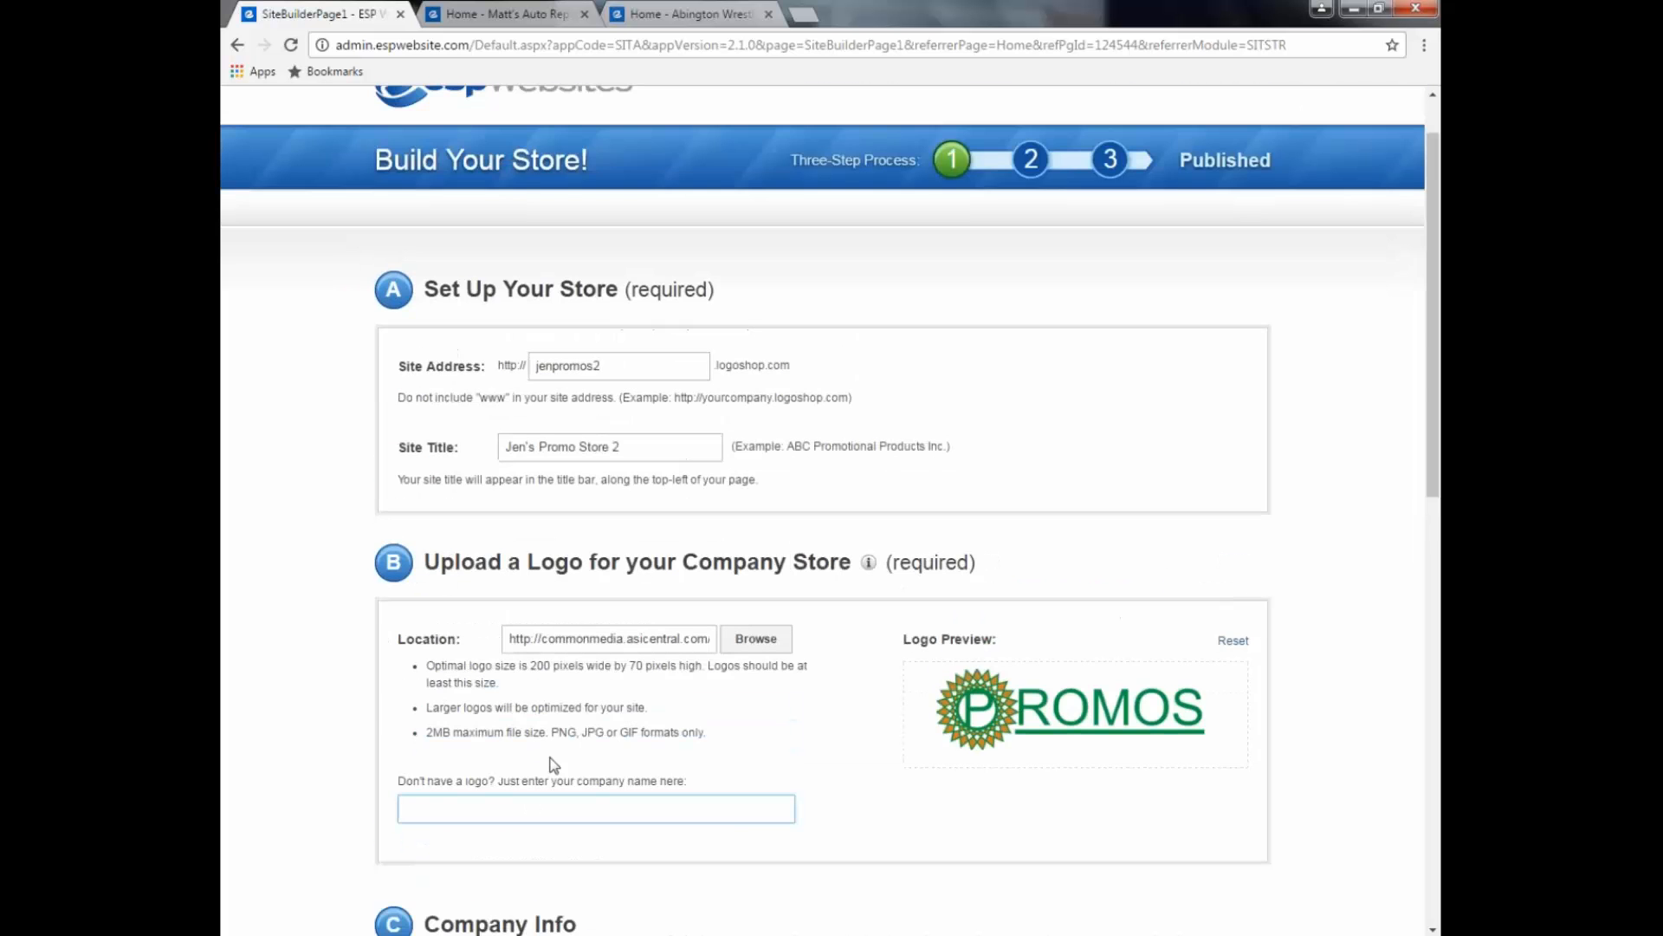
scroll(553, 765, "down", 1)
scroll(553, 765, "down", 4)
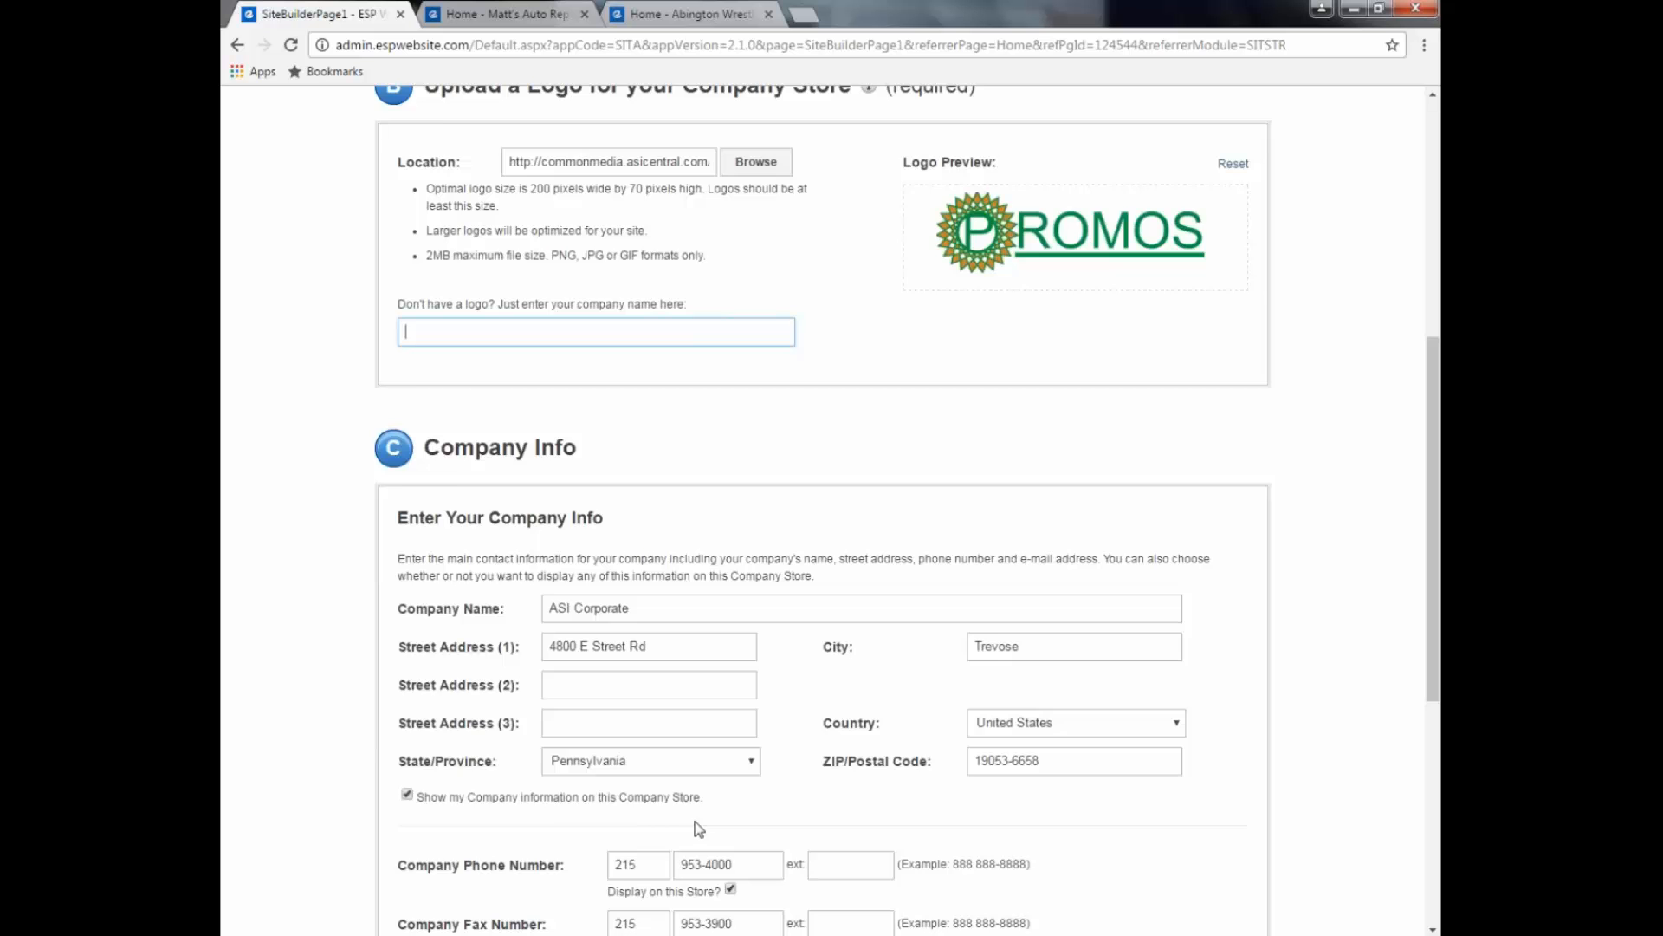
scroll(554, 771, "down", 1)
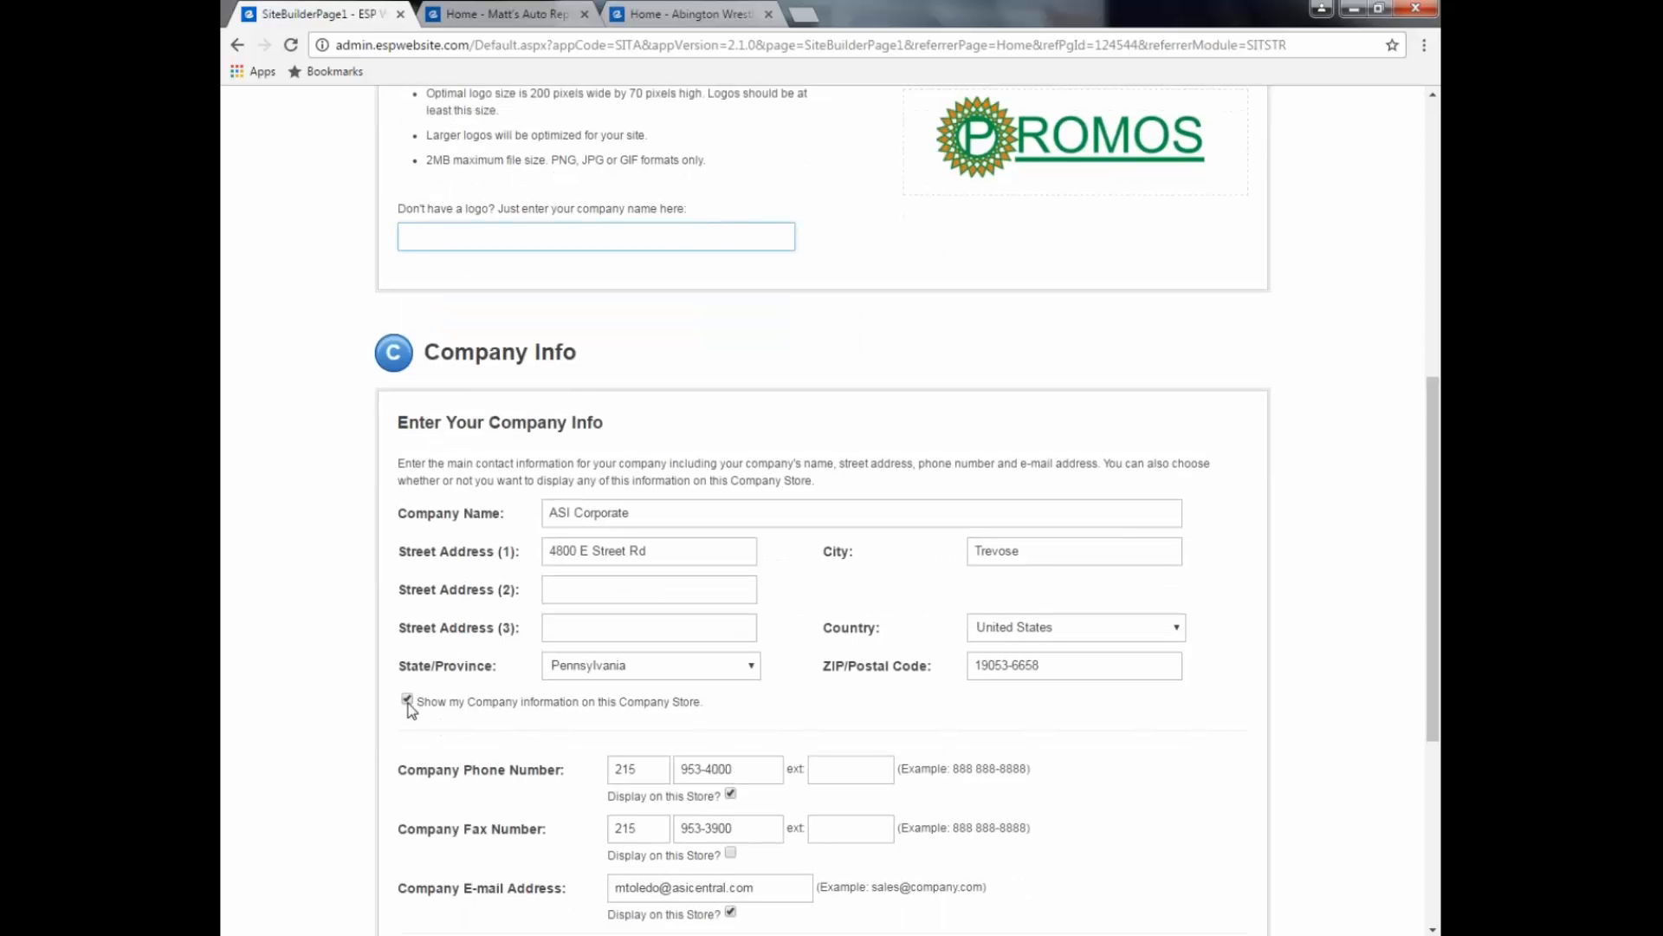
scroll(409, 708, "down", 1)
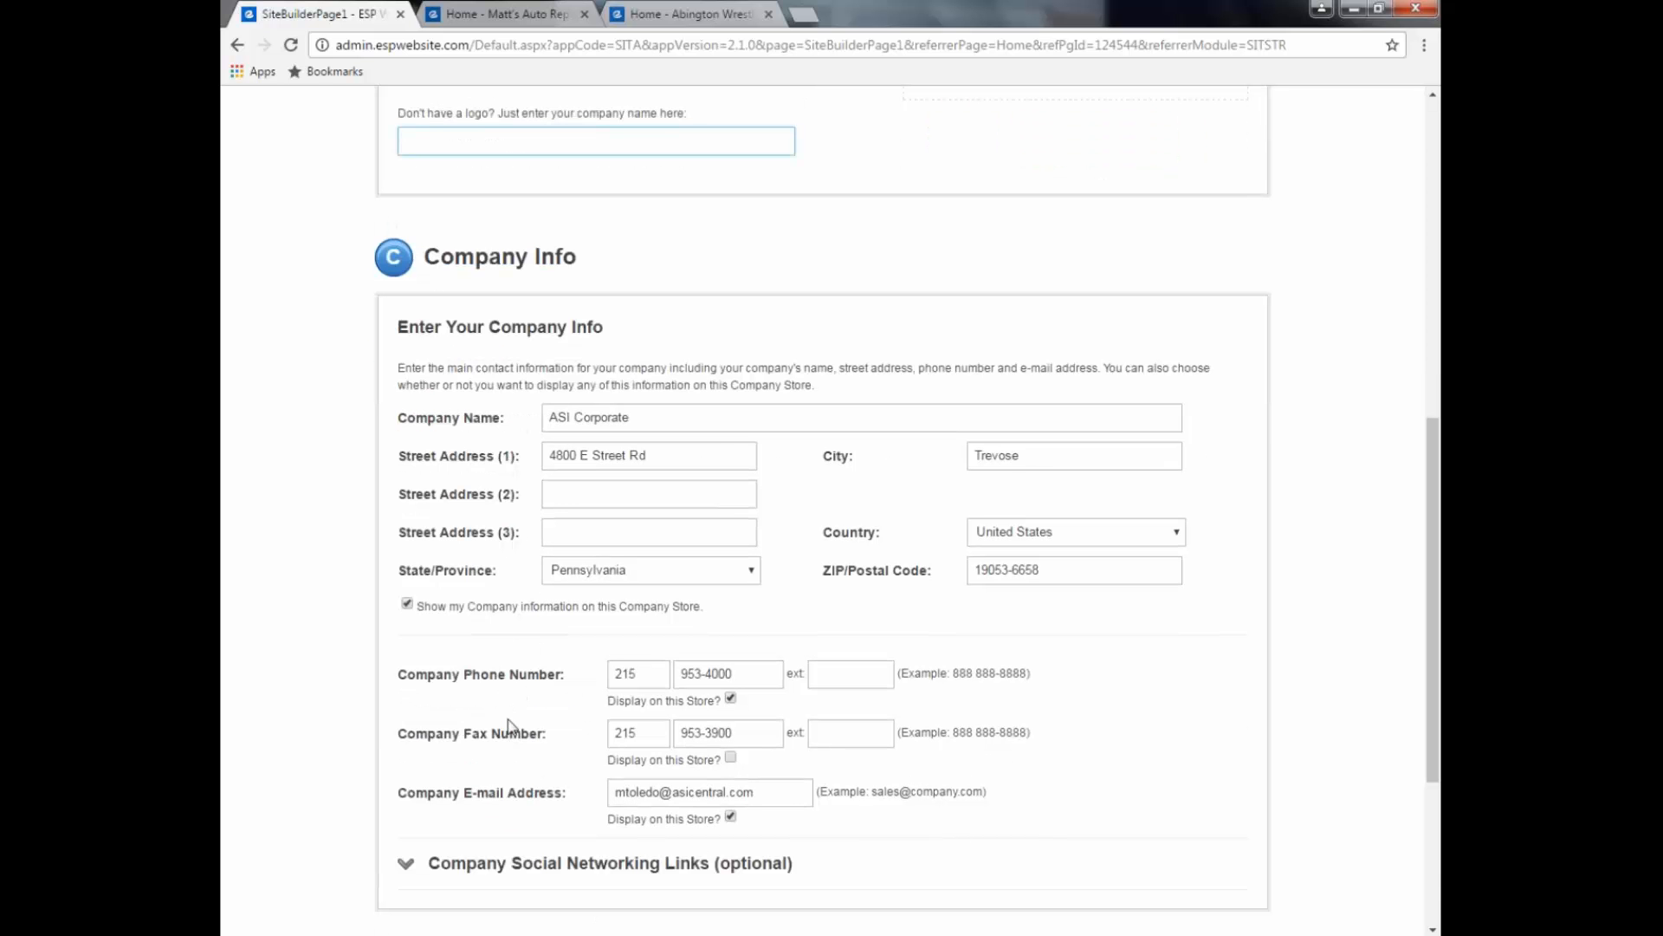
left_click(729, 758)
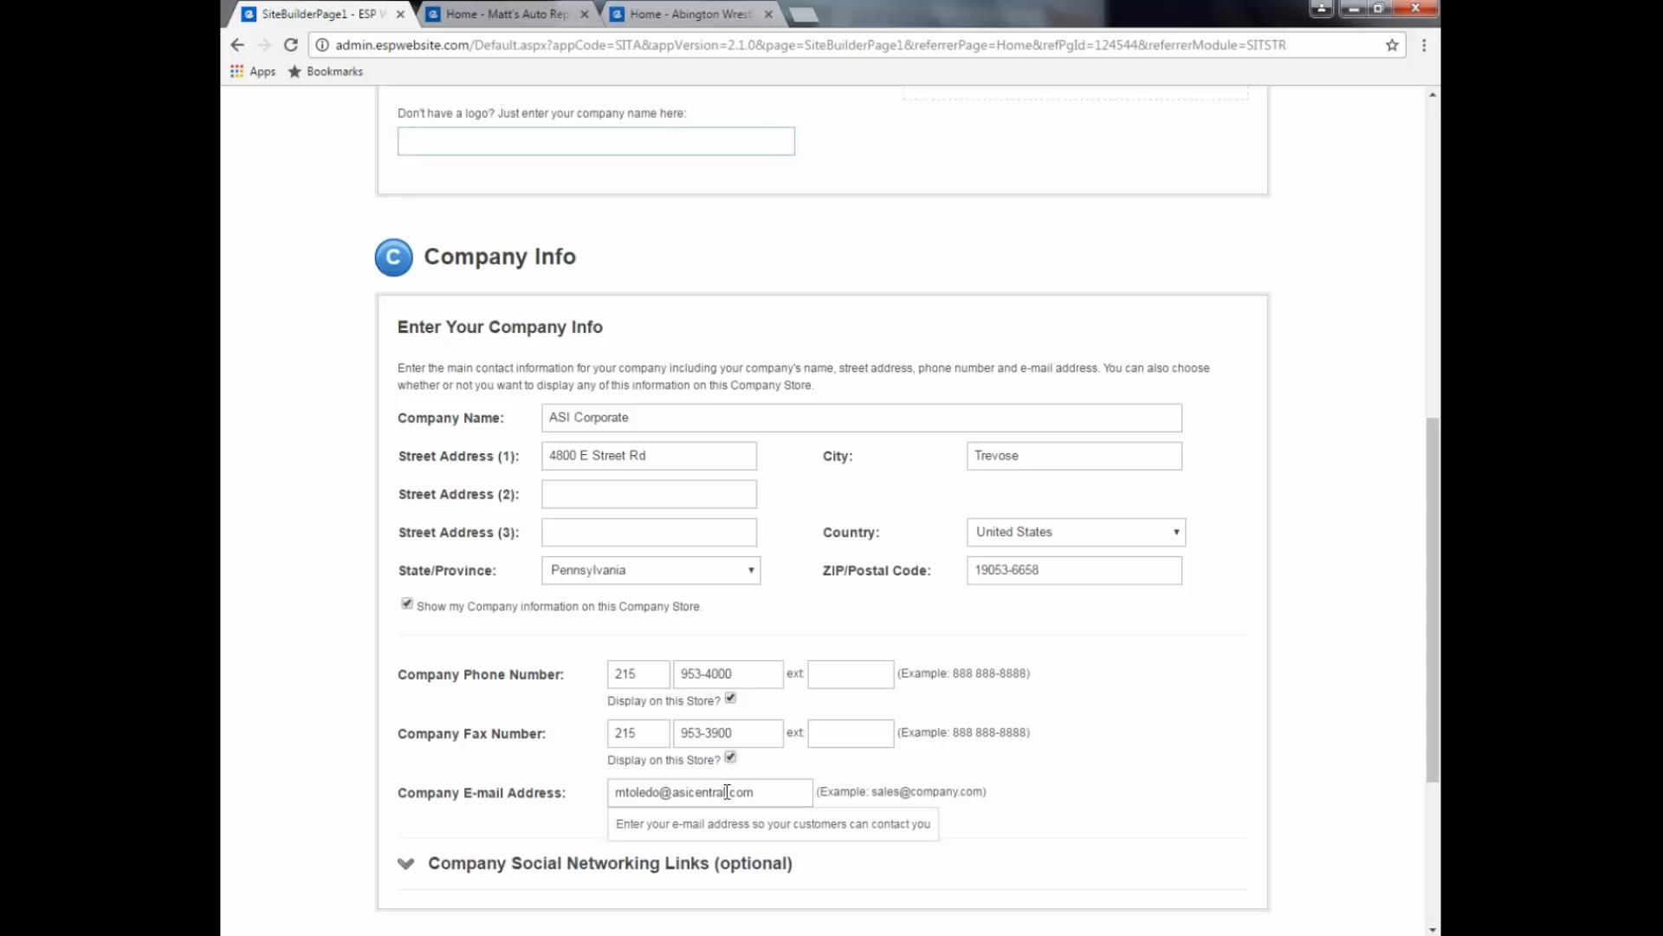
Step: Expand Social Networking Links and proceed to the template and color step
scroll(1252, 785, "down", 2)
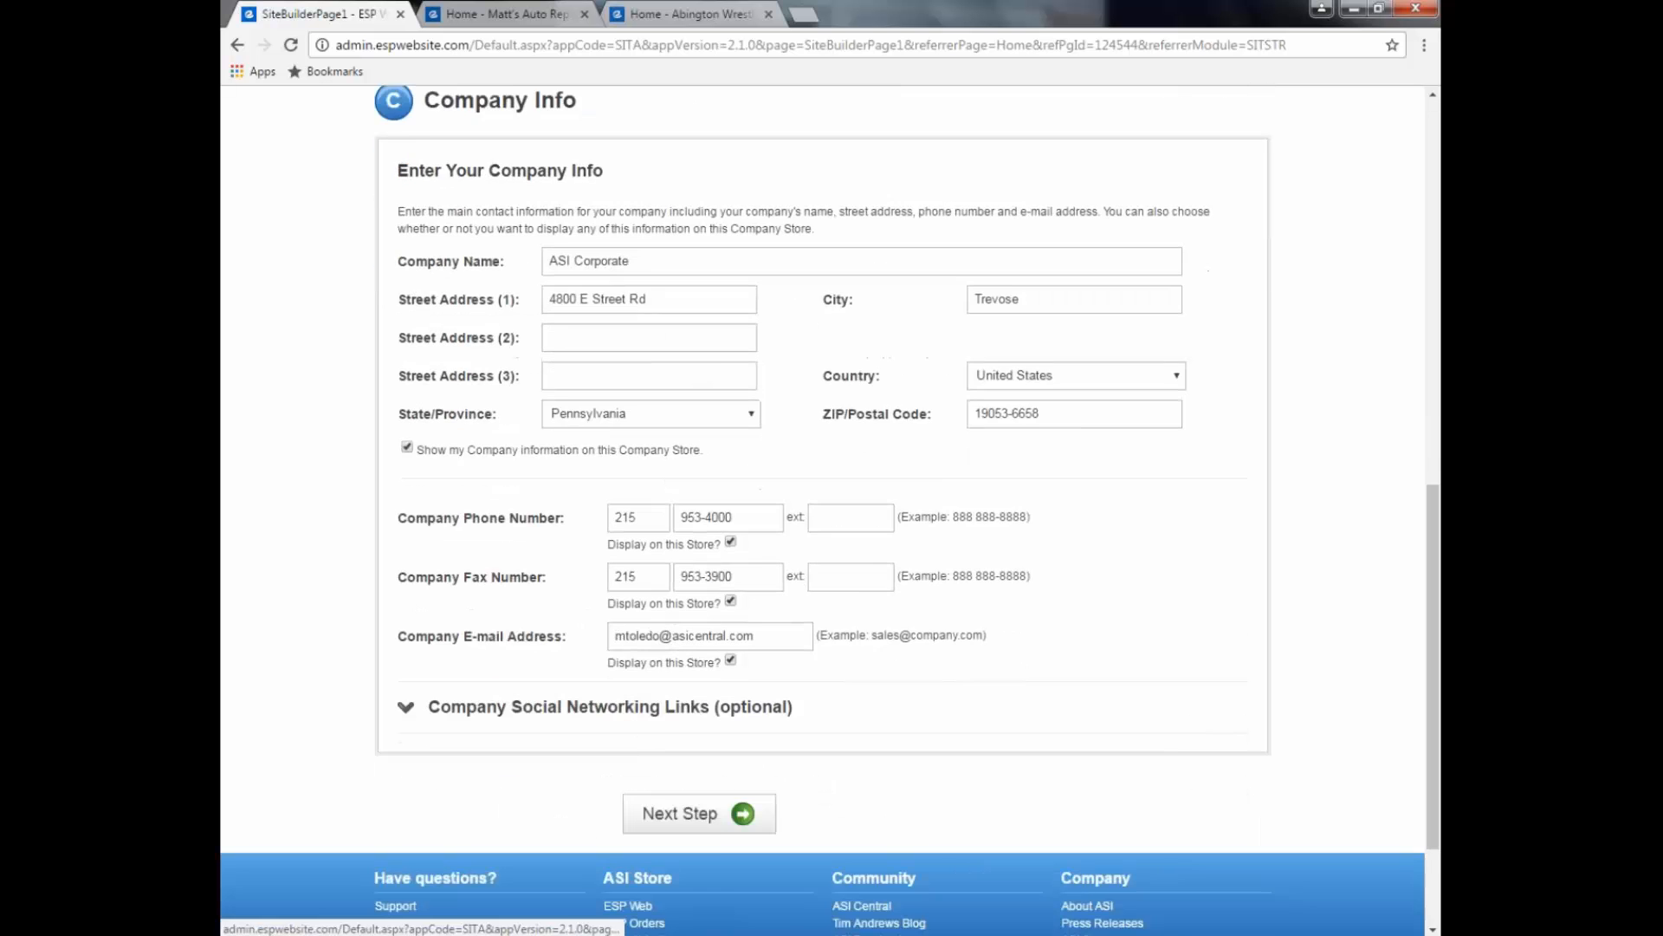
left_click(407, 676)
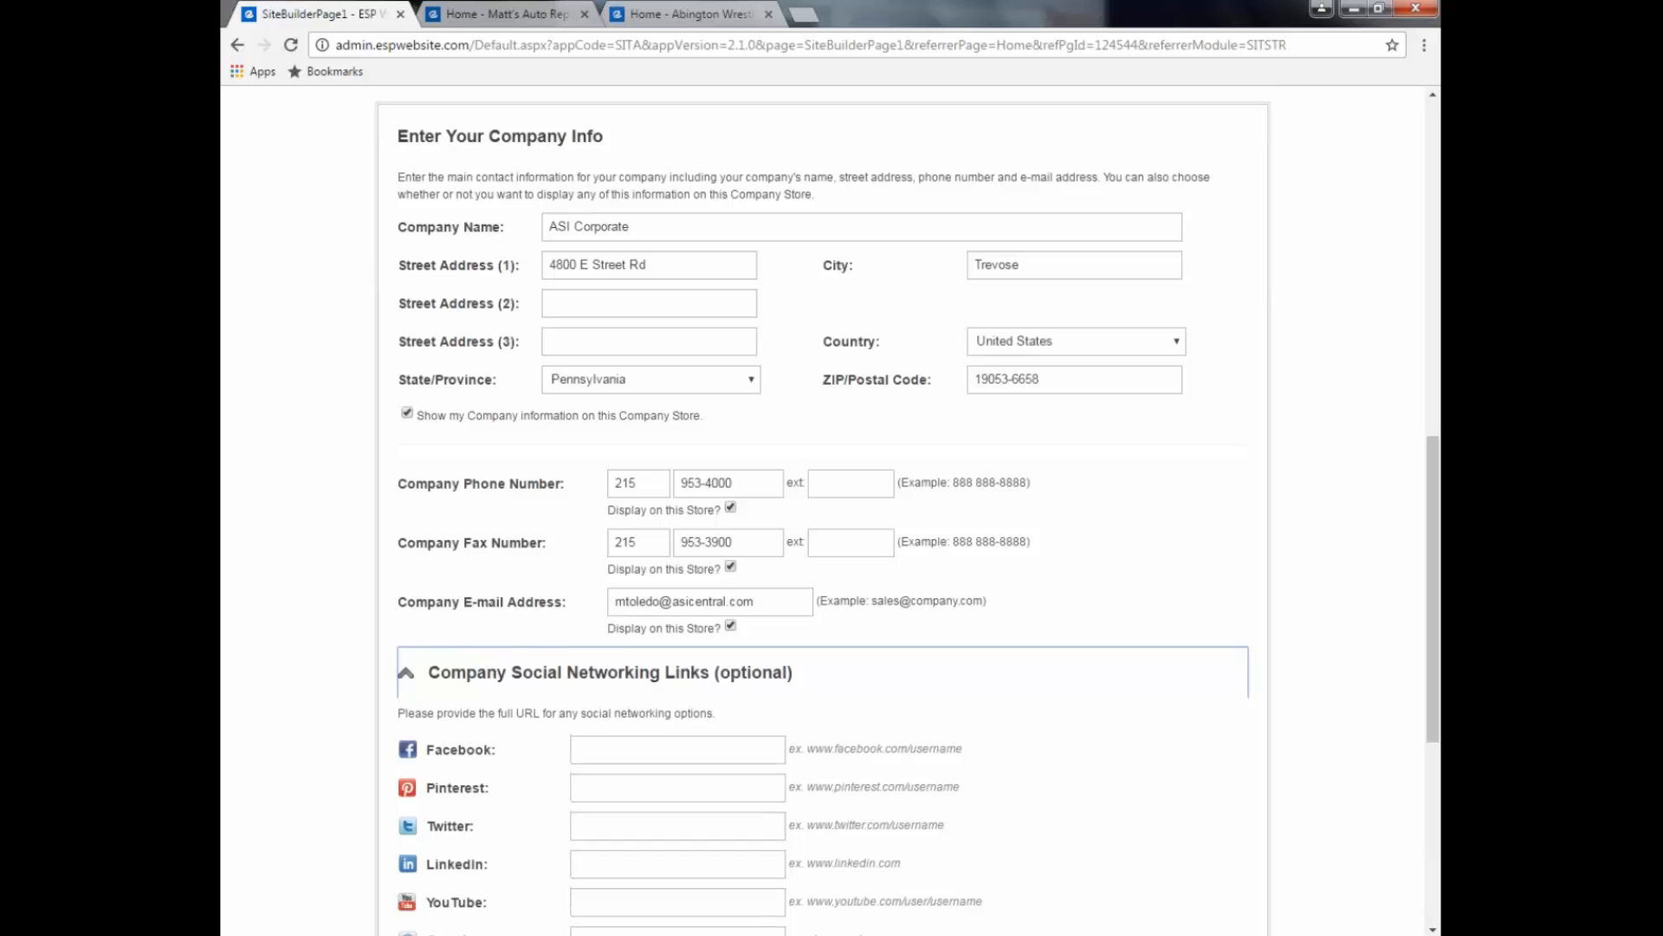
scroll(830, 520, "down", 2)
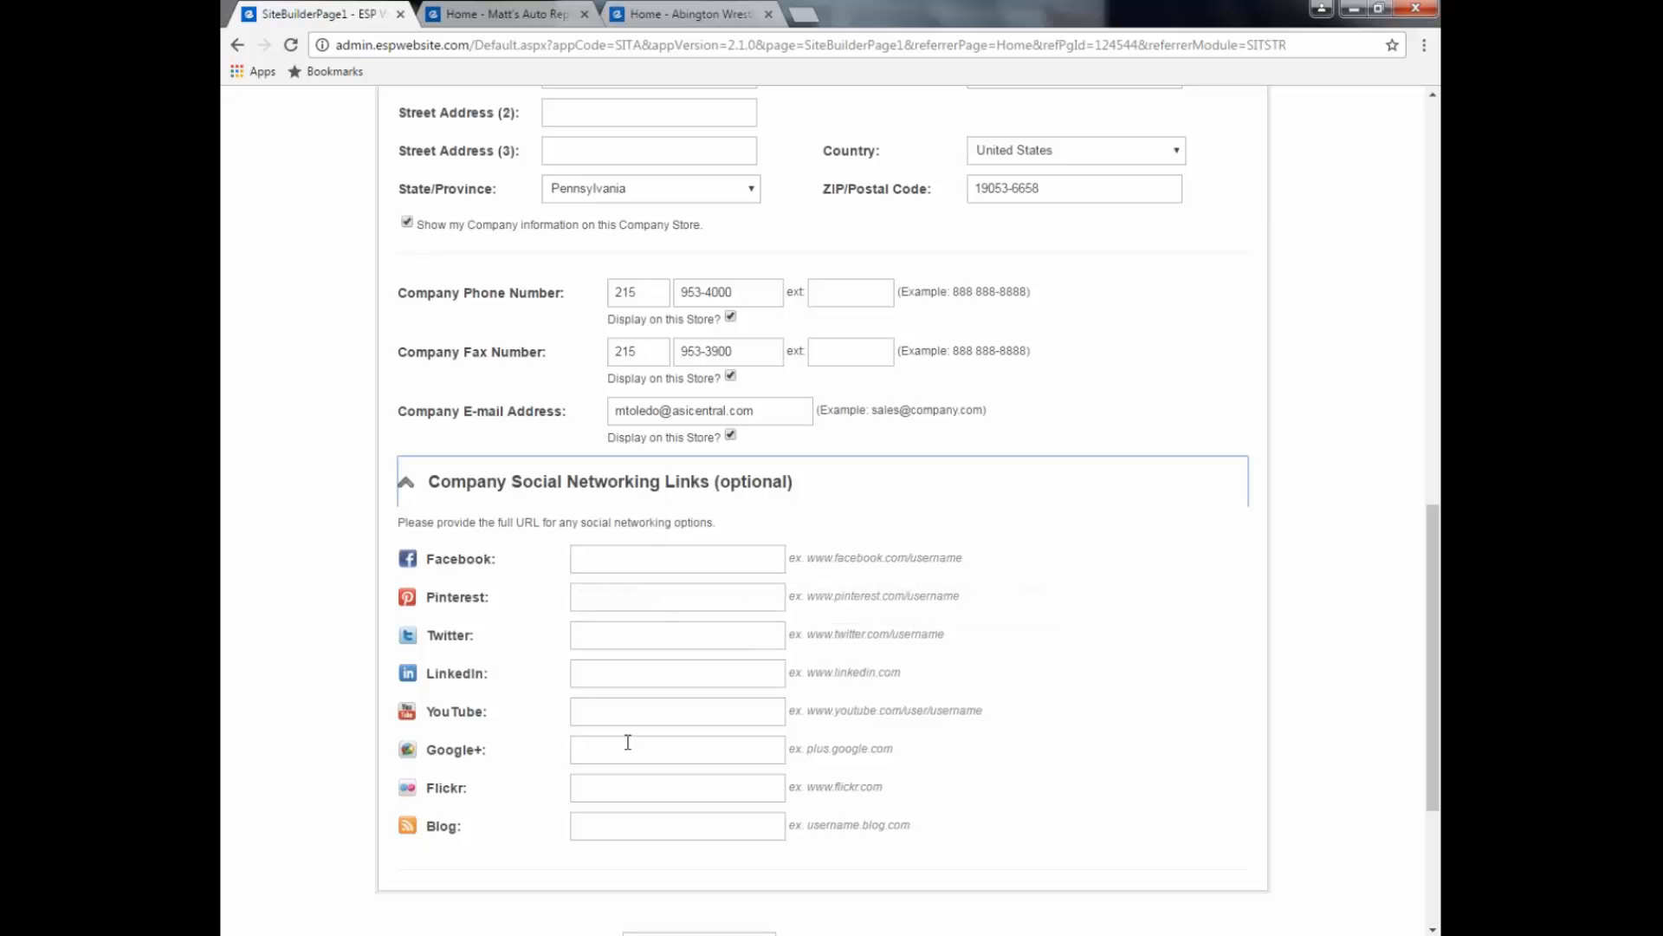
scroll(830, 520, "down", 2)
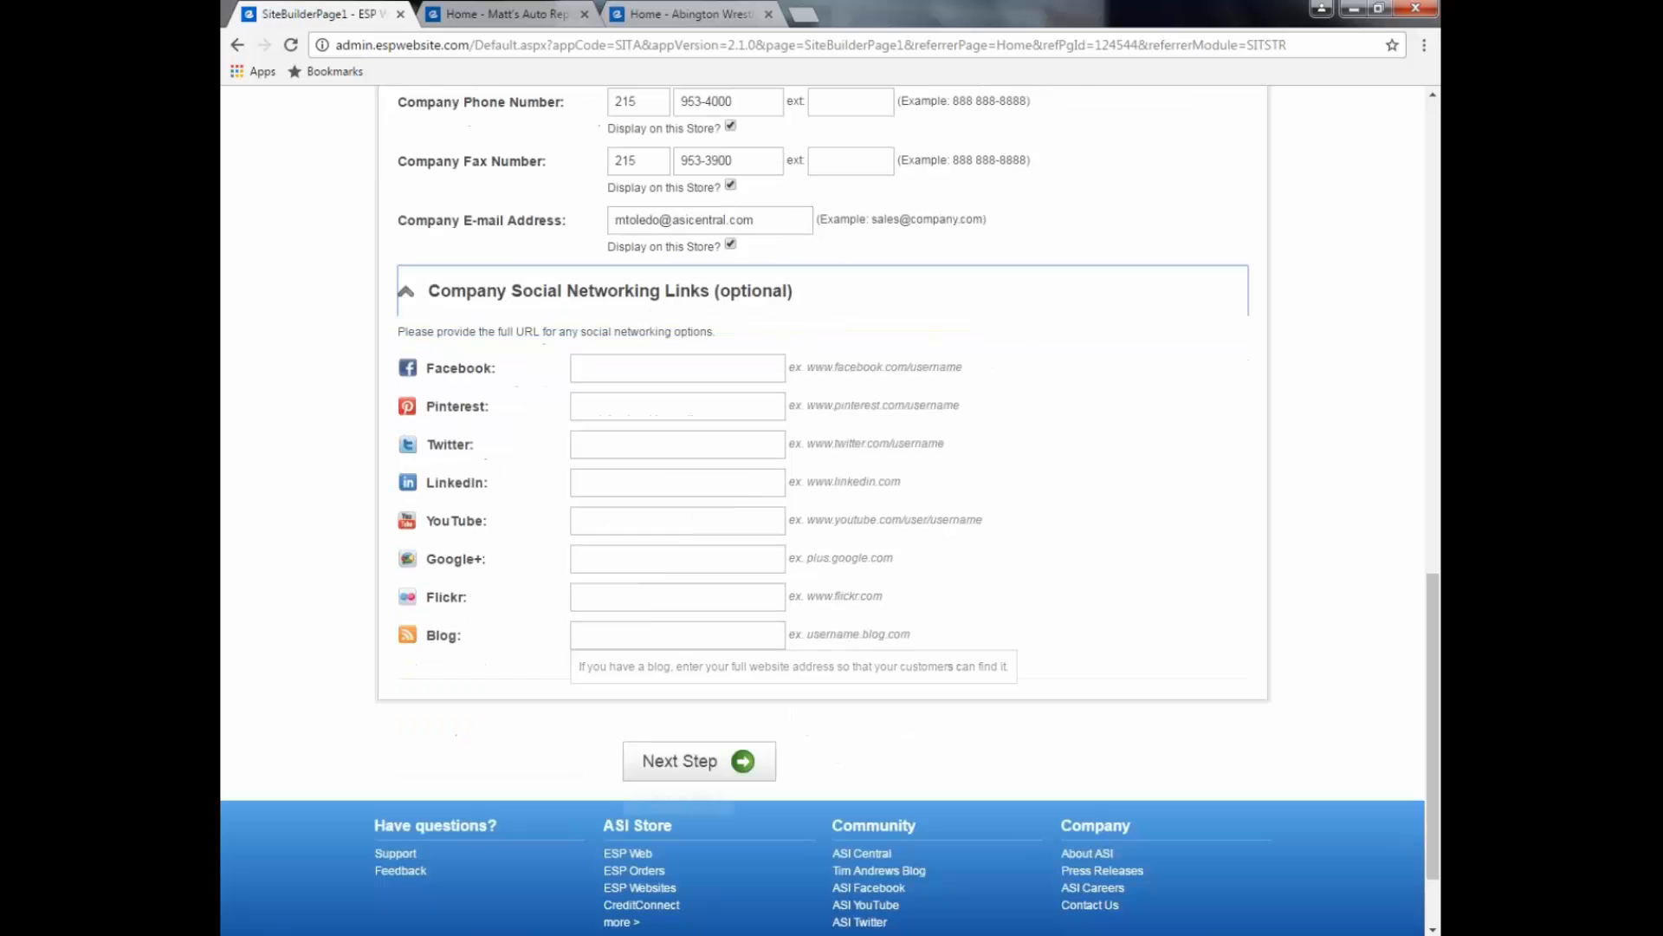
left_click(665, 764)
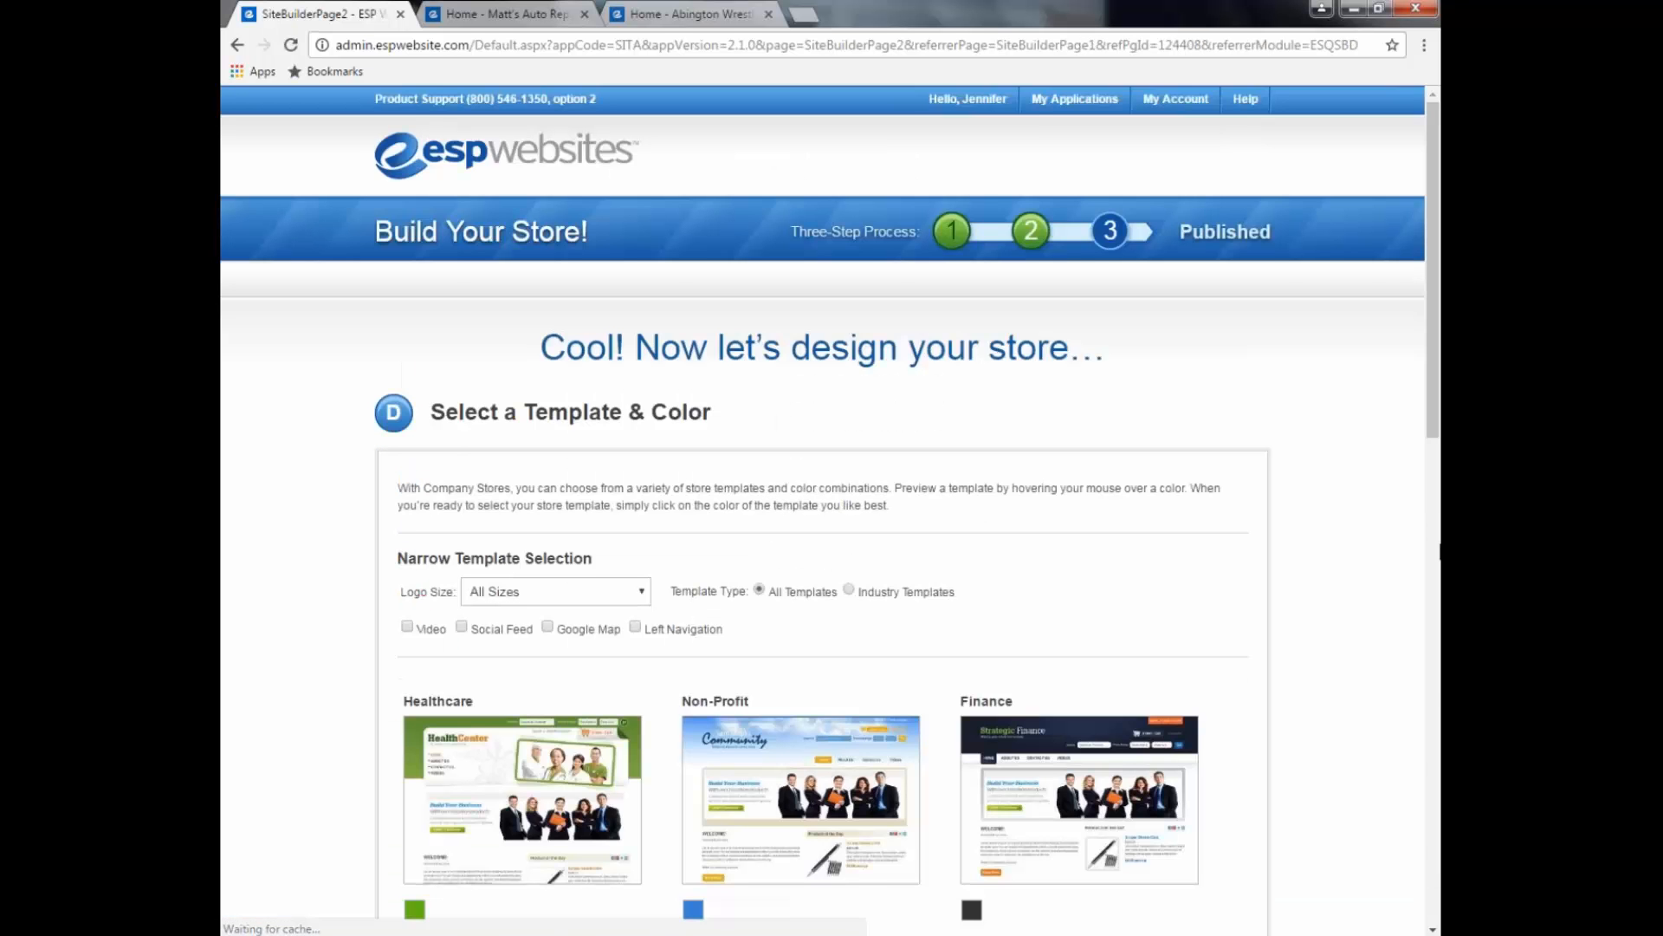
Step: Scroll through the first page of templates, previewing their colour swatches
left_click_drag(1435, 426, 1435, 511)
scroll(823, 511, "down", 2)
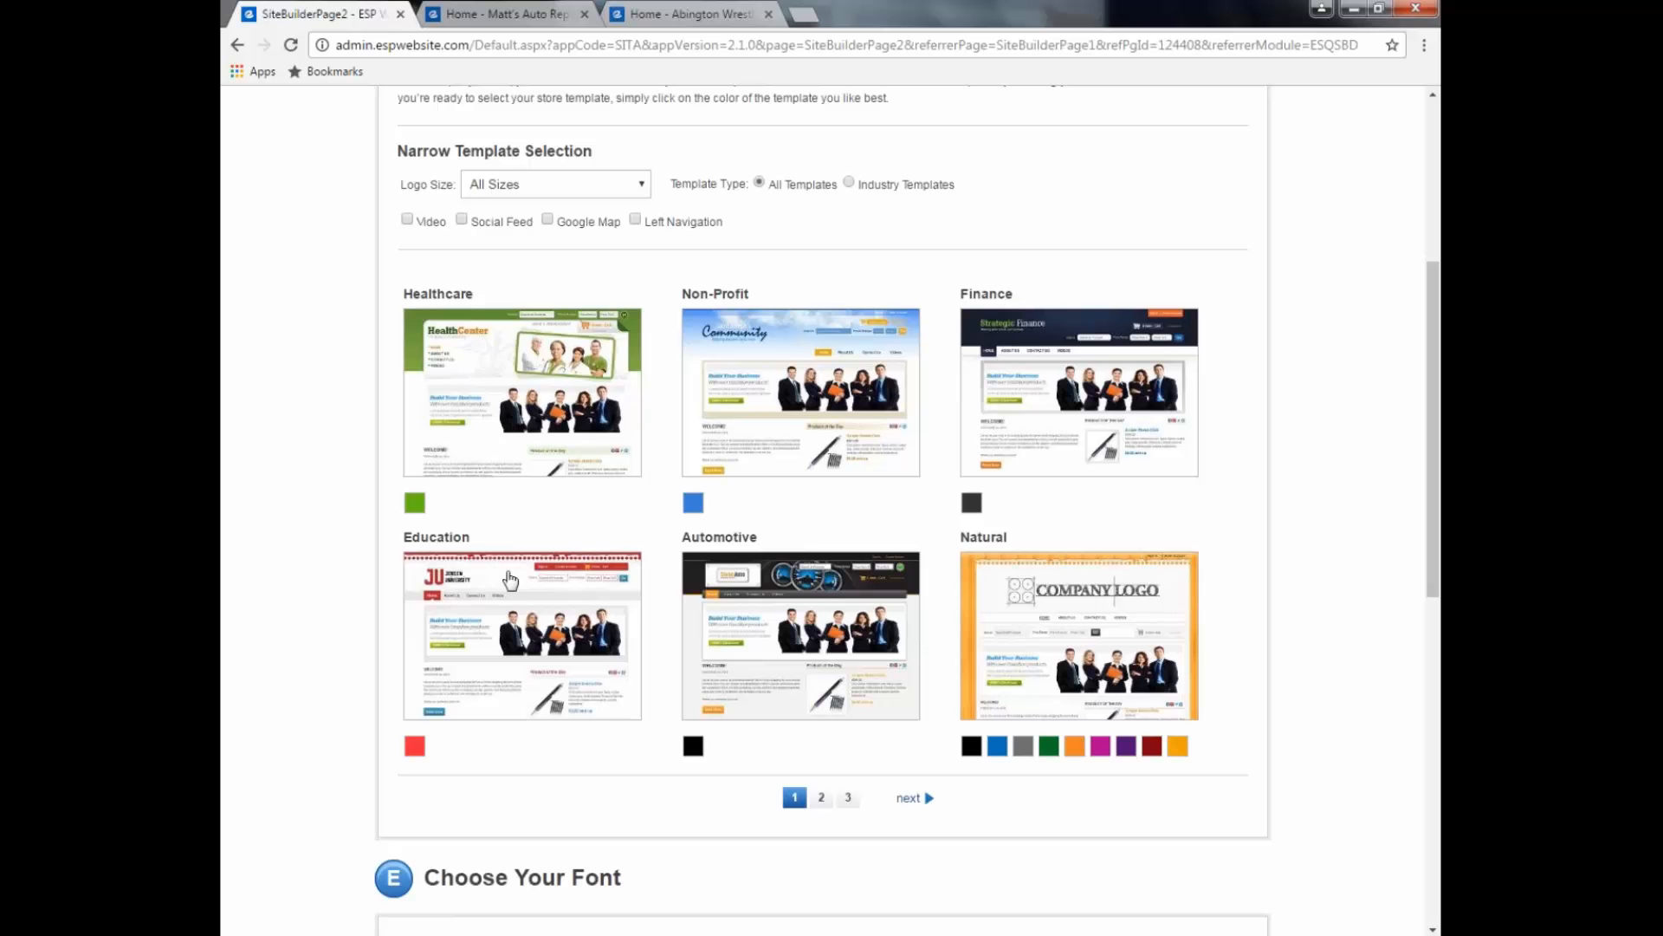
mouse_move(1047, 754)
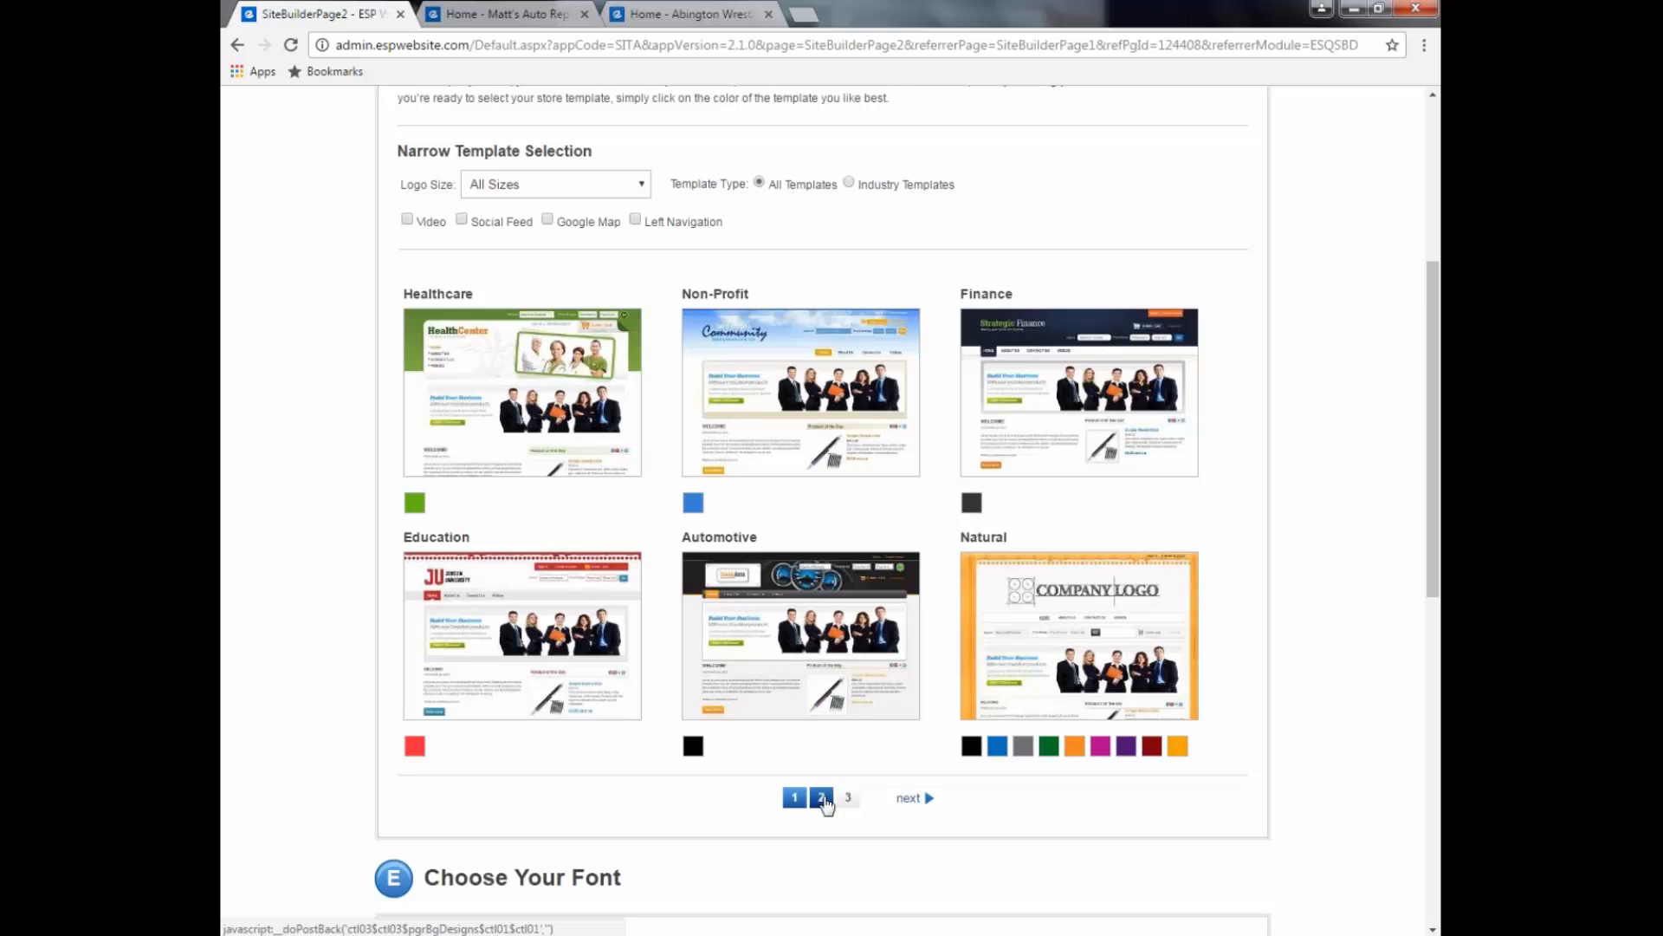
Step: On template page 2, compare colour previews and select Festive in dark green
left_click(821, 798)
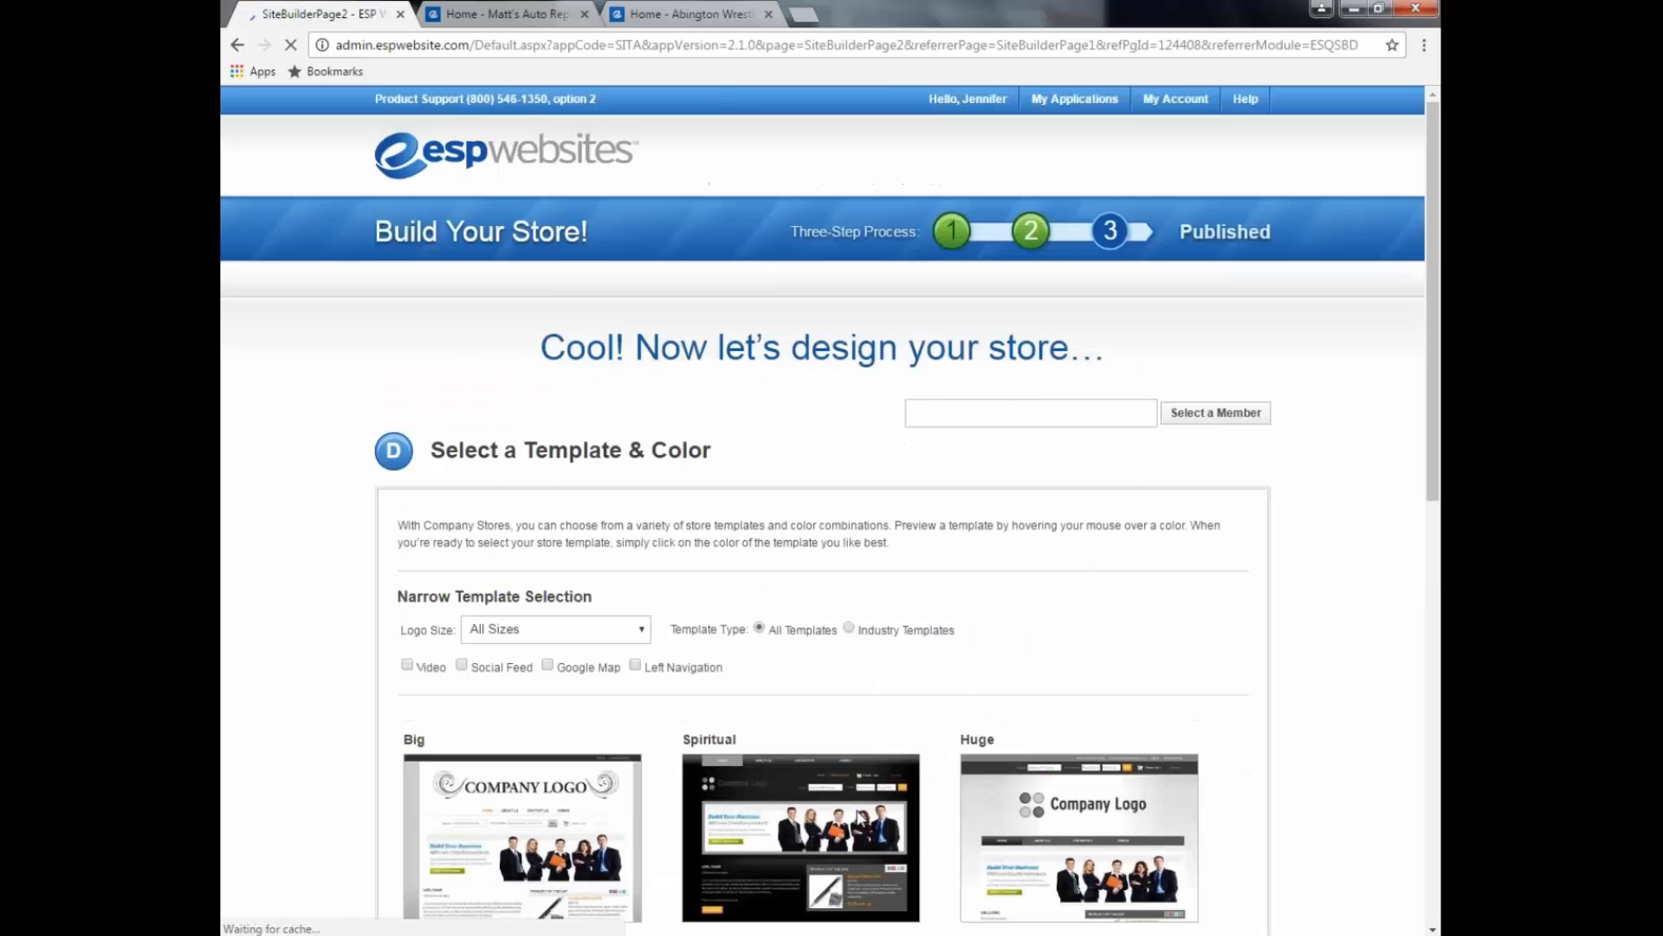
scroll(358, 694, "down", 8)
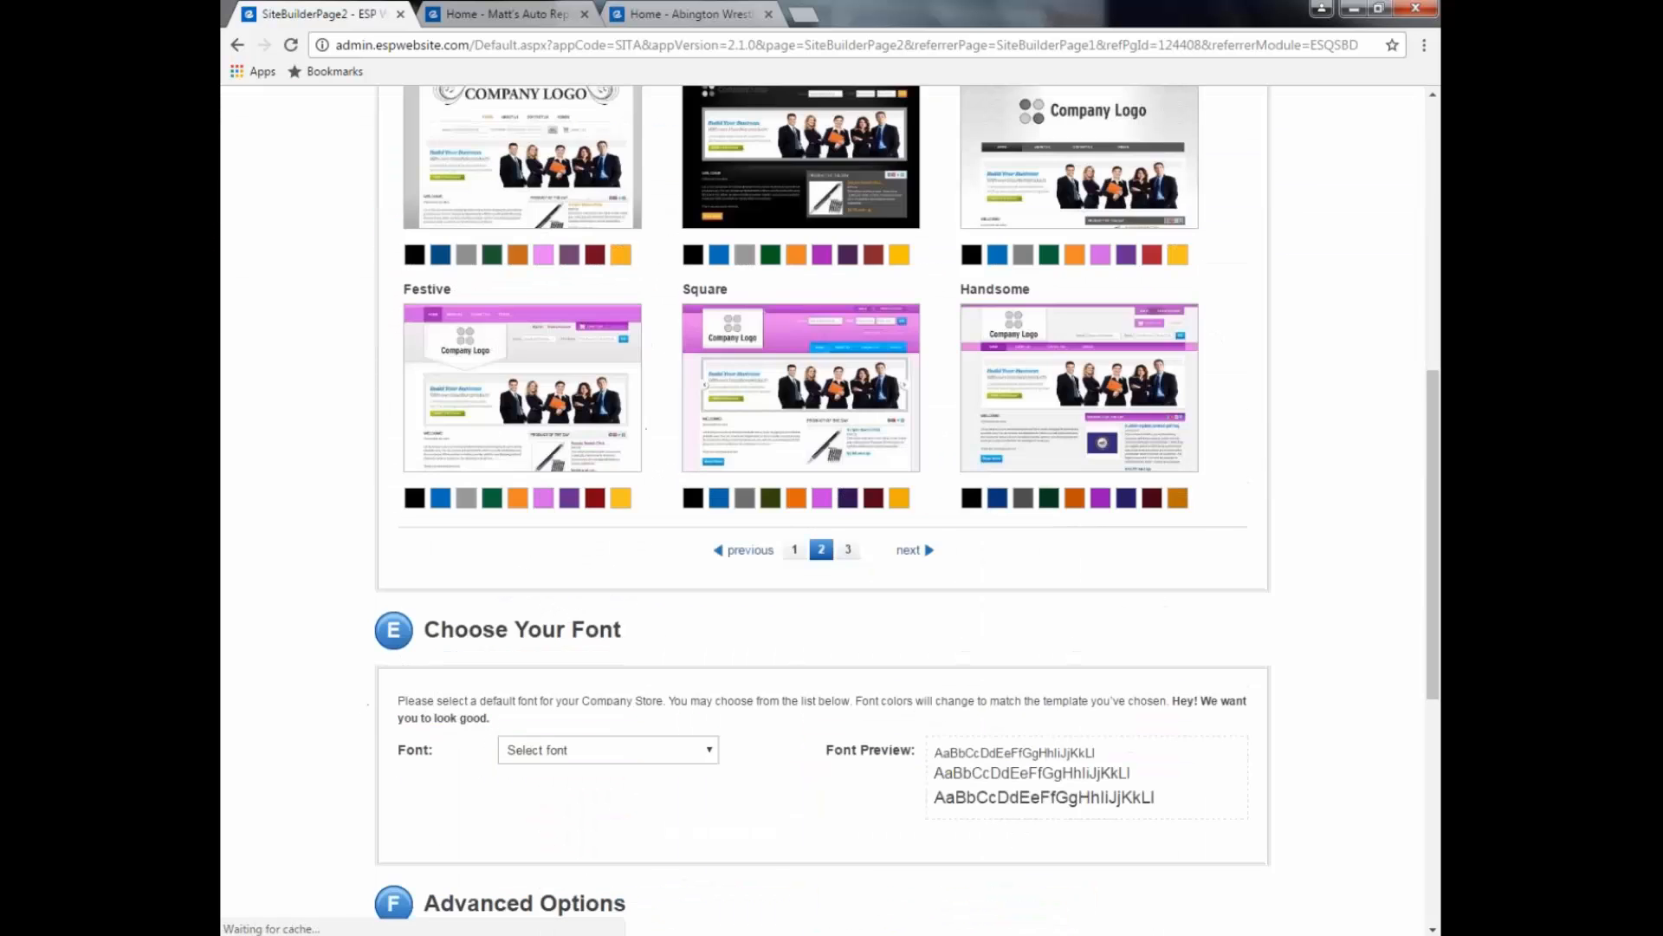
scroll(326, 606, "up", 2)
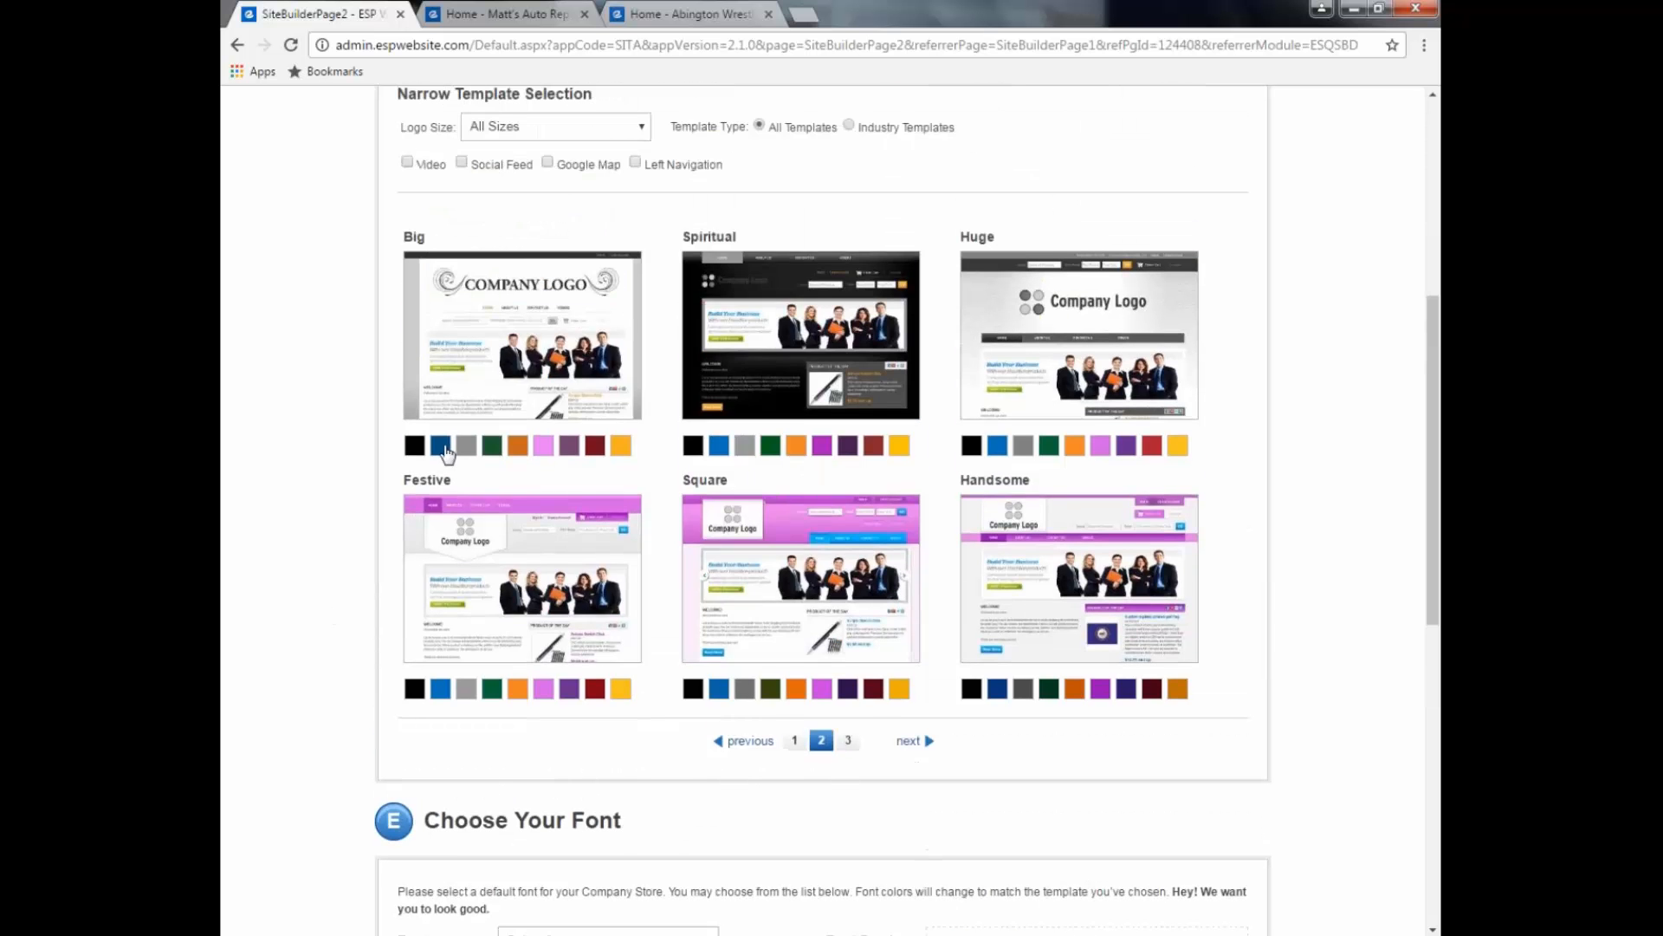
mouse_move(444, 450)
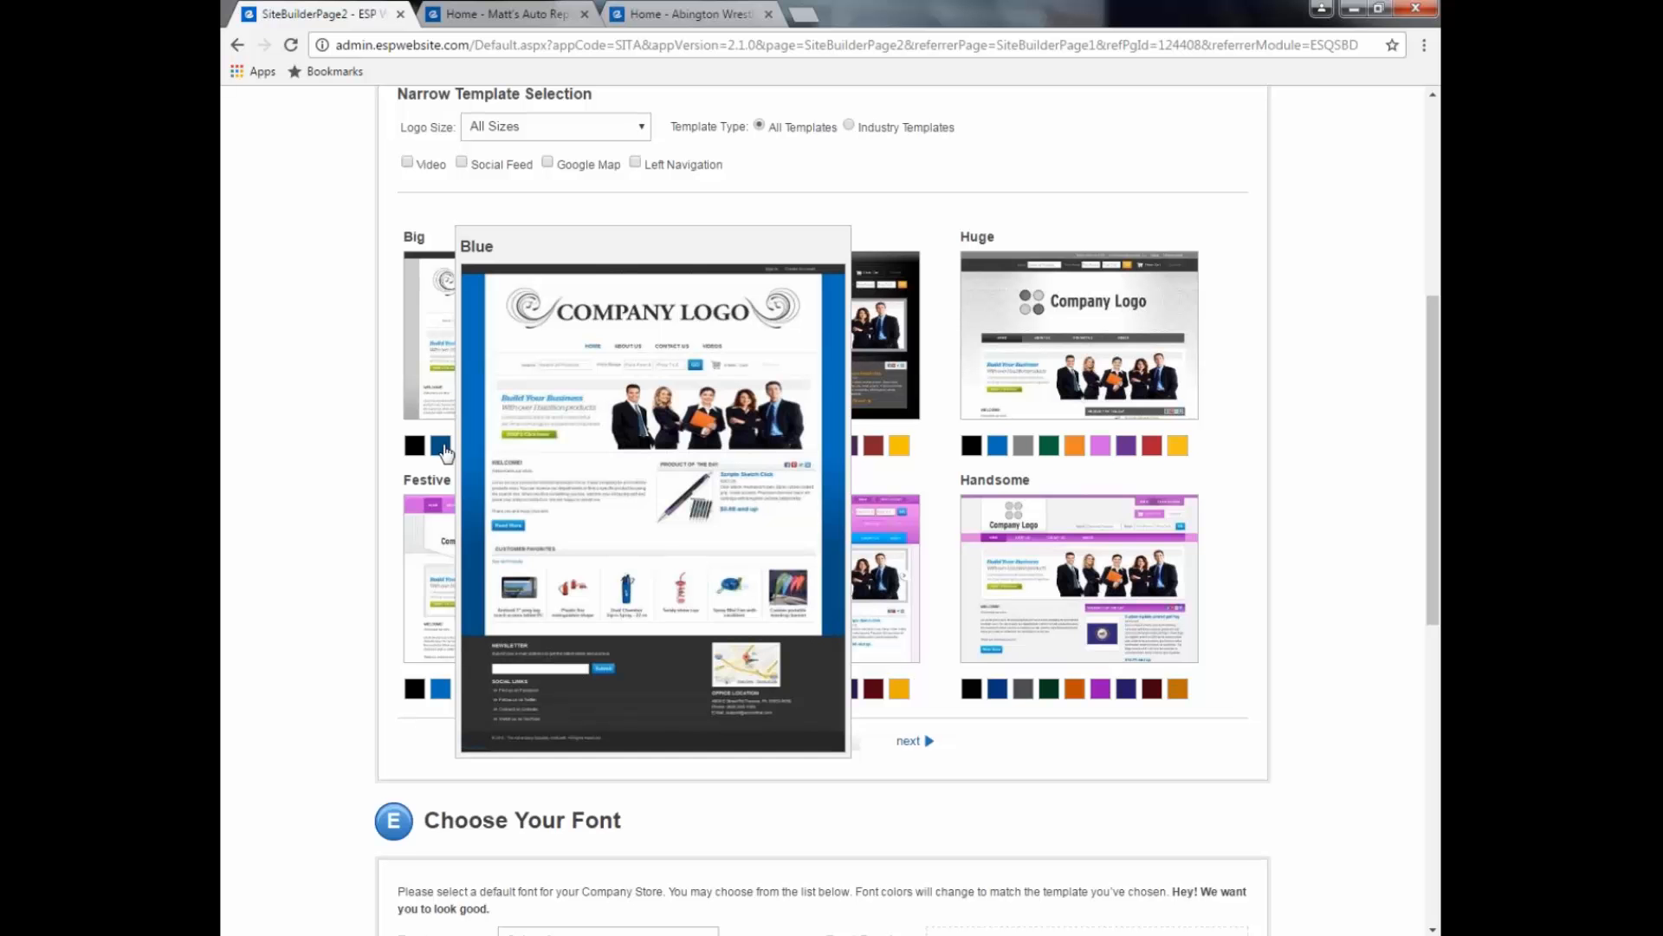
mouse_move(822, 446)
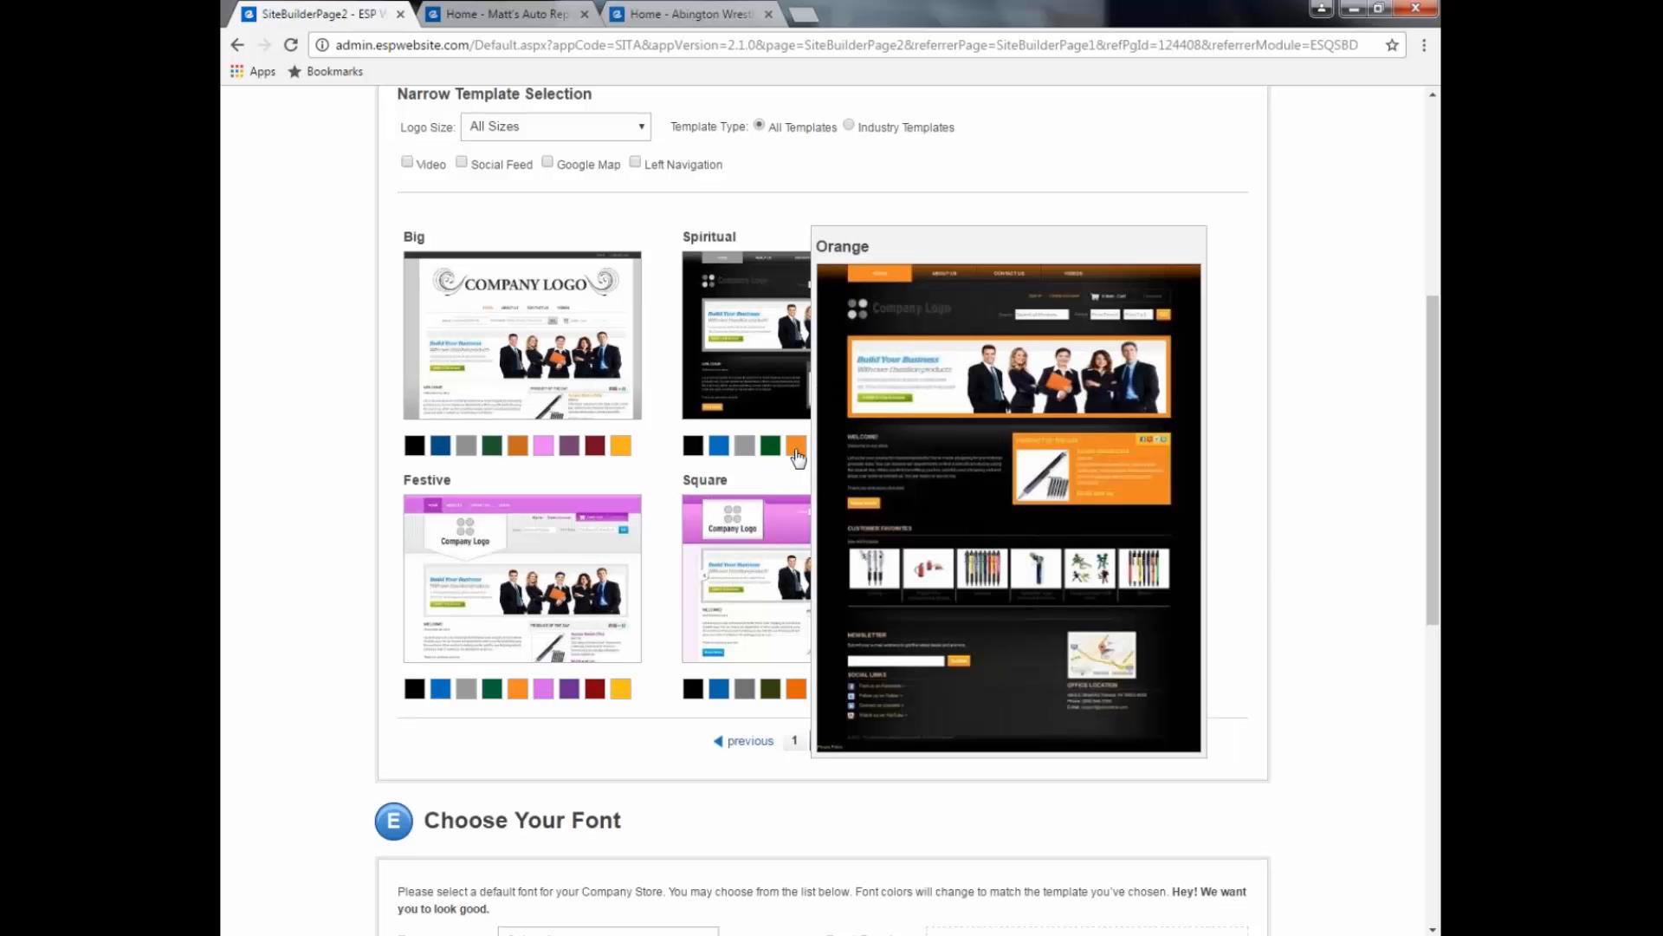
mouse_move(798, 690)
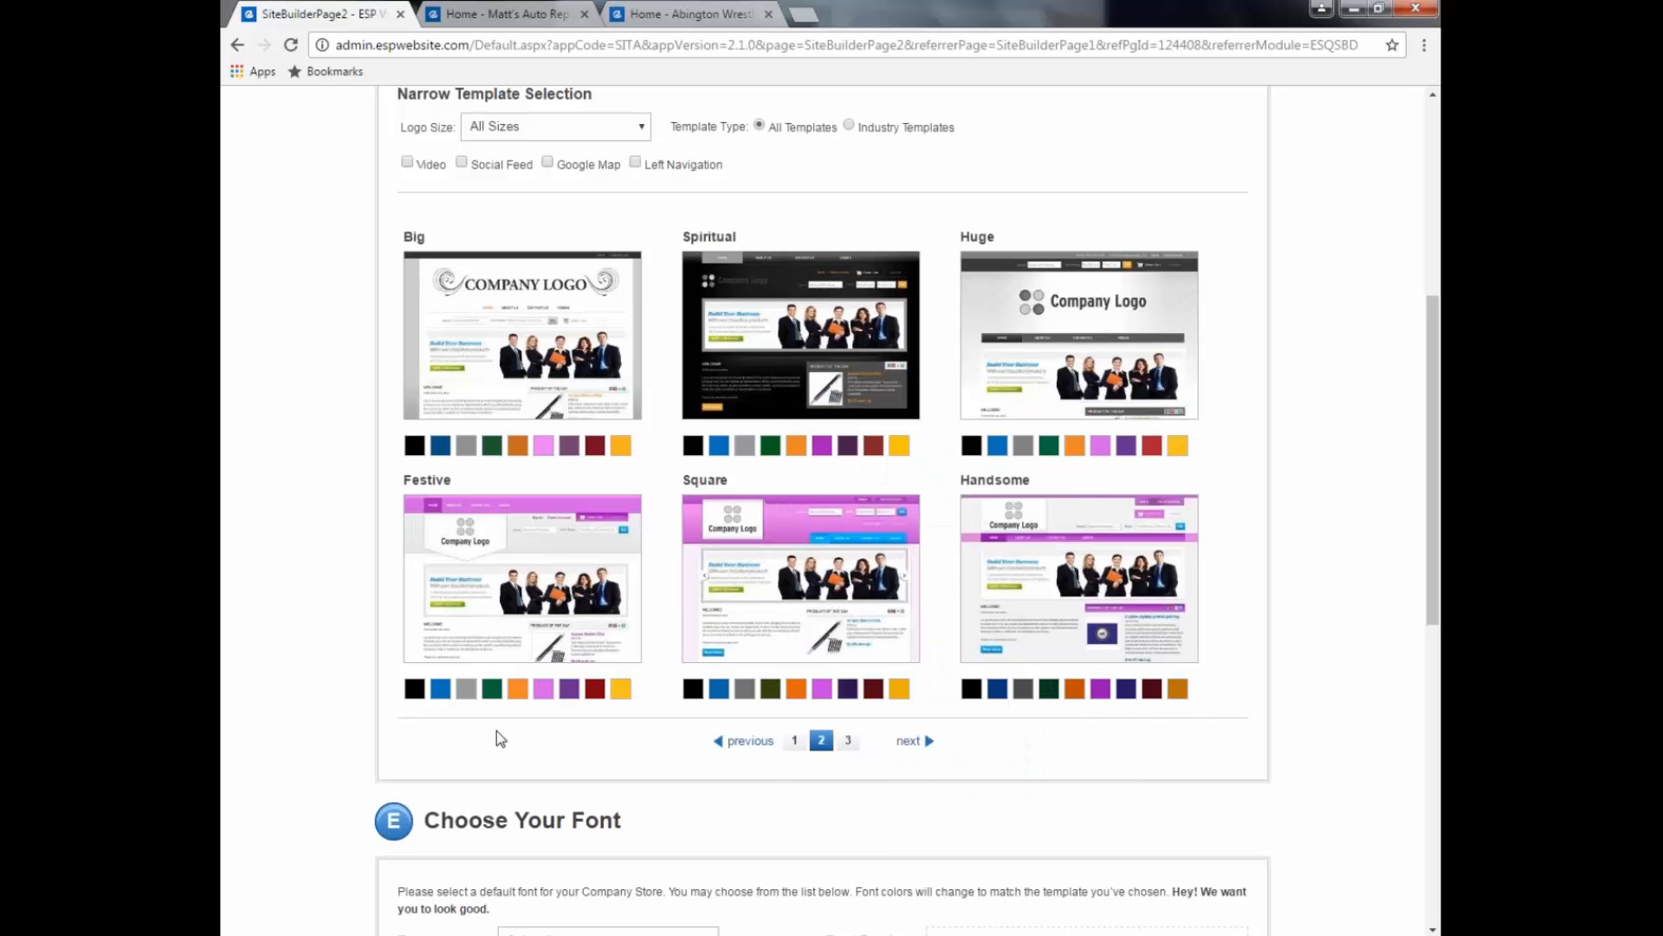
scroll(497, 730, "down", 1)
mouse_move(495, 604)
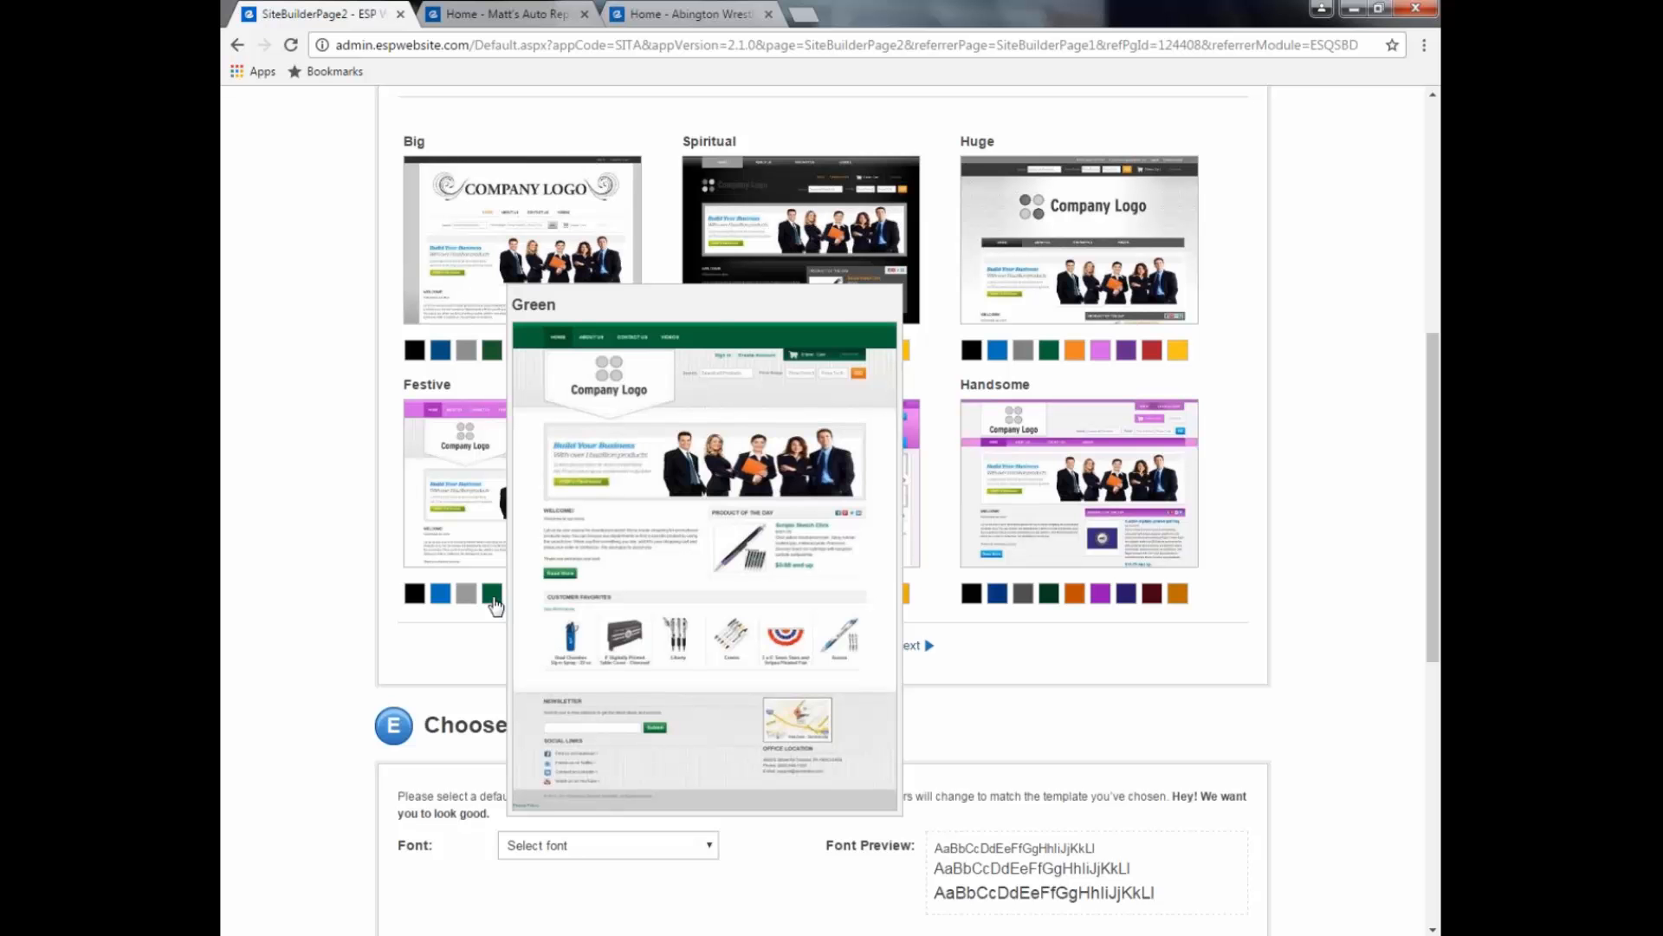
left_click(493, 598)
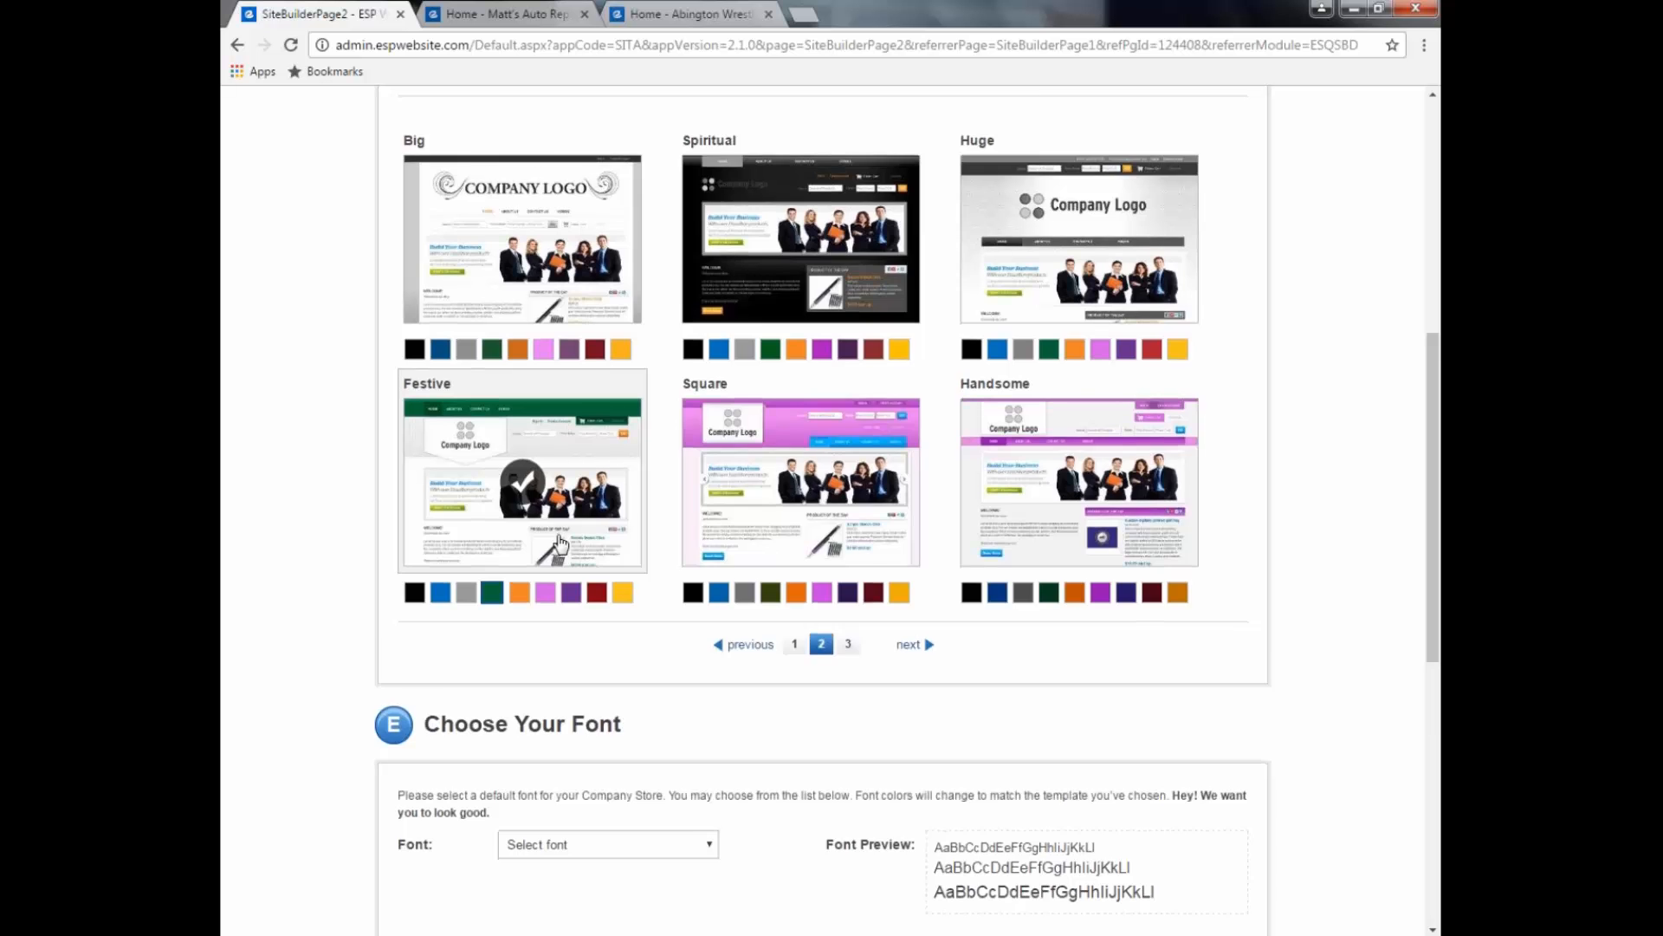
scroll(559, 543, "down", 2)
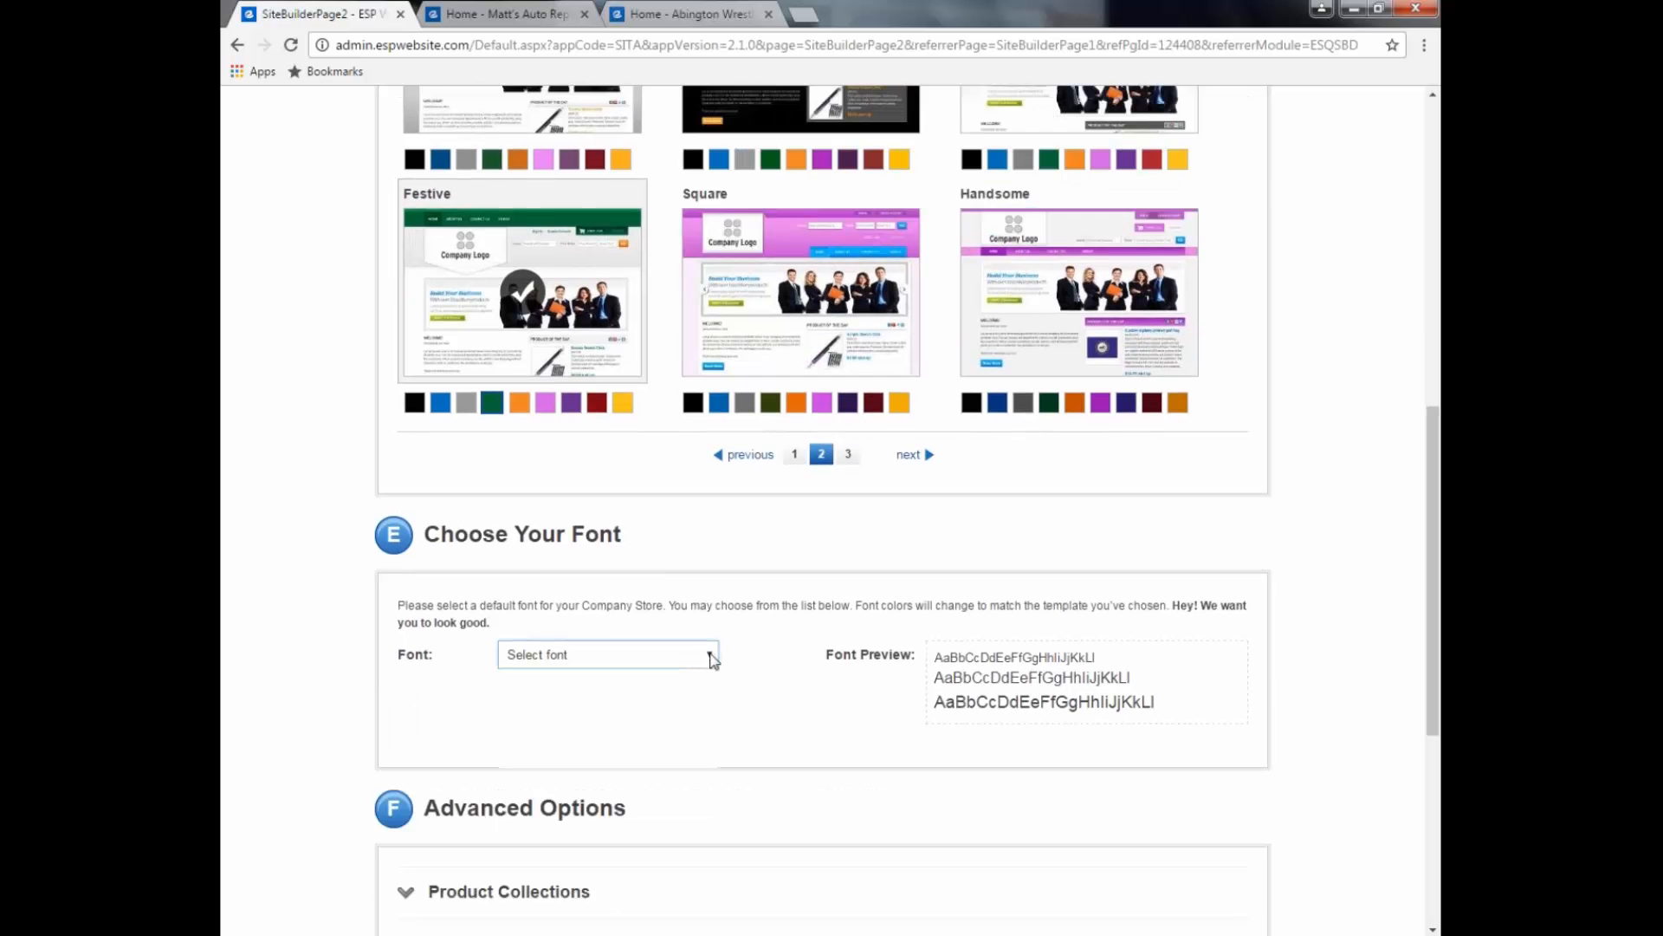
Step: Set the store font to Helvetica and expand the Product Collections section
left_click(711, 661)
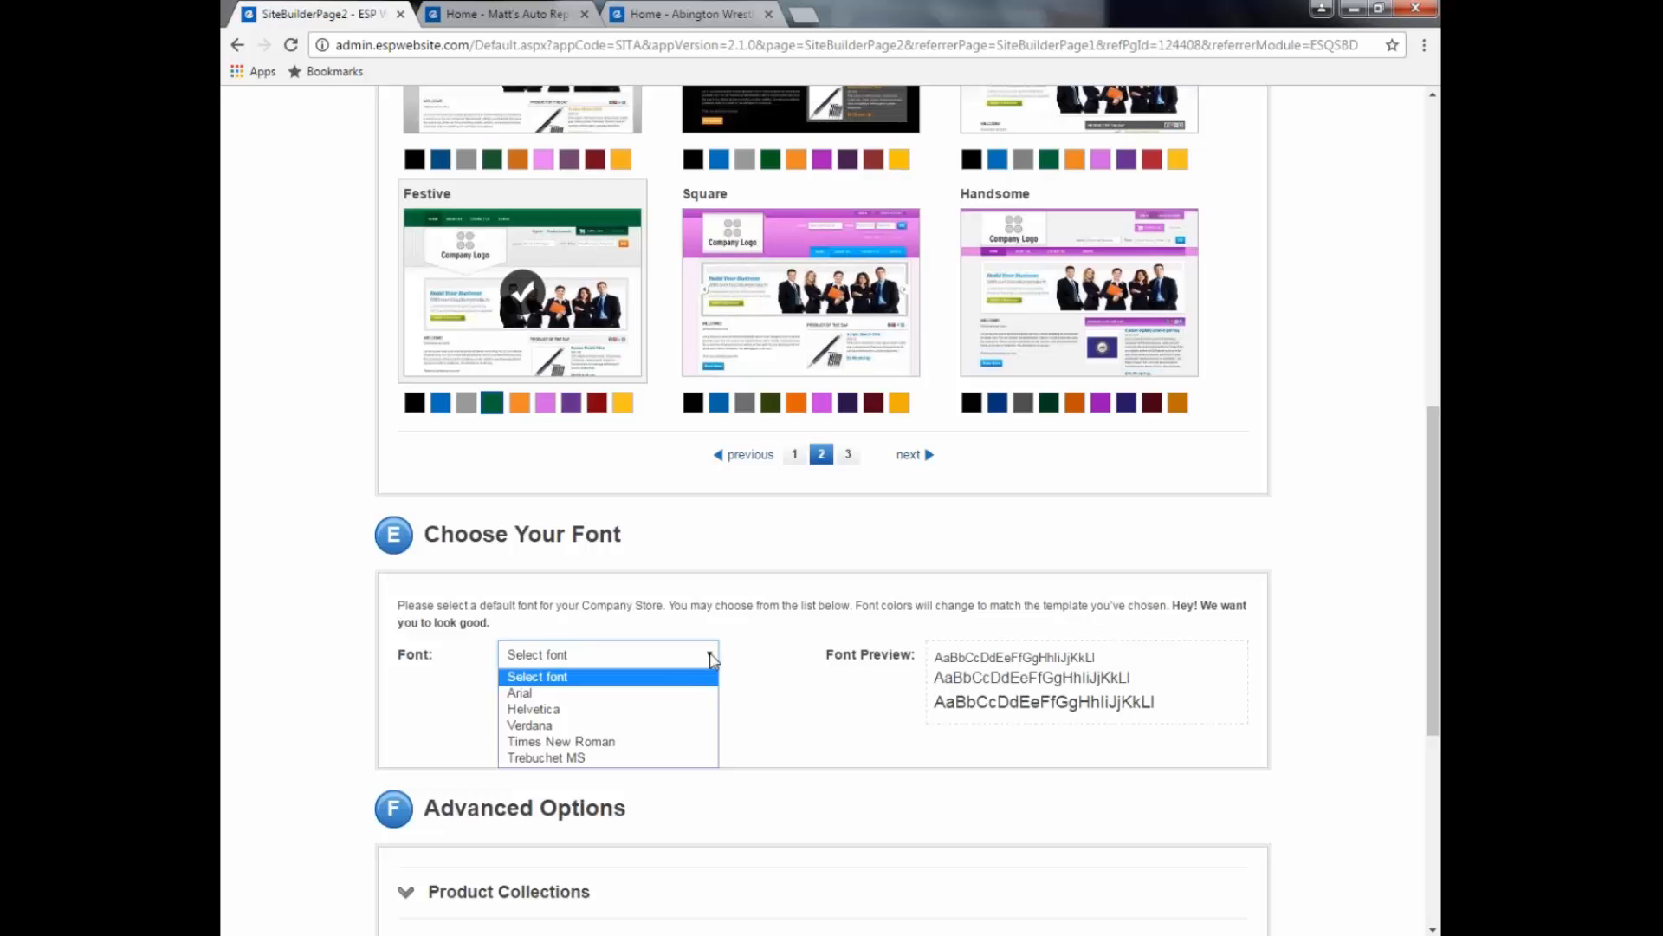
left_click(667, 709)
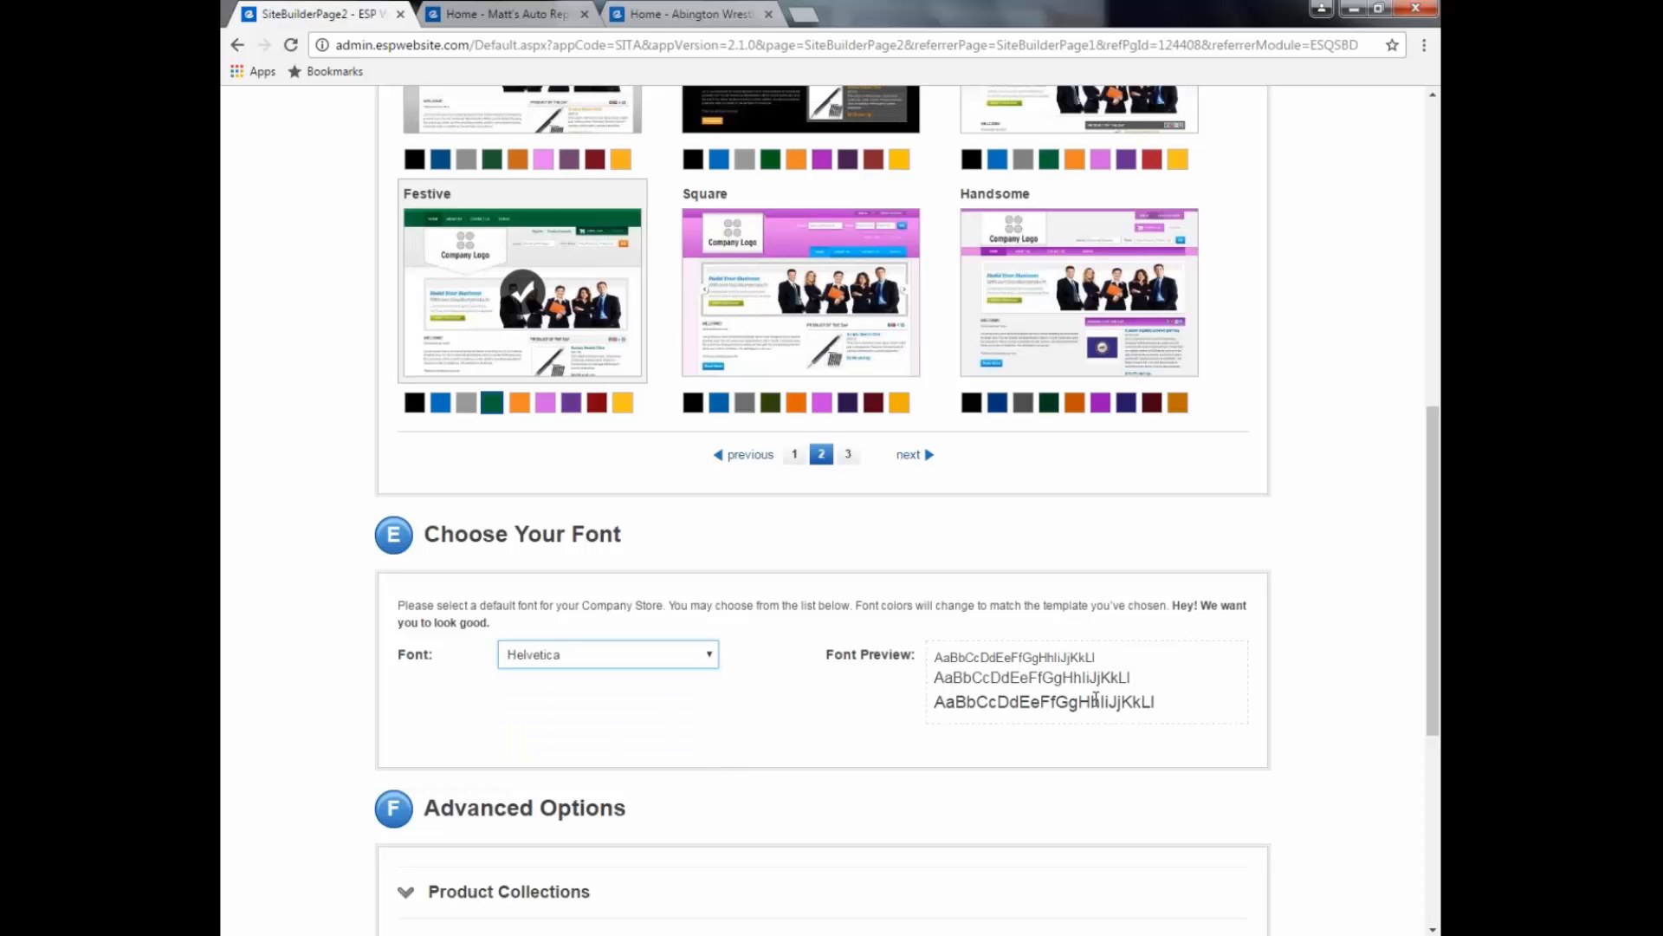
scroll(1096, 700, "down", 3)
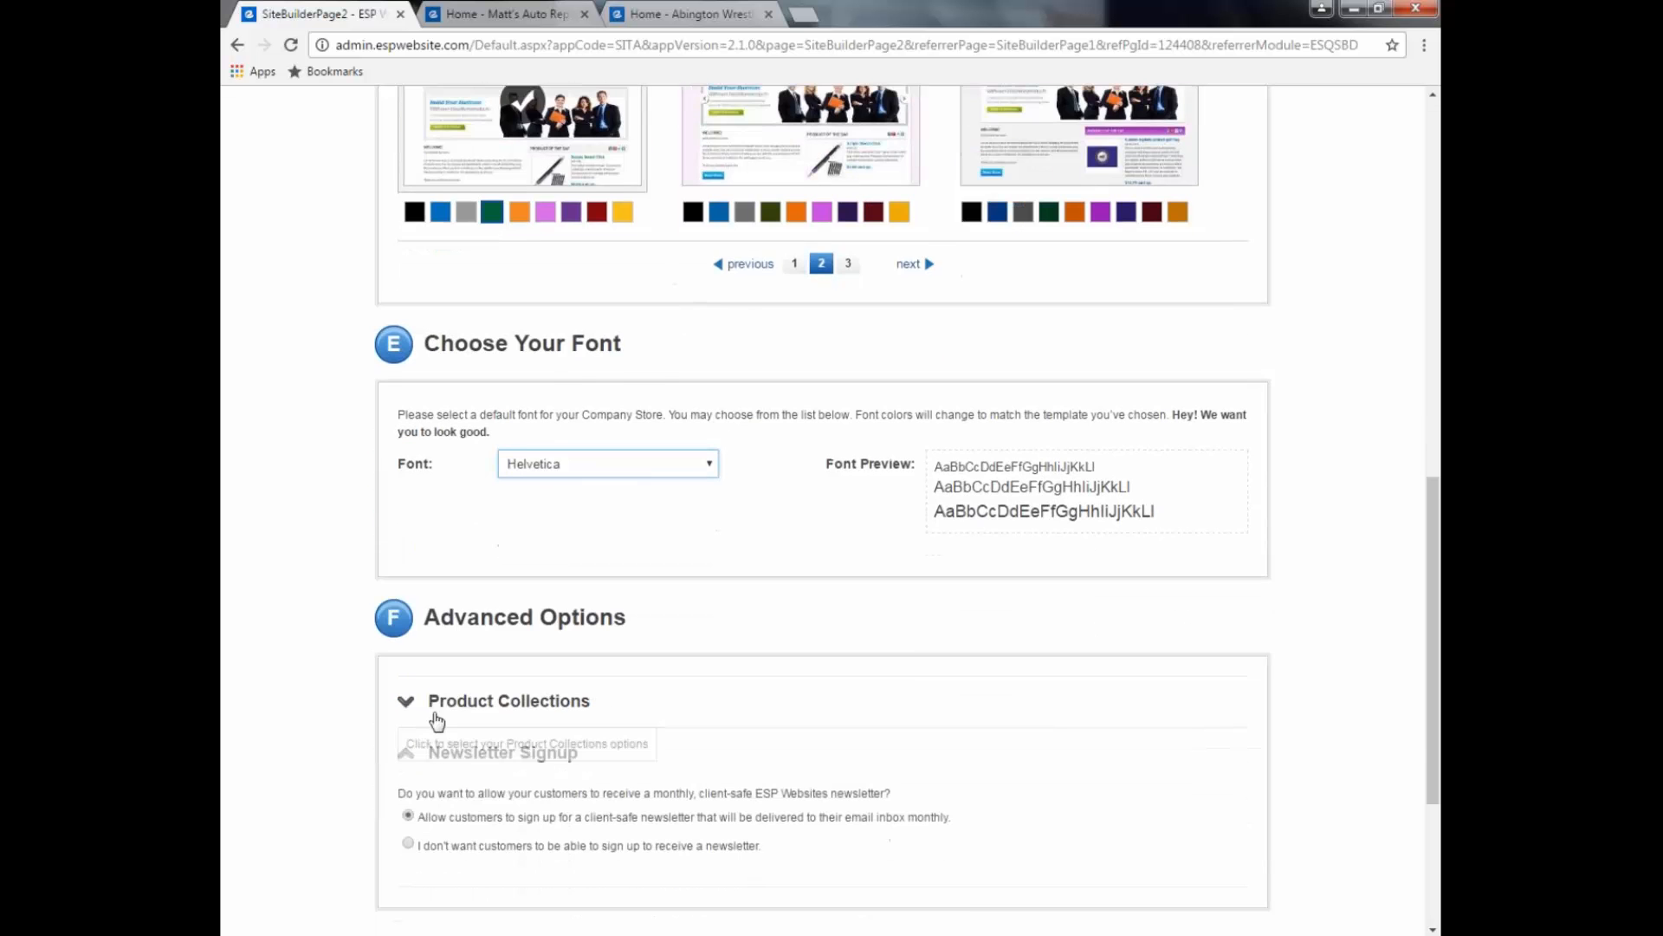
left_click(684, 716)
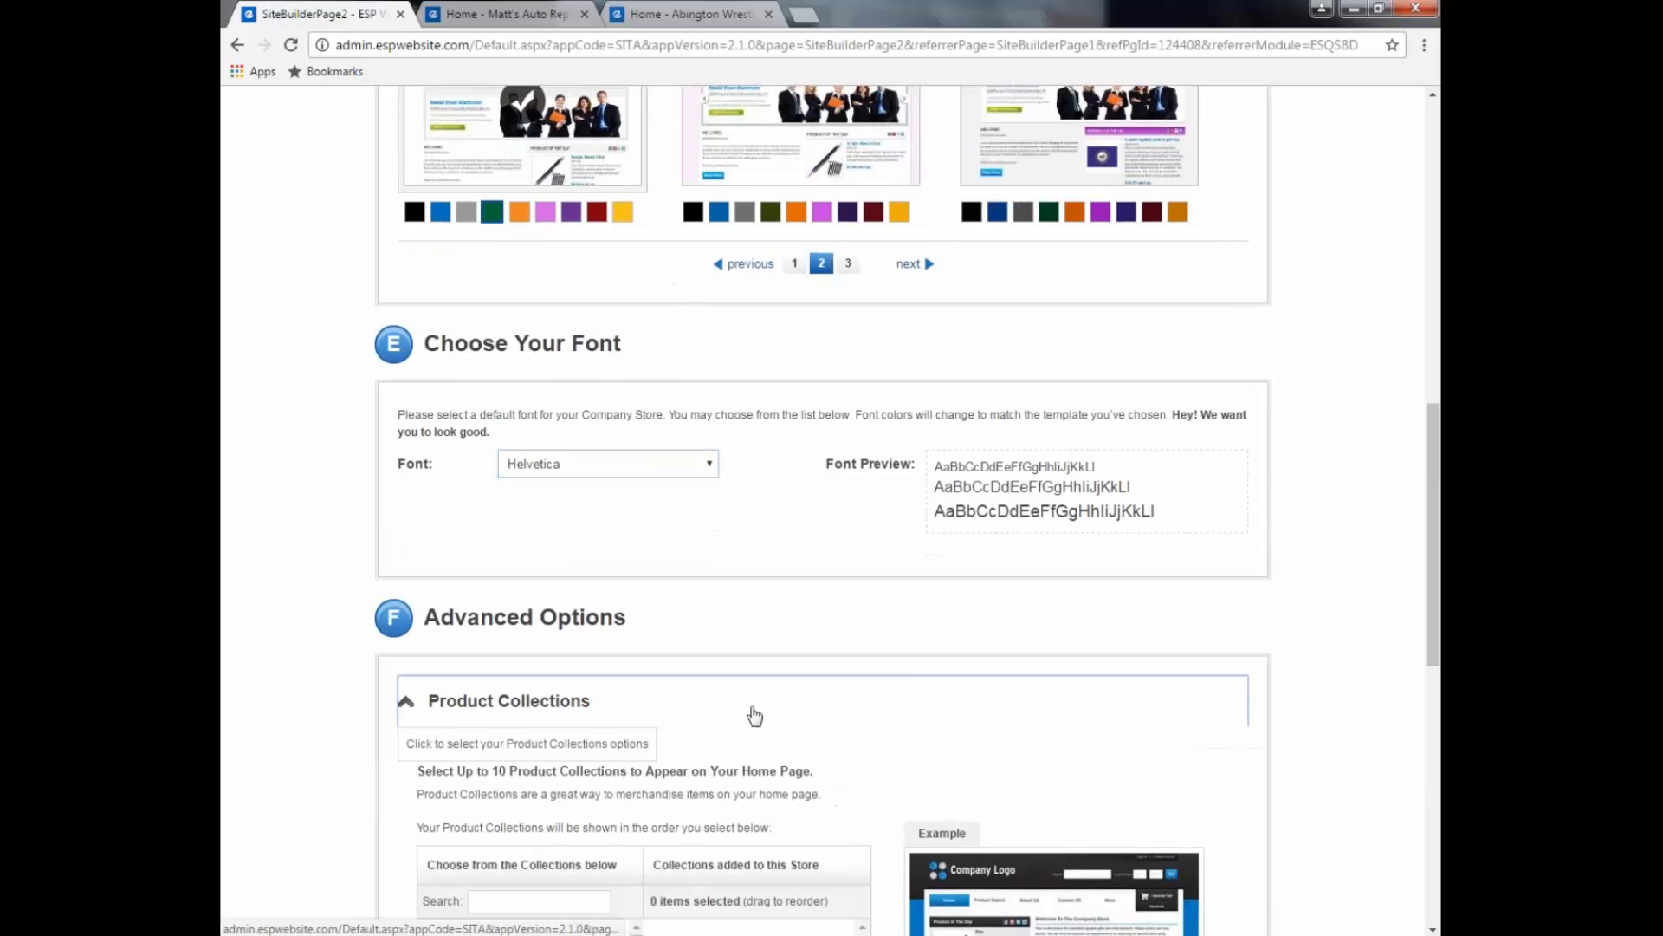
scroll(754, 716, "down", 2)
scroll(755, 716, "down", 2)
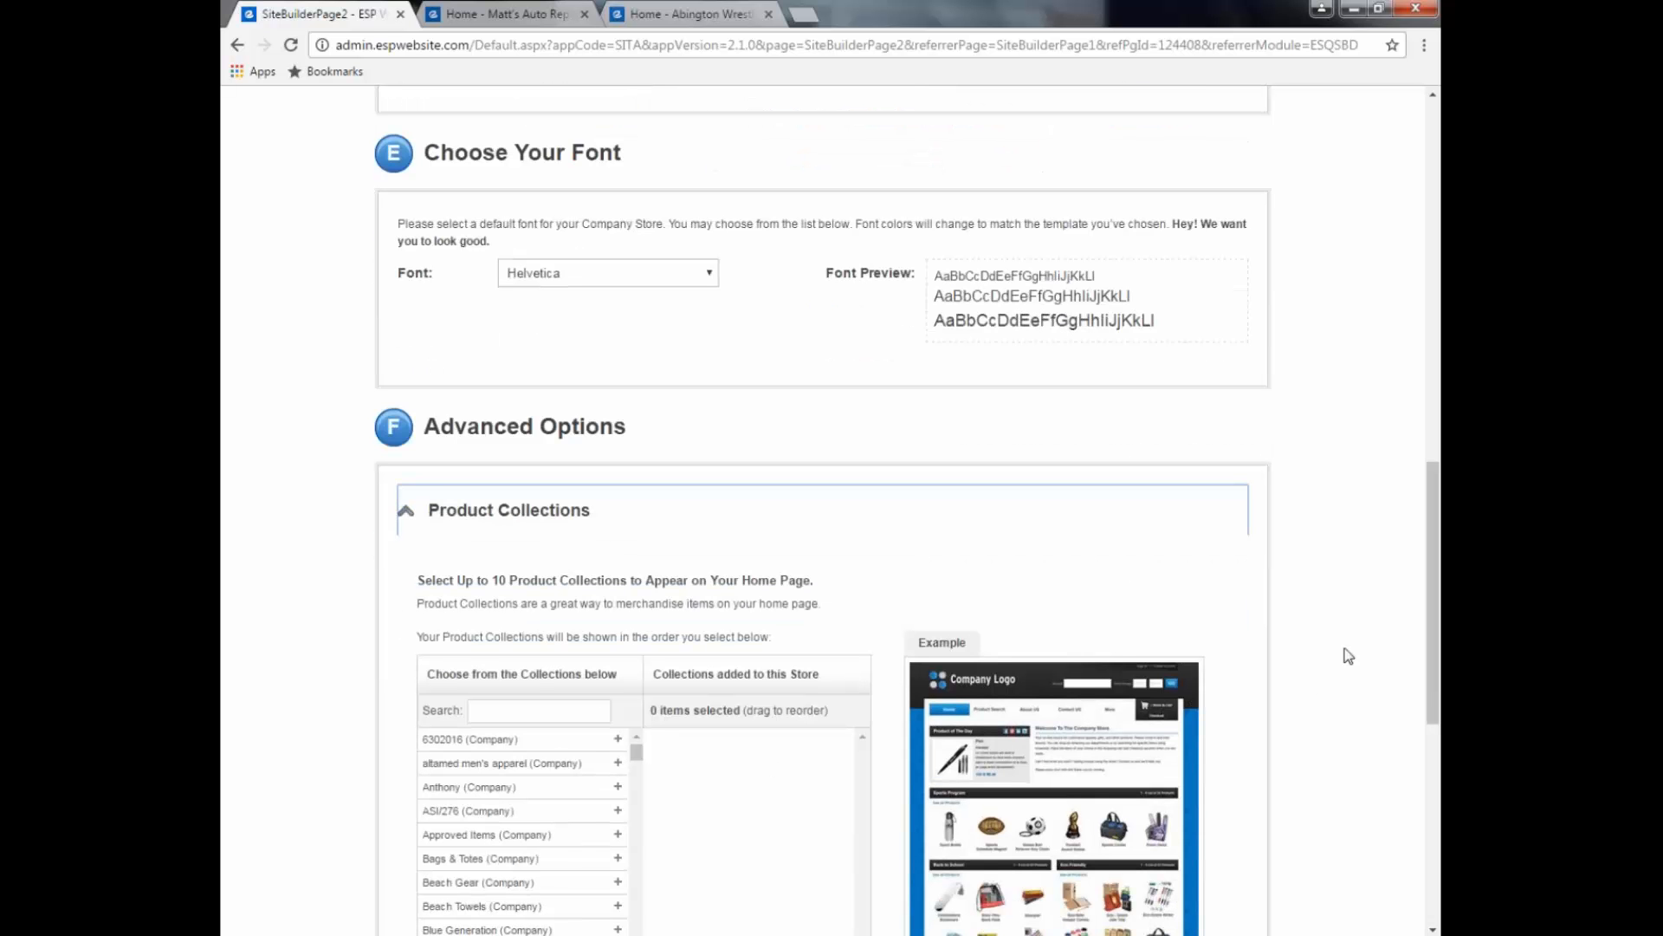
Step: Search collections for 'appar' and add Apparel Program (Global) to the store
left_click_drag(1433, 661, 1435, 706)
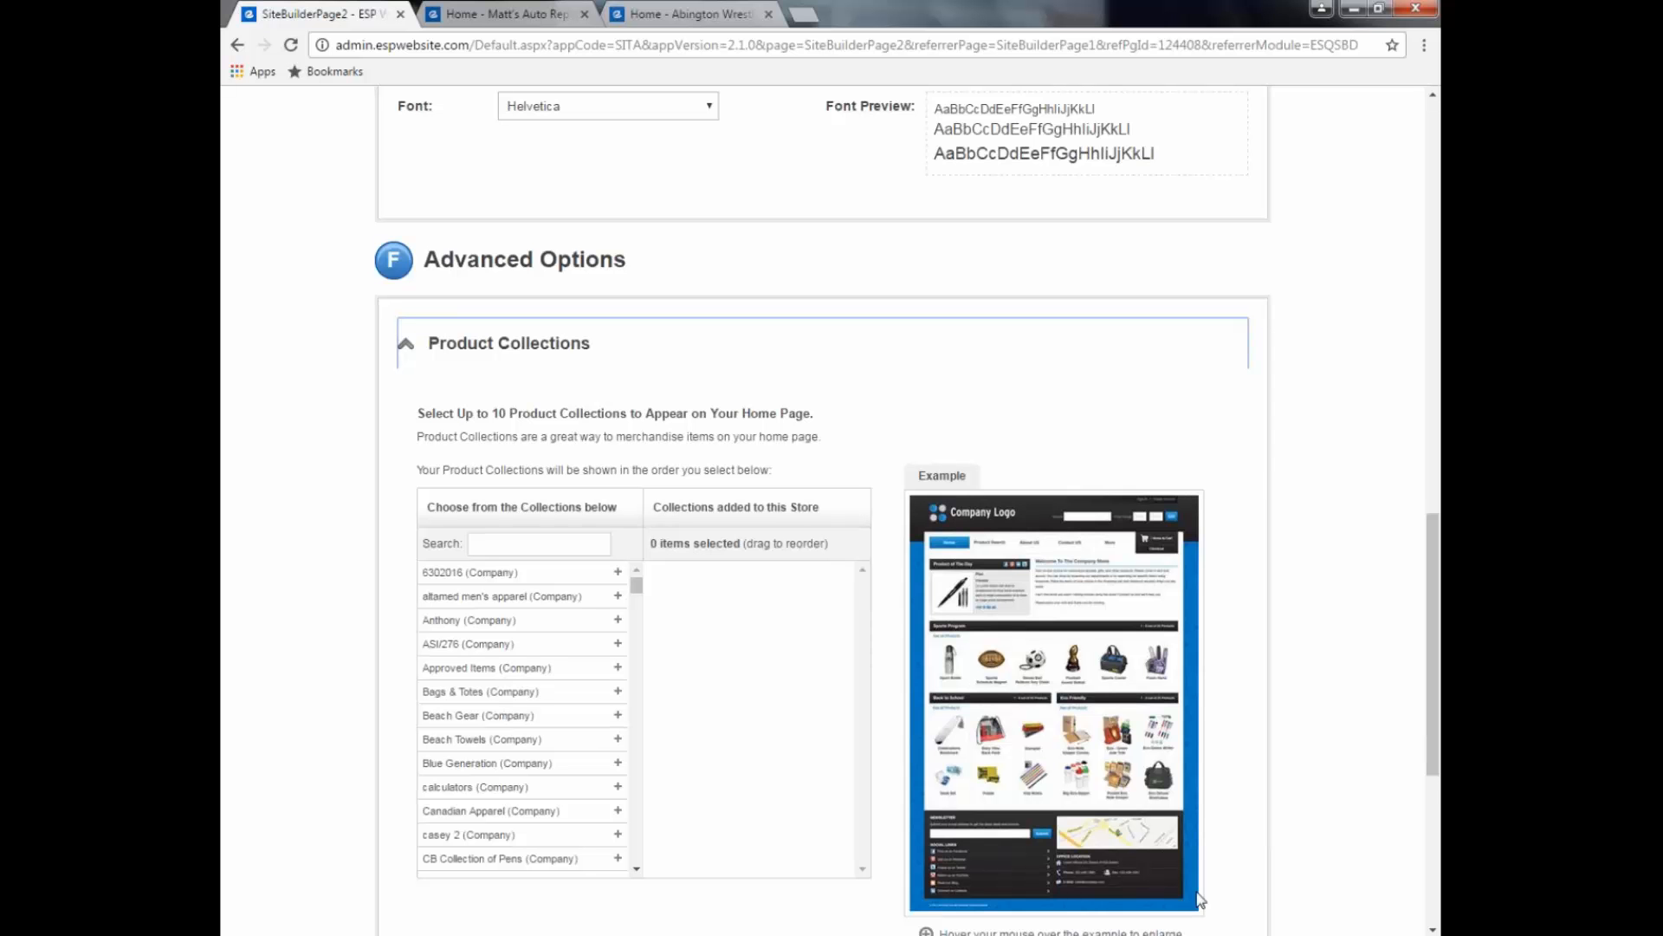
left_click(483, 544)
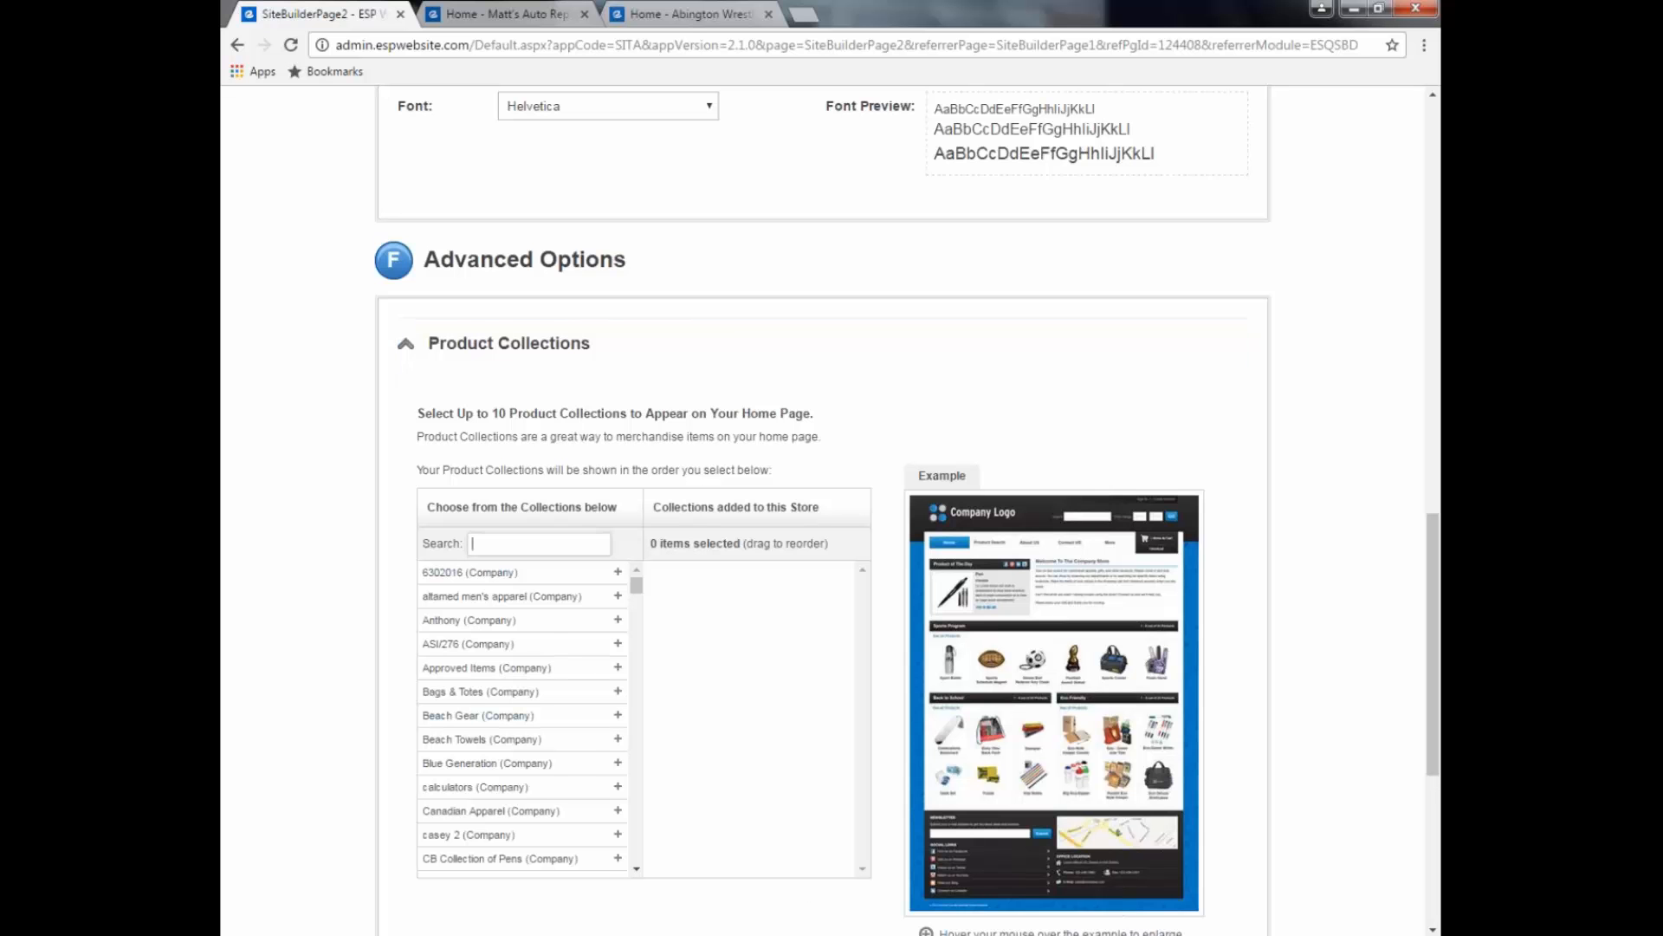
type("ap")
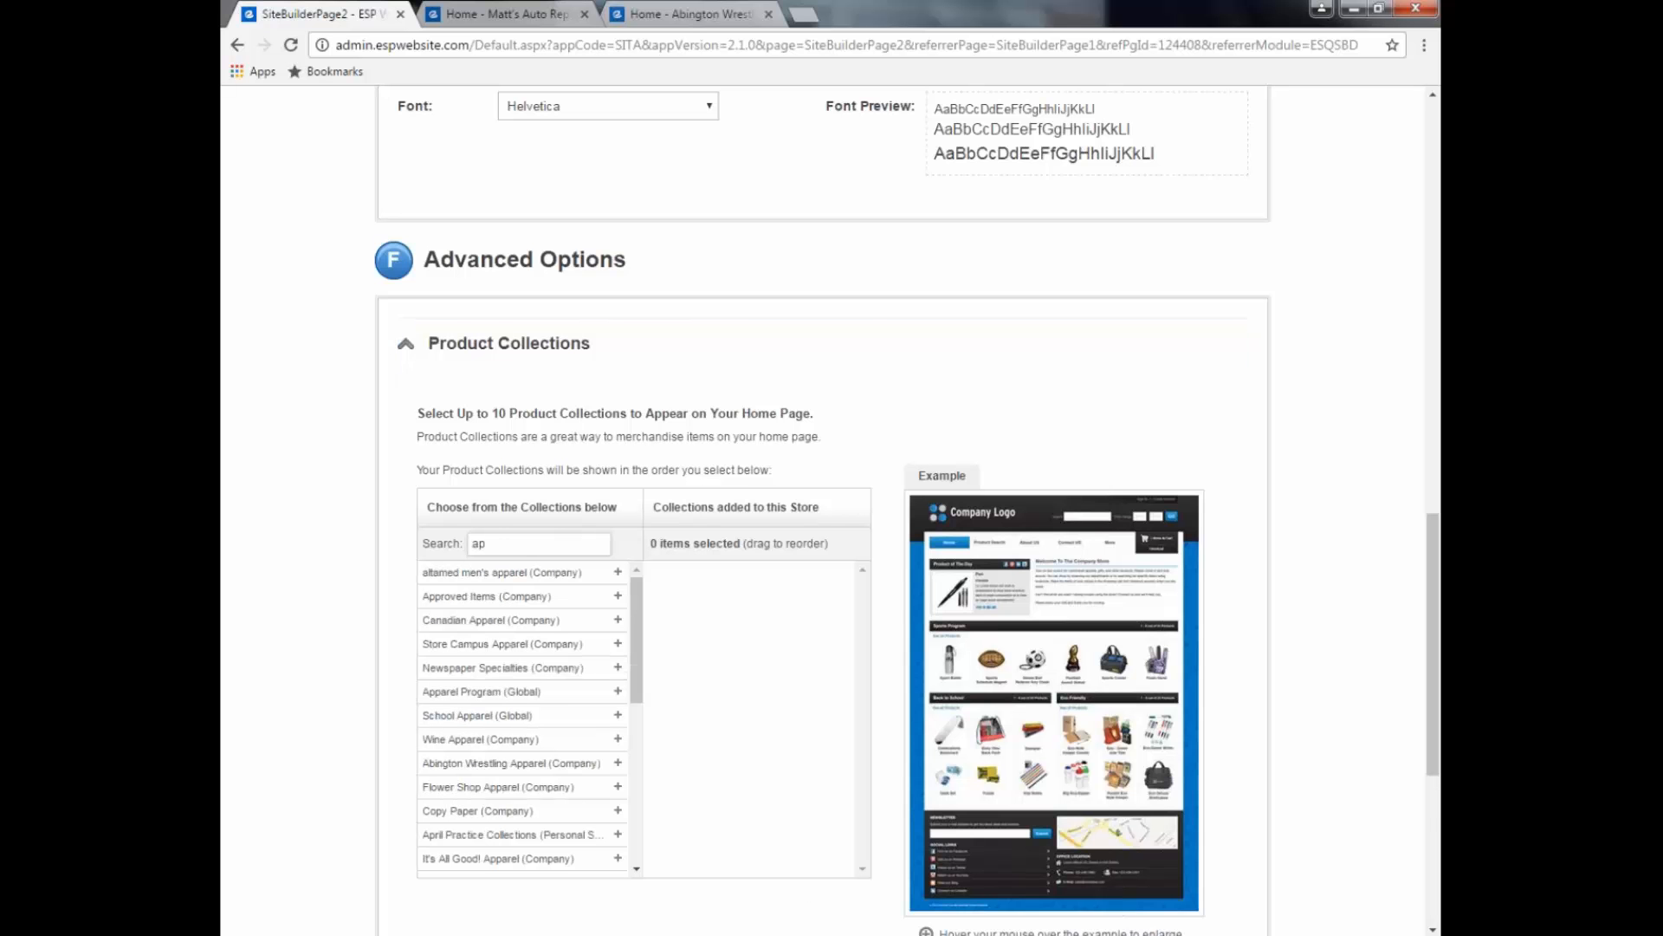
type("par")
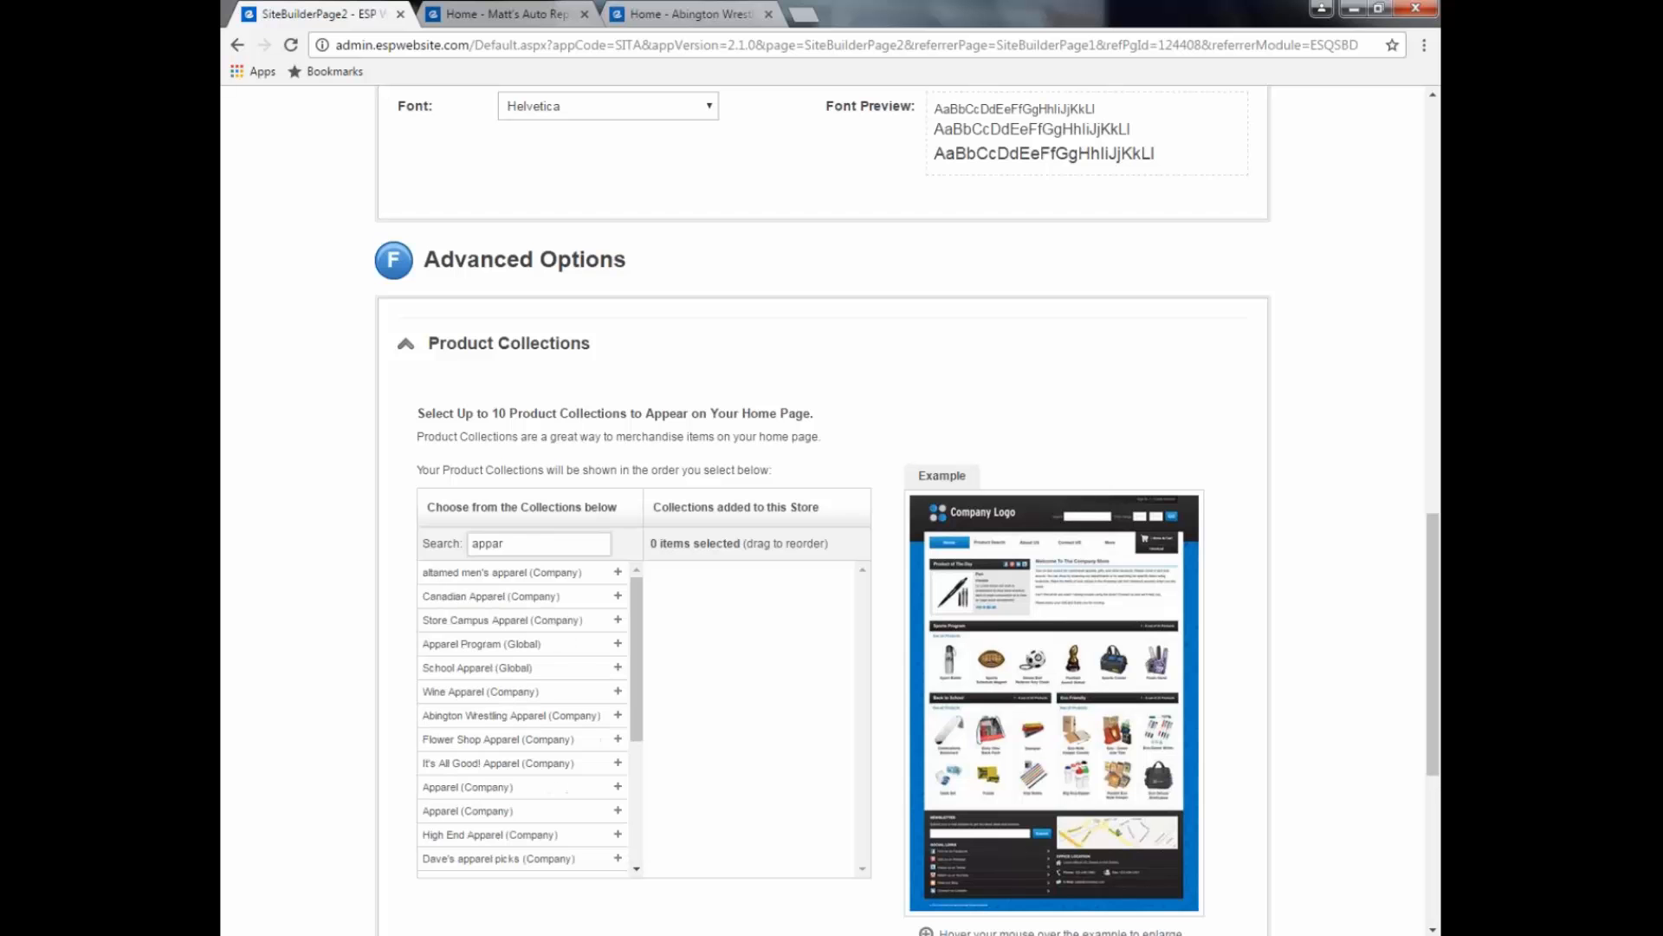
left_click(618, 645)
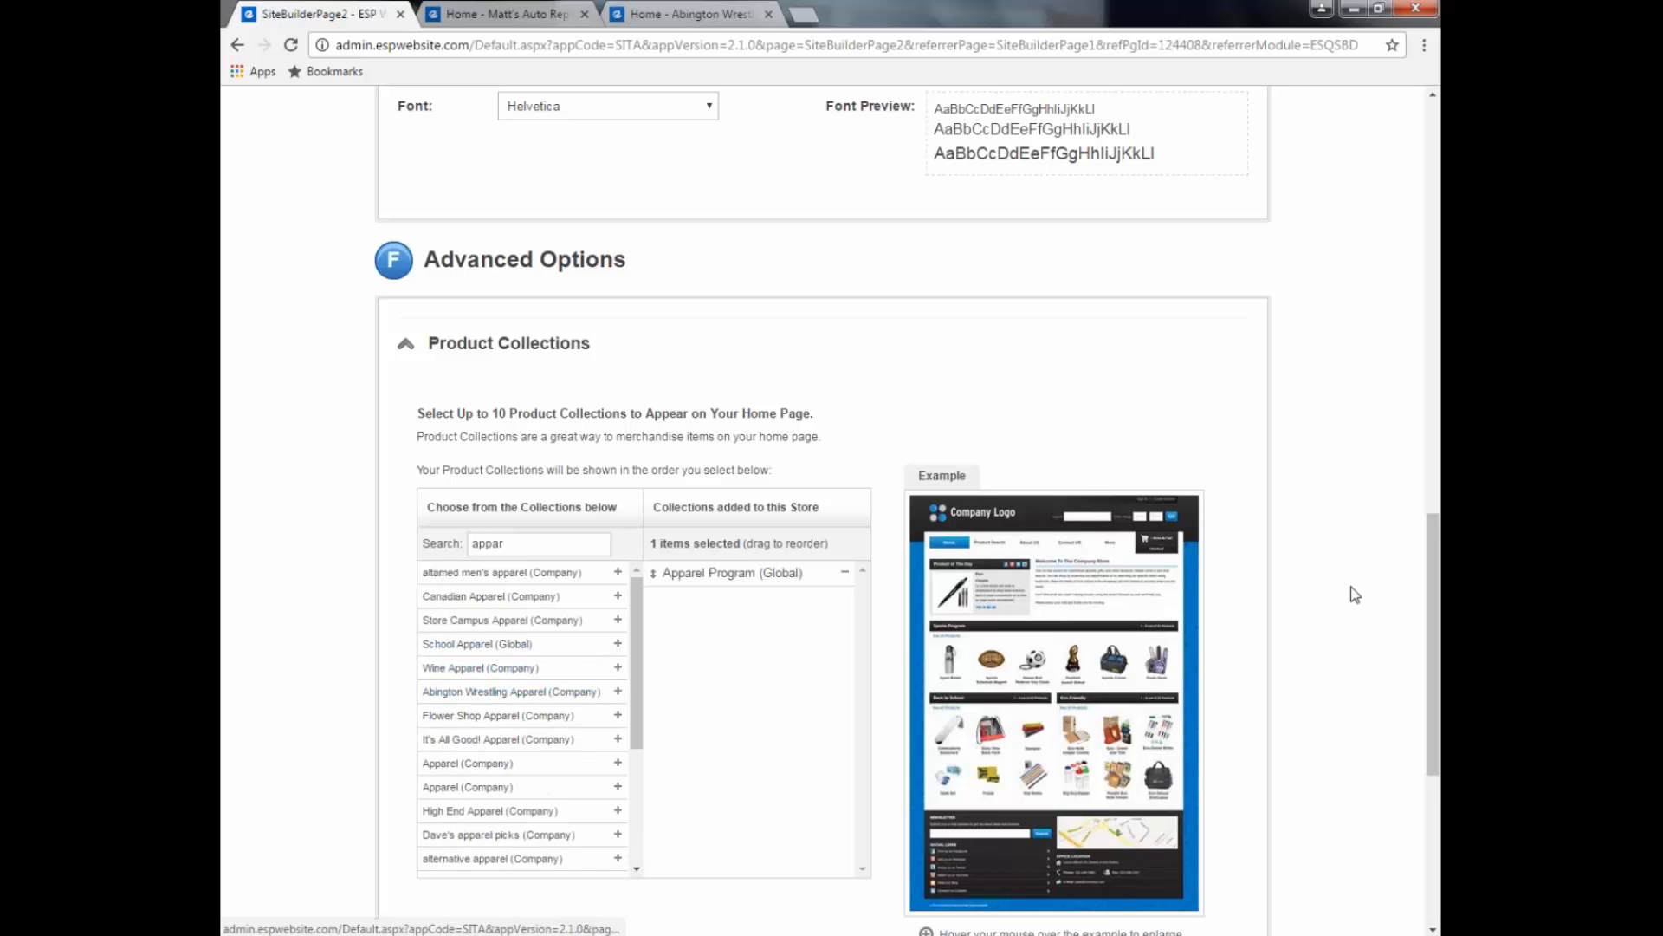
left_click_drag(1436, 604, 1421, 687)
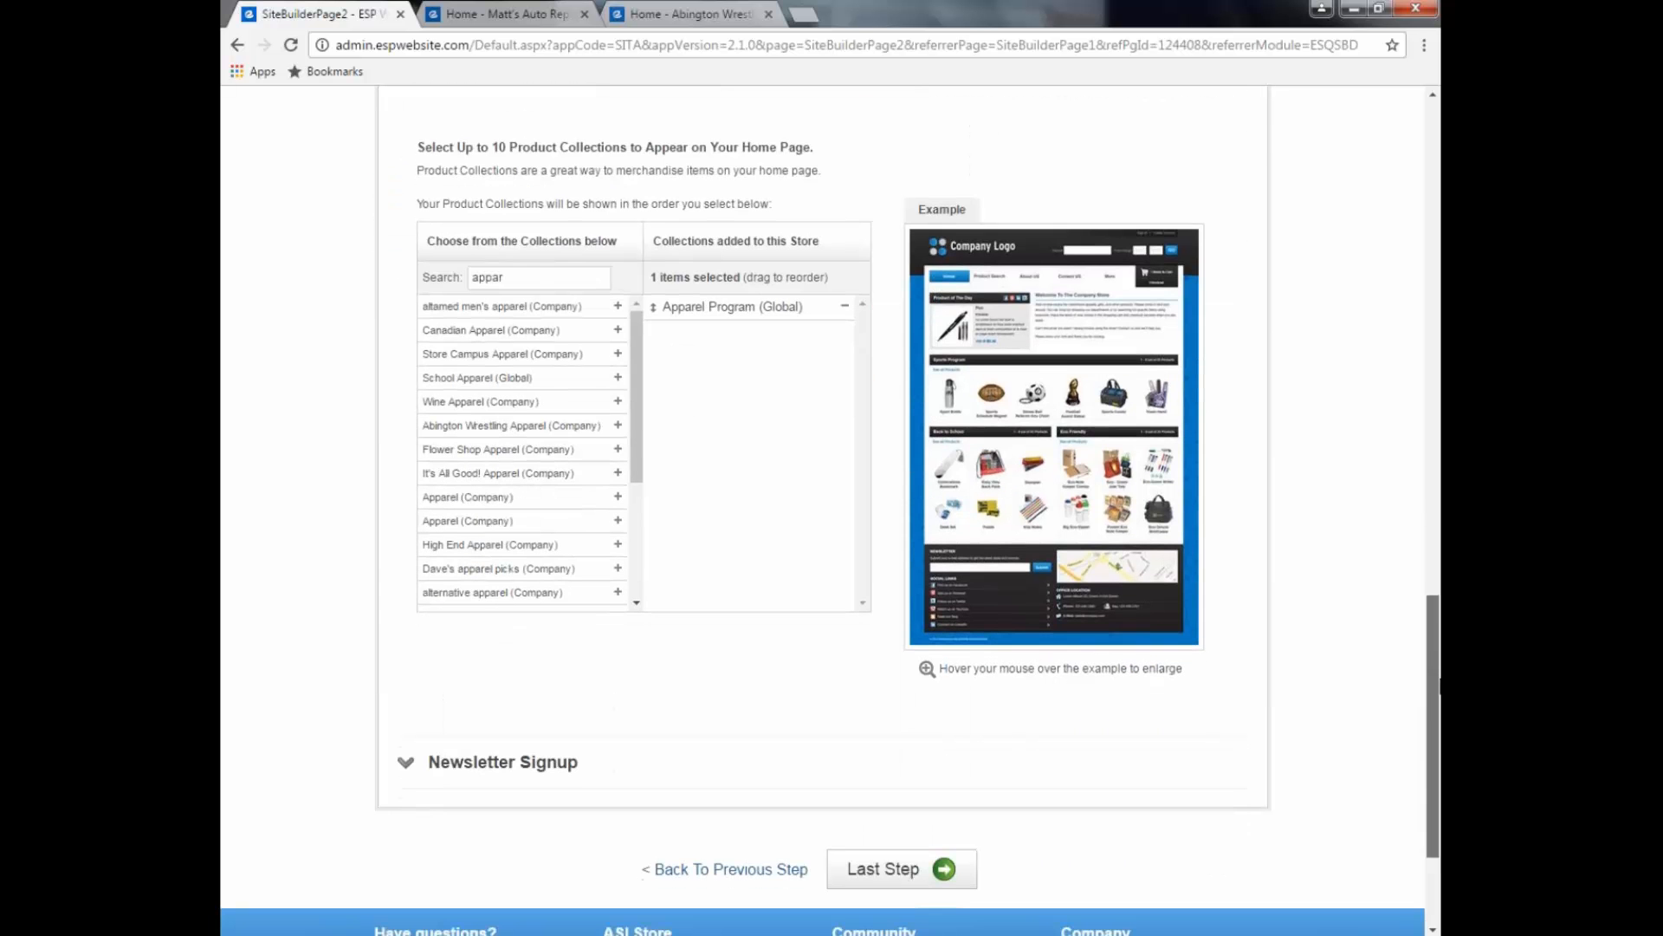
Step: Choose 'I don't want customers to be able to sign up' for newsletters, then continue to Last Step
left_click(408, 765)
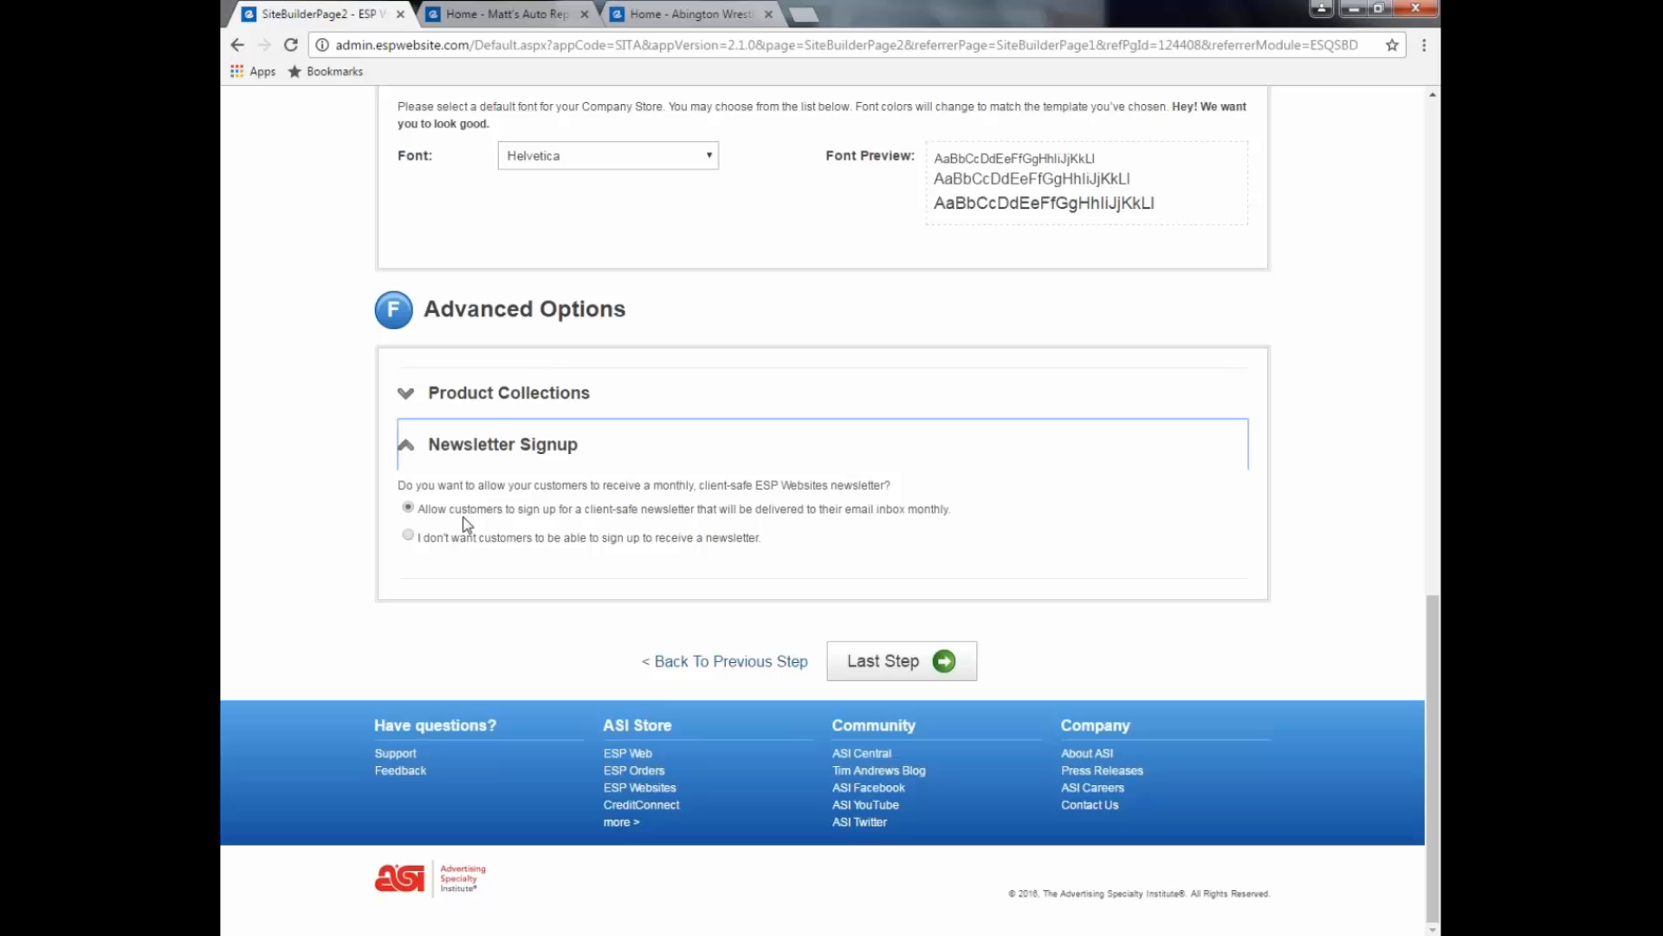
left_click(410, 537)
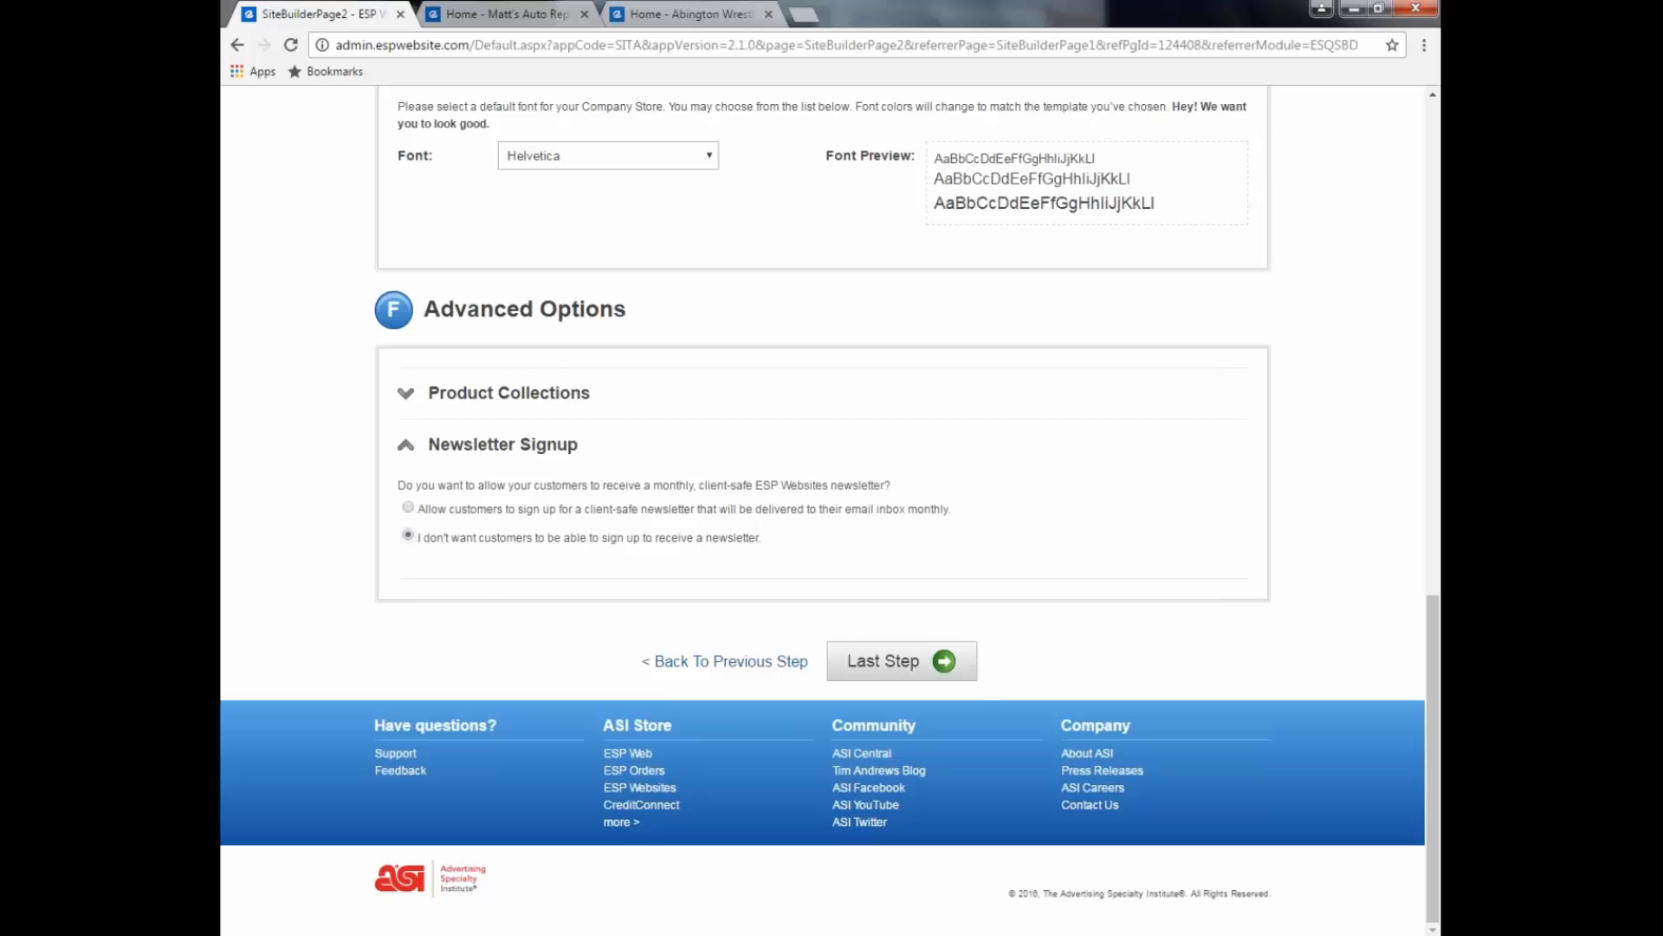
left_click(947, 671)
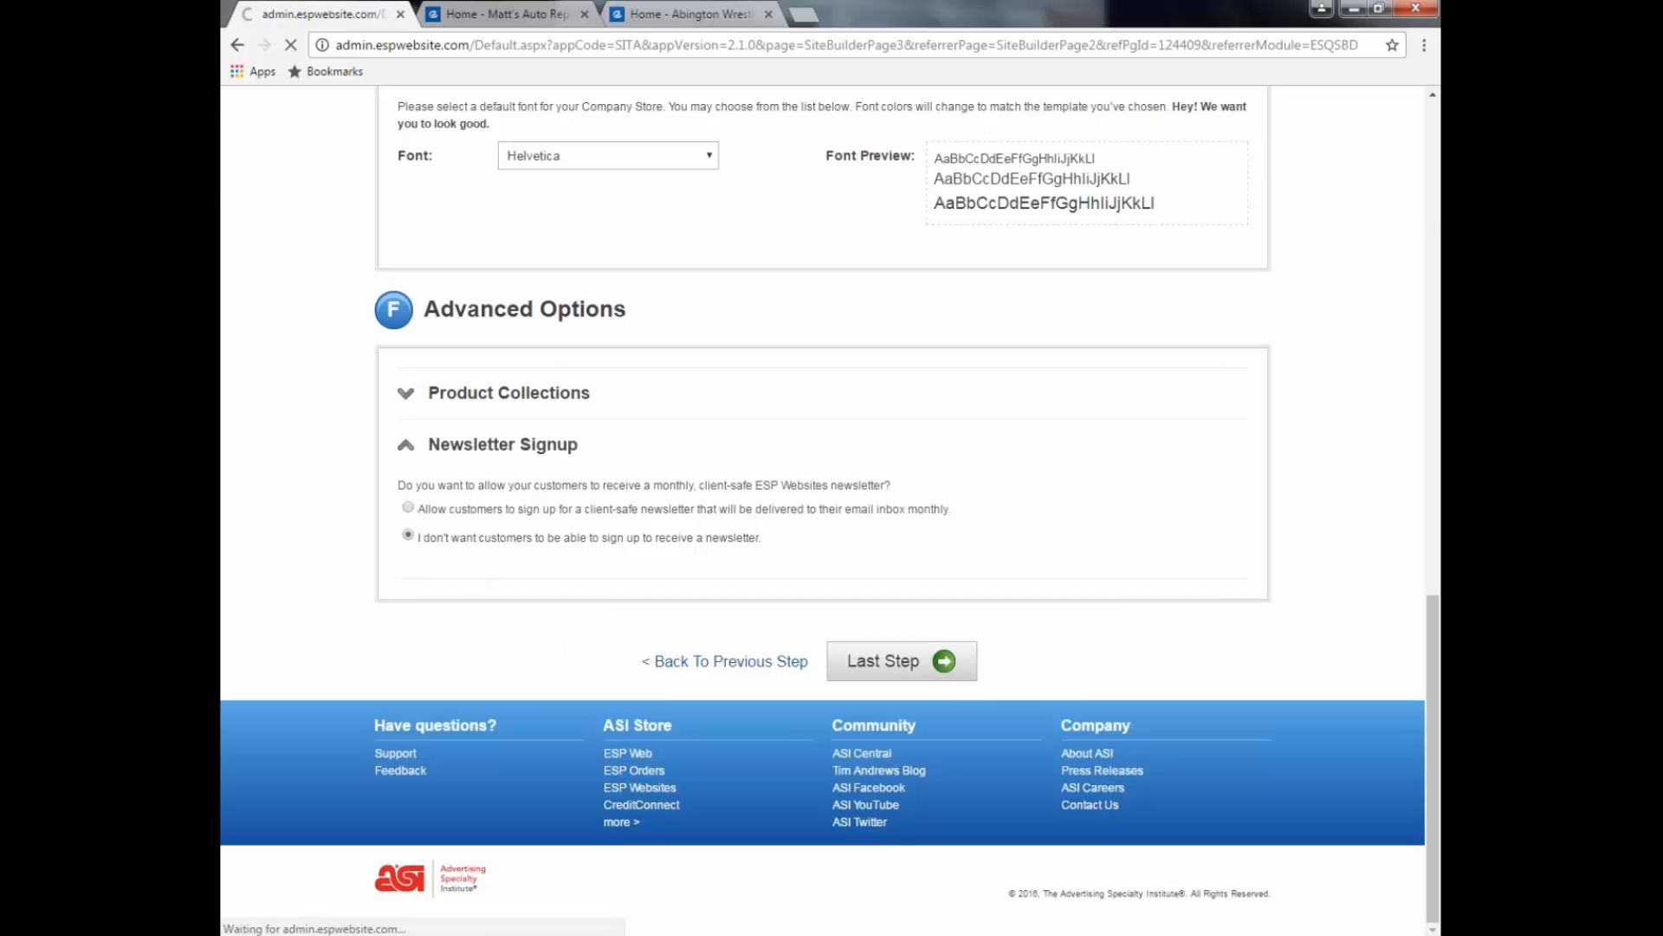
Step: Leave the default welcome, About Us and Video Page text unchanged and generate a store preview
scroll(968, 679, "down", 1)
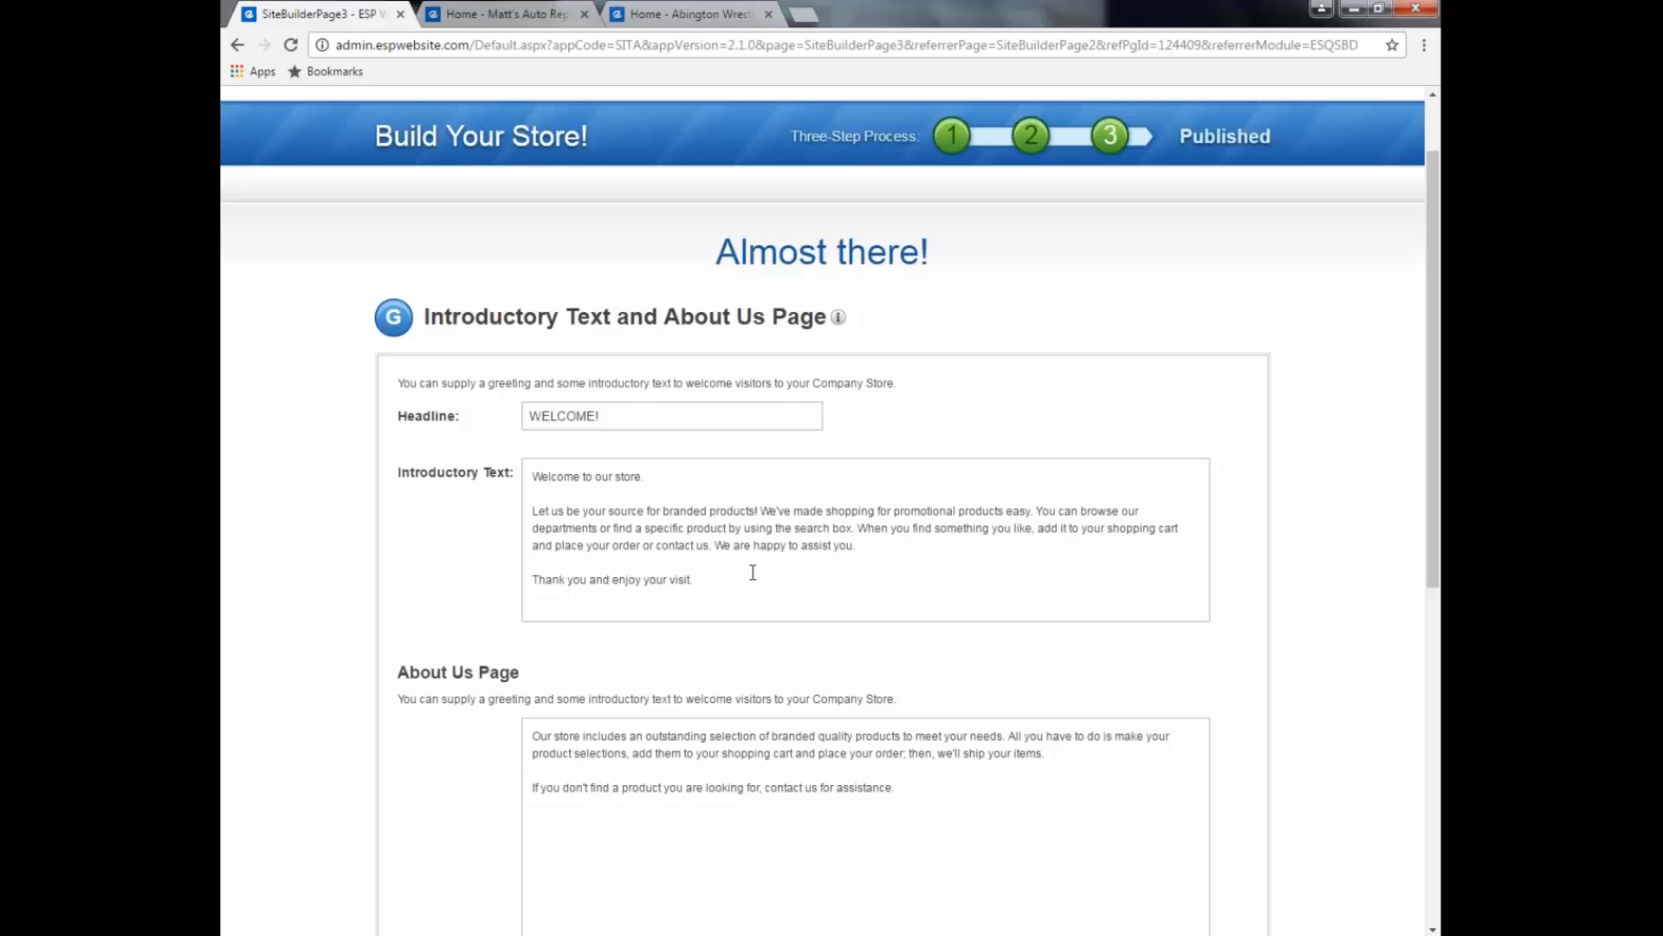
scroll(753, 573, "down", 1)
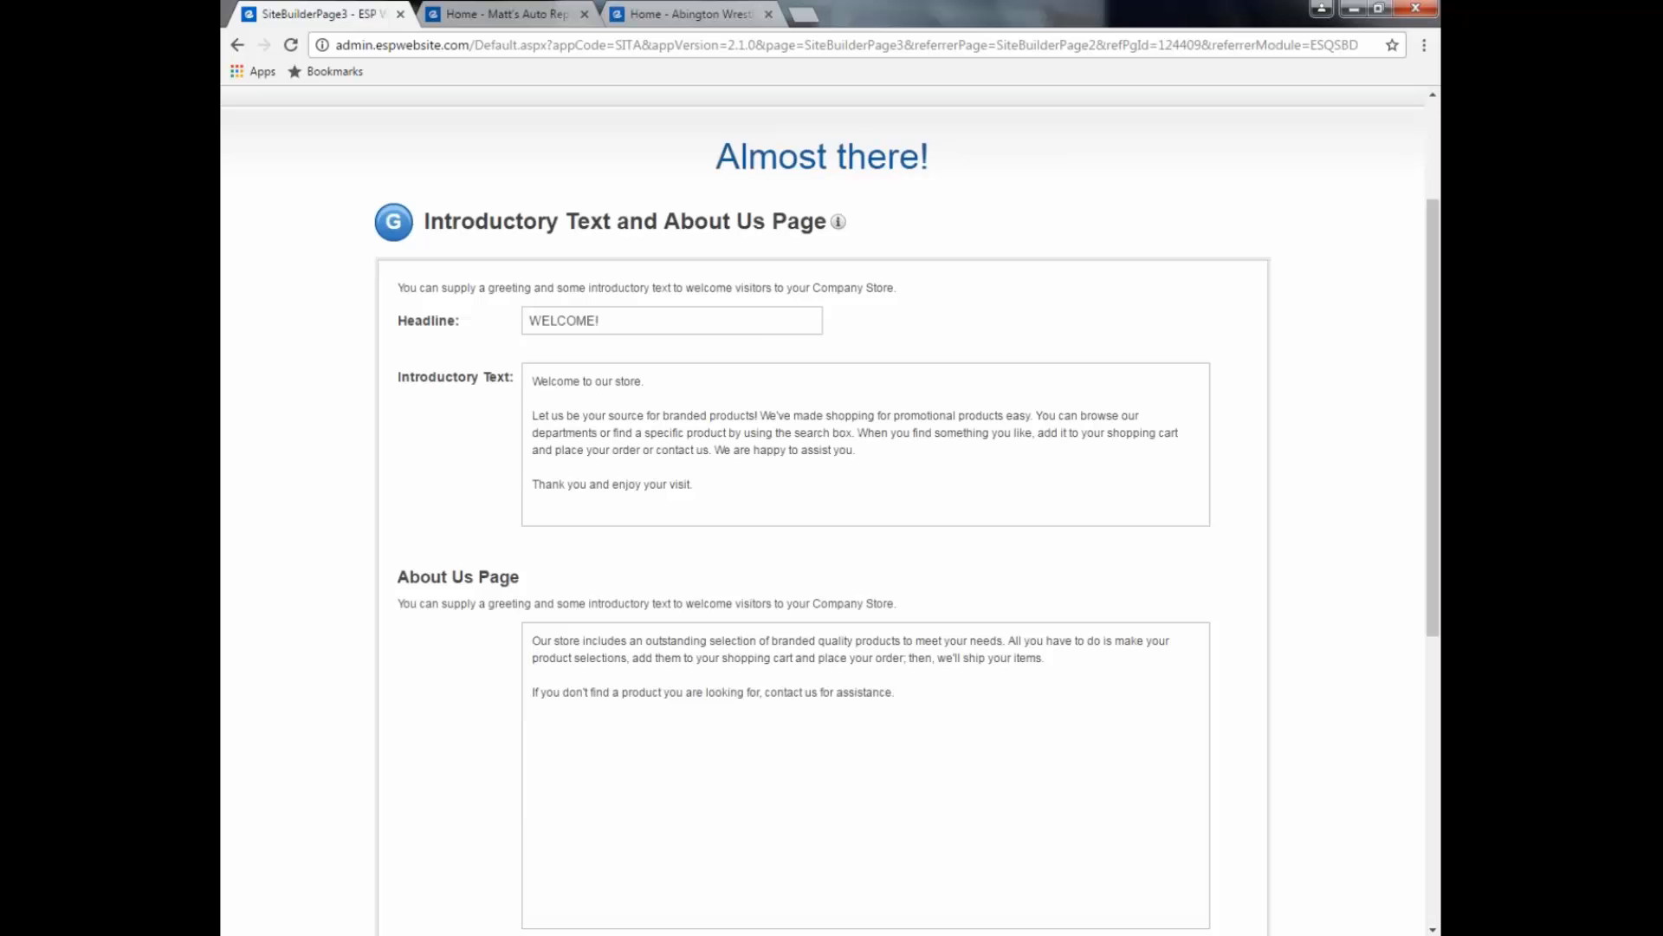
scroll(830, 512, "down", 4)
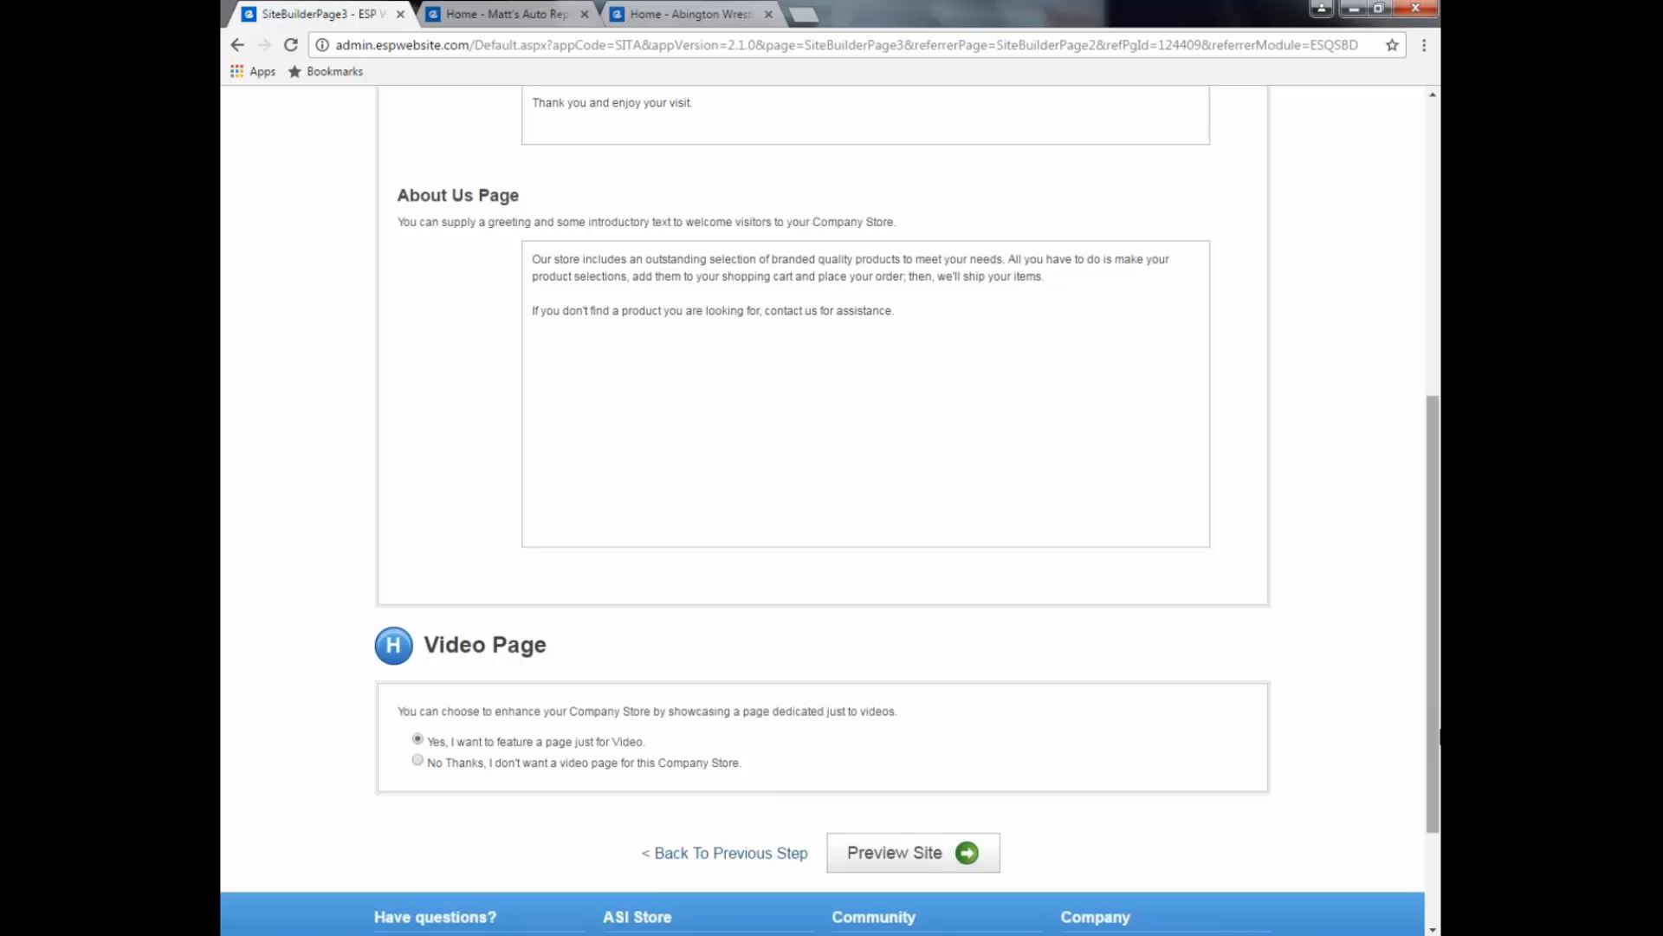
left_click_drag(1434, 735, 1436, 760)
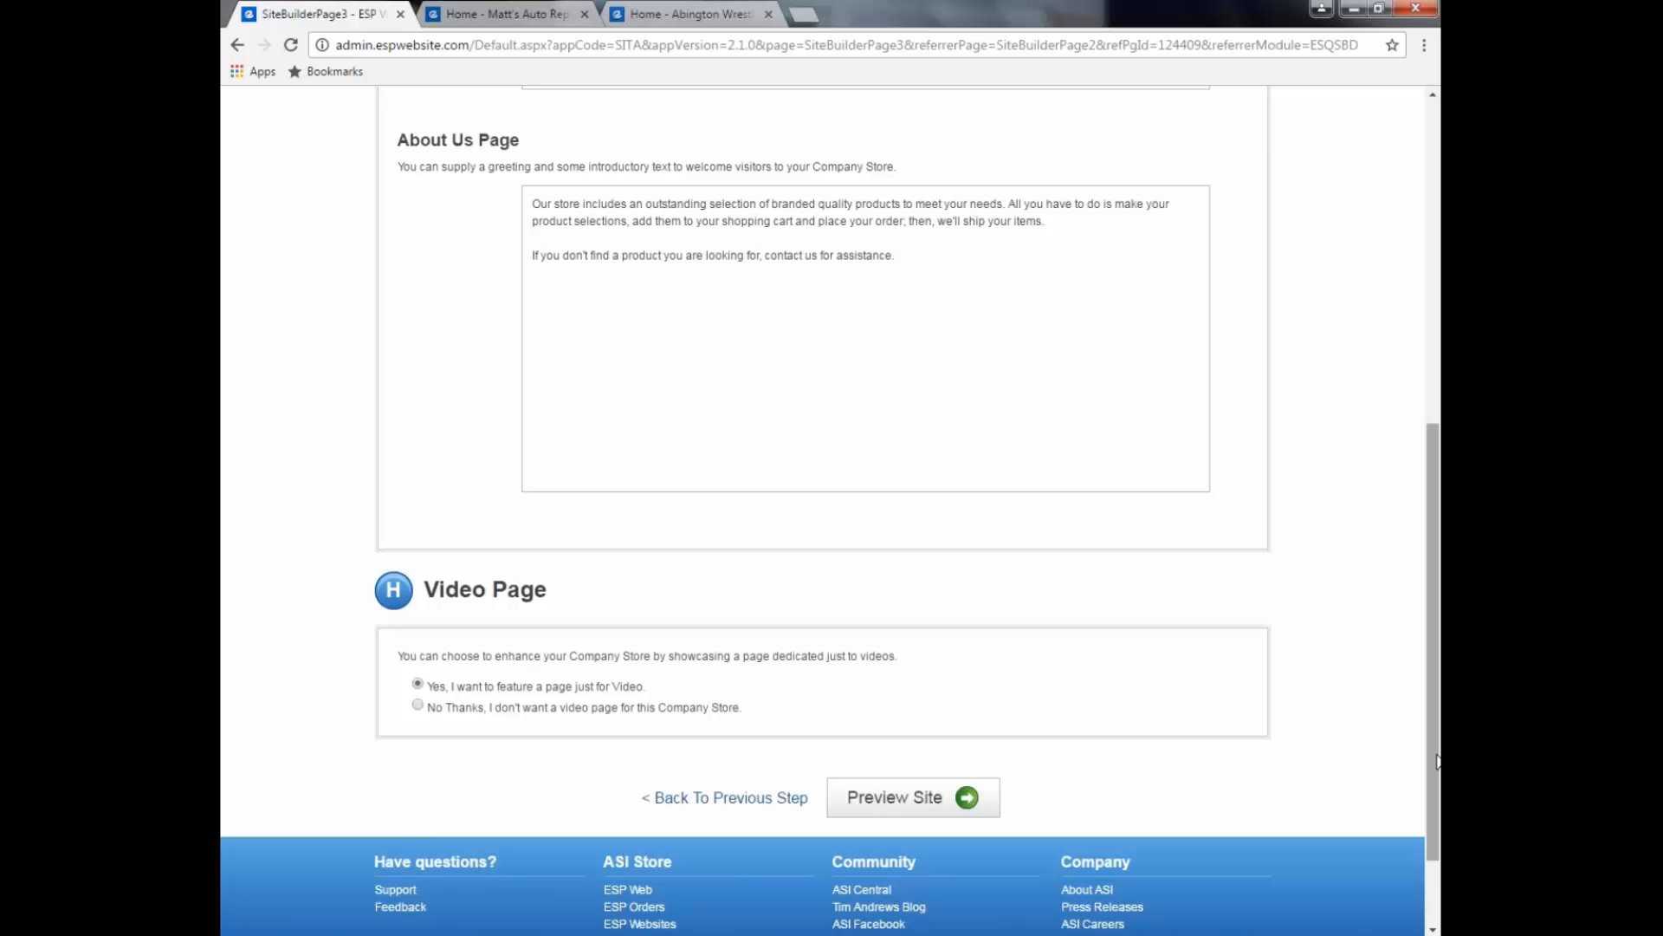
left_click(958, 808)
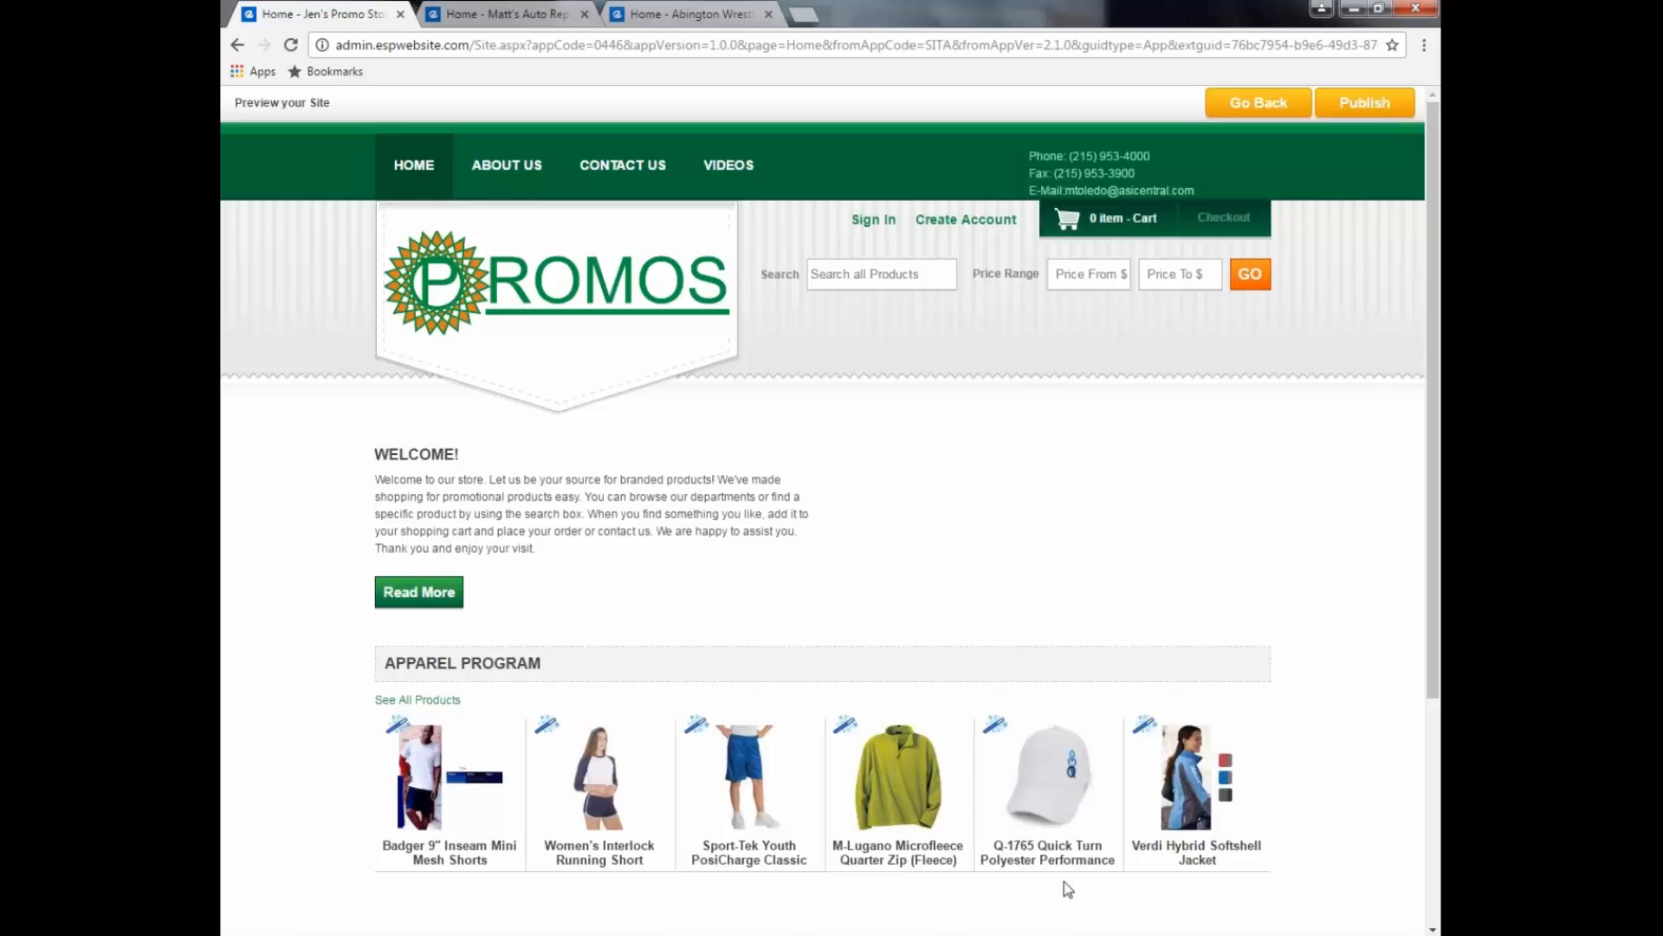
Step: Look over the PROMOS store preview and publish Jen's Promo Store 2
left_click_drag(1433, 695, 1434, 606)
left_click(1357, 112)
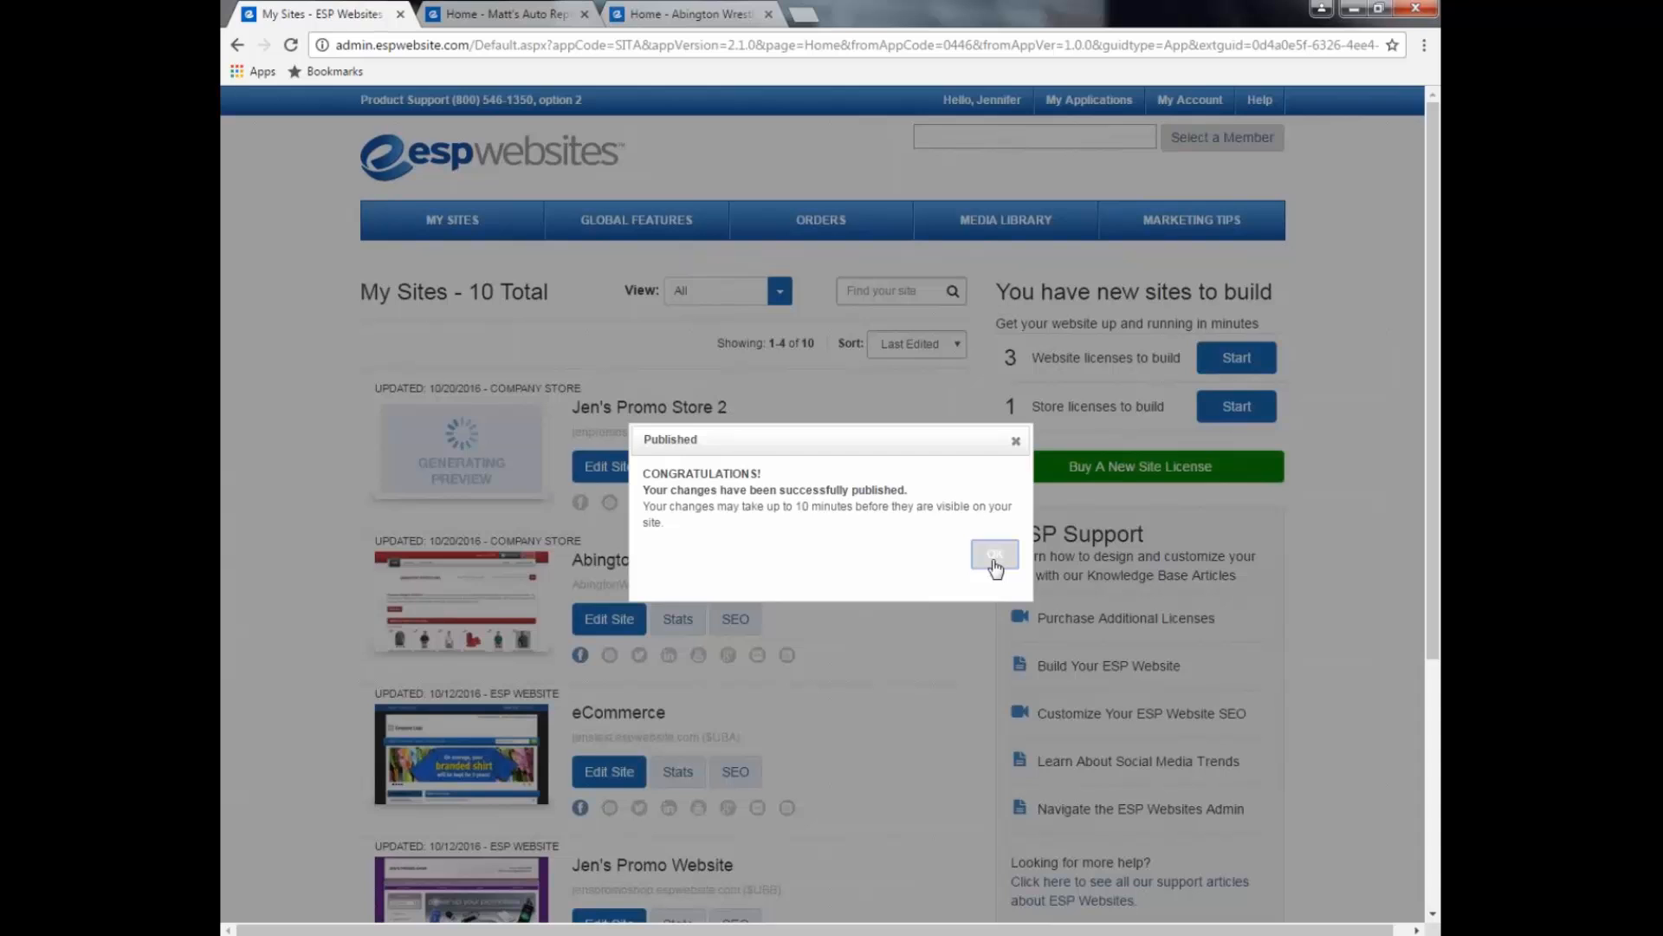
Step: Close the Published confirmation to show the My Sites list
left_click(995, 555)
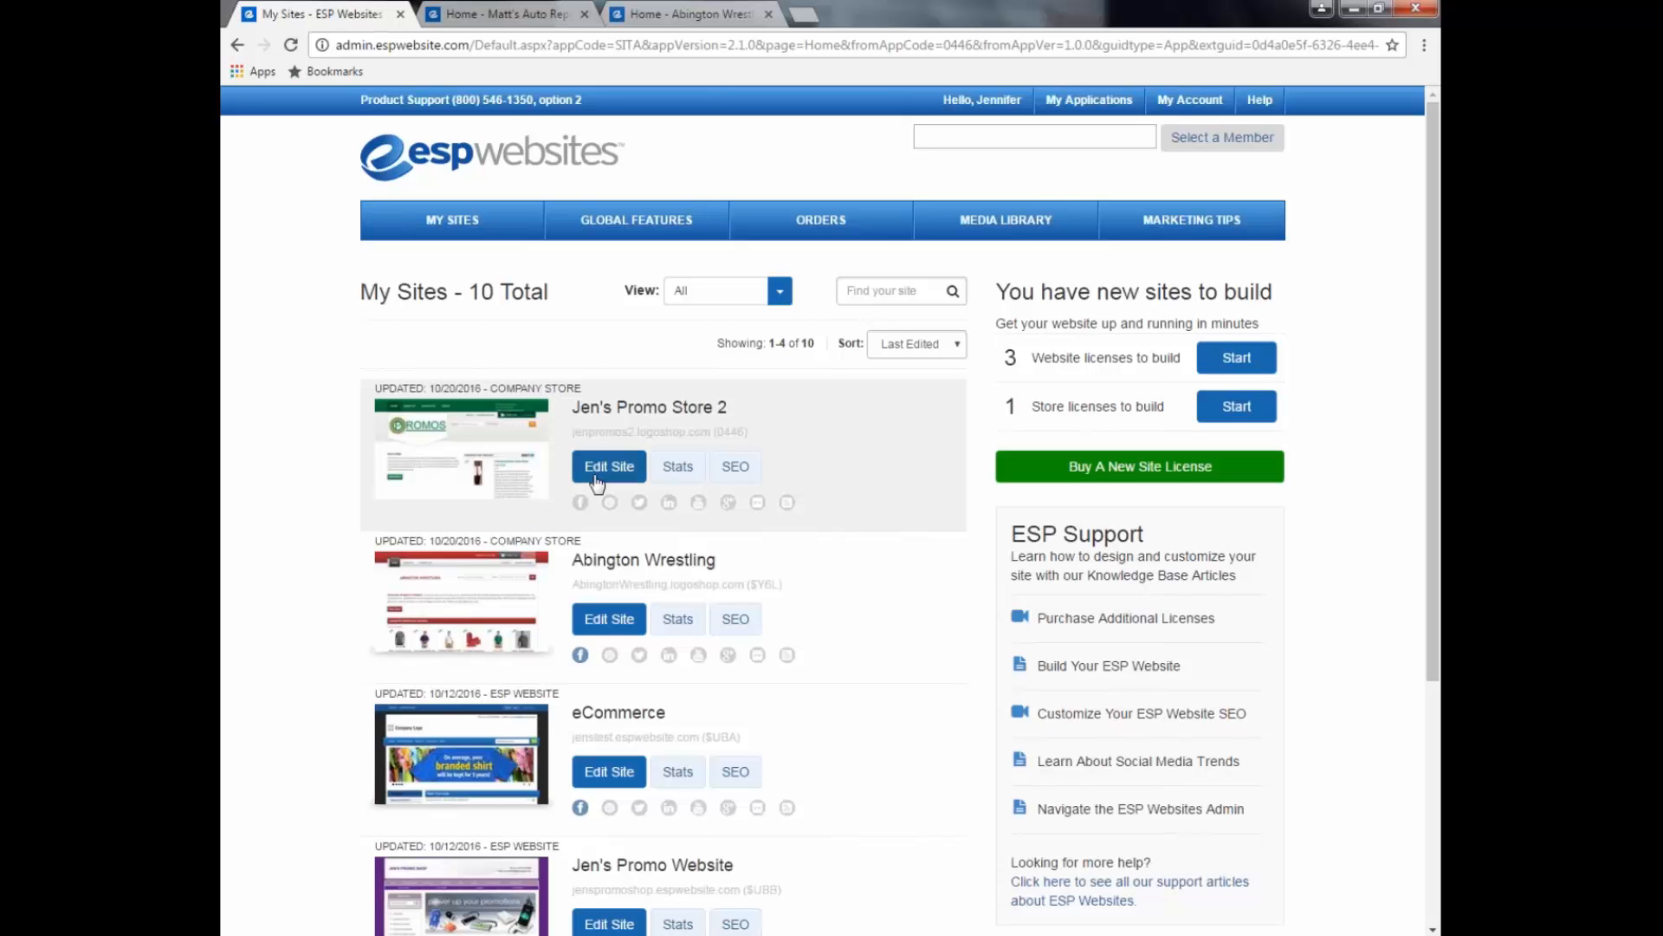
Step: Open Jen's Promo Store 2 site stats, select the Google Analytics Id field, and show Global Features
left_click(678, 468)
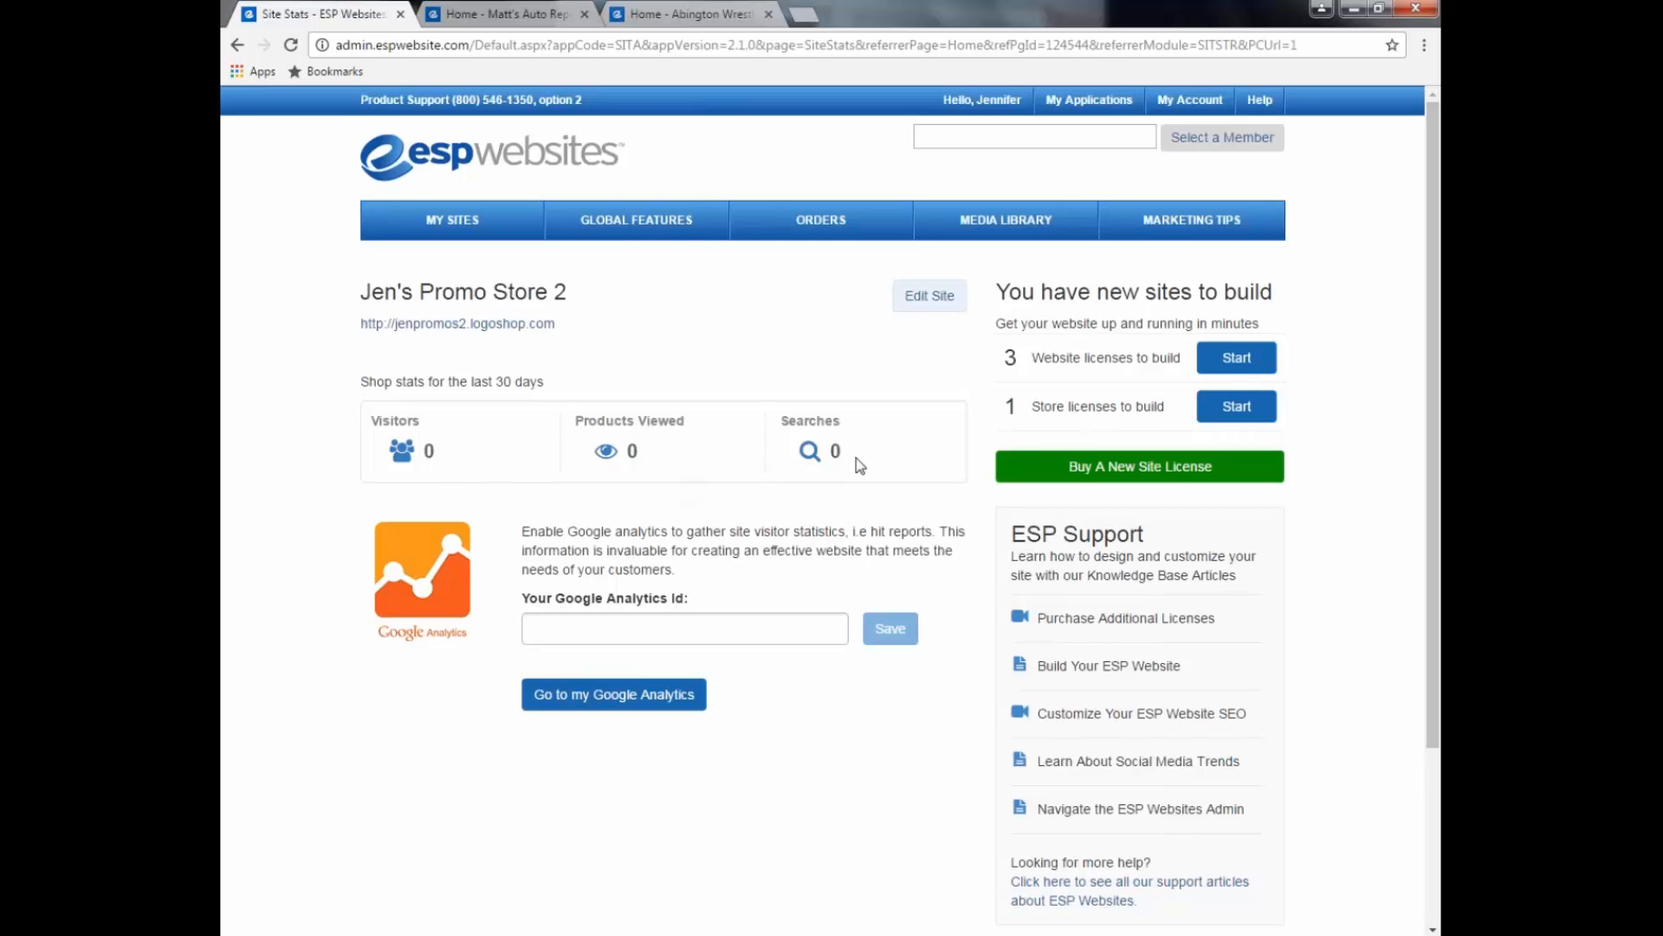
left_click(598, 628)
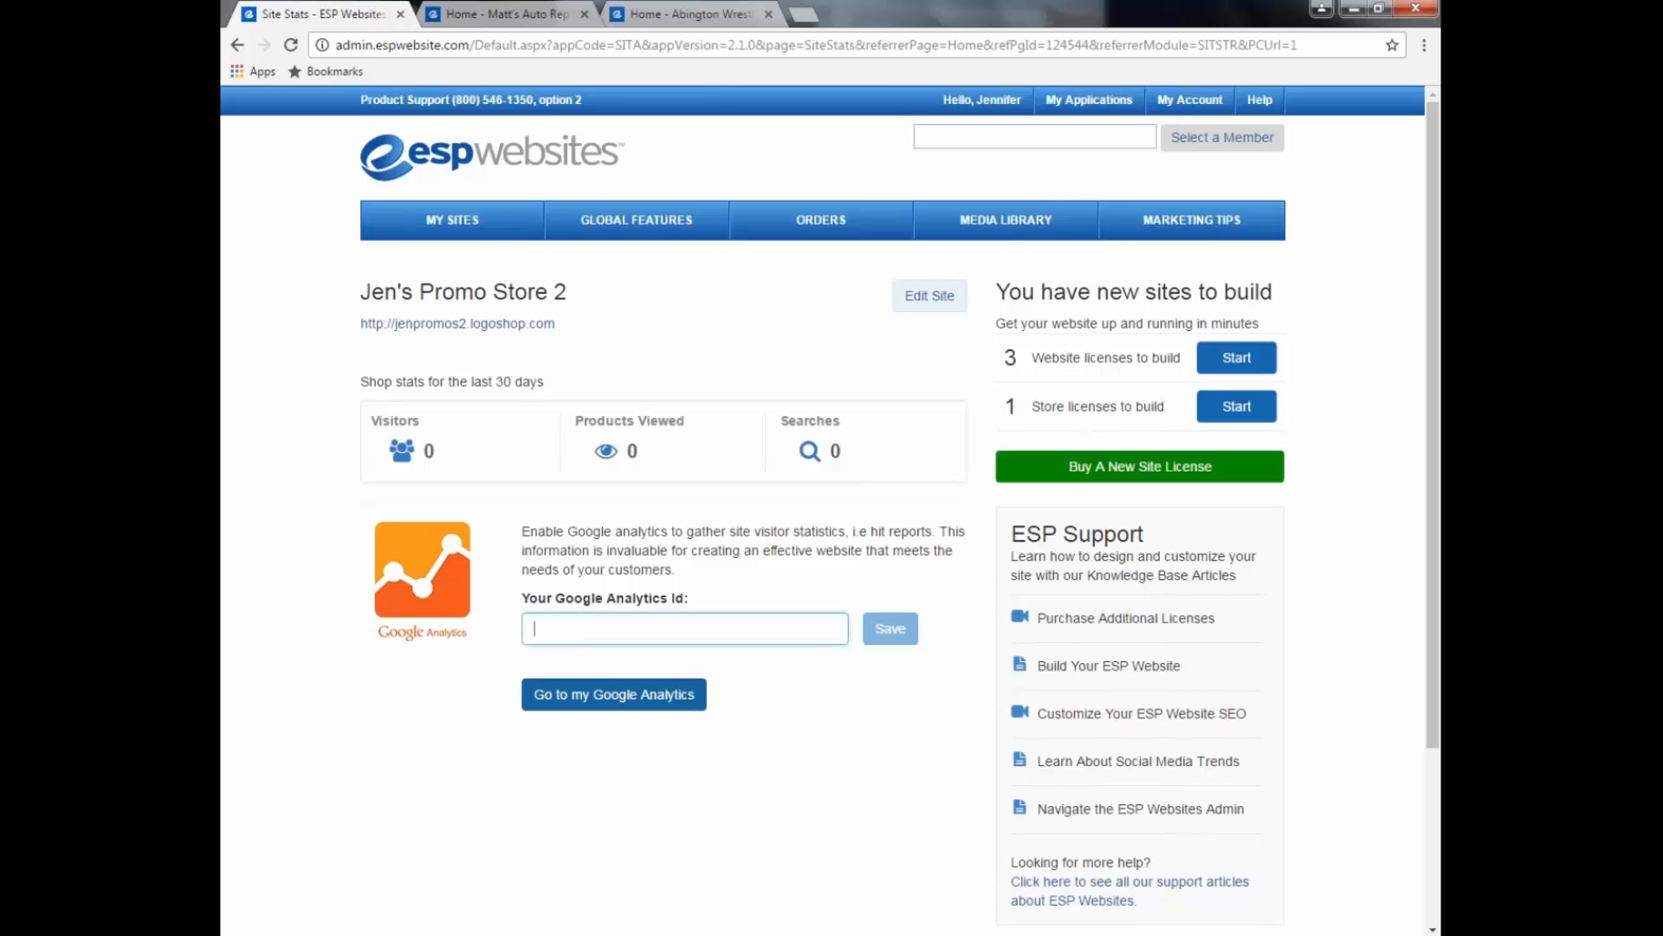
left_click(638, 223)
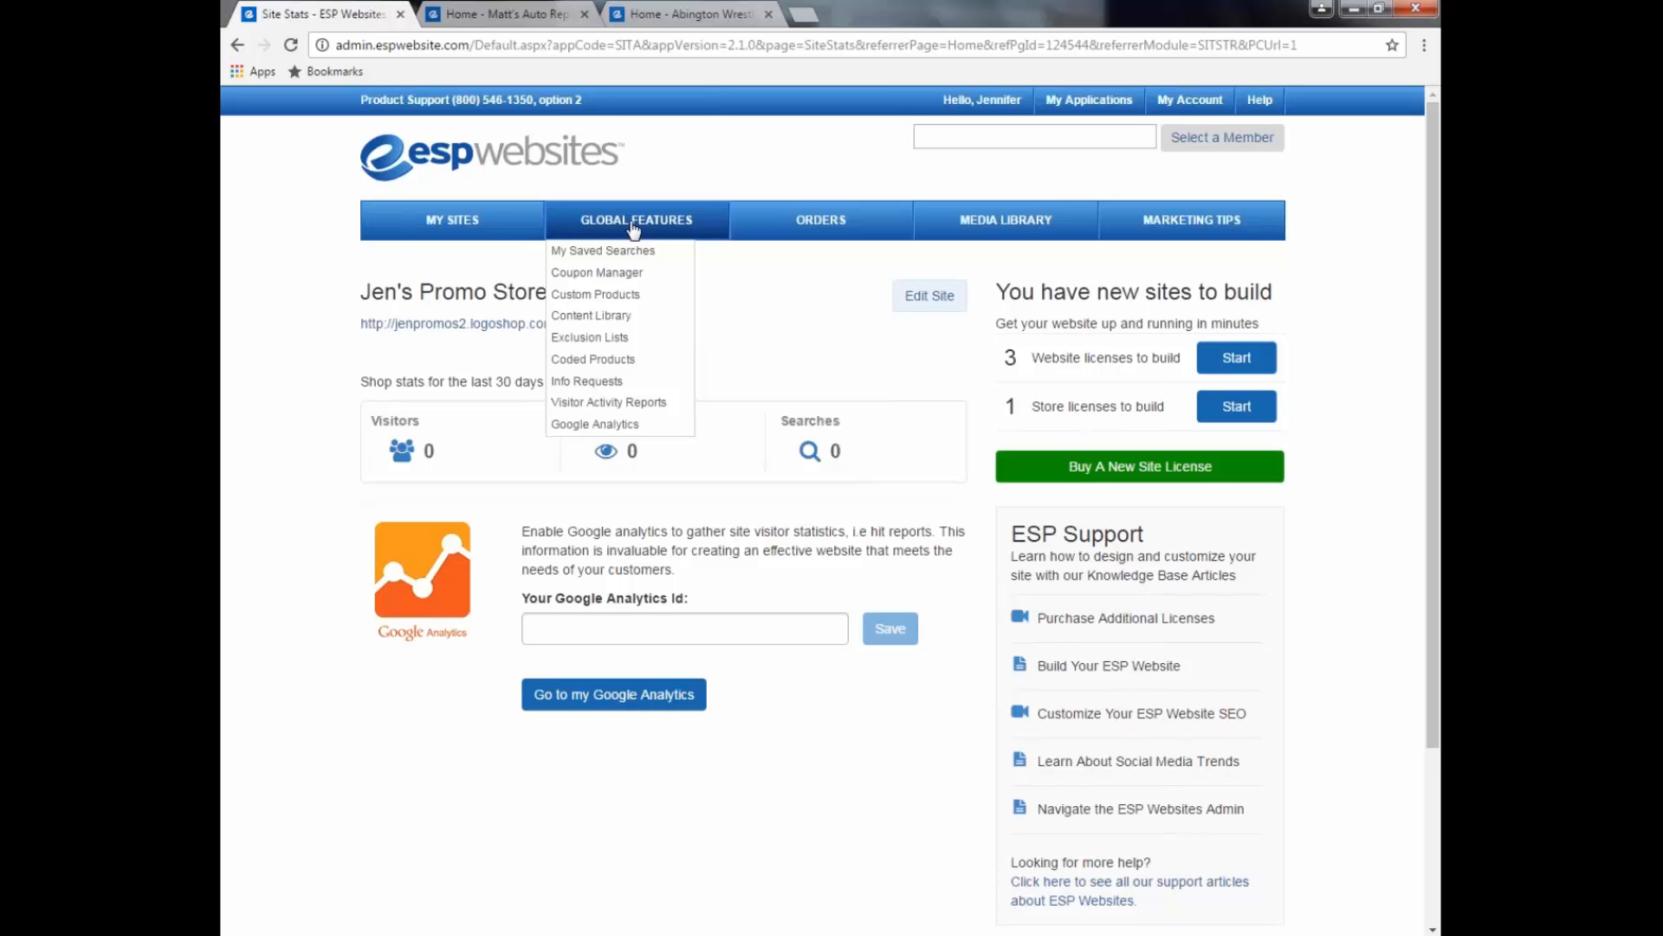
Step: Open Google Analytics in a new tab, skim its Solutions page, then return to Site Stats
left_click(626, 425)
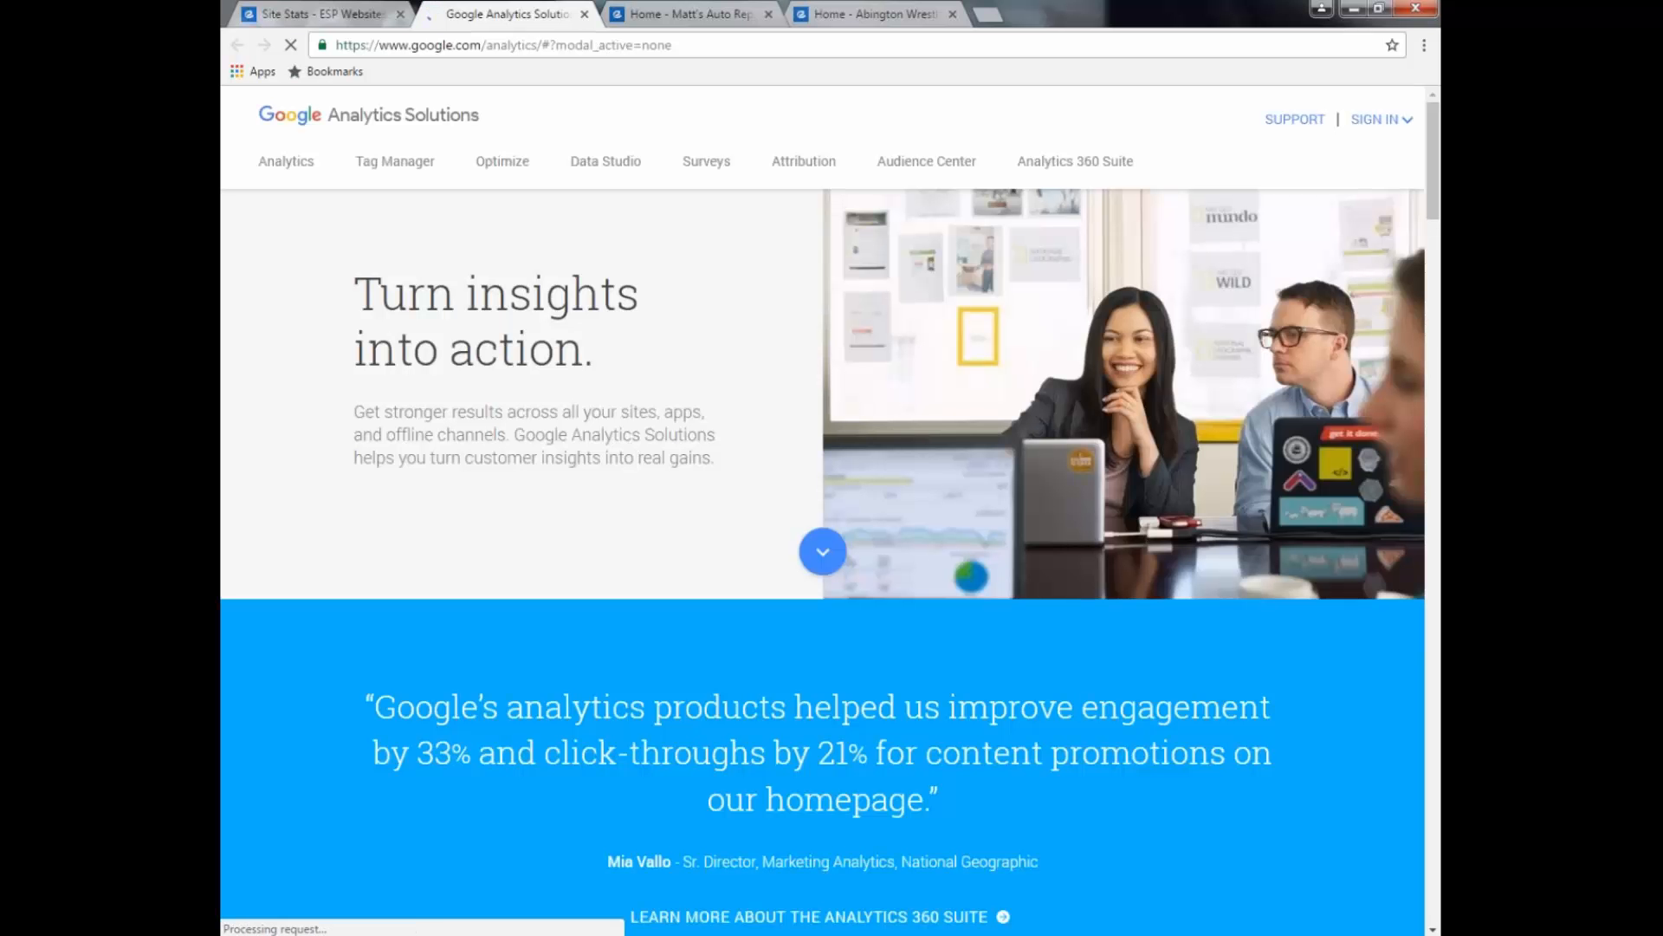
scroll(823, 503, "down", 5)
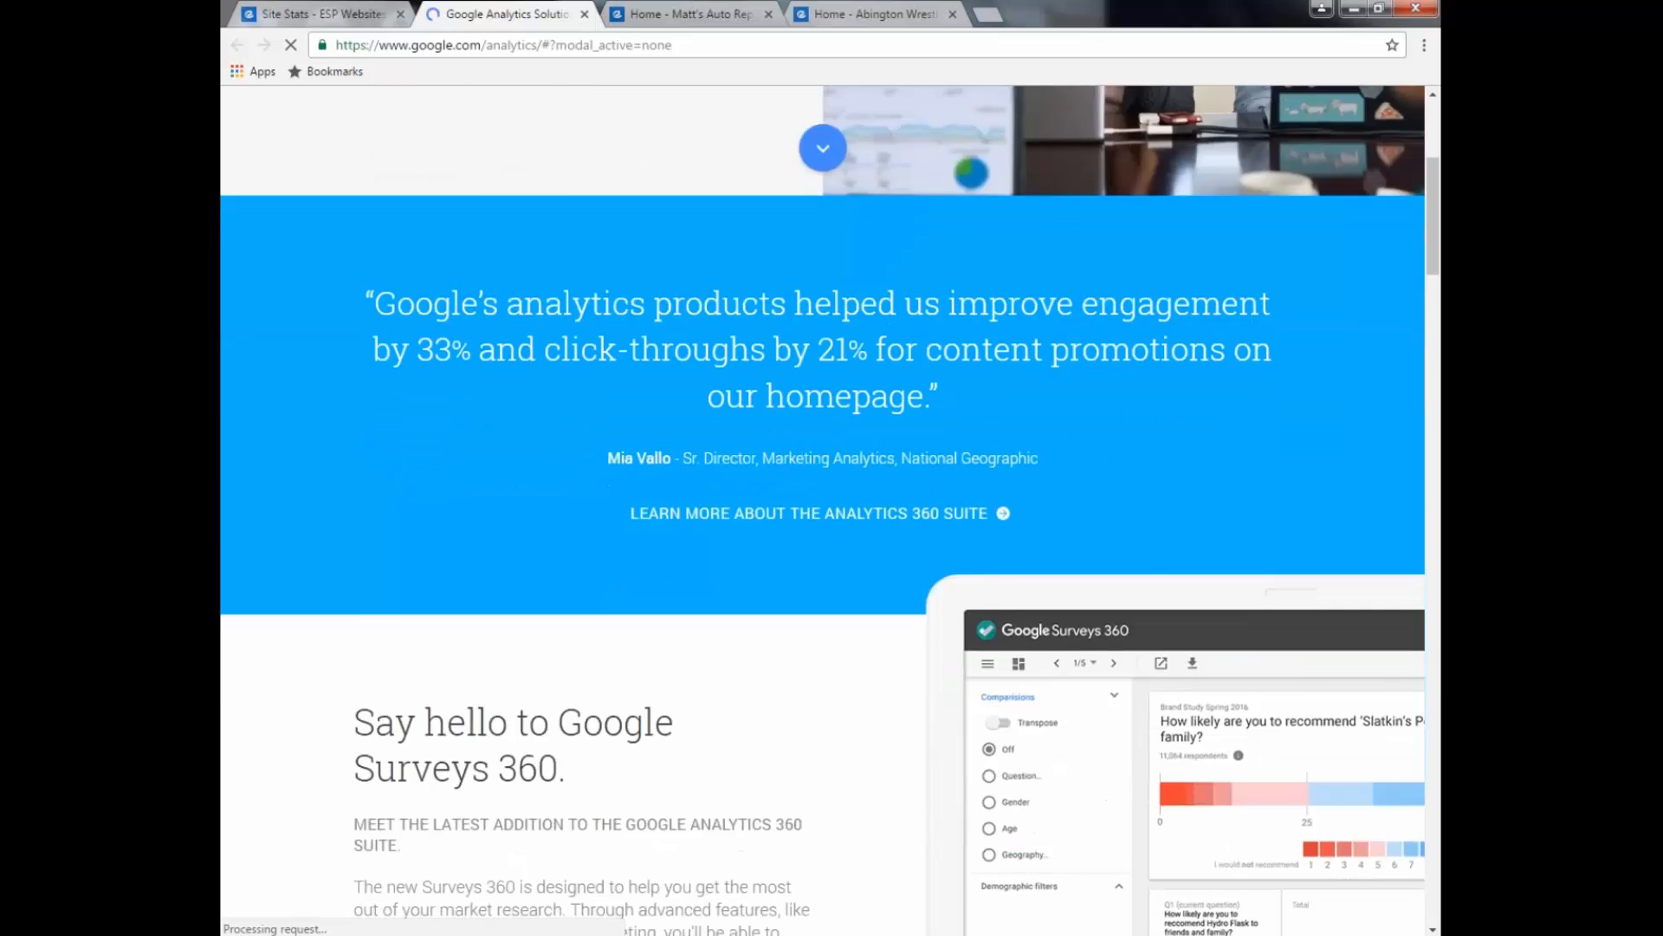
scroll(510, 361, "down", 2)
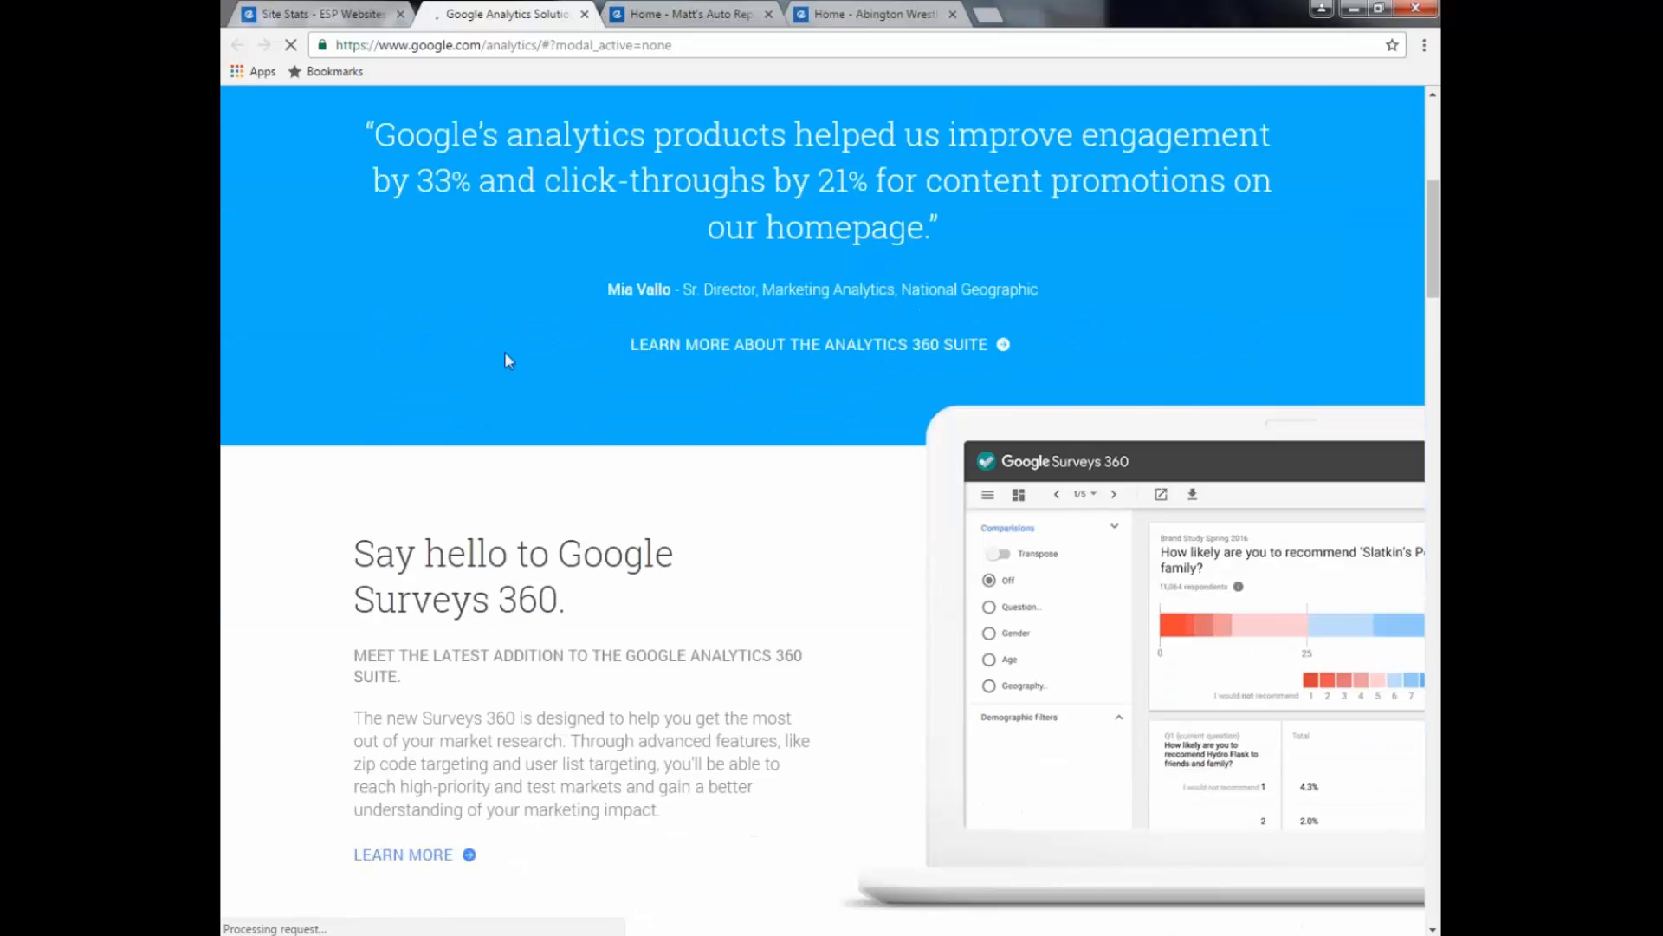
left_click(299, 14)
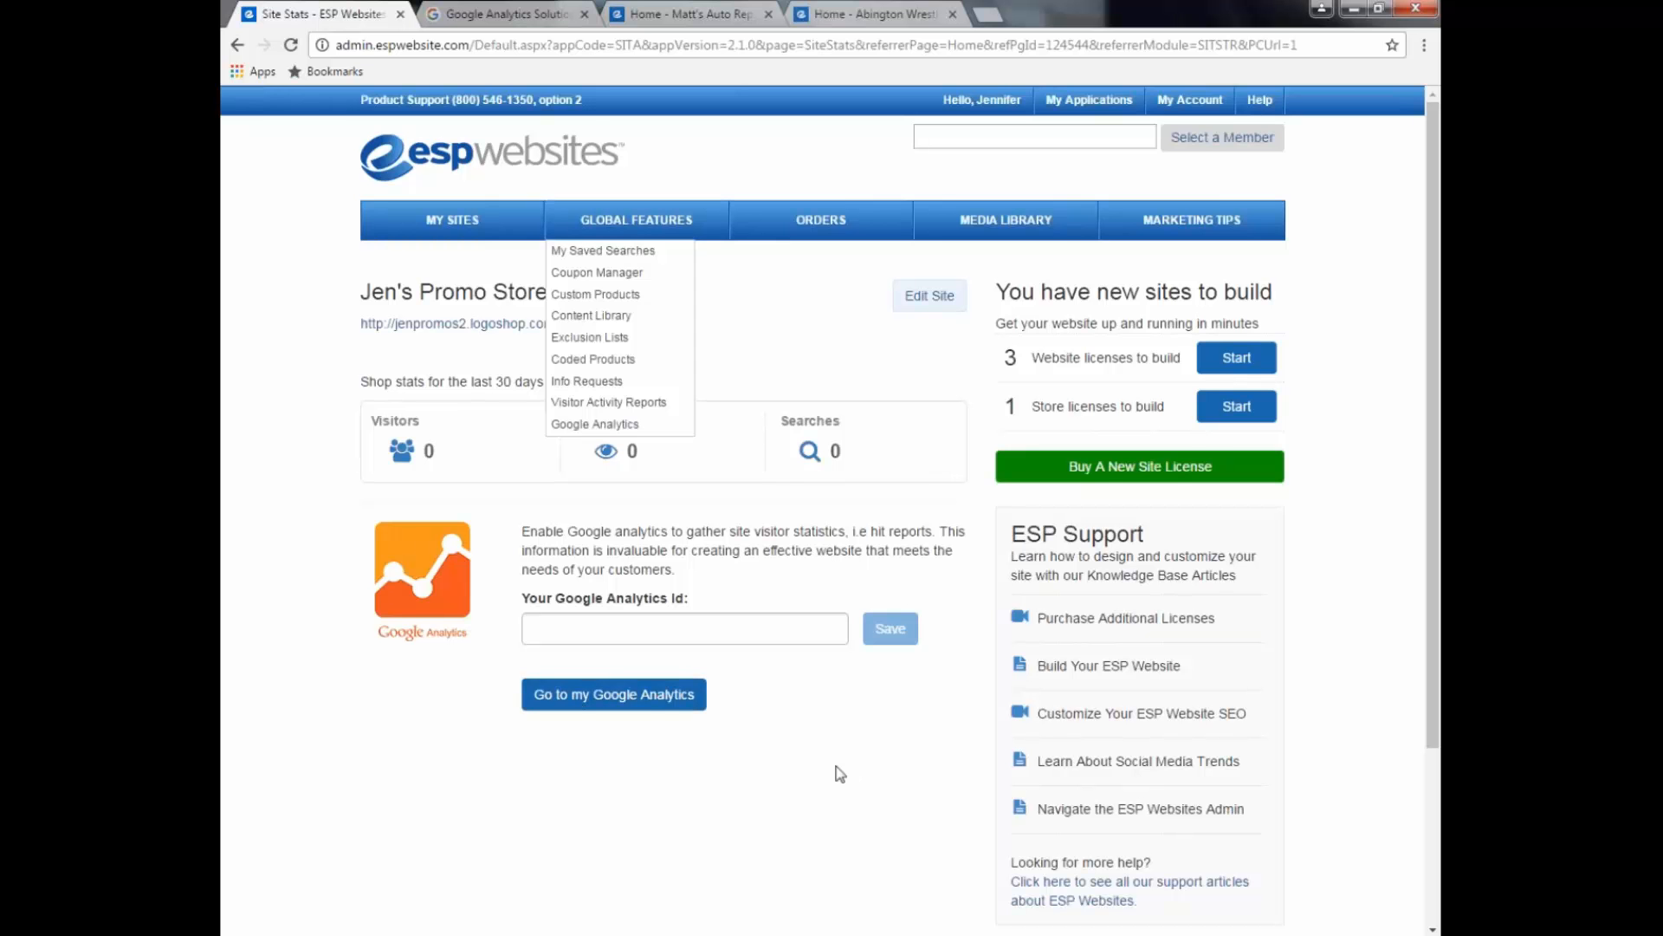
Step: Go to My Sites to list all 10 sites
left_click(466, 228)
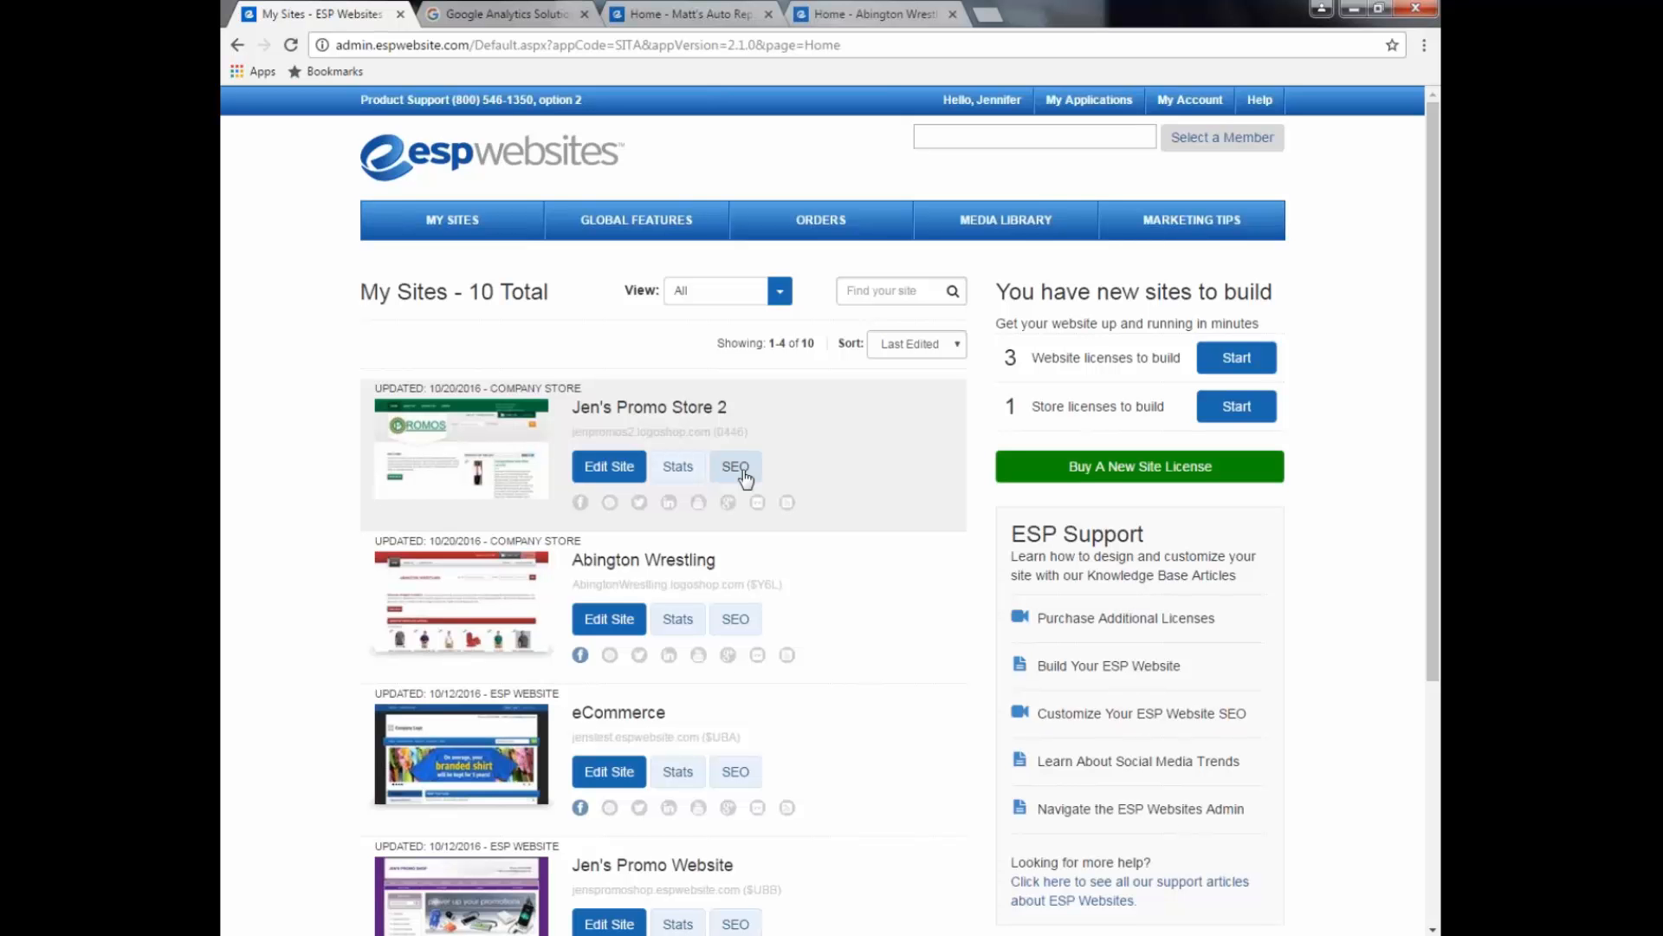
Step: Save Jen's Promo Store 2 social media links with all URLs blank, then close the form
left_click(579, 505)
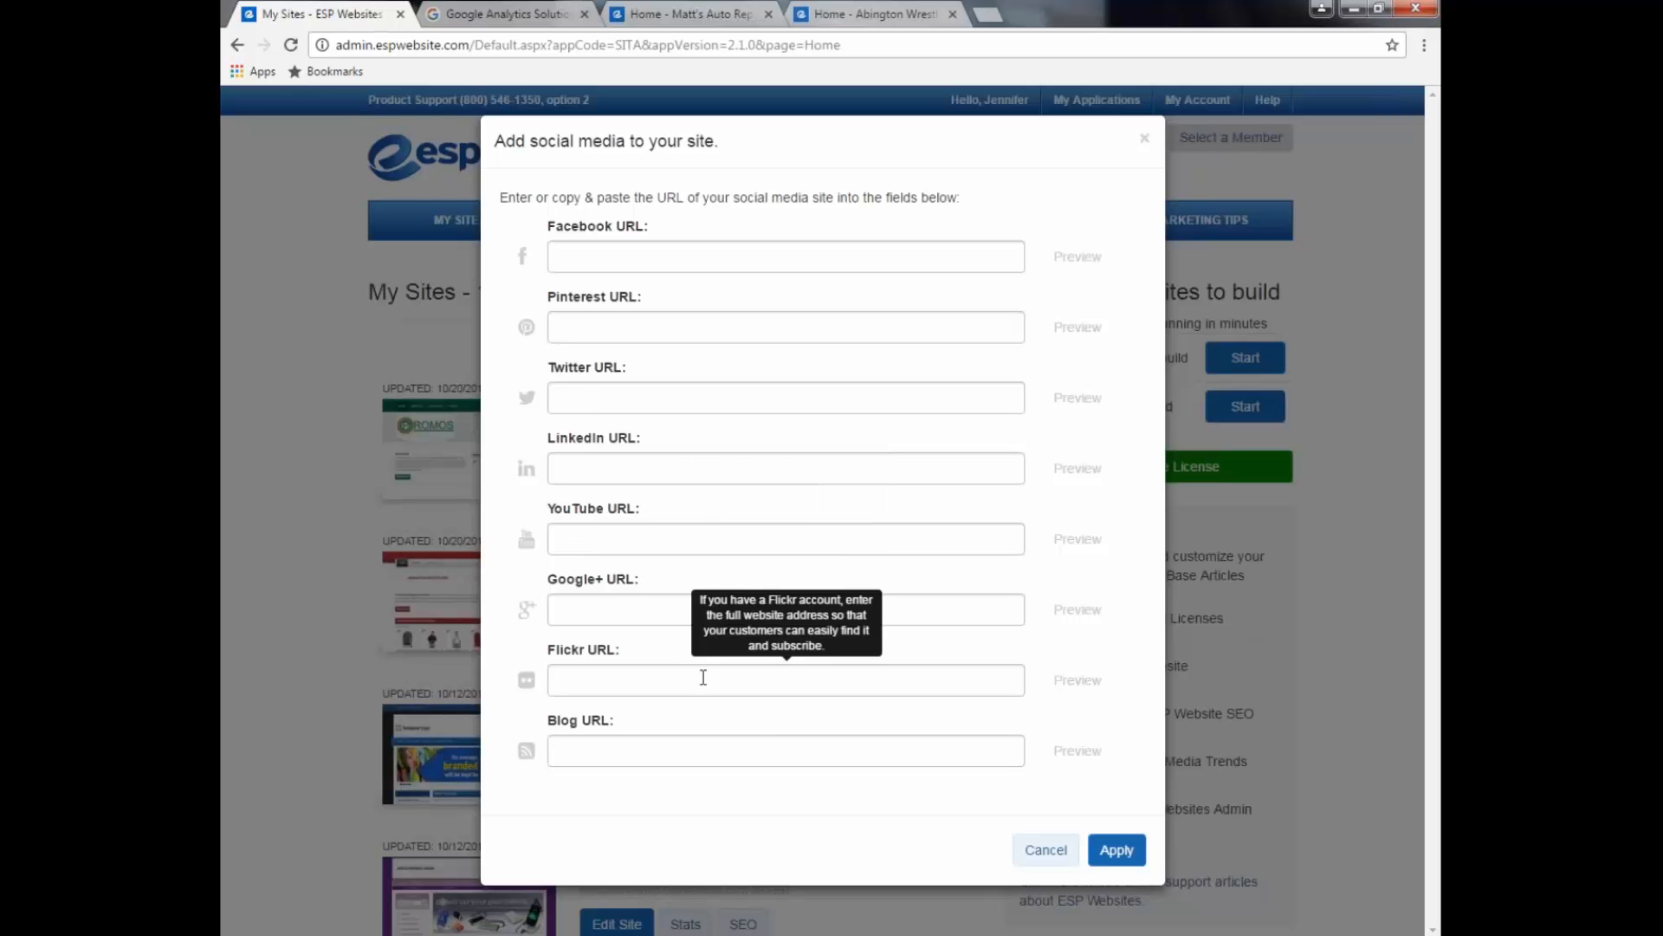
left_click(1115, 852)
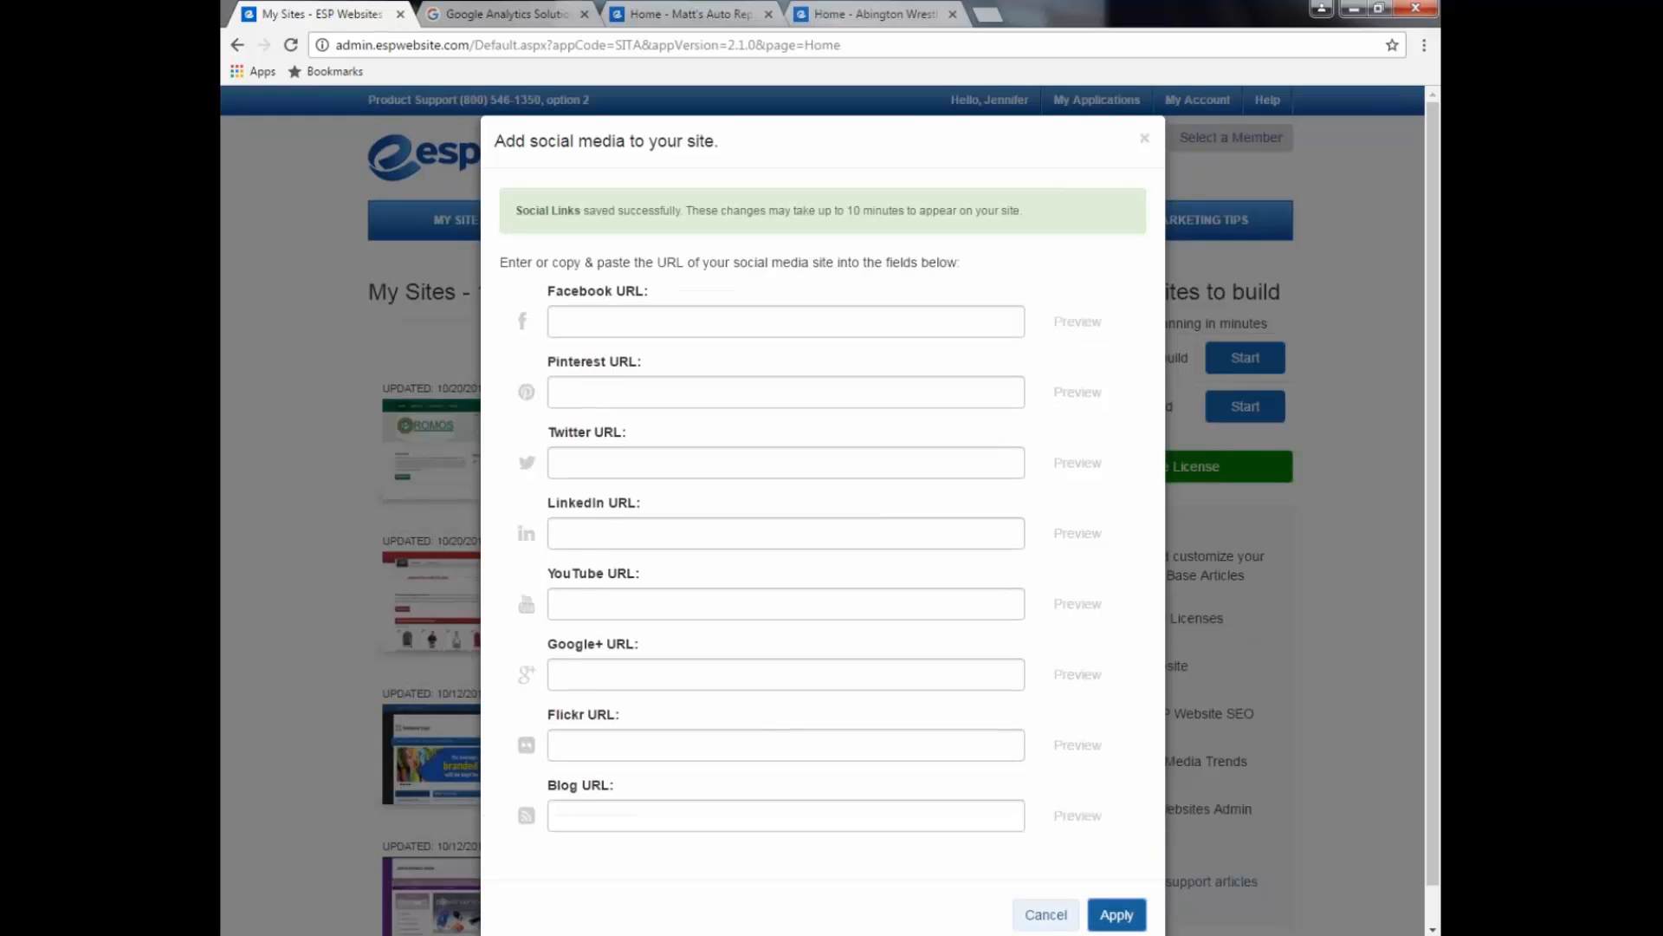
left_click(1045, 914)
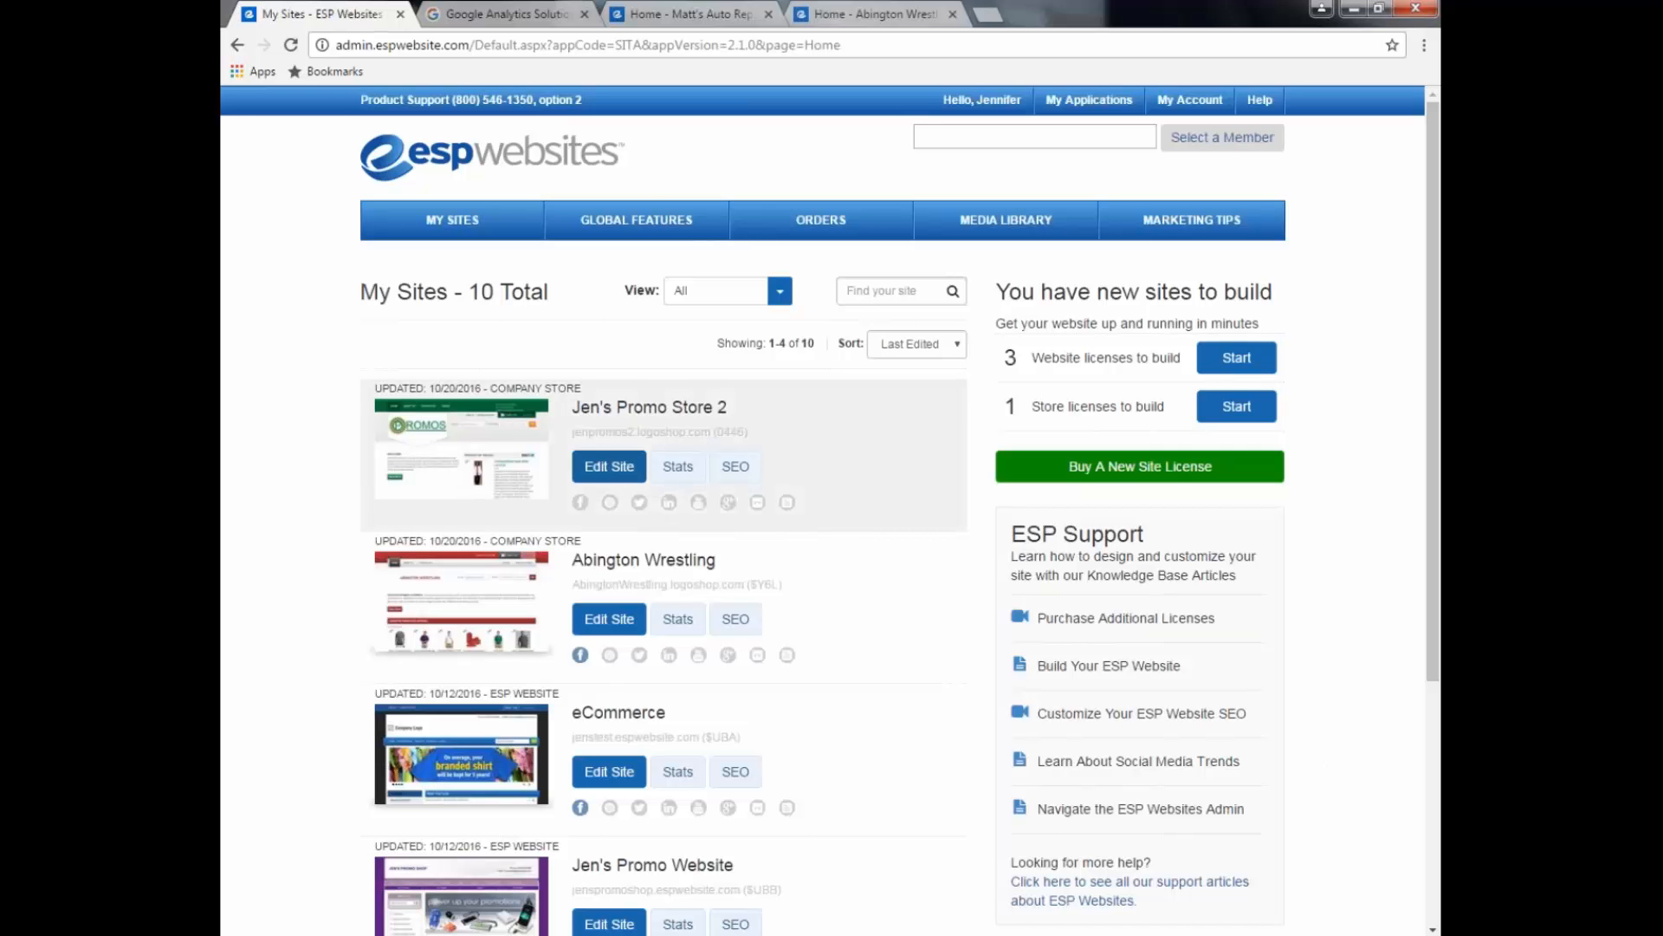
Step: Edit Jen's Promo Store 2 at Templates & Colors, where Festive is the current template
left_click(641, 466)
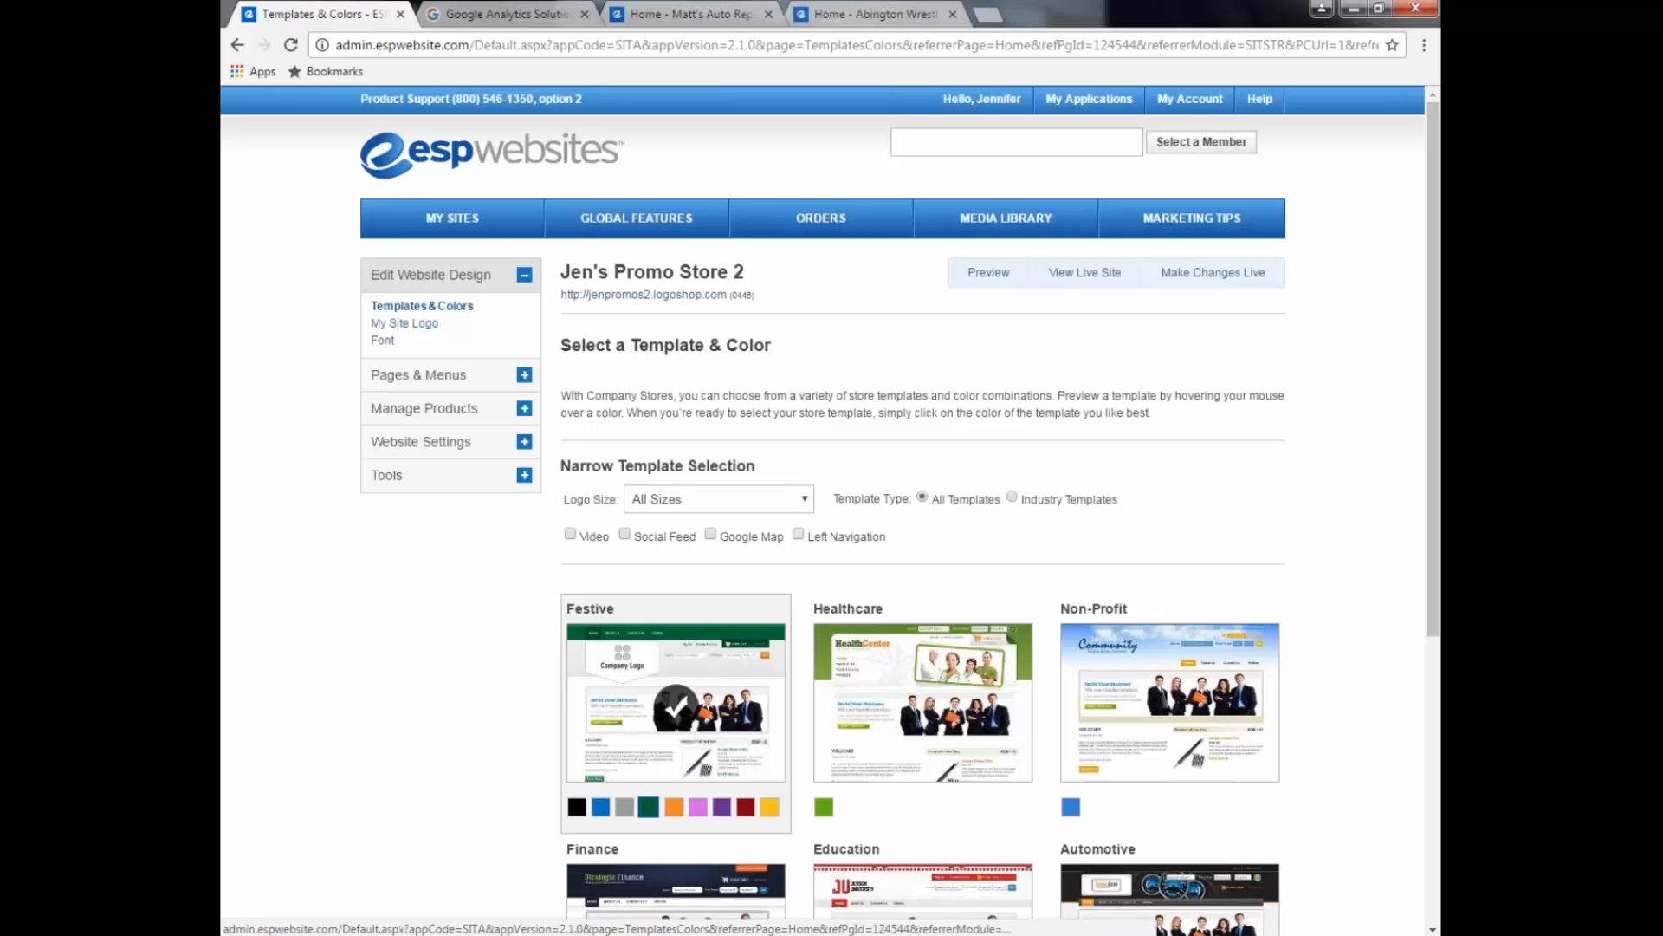
scroll(373, 715, "down", 1)
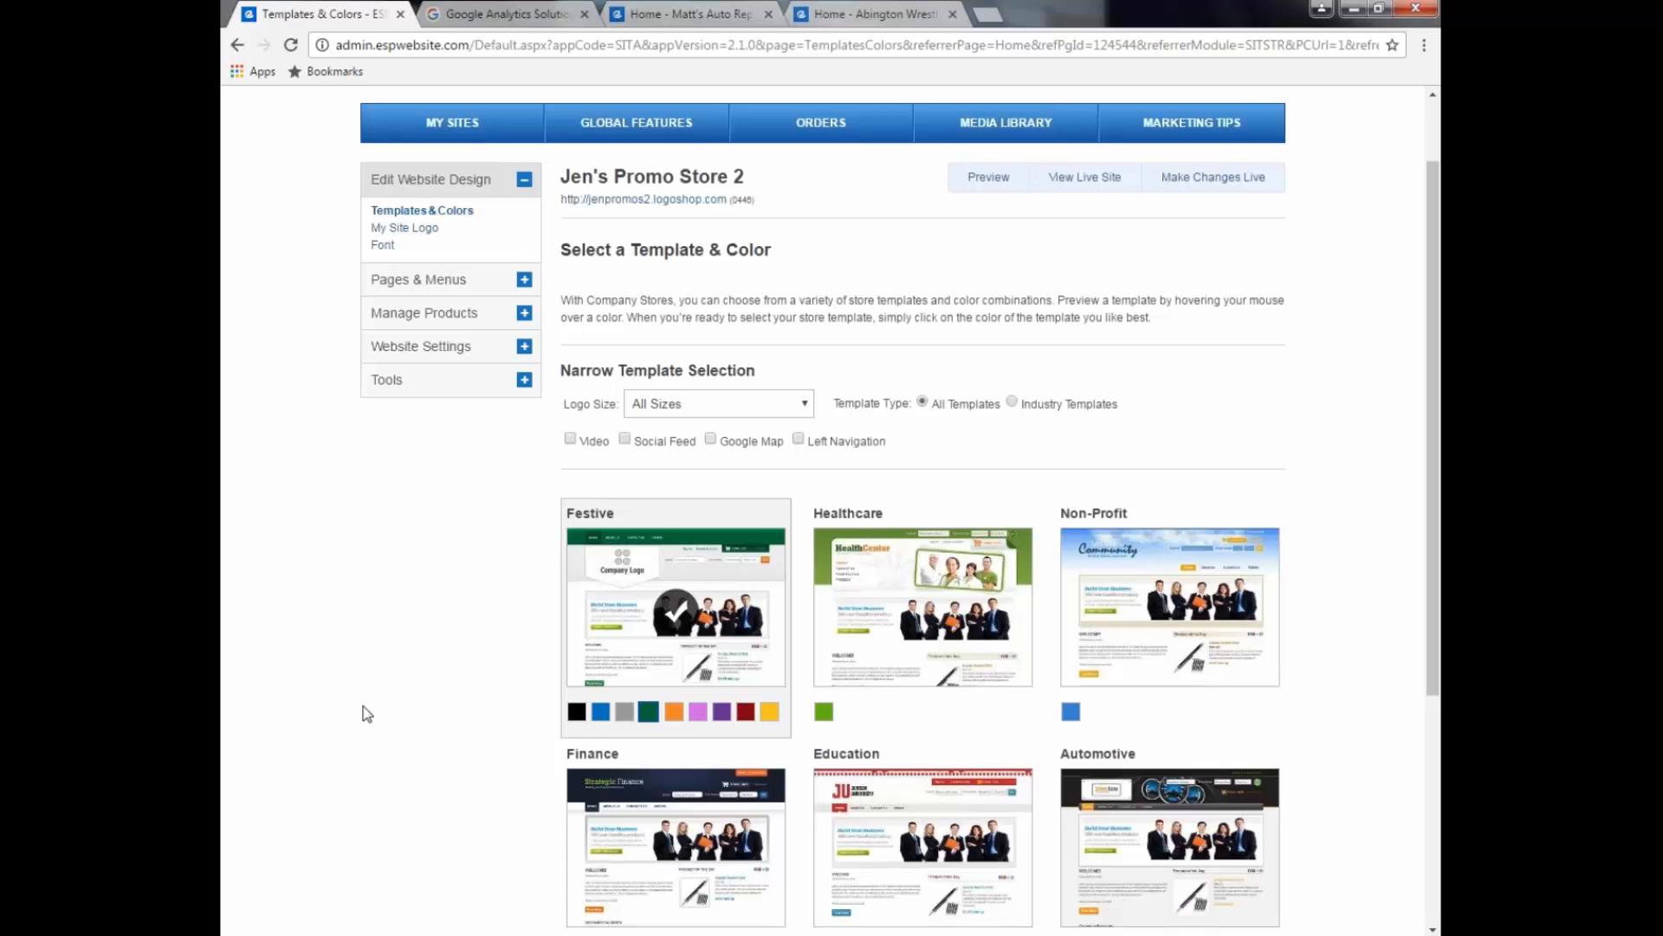
Step: Open the My Site Logo settings after glancing at the Matt's Auto Repair storefront
left_click(381, 230)
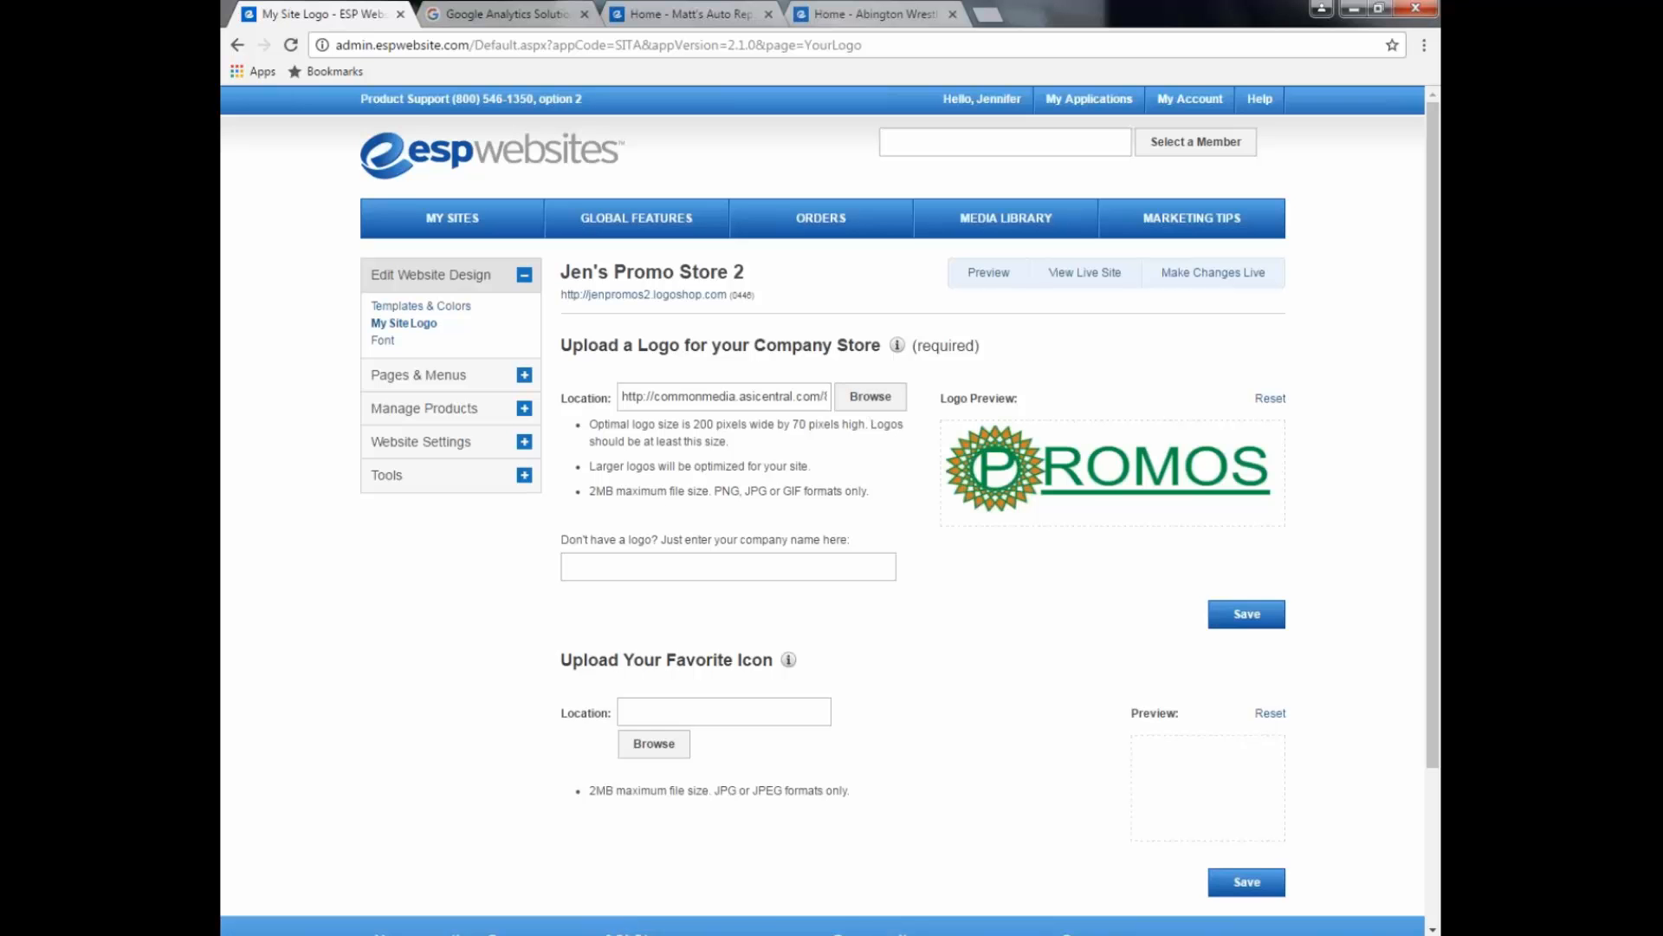
scroll(1060, 645, "down", 2)
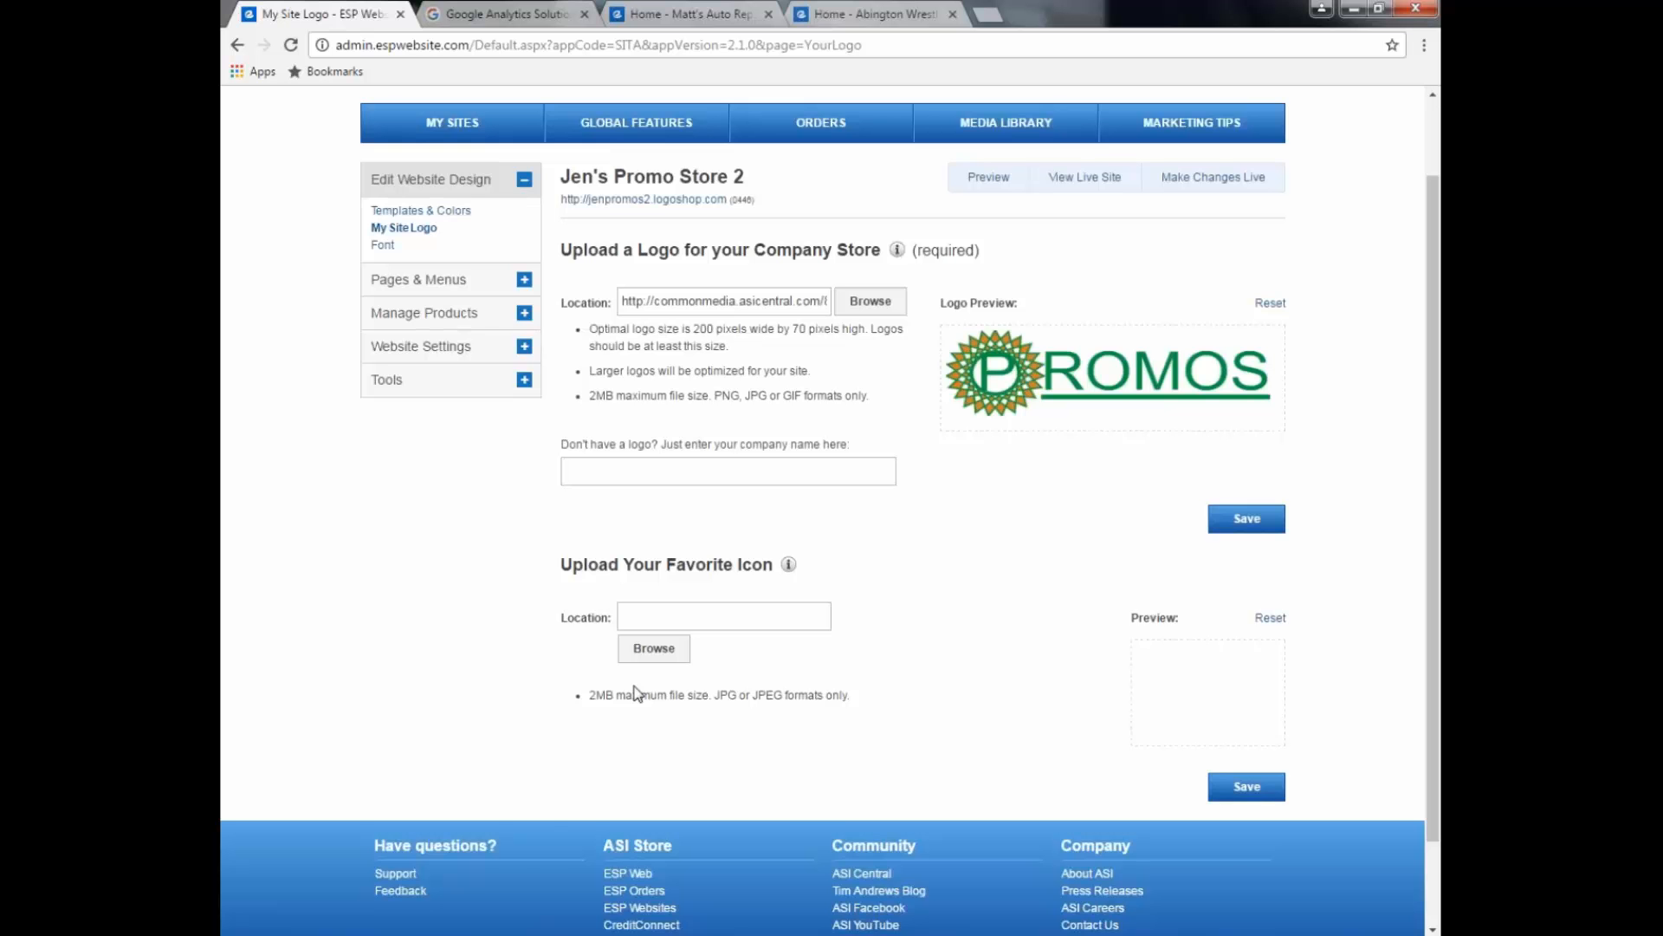
left_click(620, 24)
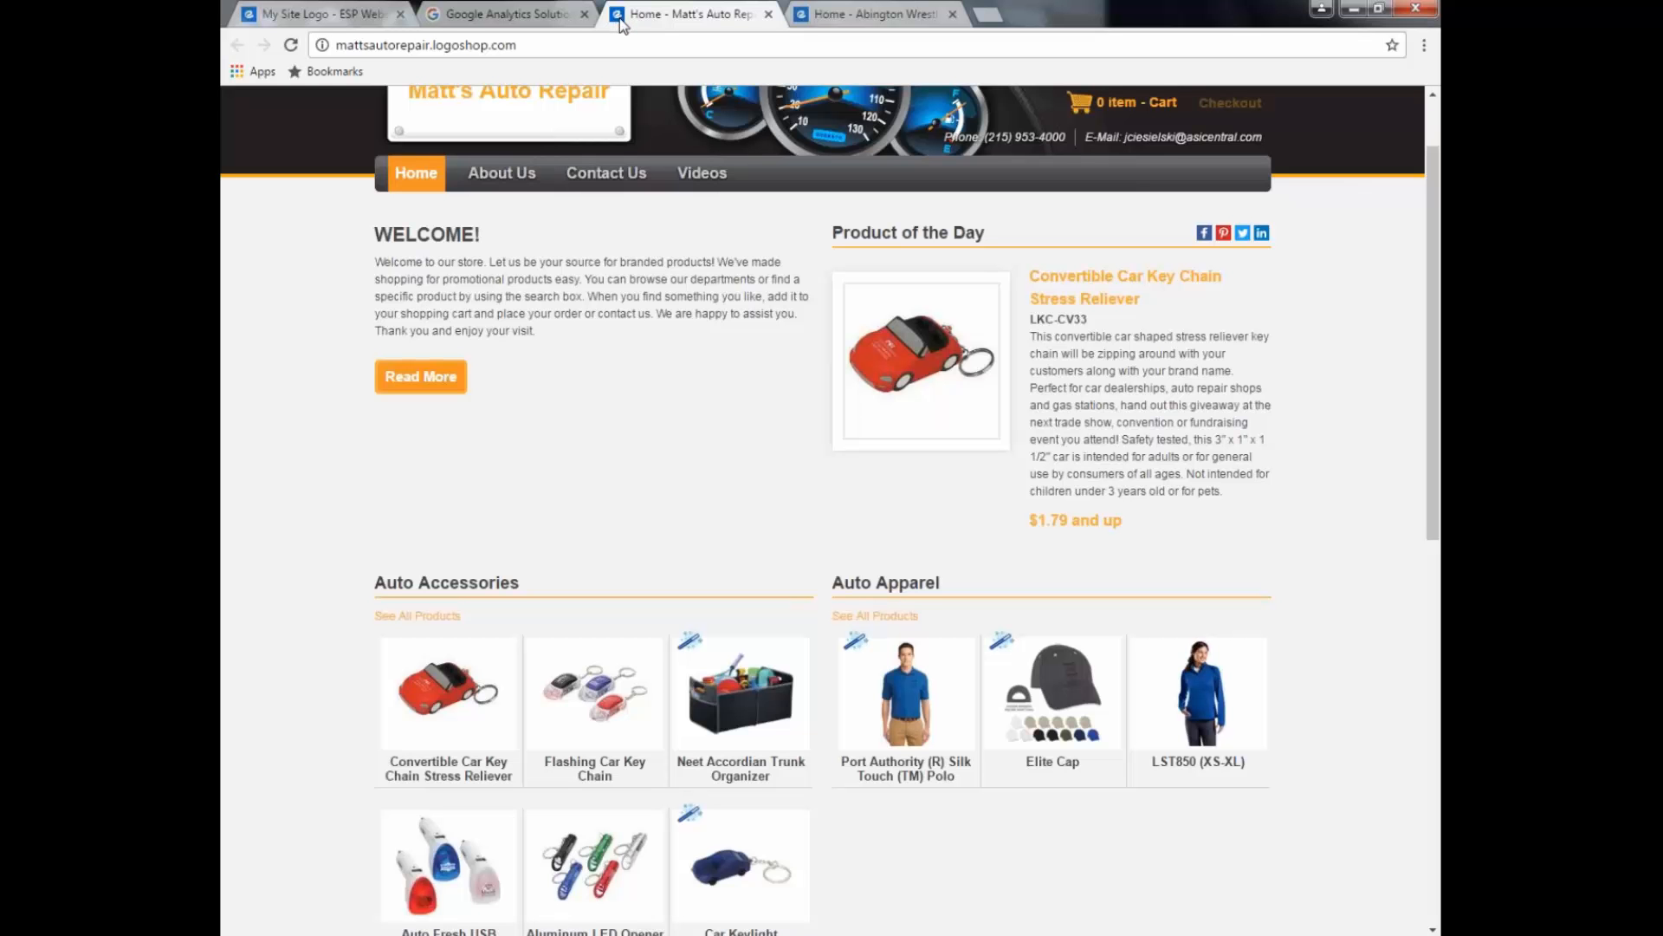
left_click(366, 15)
Step: Upload Desktop\favicon.jpg as the store's favorite icon
left_click(654, 648)
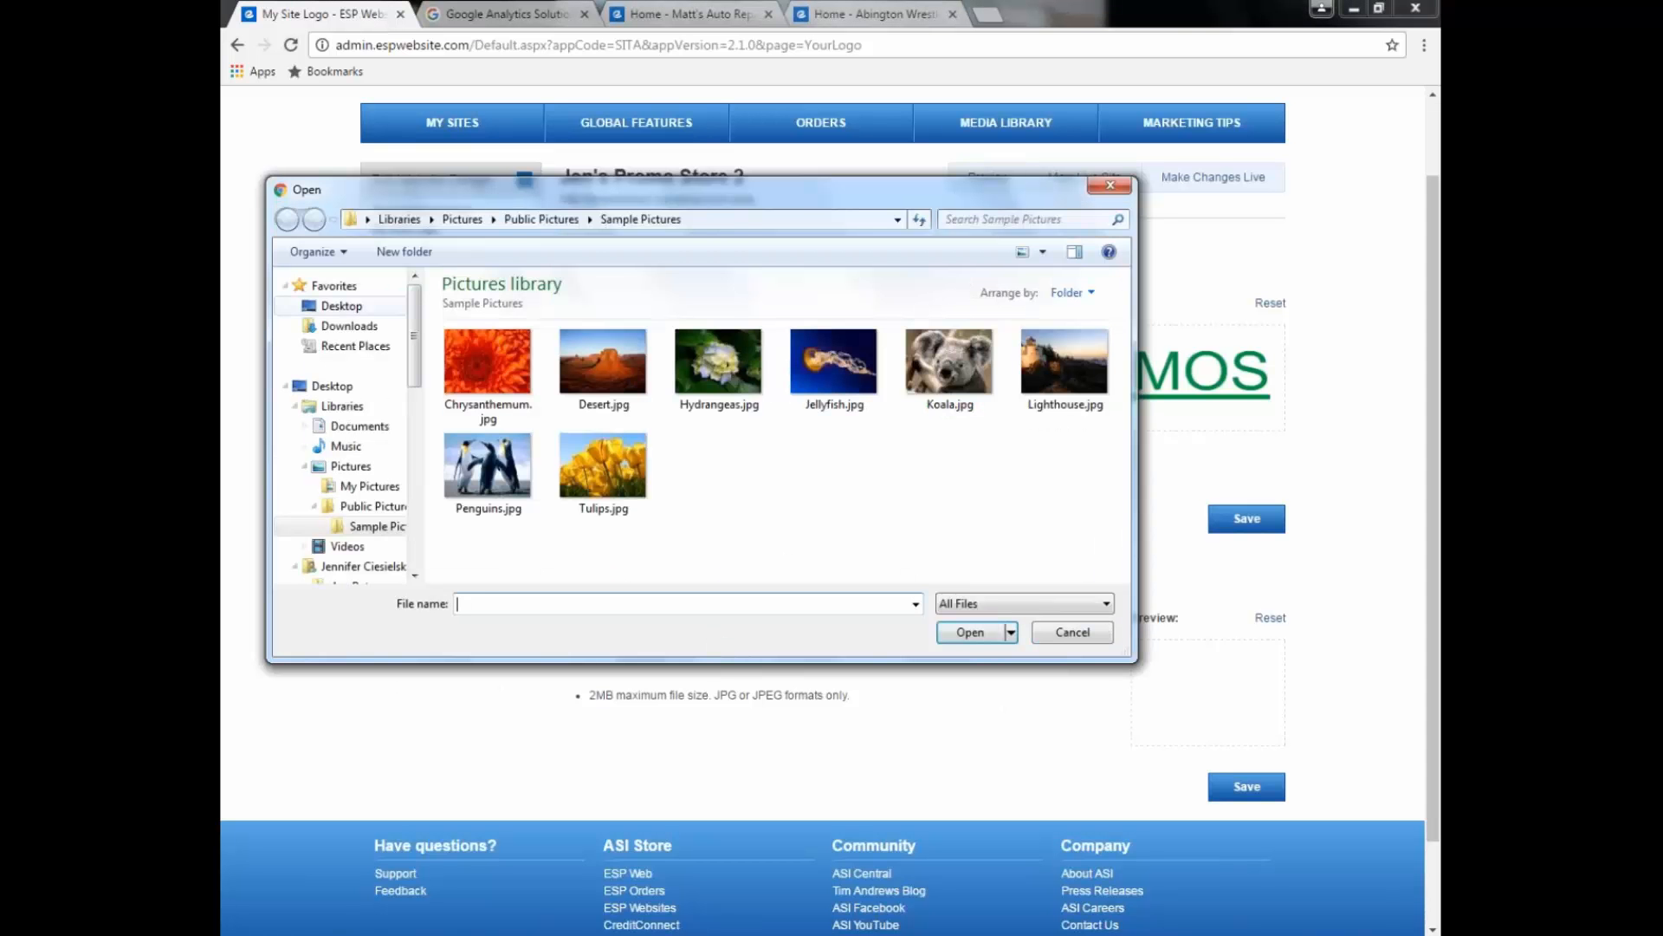
left_click(341, 305)
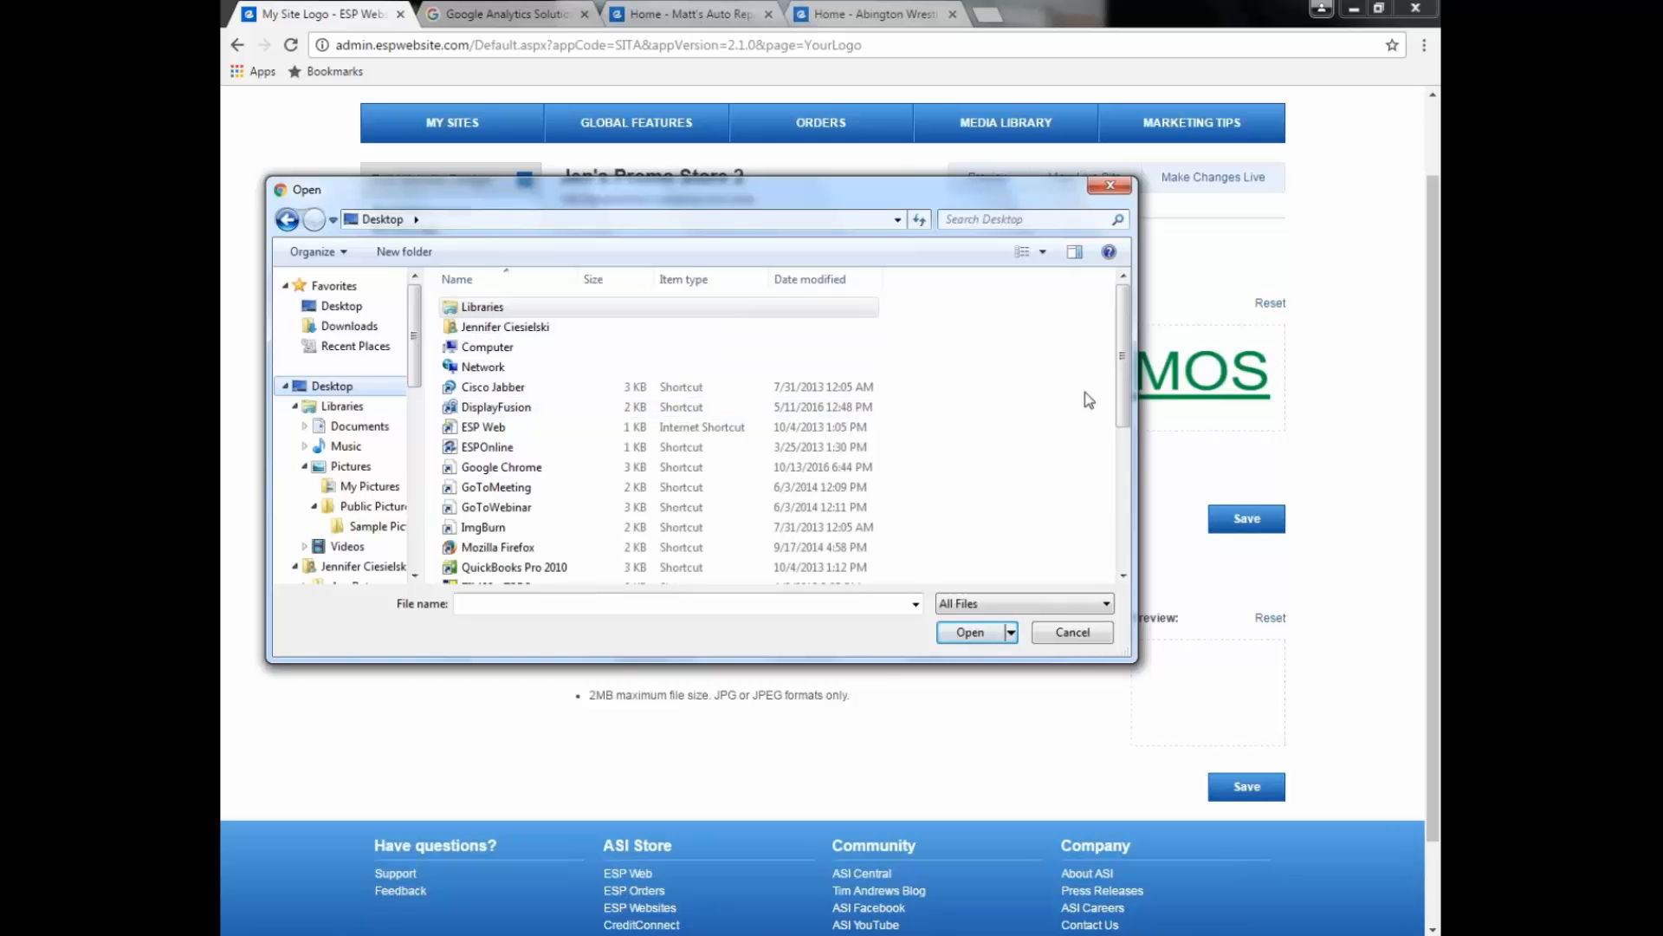
scroll(1123, 404, "down", 3)
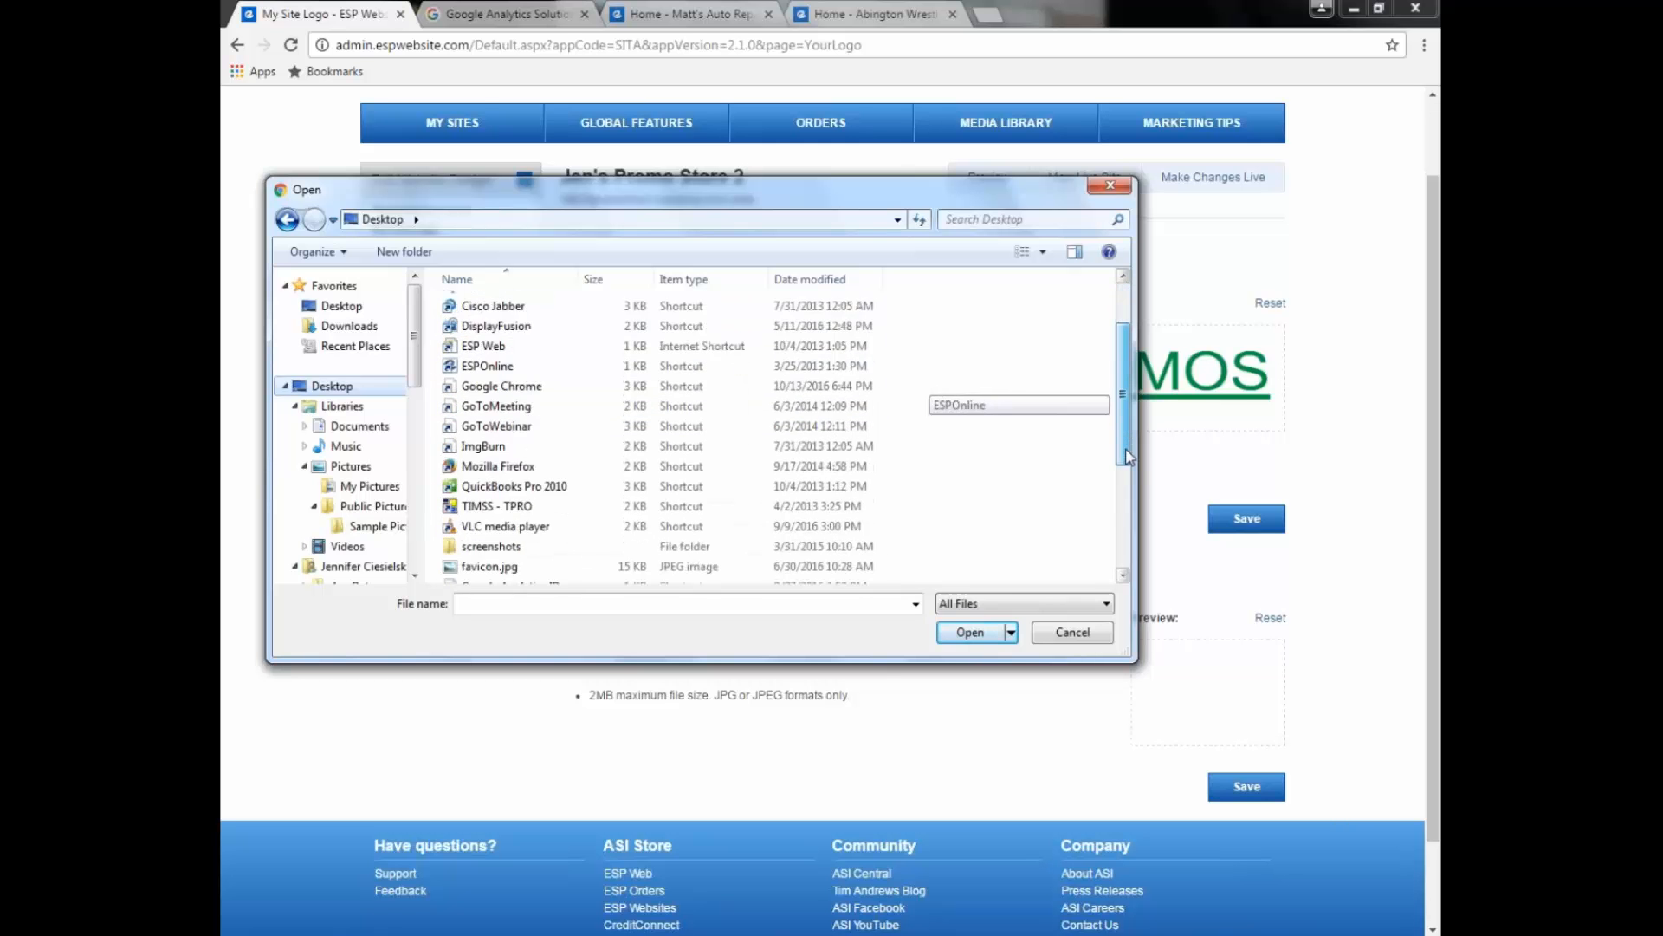
left_click(490, 480)
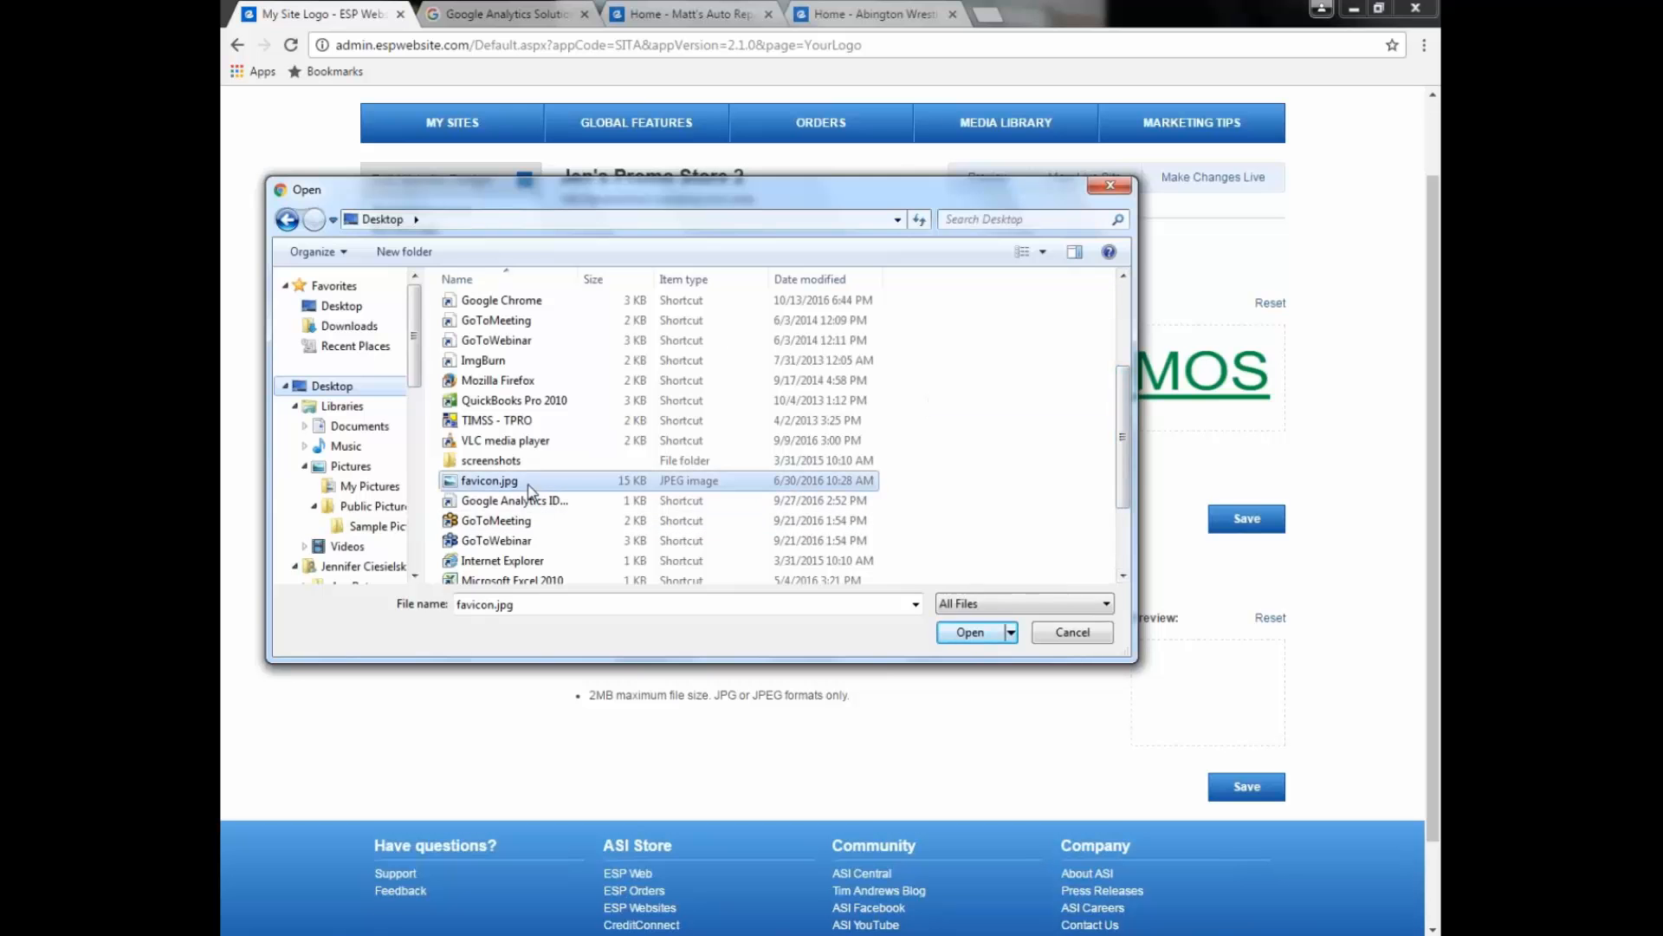
left_click(969, 633)
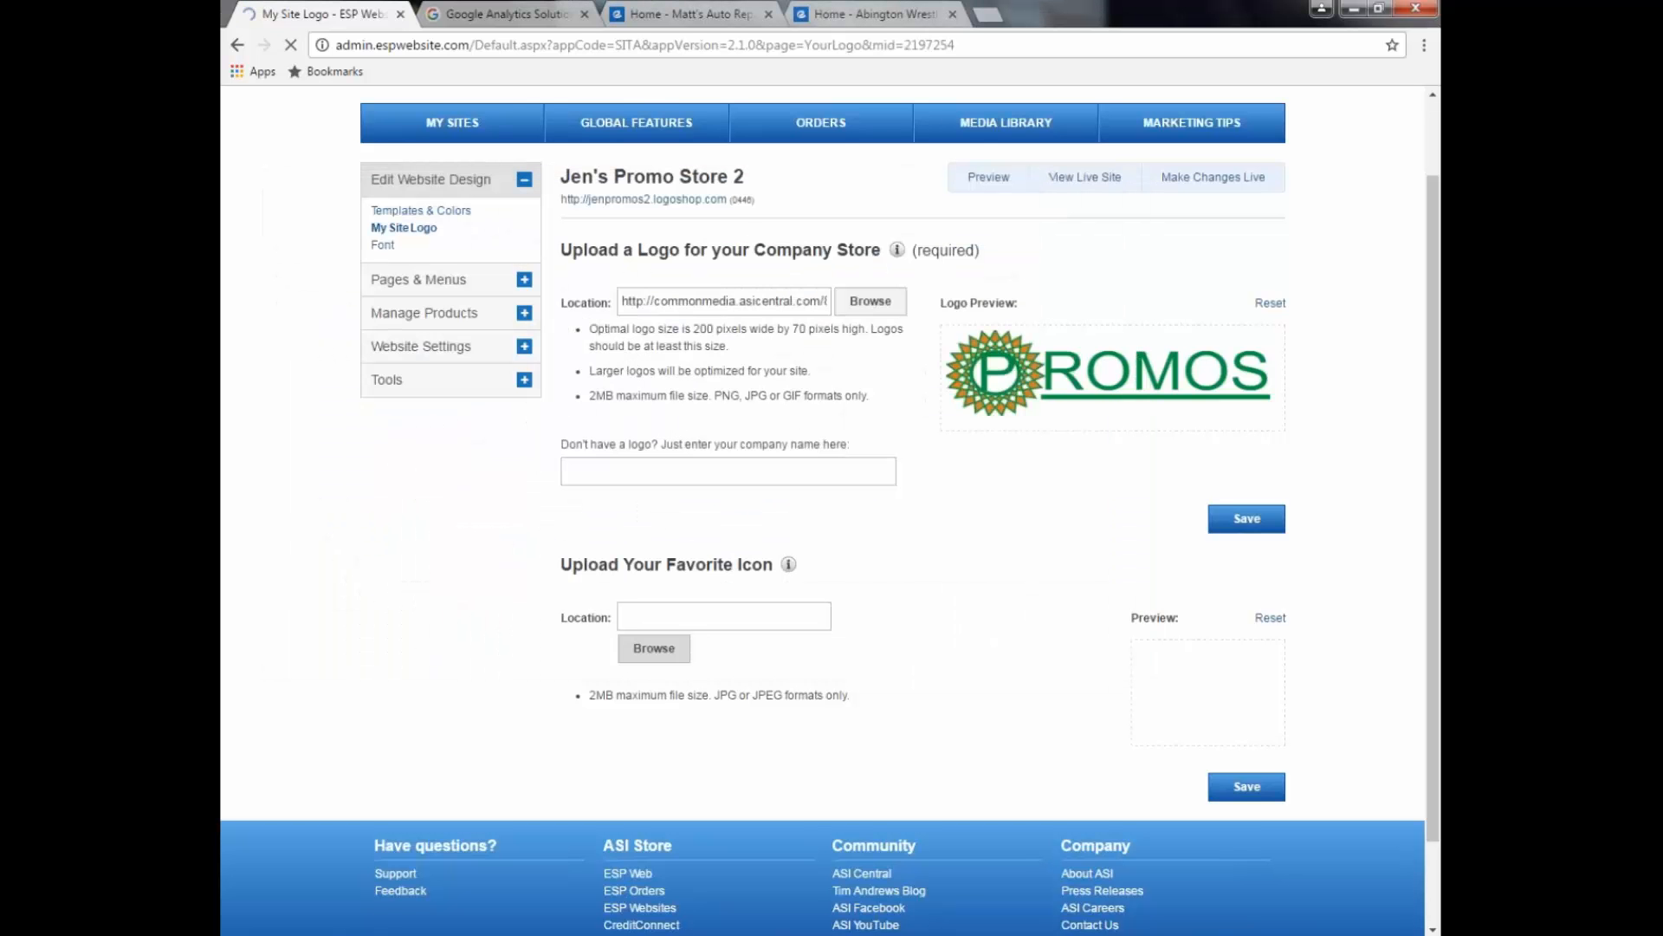
Step: Save the logo and favorite icon settings and publish them to the live site
scroll(970, 704, "down", 1)
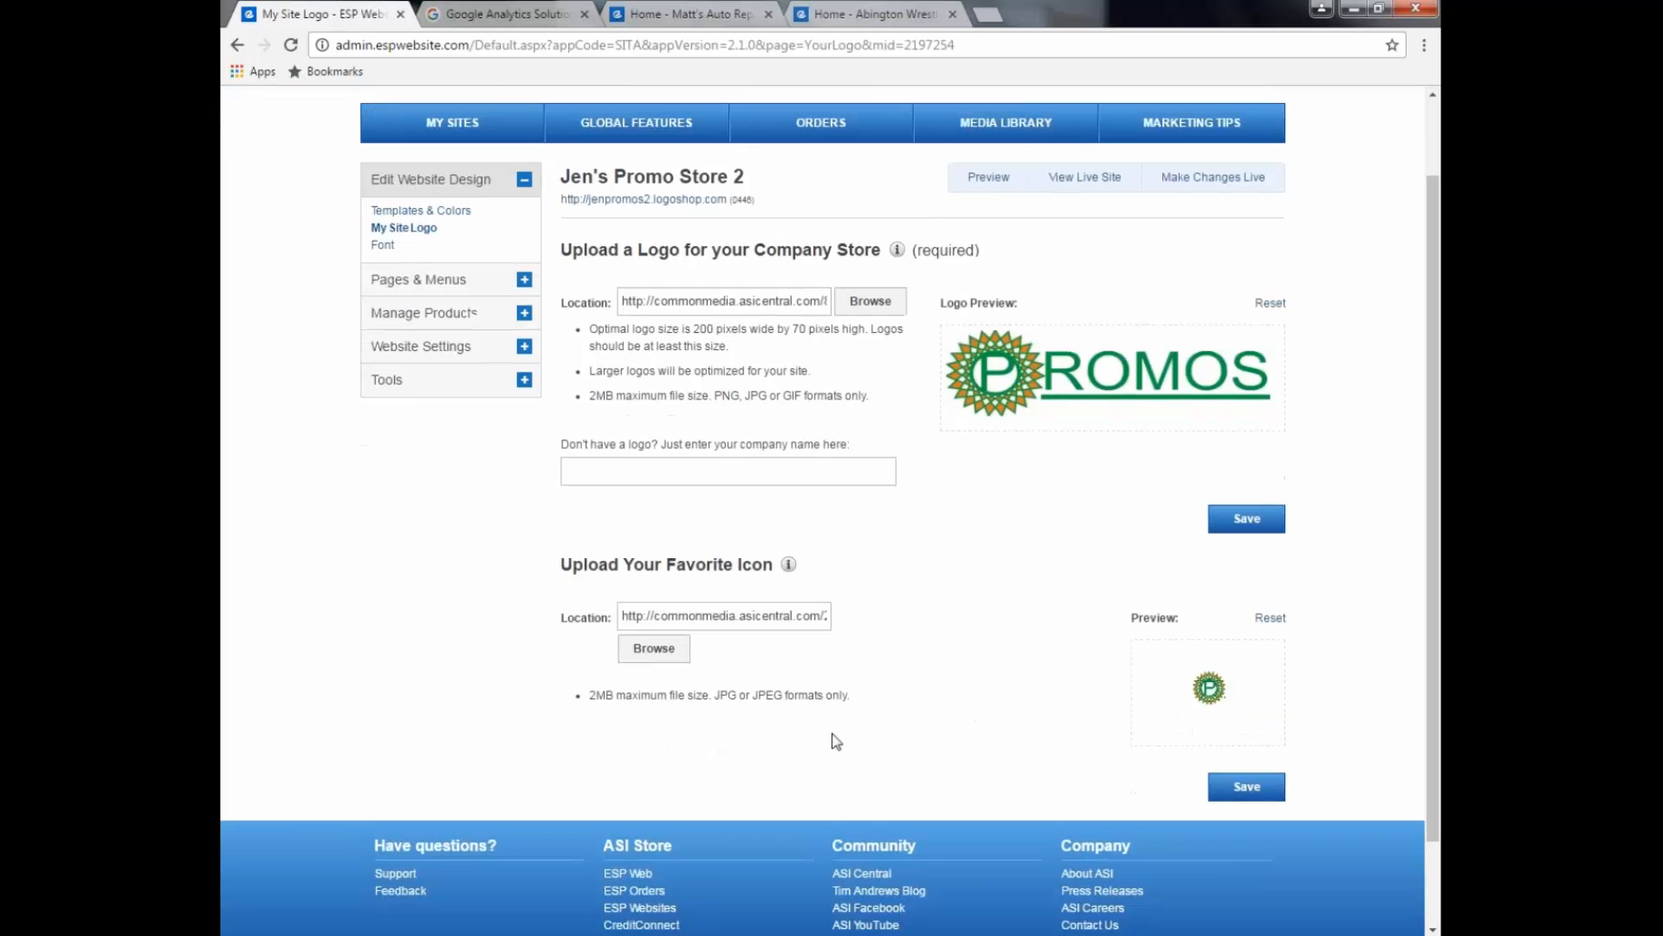
left_click_drag(590, 696, 708, 704)
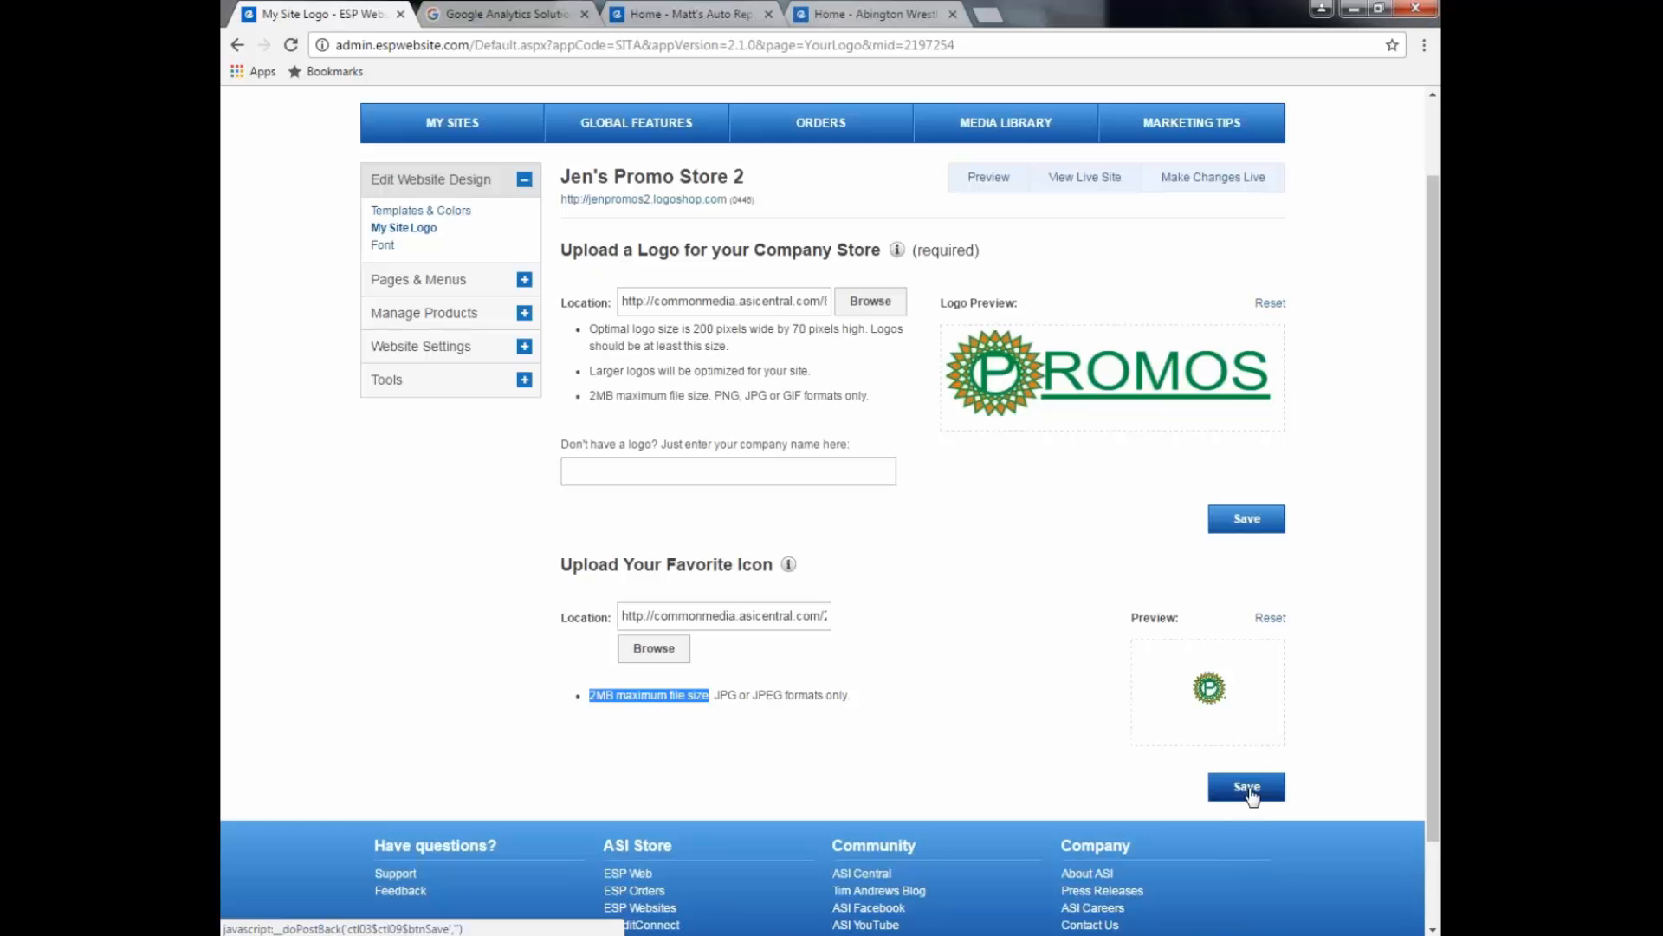
left_click(1248, 789)
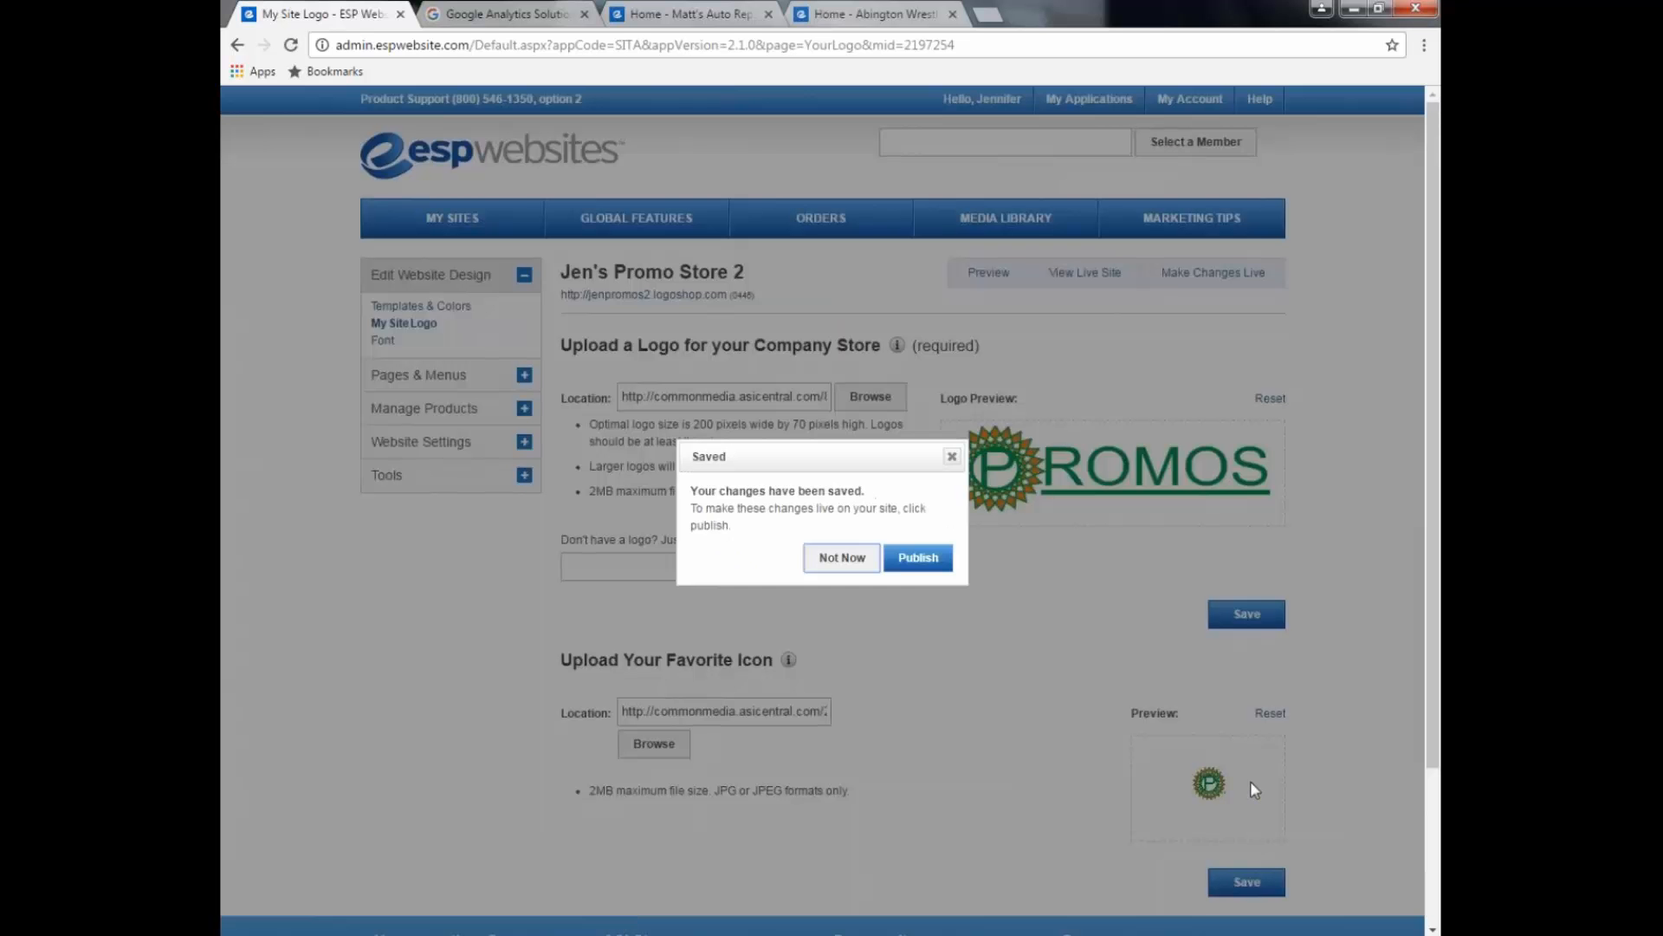
left_click(843, 557)
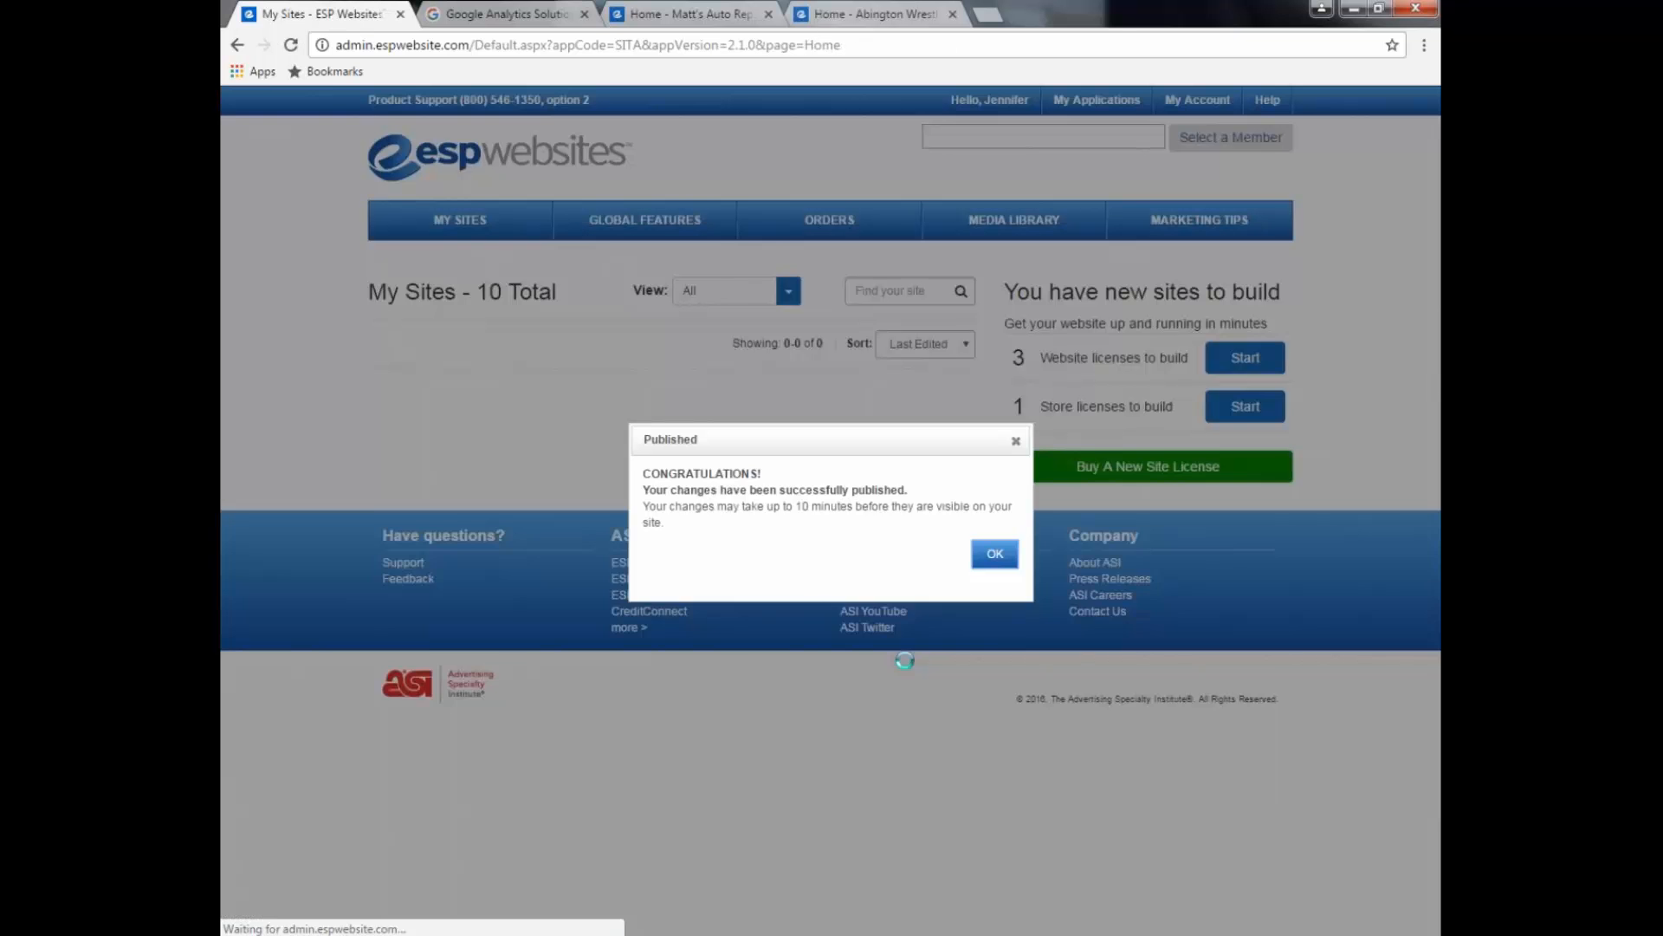
Step: Dismiss the Published dialog and open the live jenpromos2.logoshop.com store
left_click(994, 555)
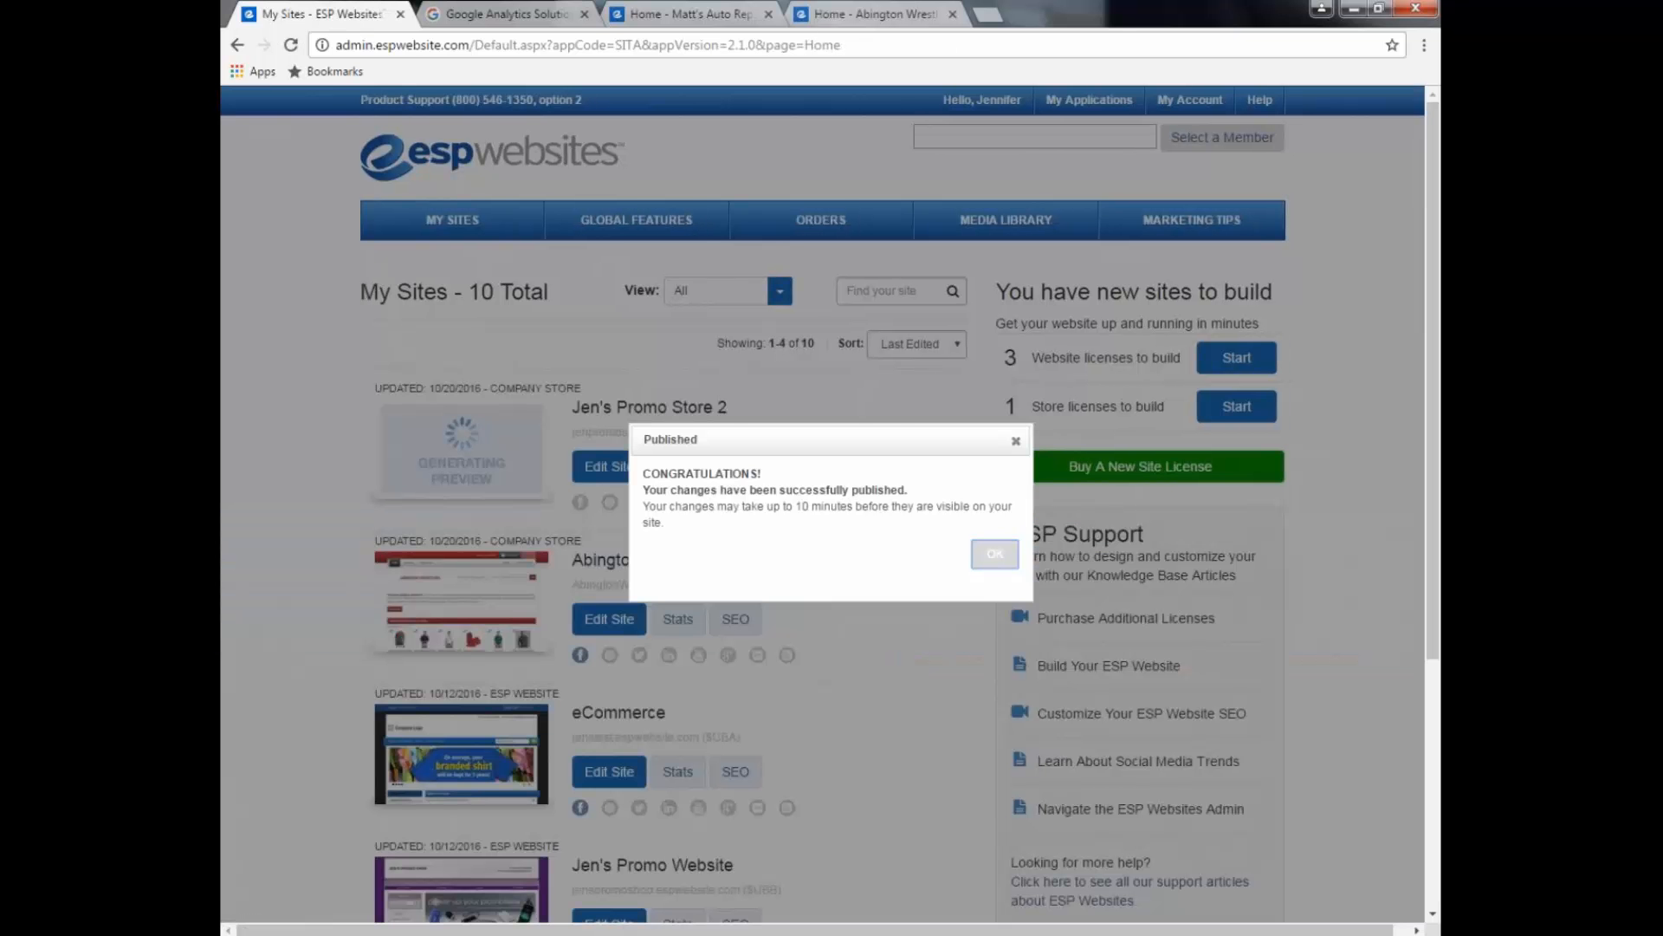
left_click(607, 433)
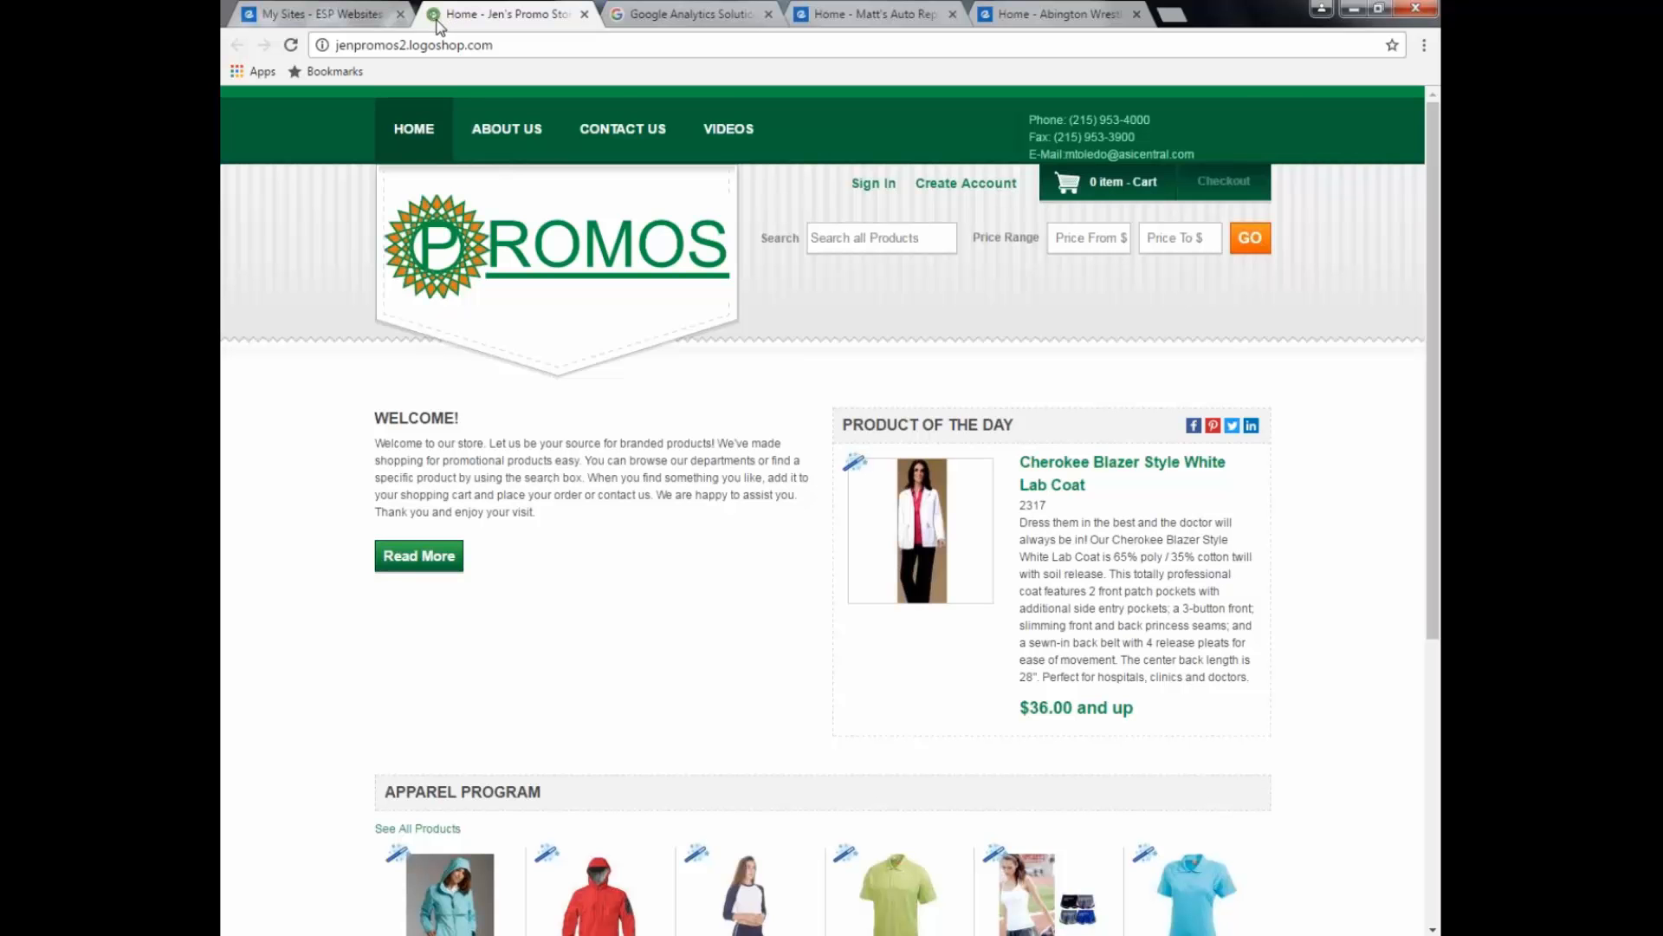
Step: Go back to the My Sites admin list and open Edit Site for Jen's Promo Store 2
left_click(344, 17)
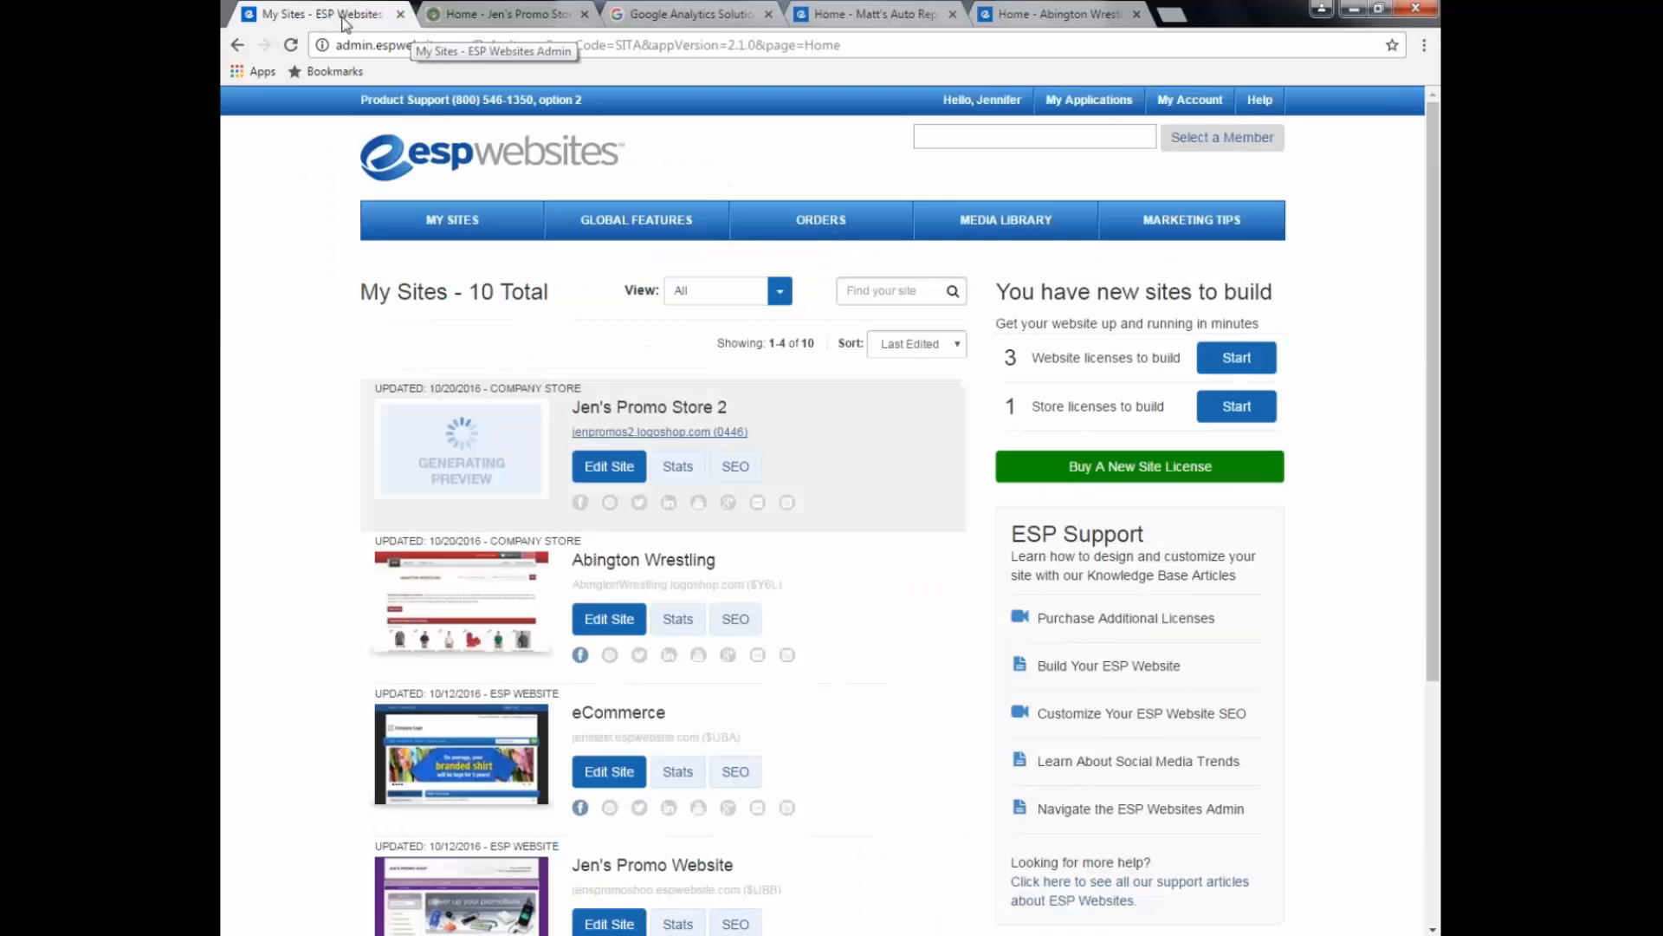
left_click(611, 470)
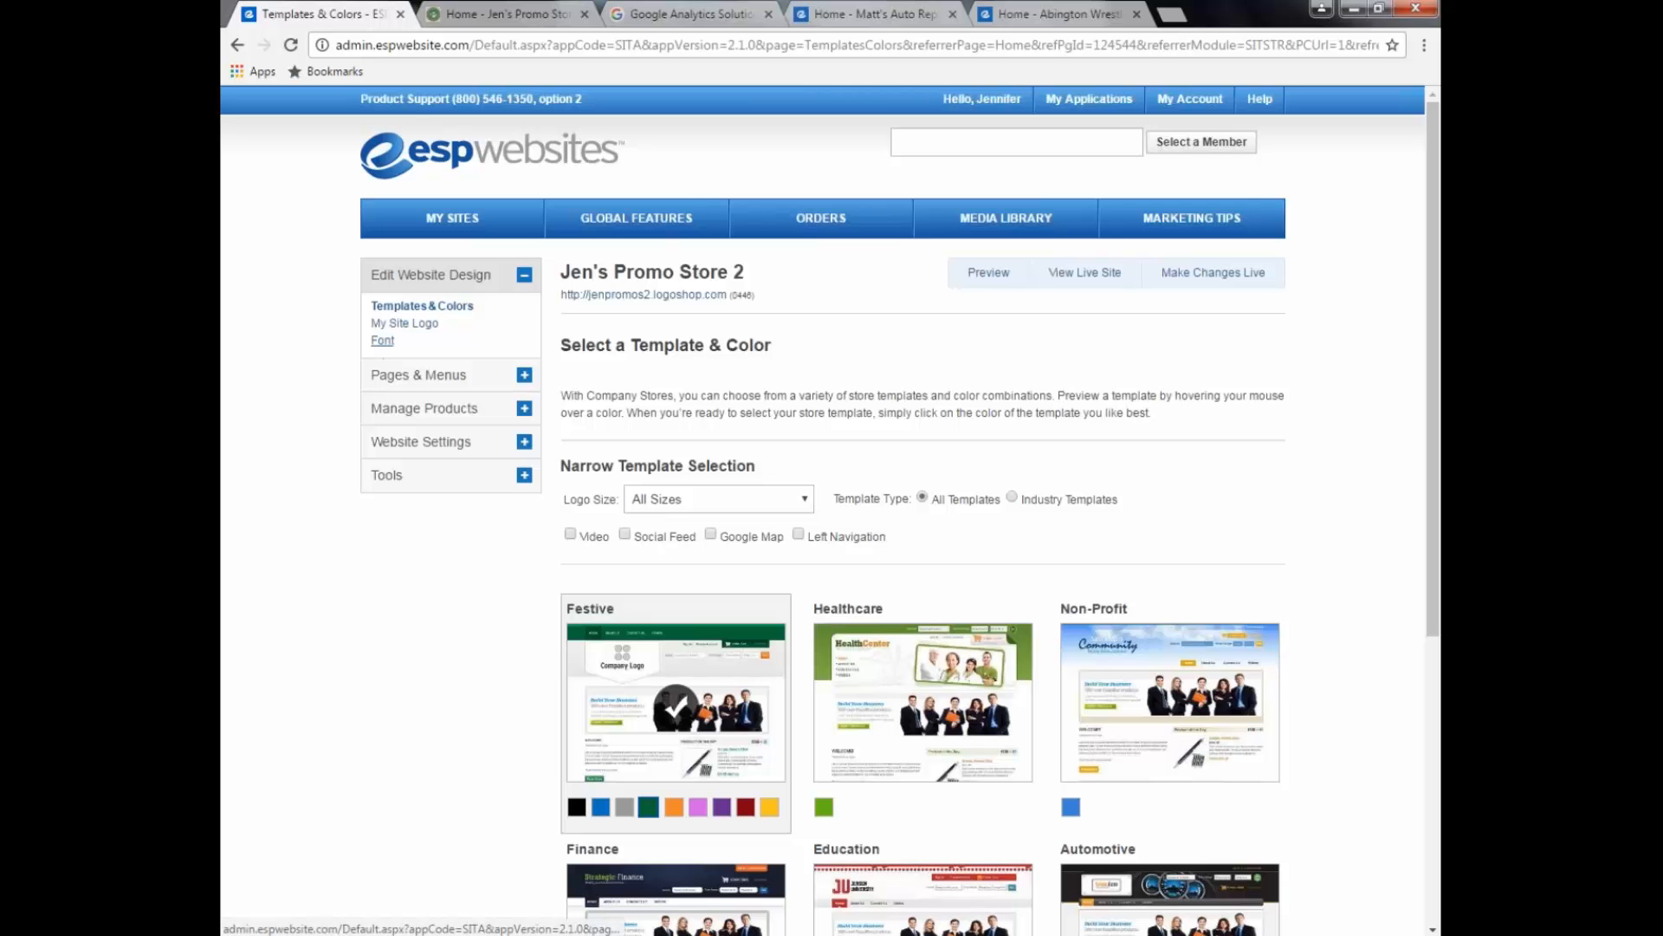
Step: Confirm the store font stays Helvetica, then expand Pages & Menus in the sidebar
left_click(382, 340)
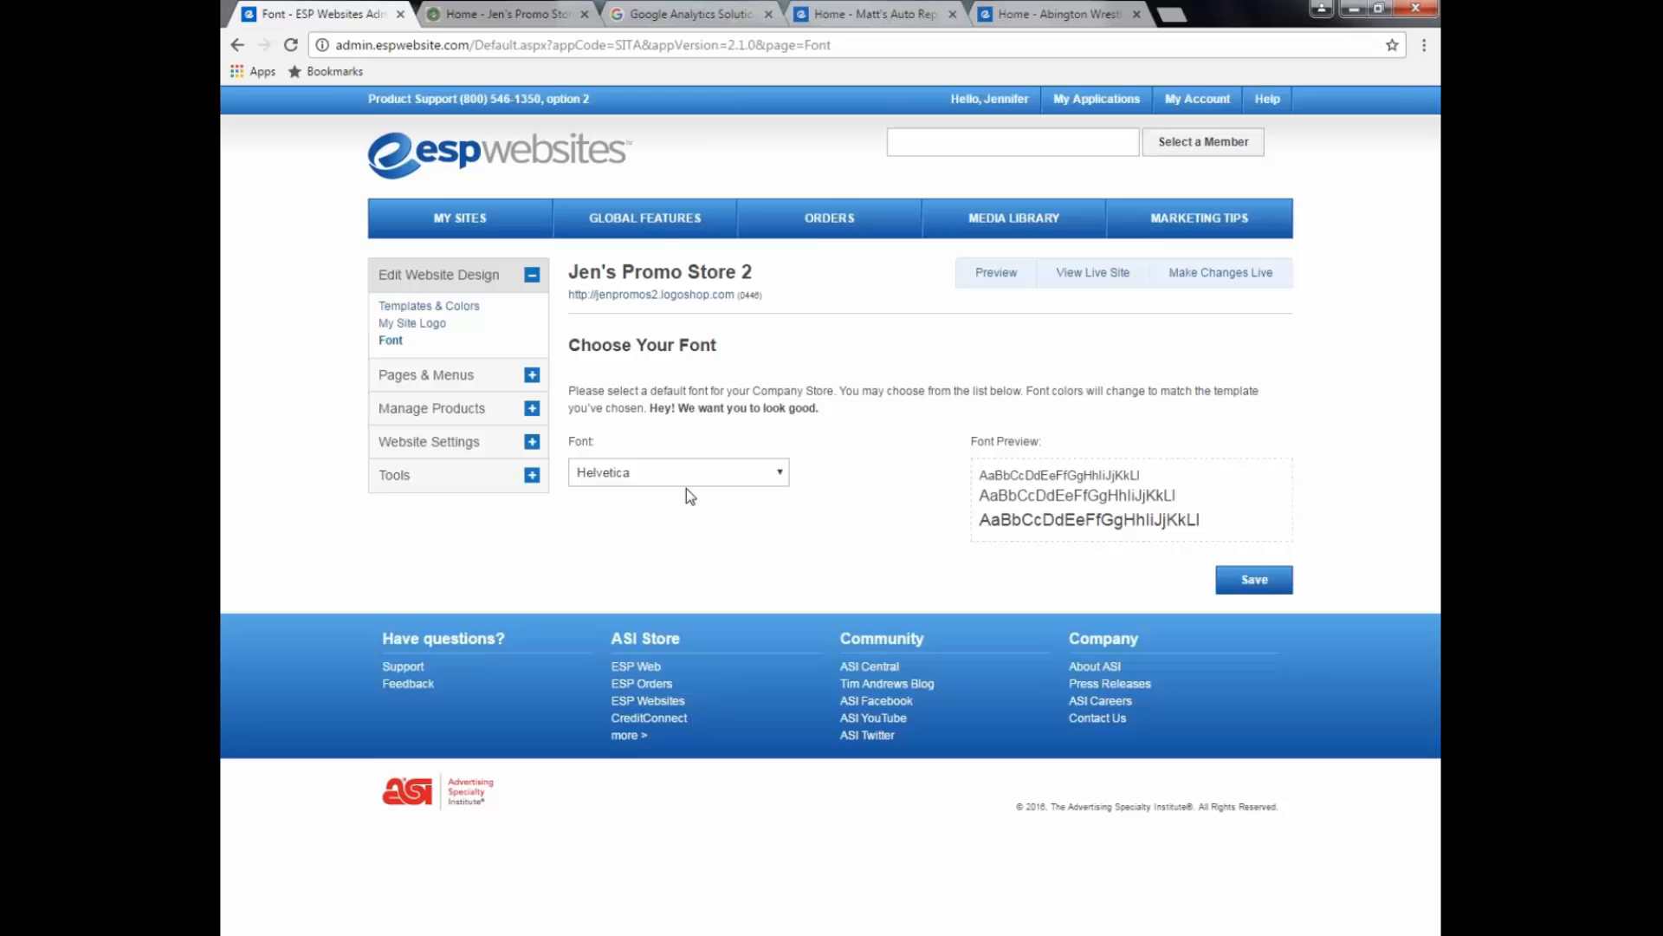
left_click(781, 475)
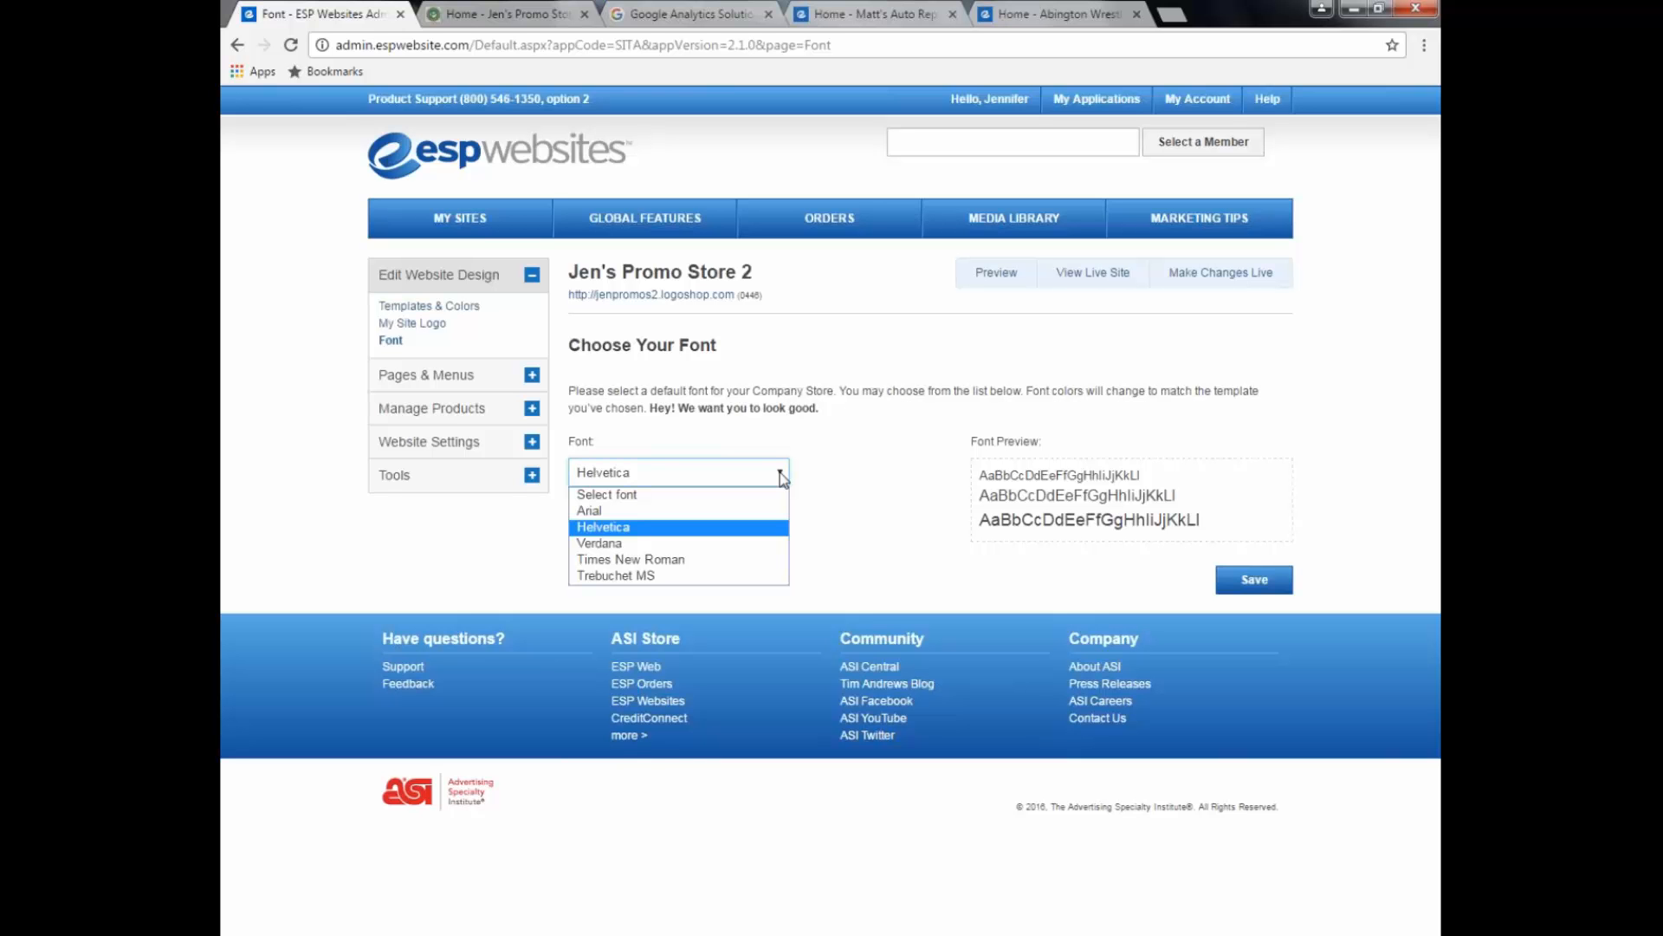
left_click(784, 478)
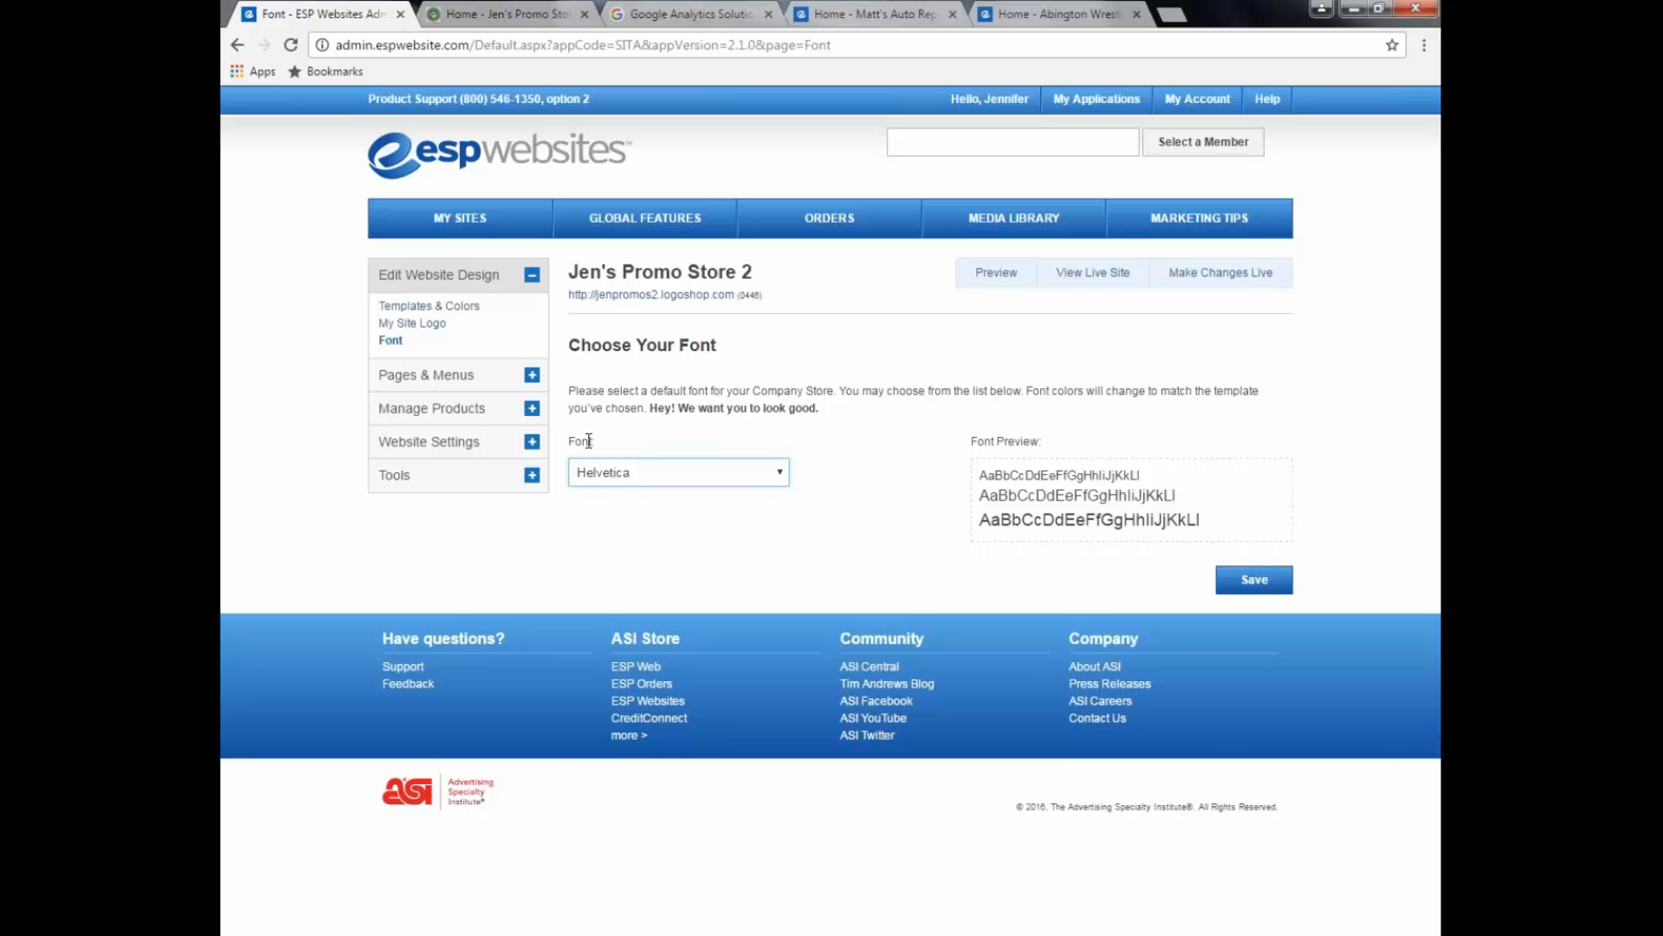
left_click(472, 384)
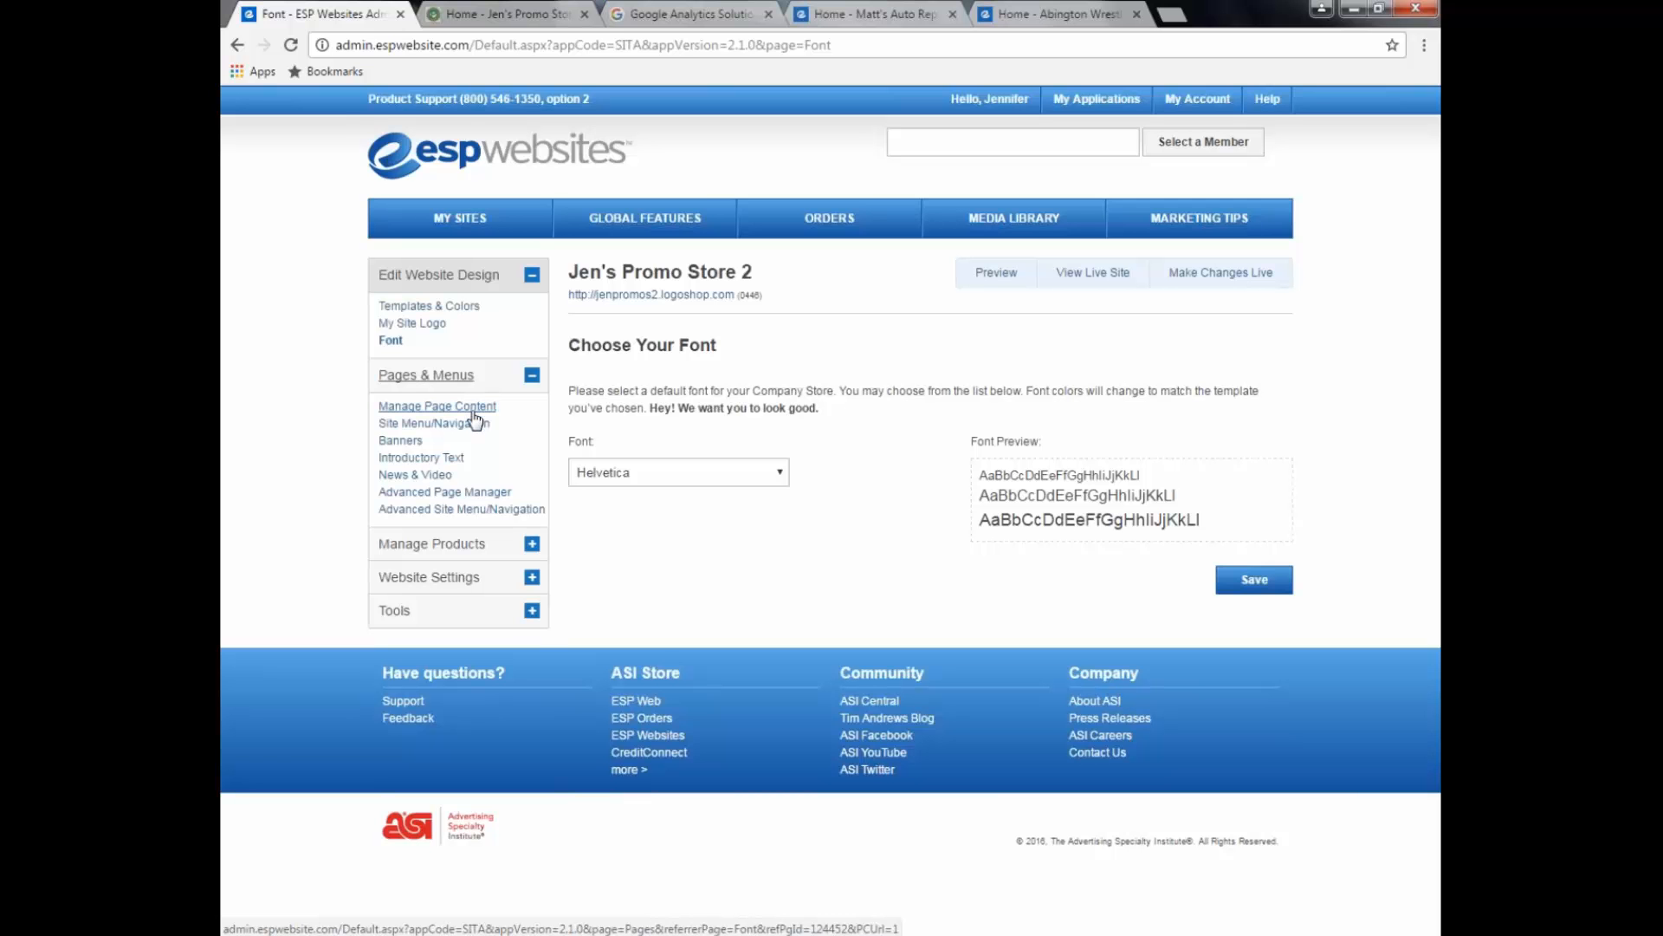
Step: Review the About Us page content, then open Introductory Text showing the WELCOME! headline
left_click(474, 410)
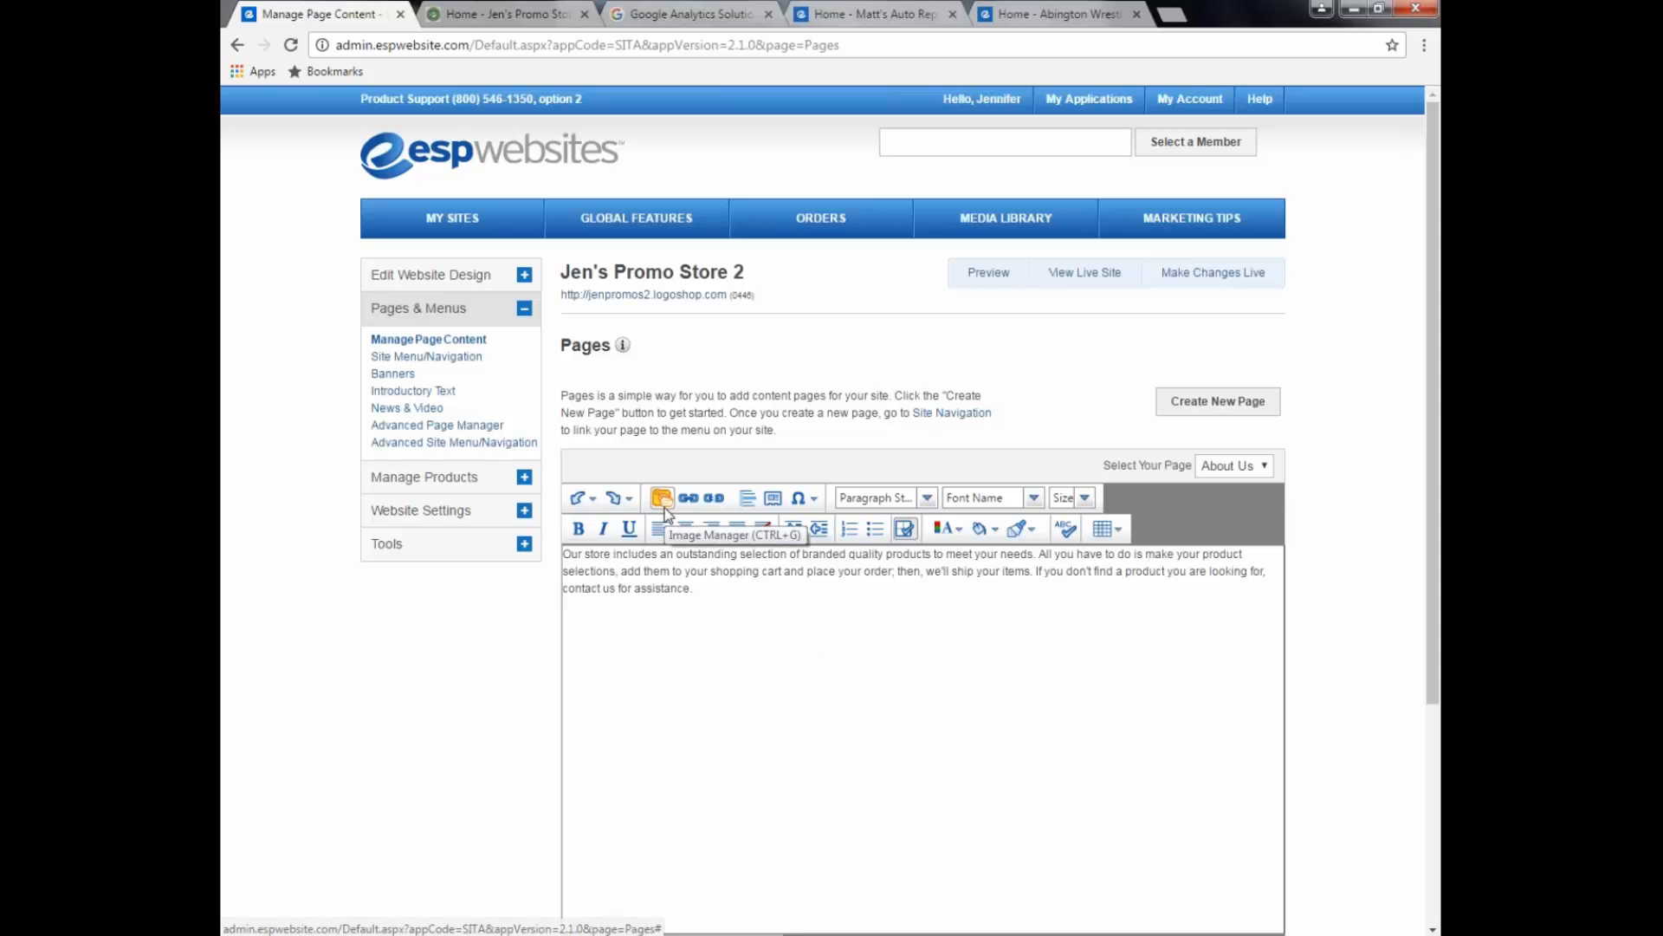
scroll(880, 705, "down", 3)
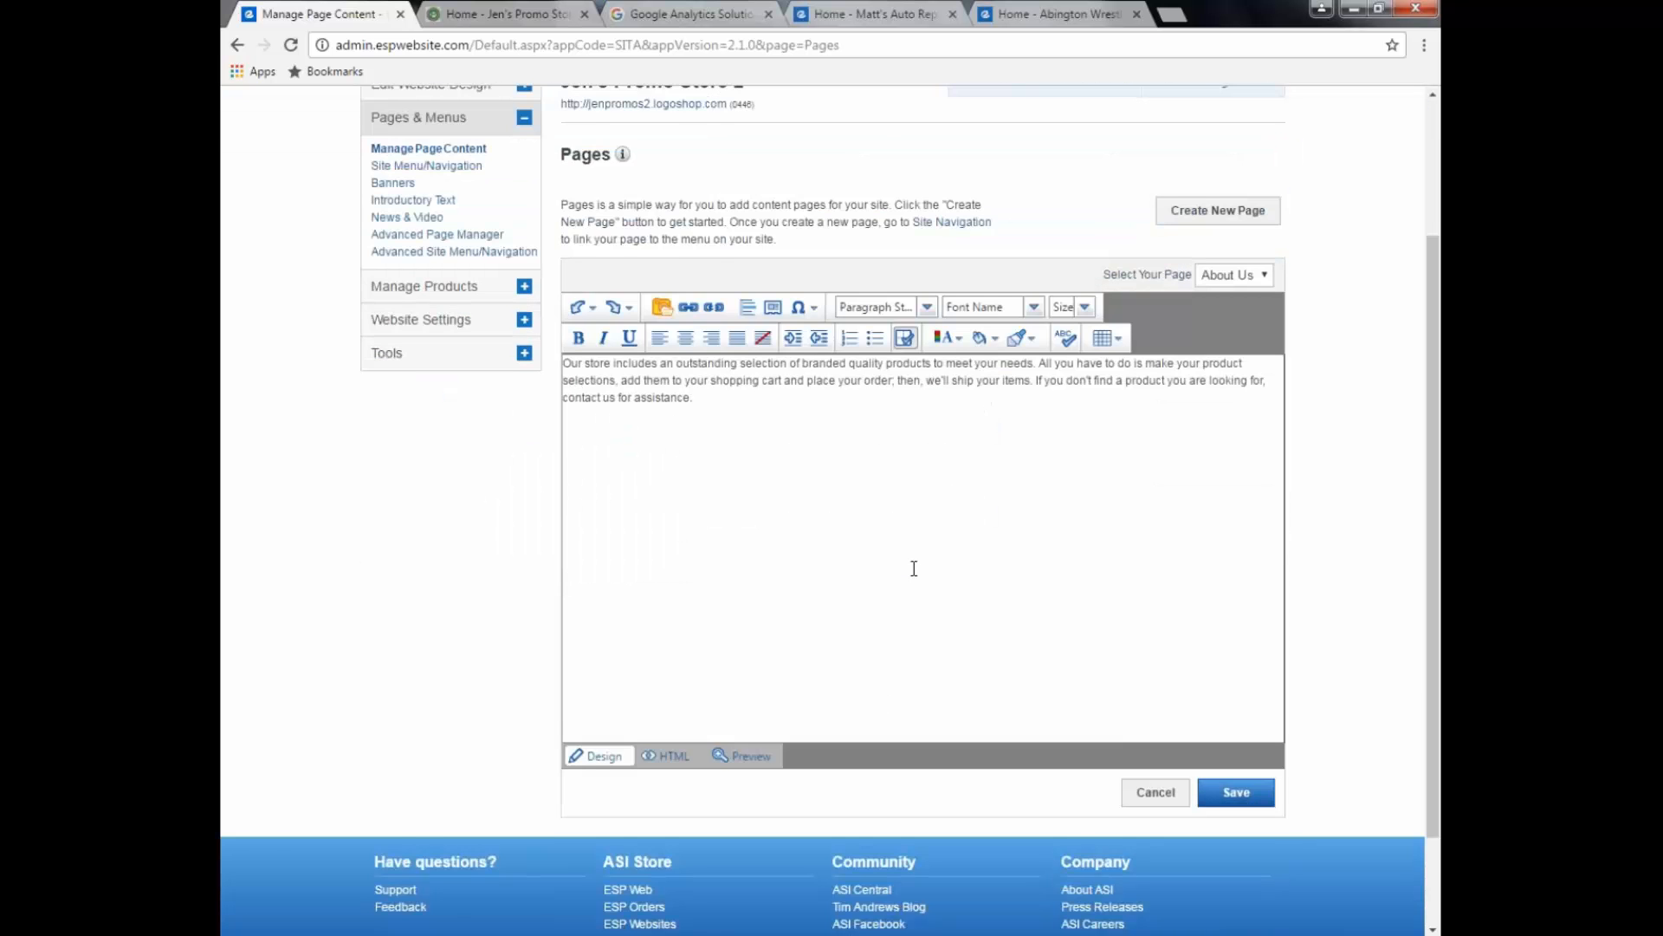
scroll(914, 568, "up", 3)
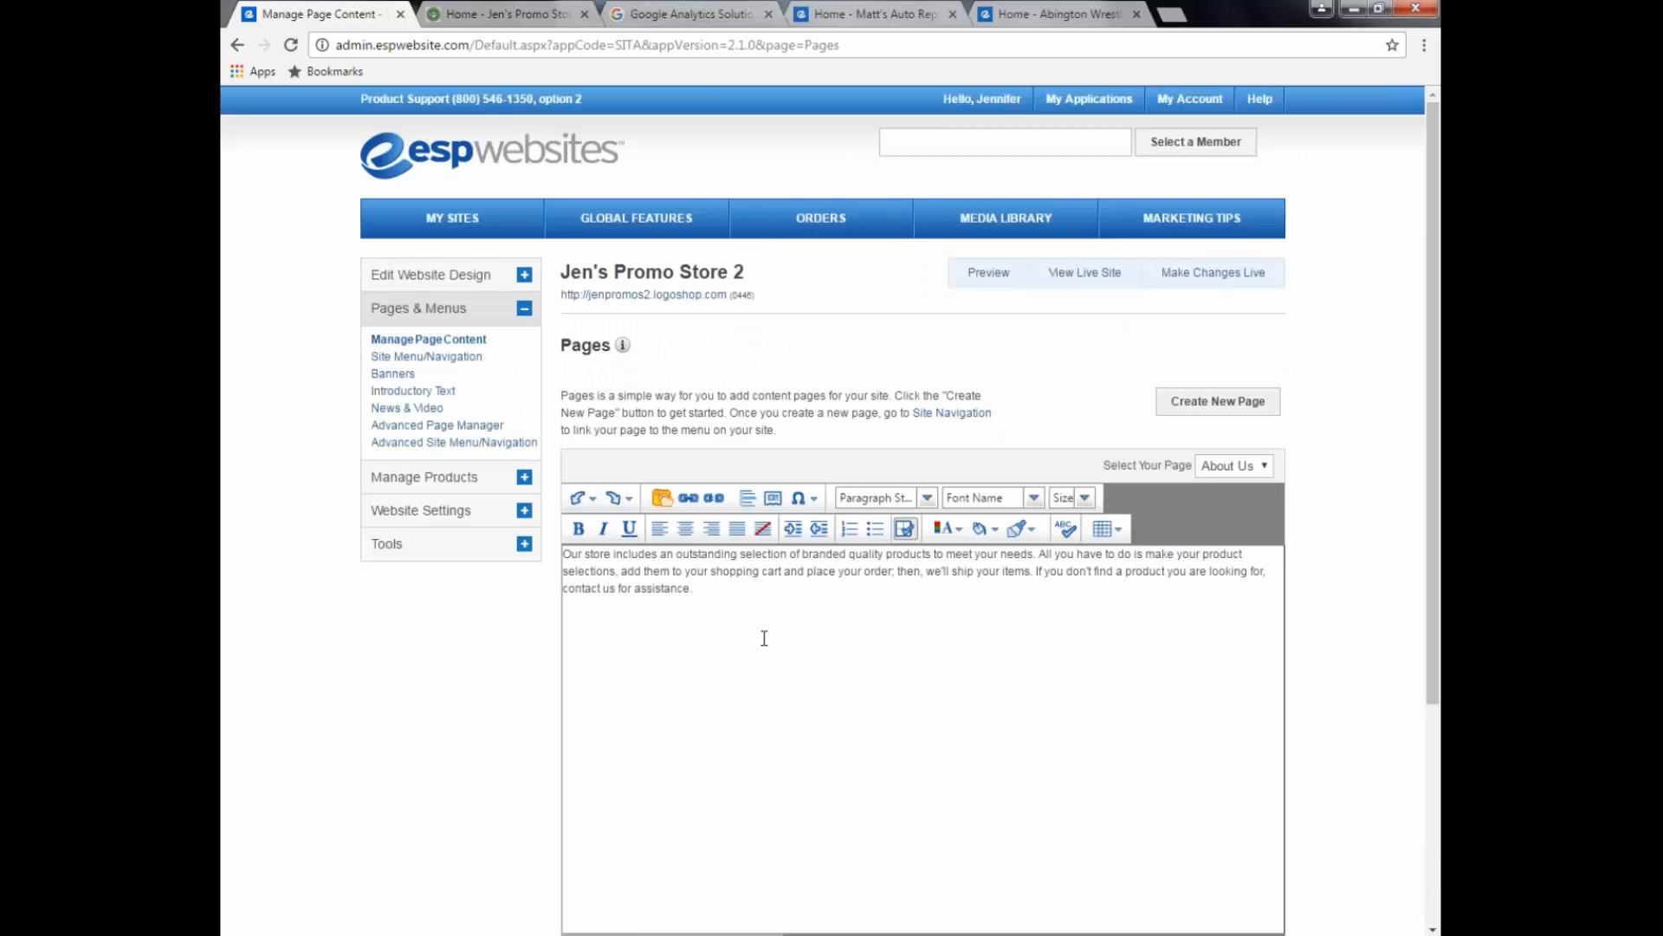
left_click(417, 392)
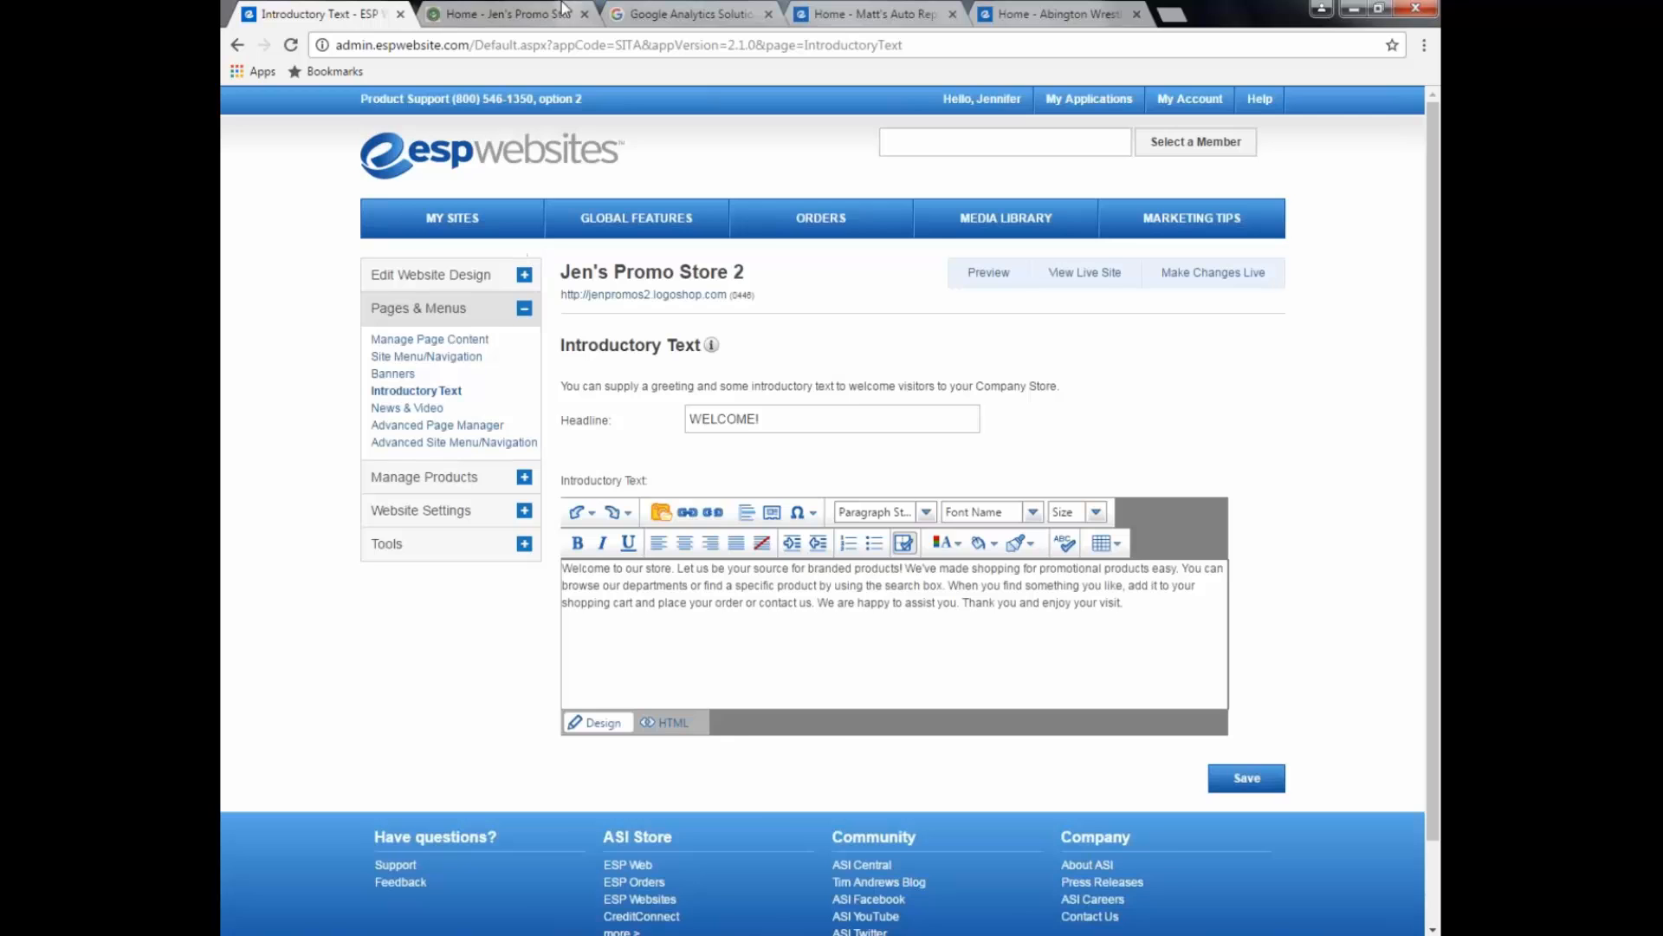
Step: Compare the welcome text with the live storefront, then open Manage Products > Product Collections
left_click(537, 16)
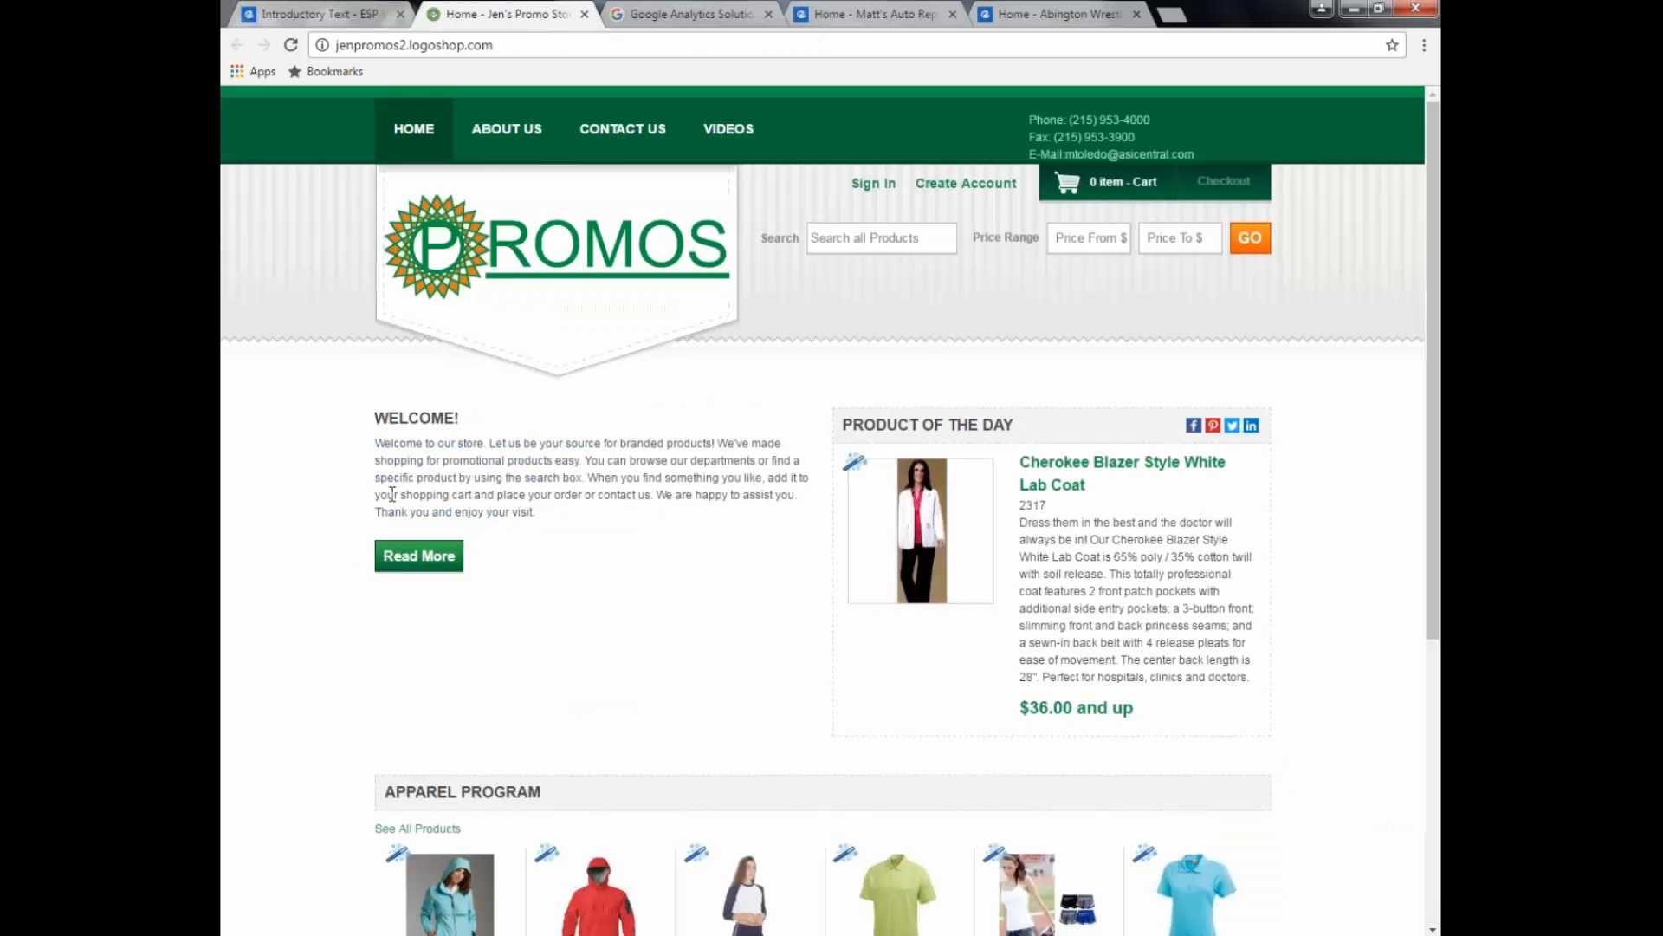
left_click(327, 16)
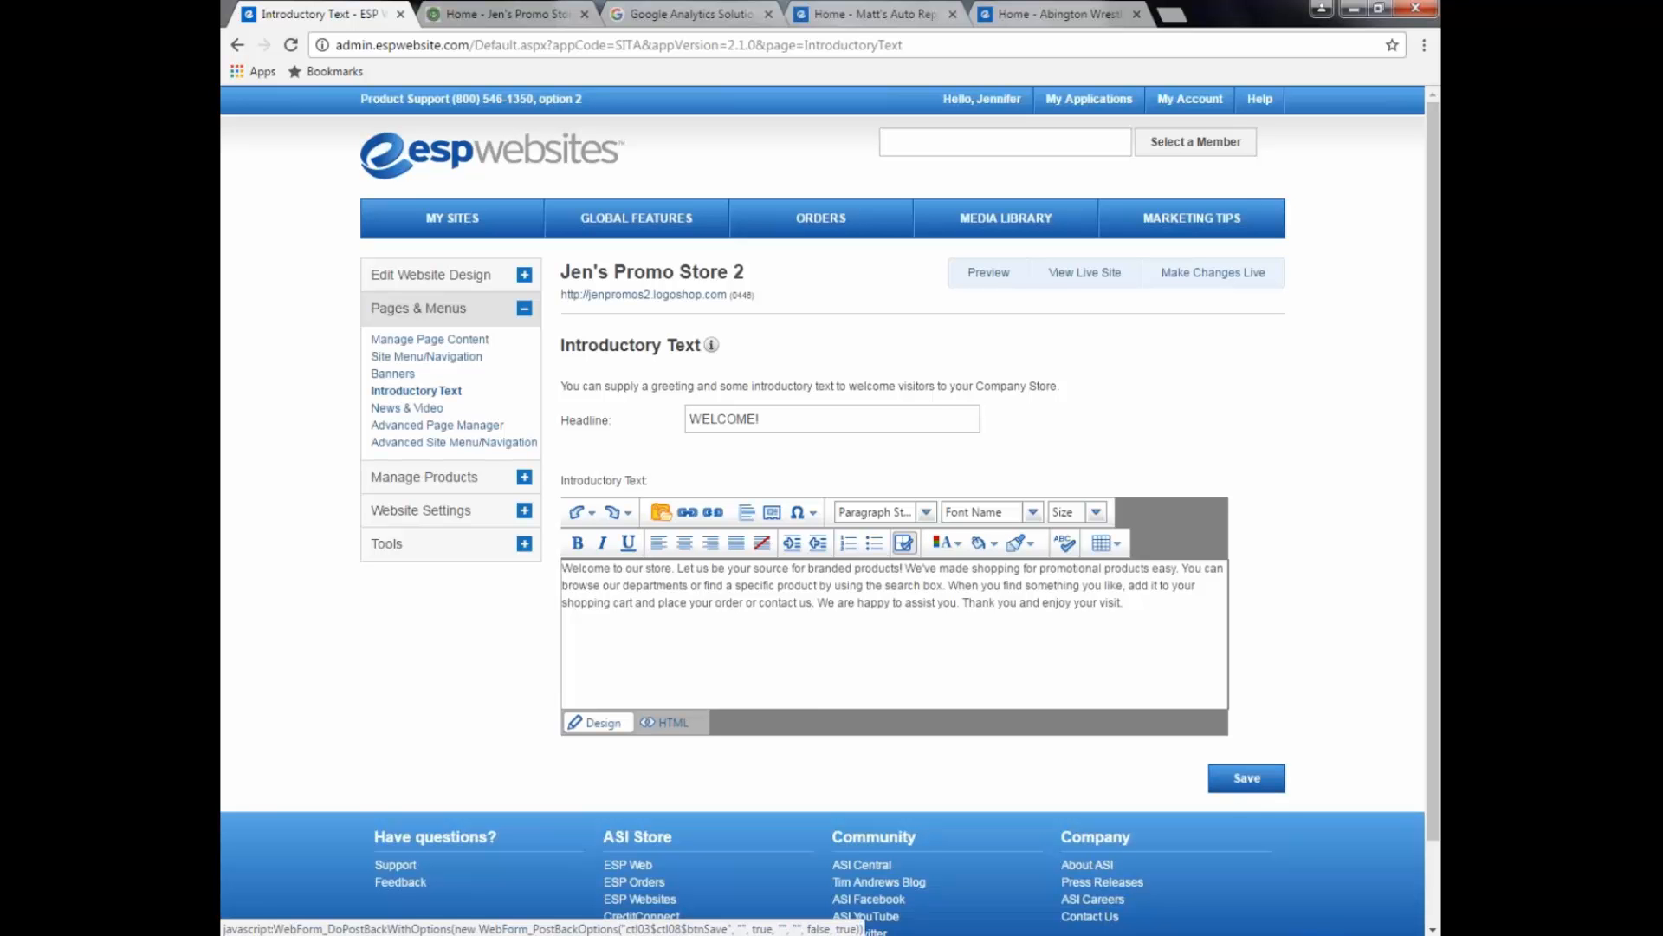
left_click(452, 483)
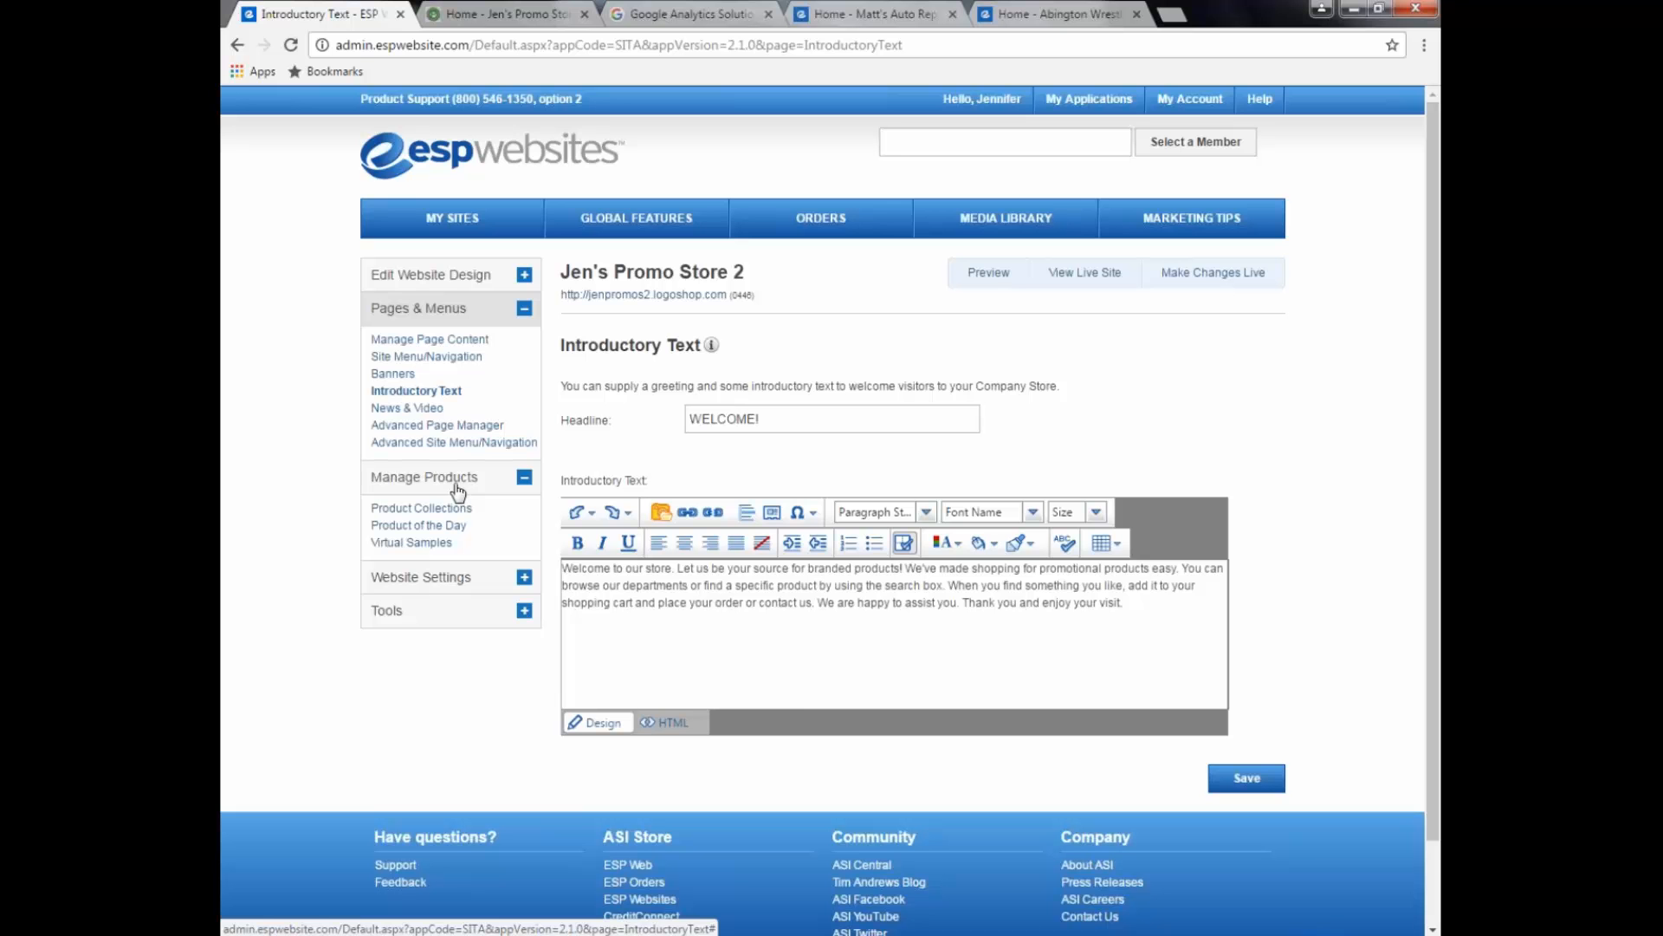
left_click(433, 506)
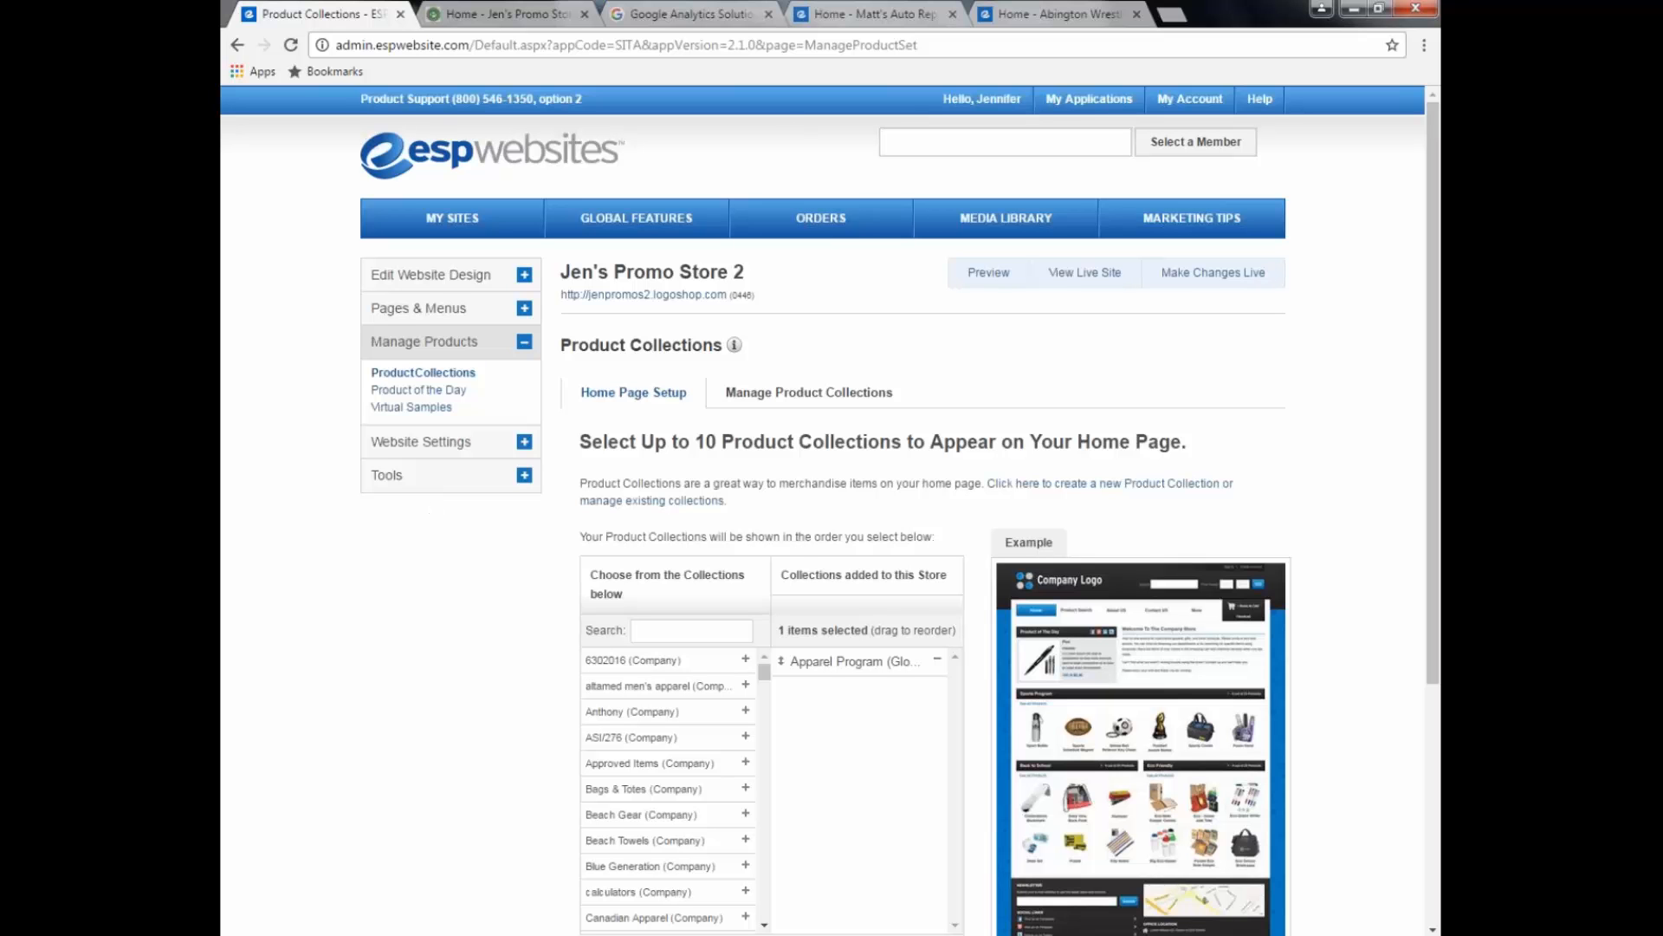
Step: Close Google Analytics, browse Matt's Auto Repair's collections, then switch to the Abington Wrestling store
left_click(768, 14)
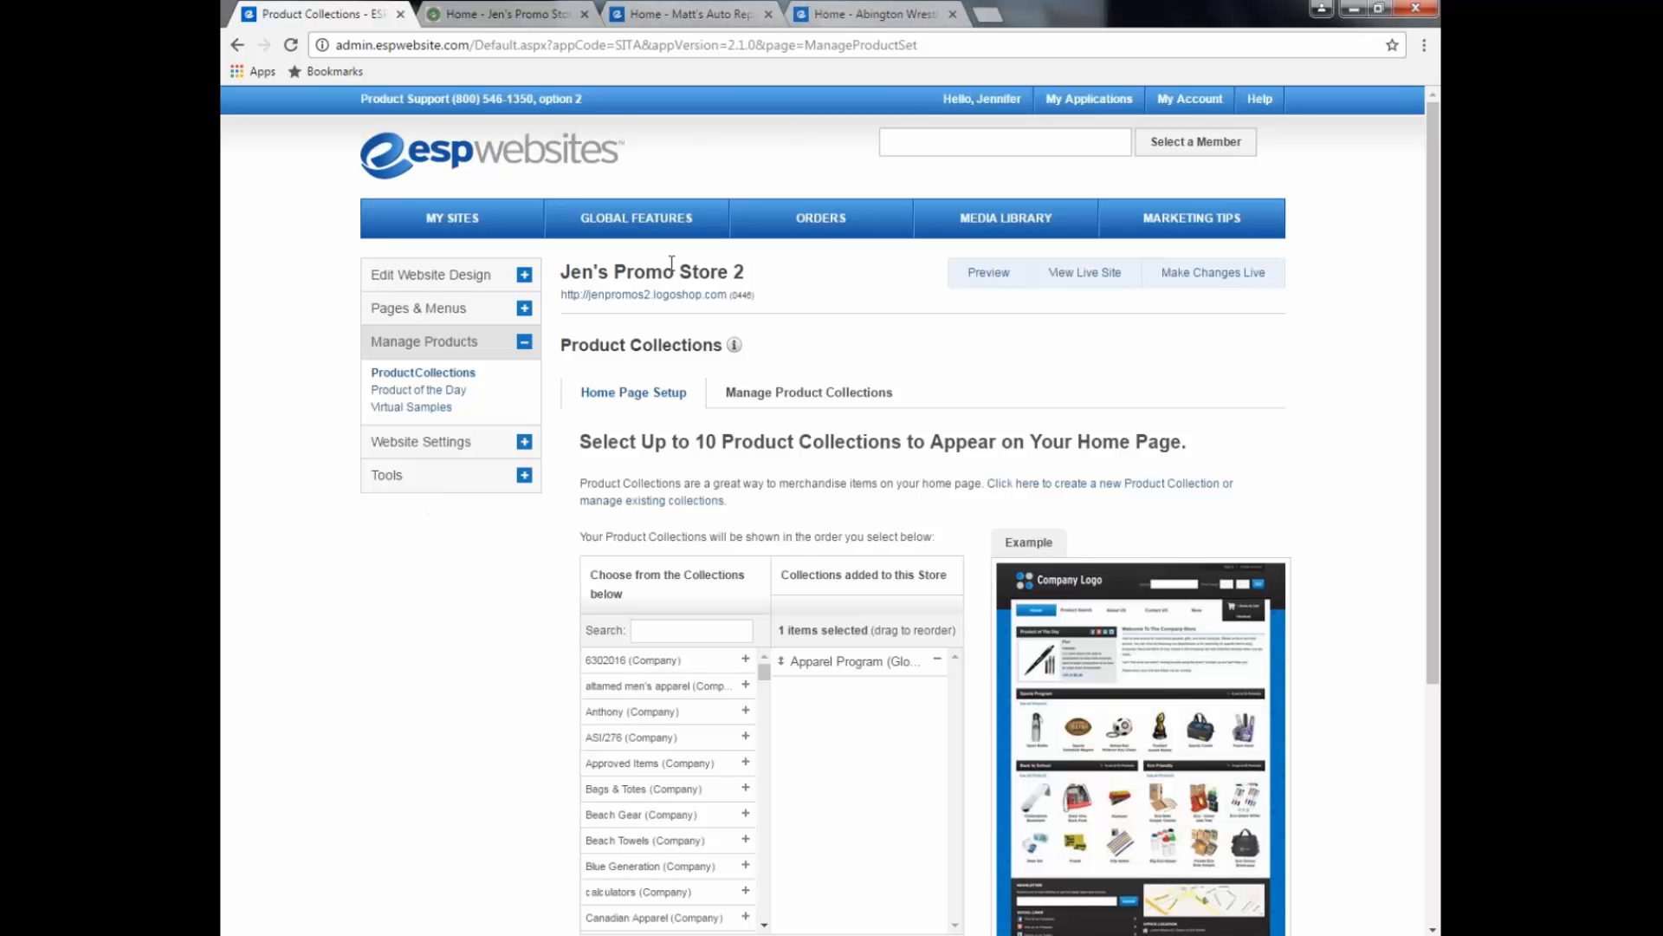
left_click(704, 13)
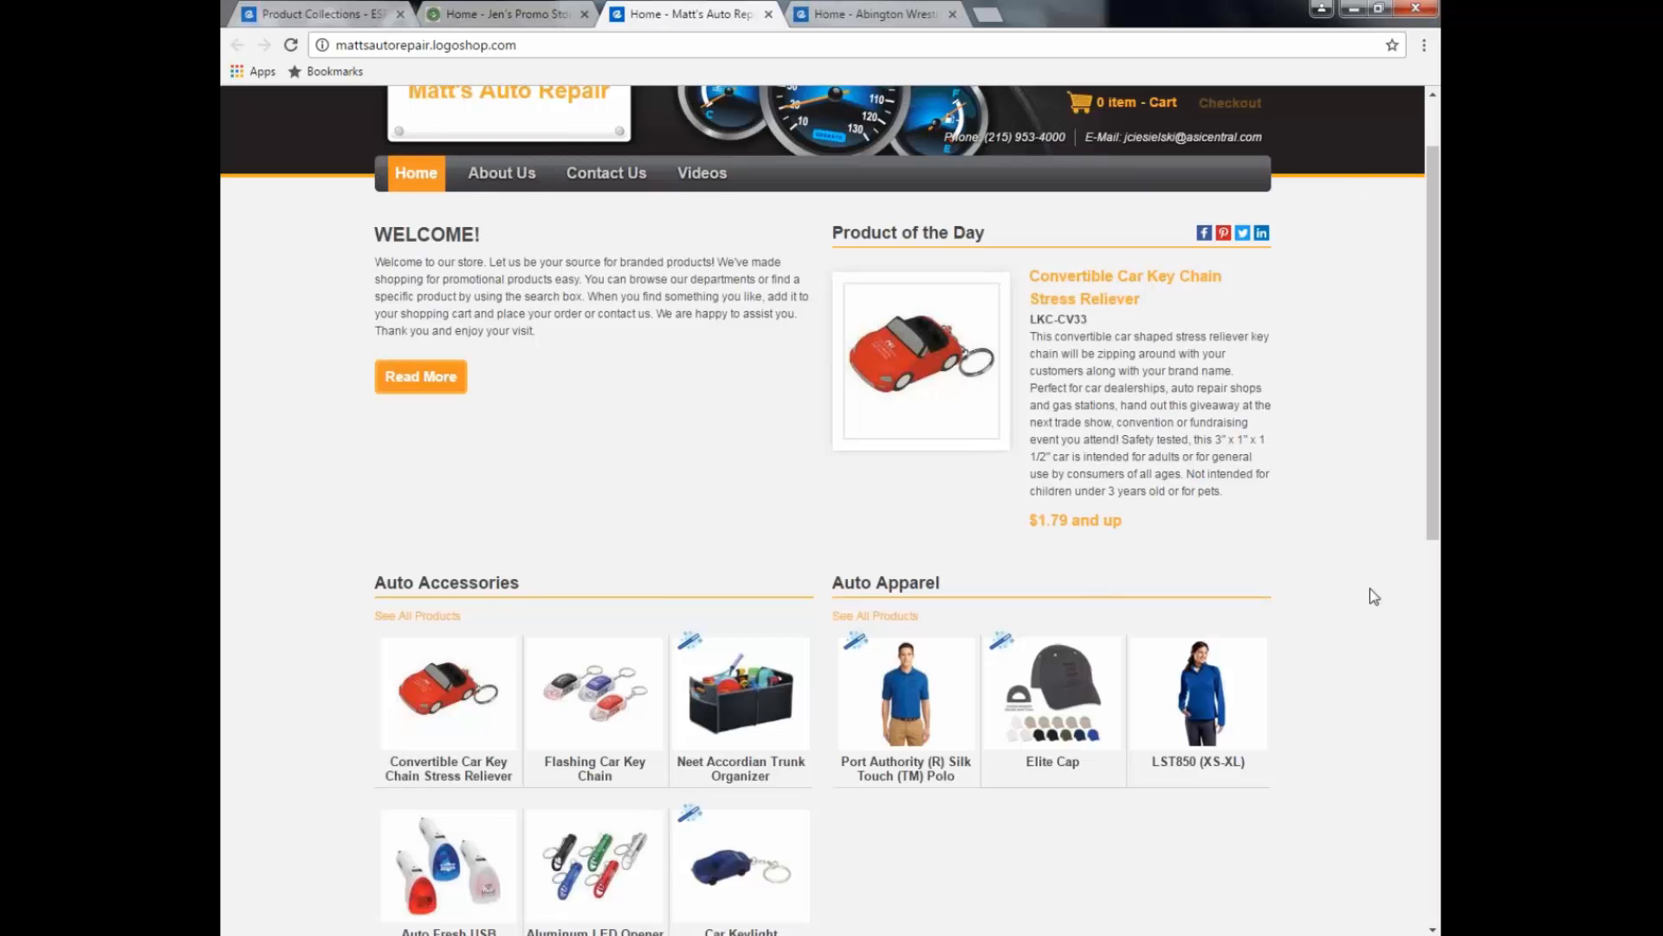
scroll(1374, 596, "down", 1)
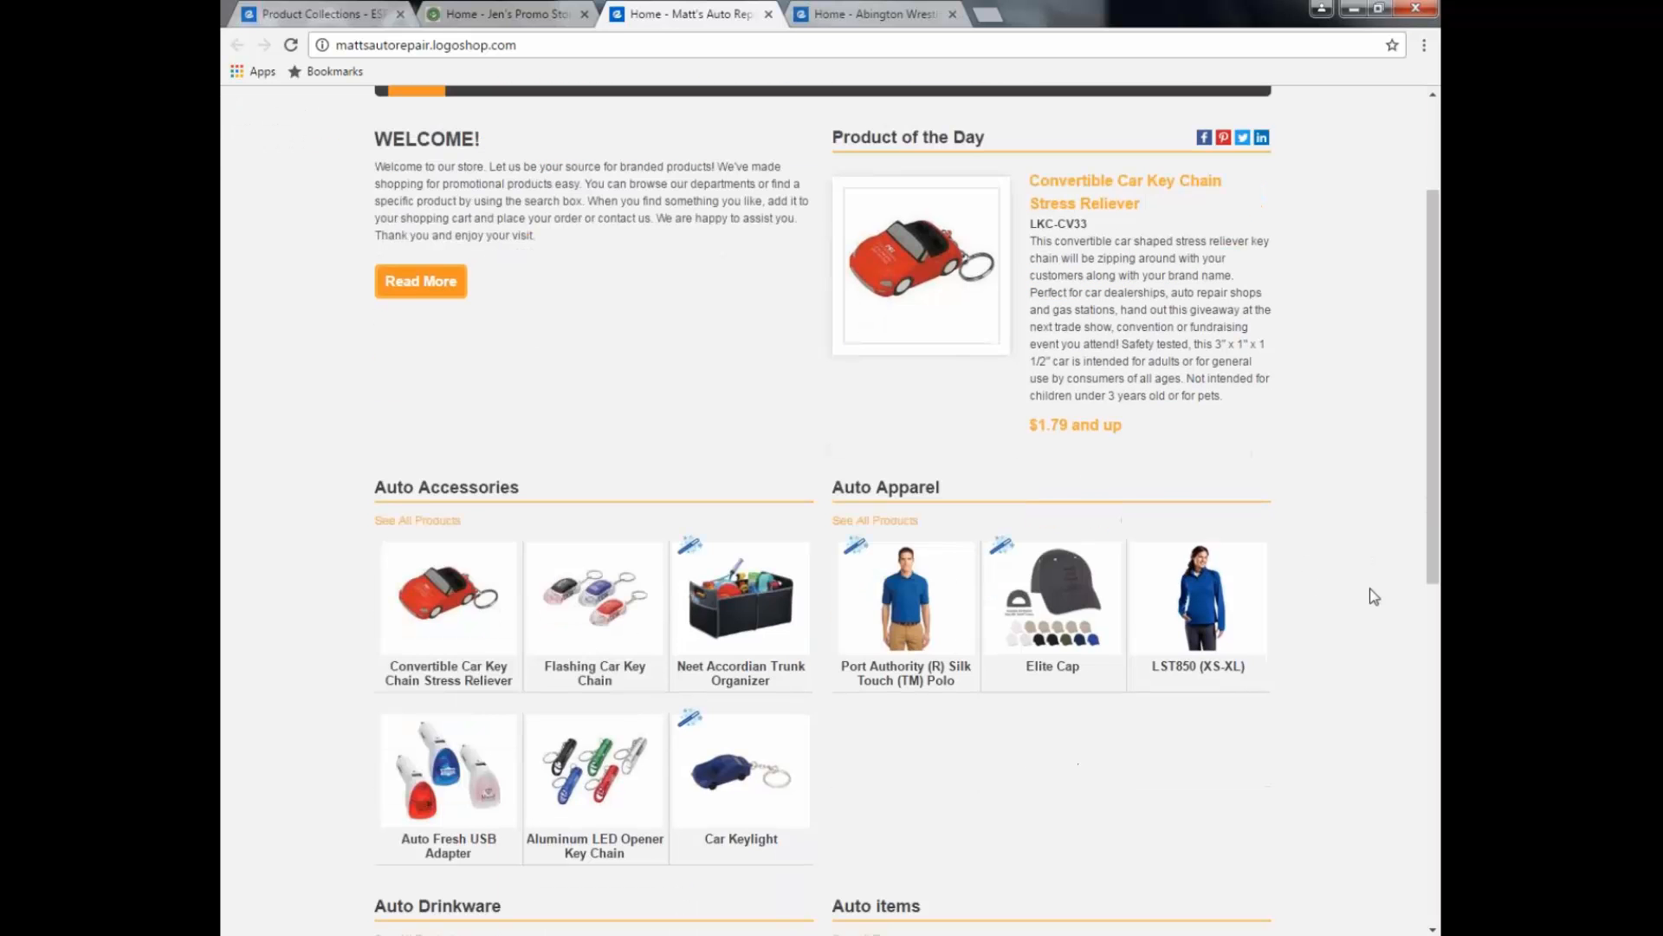
scroll(1374, 596, "down", 1)
scroll(1373, 596, "down", 1)
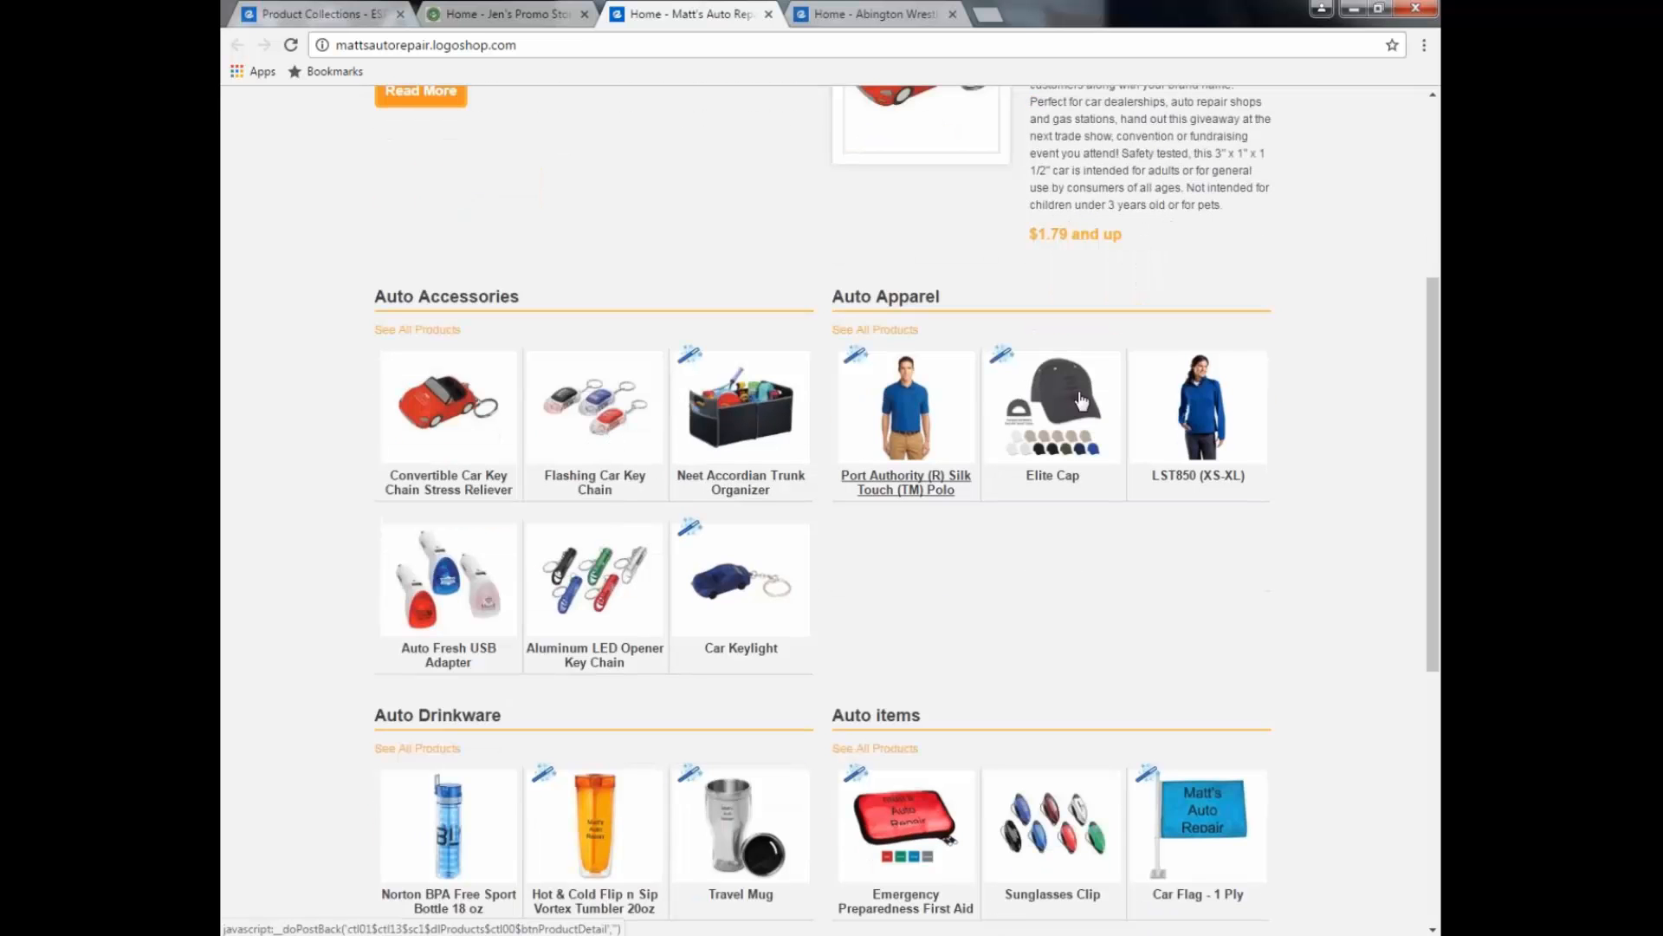
scroll(721, 683, "down", 2)
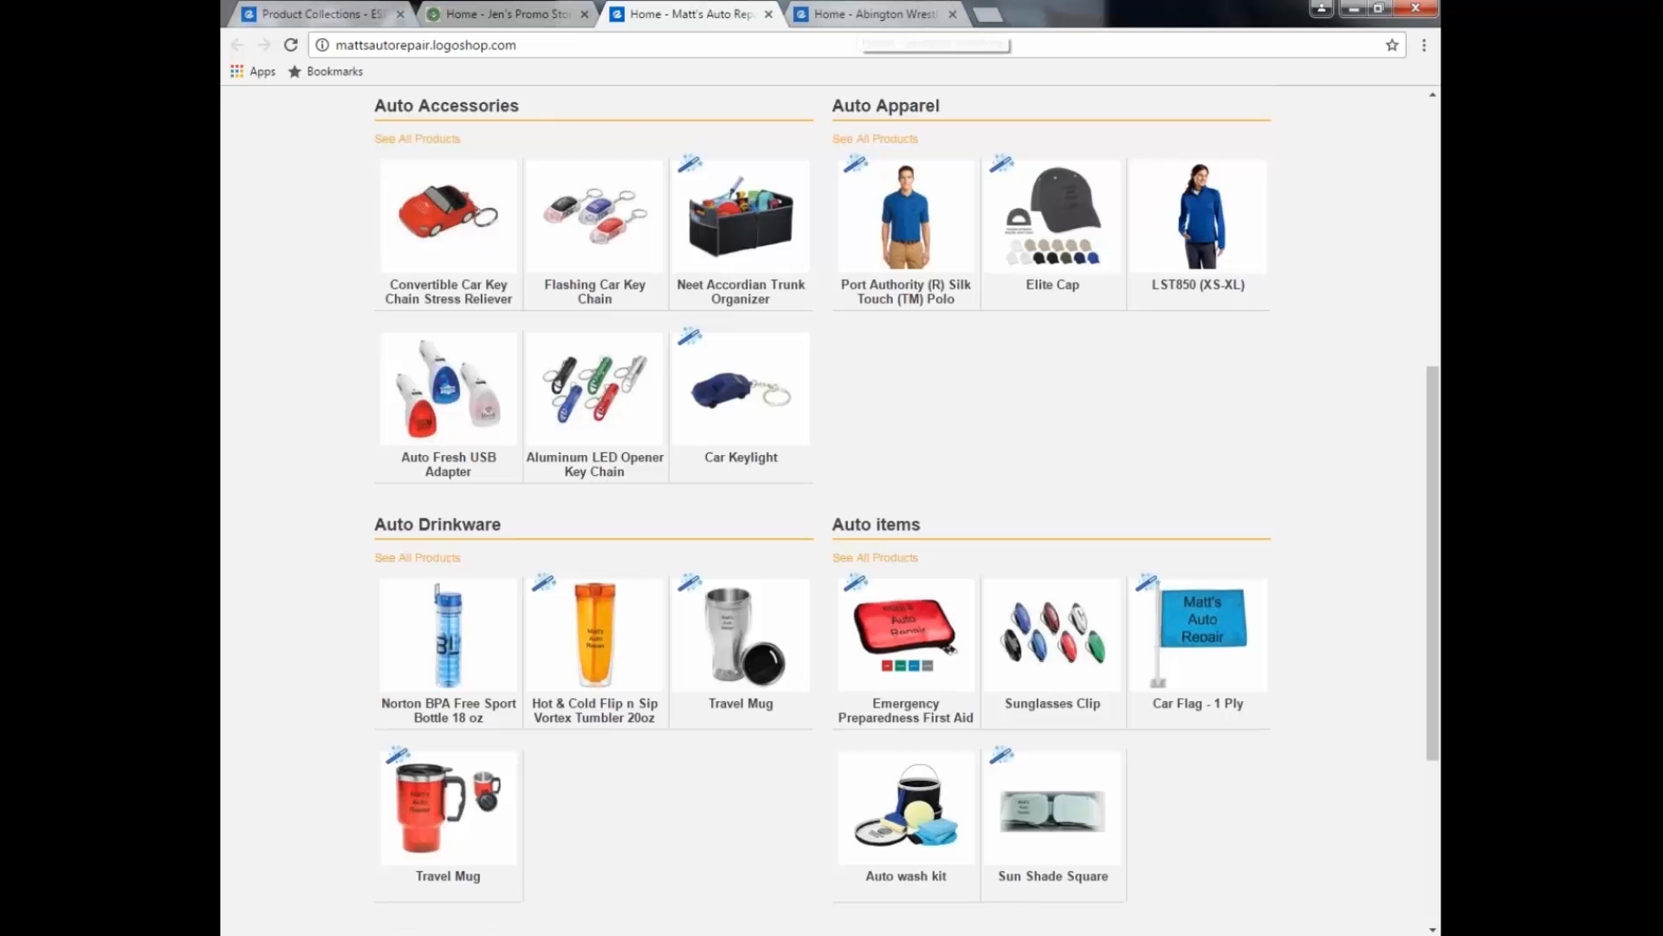
left_click(867, 14)
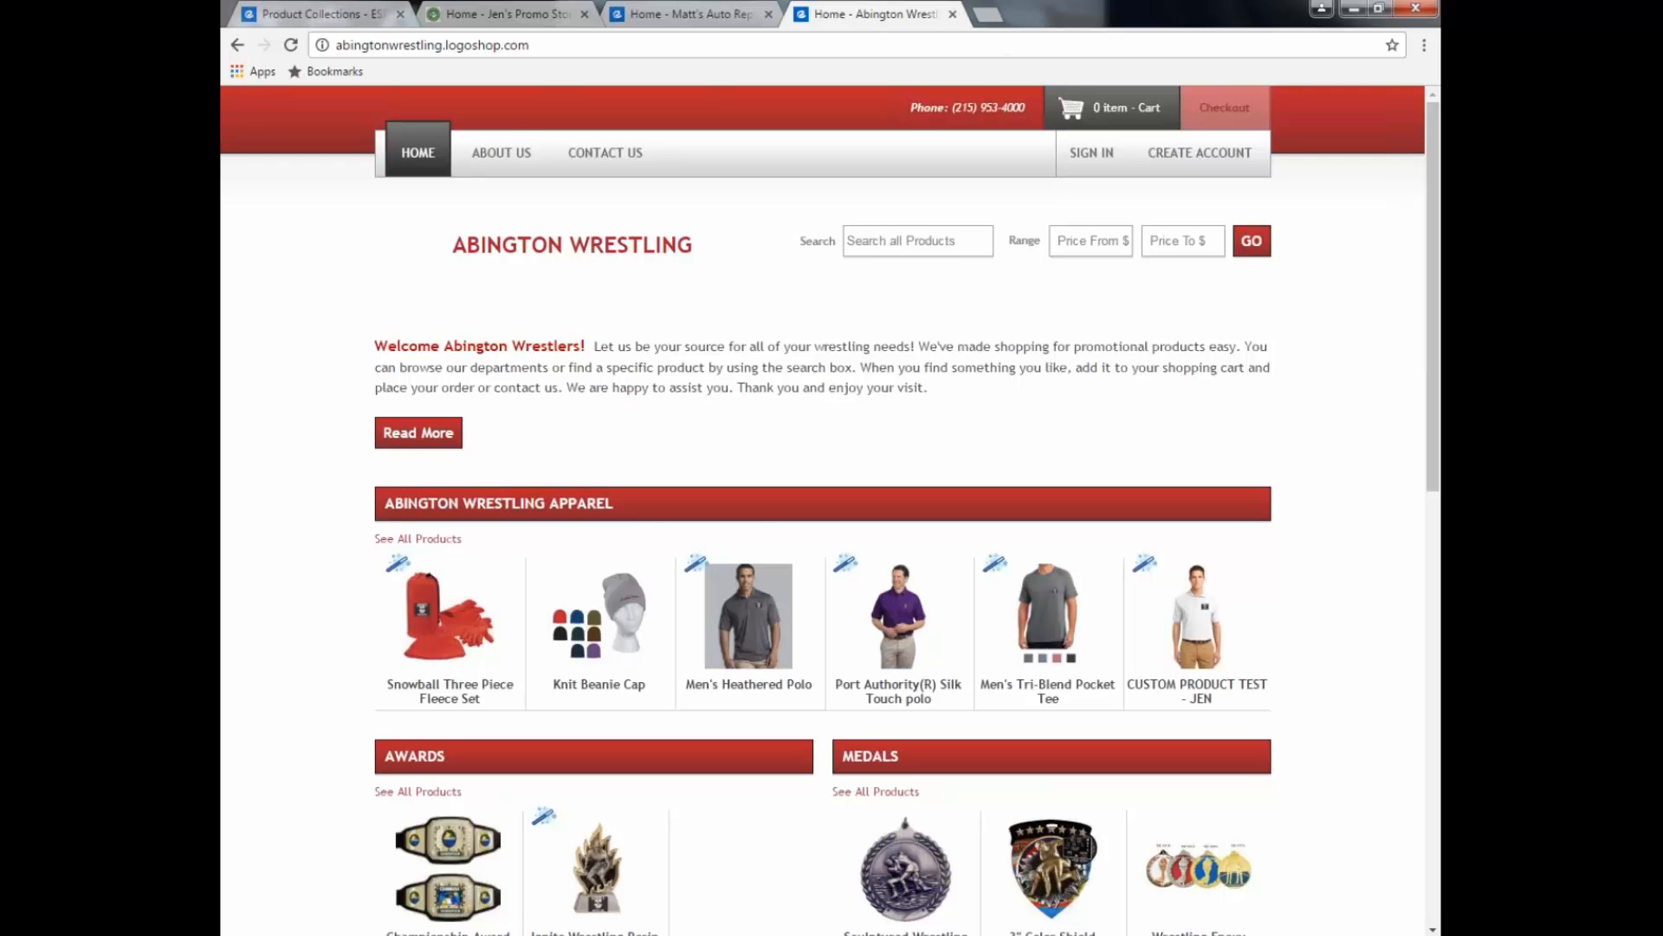
Step: Scroll through Abington Wrestling's Apparel, Awards and Medals collections, then return to Product Collections setup
scroll(832, 468, "down", 1)
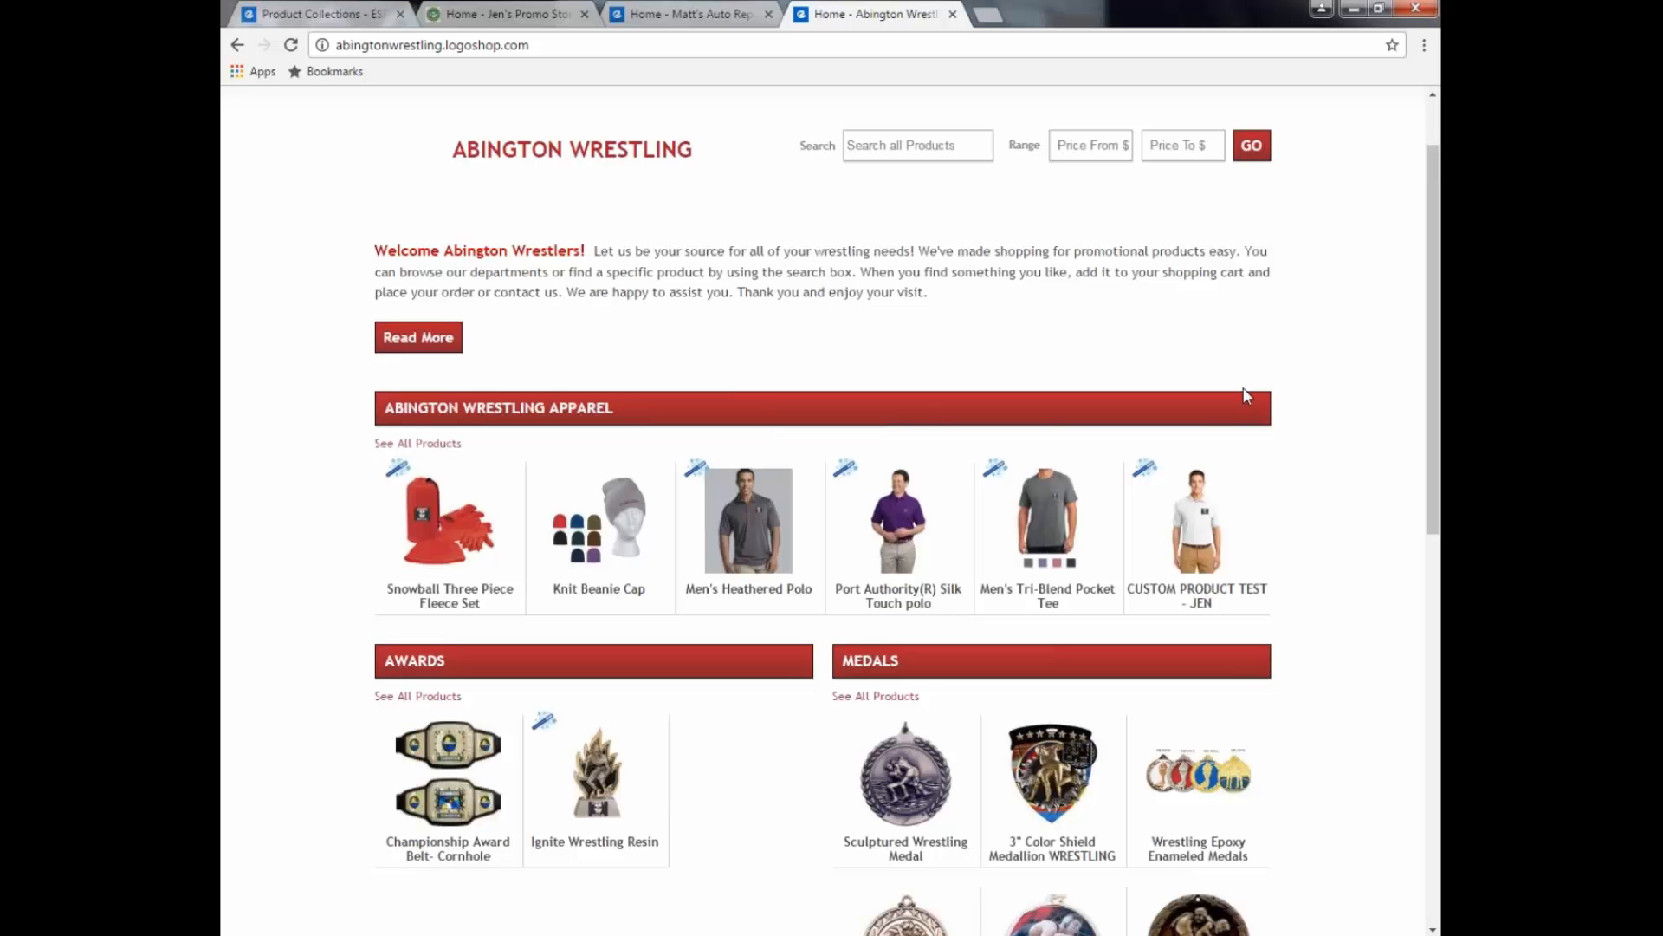
scroll(826, 685, "down", 1)
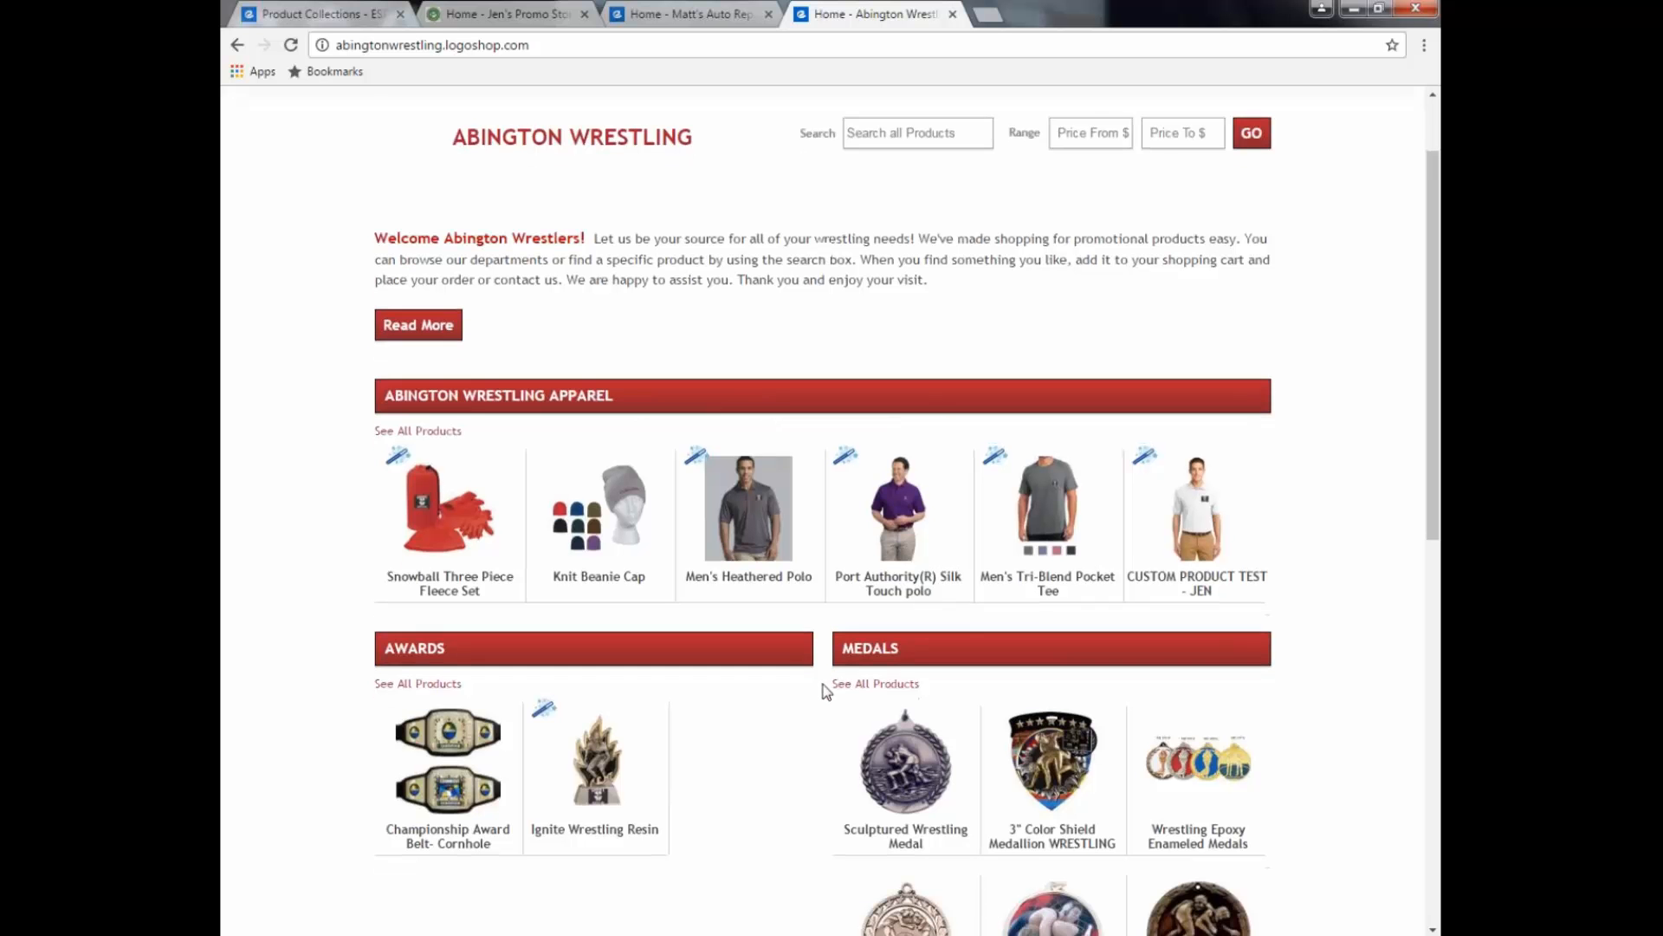
scroll(826, 690, "down", 1)
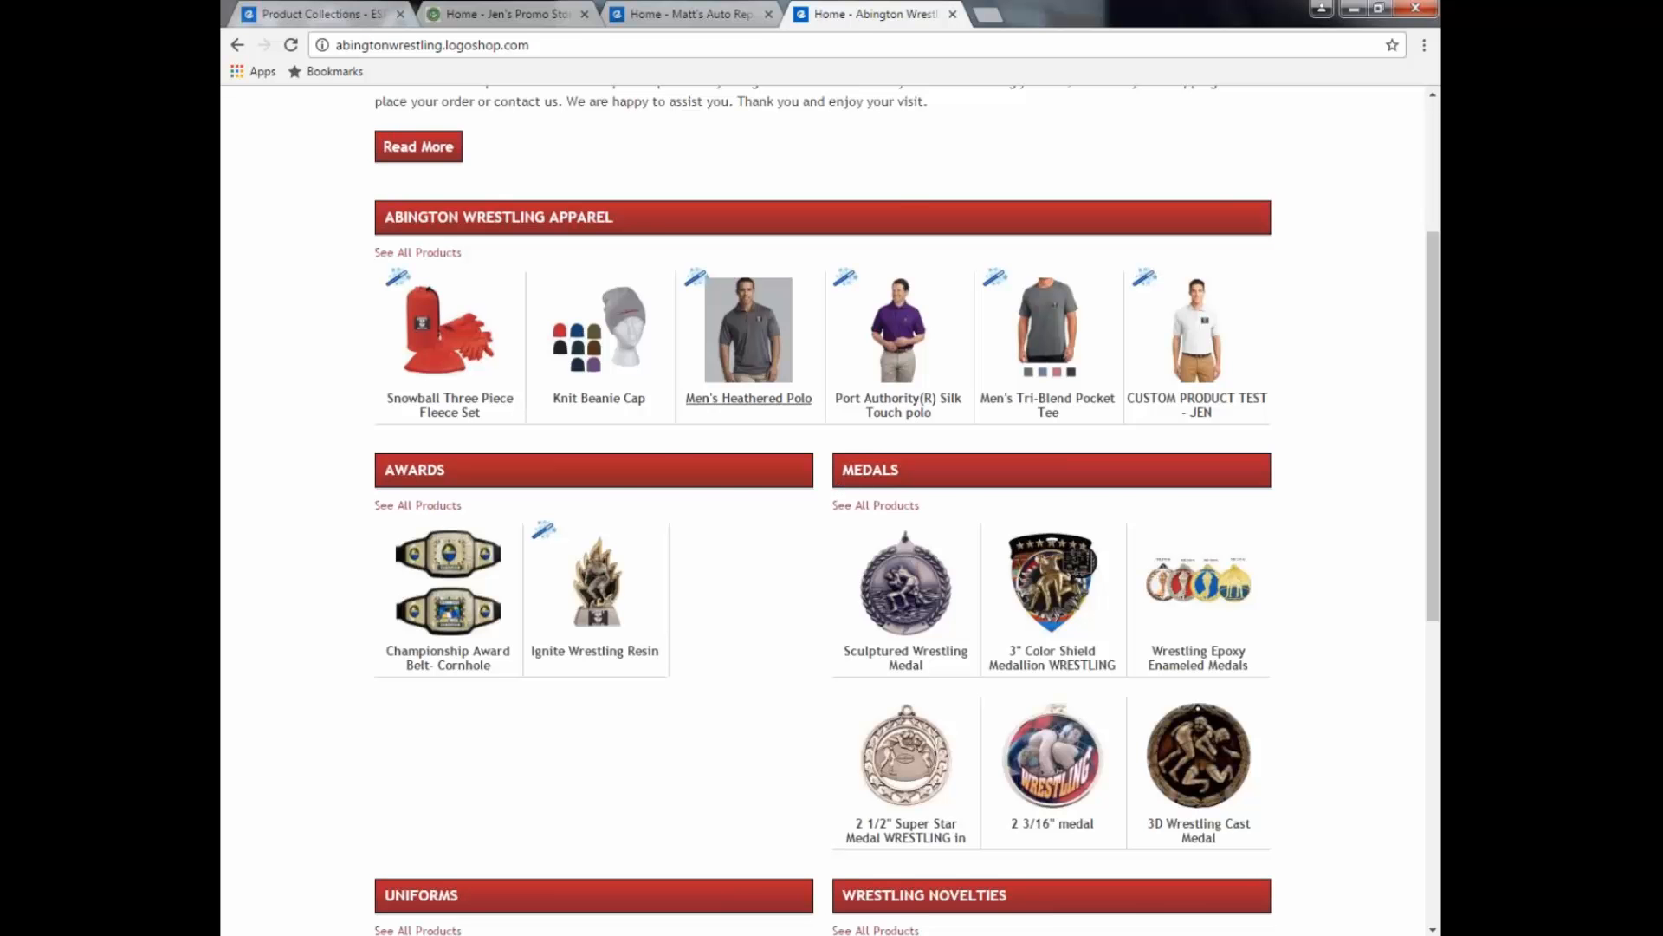
left_click(355, 21)
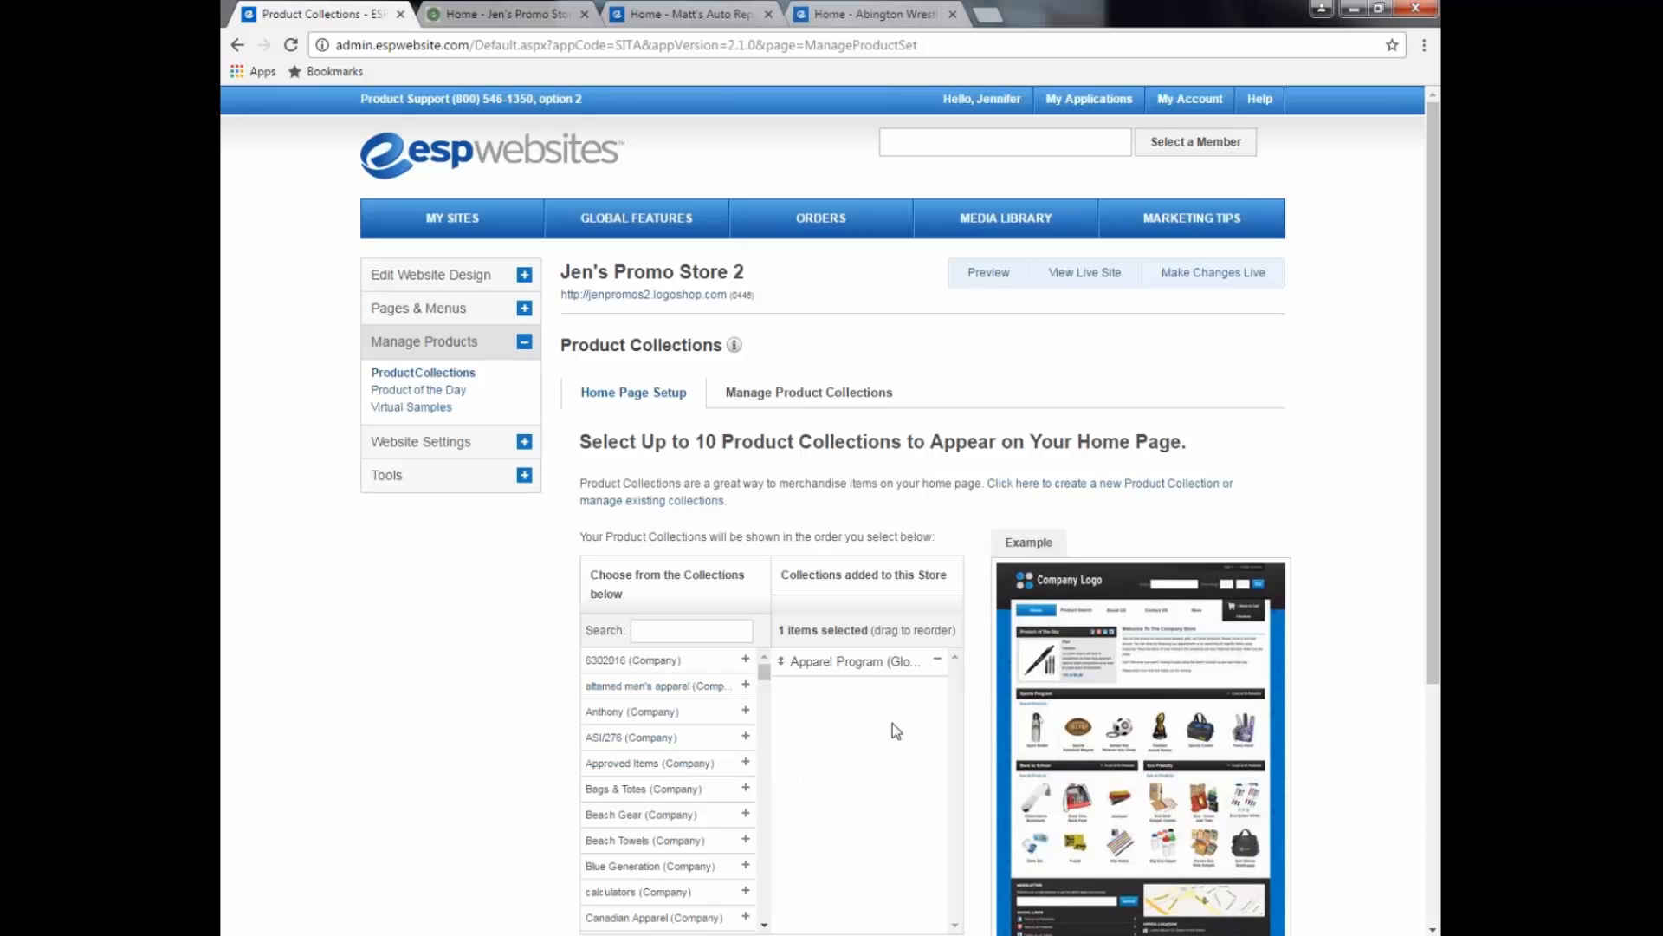
Step: Switch to Manage Product Collections and bring up the blank Create a New Product Collection form
left_click_drag(1433, 604, 1434, 651)
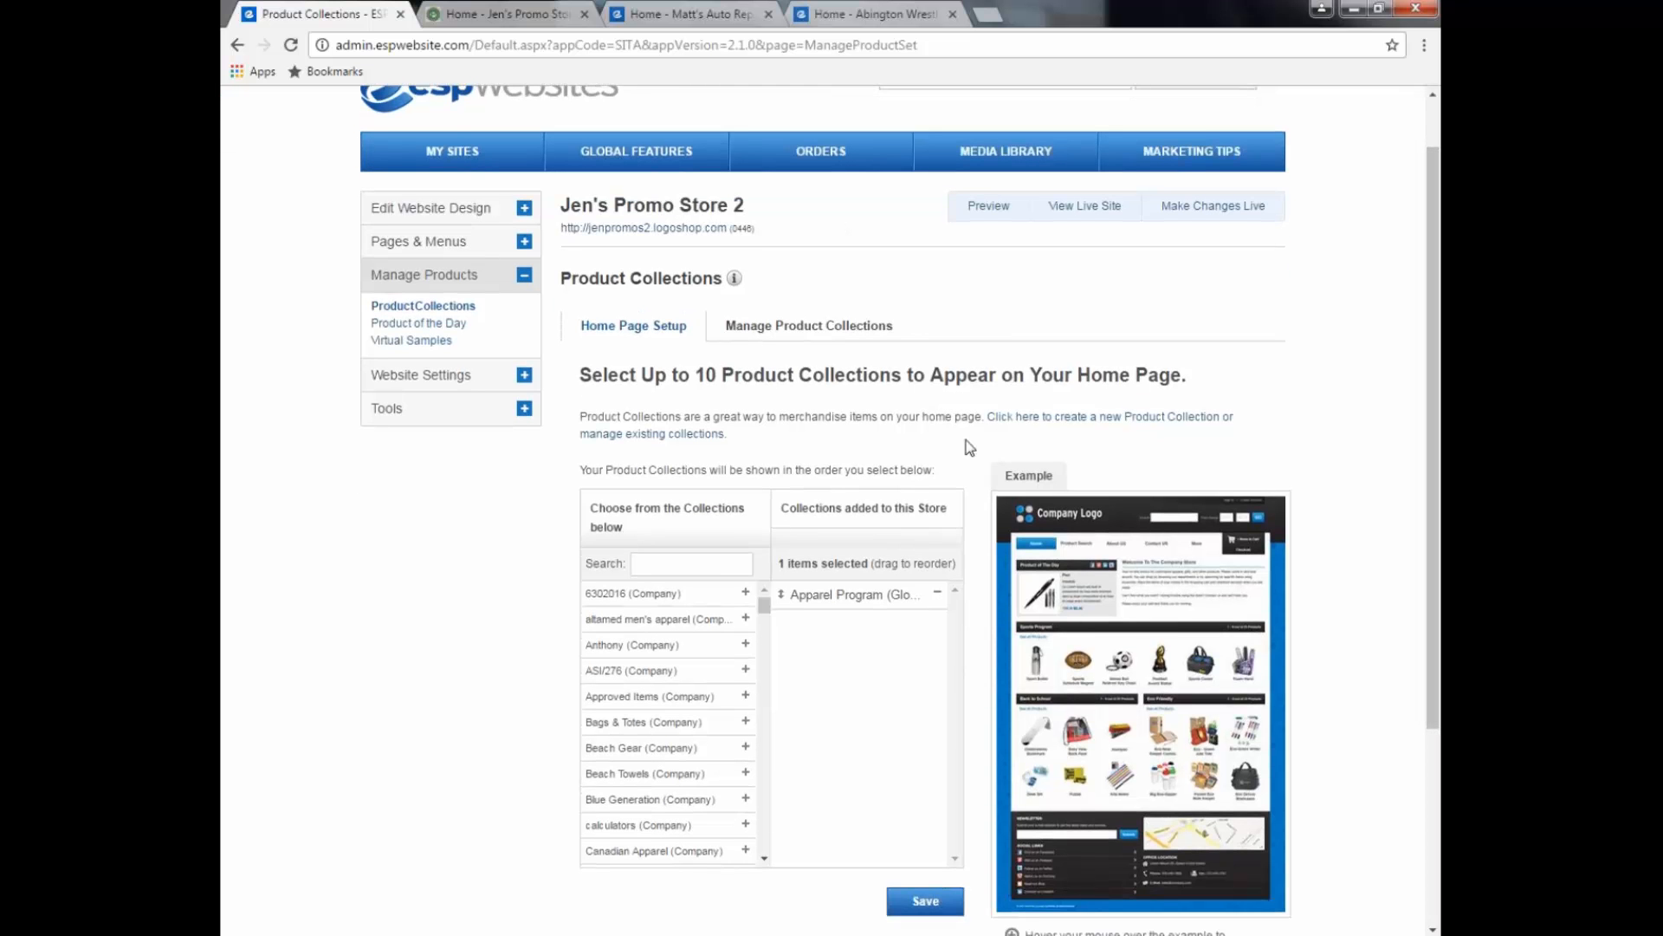
left_click(784, 335)
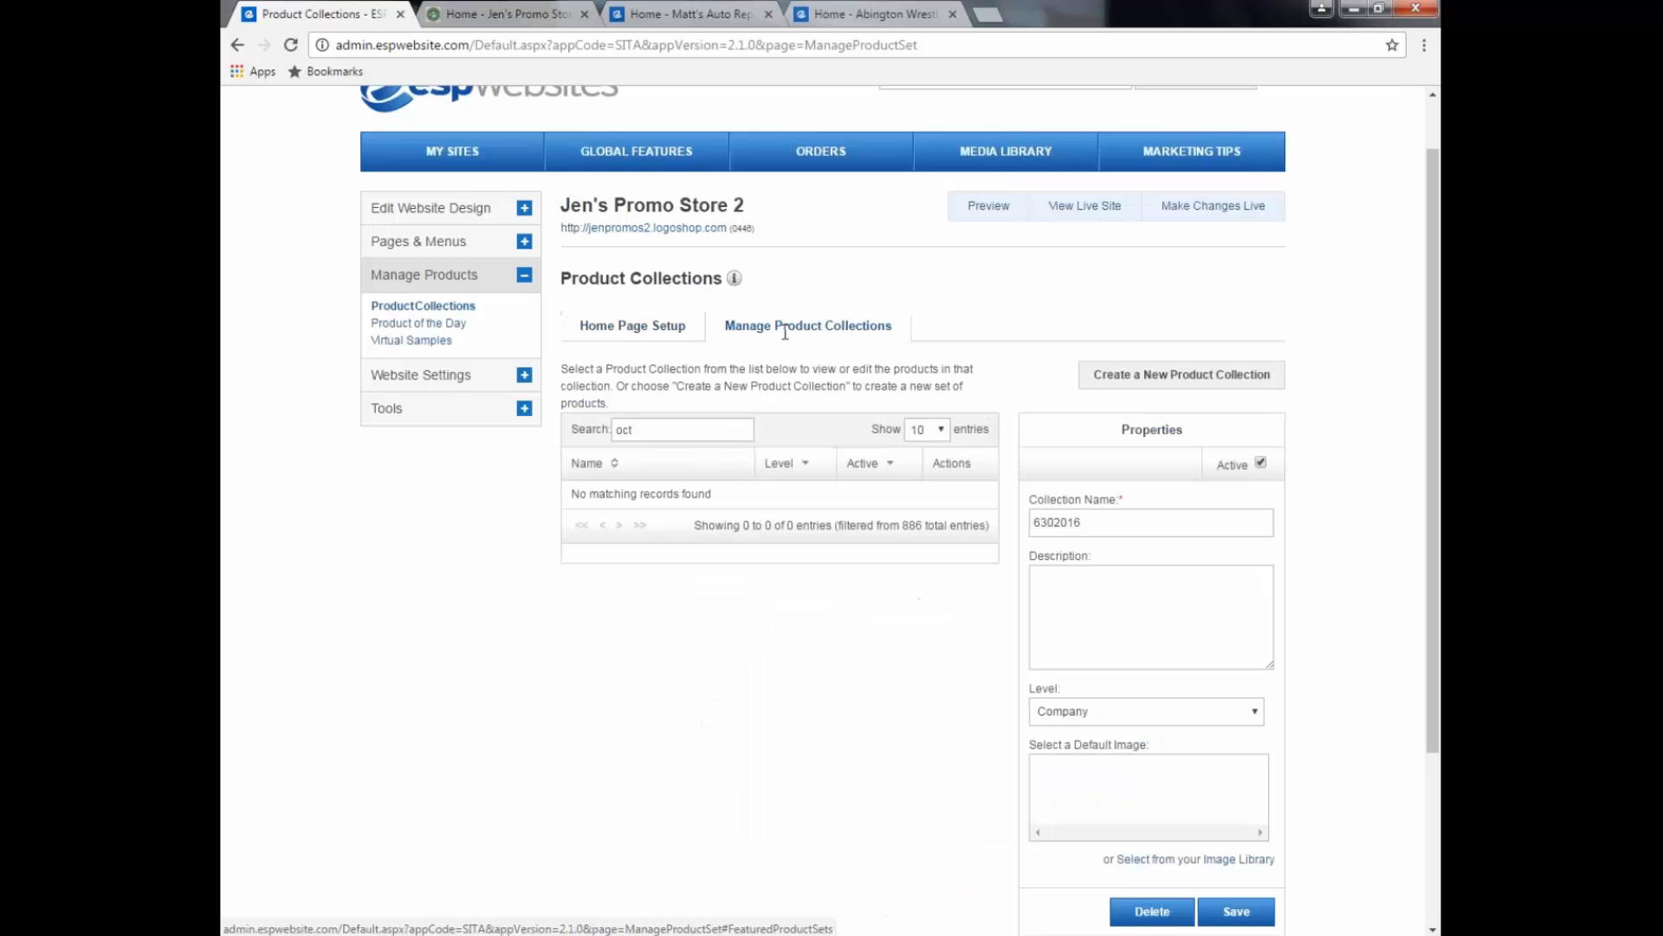
left_click(1145, 387)
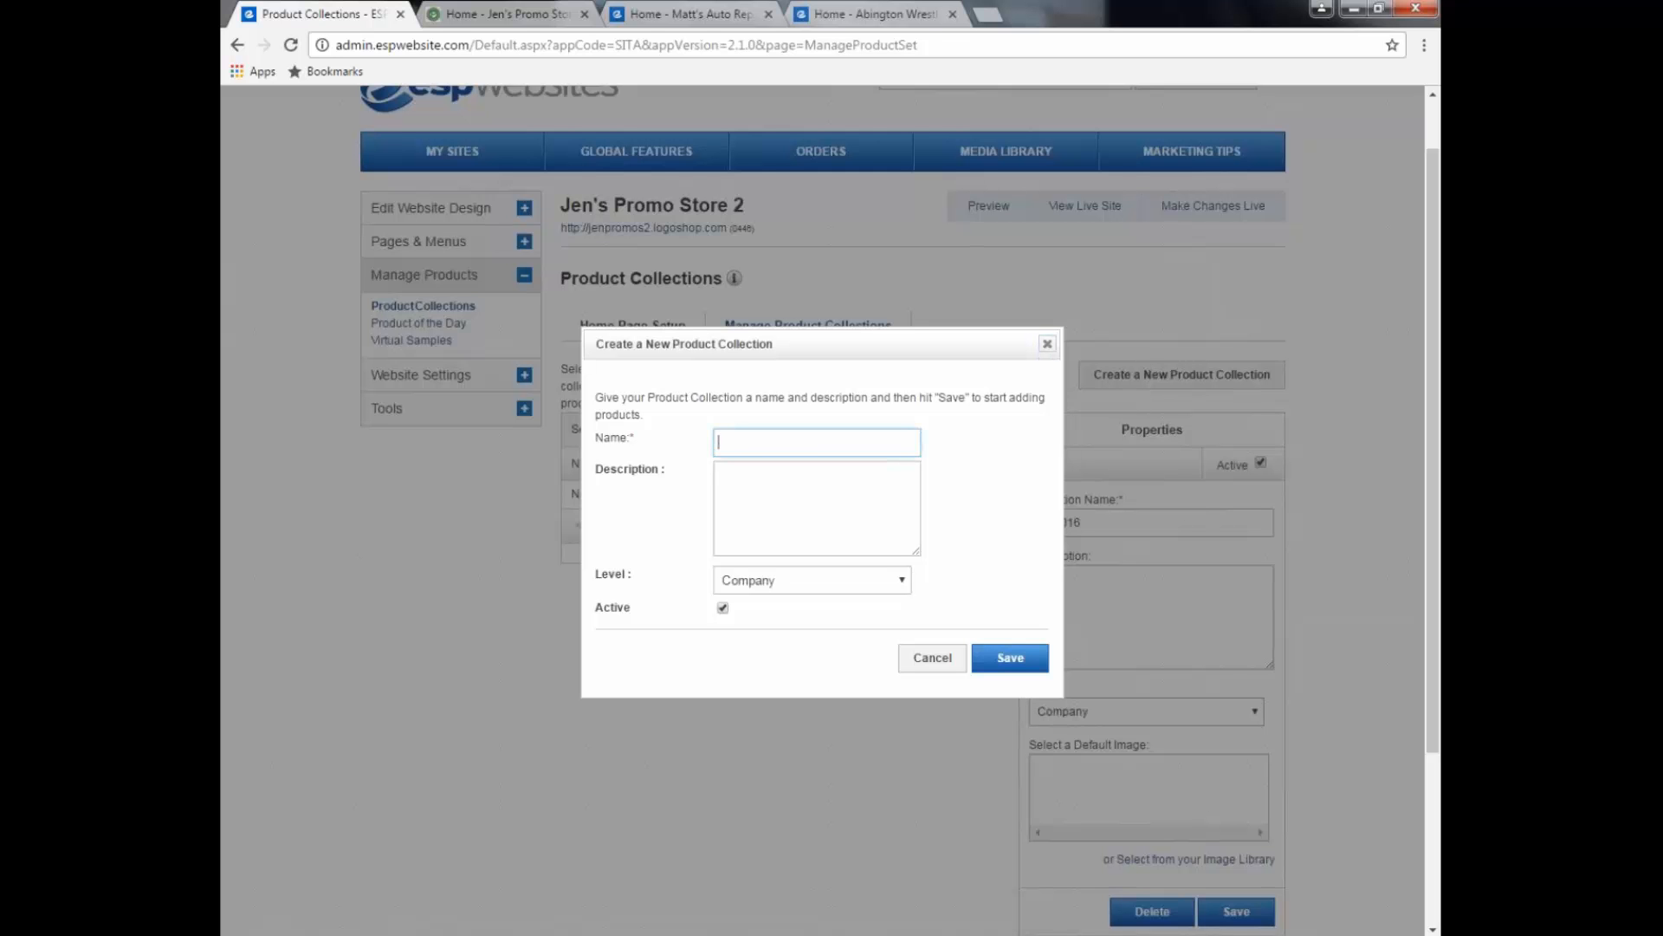
Step: Type 'Oct 20th Triaining' as the collection name, glance at Matt's Auto Repair, then go to Description
type("Oct 20th Triaining")
left_click(684, 14)
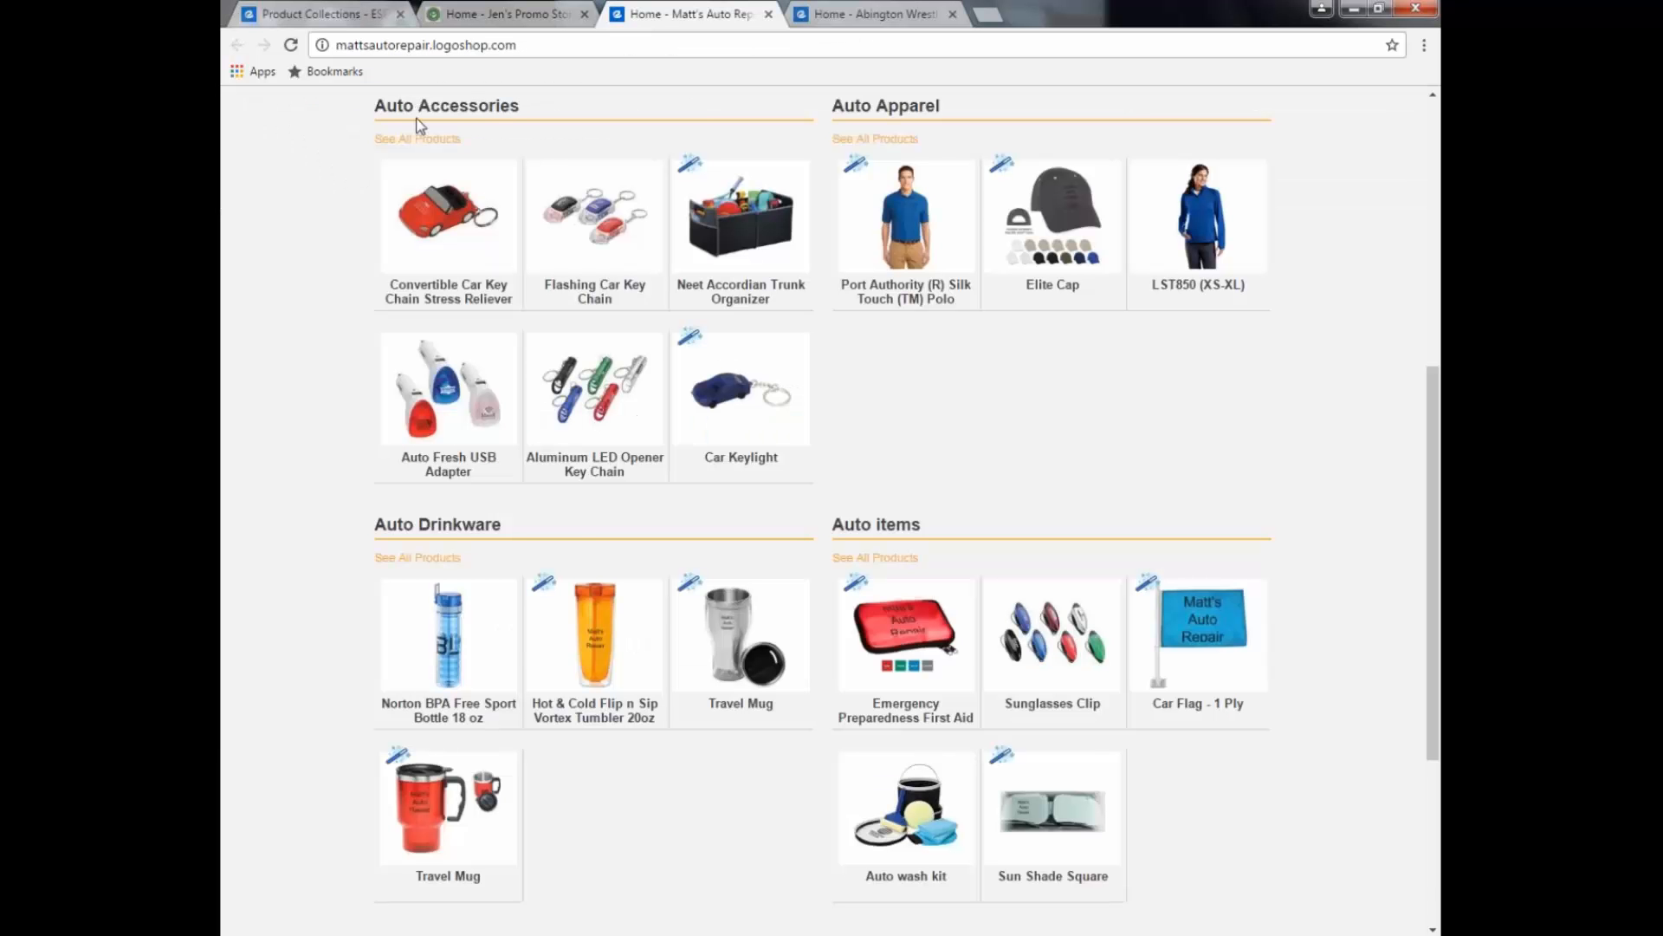
left_click(352, 15)
left_click(836, 503)
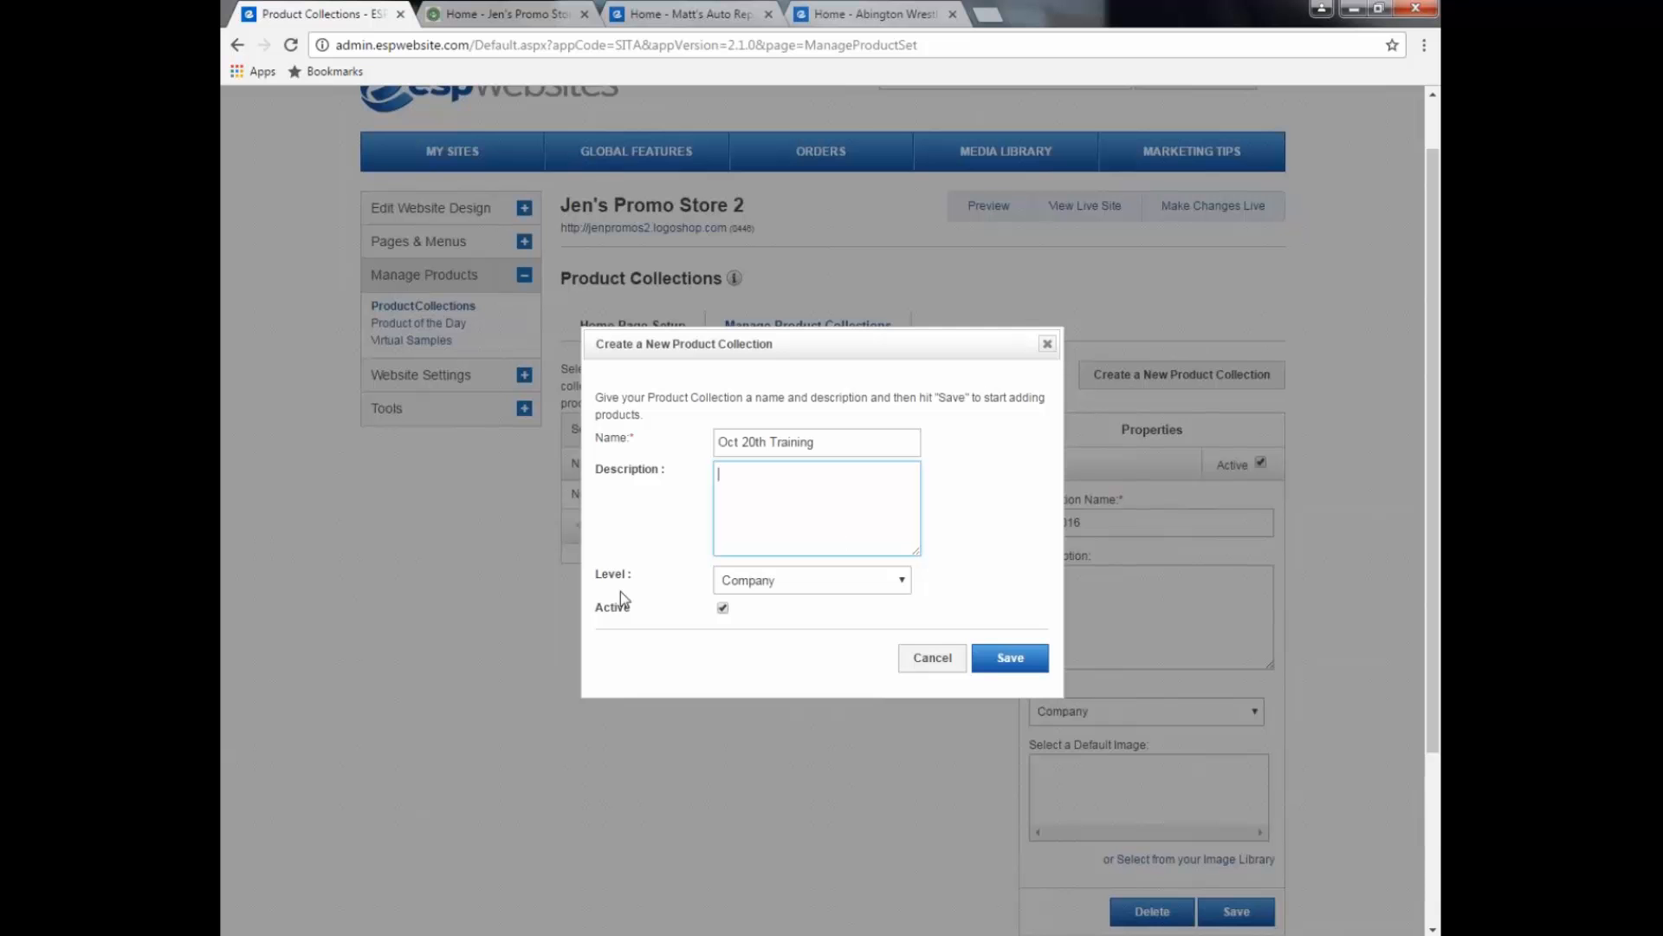
Step: Keep the collection level at Company and save the Oct 20th Training collection
left_click(904, 587)
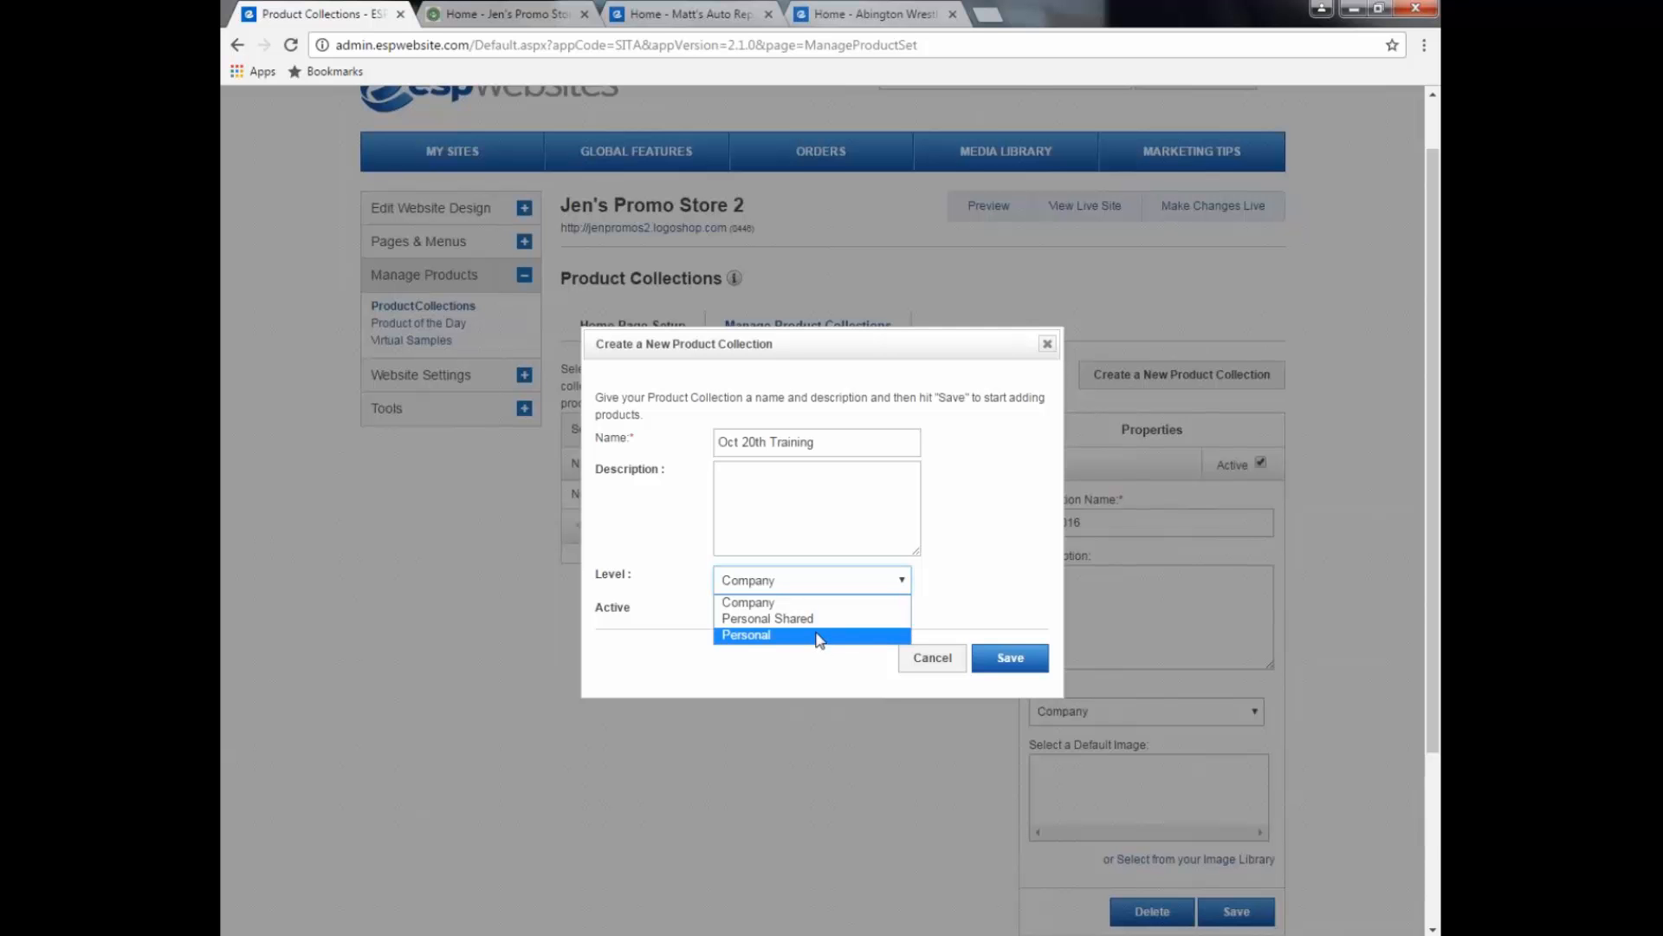
left_click(966, 592)
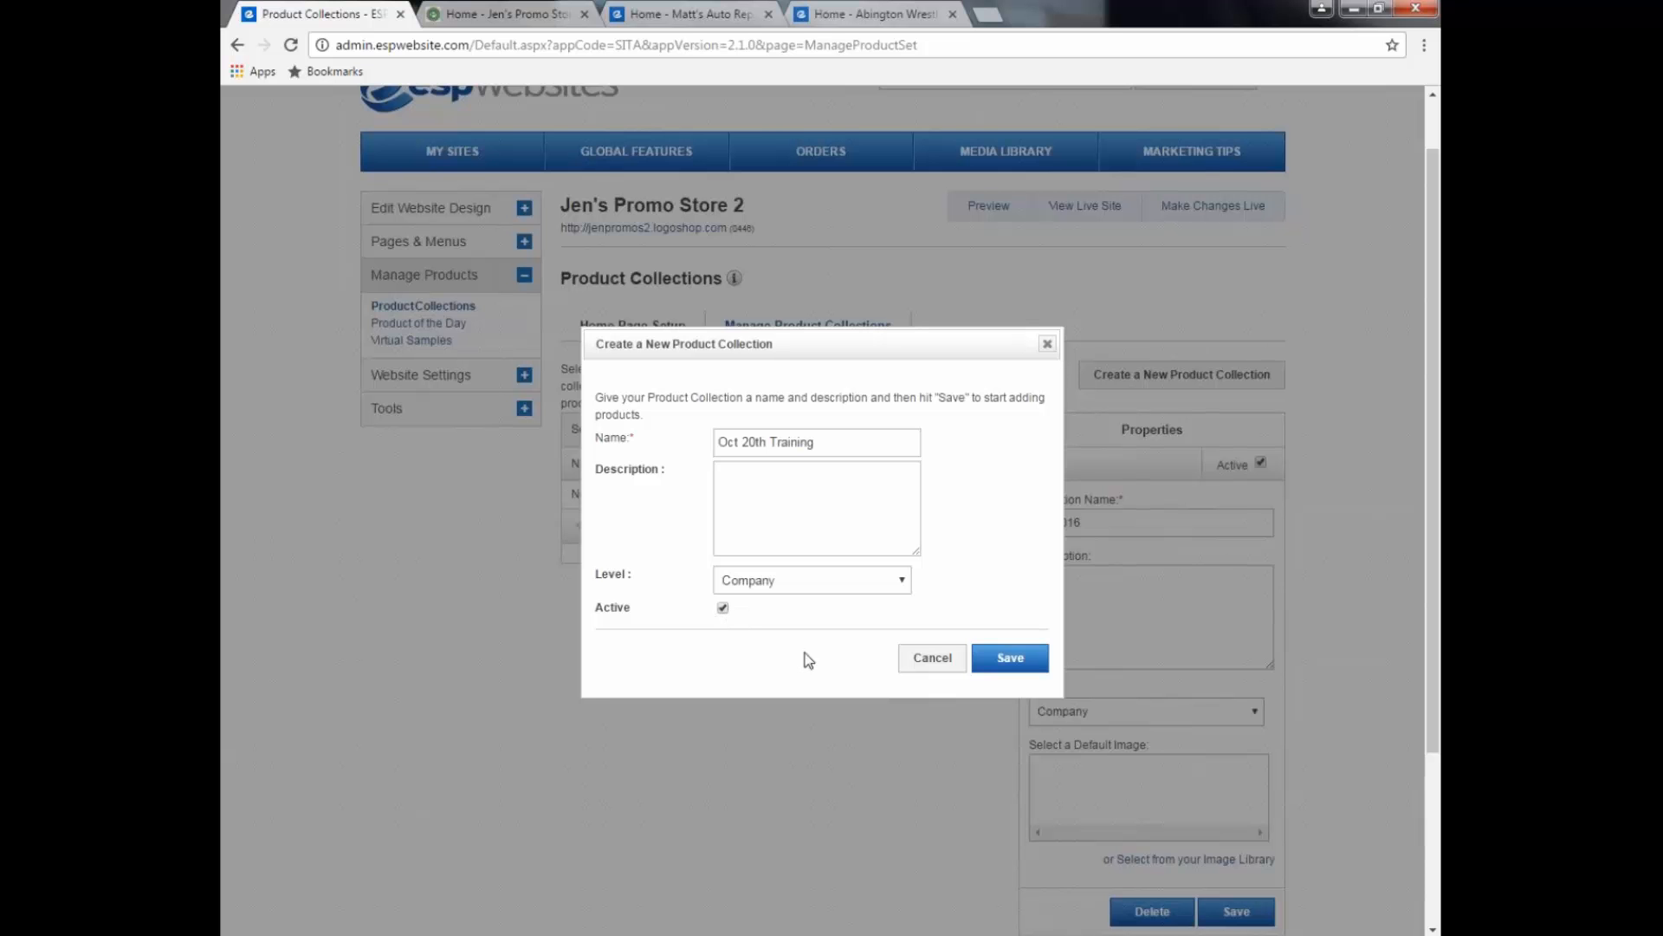
left_click(1008, 658)
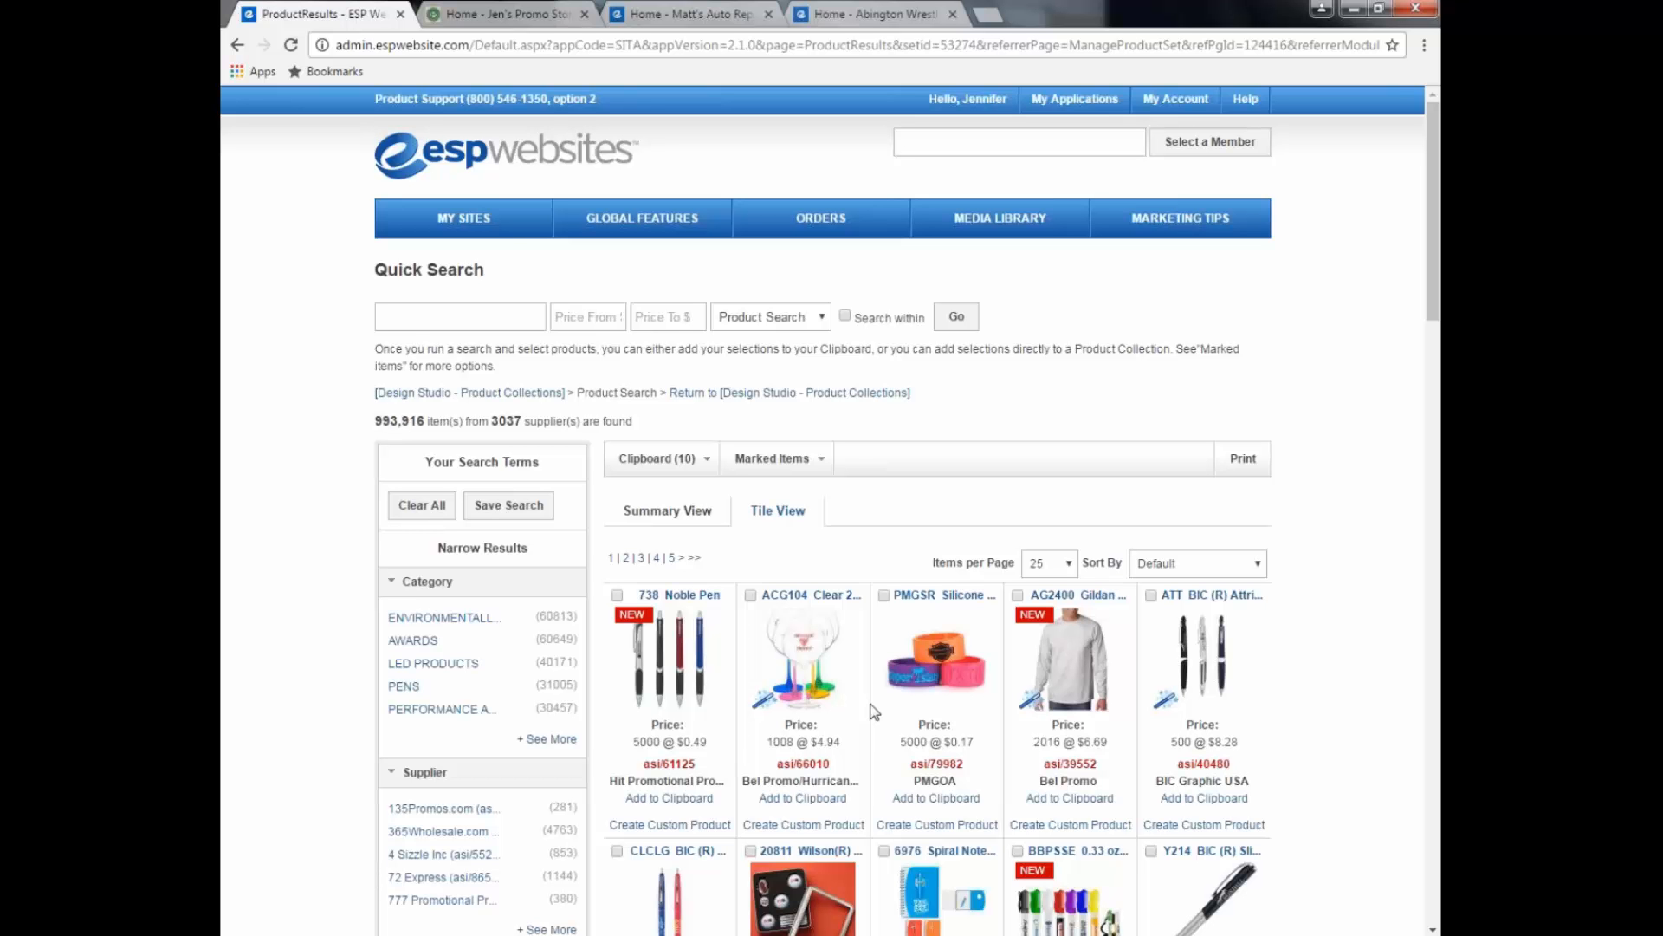
Step: Search products for 125724, then run a Search-within search for AWK500
left_click(506, 326)
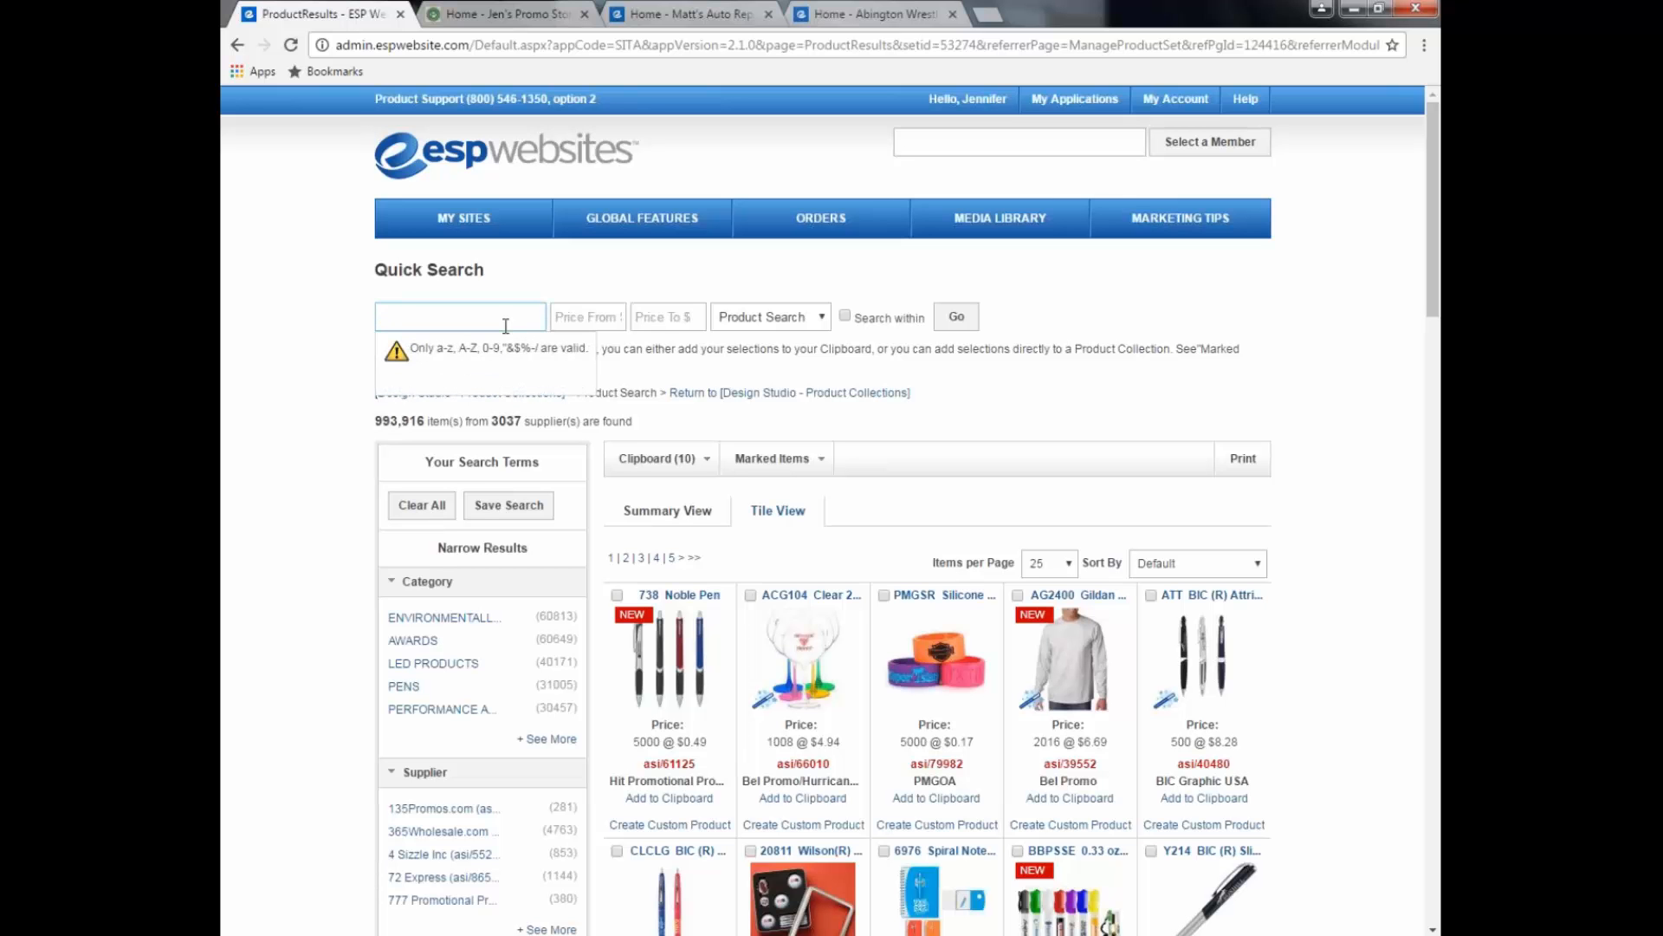
type("125724")
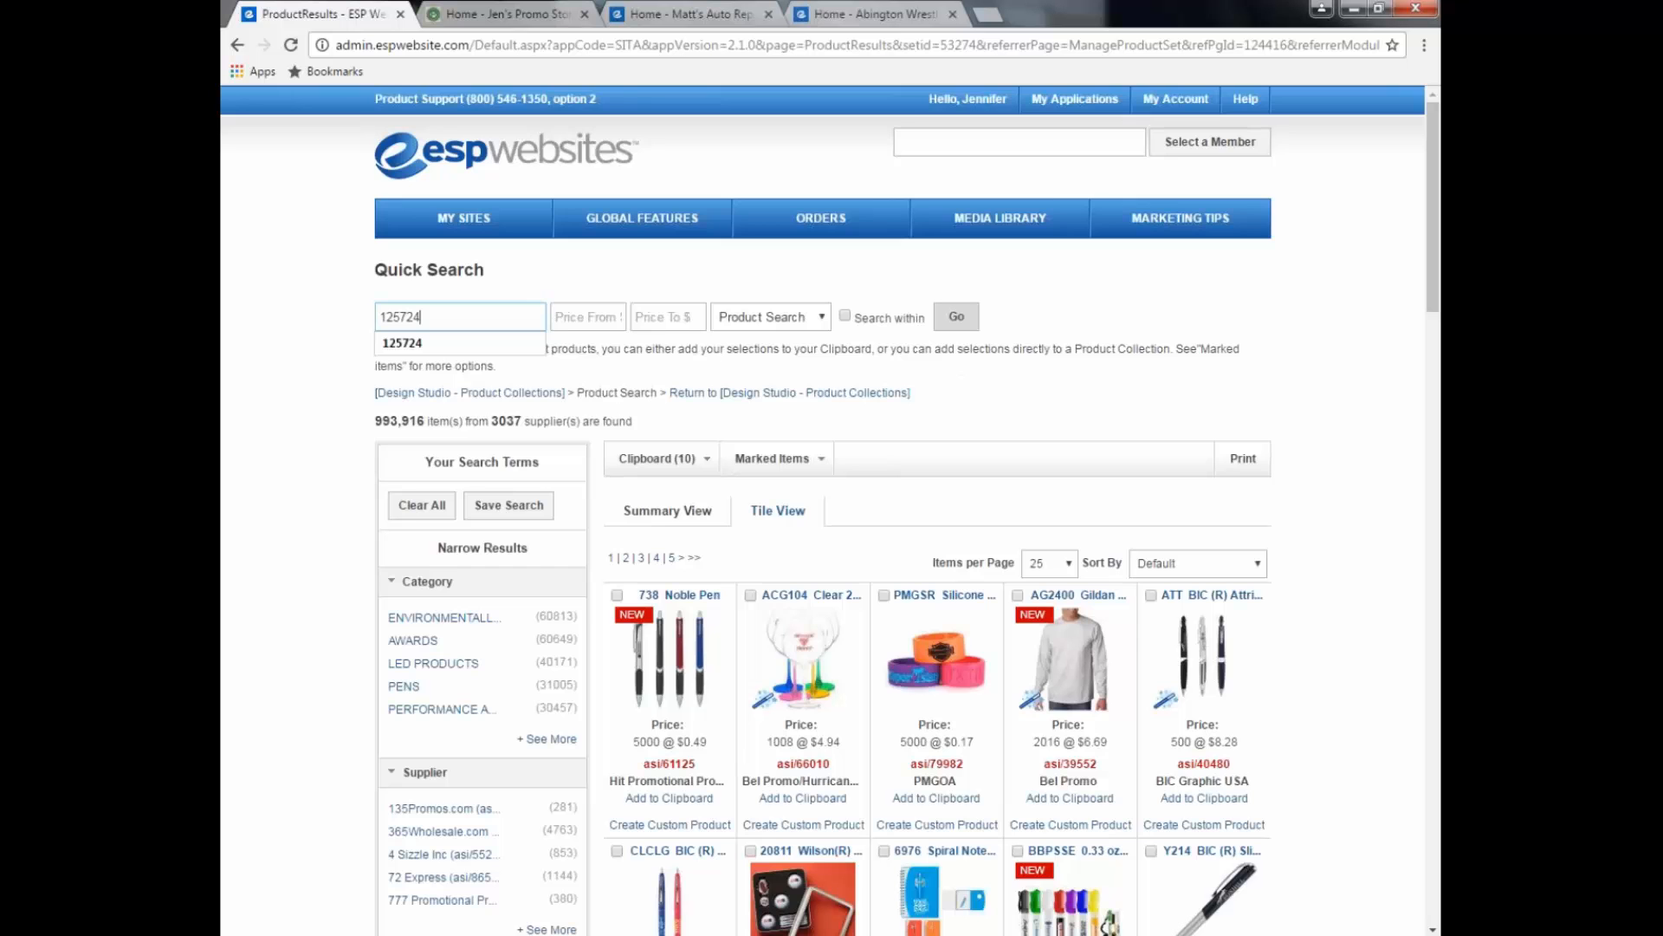
left_click(957, 318)
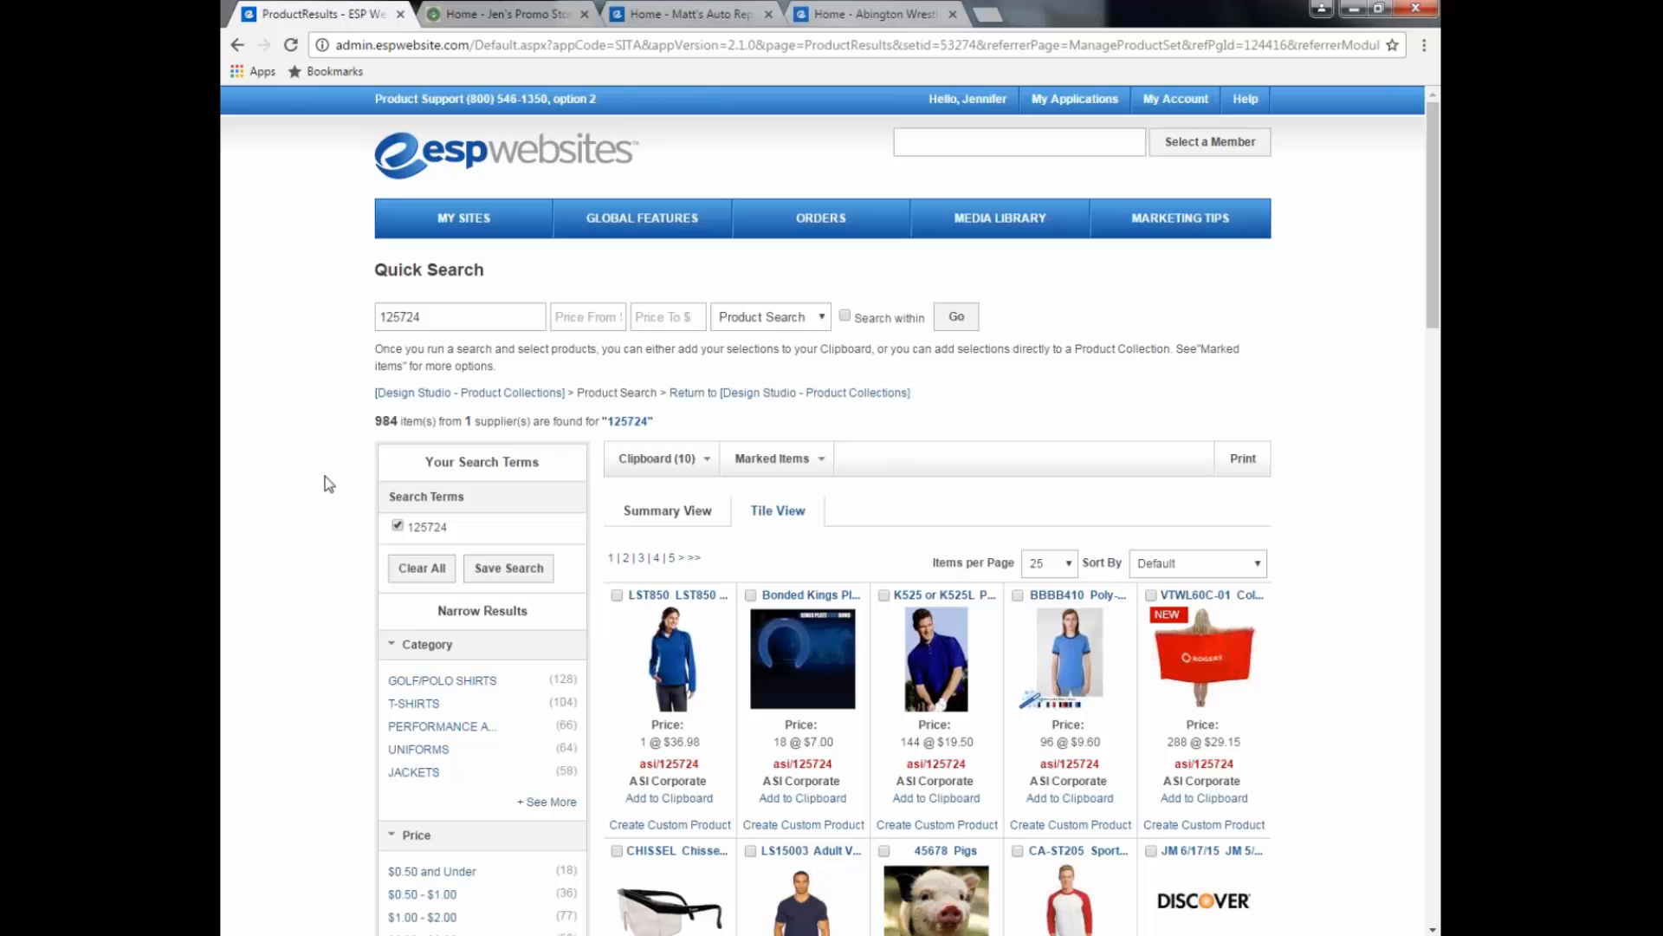
left_click_drag(1434, 324, 1434, 356)
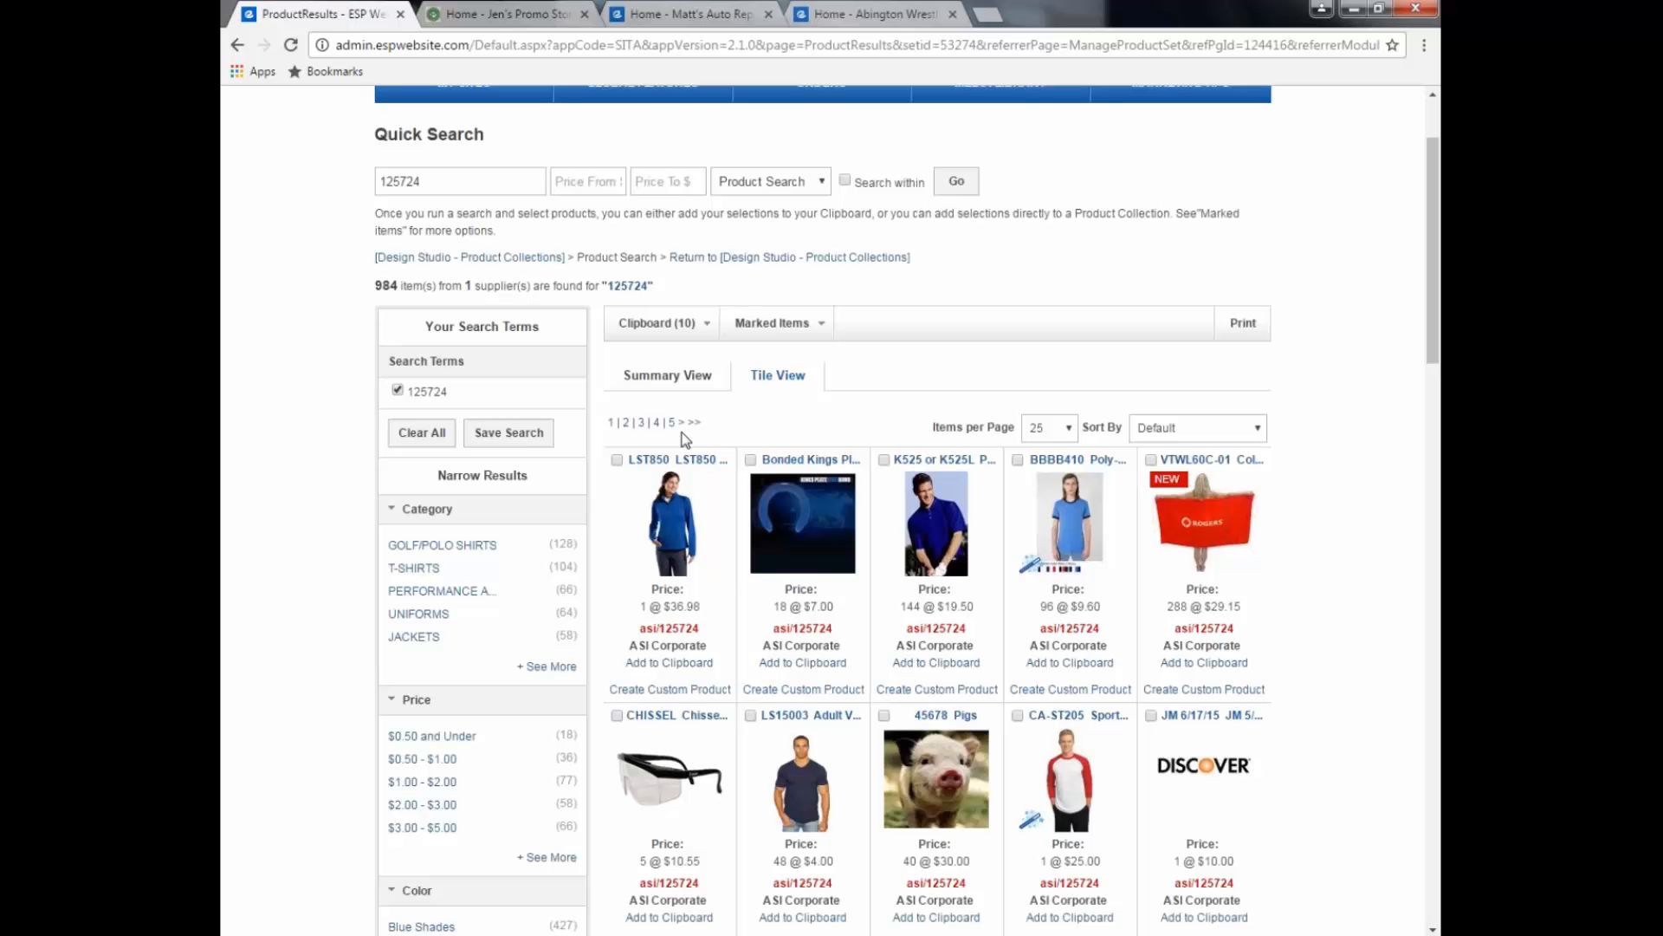
double_click(407, 181)
key("BackSpace")
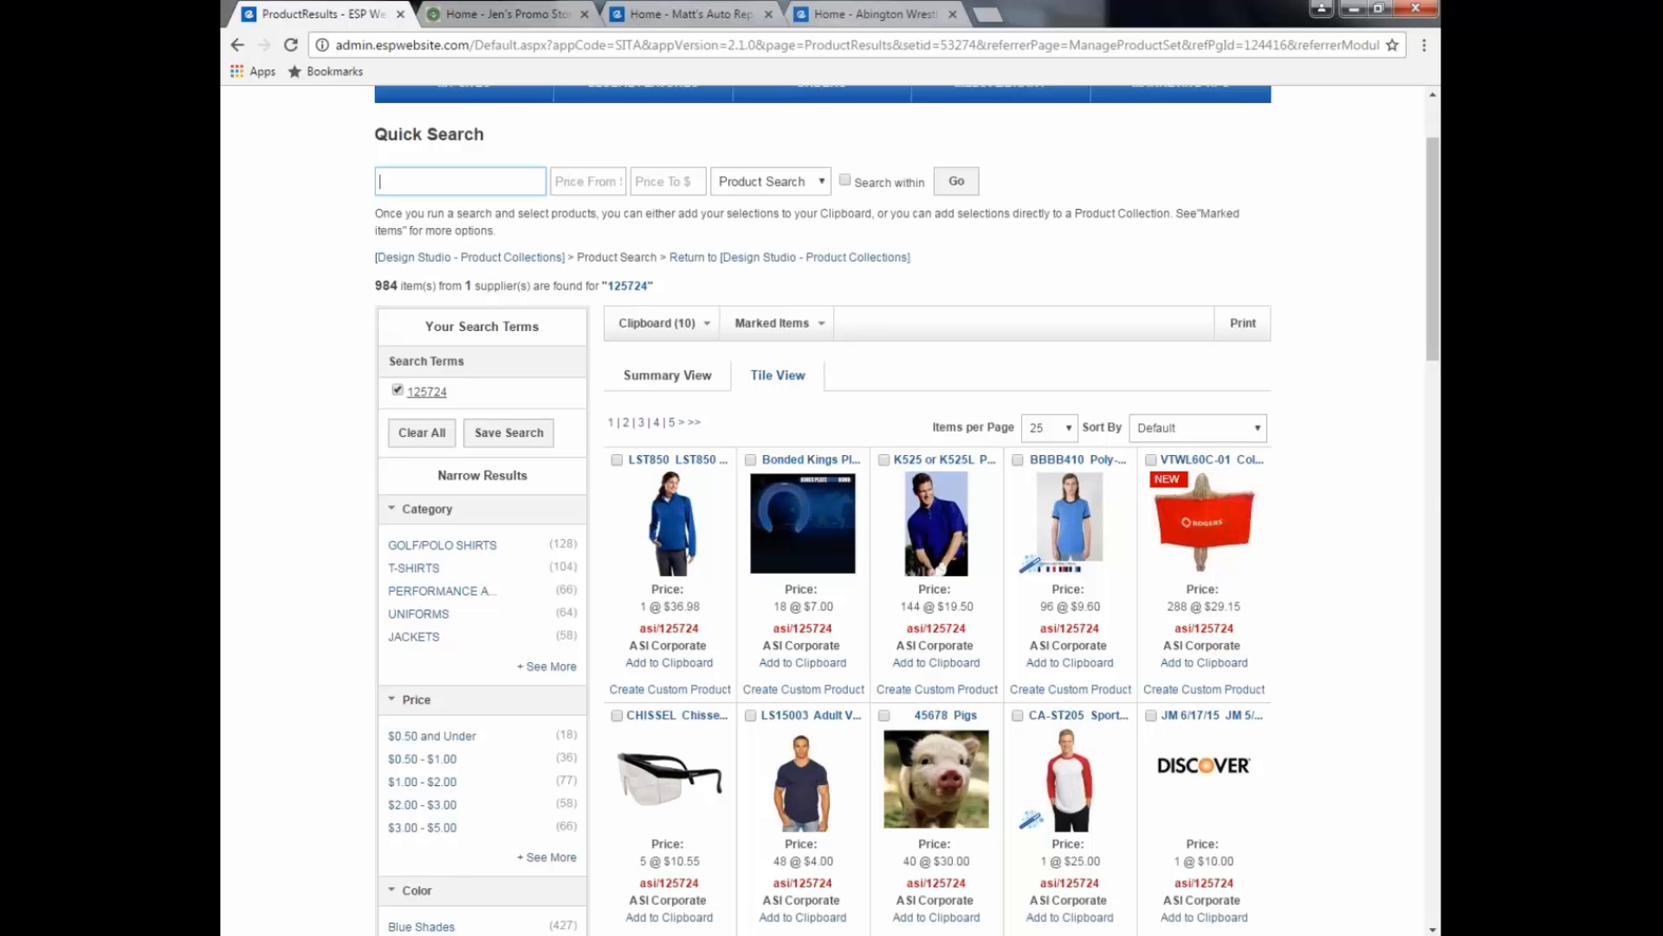
left_click(845, 180)
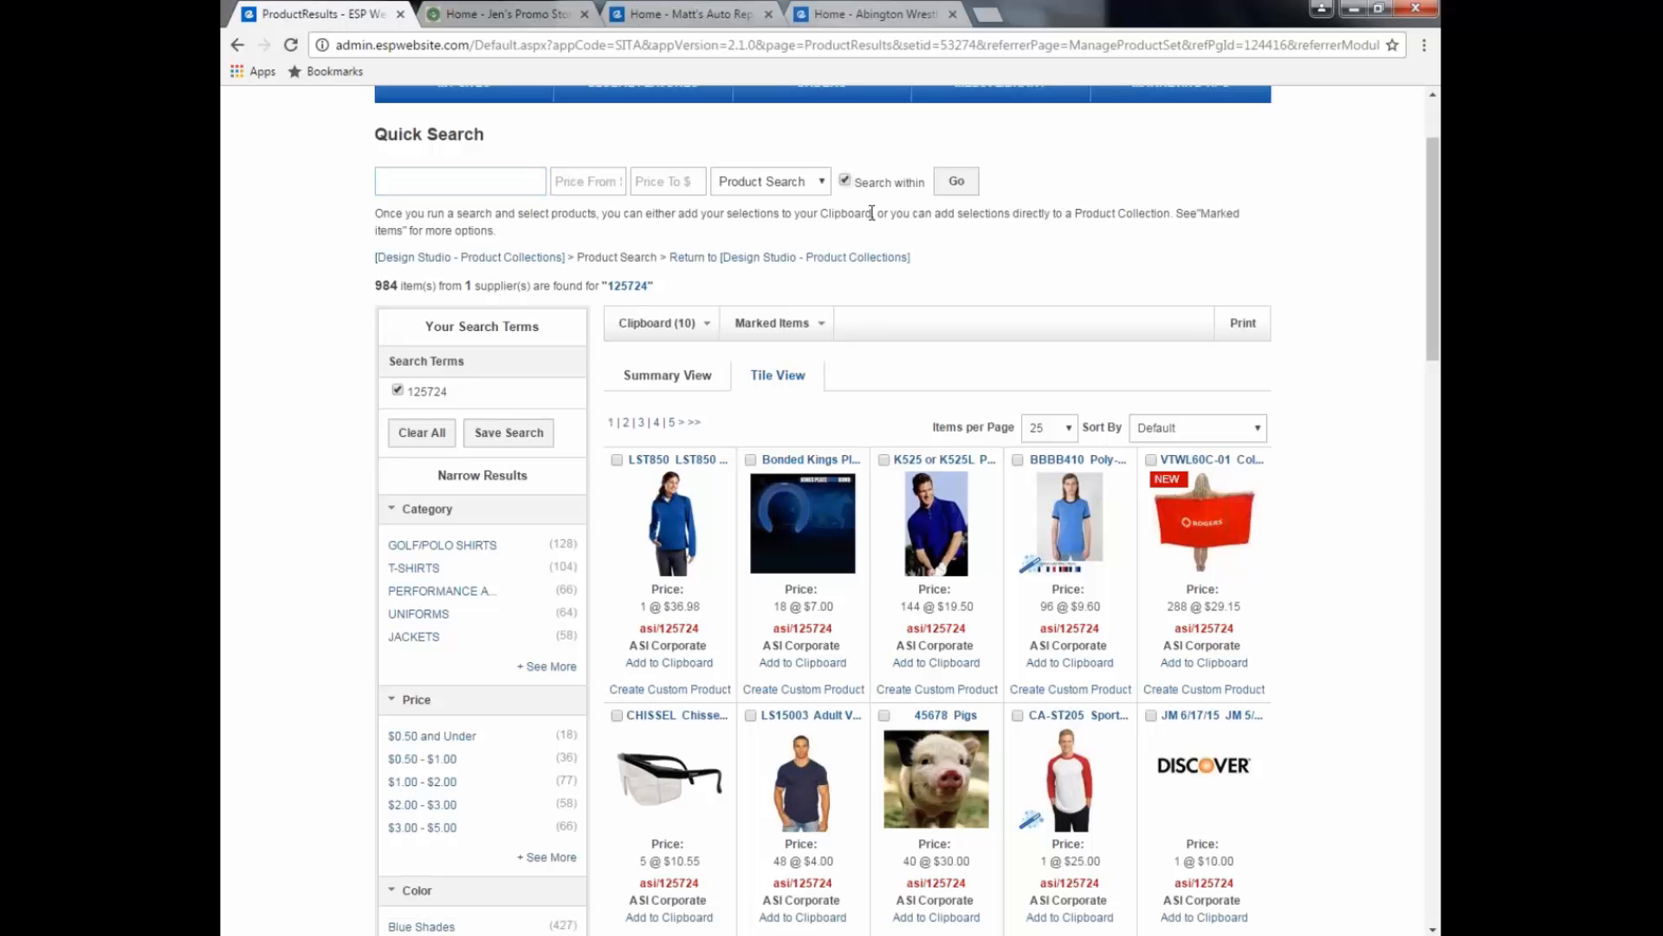
left_click(446, 181)
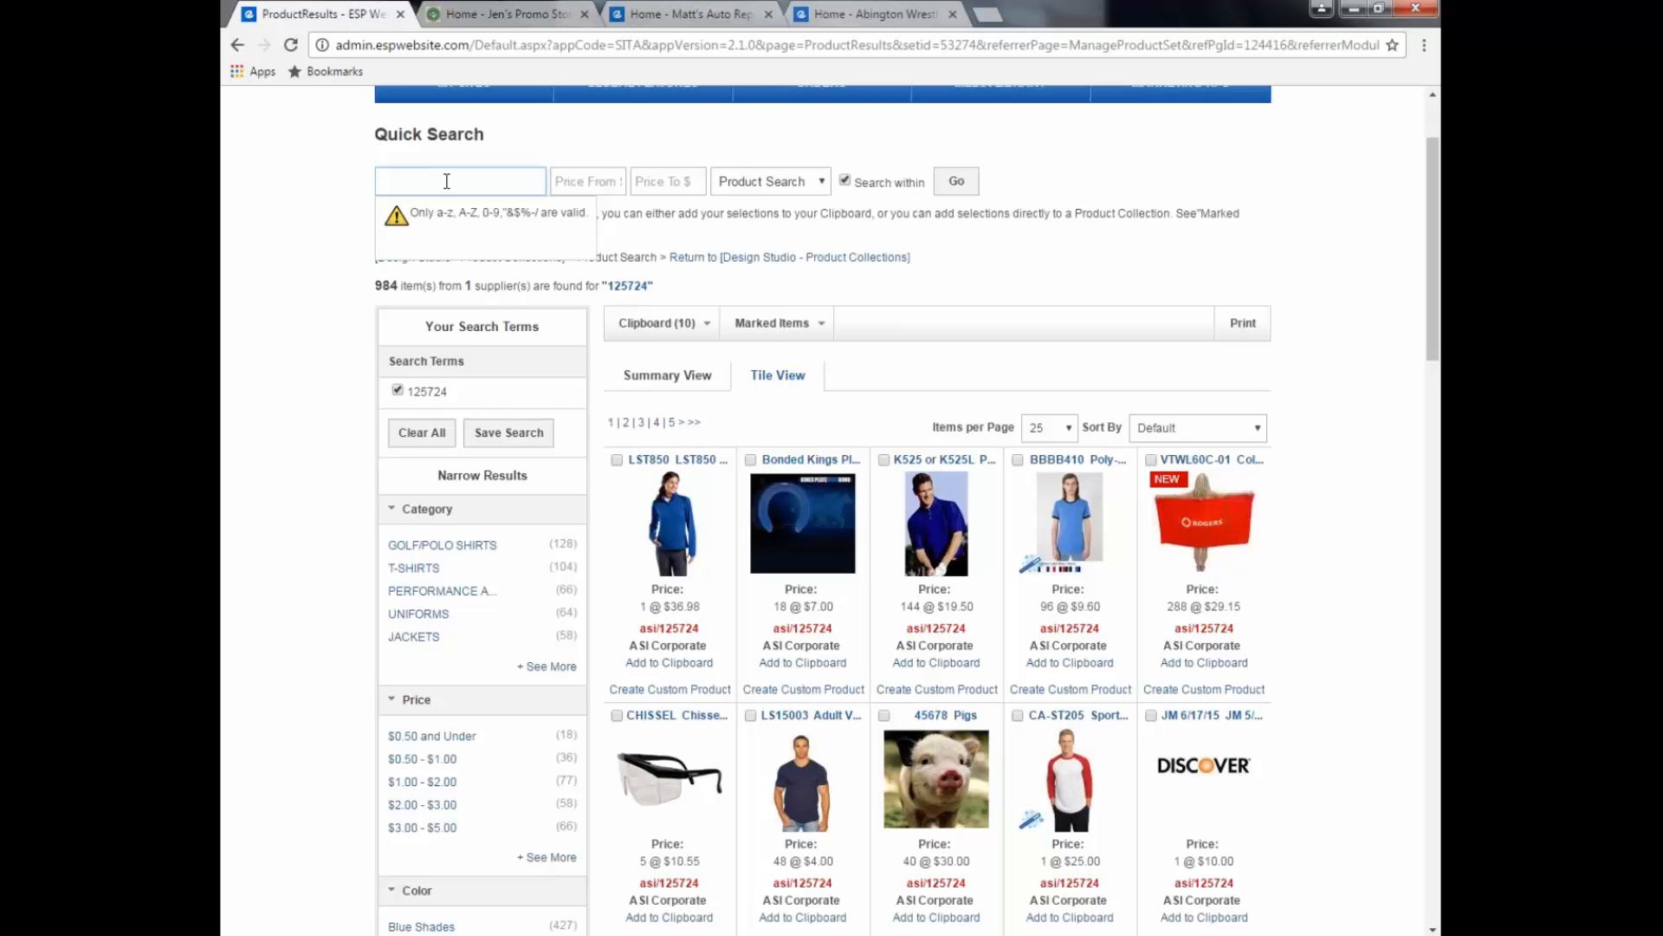
type("AWK5")
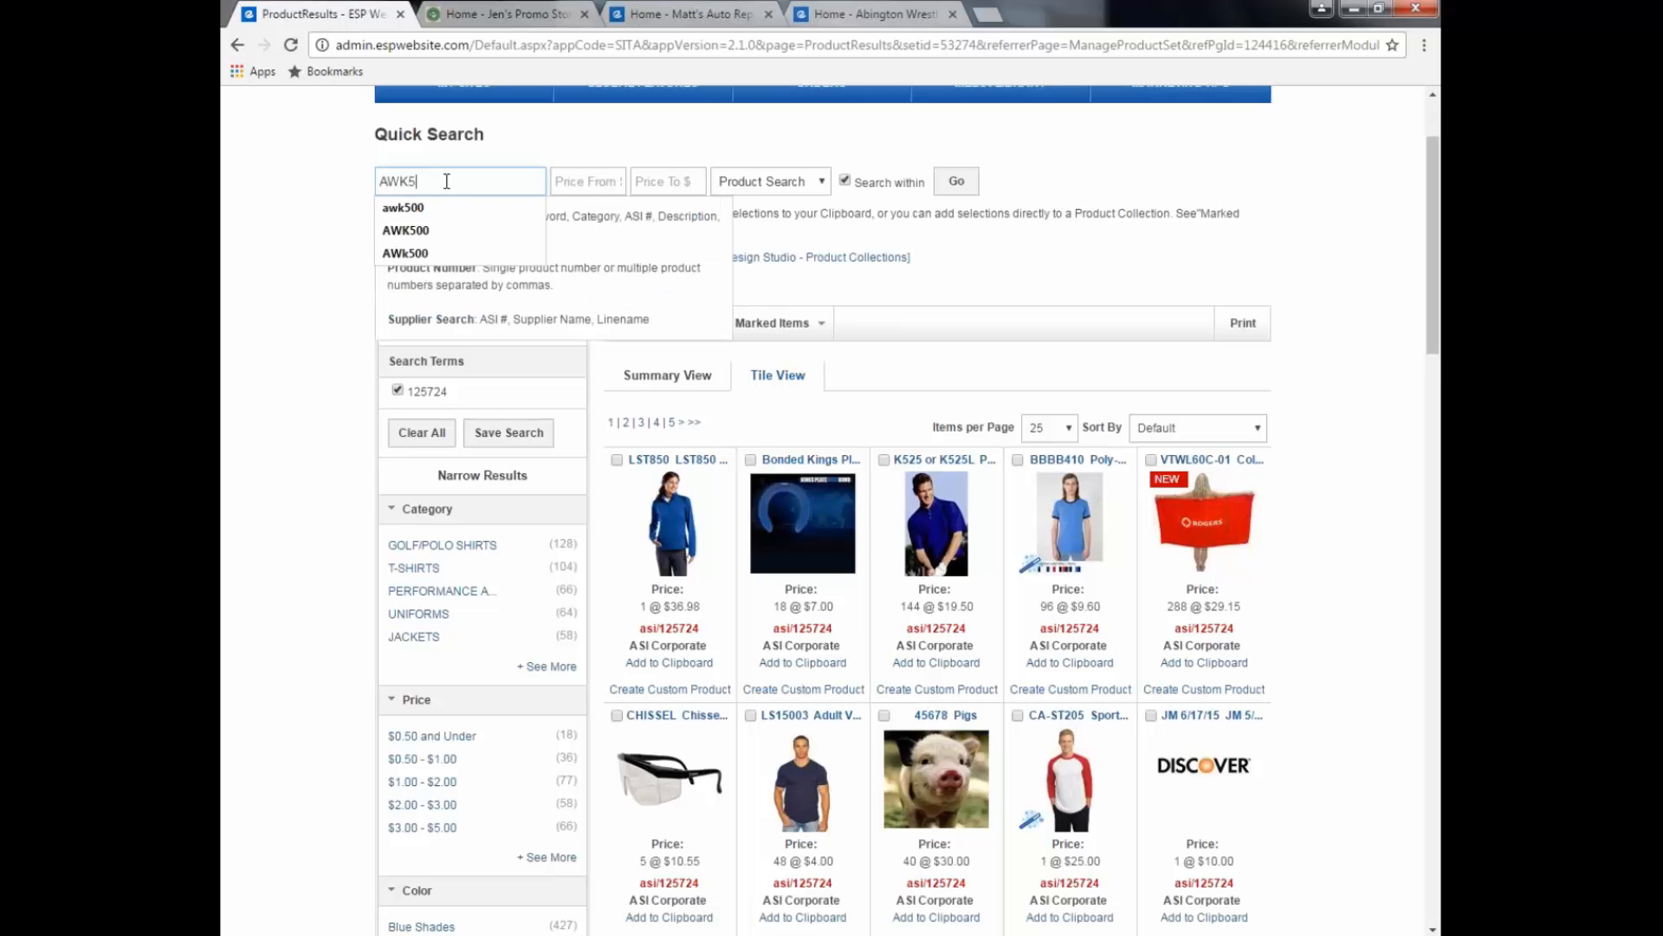
type("00")
key("Return")
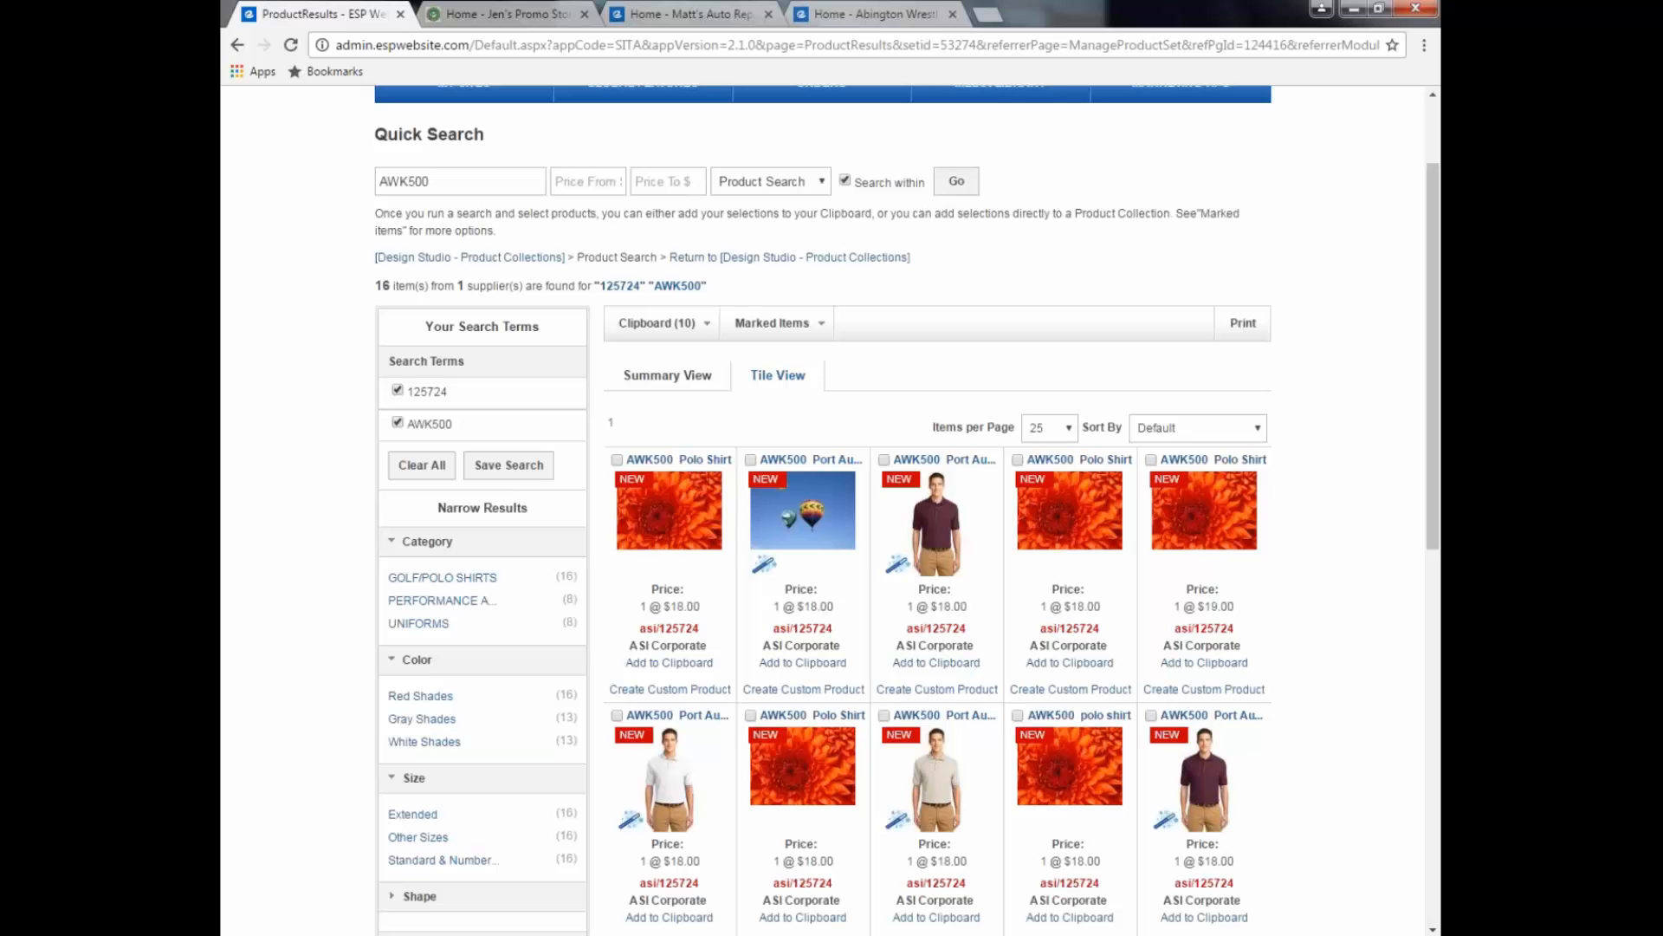
Step: Mark the maroon AWK500 polo and add it to the current product collection
left_click(884, 460)
mouse_move(1023, 519)
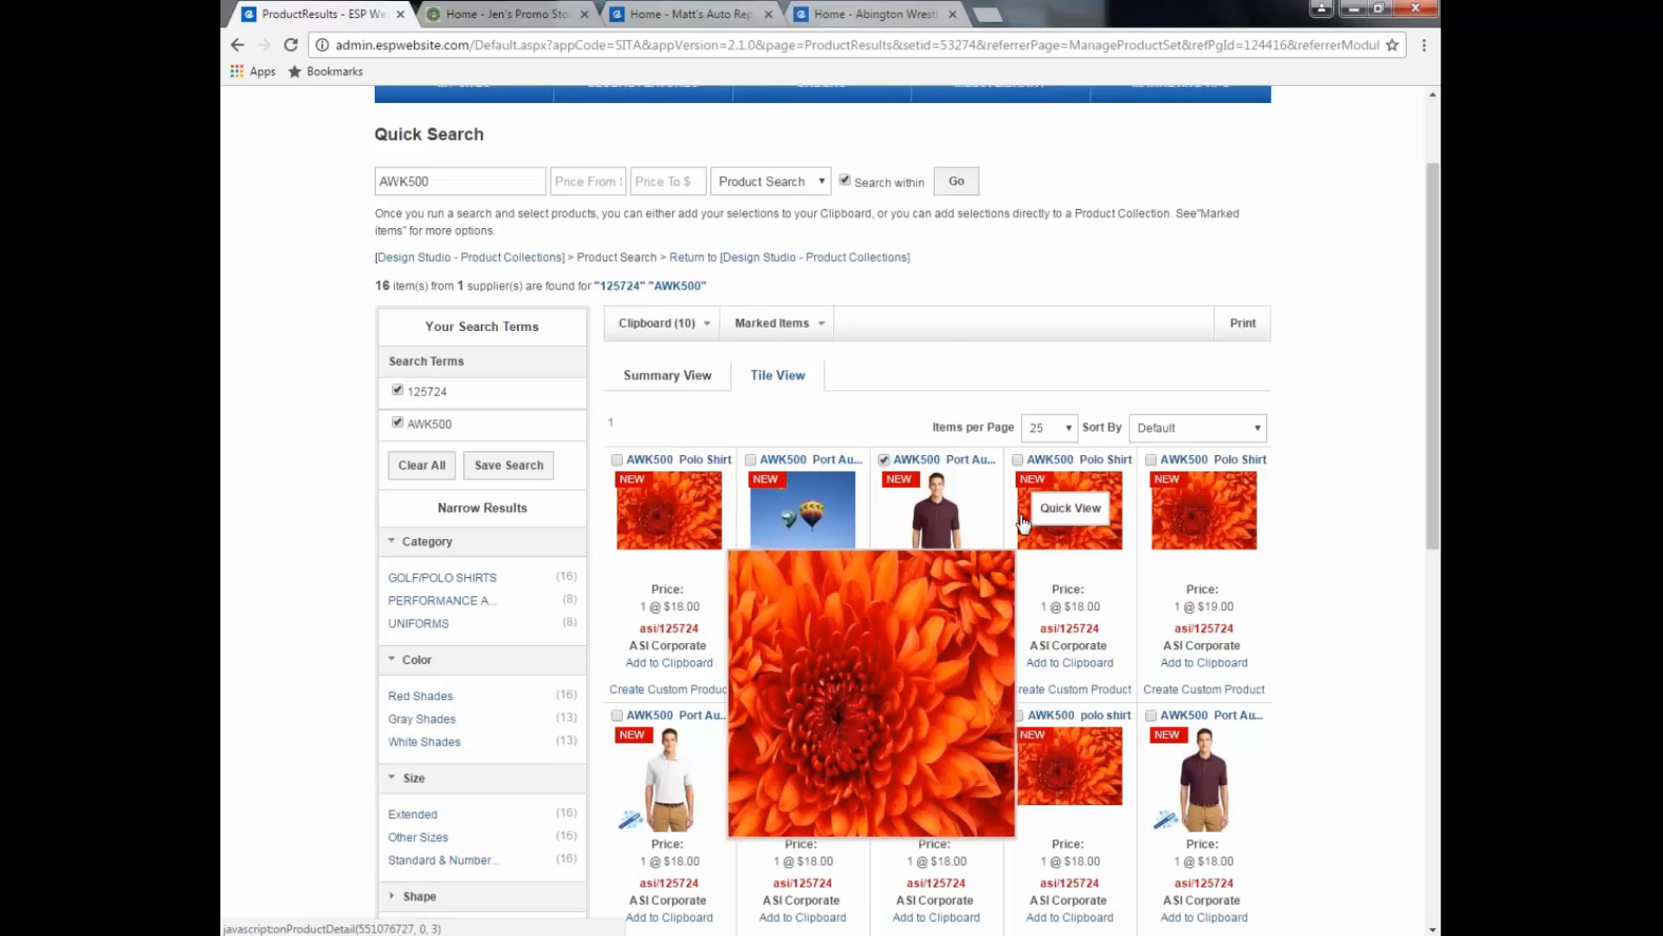
left_click(821, 335)
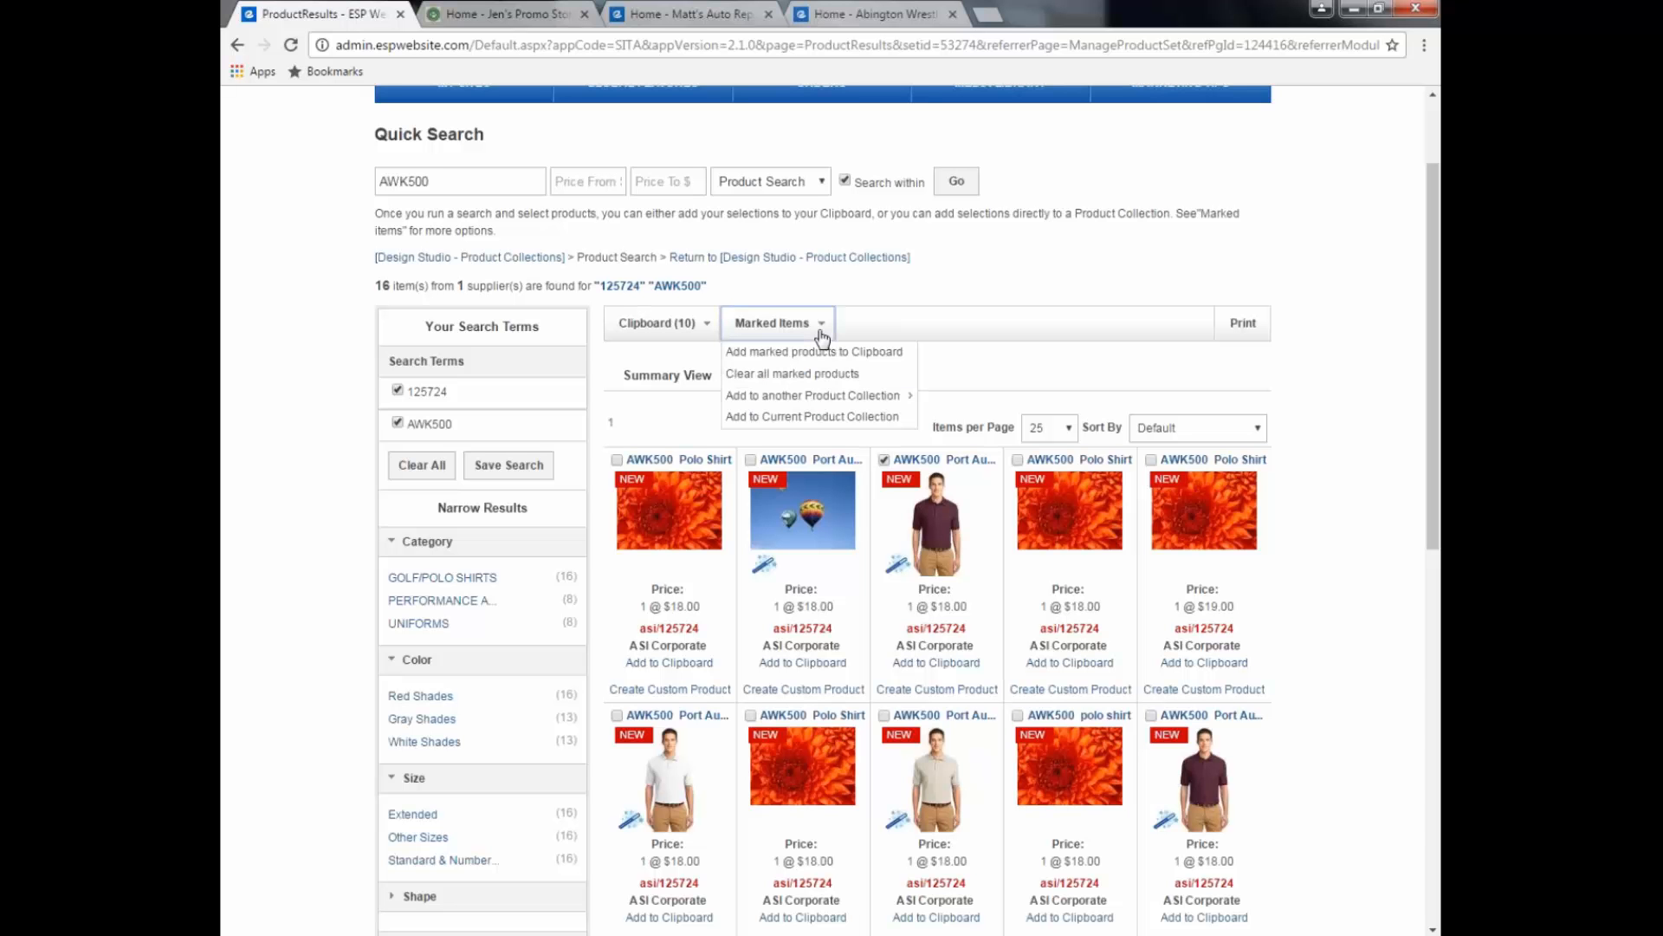
left_click(748, 420)
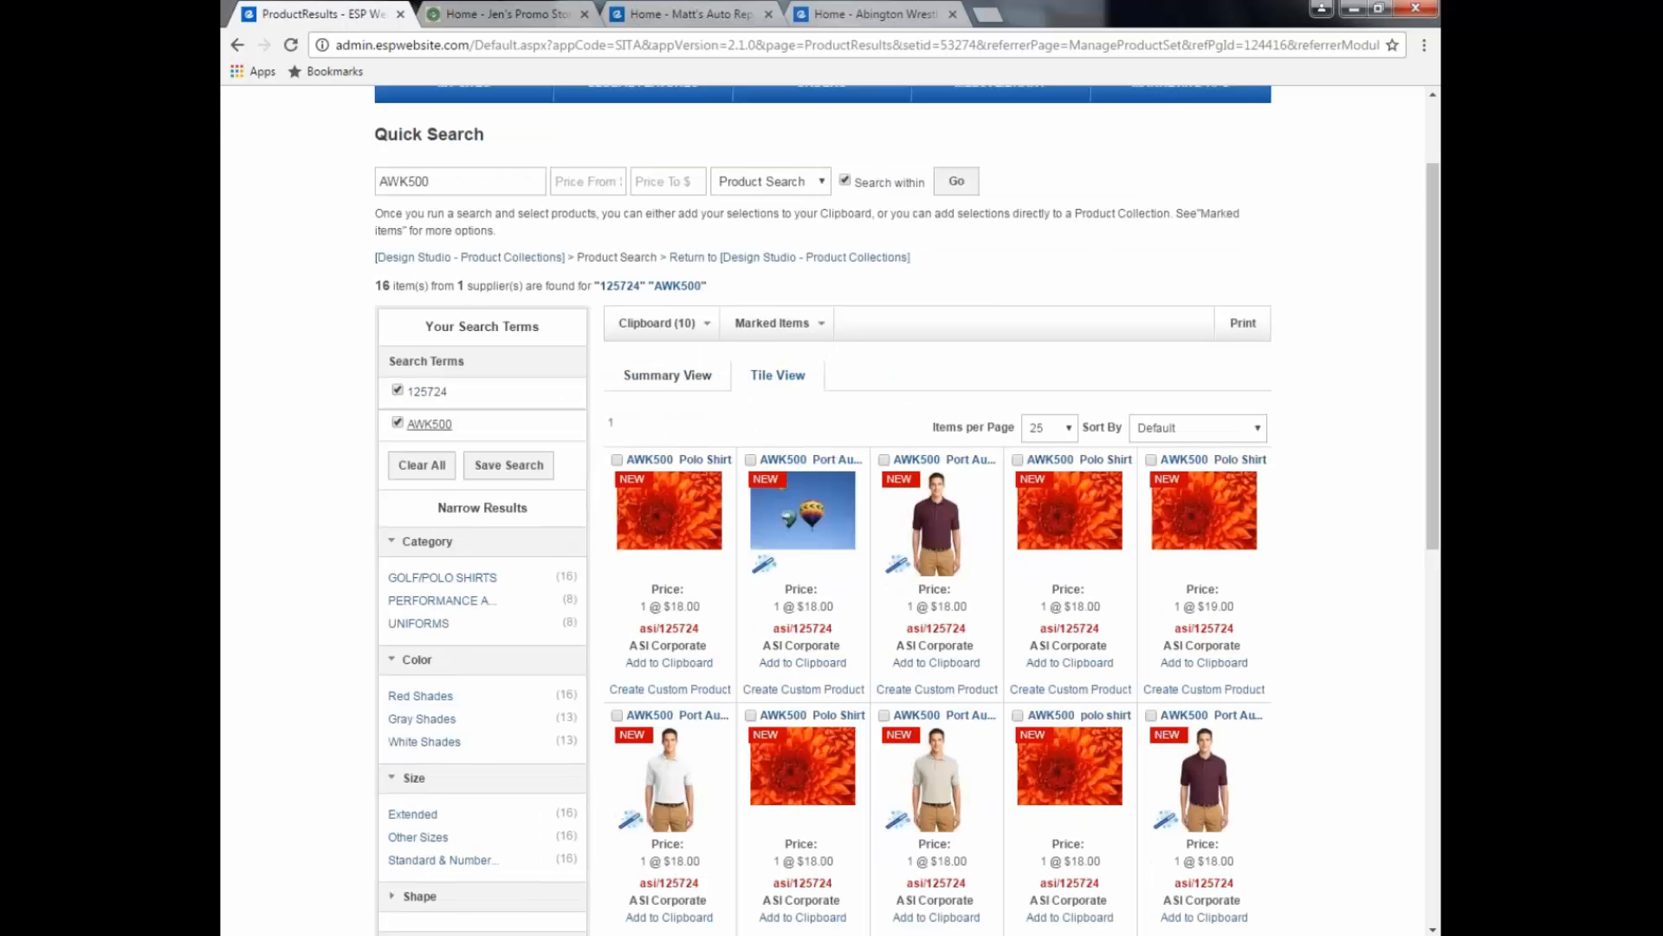
Step: Remove the 125724 and AWK500 search terms and empty the search field
left_click(398, 391)
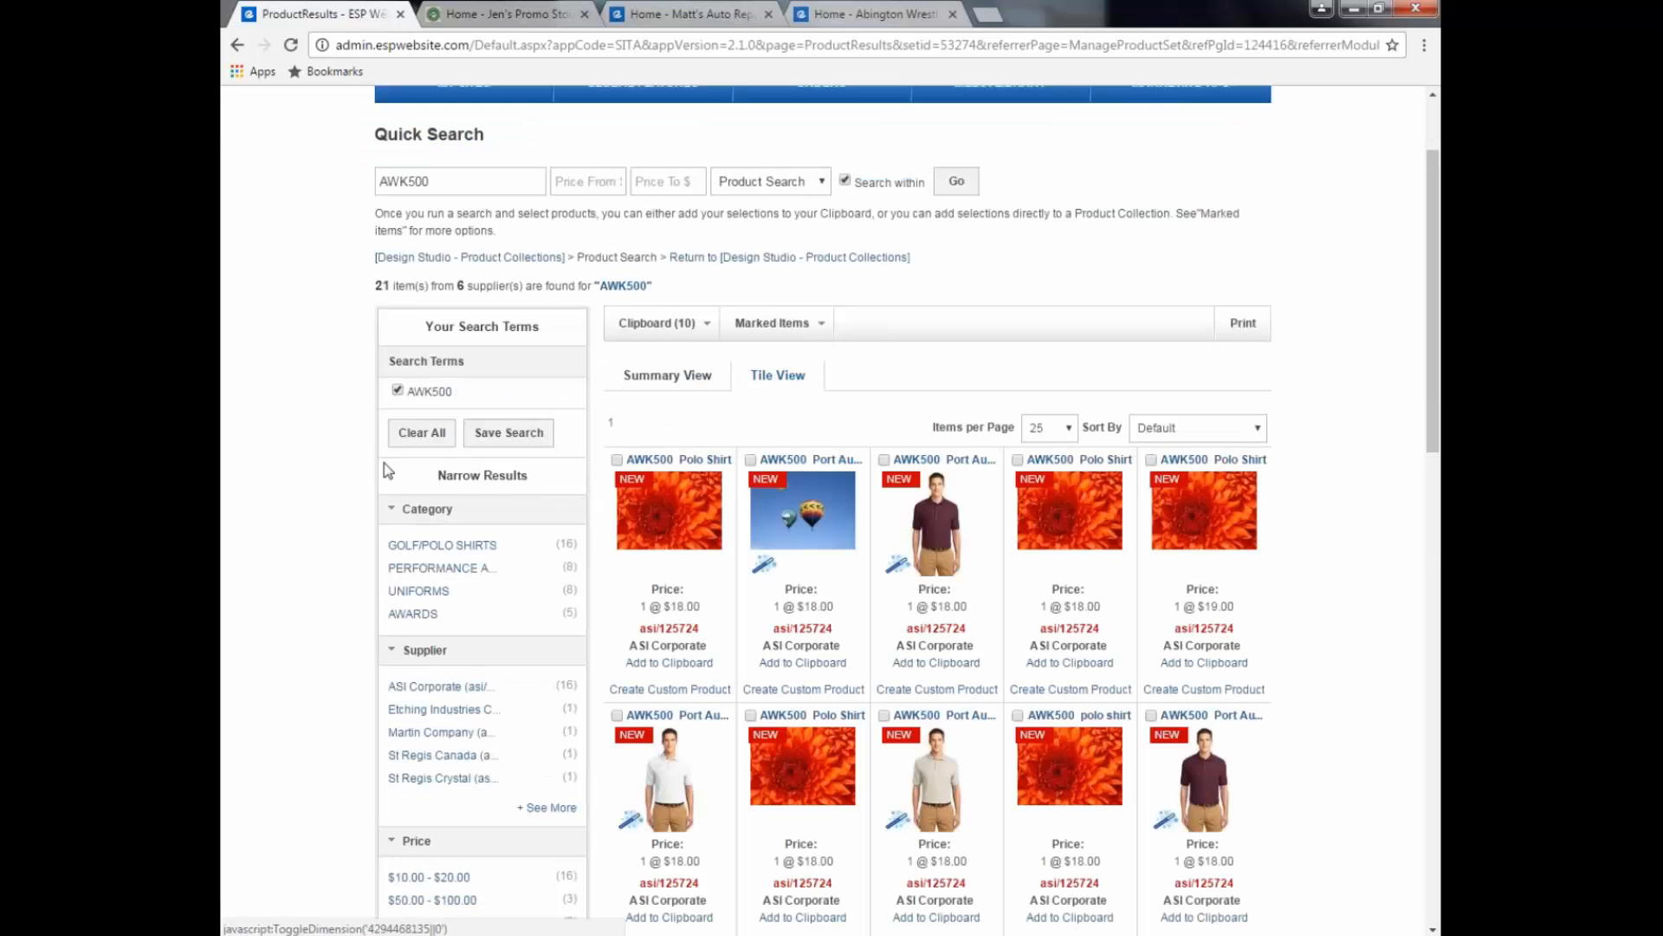
left_click(397, 391)
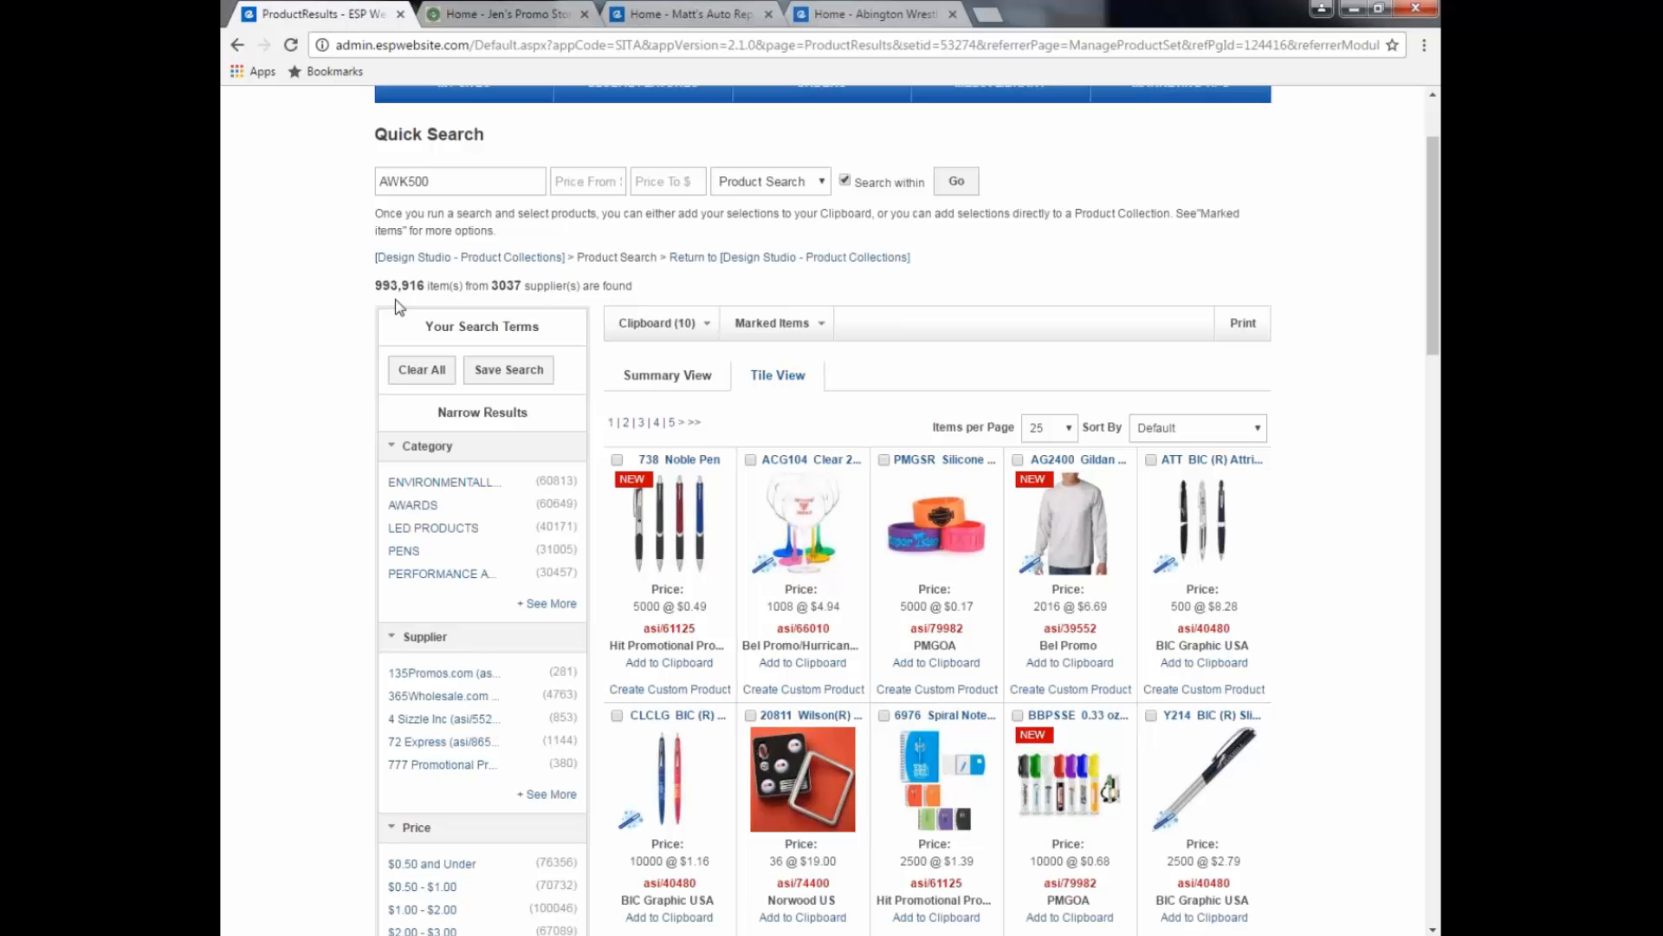
left_click(466, 178)
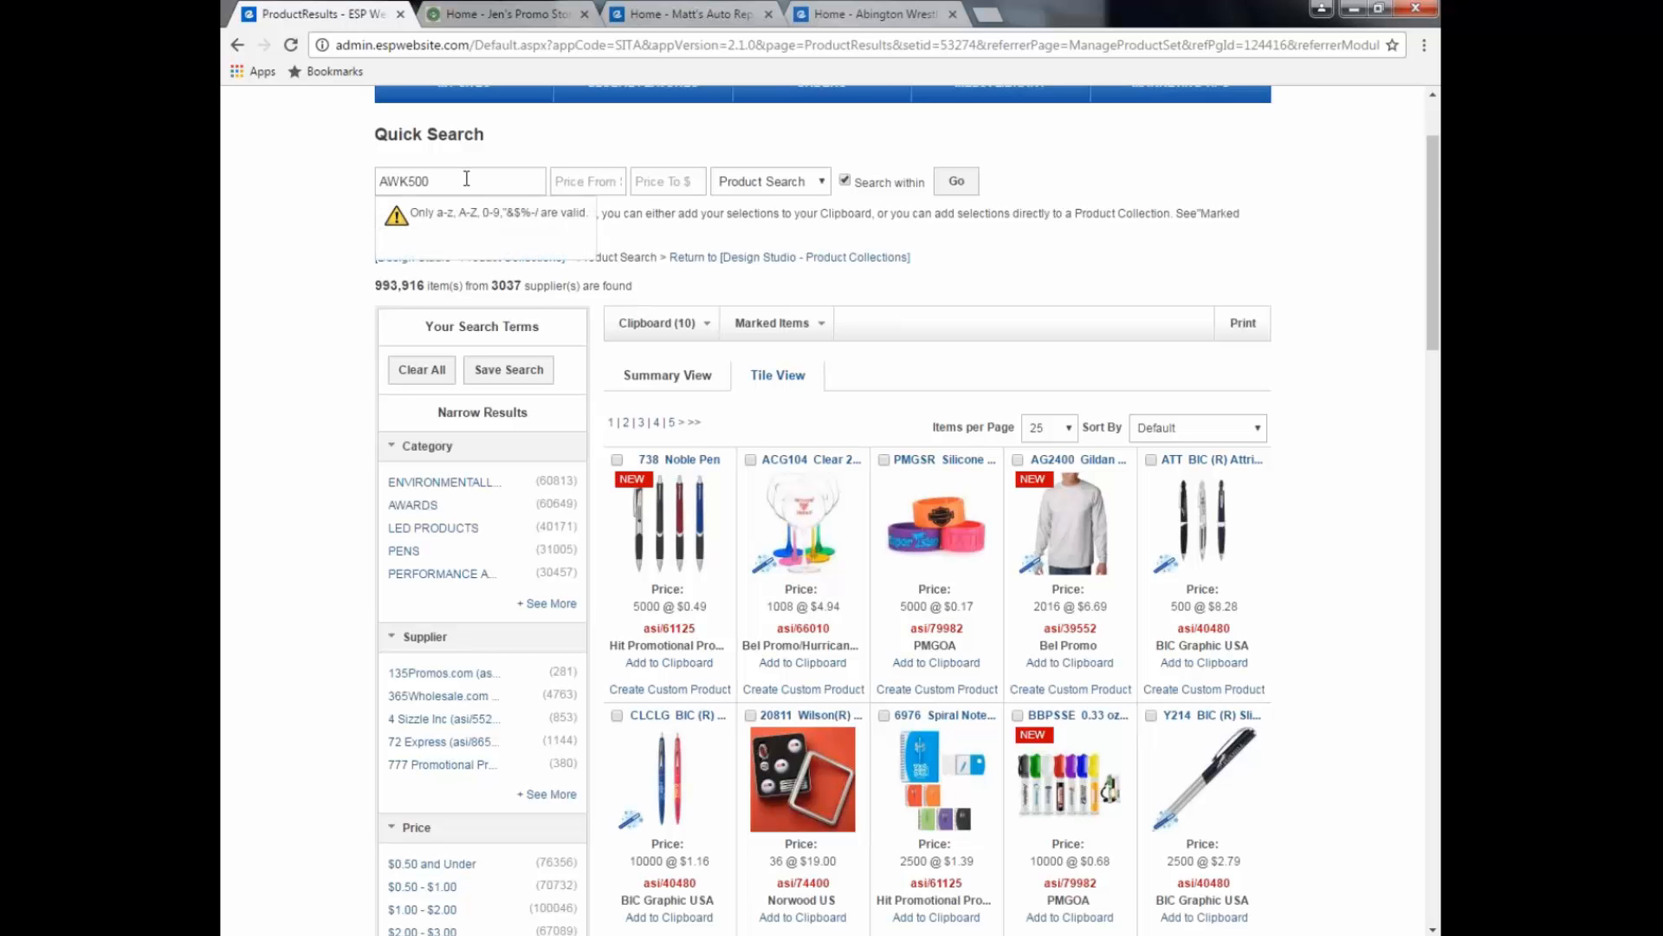
left_click_drag(466, 177, 364, 194)
key("BackSpace")
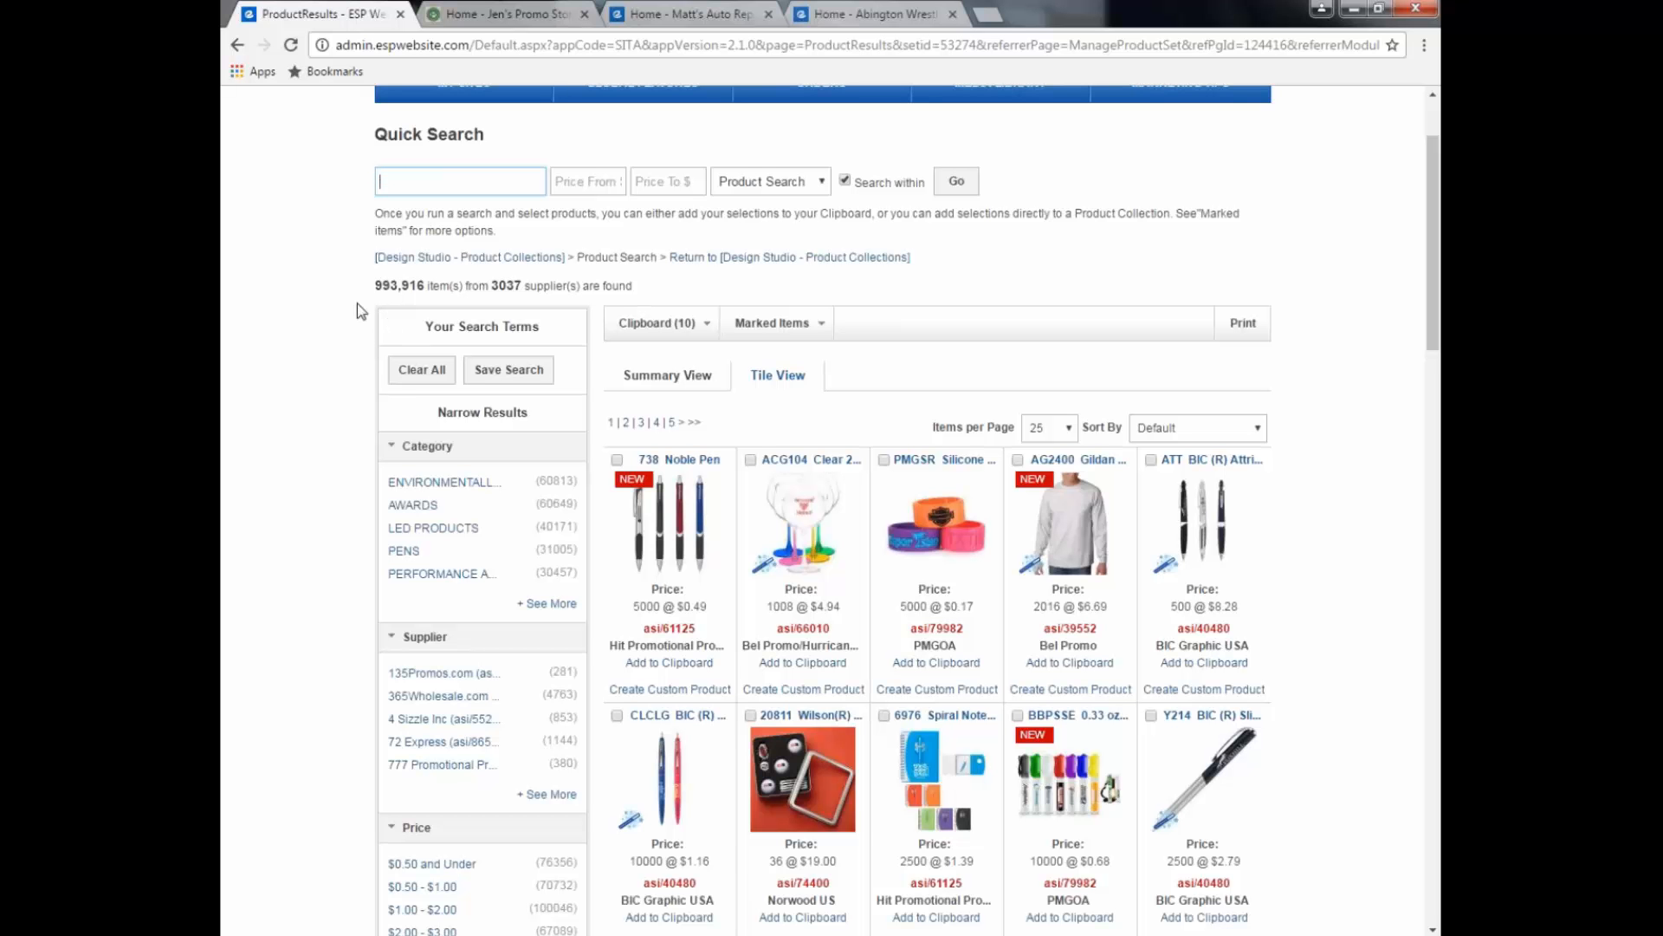
Step: Search for mugs and filter to MUGS & STEINS, $1.00 - $2.00, and Blue Shades
type("mugs")
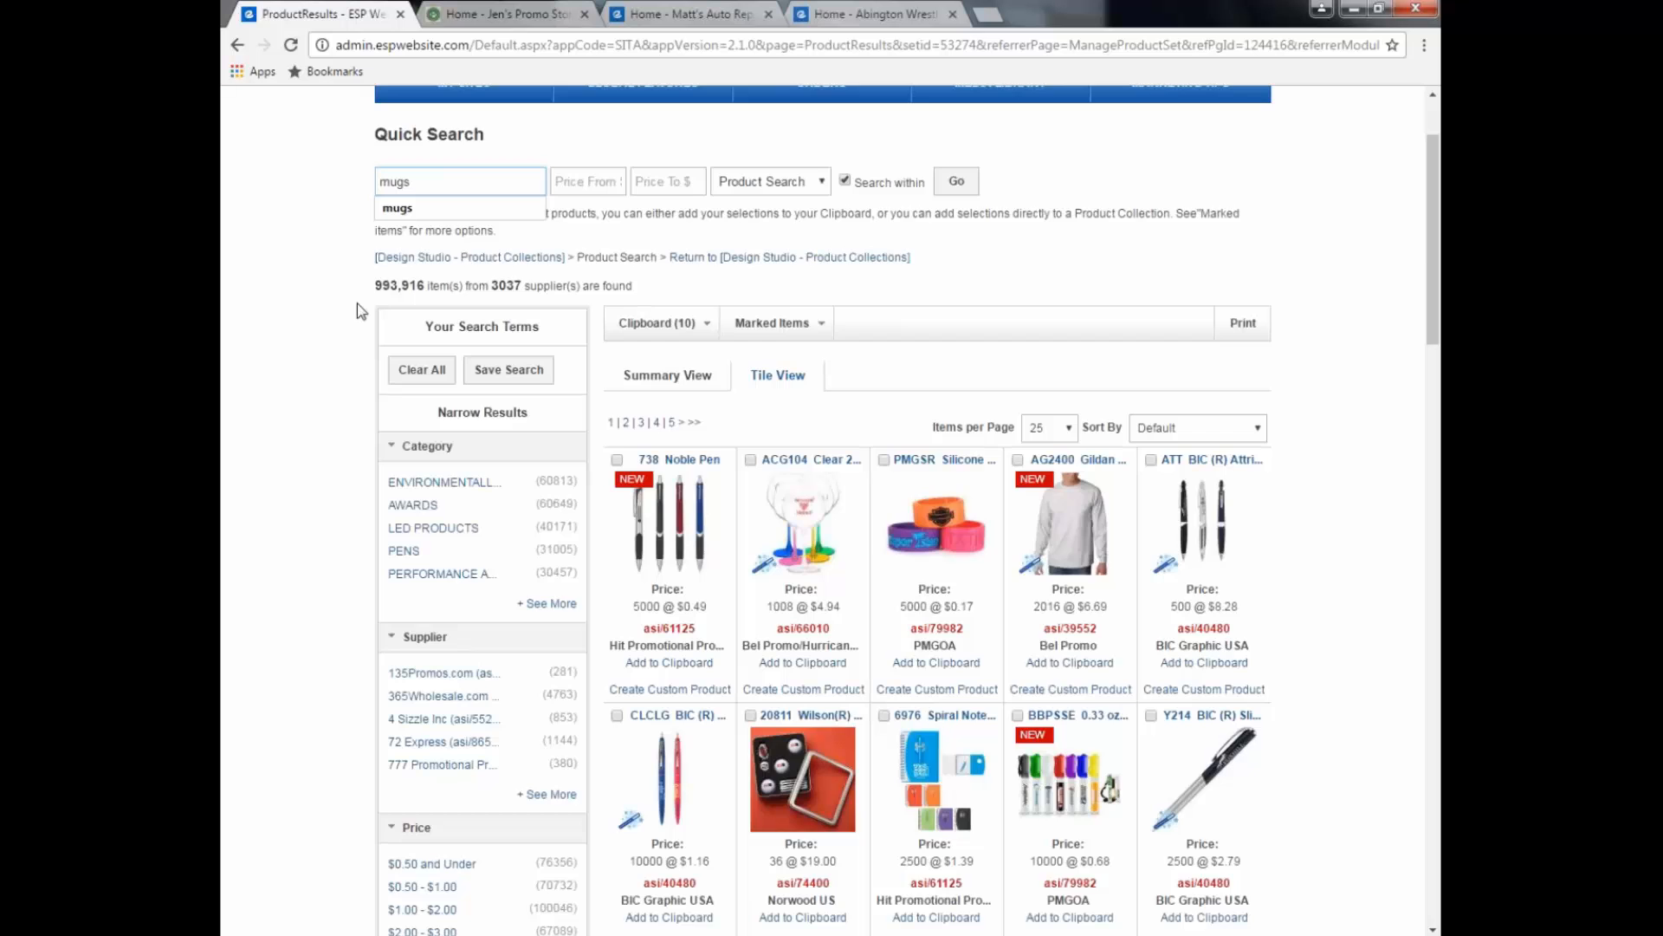
key("Return")
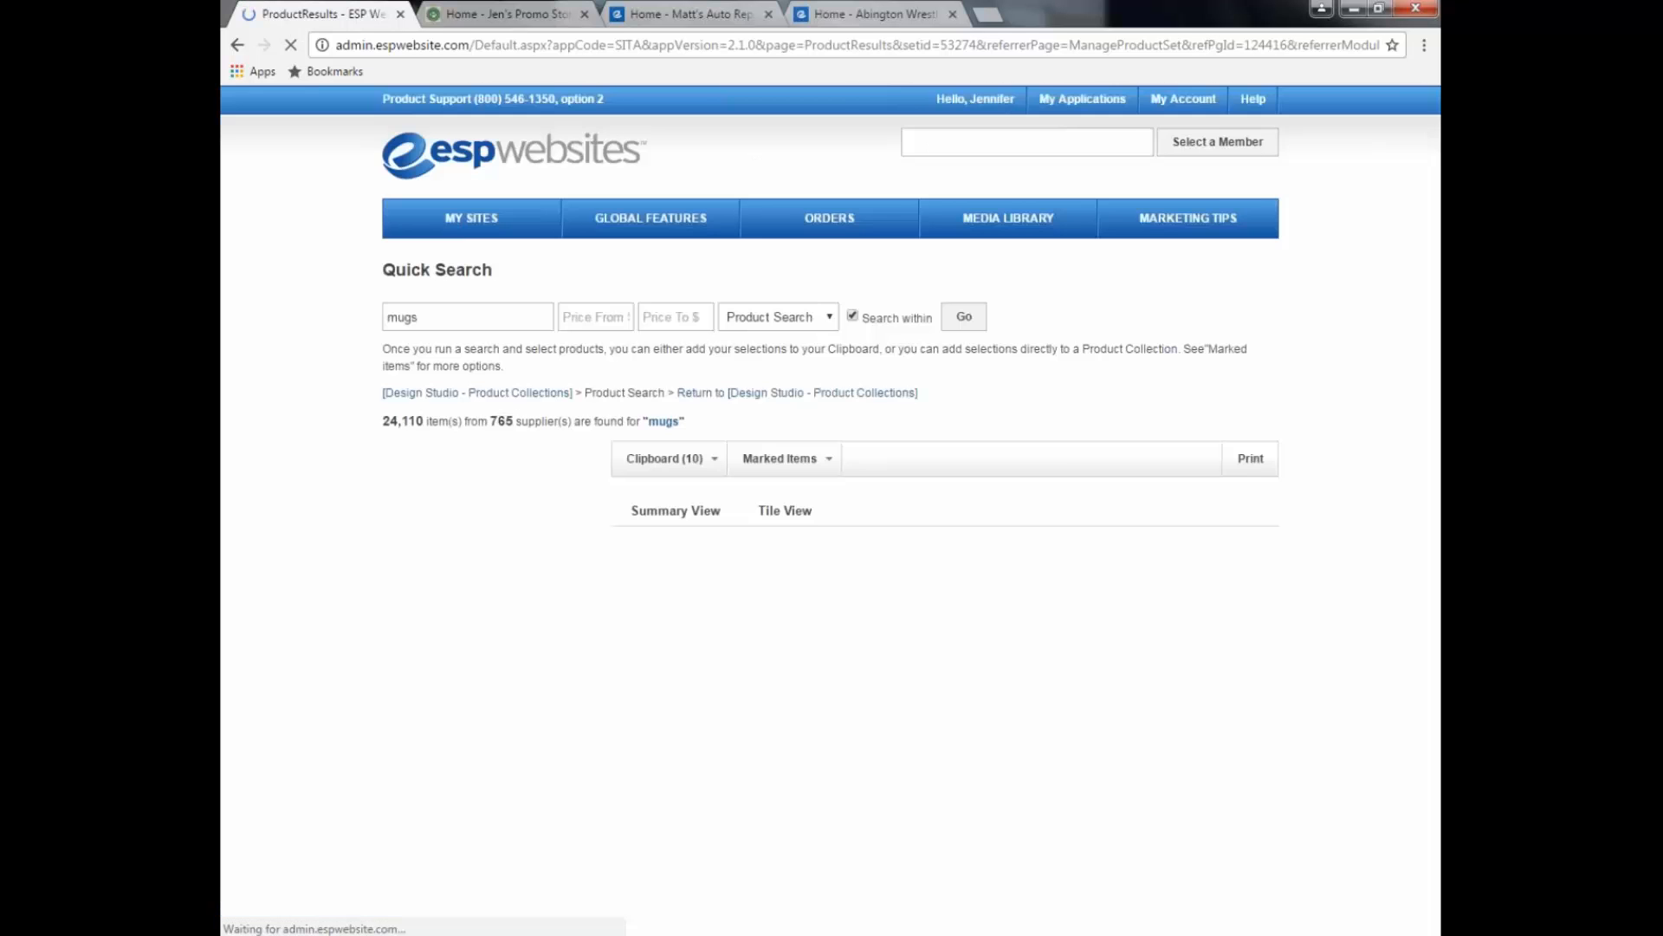
scroll(832, 511, "down", 2)
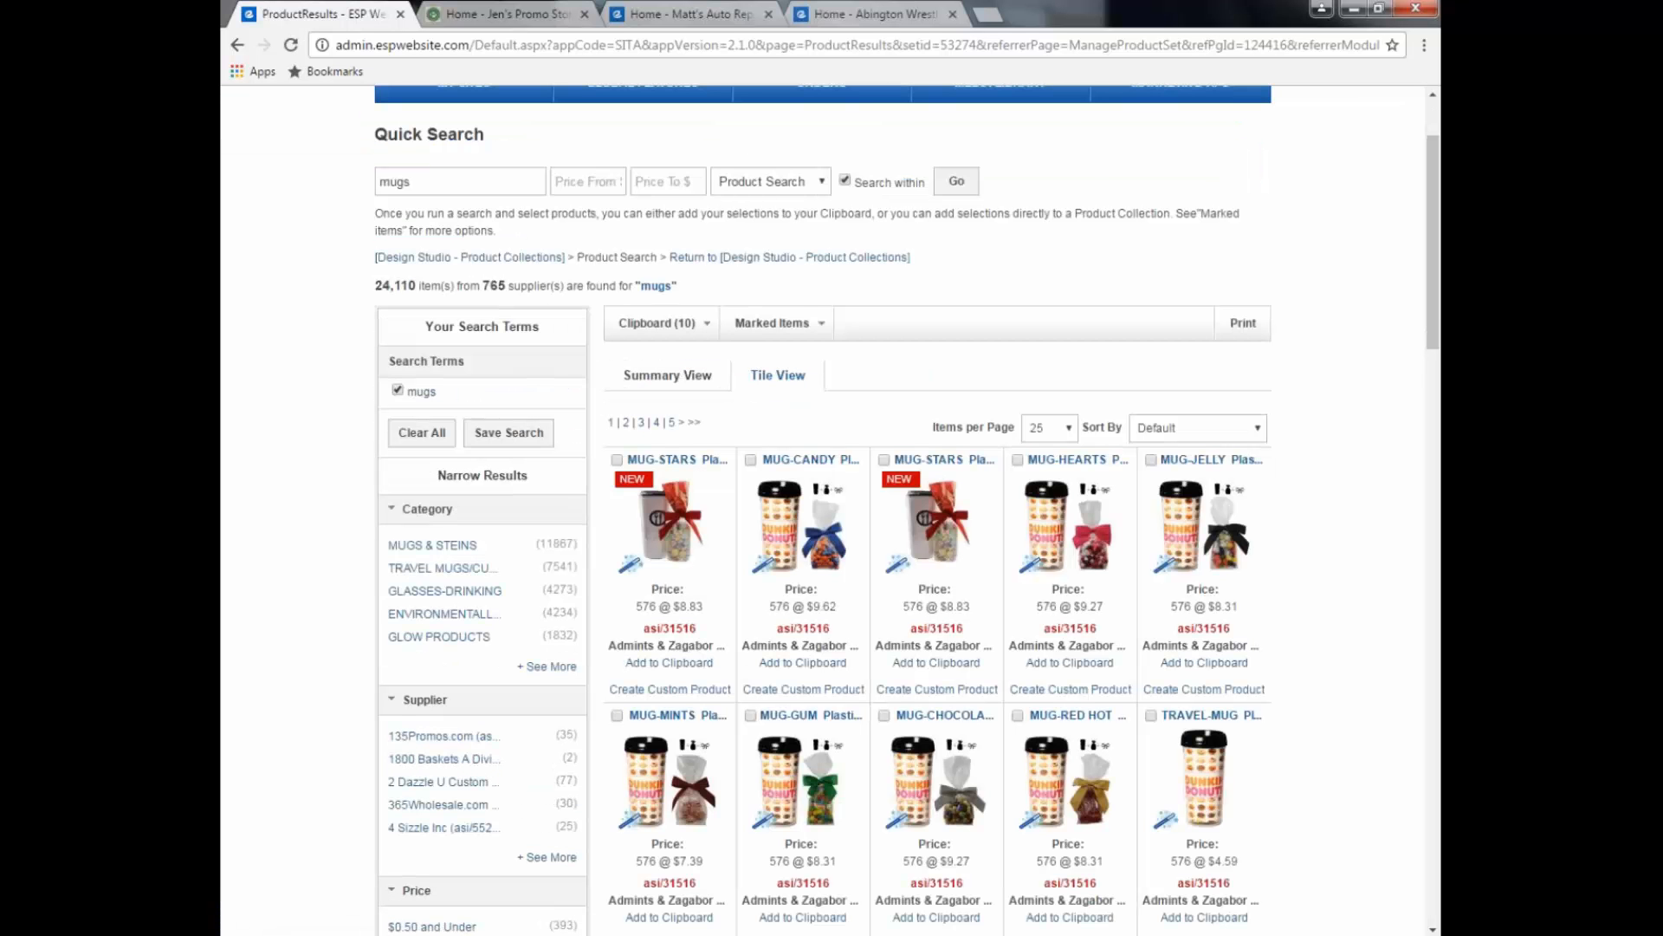
left_click(462, 548)
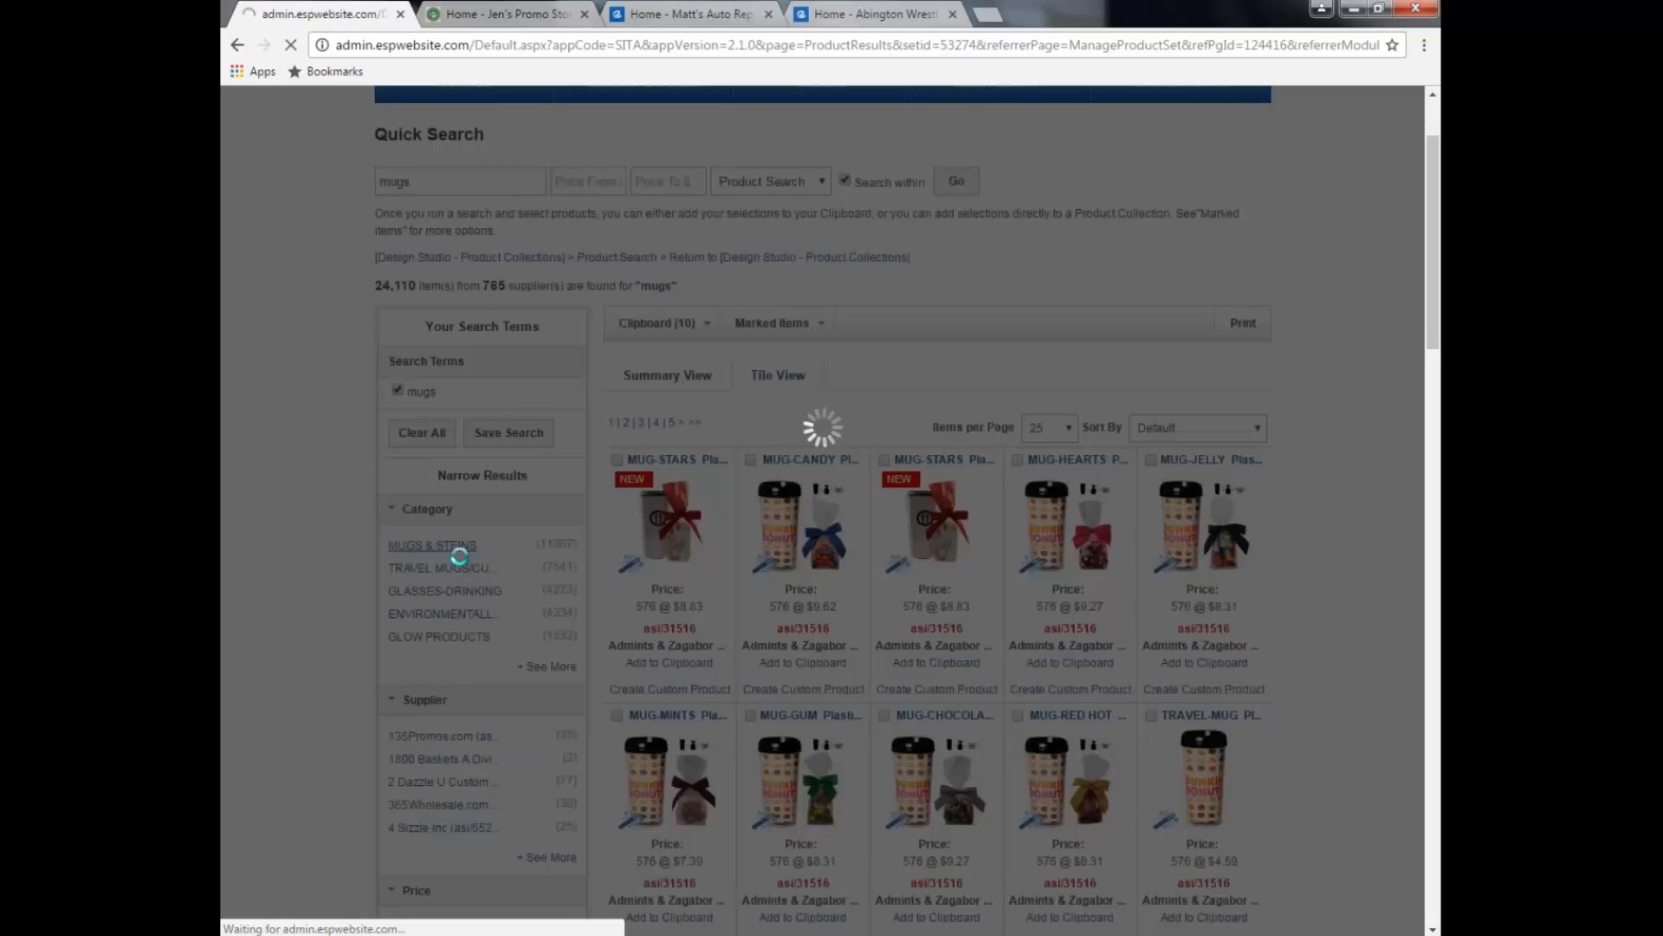
scroll(457, 558, "down", 5)
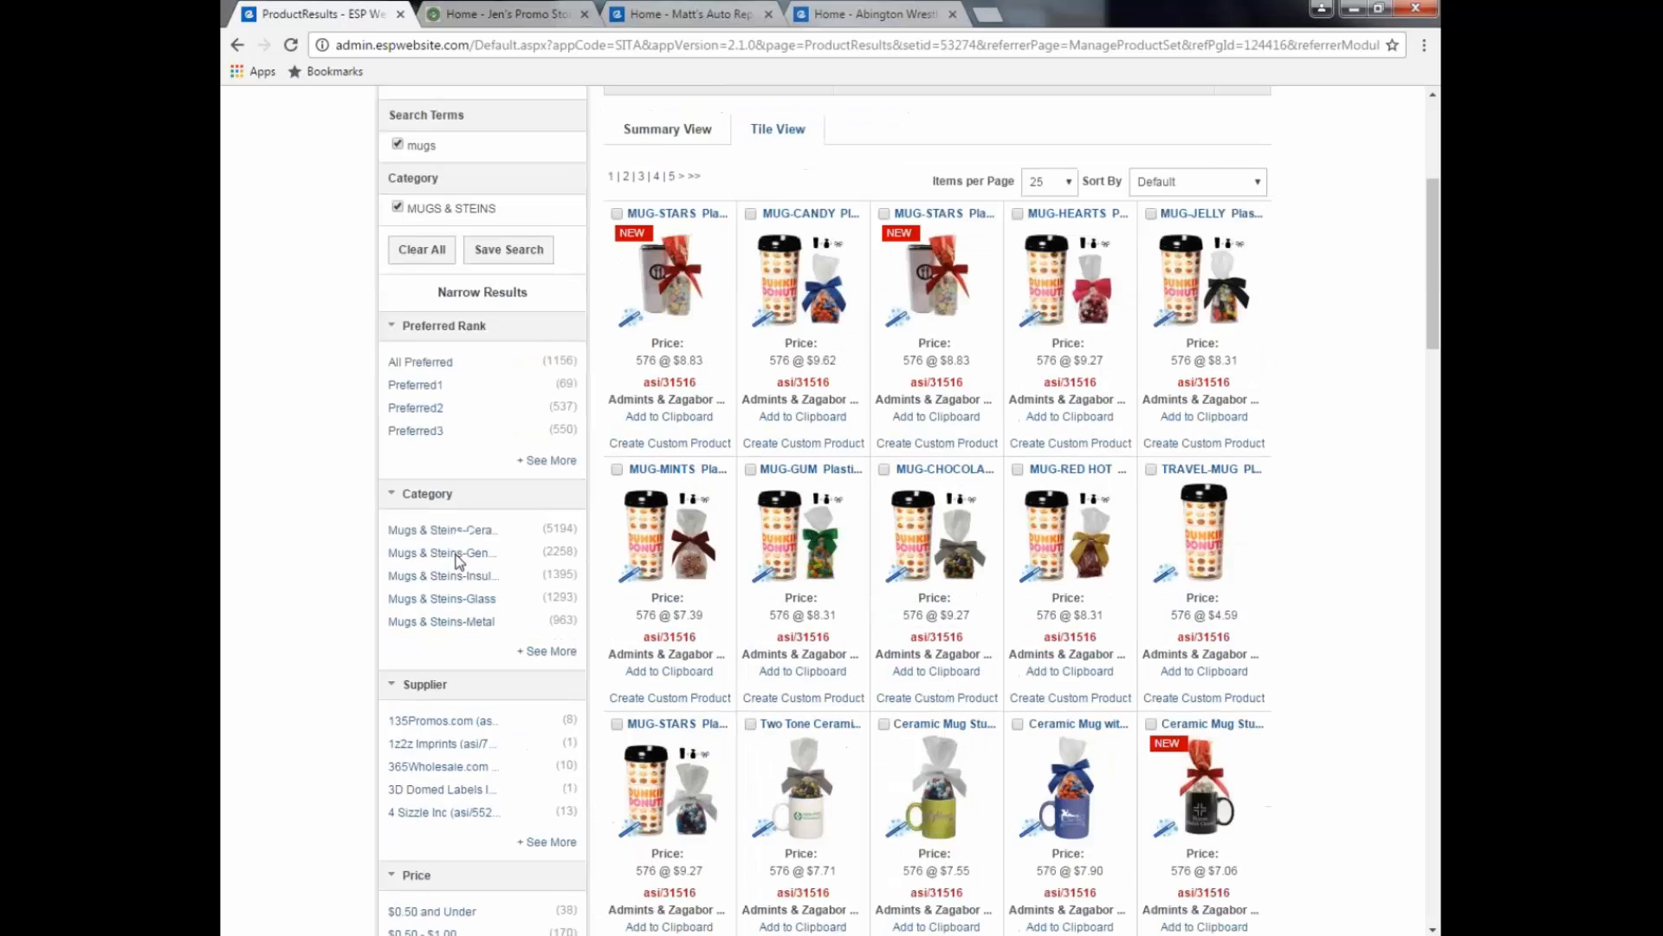
scroll(457, 559, "down", 3)
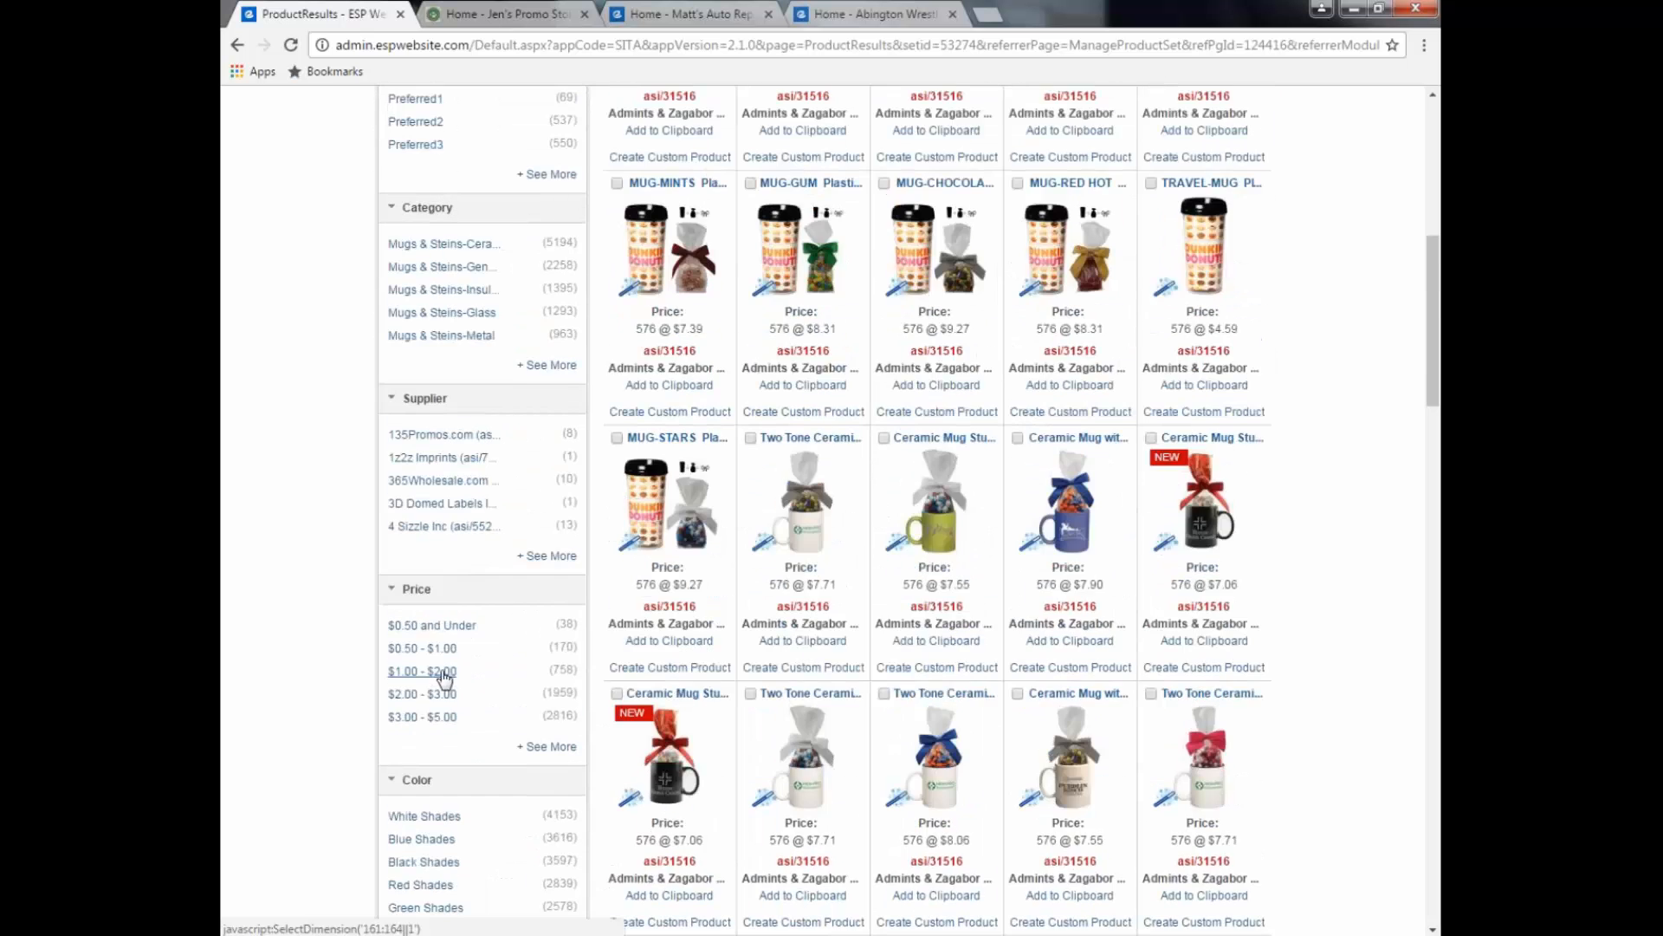
left_click(445, 672)
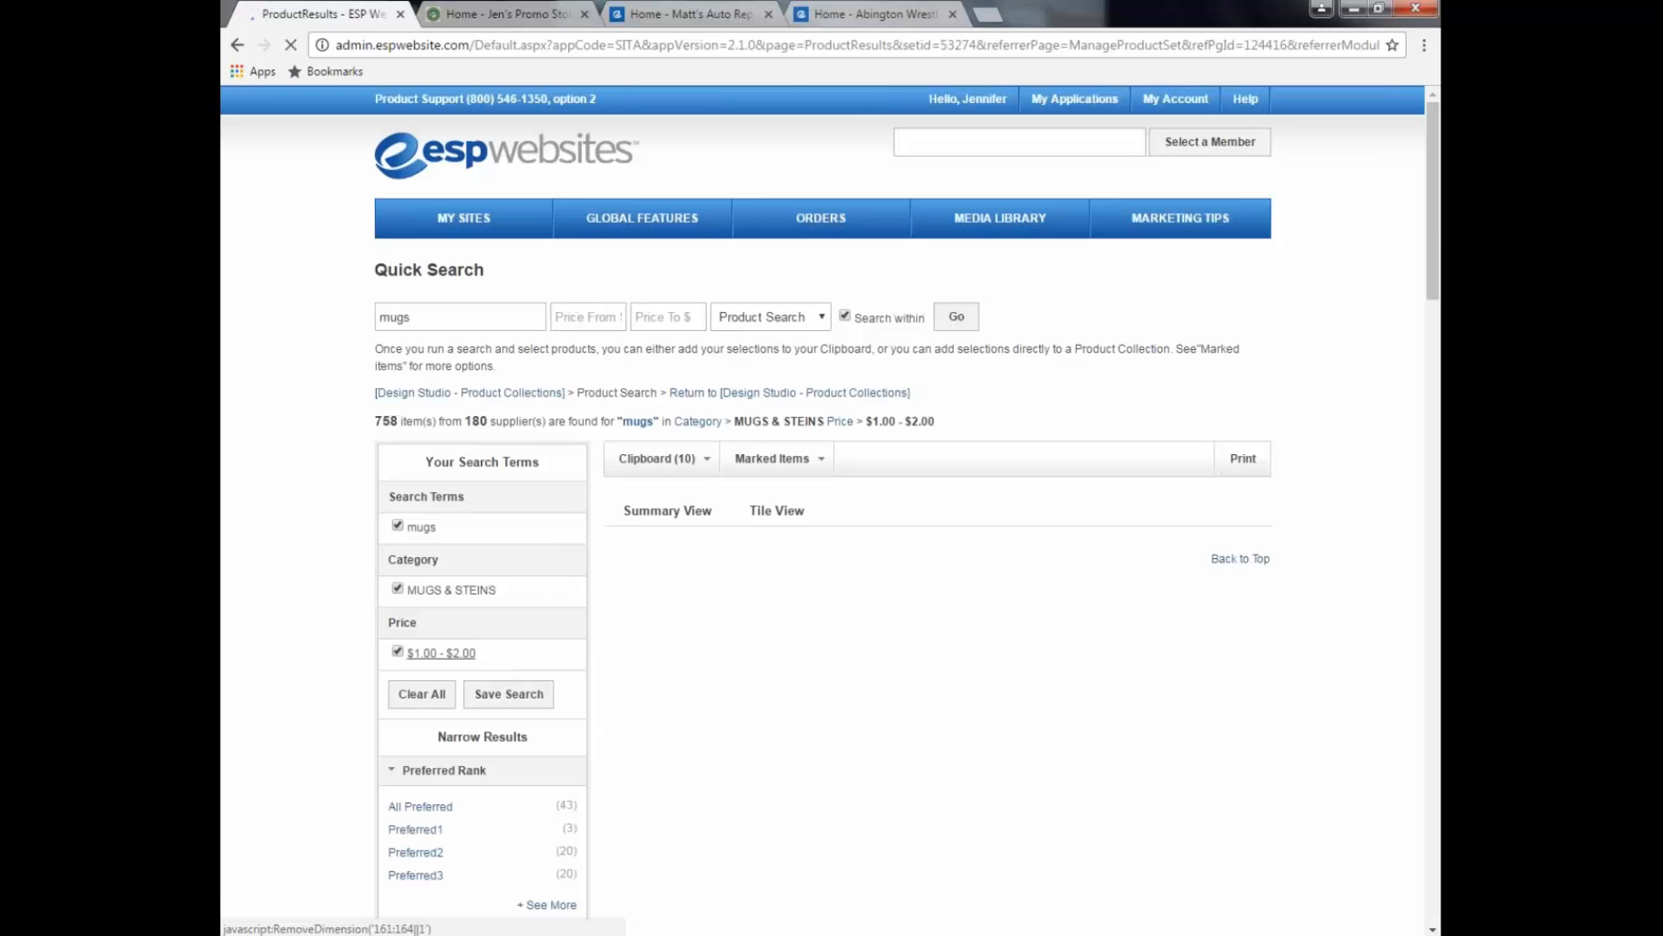
scroll(445, 667, "down", 9)
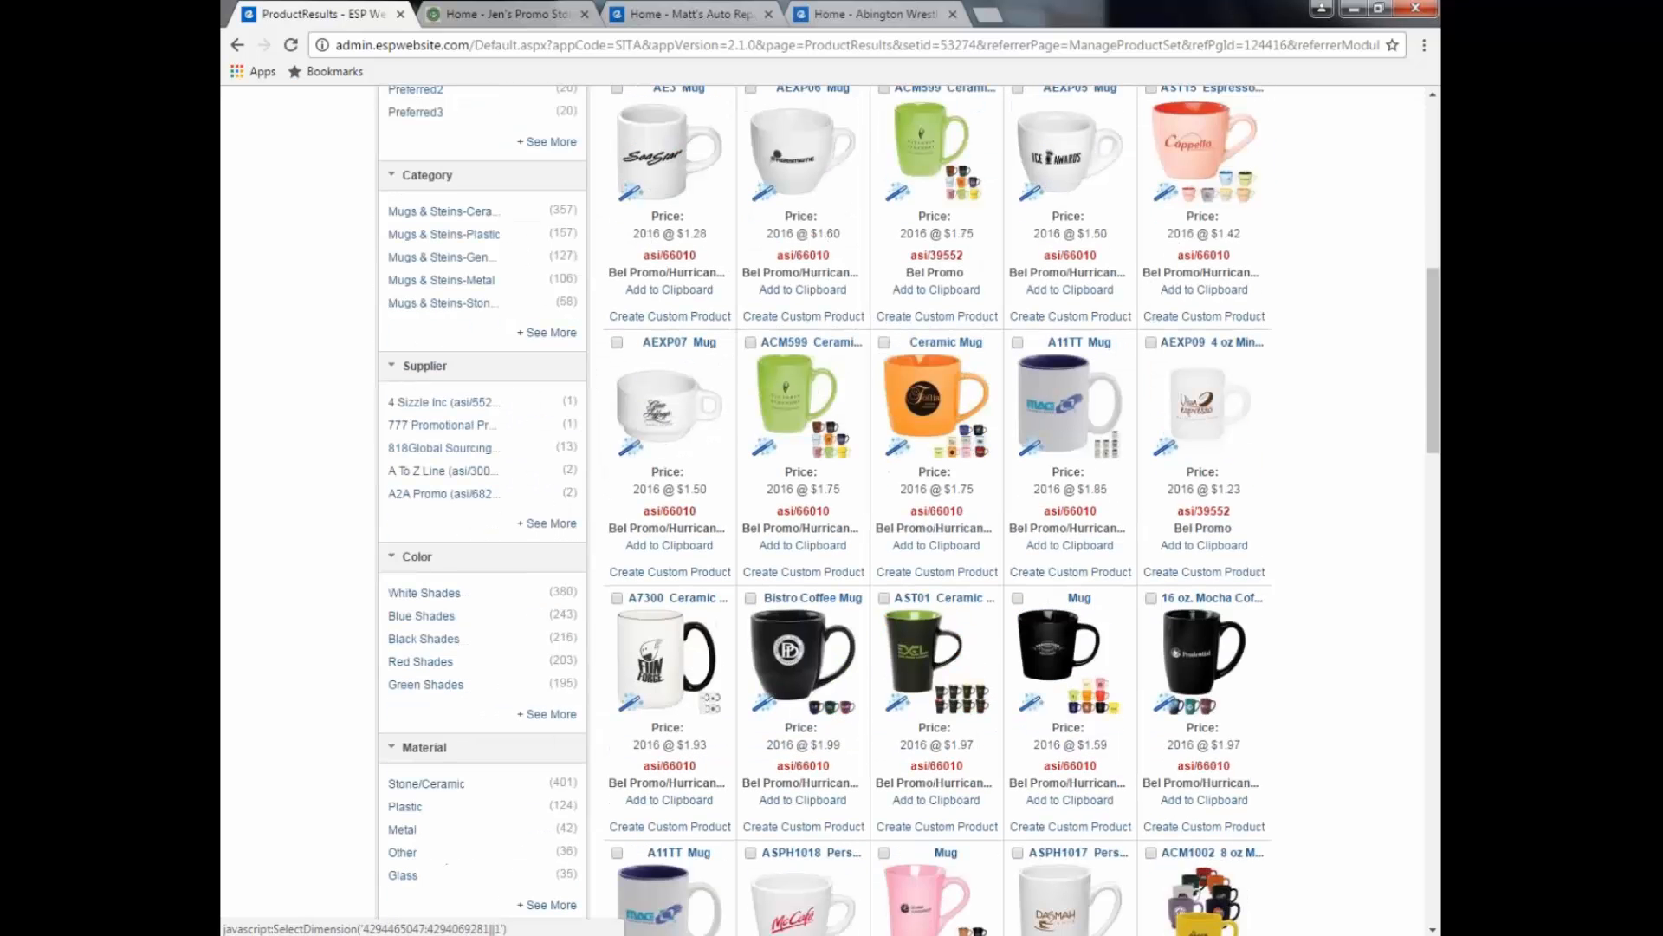
left_click(421, 616)
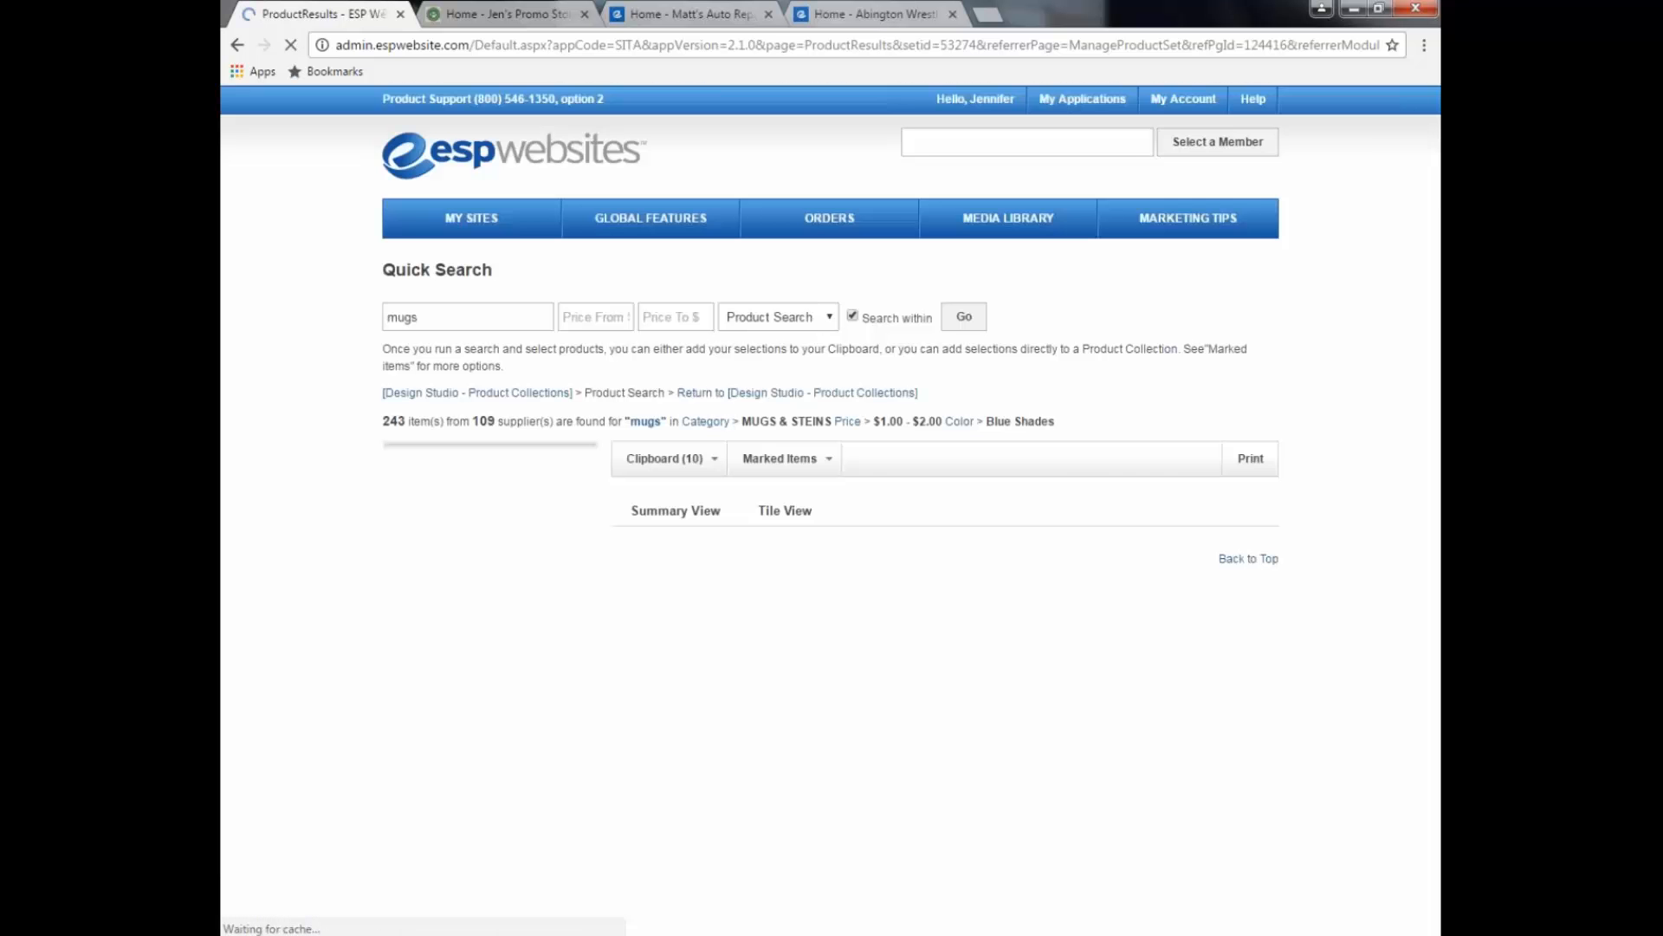
Step: Mark the 7123 14 oz. Bistro and 7142 11 oz. mugs and add them to the current collection
scroll(1434, 684, "down", 9)
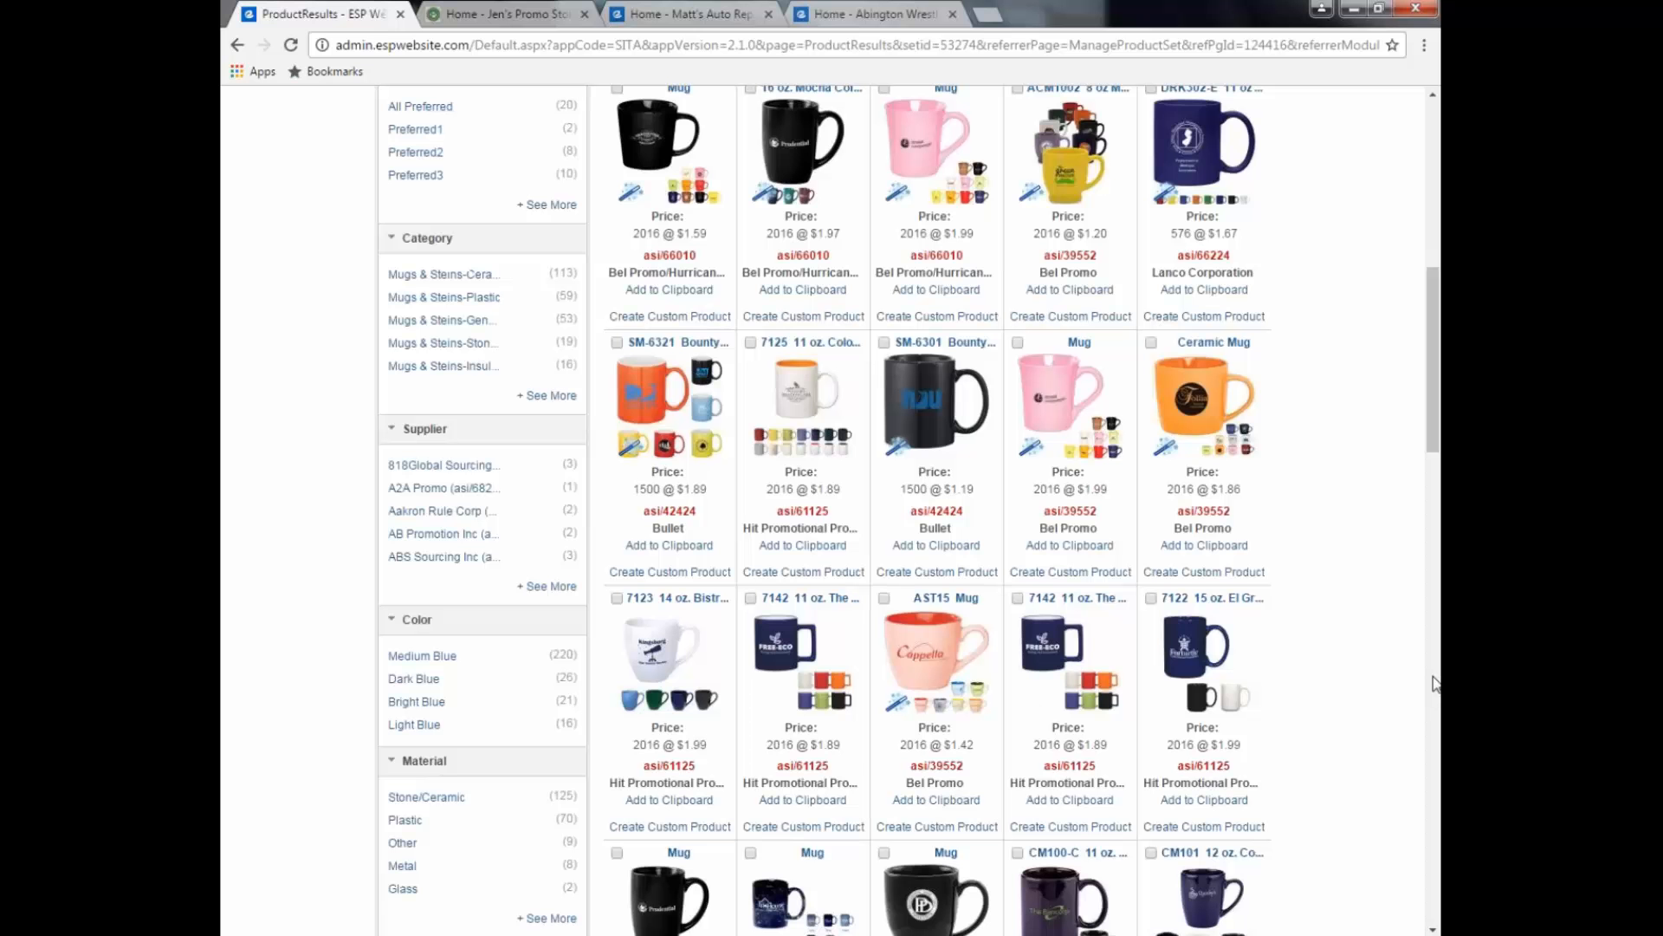
left_click(617, 598)
left_click(750, 597)
scroll(1419, 601, "up", 1)
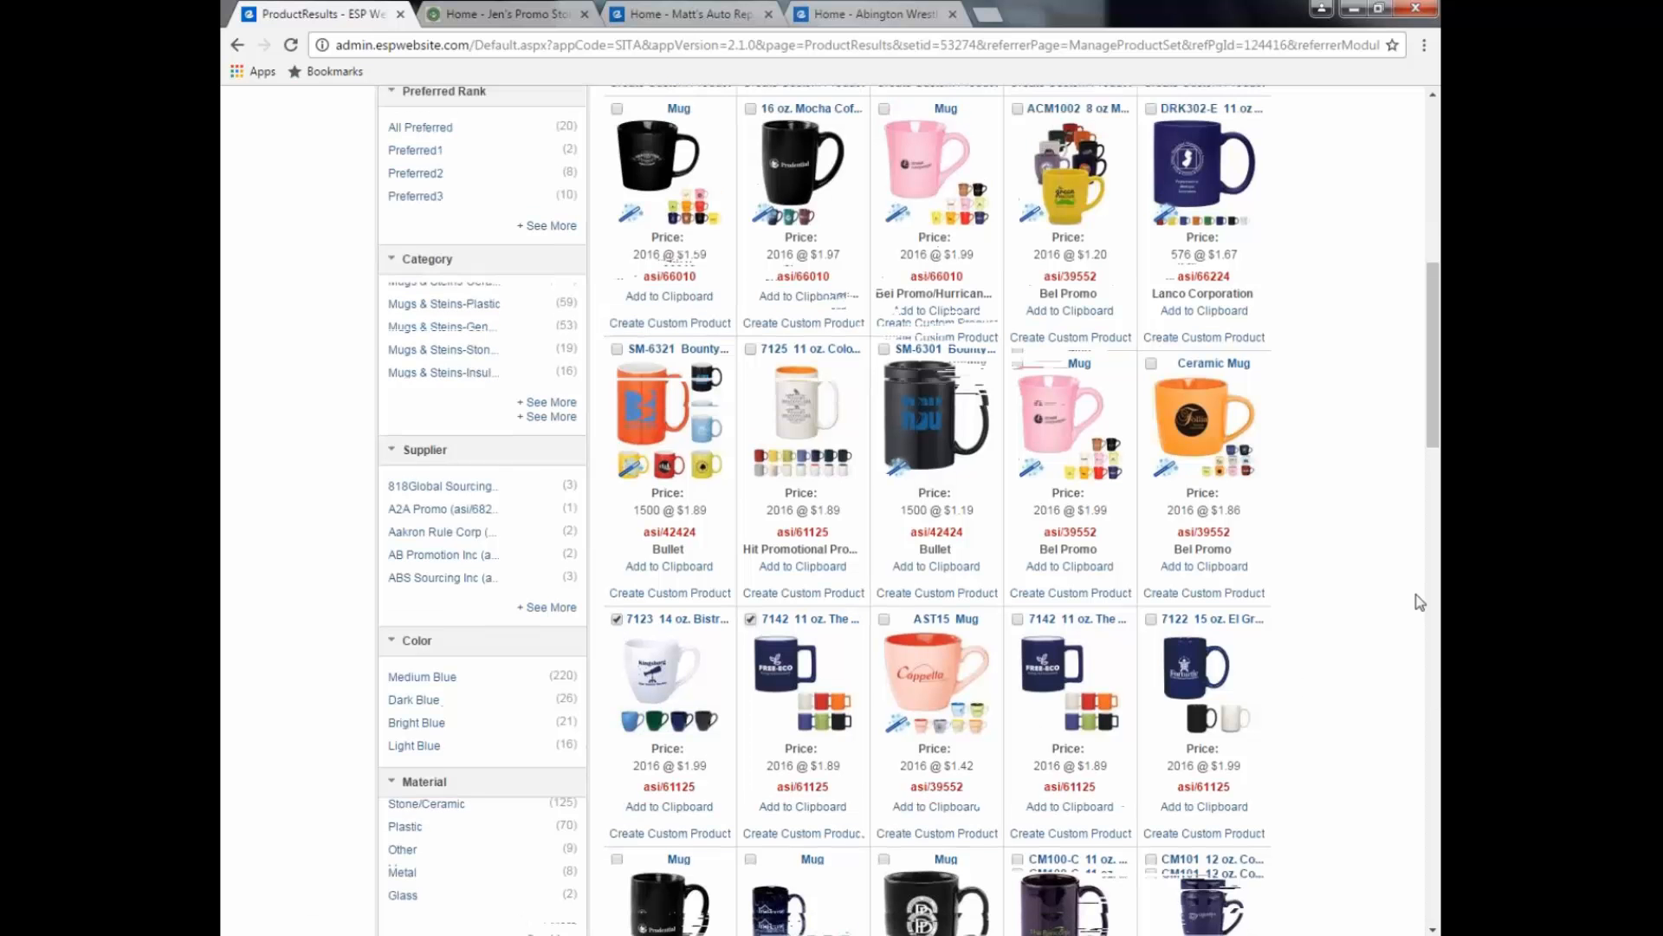
scroll(1419, 601, "up", 9)
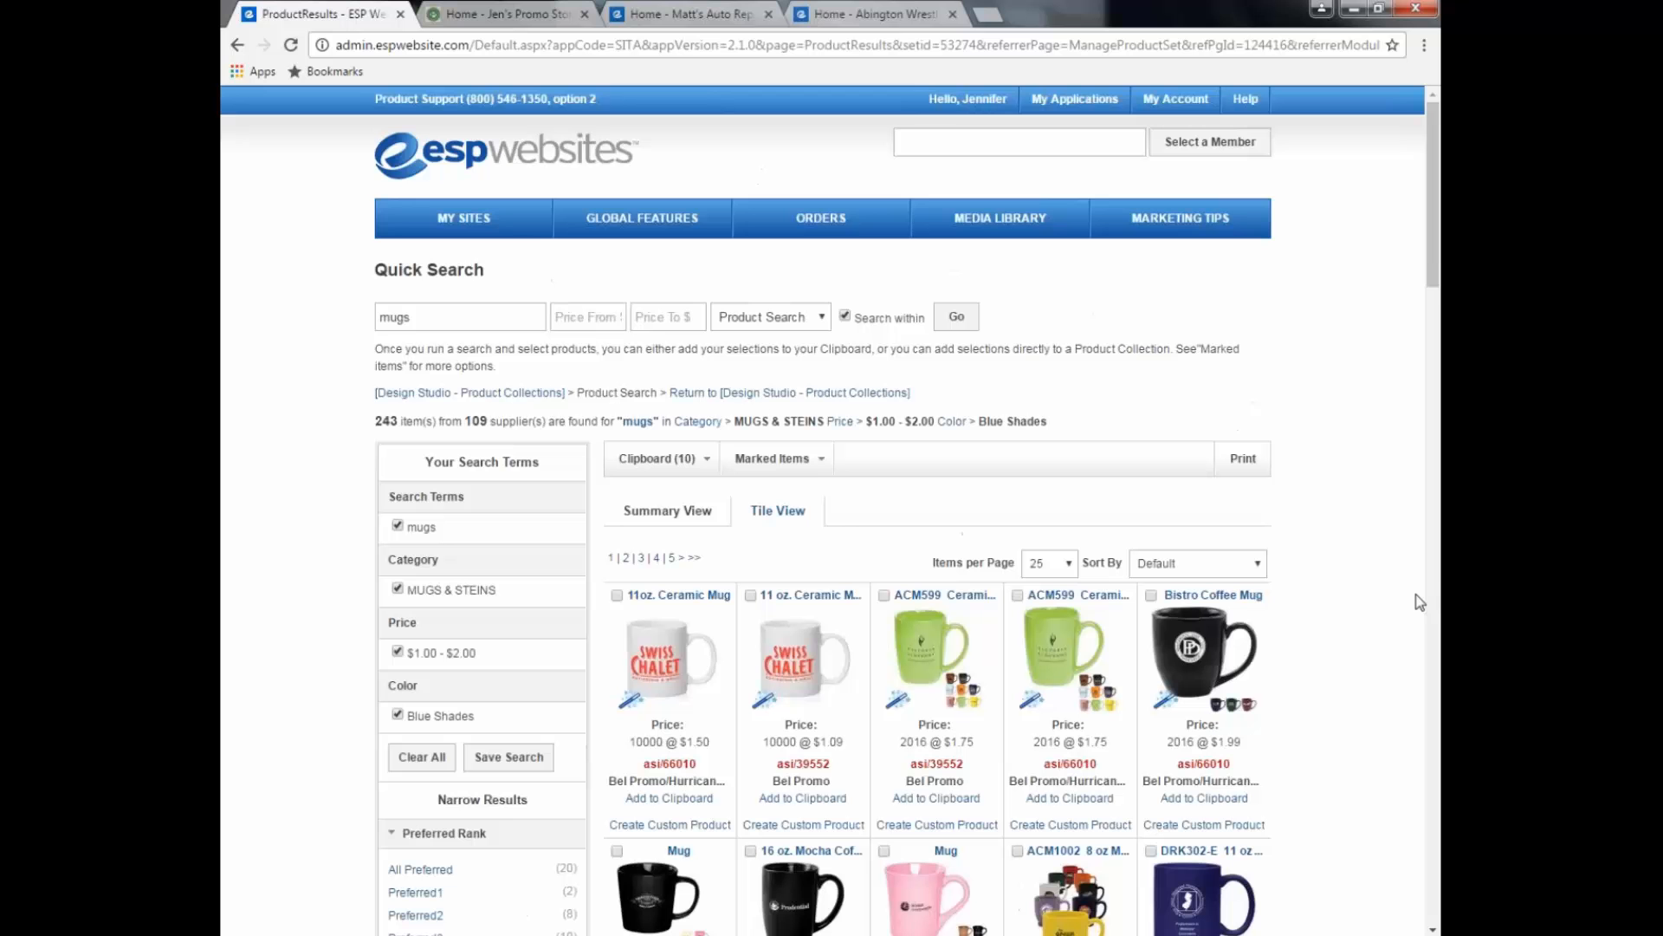
left_click(823, 468)
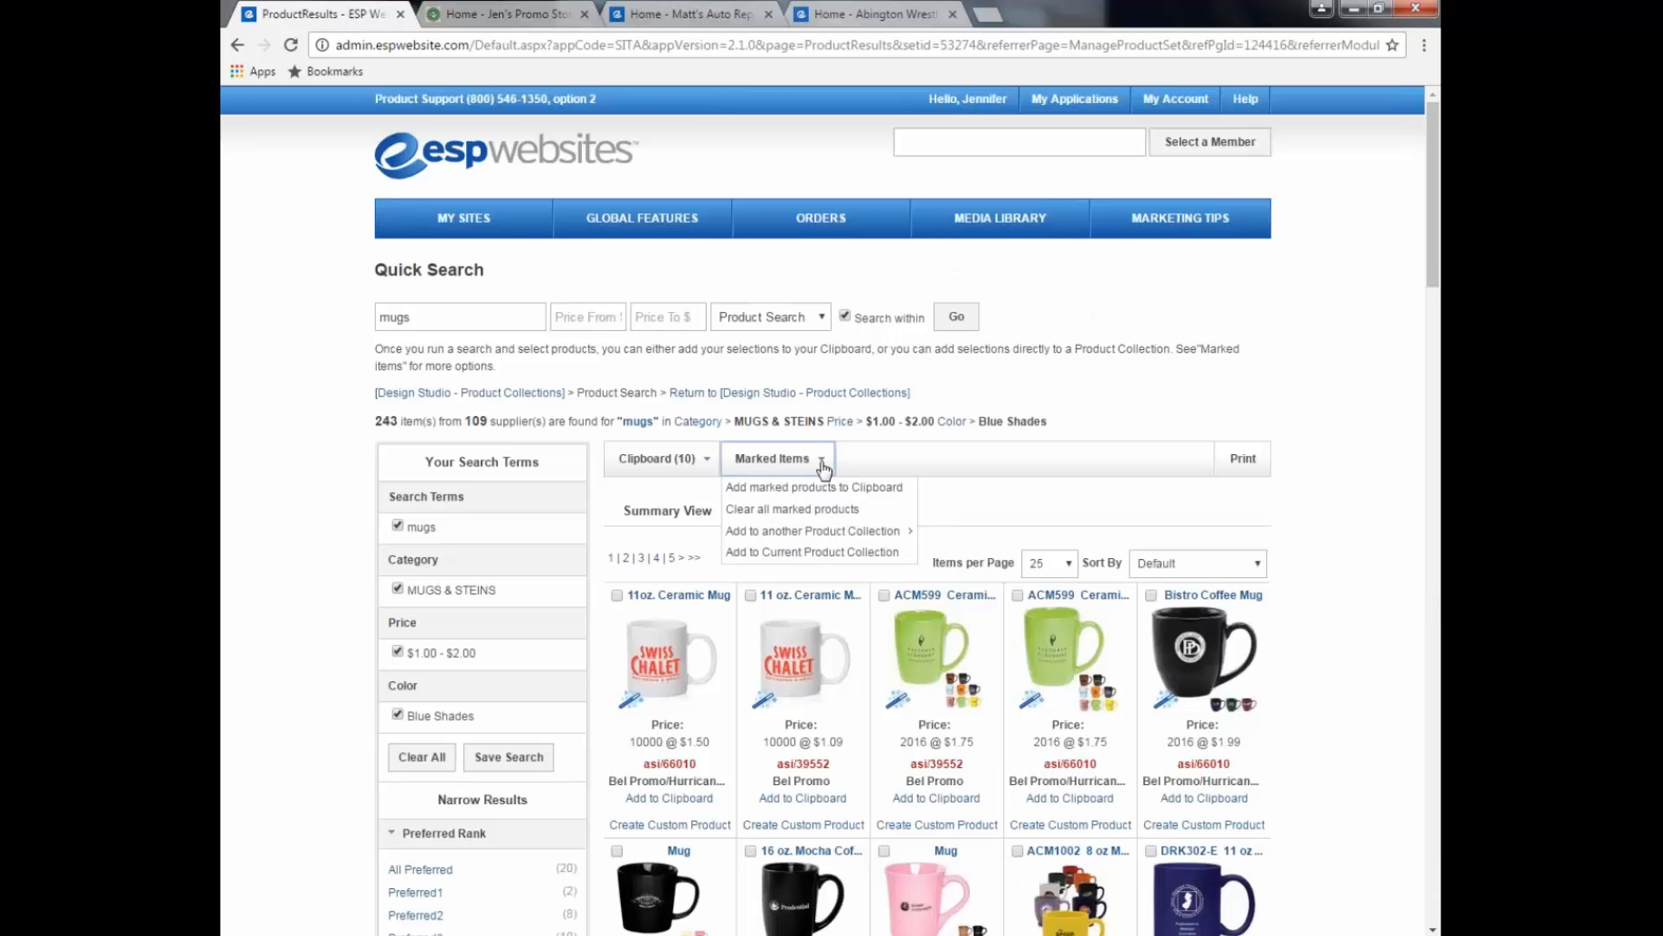
left_click(756, 555)
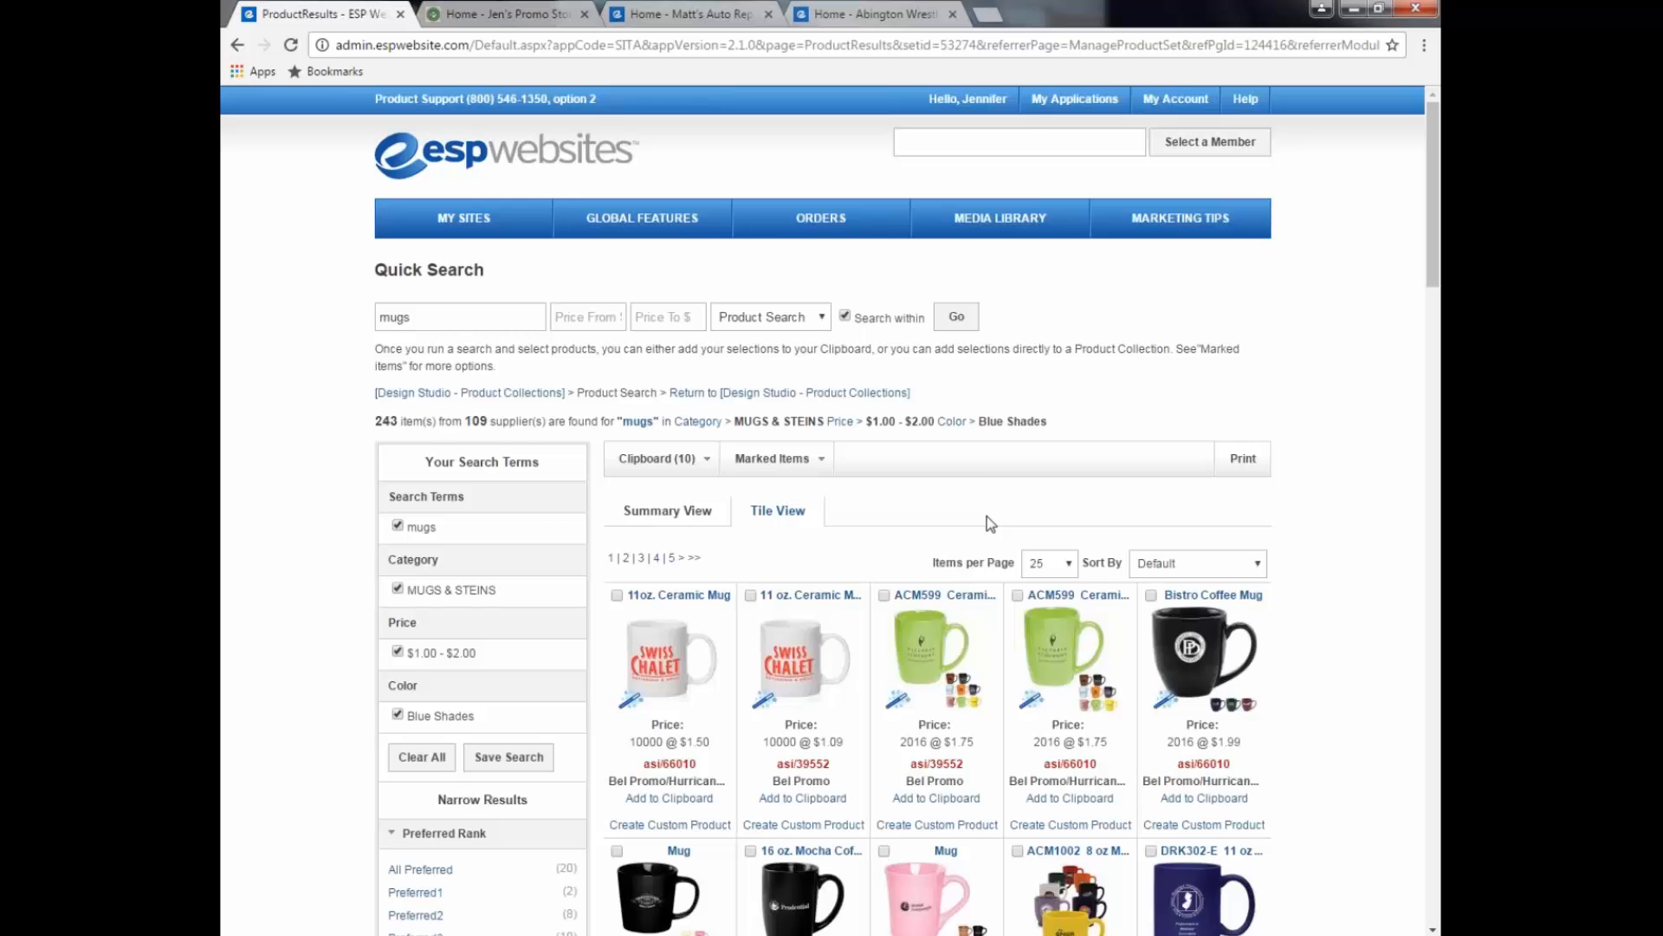
Step: Back on Product Collections, check Oct 20th Training's two mugs and polo, then search products for it
left_click(866, 395)
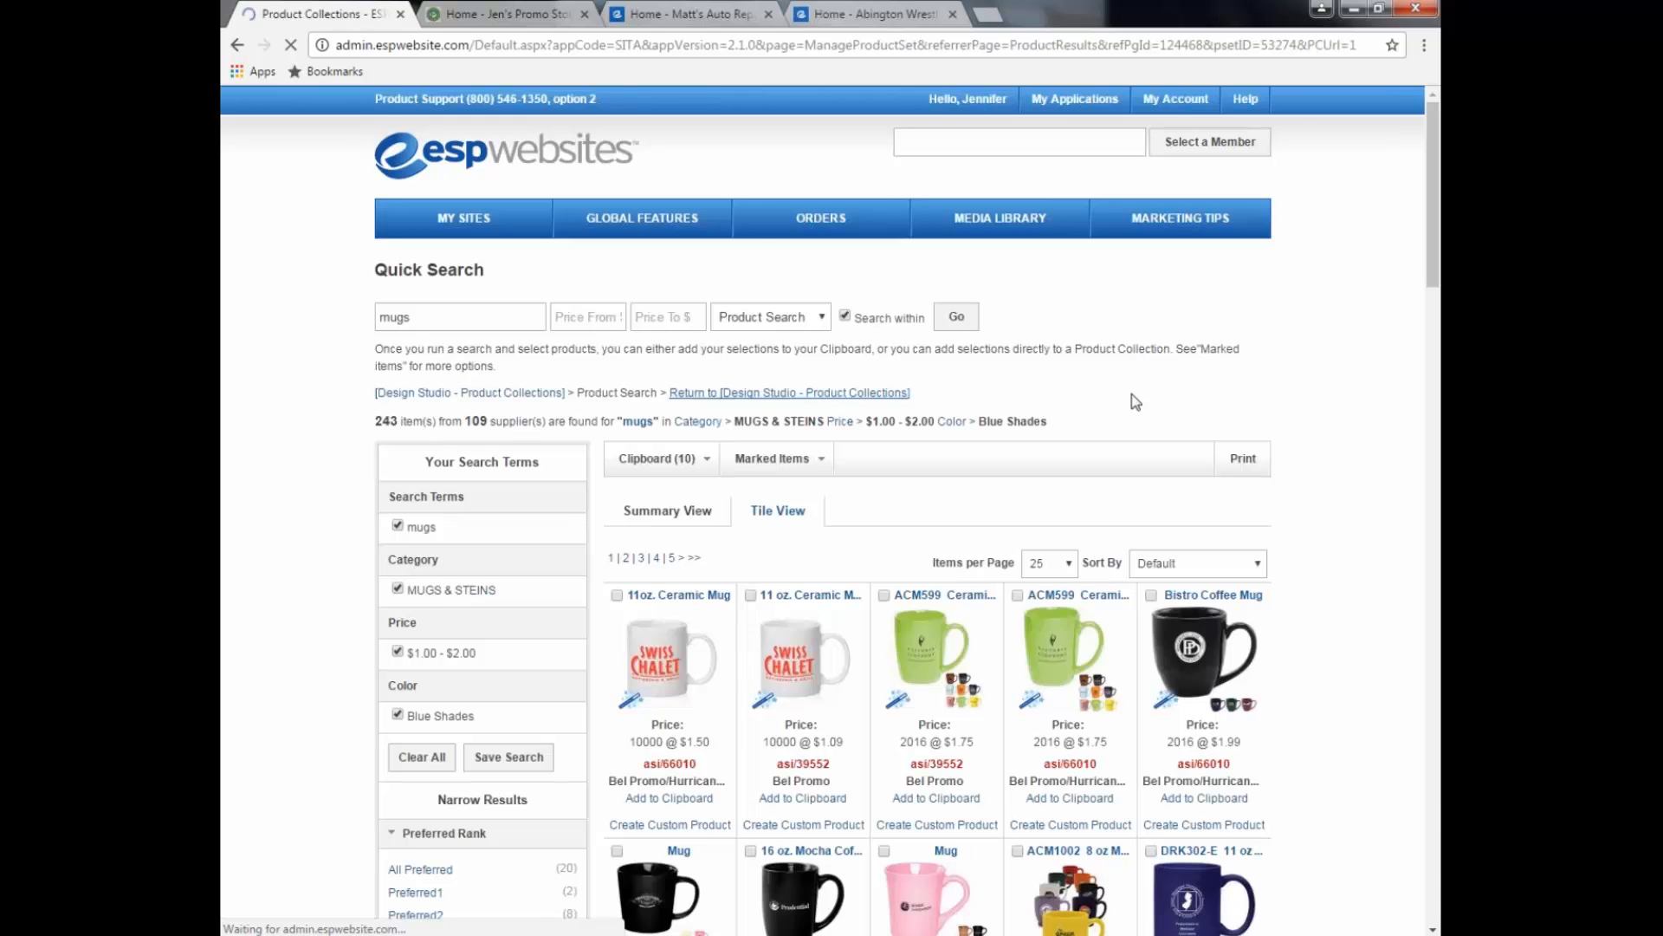
scroll(1137, 402, "down", 4)
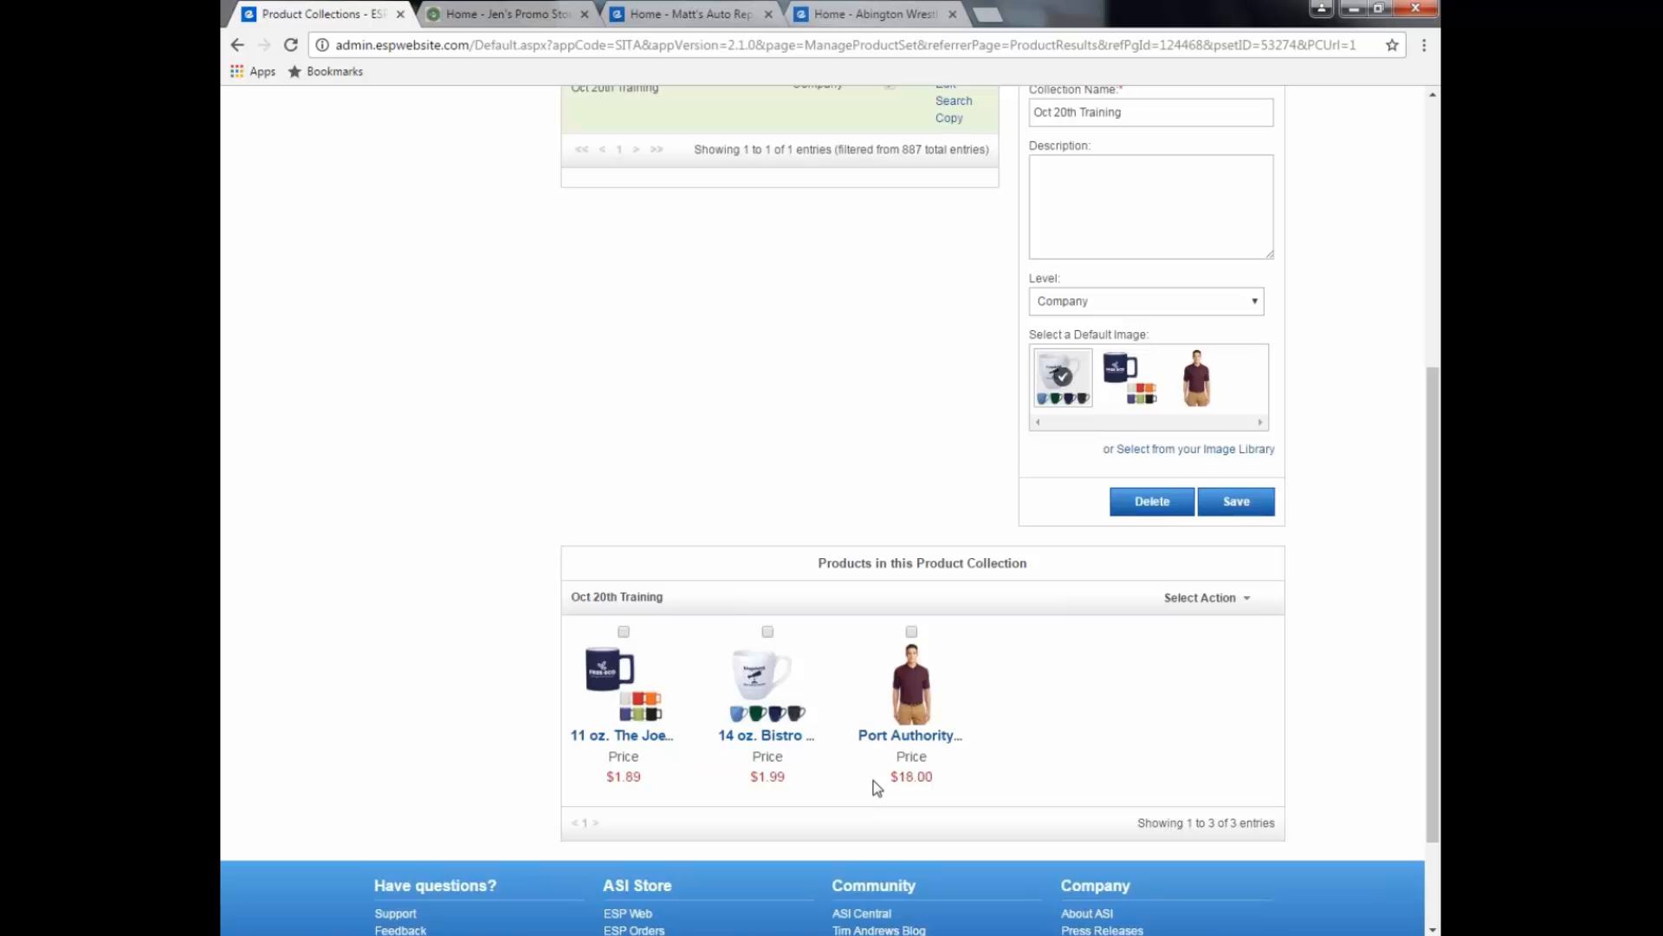
scroll(874, 782, "up", 5)
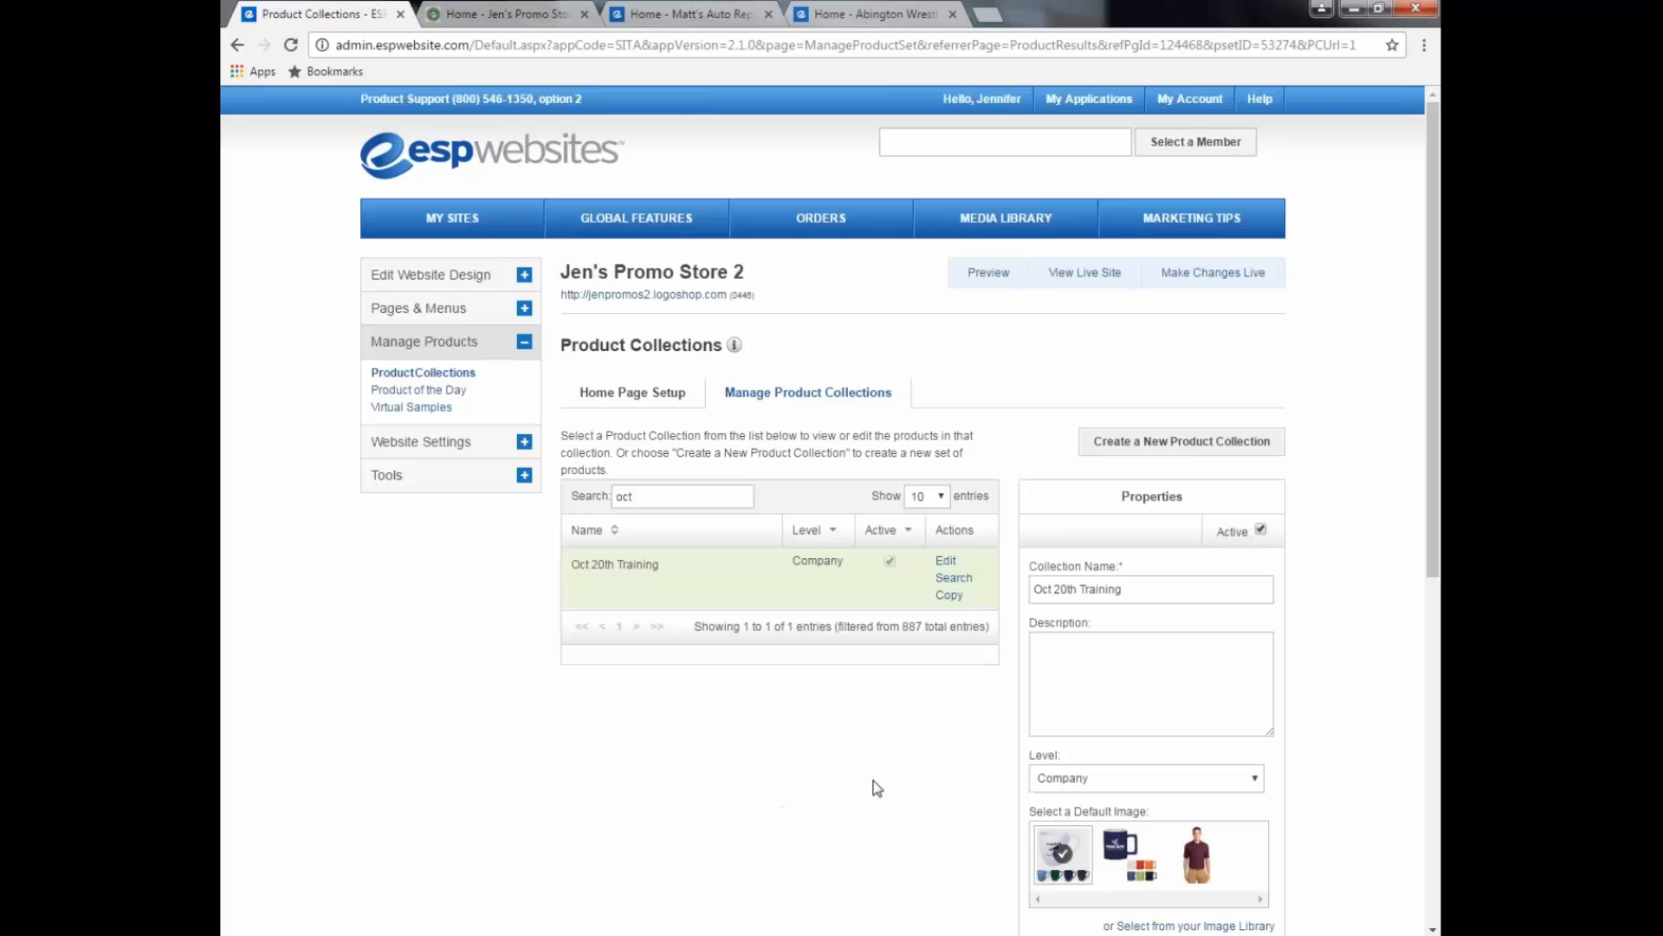
left_click(953, 578)
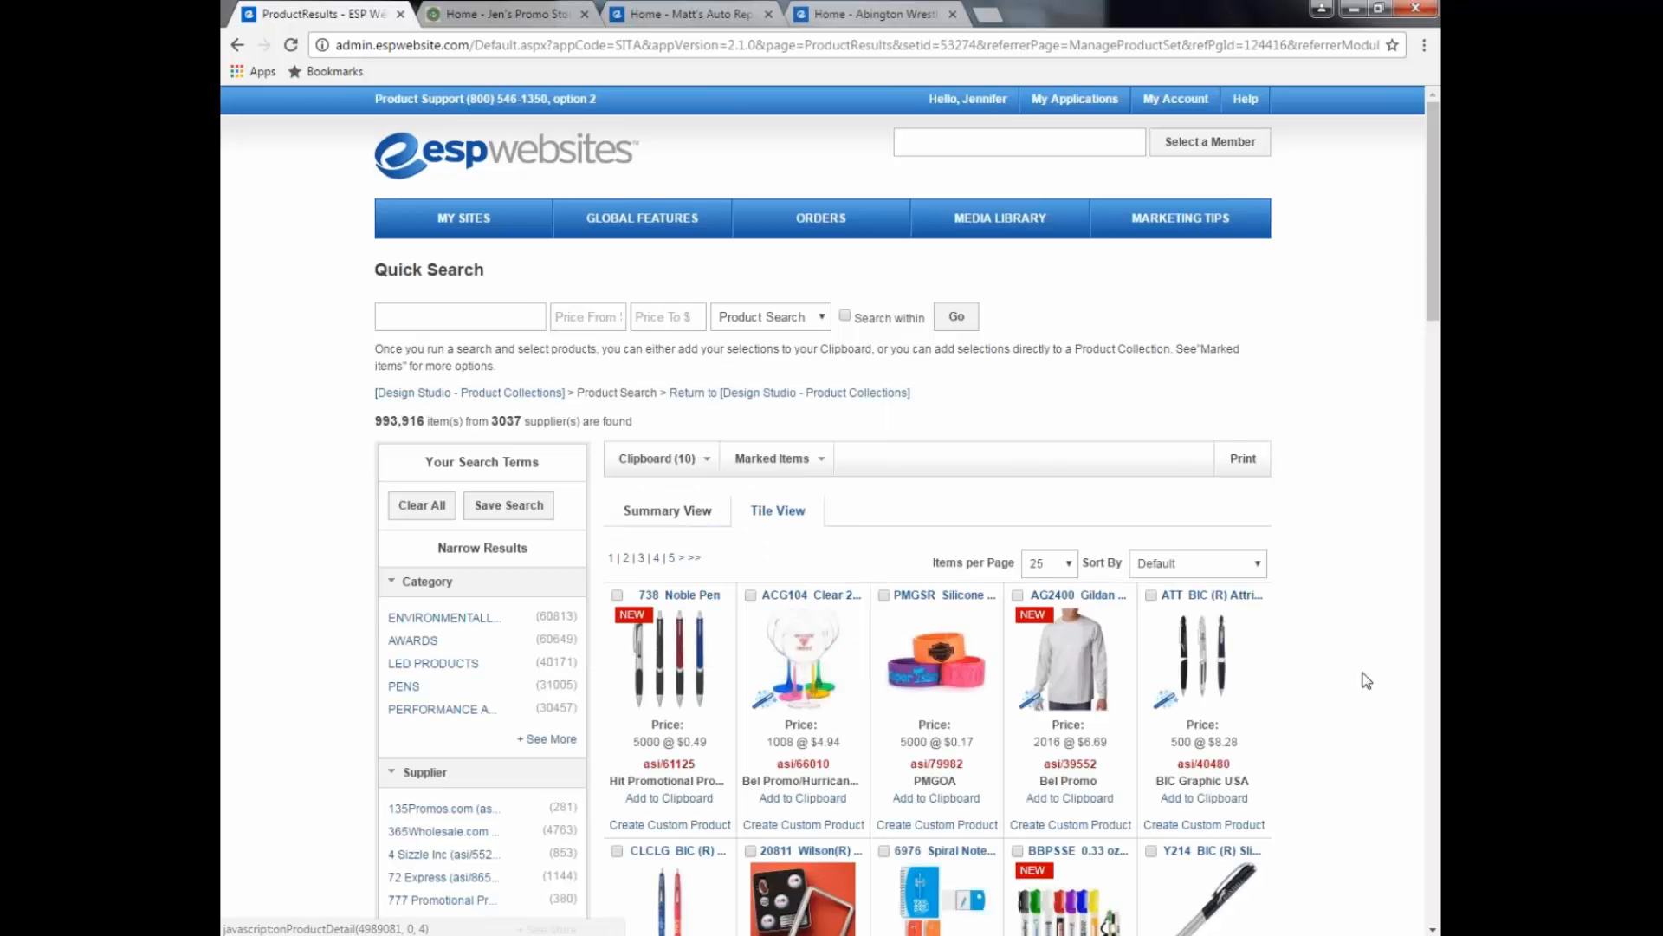
Step: Mark the AG2400 Gildan shirt and B9029-9 bottle opener, add them to the collection, and go back to Product Collections
scroll(1364, 676, "down", 3)
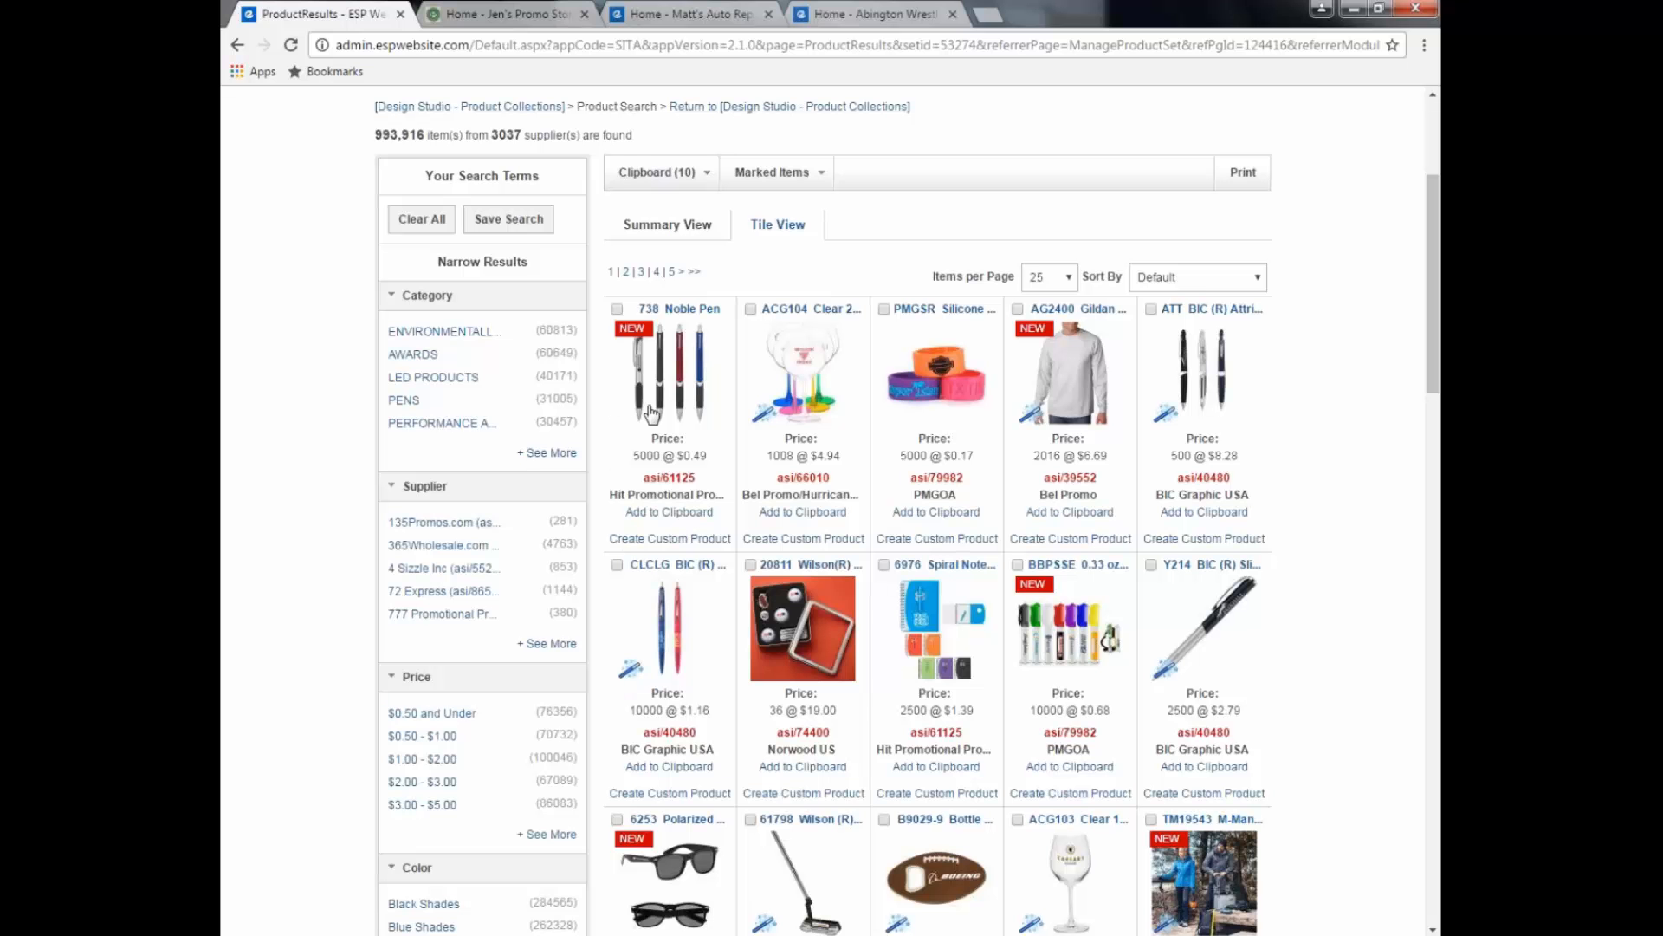
mouse_move(663, 414)
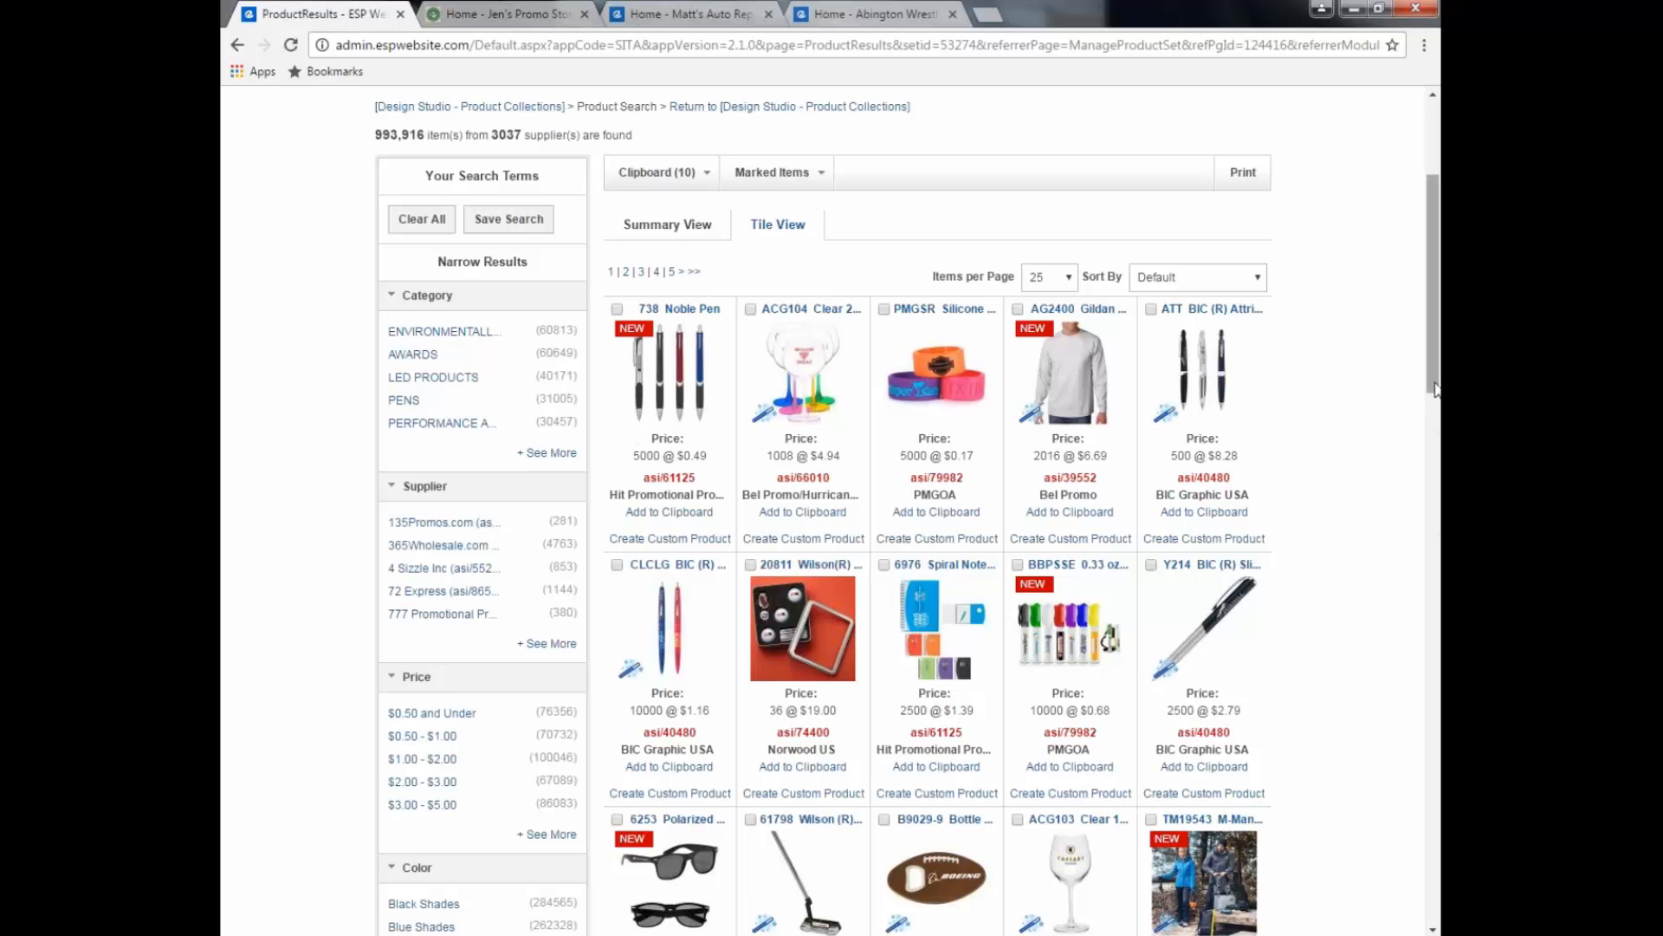
left_click(1018, 310)
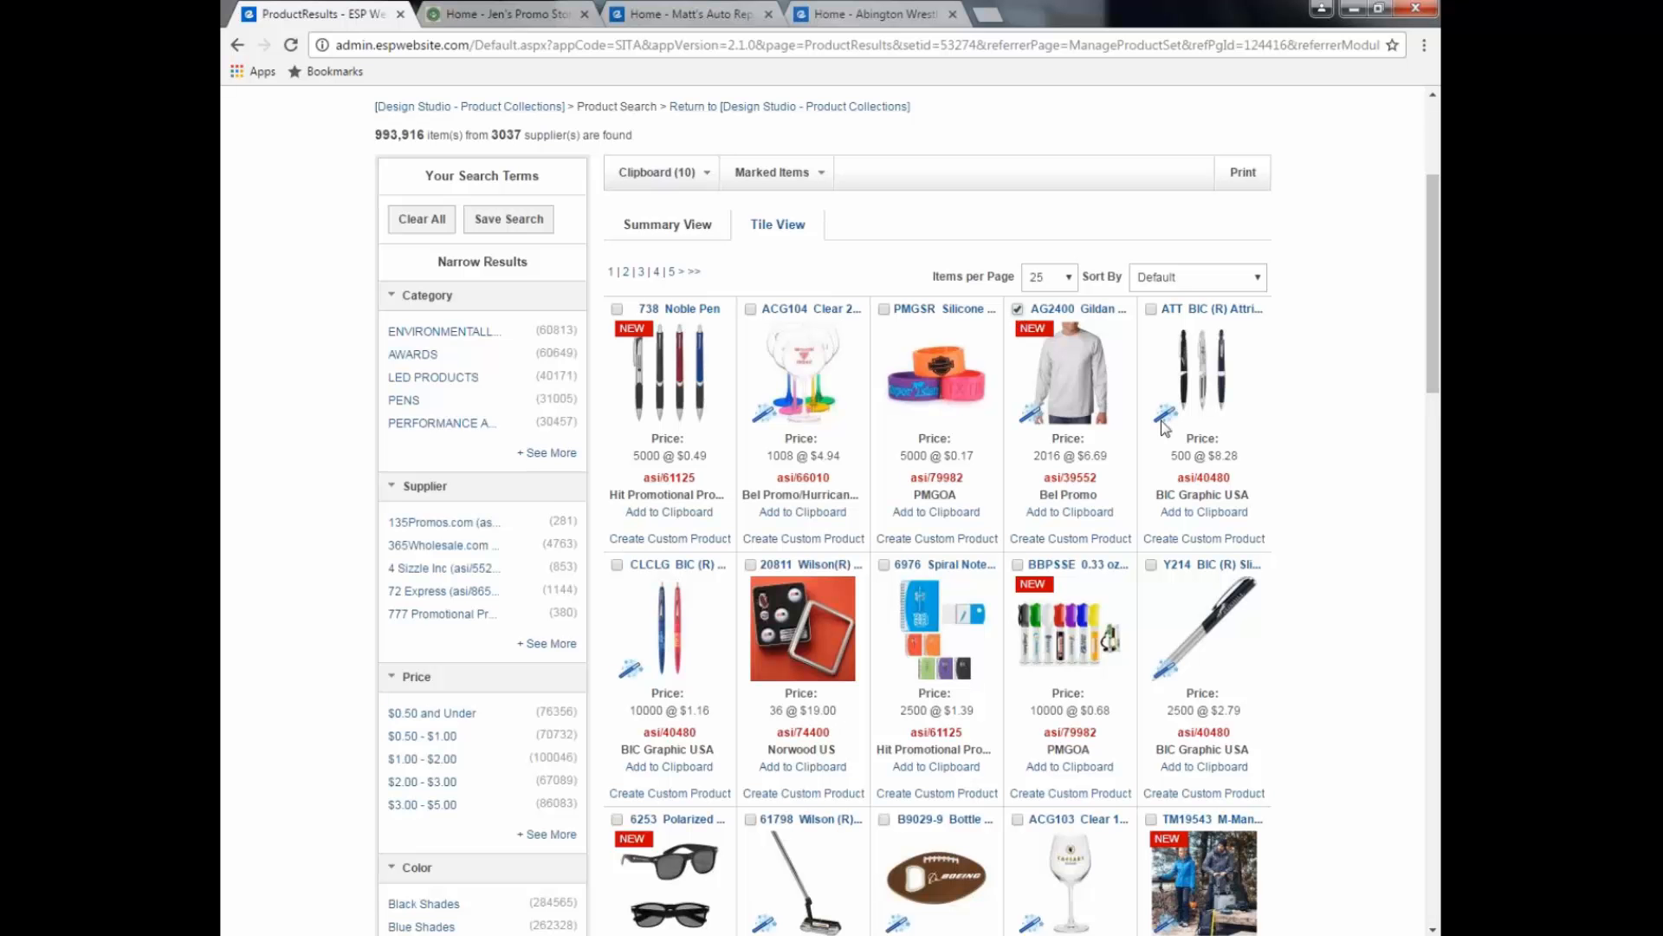
scroll(1362, 518, "down", 5)
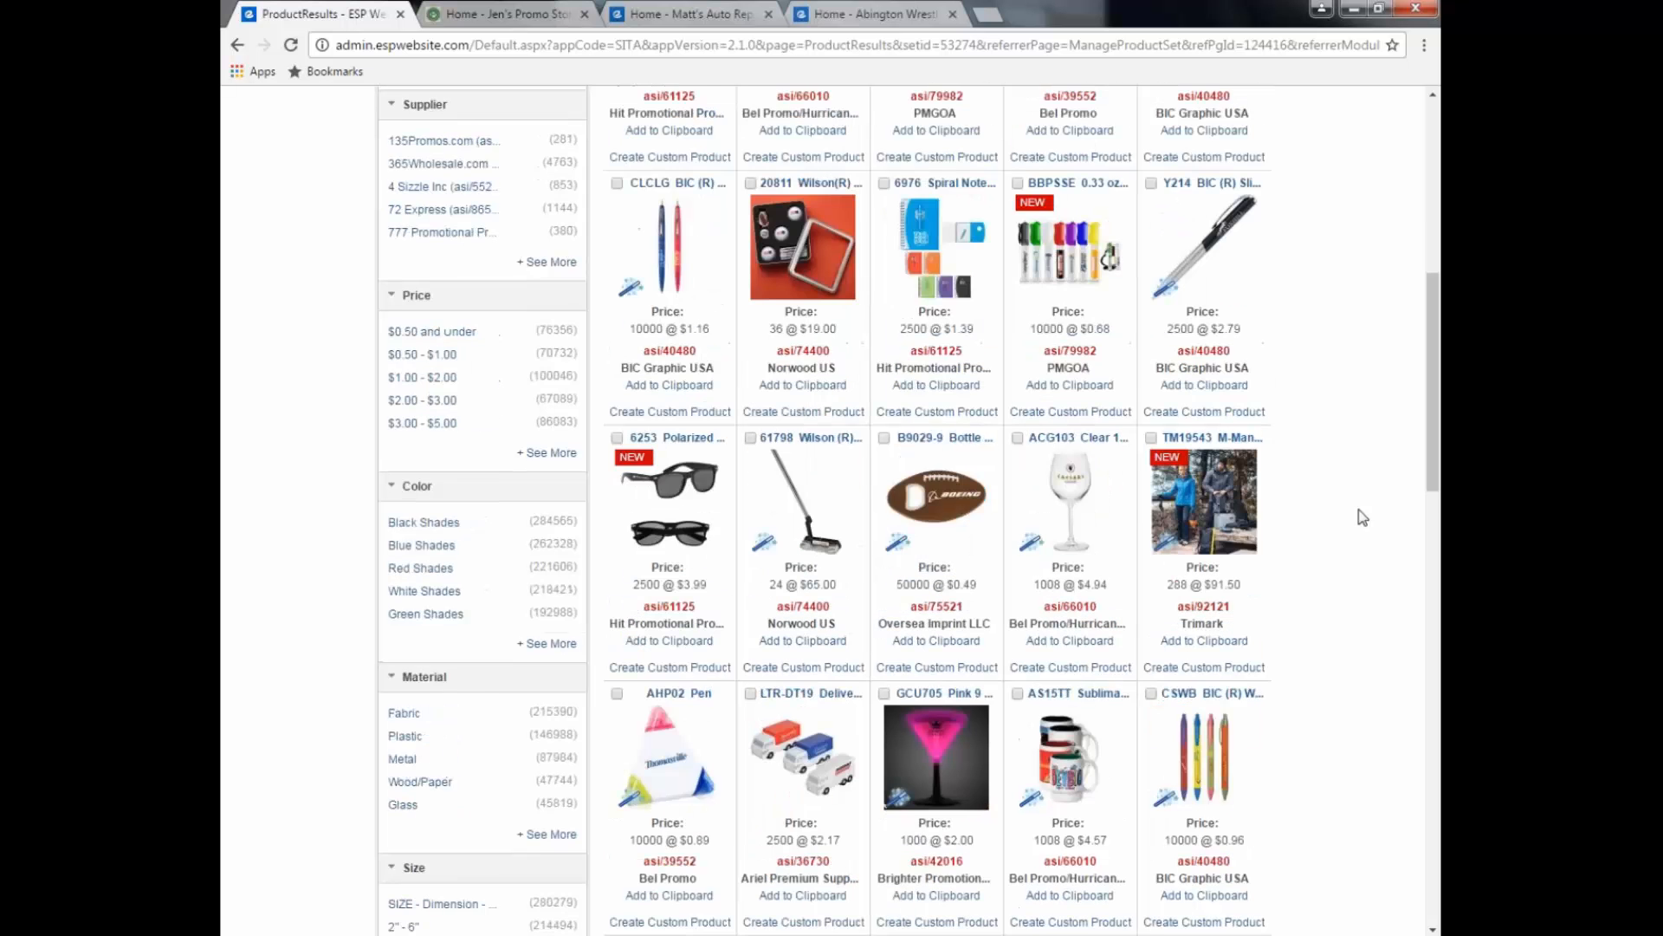
scroll(1362, 517, "down", 1)
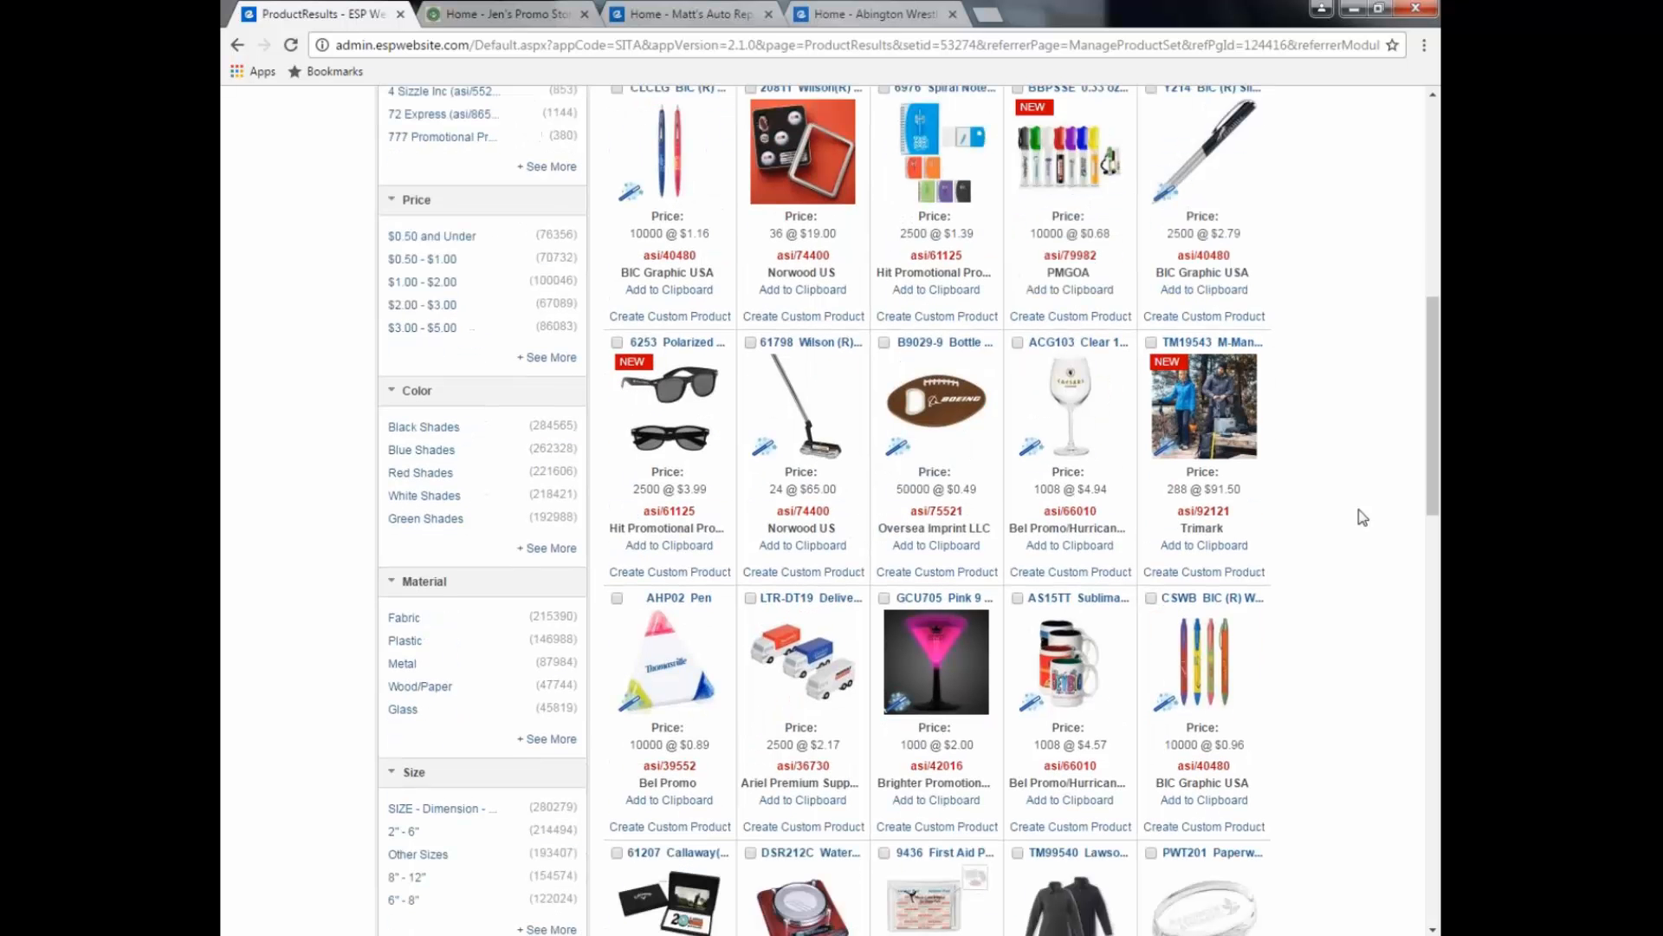
left_click(885, 342)
scroll(828, 377, "up", 8)
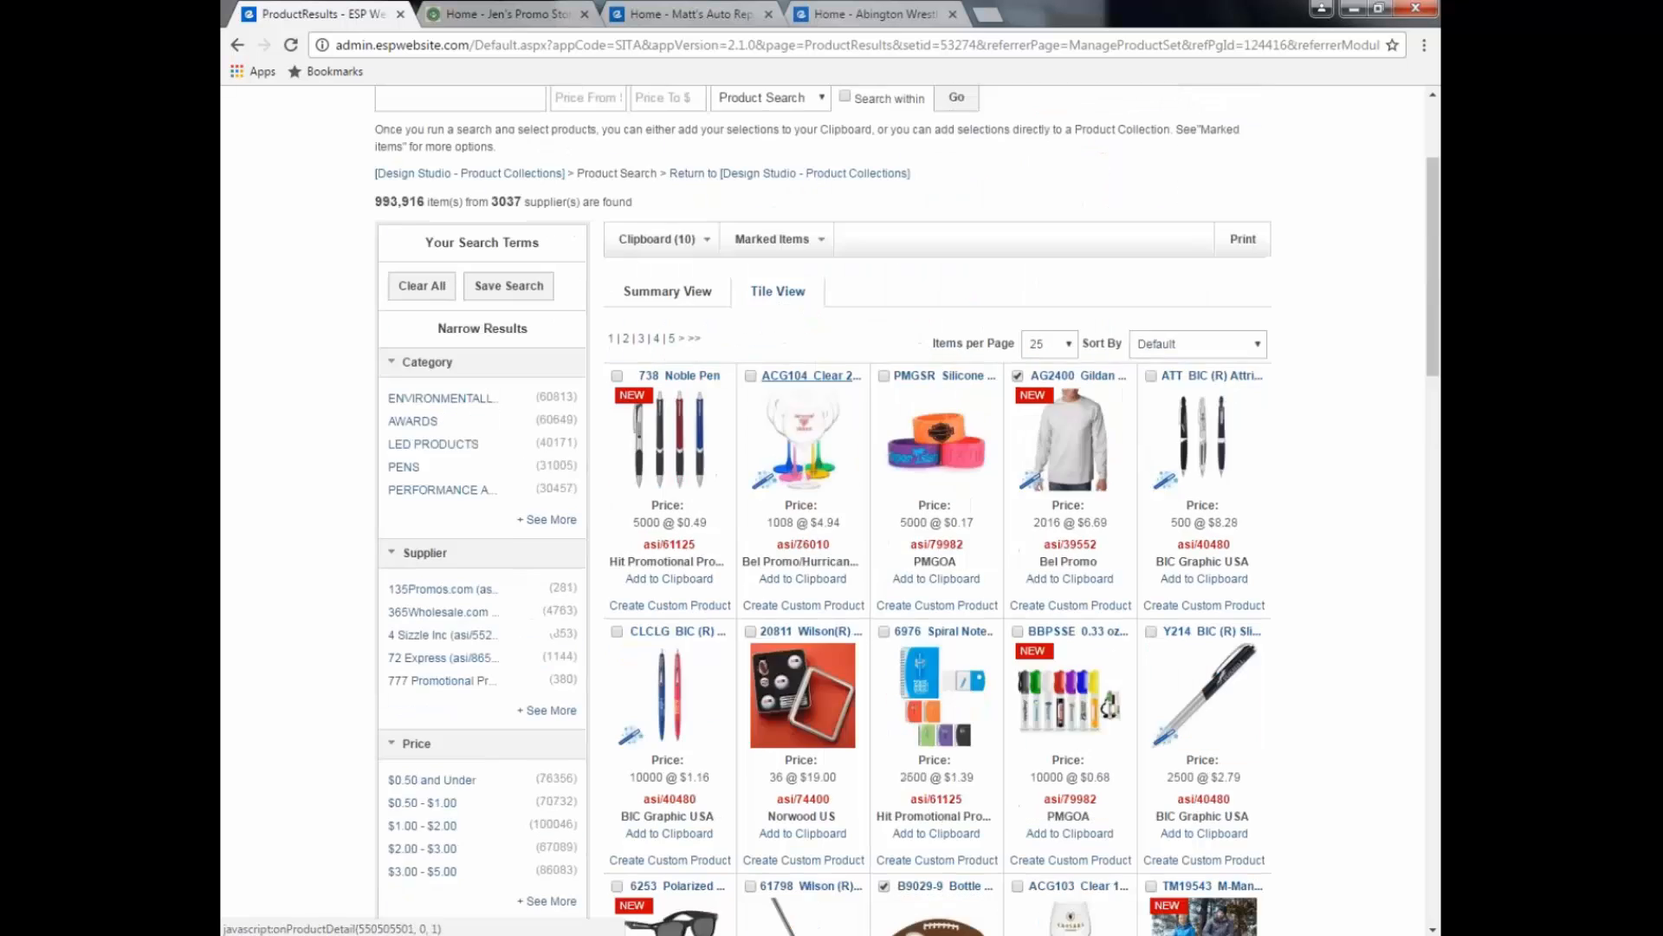
left_click(822, 461)
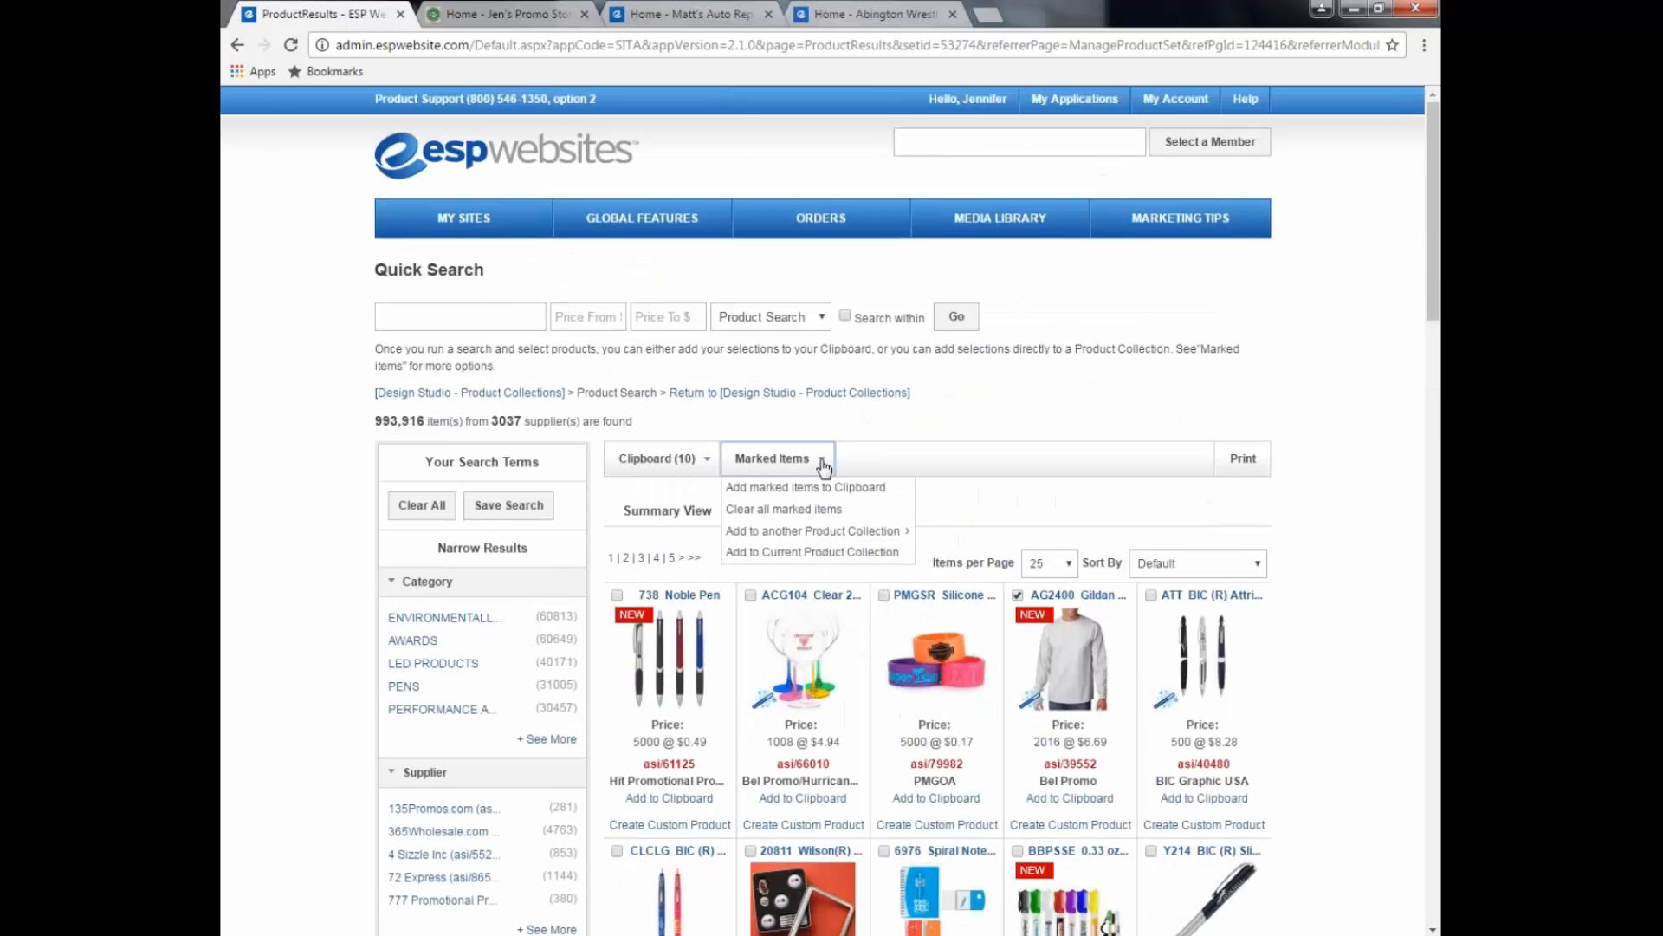
left_click(818, 555)
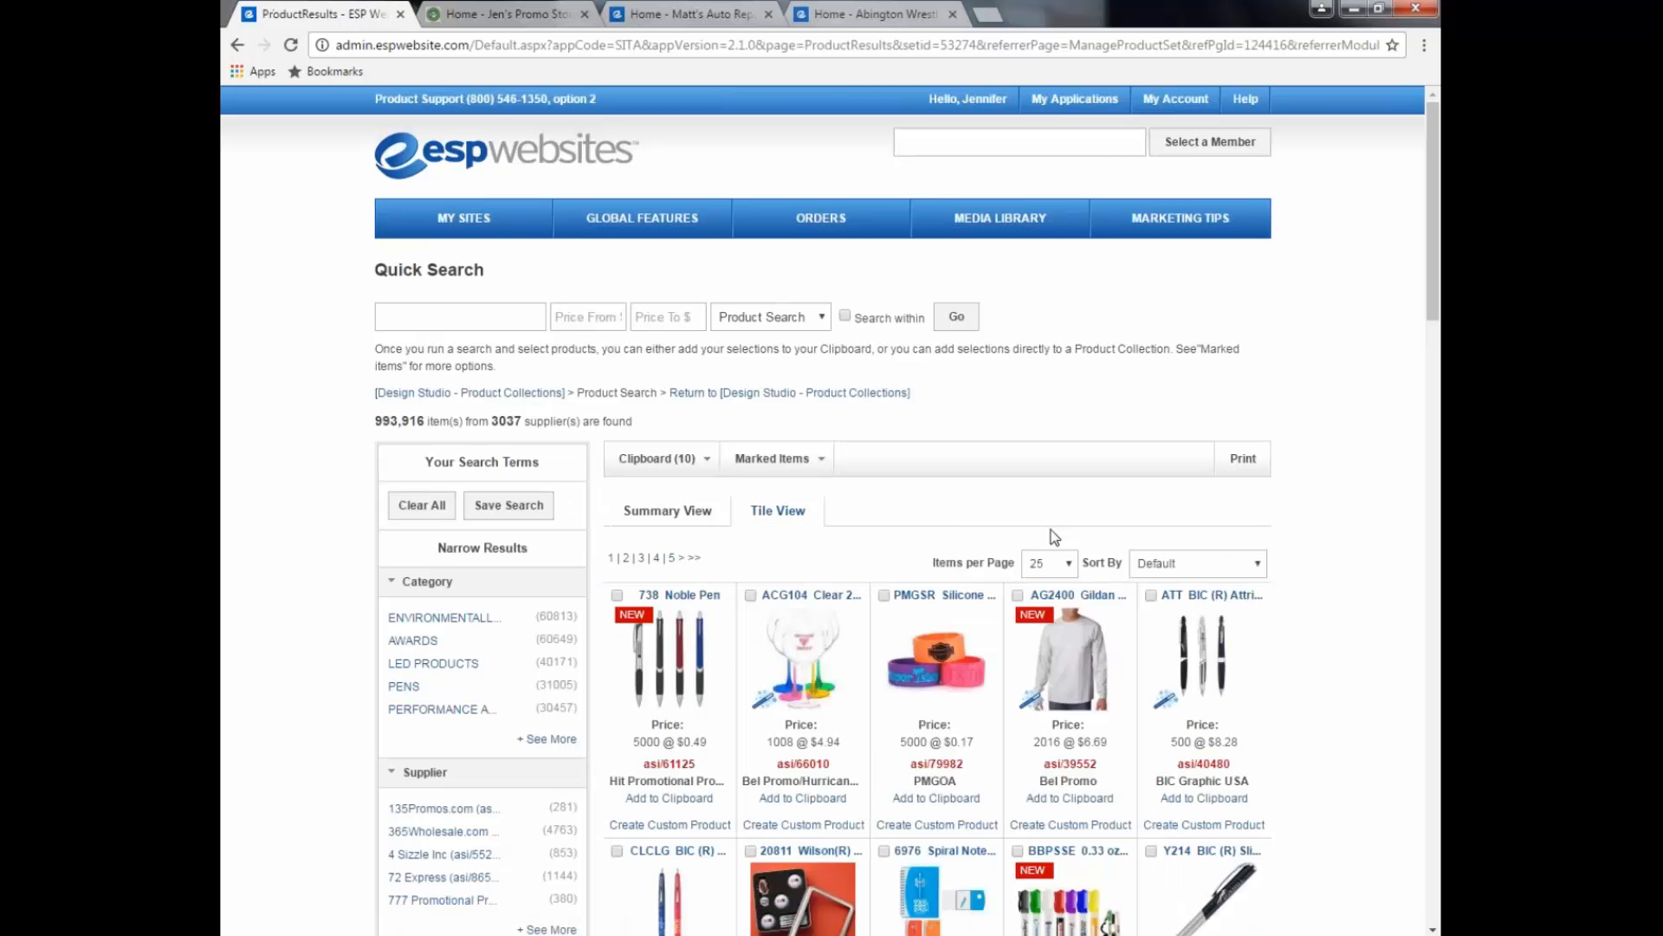
left_click(853, 400)
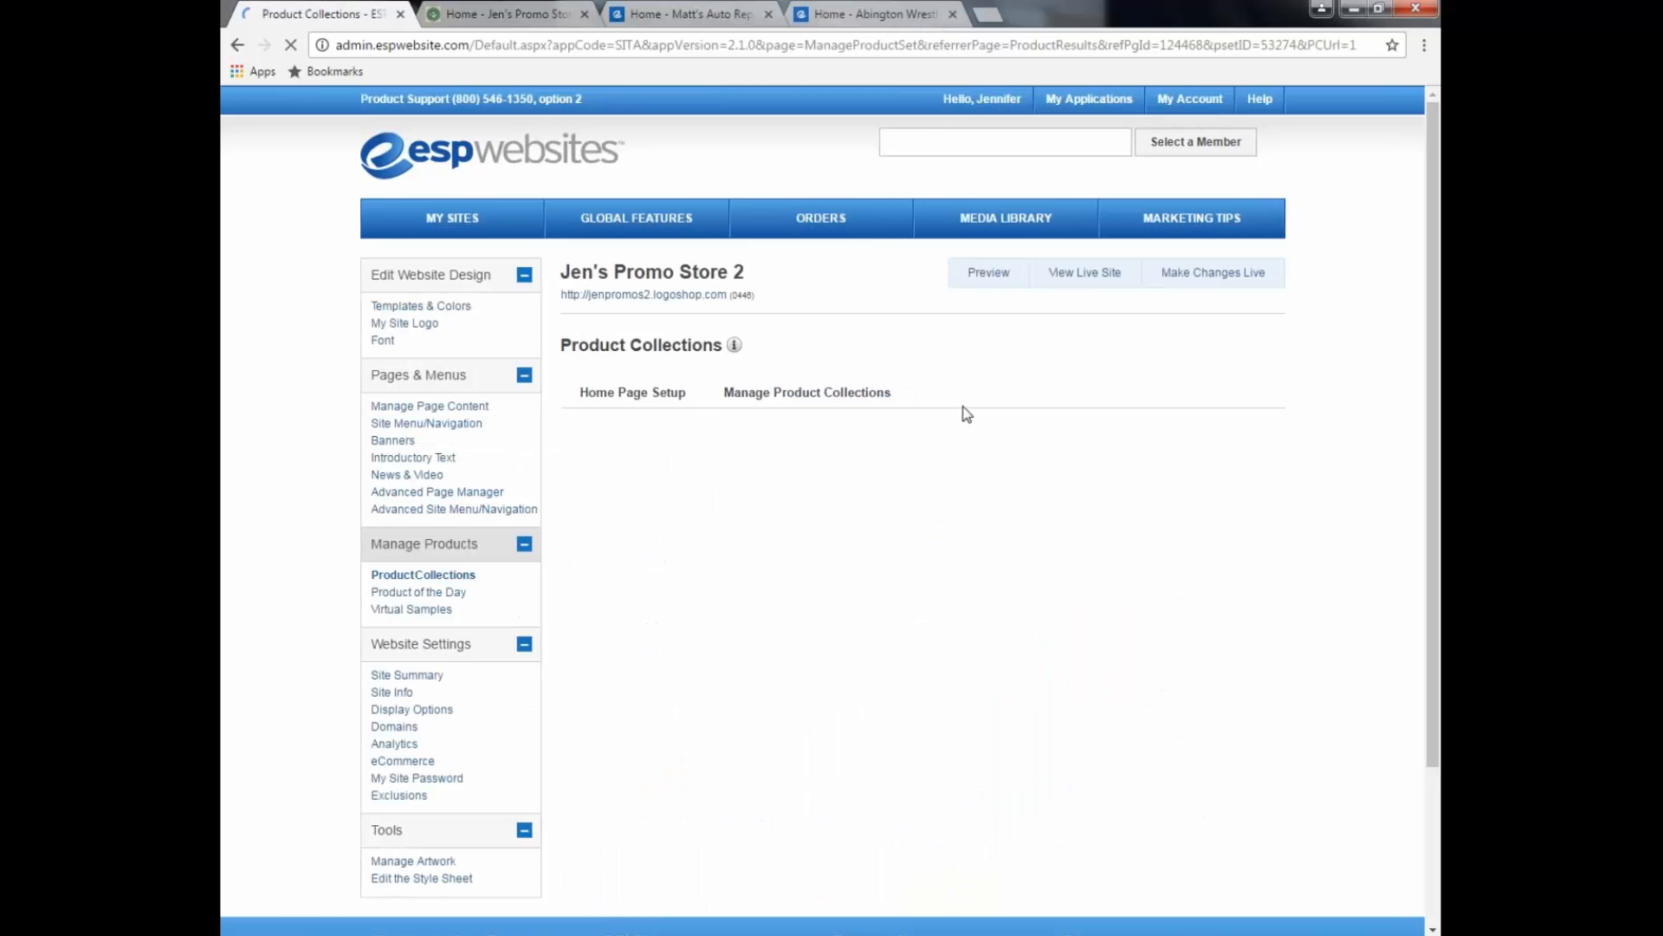
scroll(967, 414, "down", 7)
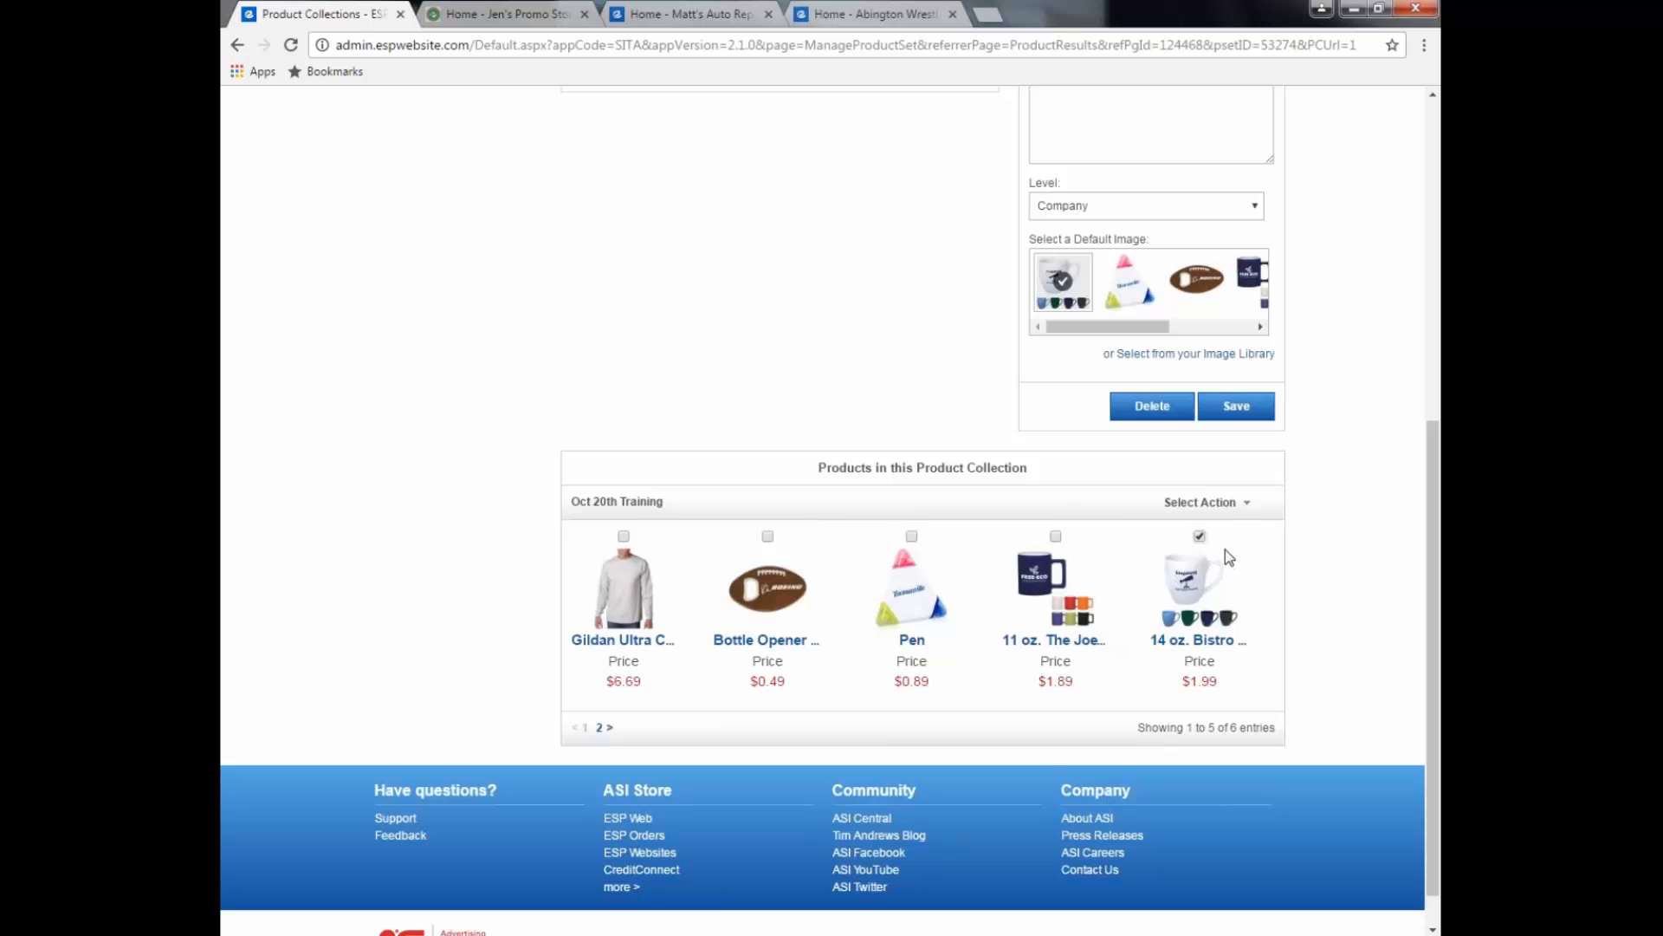
left_click(1247, 505)
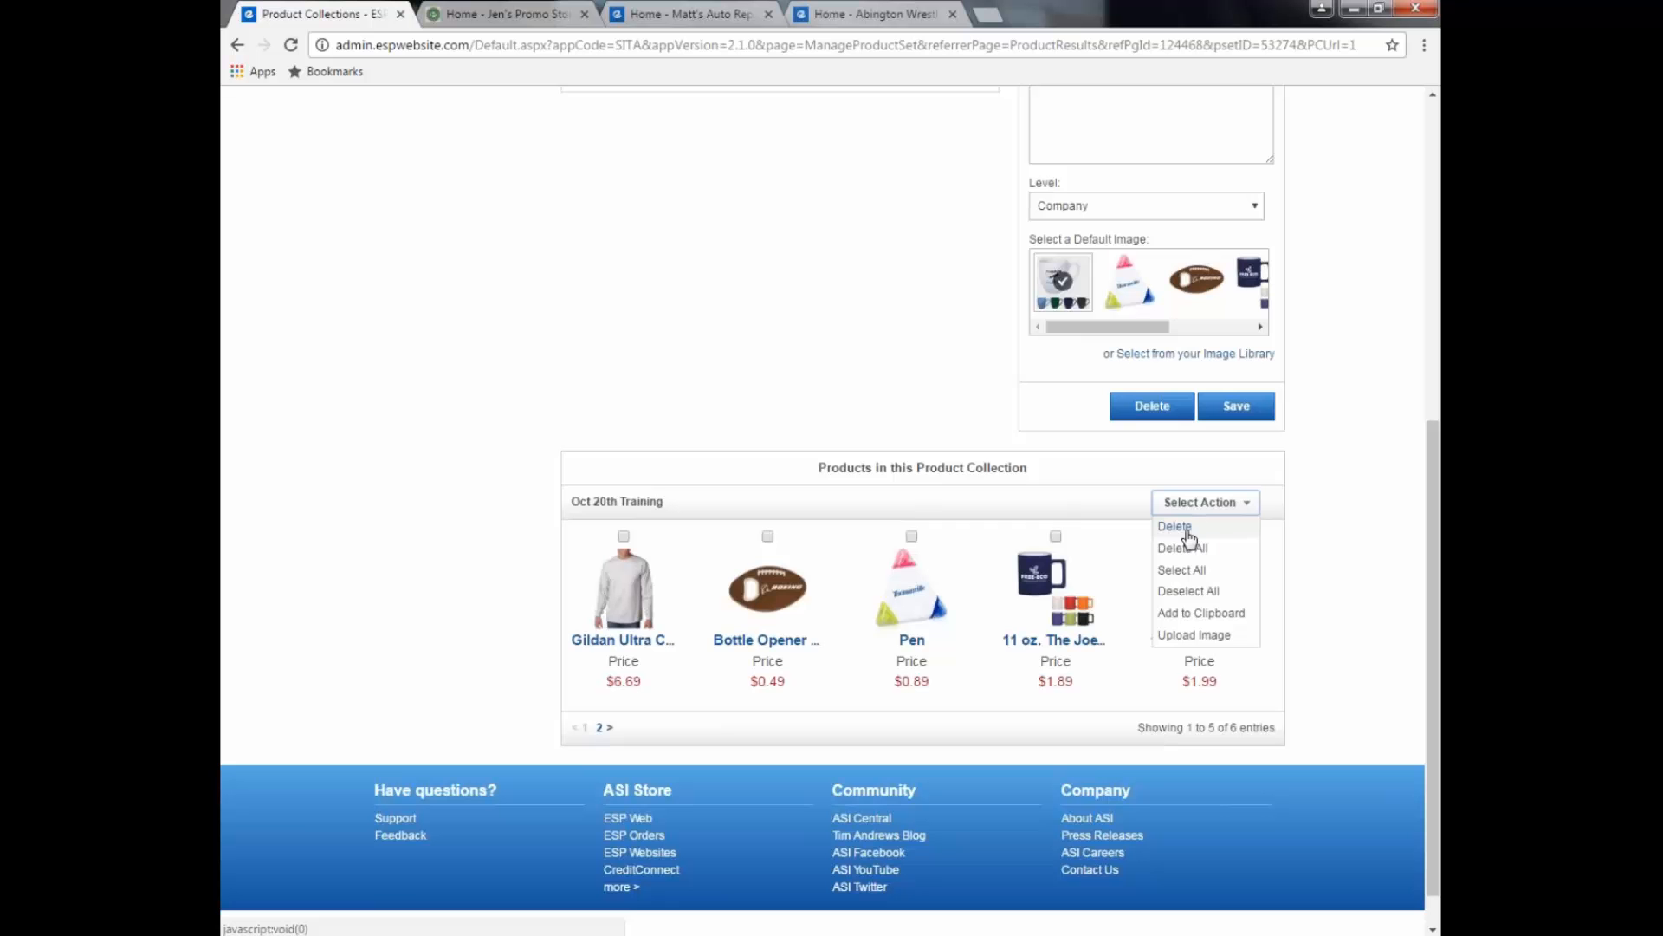
left_click(1270, 550)
left_click(1200, 537)
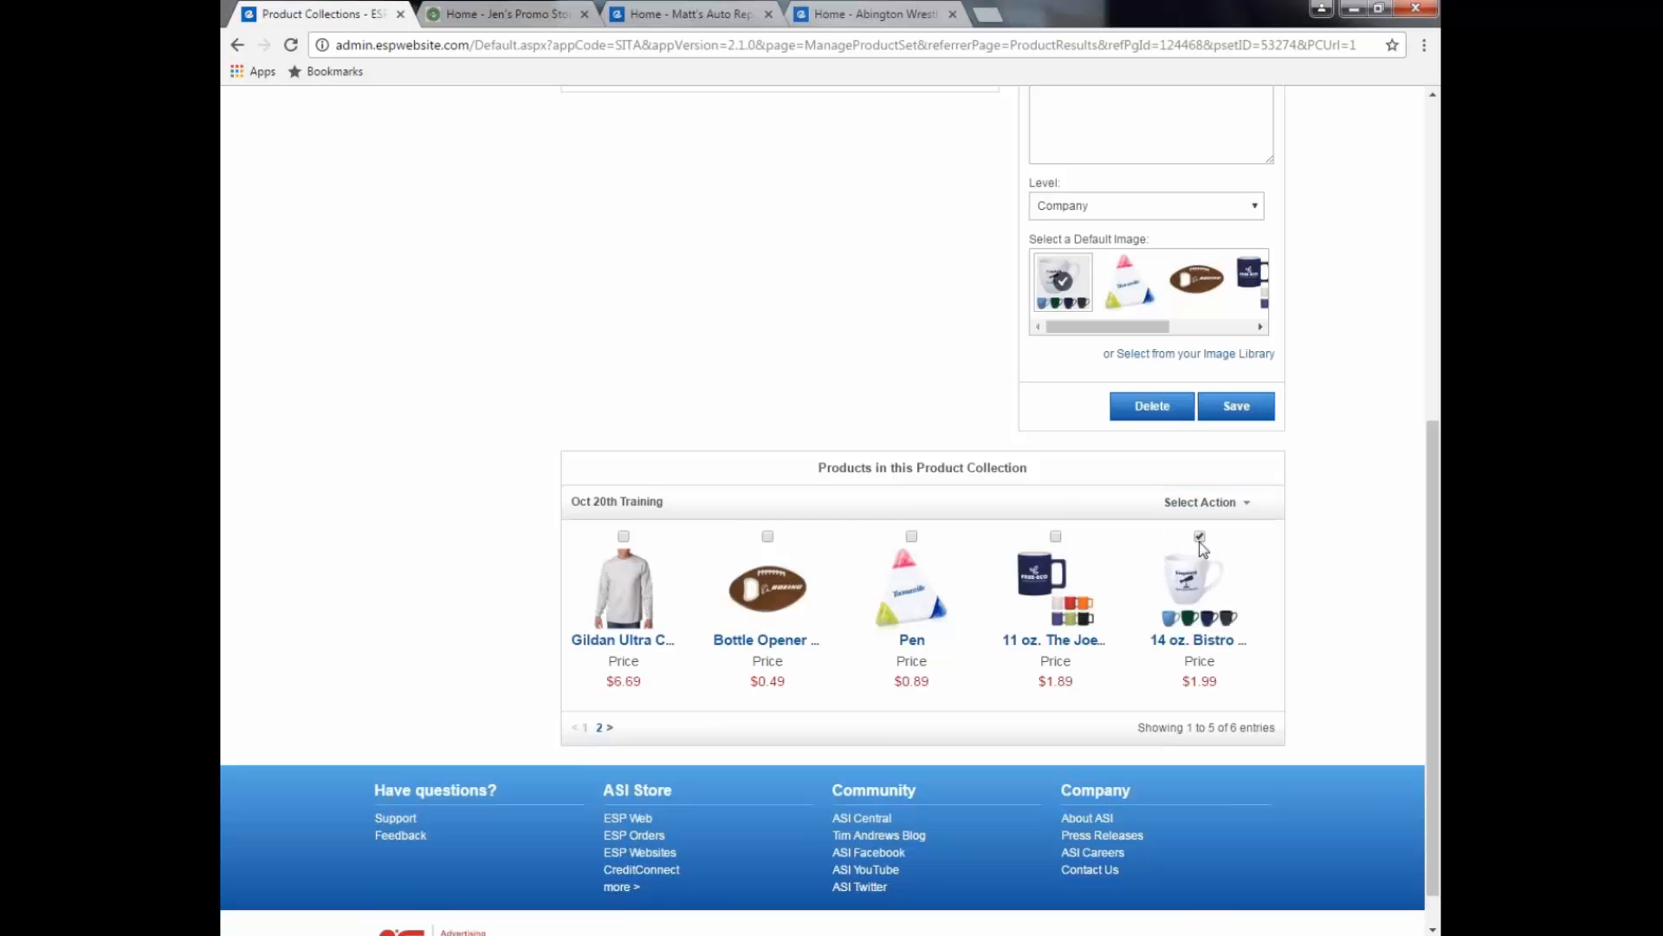
left_click(1200, 536)
left_click_drag(1433, 584, 1438, 449)
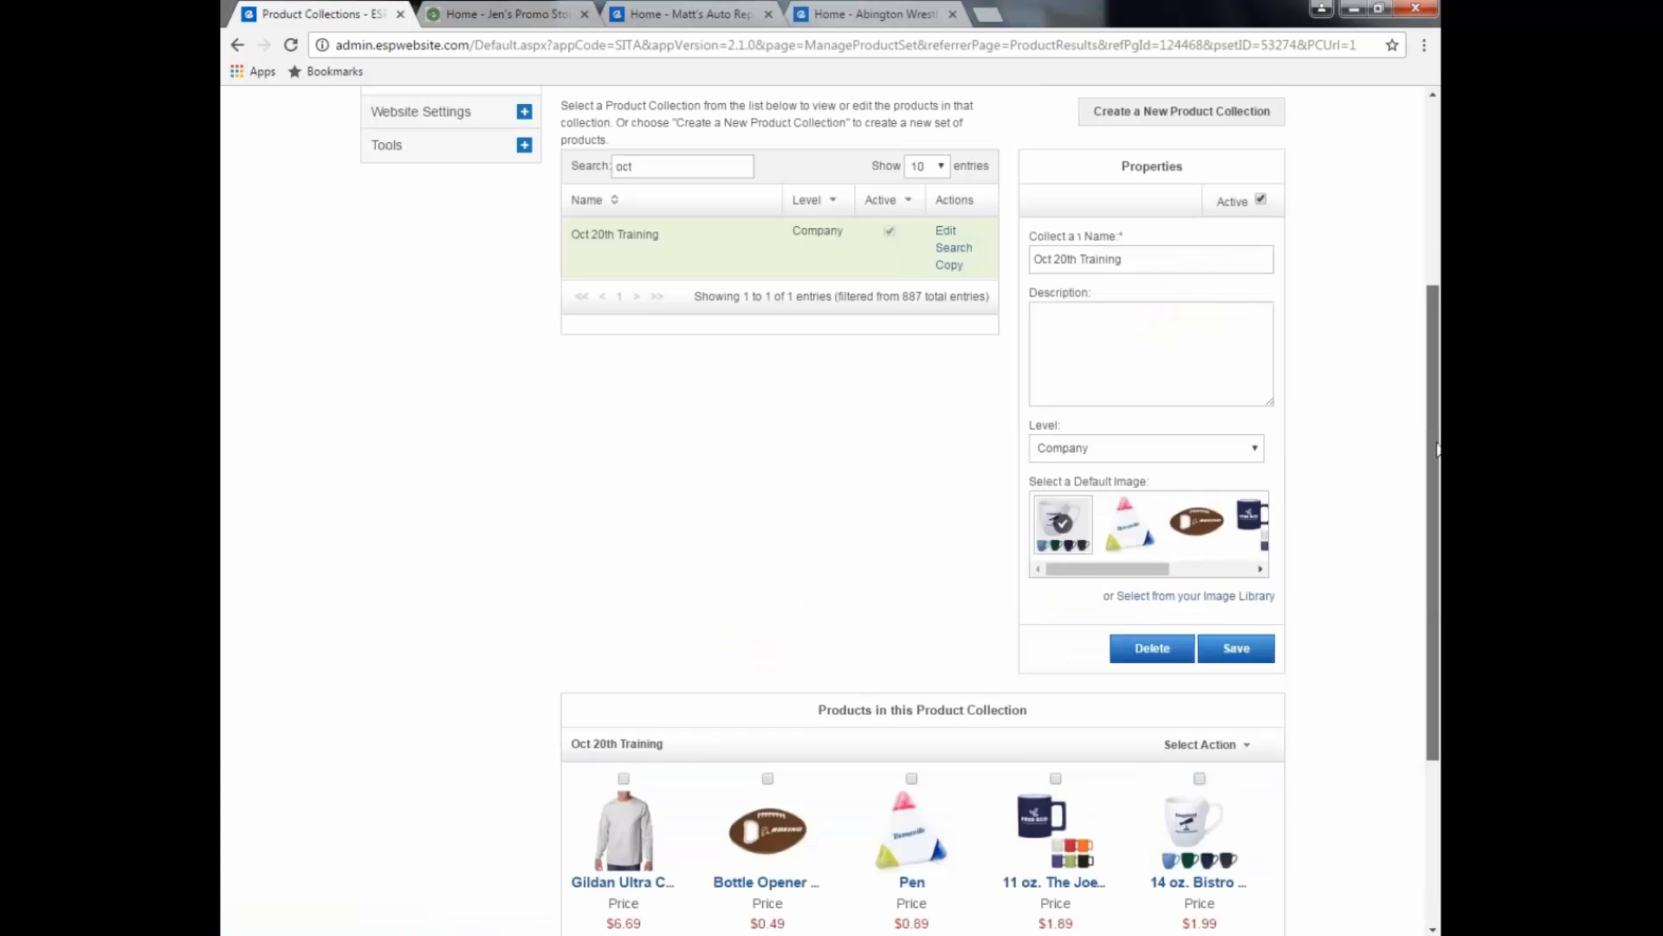
scroll(1437, 449, "up", 3)
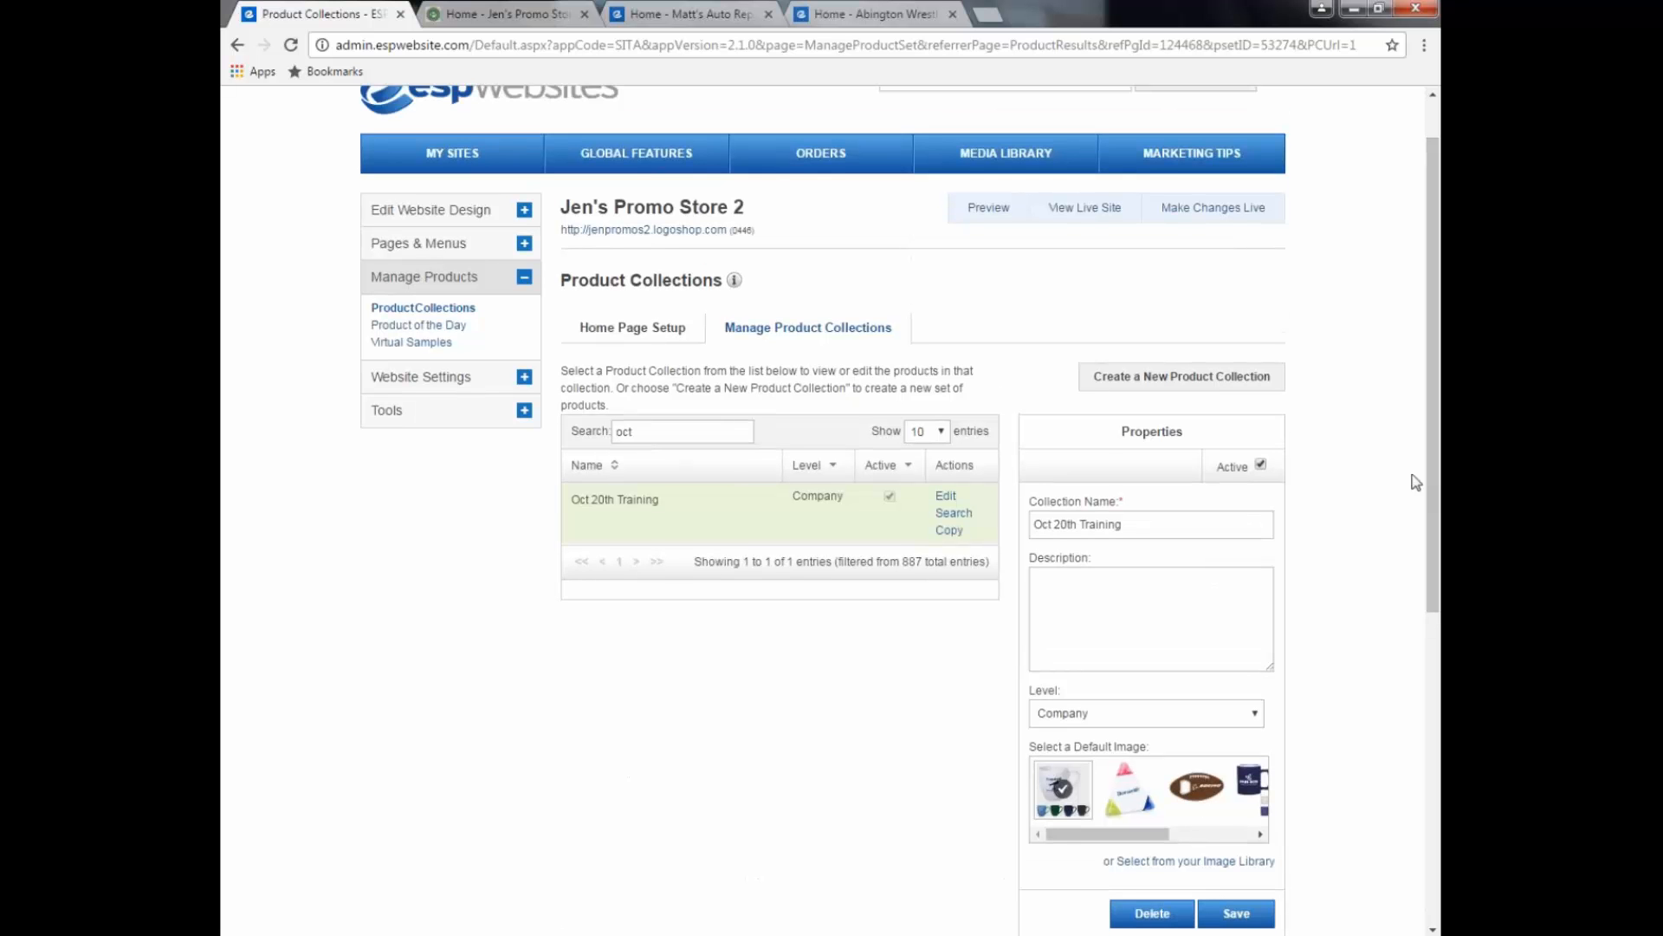
Step: Replace Apparel Program with Oct 20th Training on the home page, save, and make changes live
left_click(639, 338)
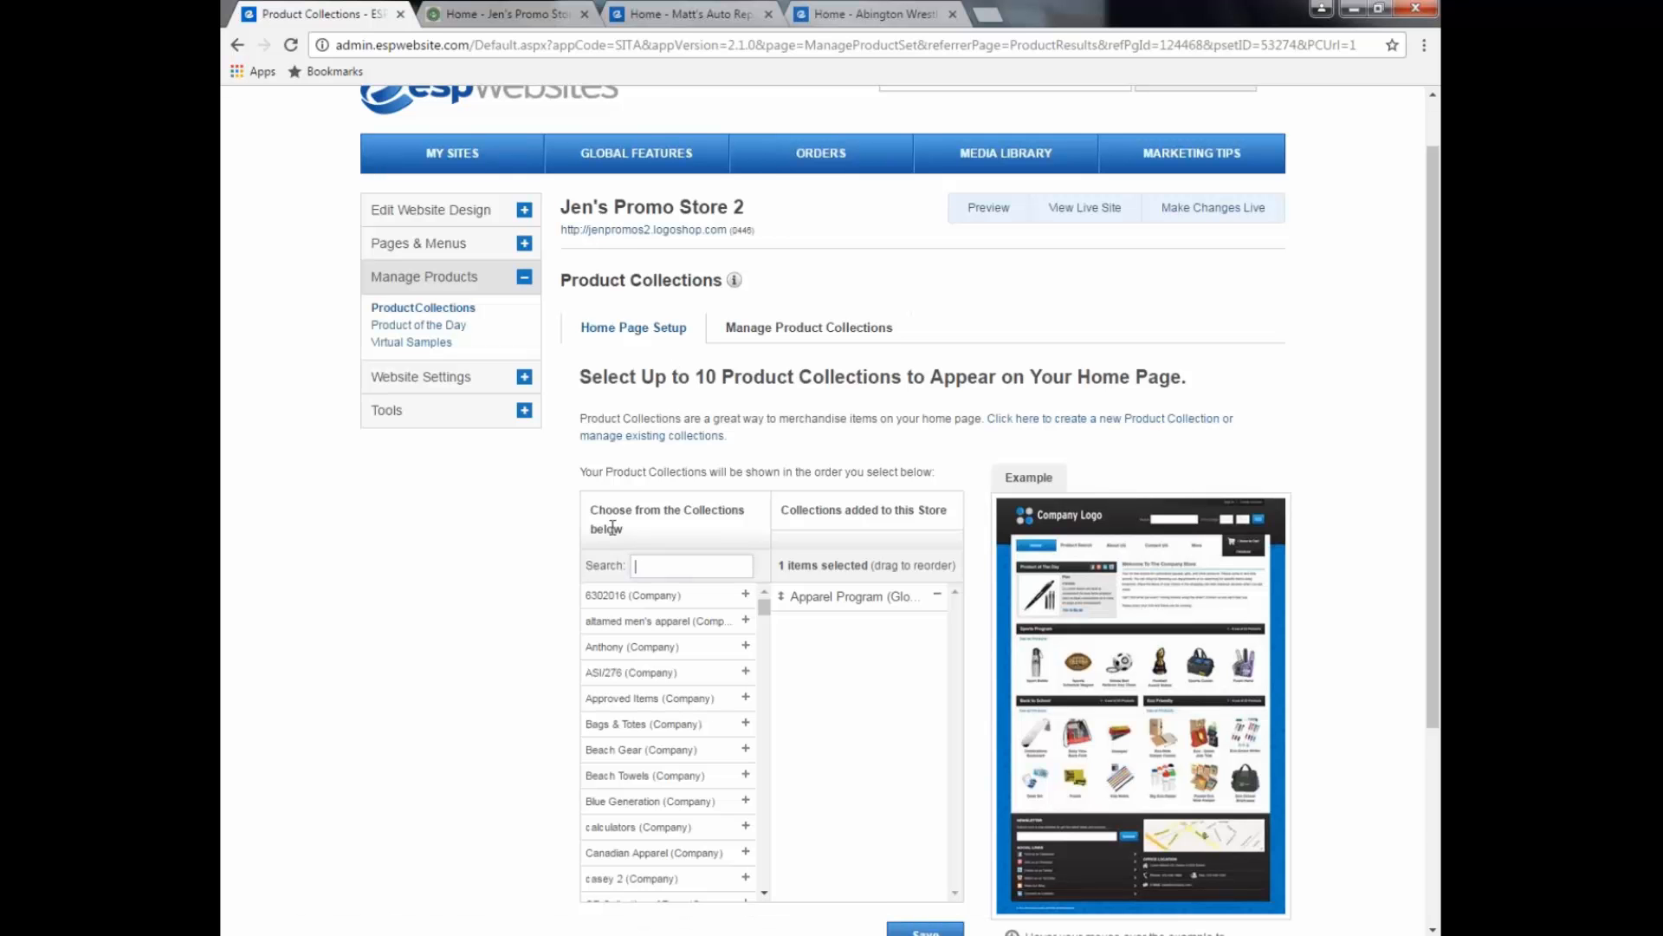
type("oct")
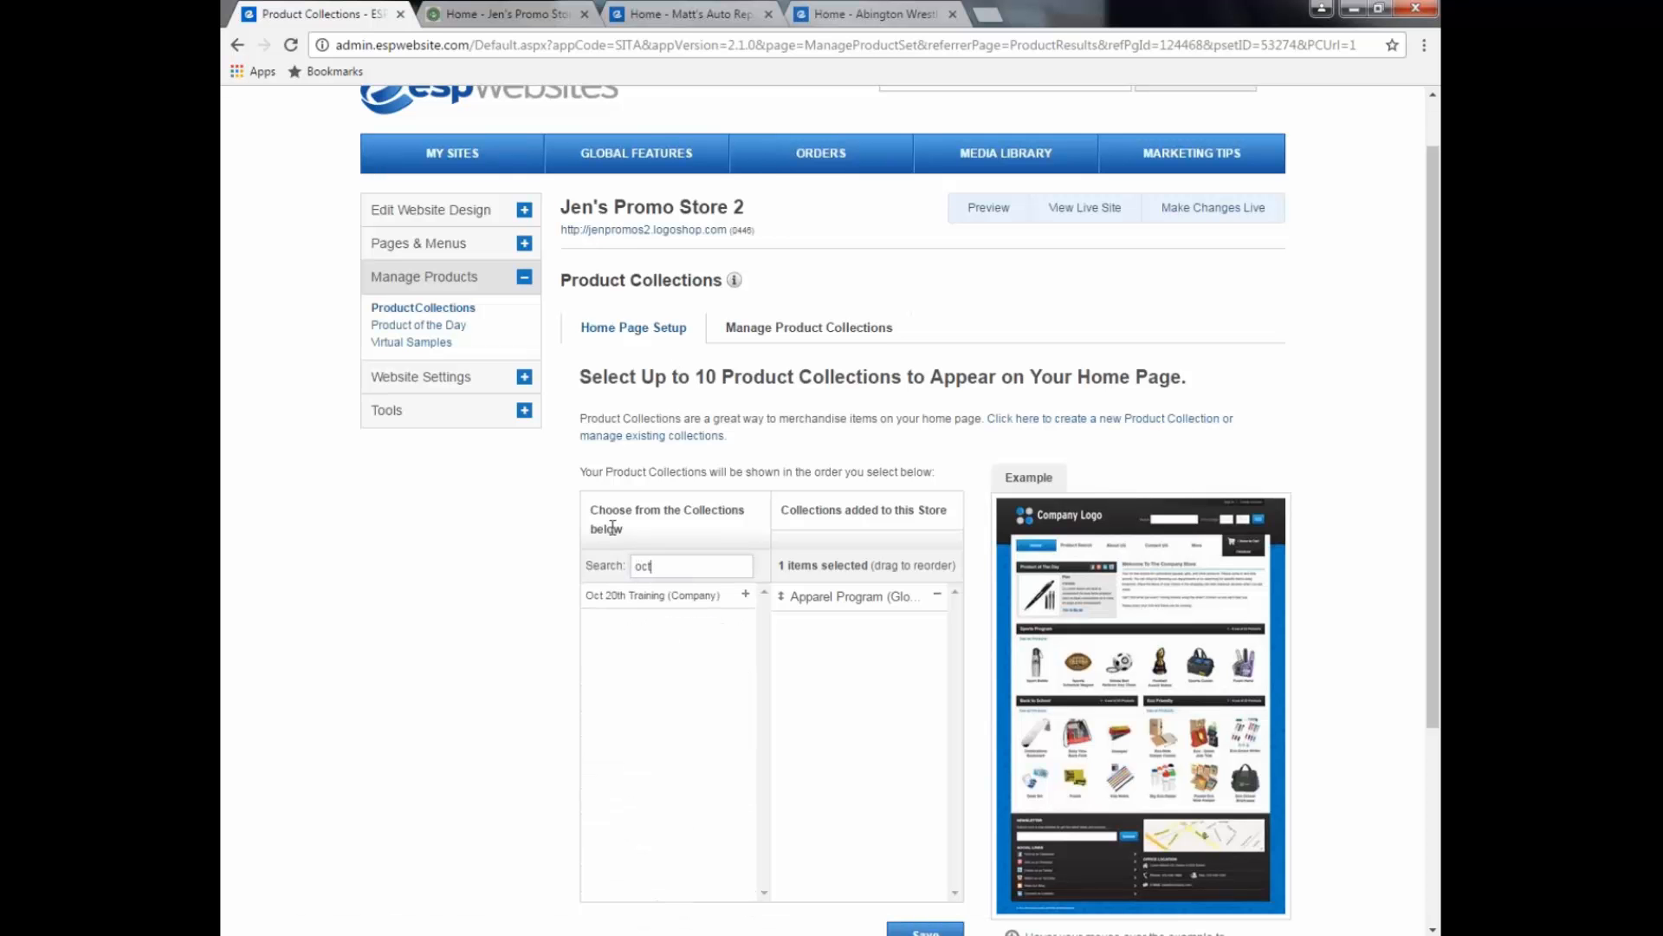
left_click(746, 594)
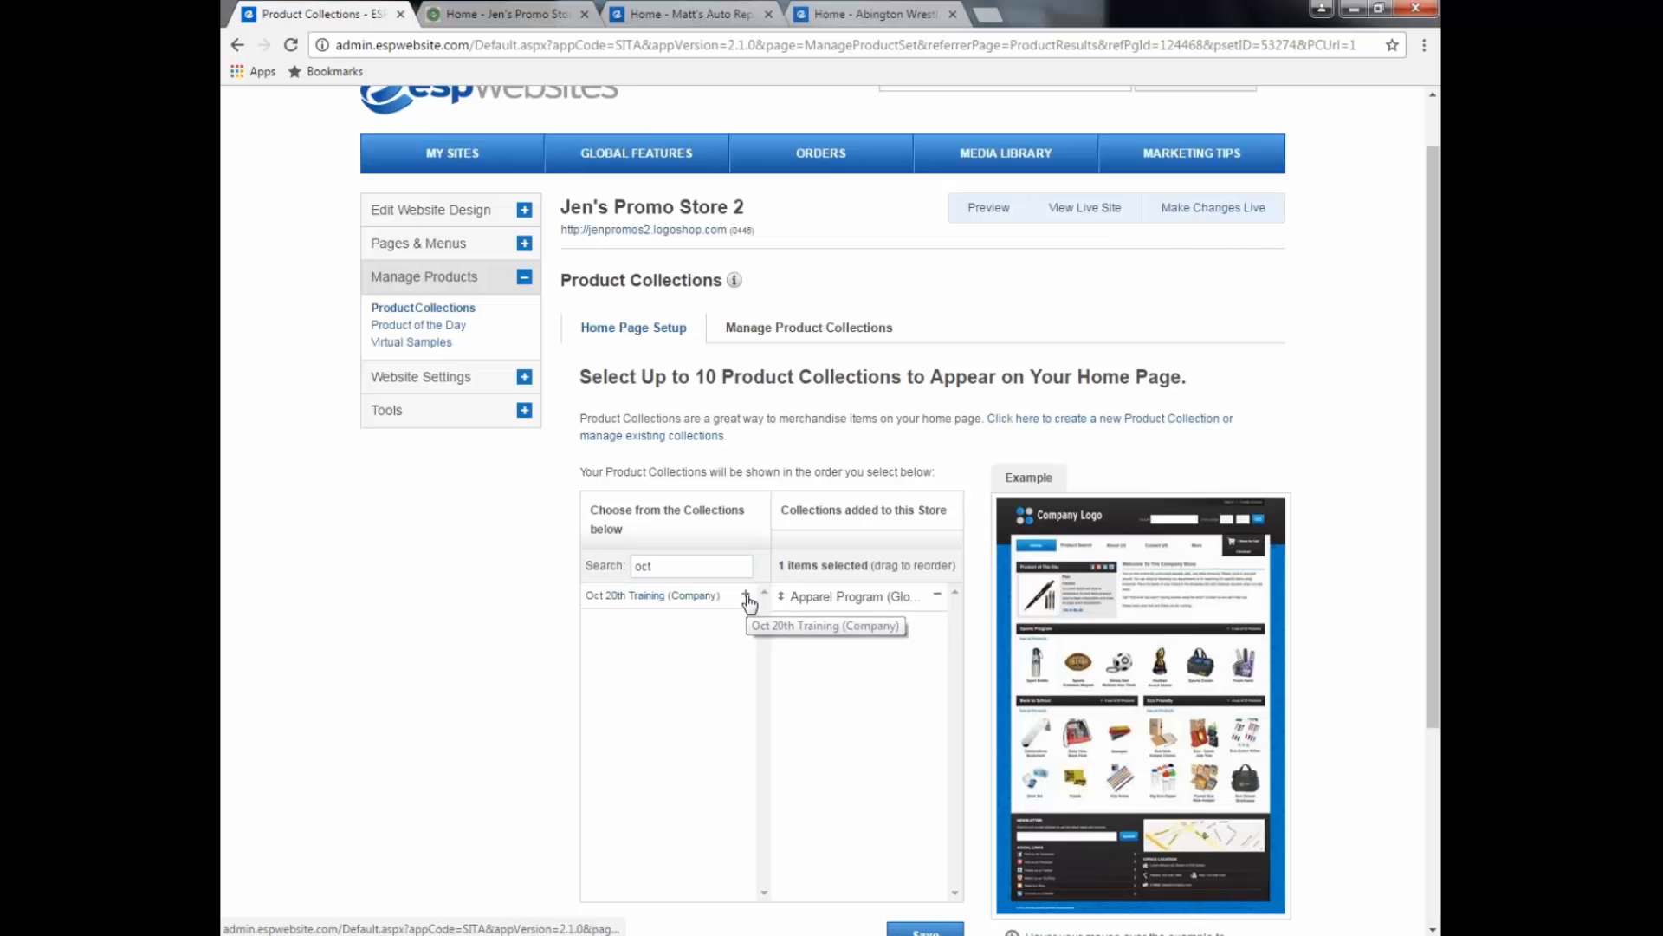
left_click(939, 598)
left_click_drag(1438, 523, 1440, 596)
left_click(932, 837)
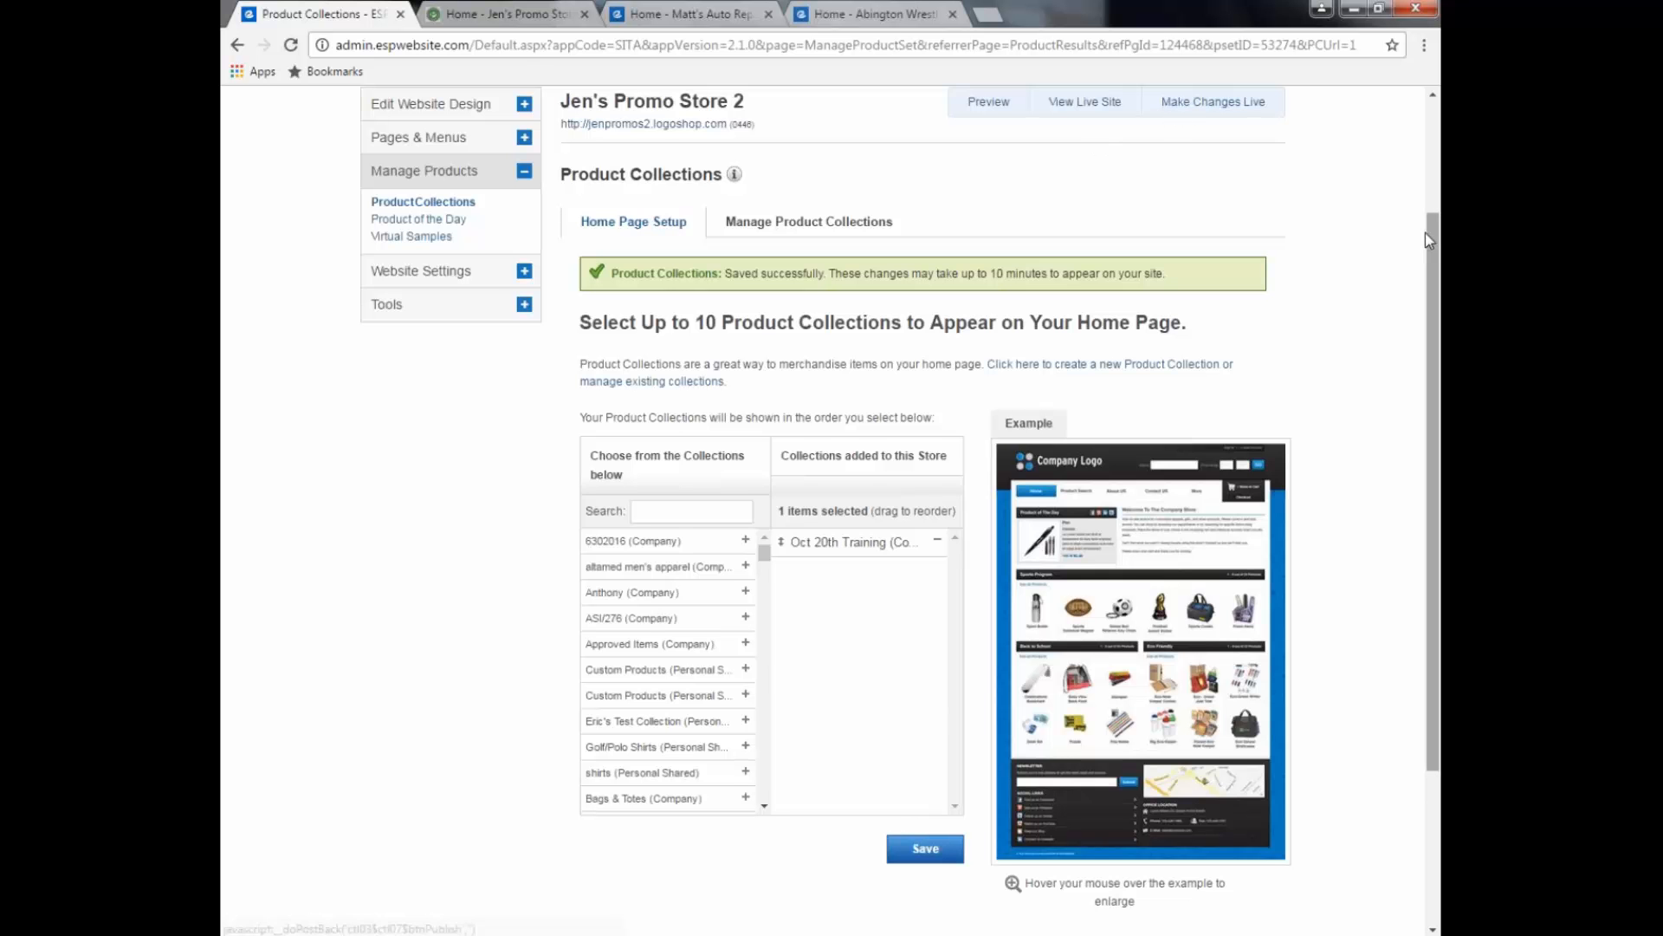
scroll(1426, 232, "up", 1)
left_click(1213, 191)
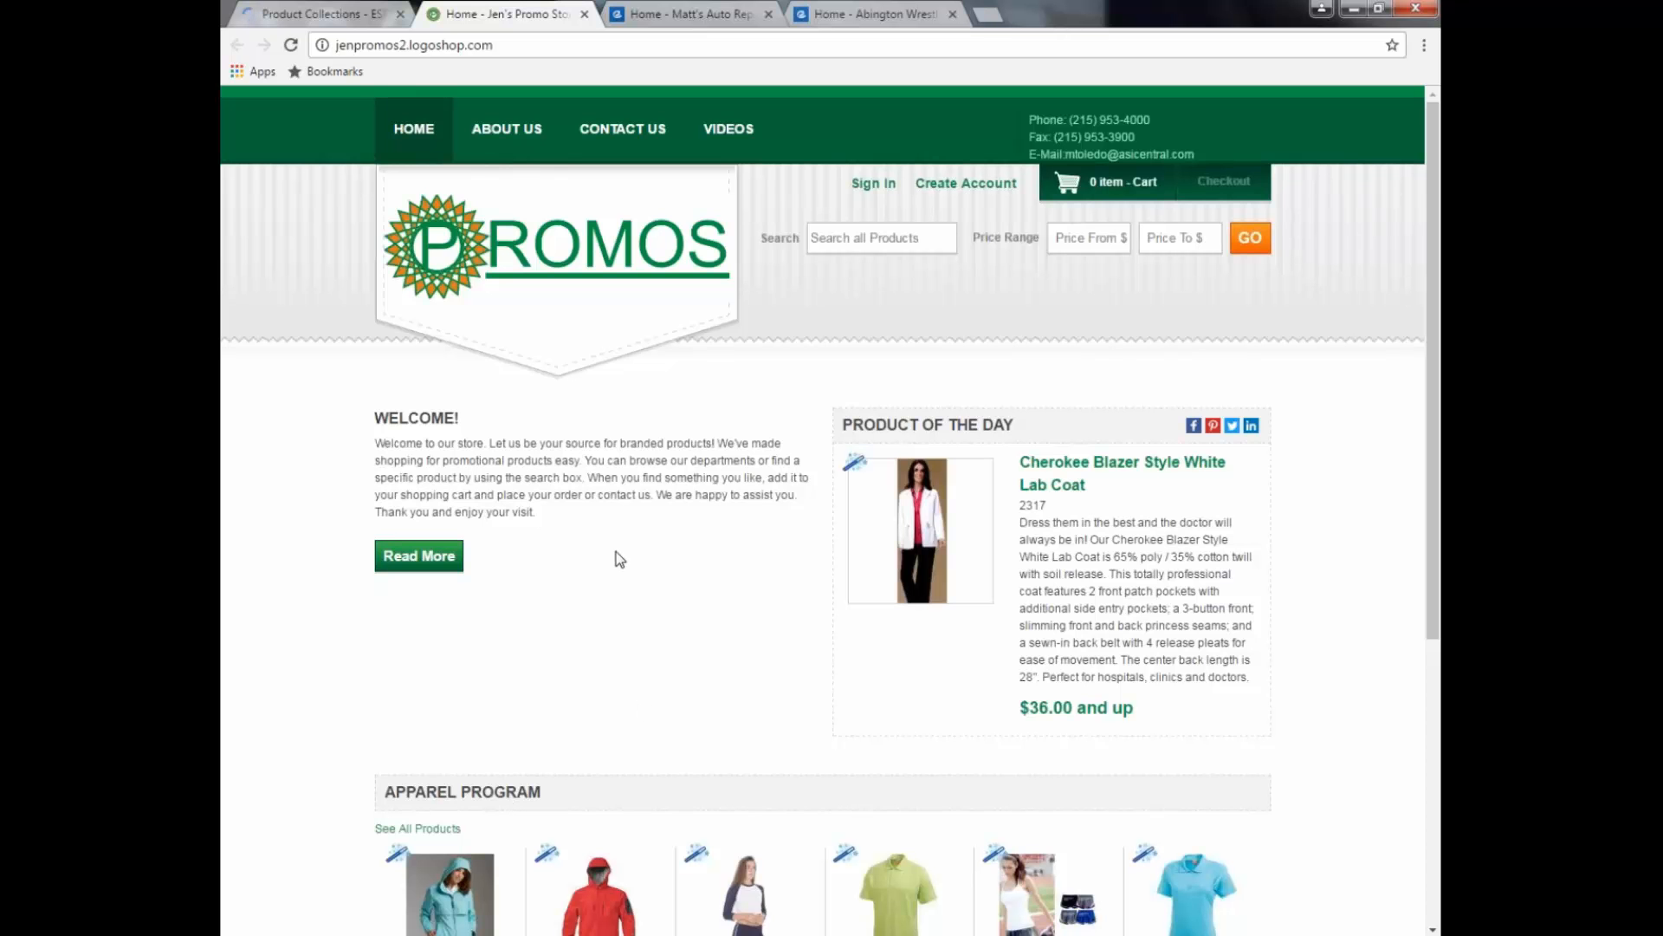
Step: Dismiss the publish confirmation, view the live store's Oct 20th Training row, and return to admin
left_click(316, 15)
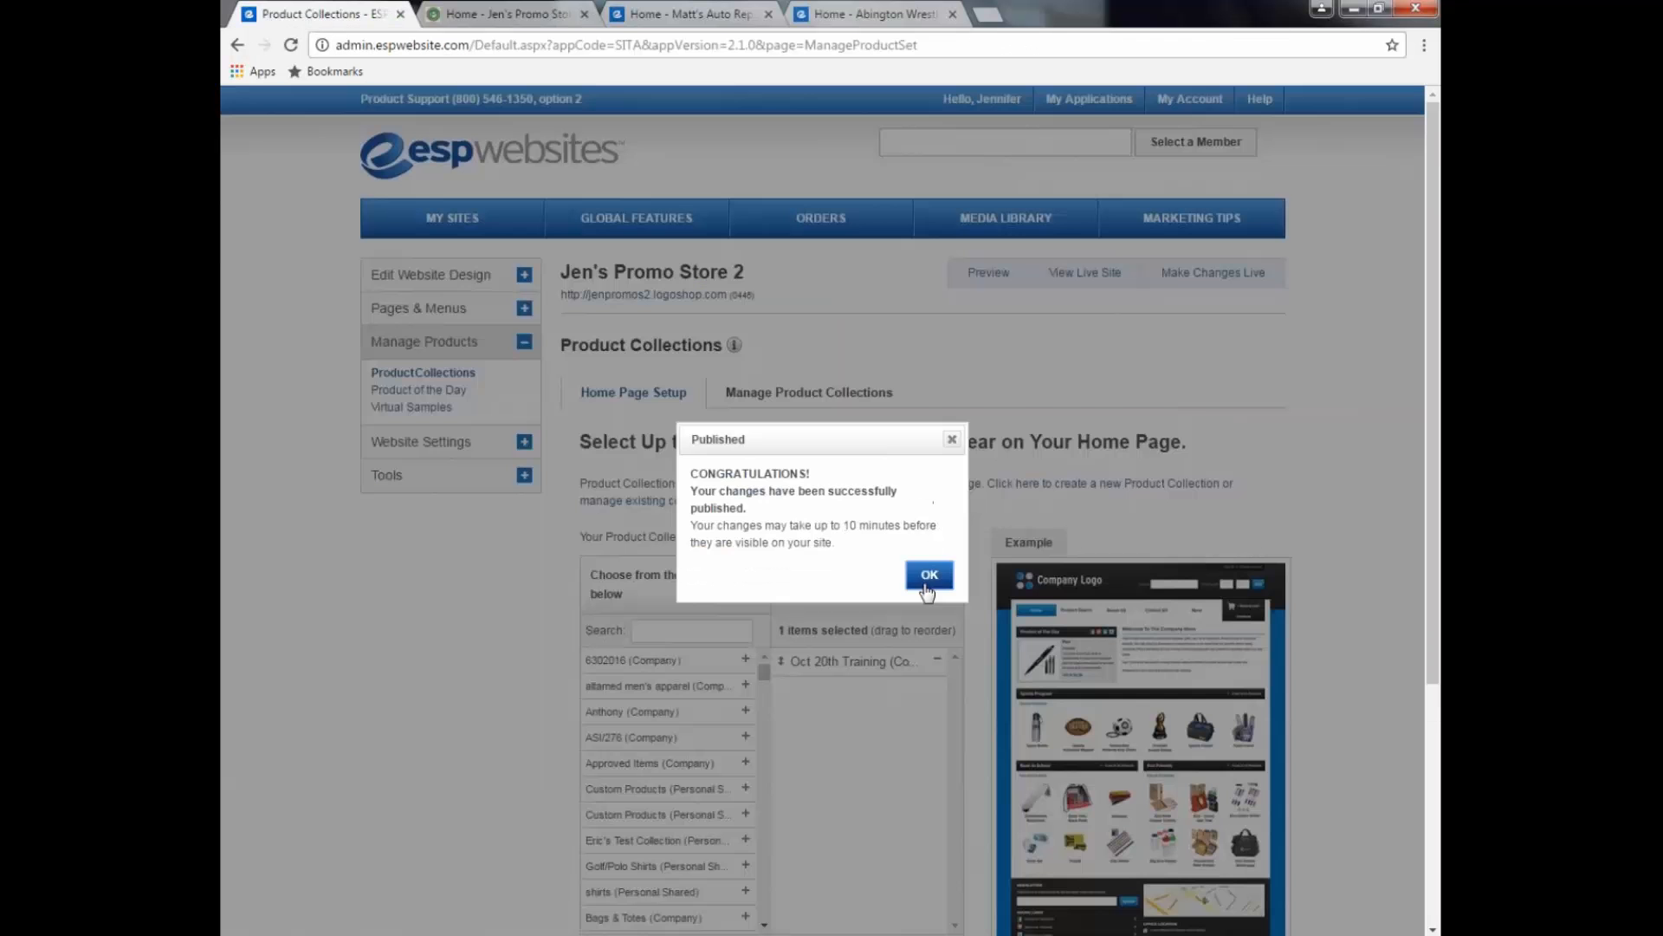
left_click(927, 575)
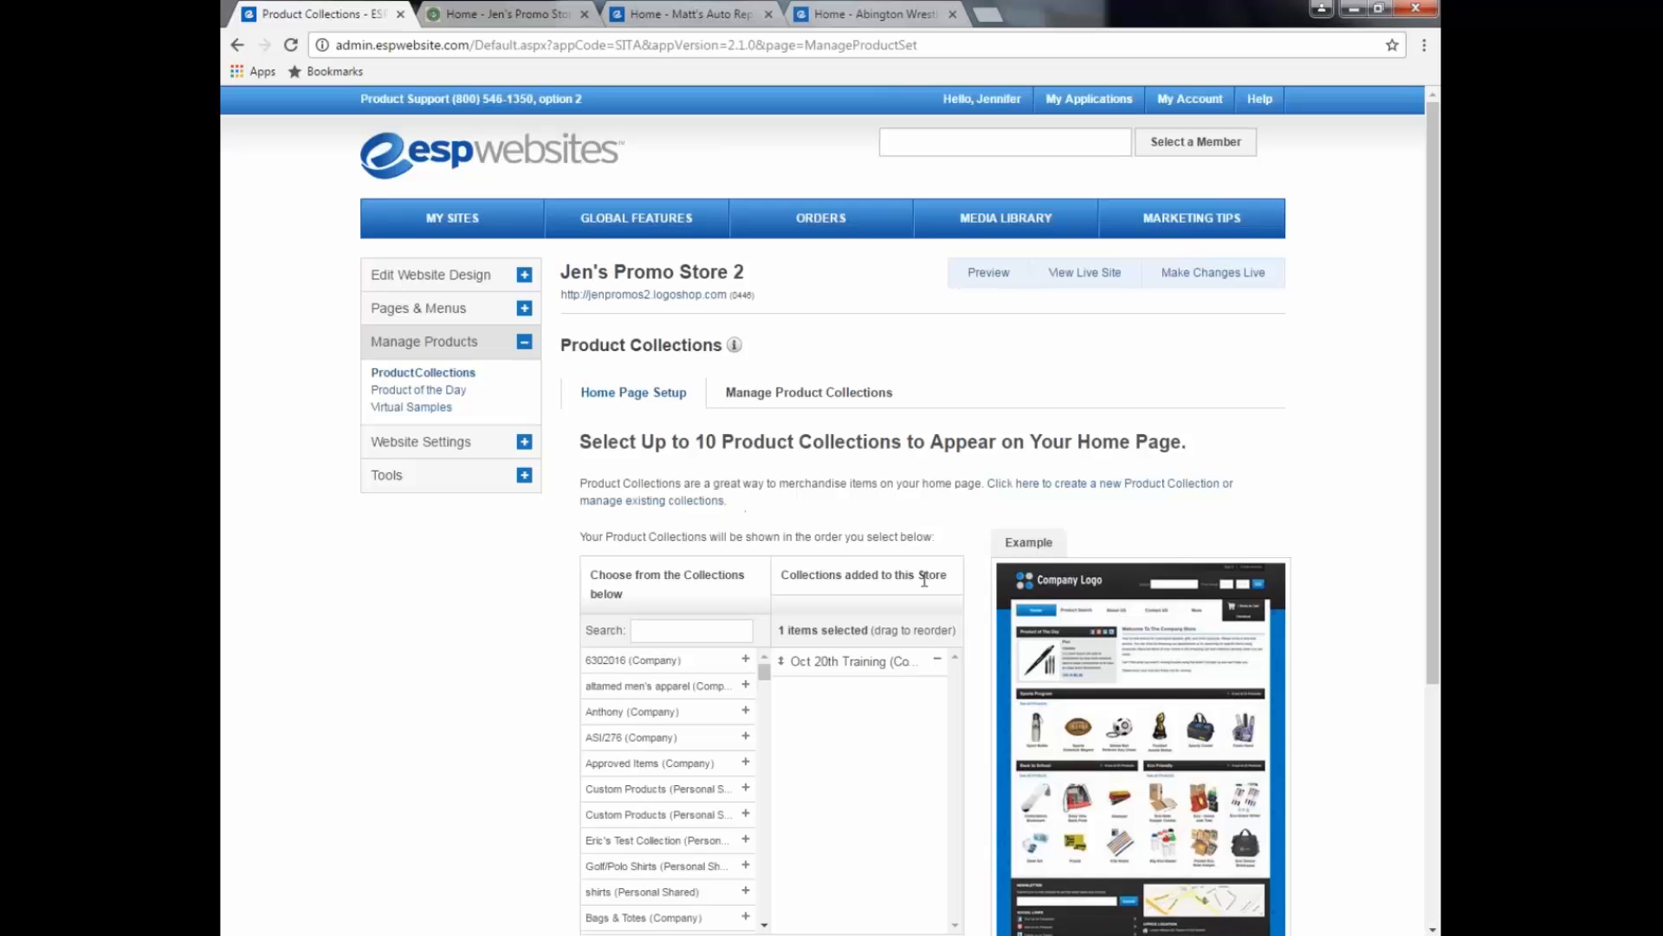
left_click(658, 297)
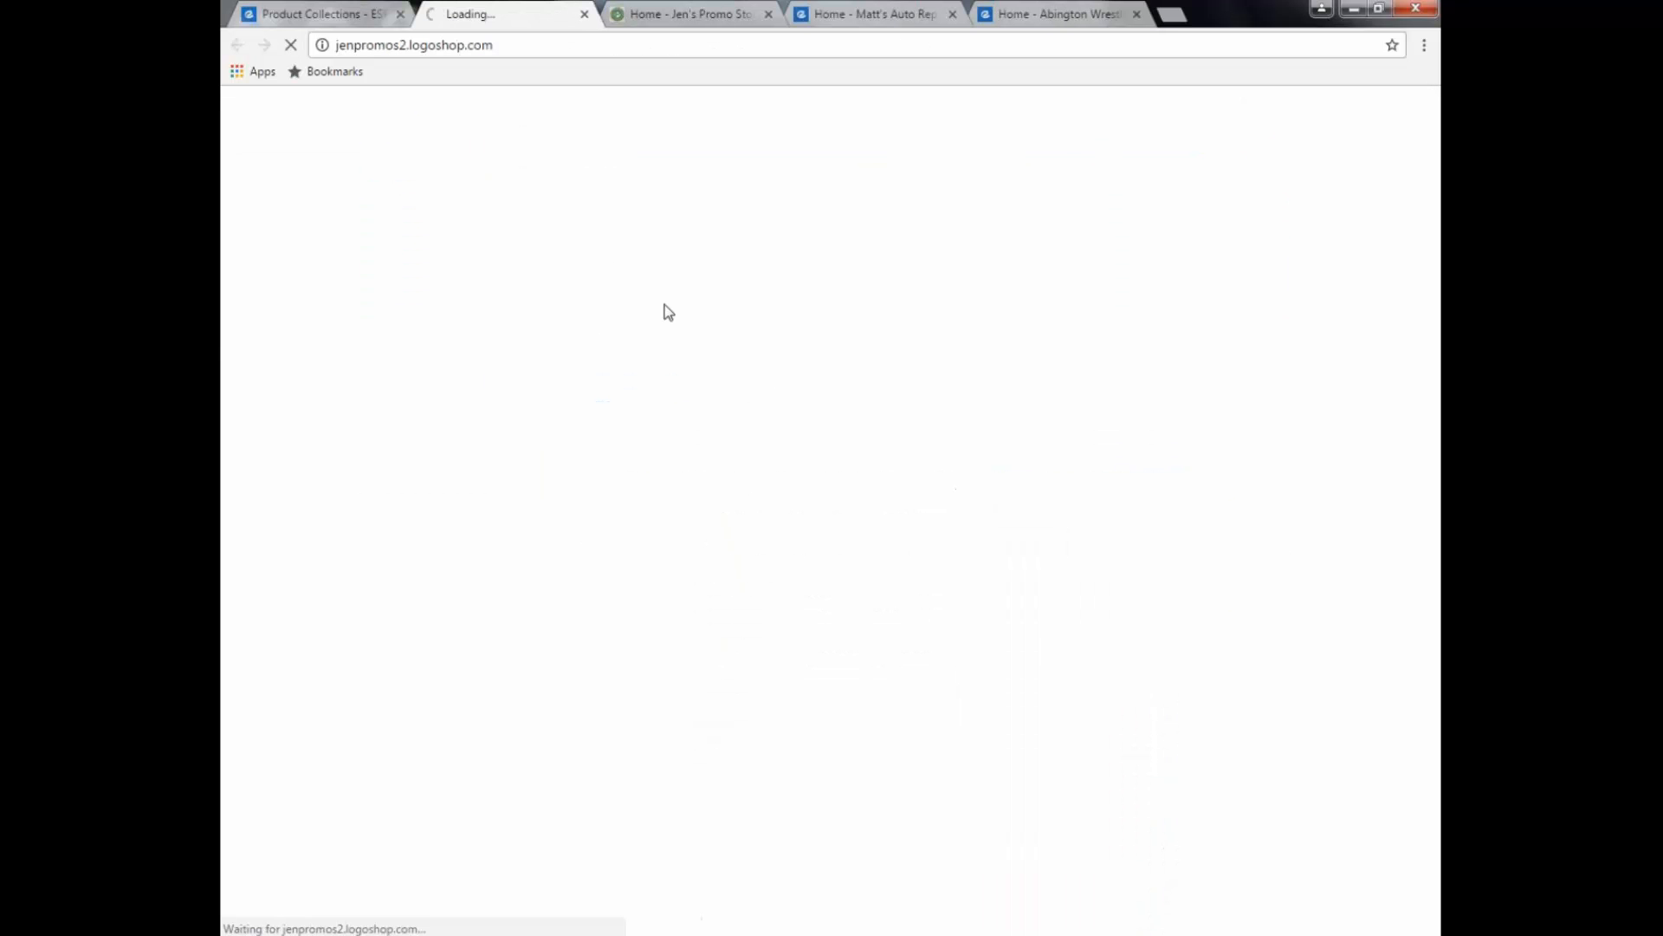
scroll(780, 458, "down", 3)
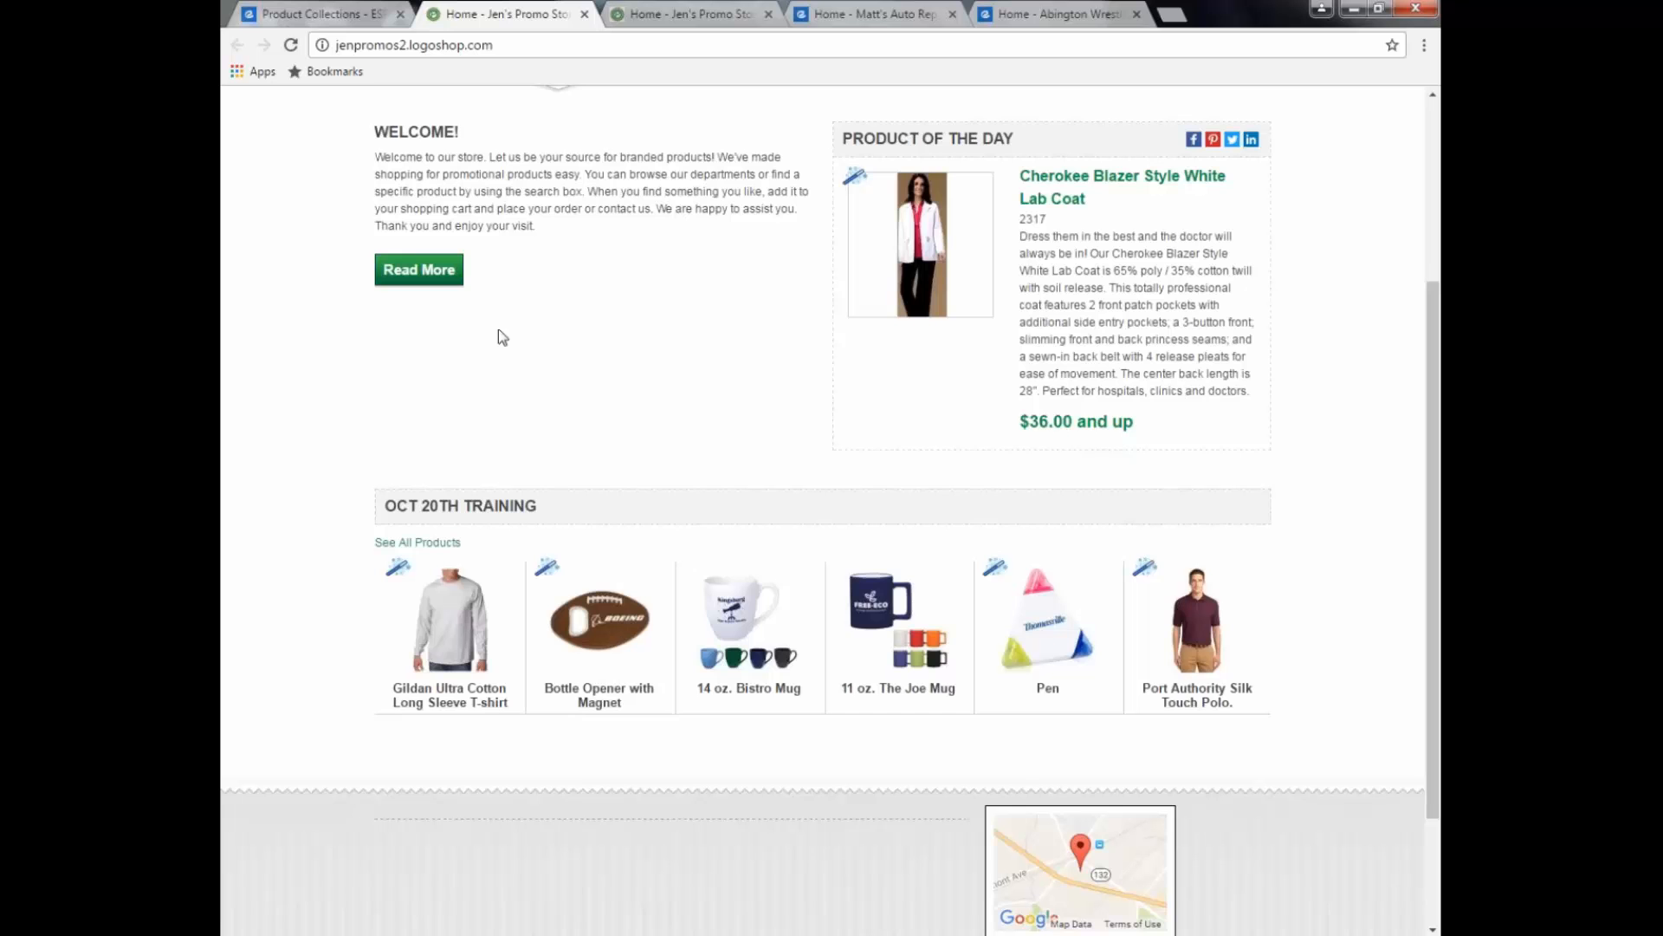
left_click(281, 22)
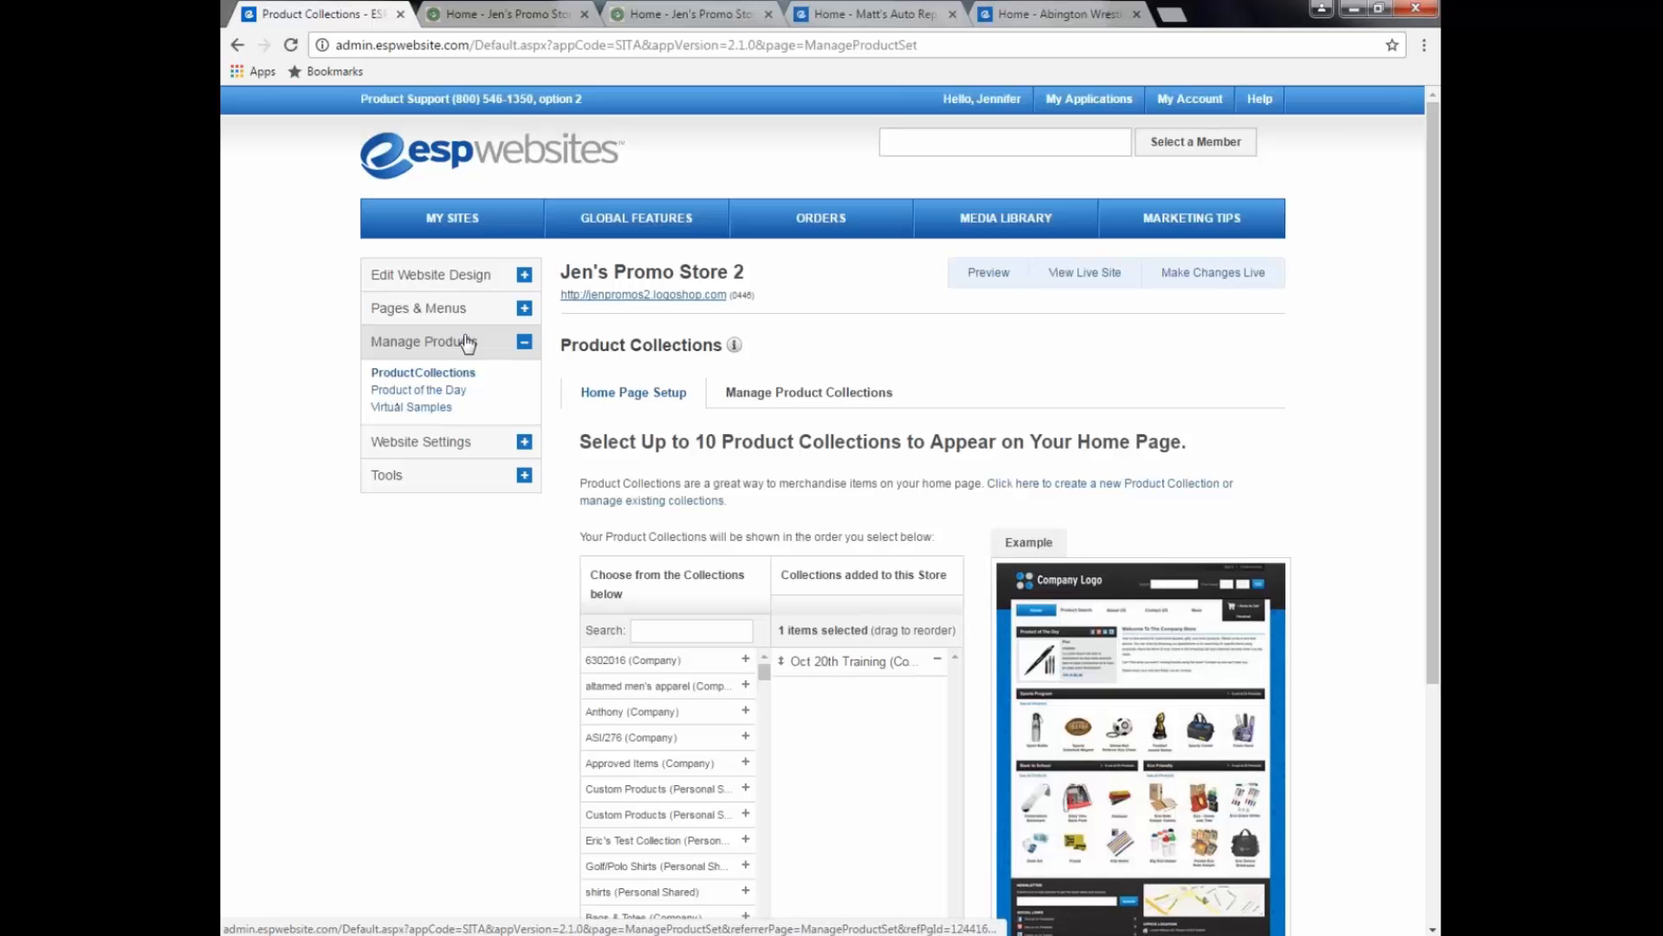
Step: Look over the storefront home page again, then open Product of the Day in the admin
left_click(504, 14)
scroll(1109, 385, "up", 2)
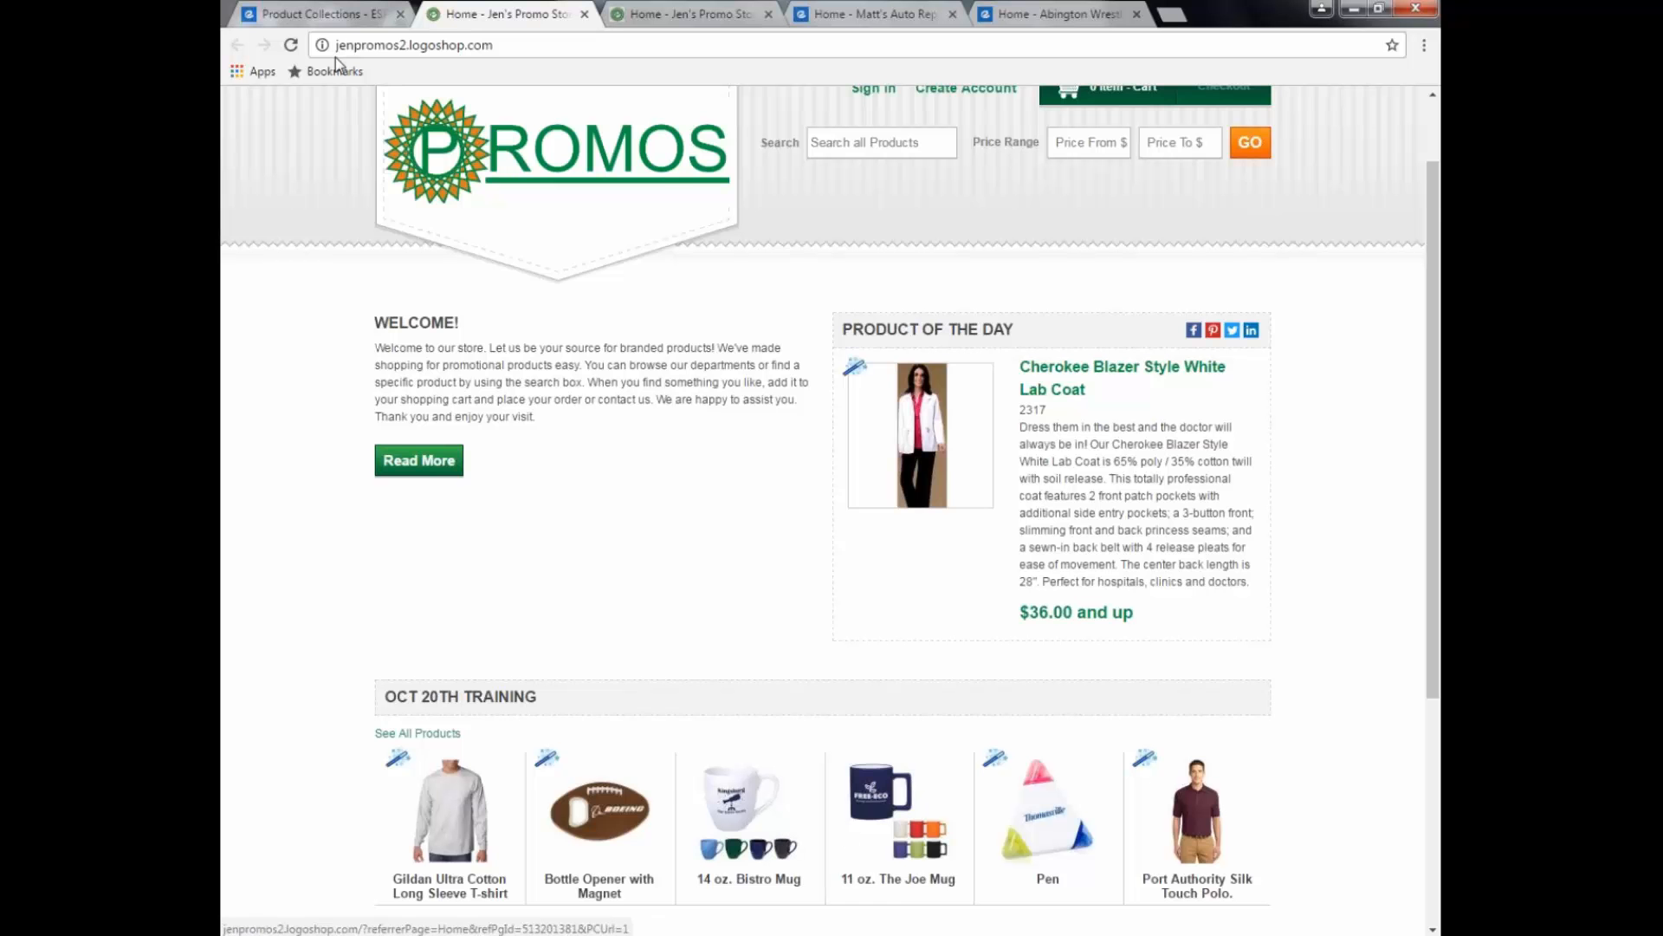
left_click(319, 26)
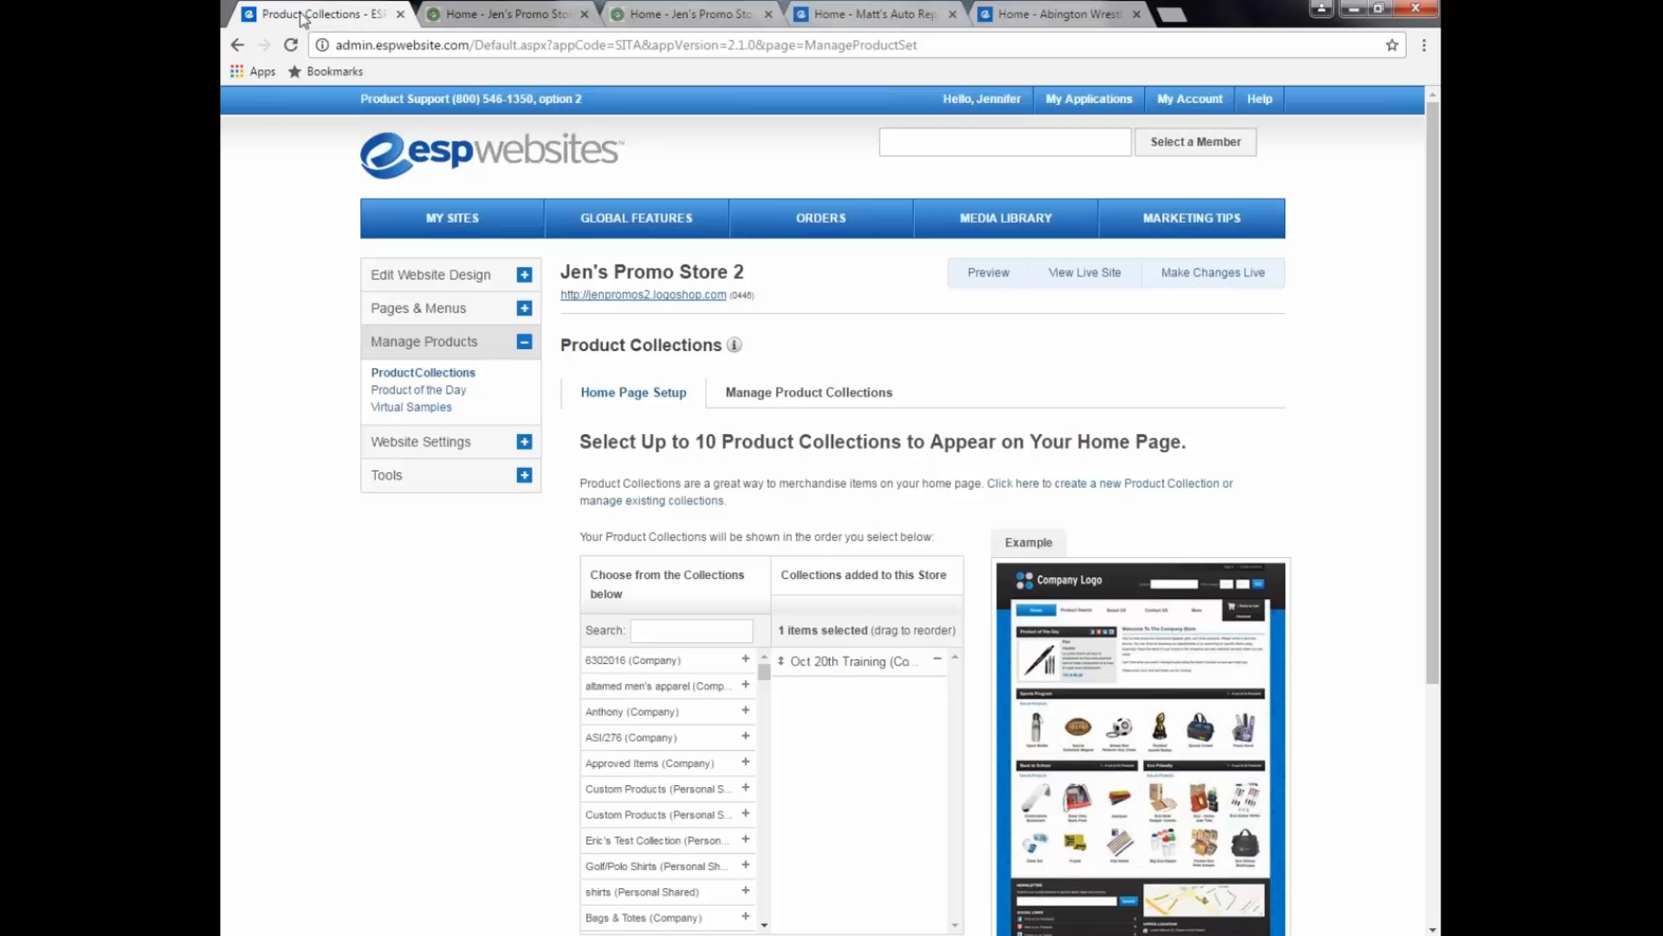
left_click(450, 392)
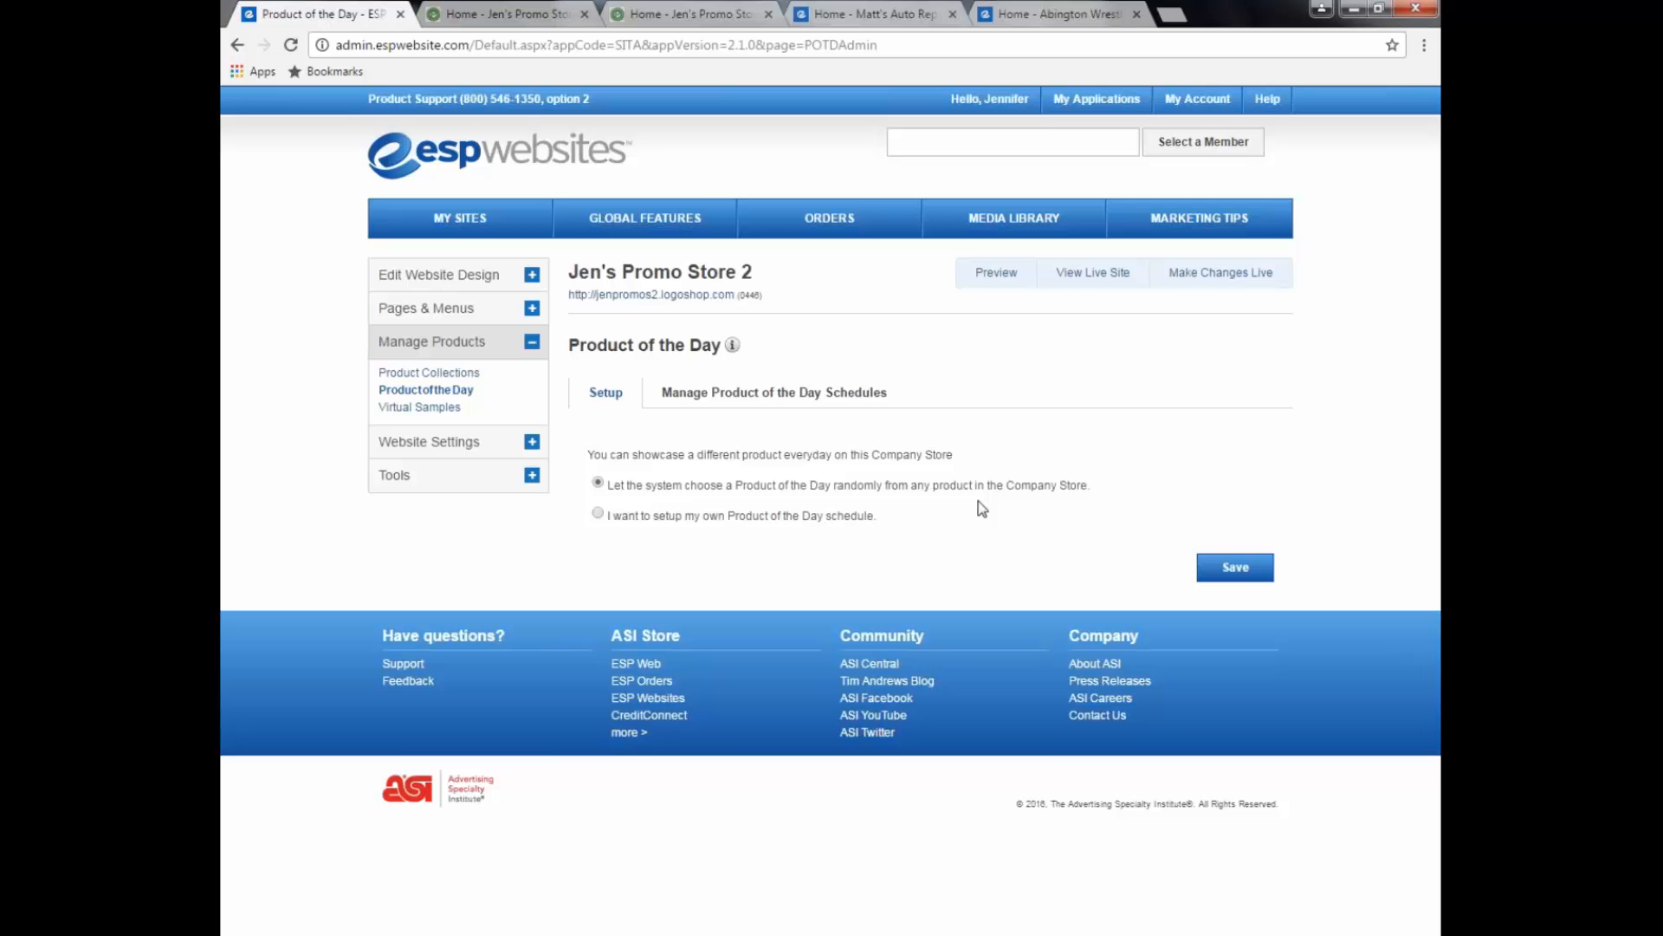
Step: Leave Product of the Day on random selection and go to Virtual Samples
left_click(434, 409)
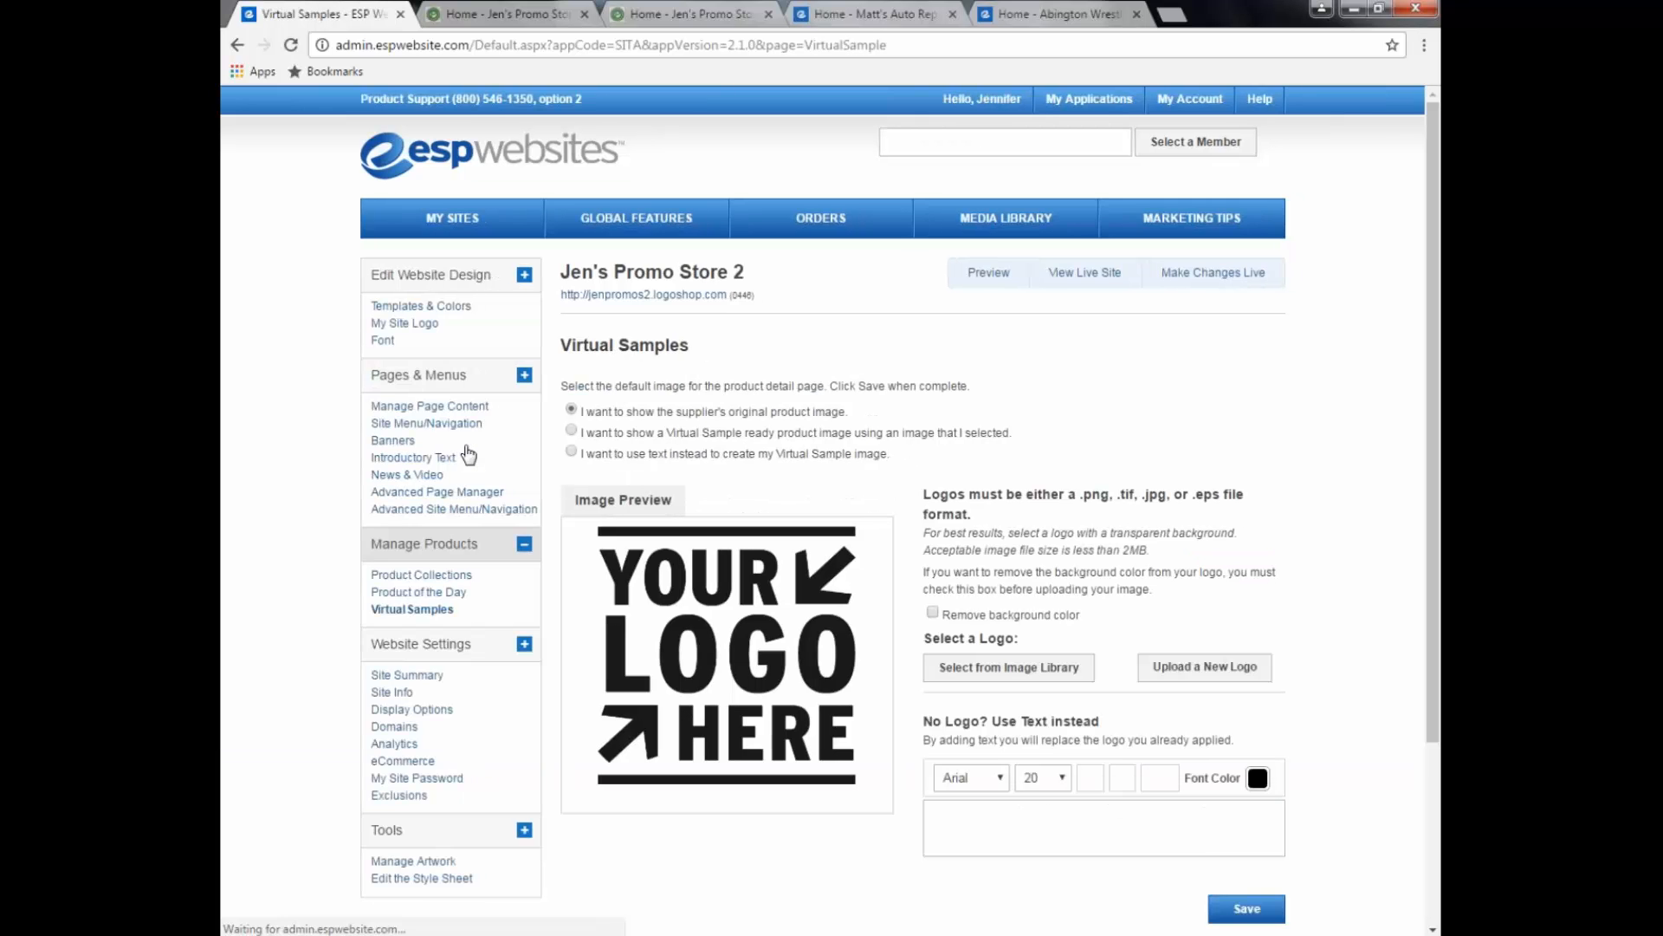
Step: Switch to Virtual Sample ready images using the library's YOUR LOGO HERE logo, and save
scroll(468, 454, "down", 1)
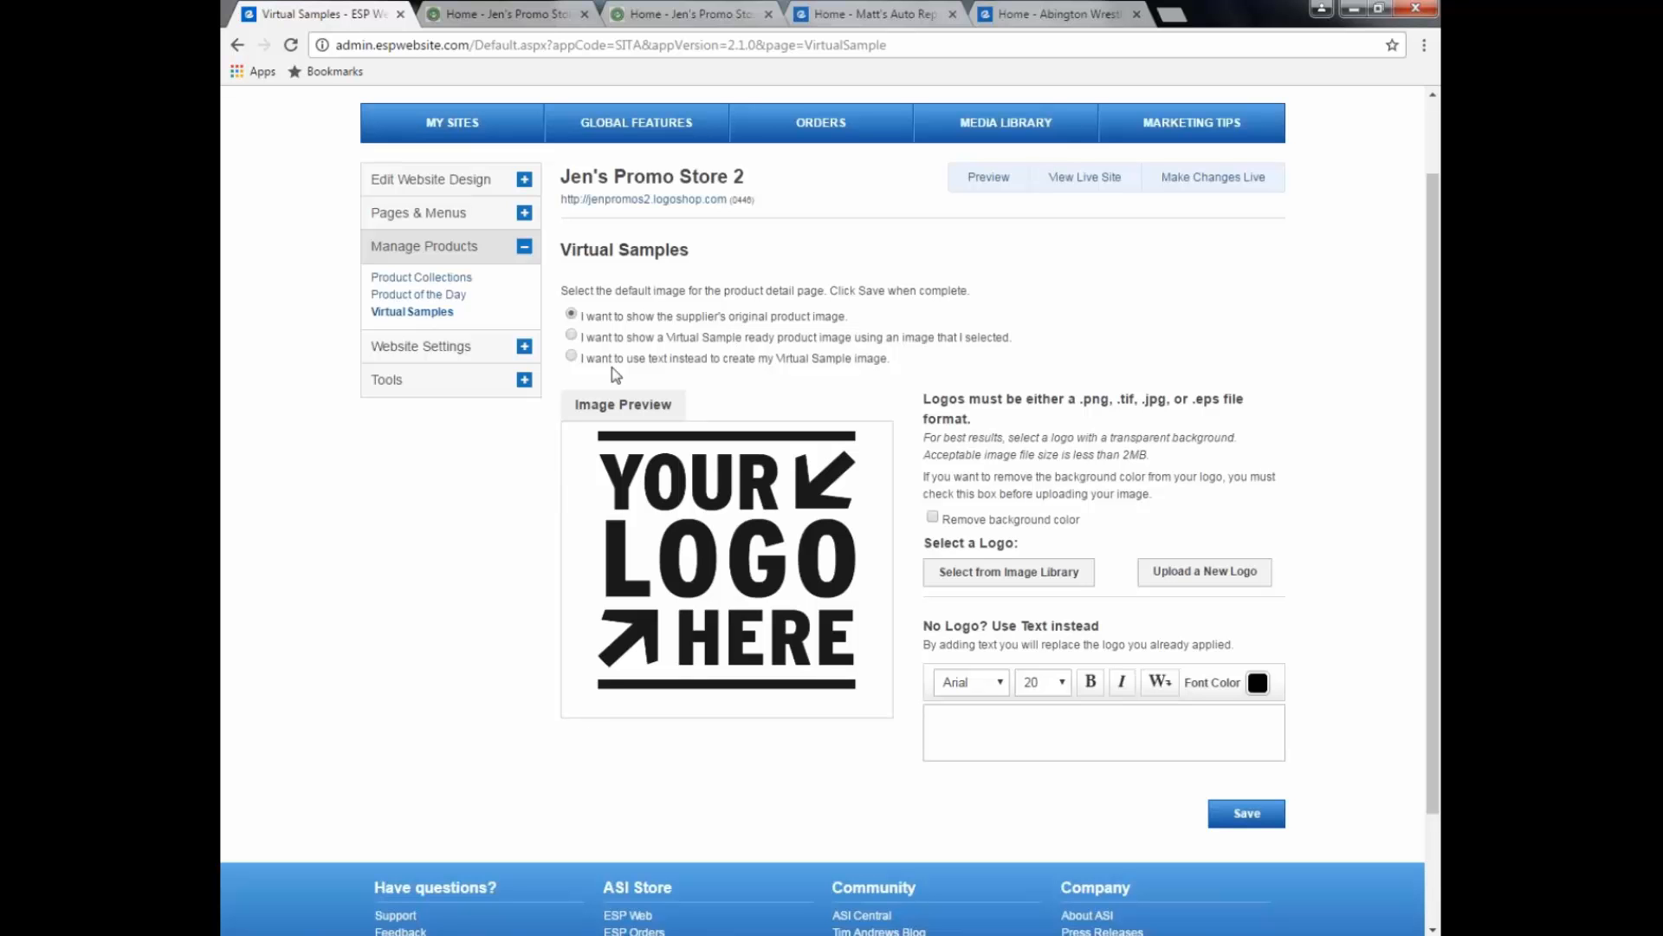
left_click(572, 336)
left_click_drag(923, 398, 1029, 415)
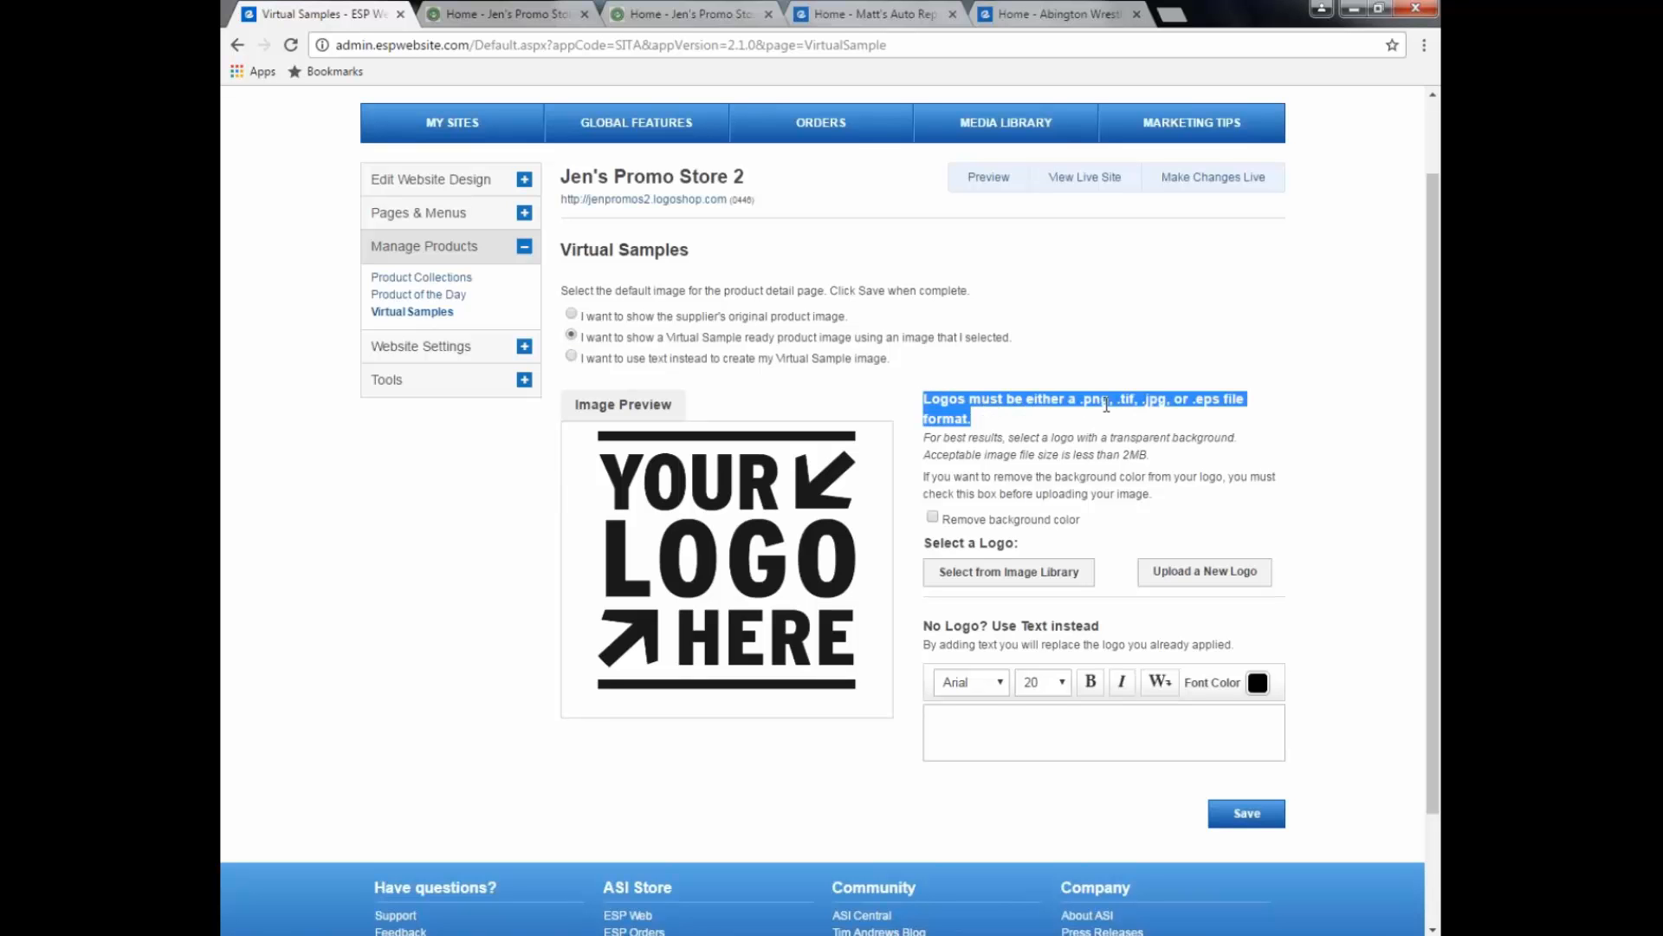
left_click(1107, 414)
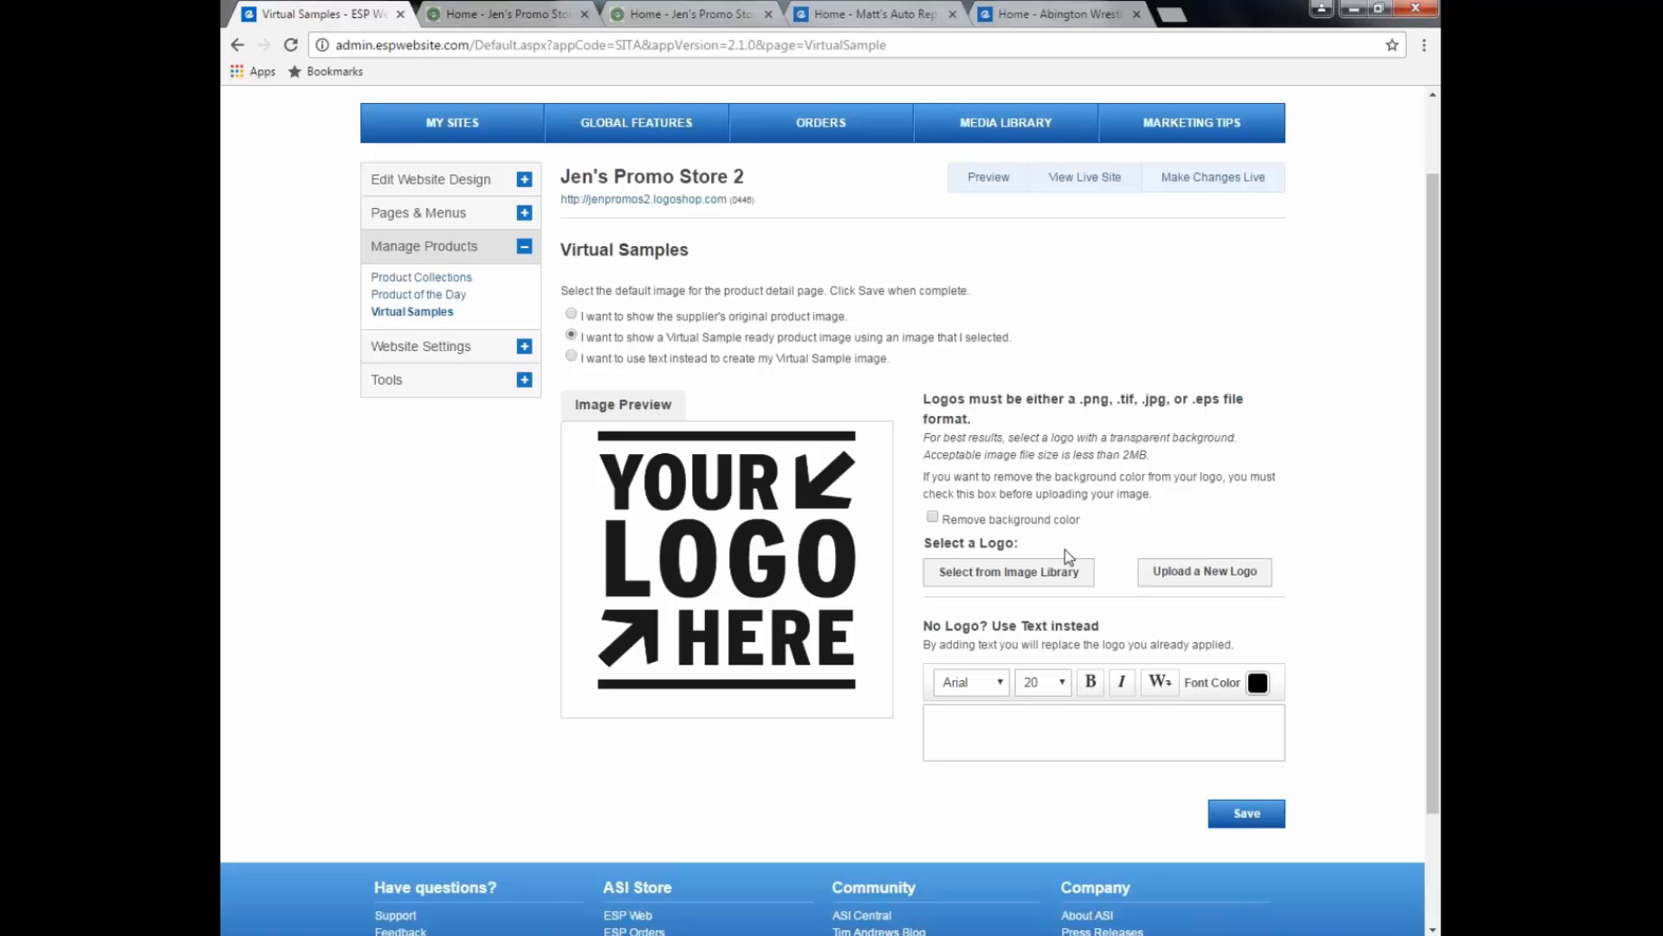
left_click(1070, 581)
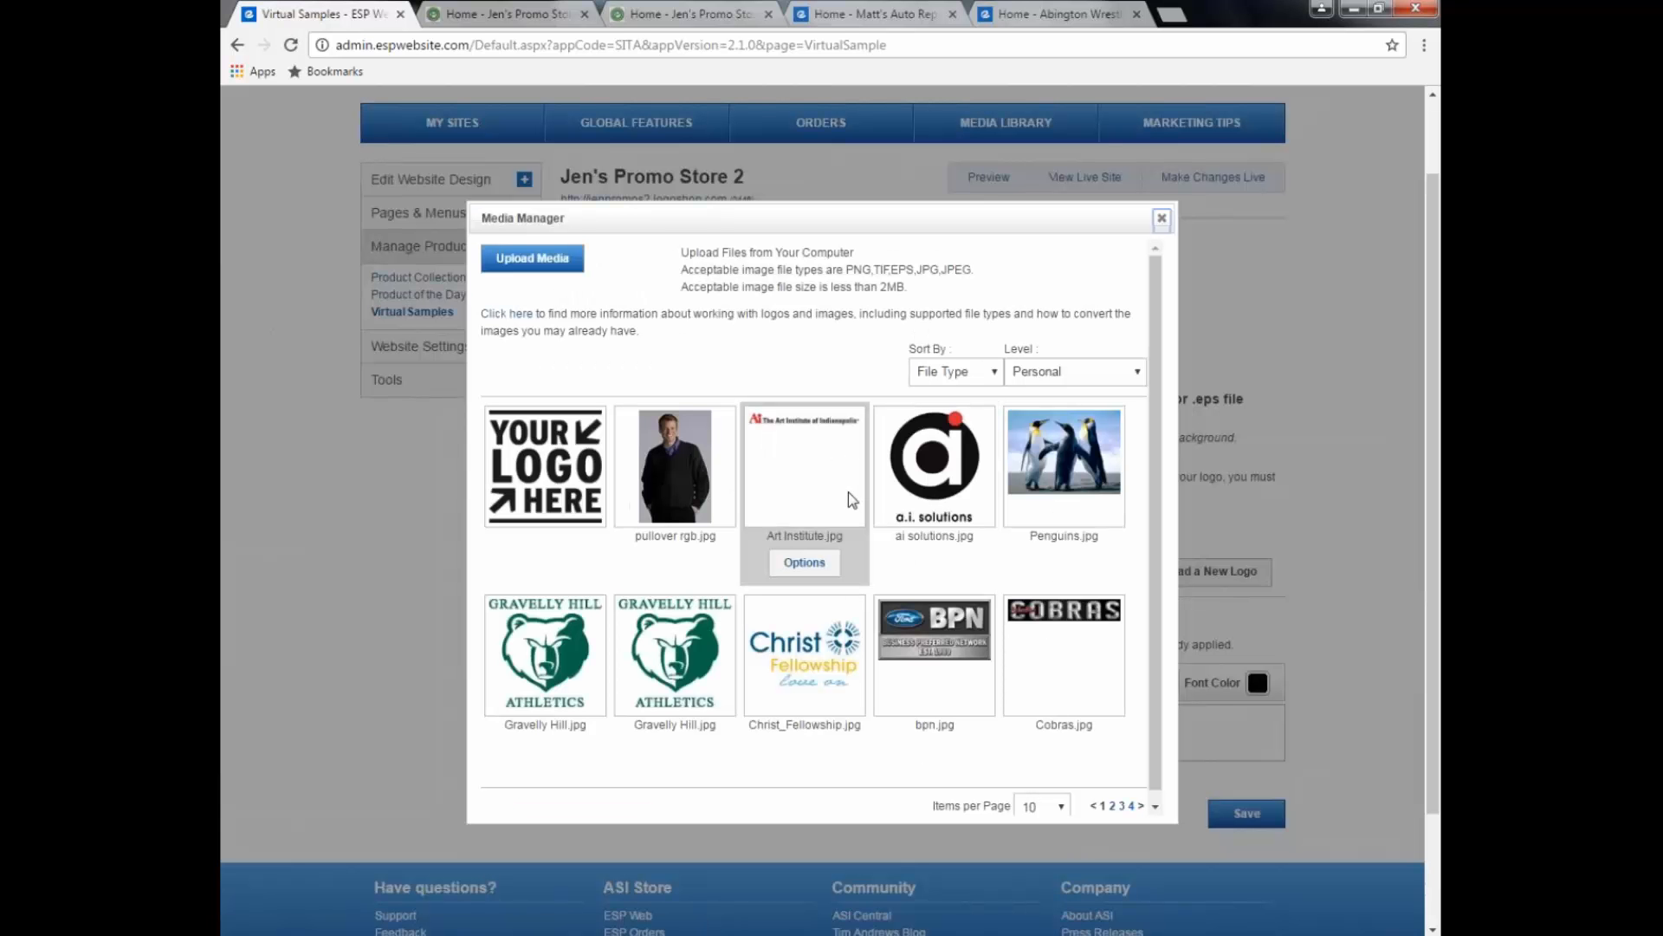
mouse_move(535, 513)
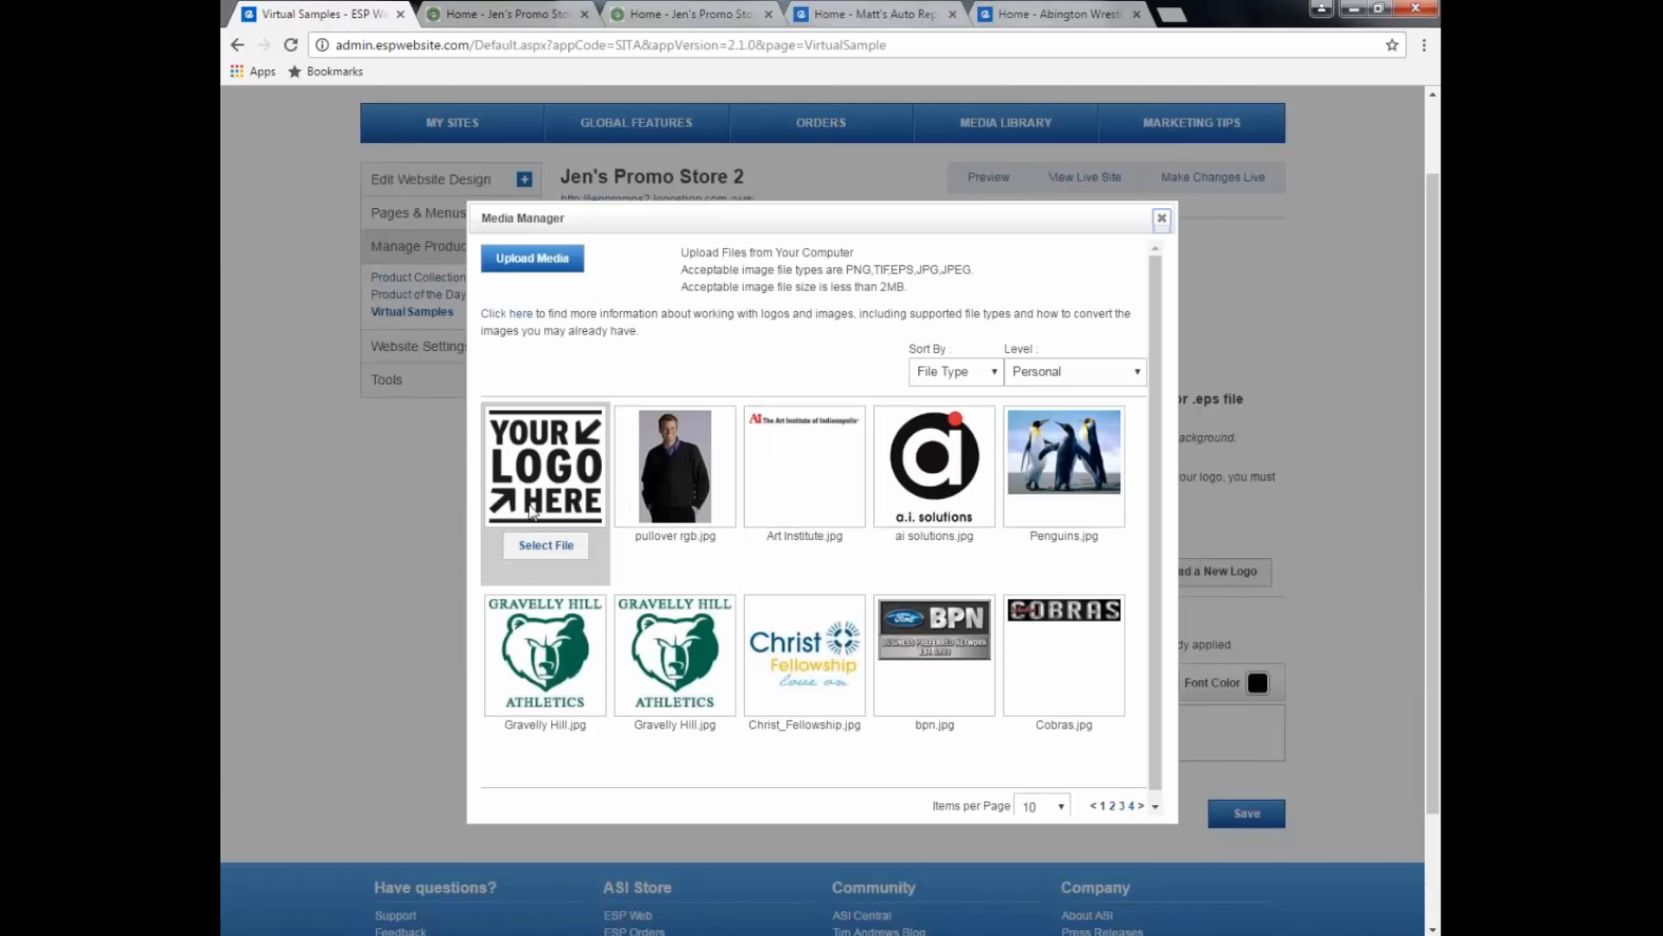
left_click(559, 549)
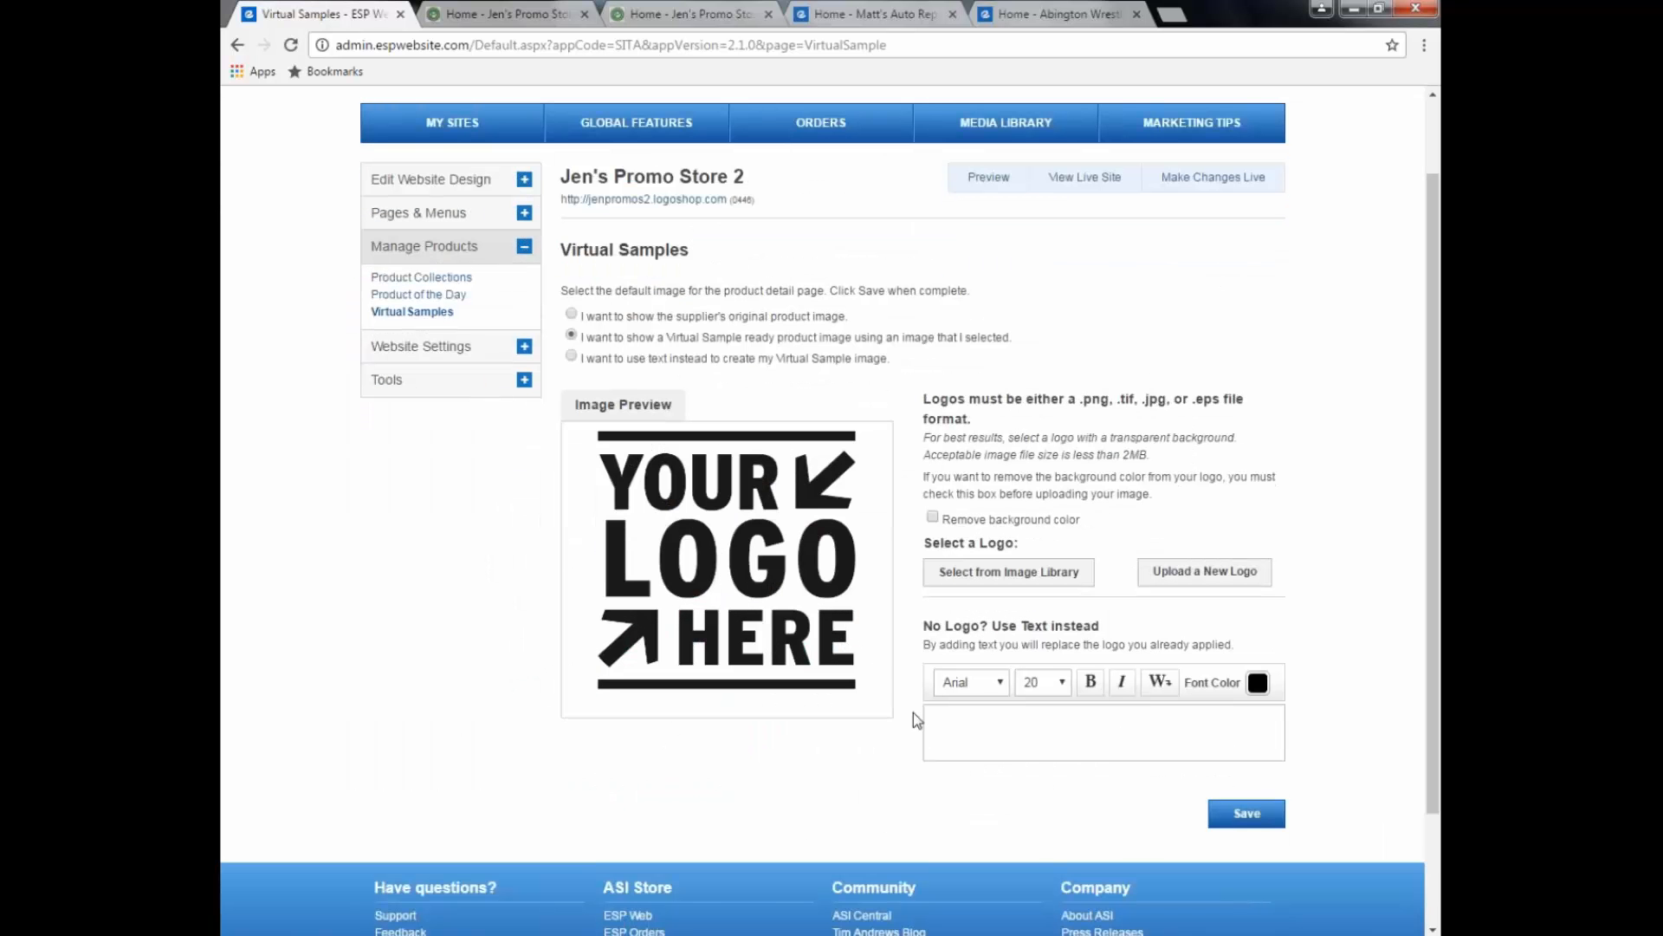
left_click(1022, 729)
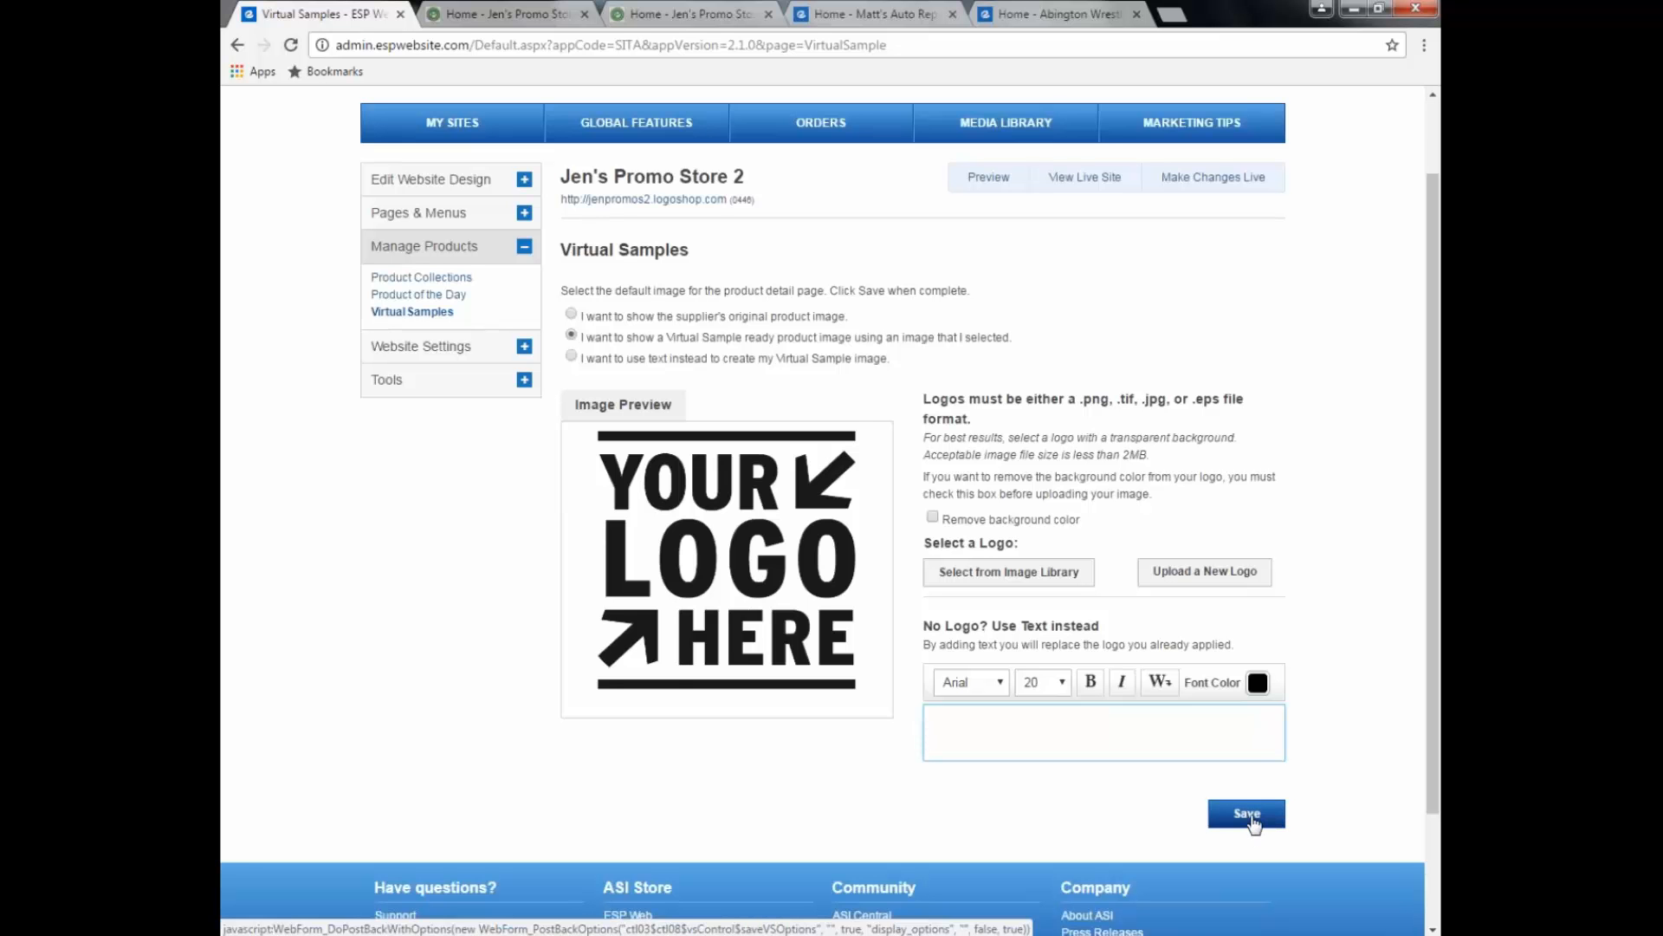
left_click(1252, 819)
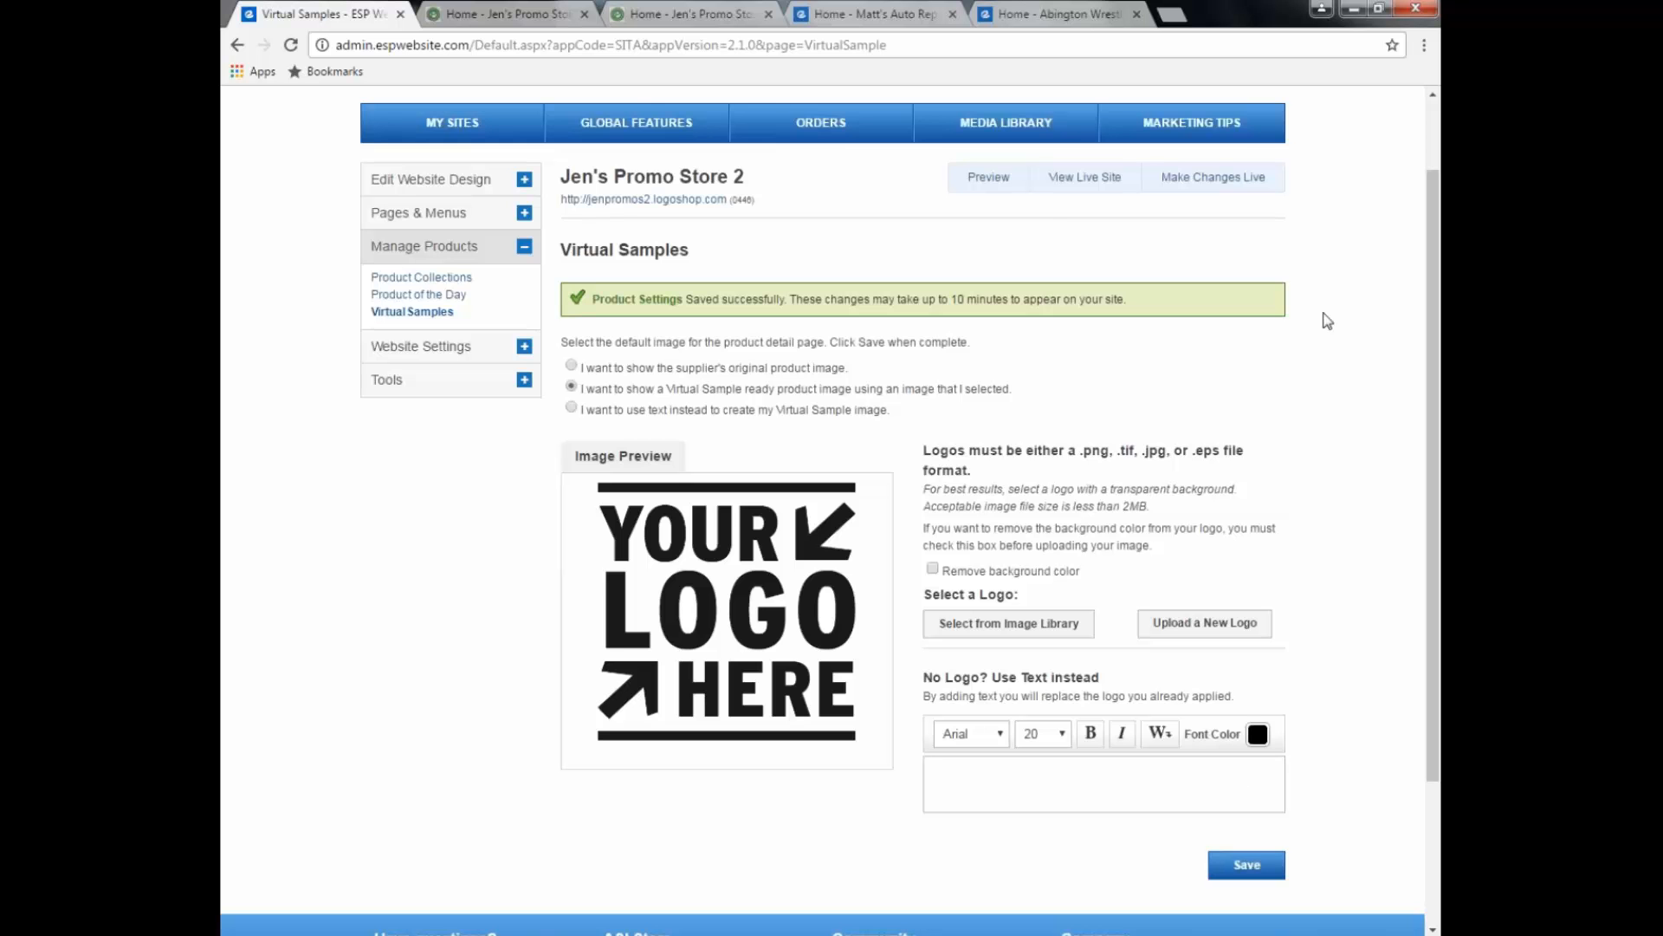
Step: Make the changes live and reload the storefront home page
left_click(1262, 181)
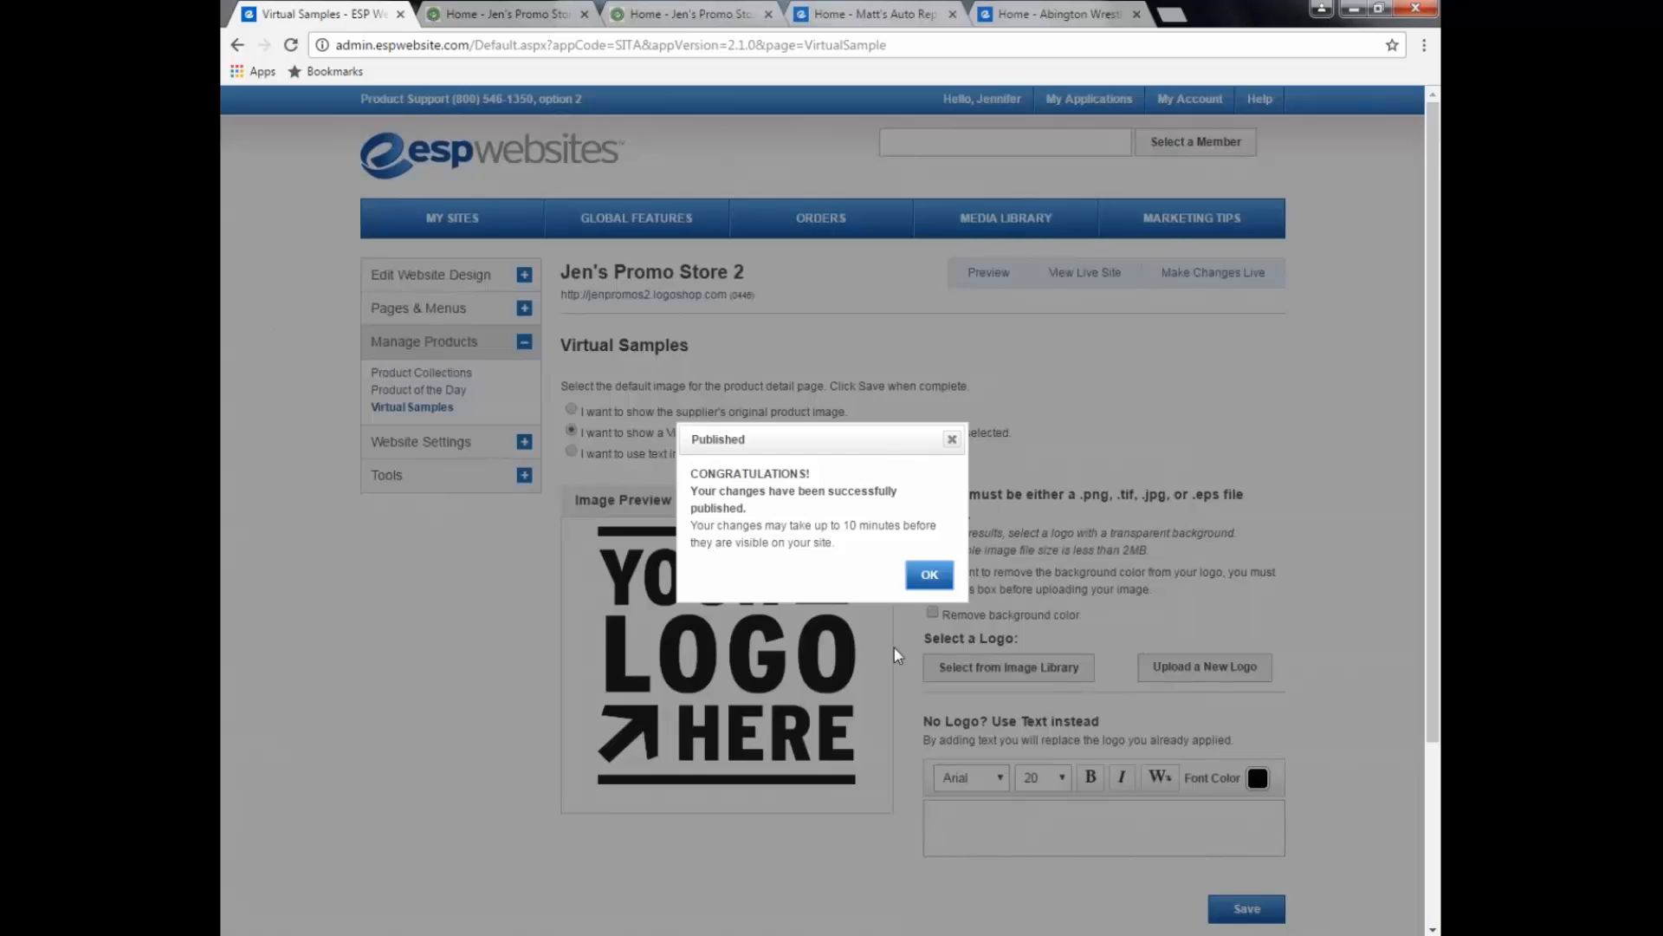
left_click(928, 574)
left_click(554, 13)
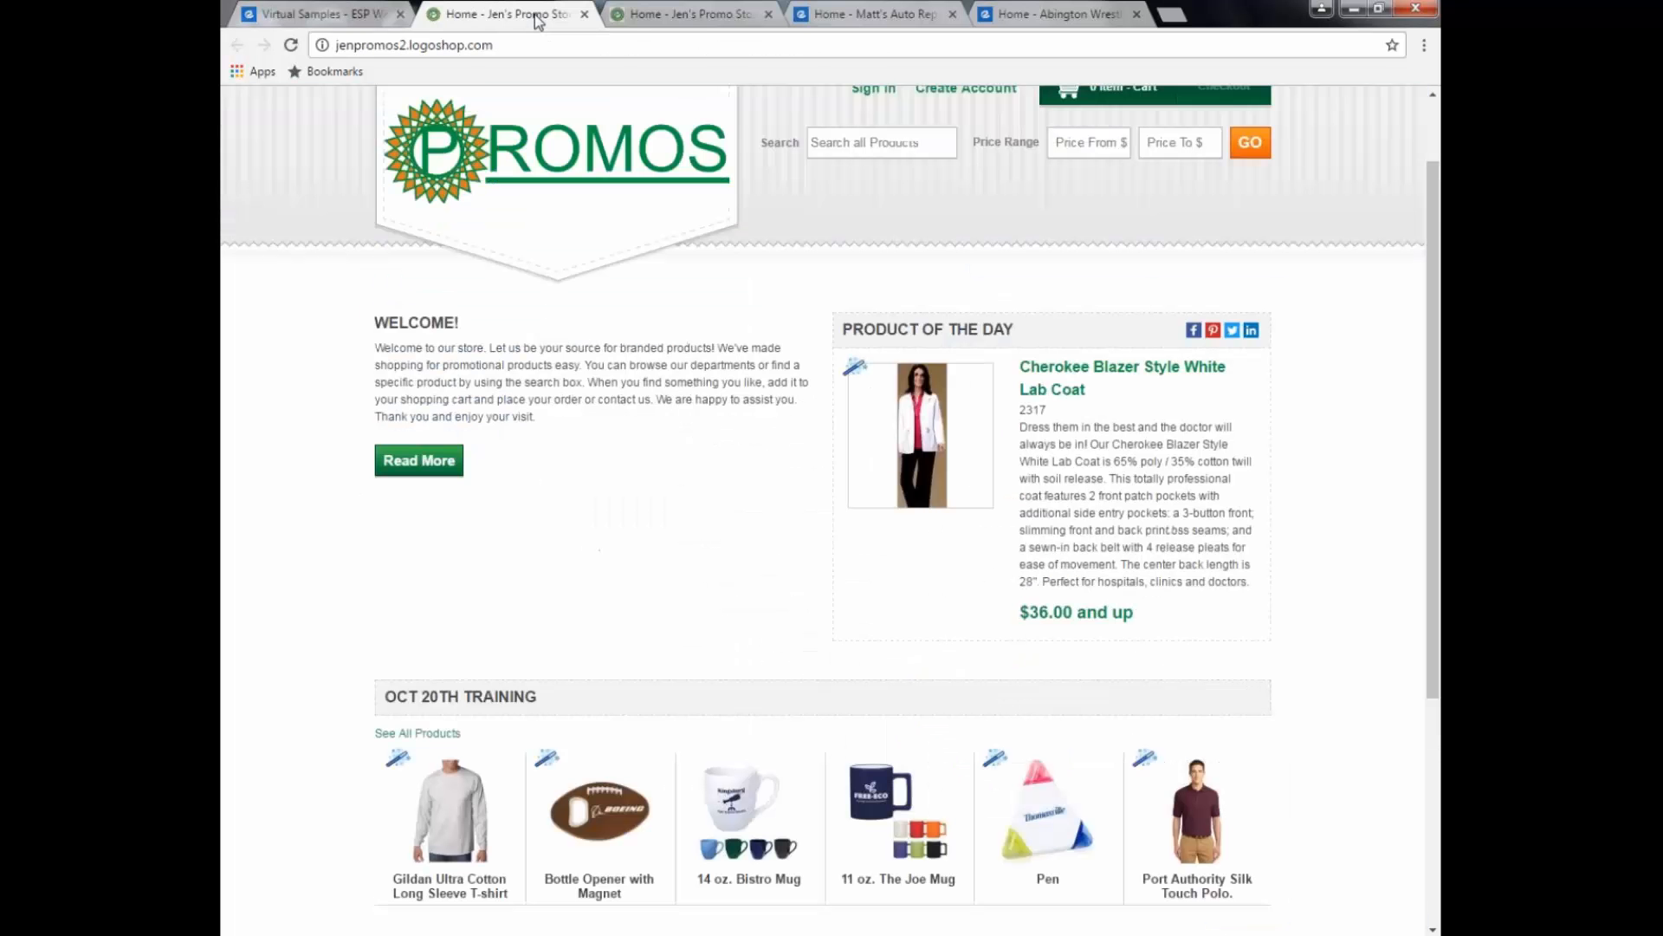
left_click(291, 45)
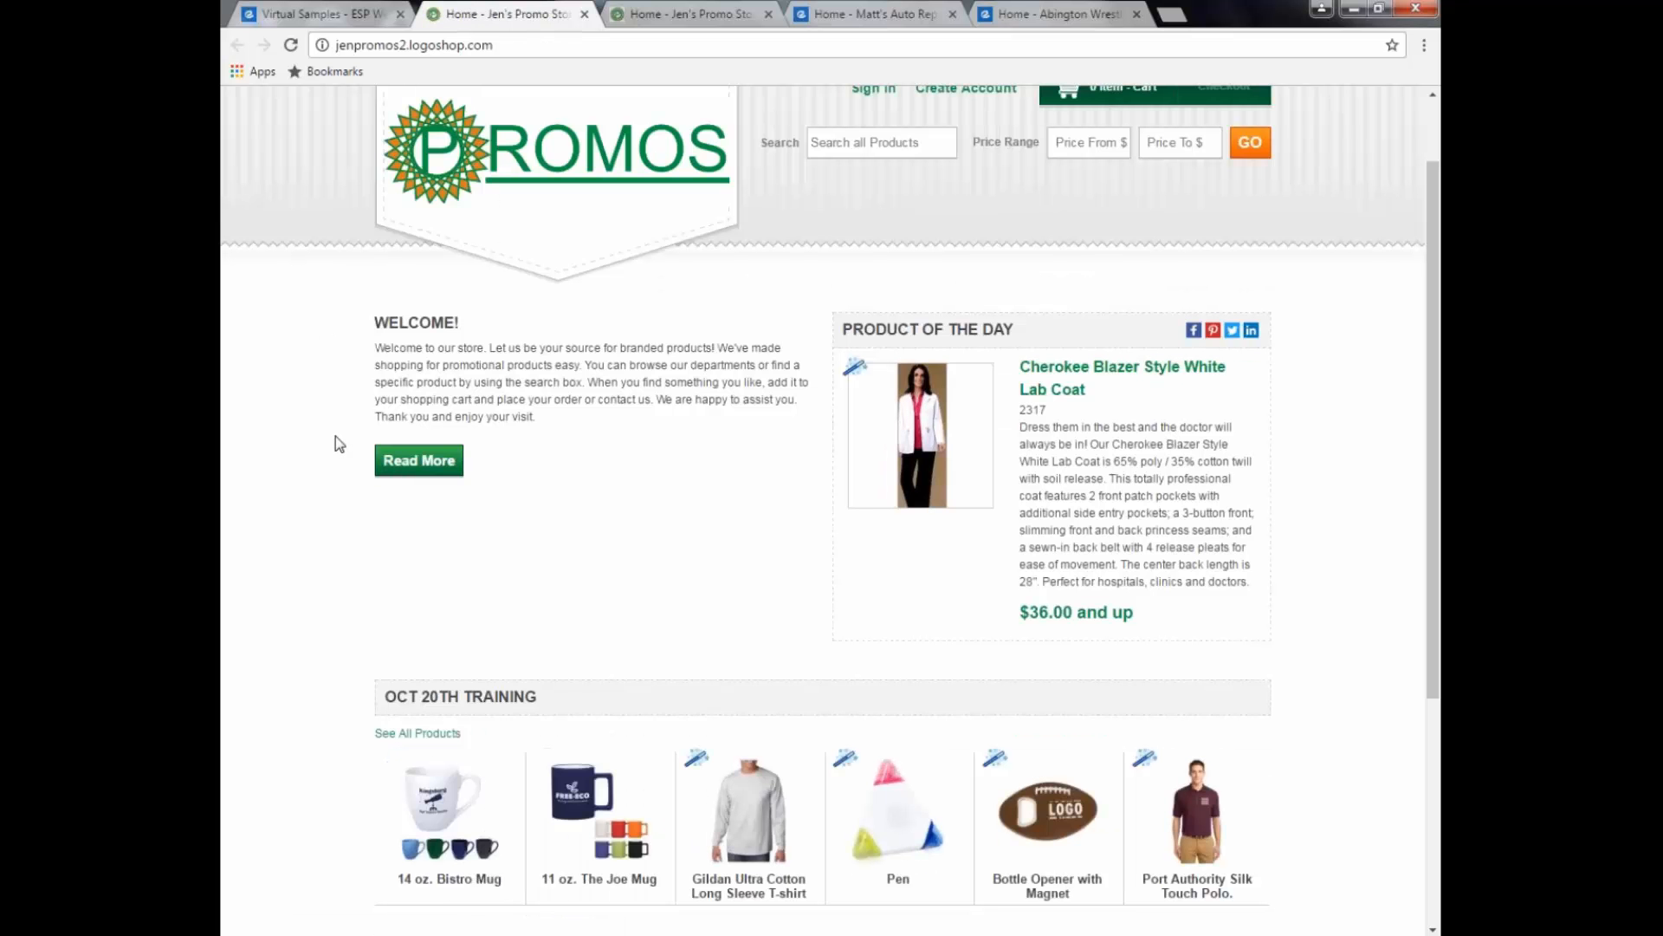
Step: Check the Bottle Opener and black Gildan long-sleeve shirt pages for the sample logo
left_click(1050, 815)
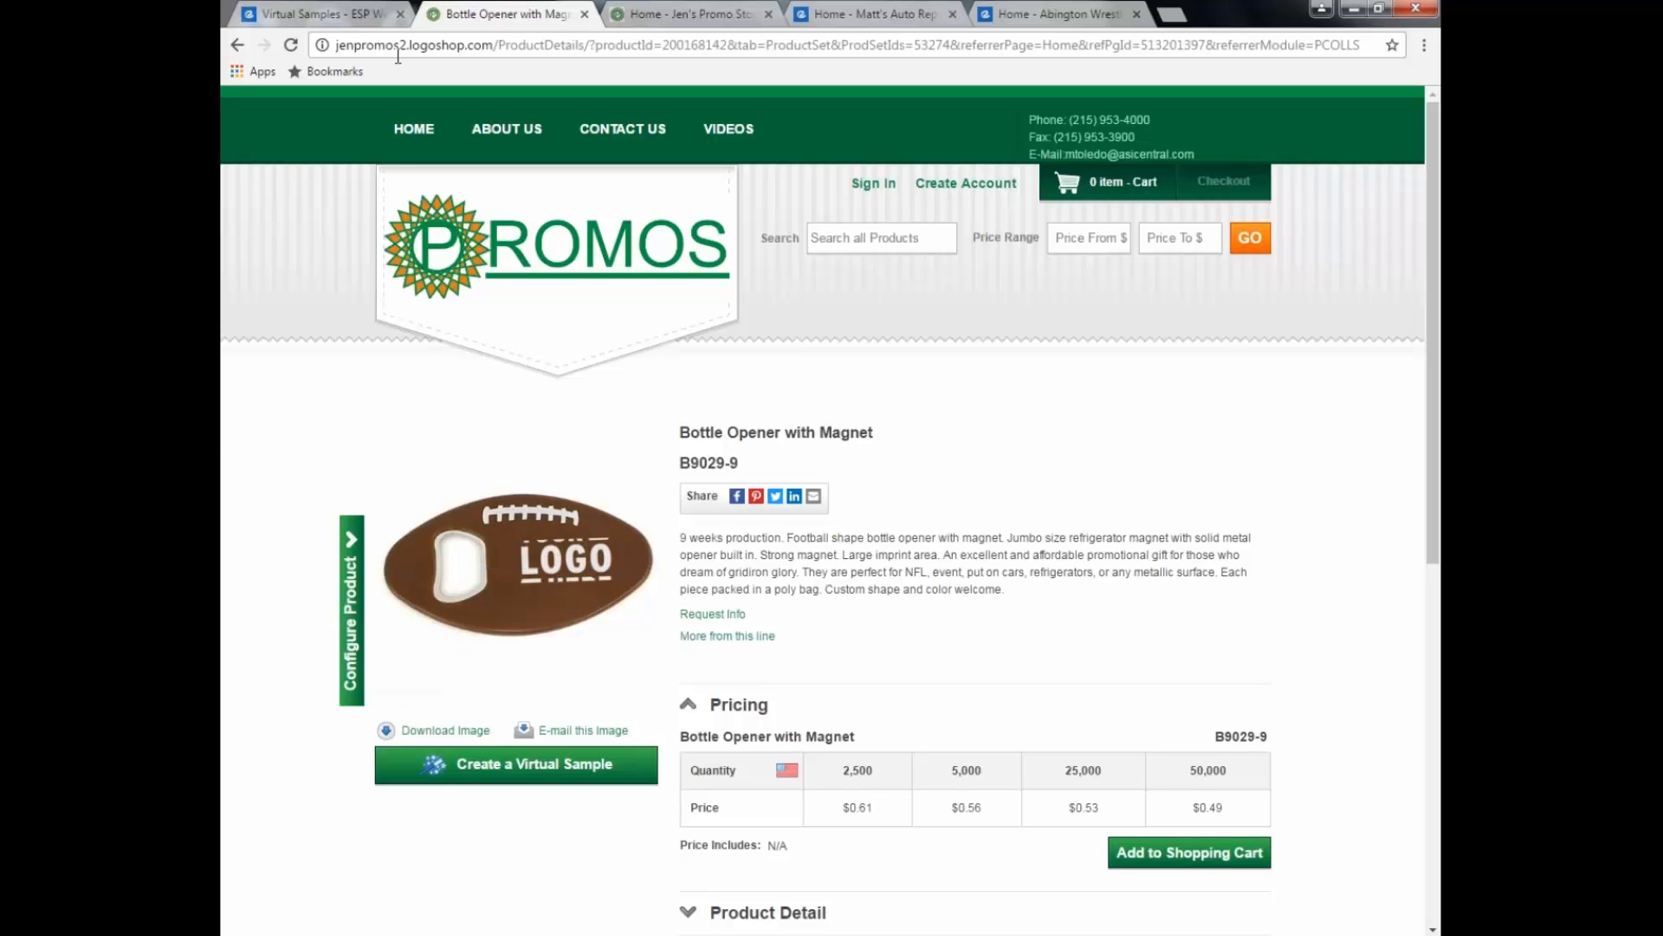
left_click(237, 45)
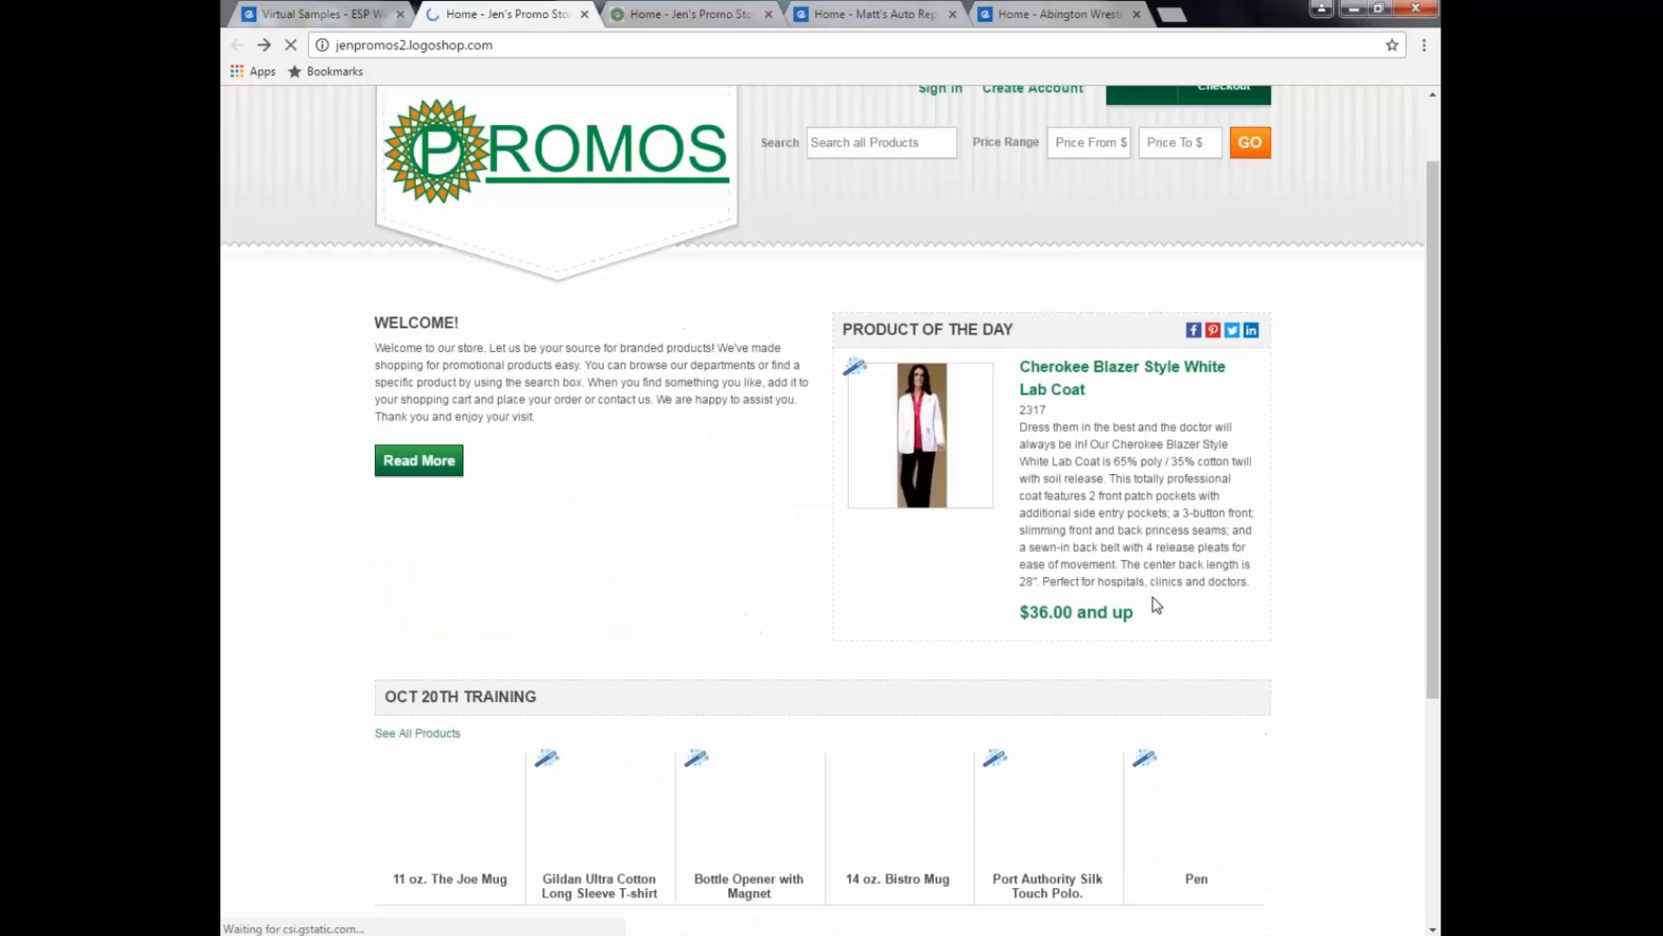
left_click(609, 814)
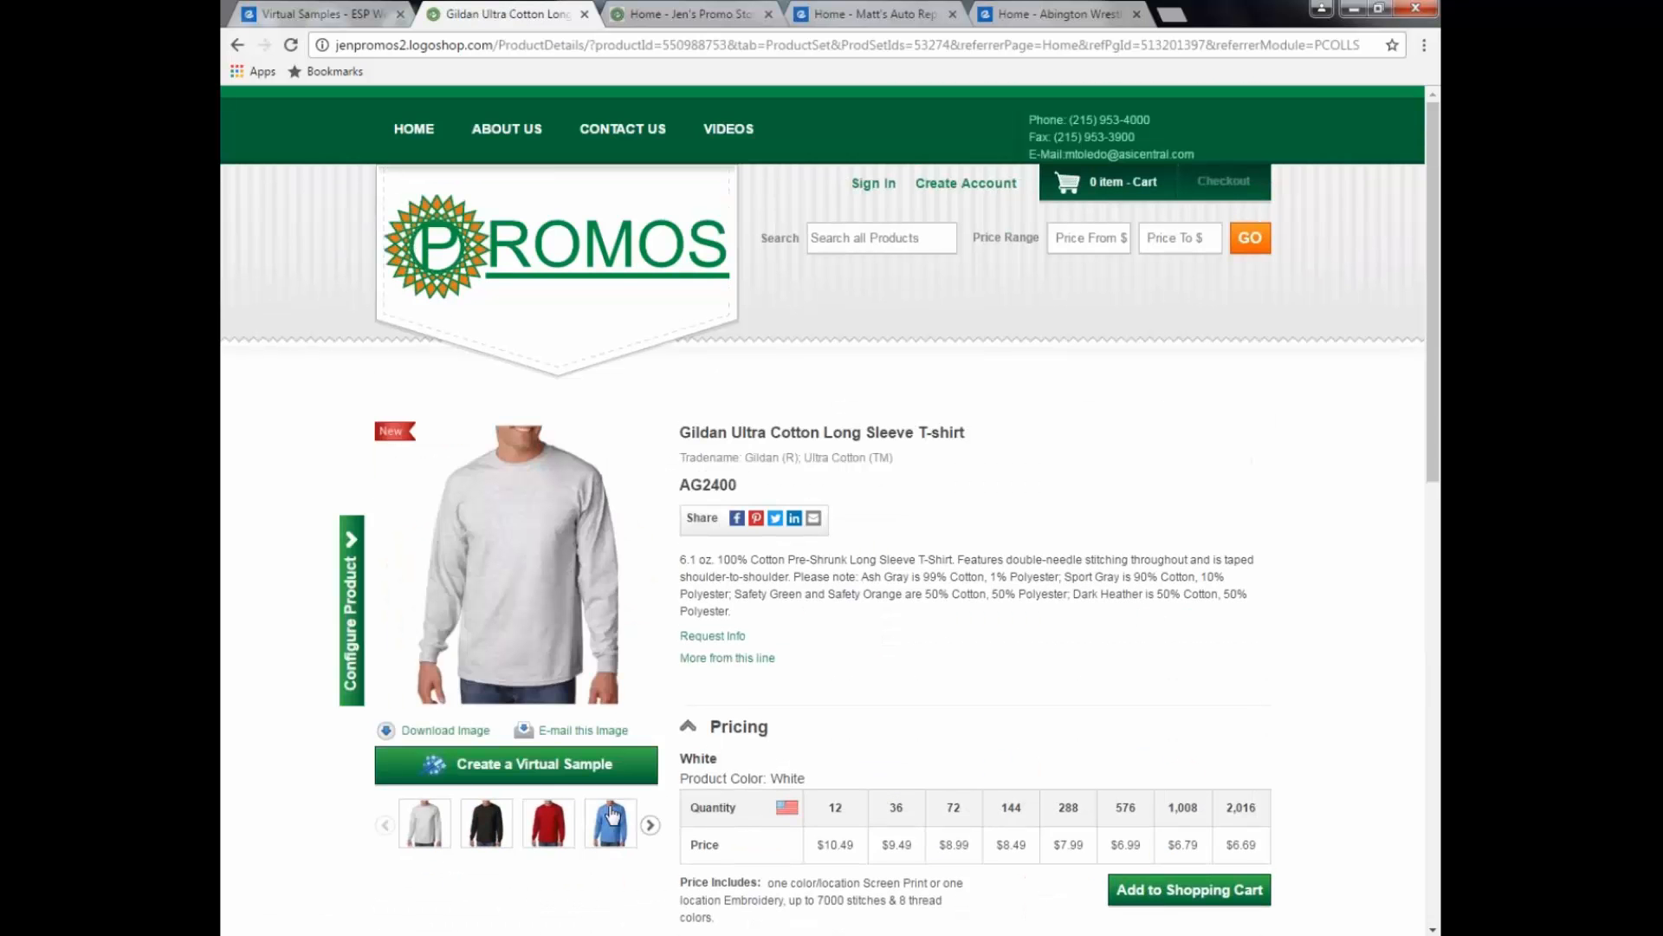
left_click(486, 820)
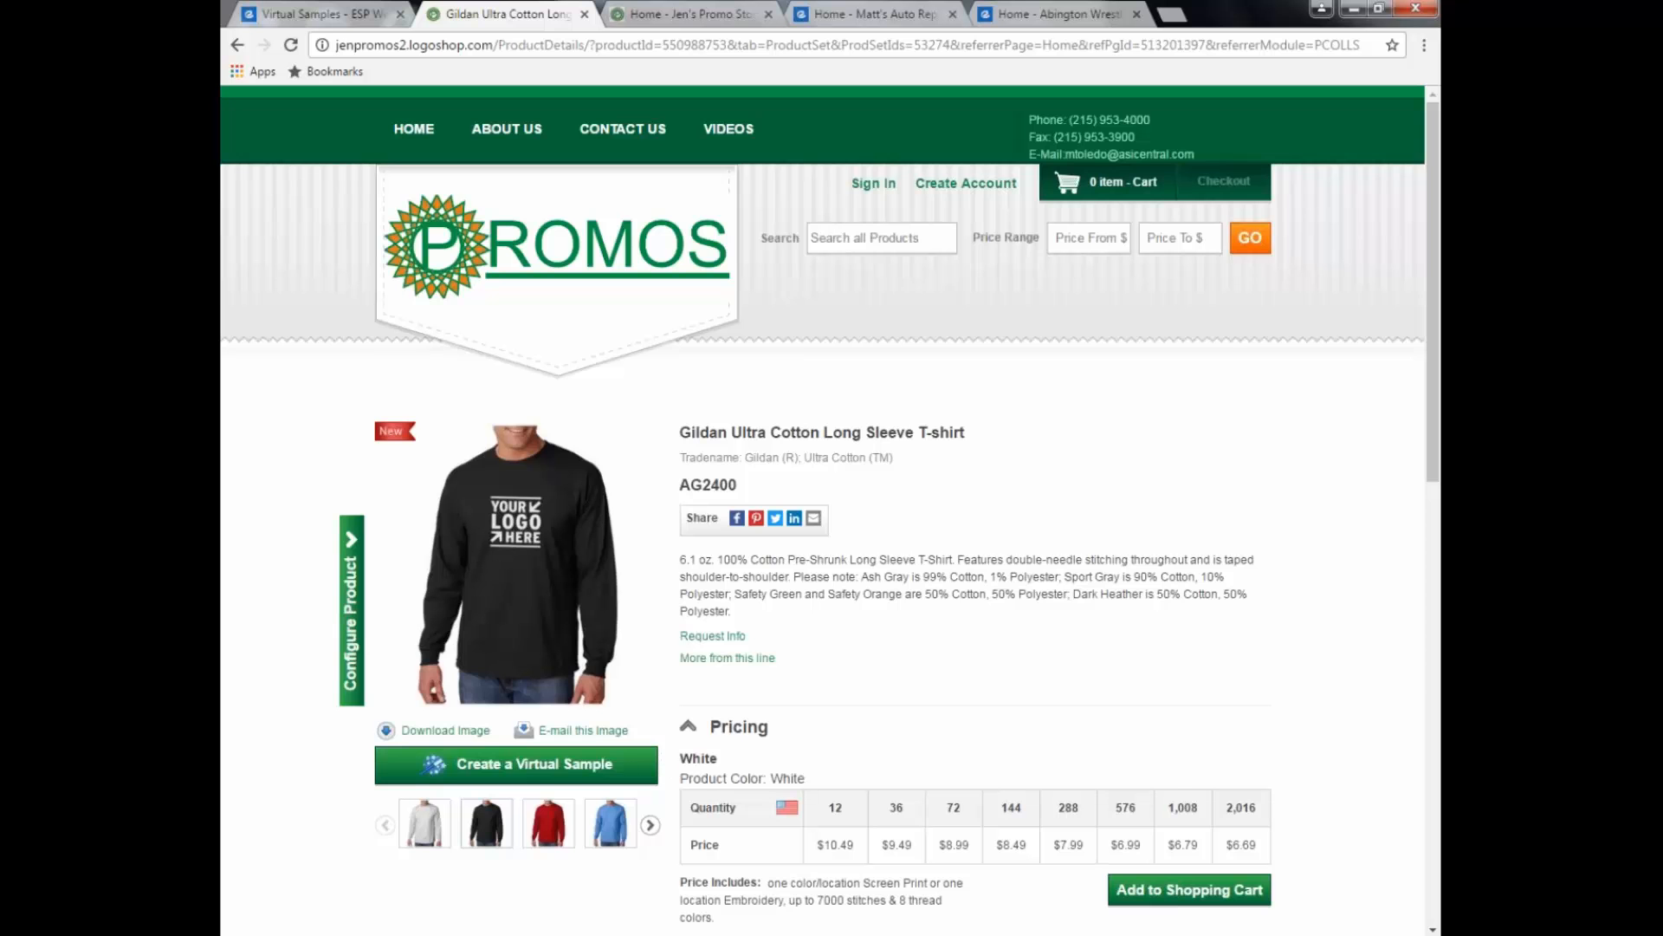
left_click(326, 19)
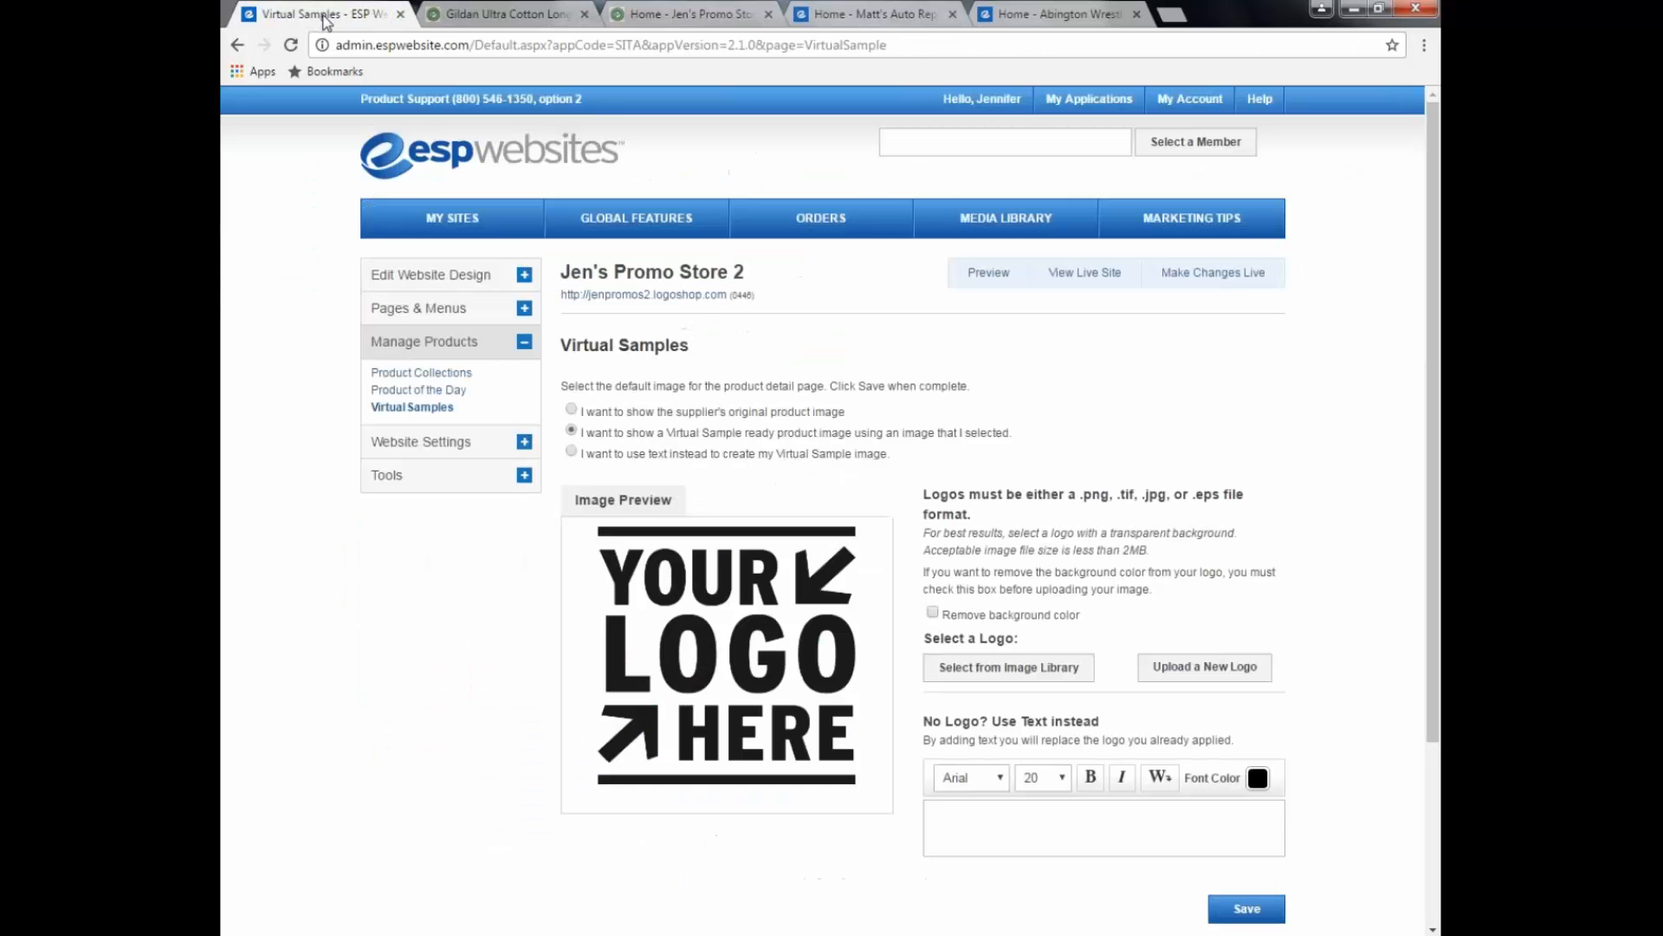
Step: Review Site Summary under Website Settings, then open the Site Info page
left_click(407, 443)
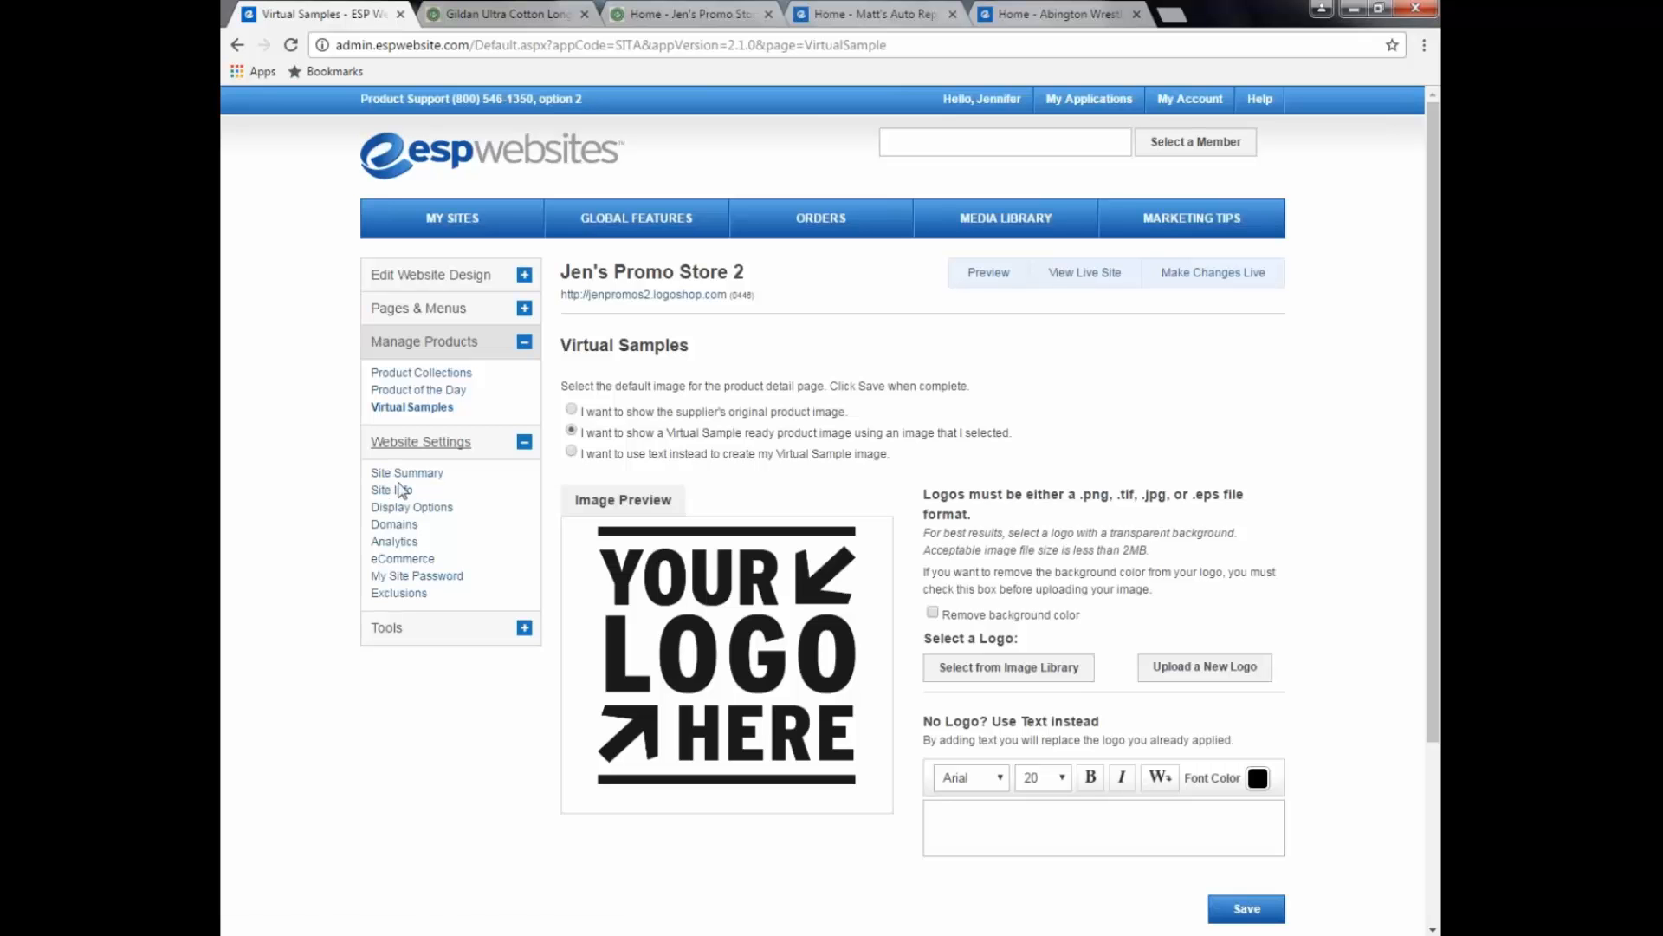
left_click(401, 490)
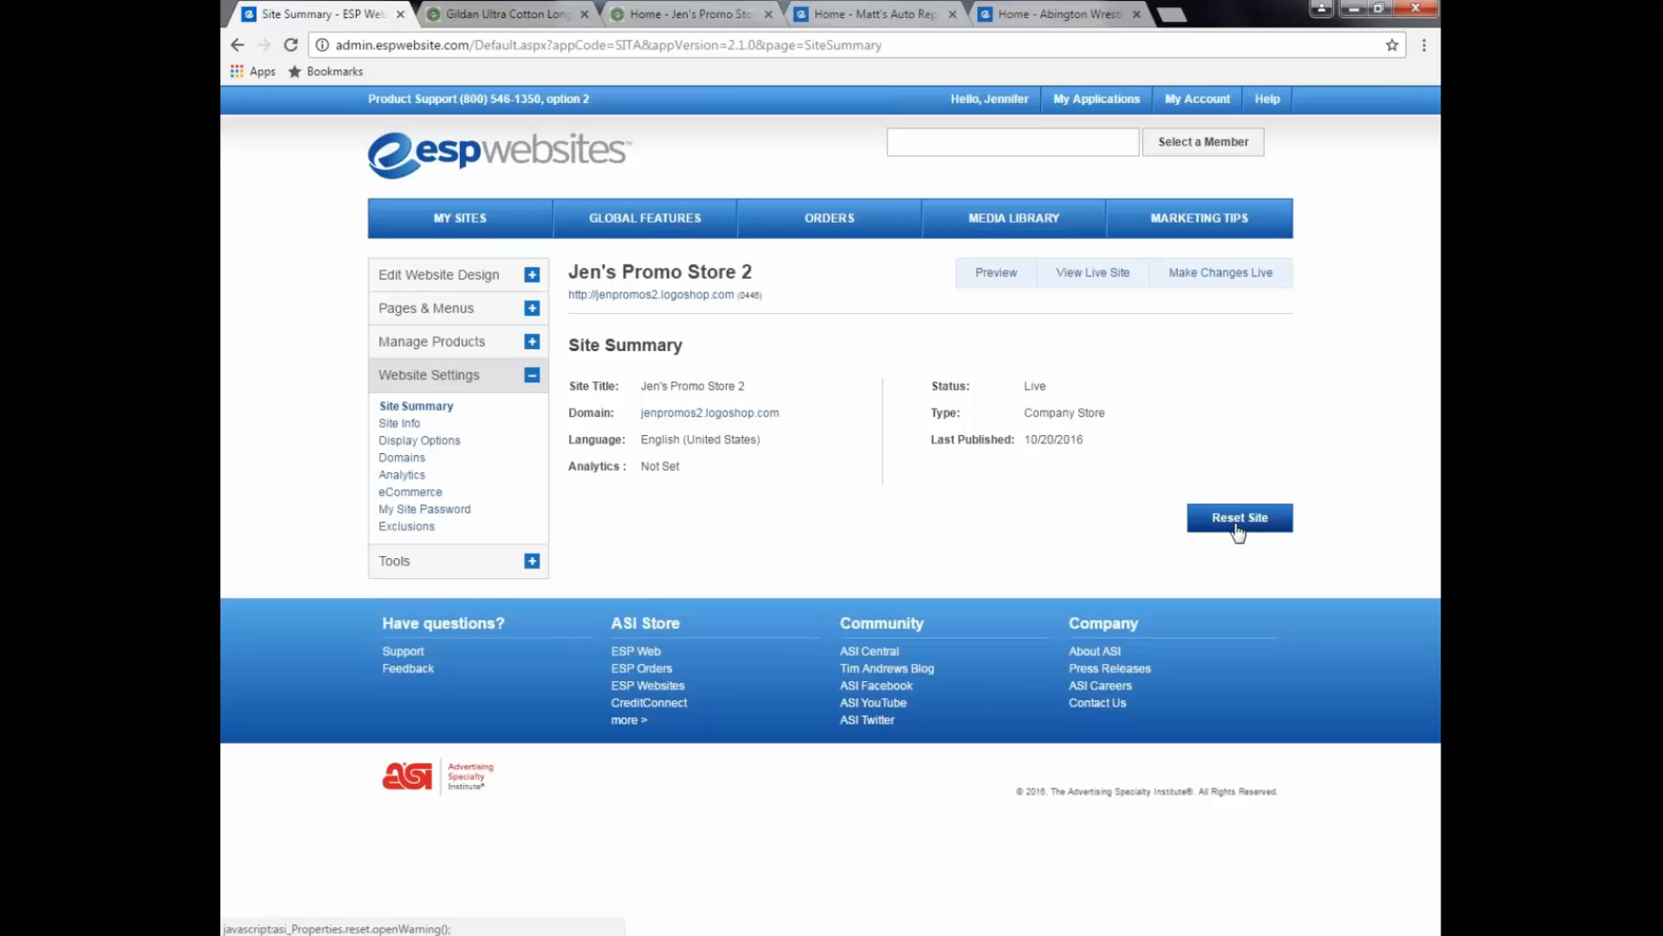
left_click(403, 408)
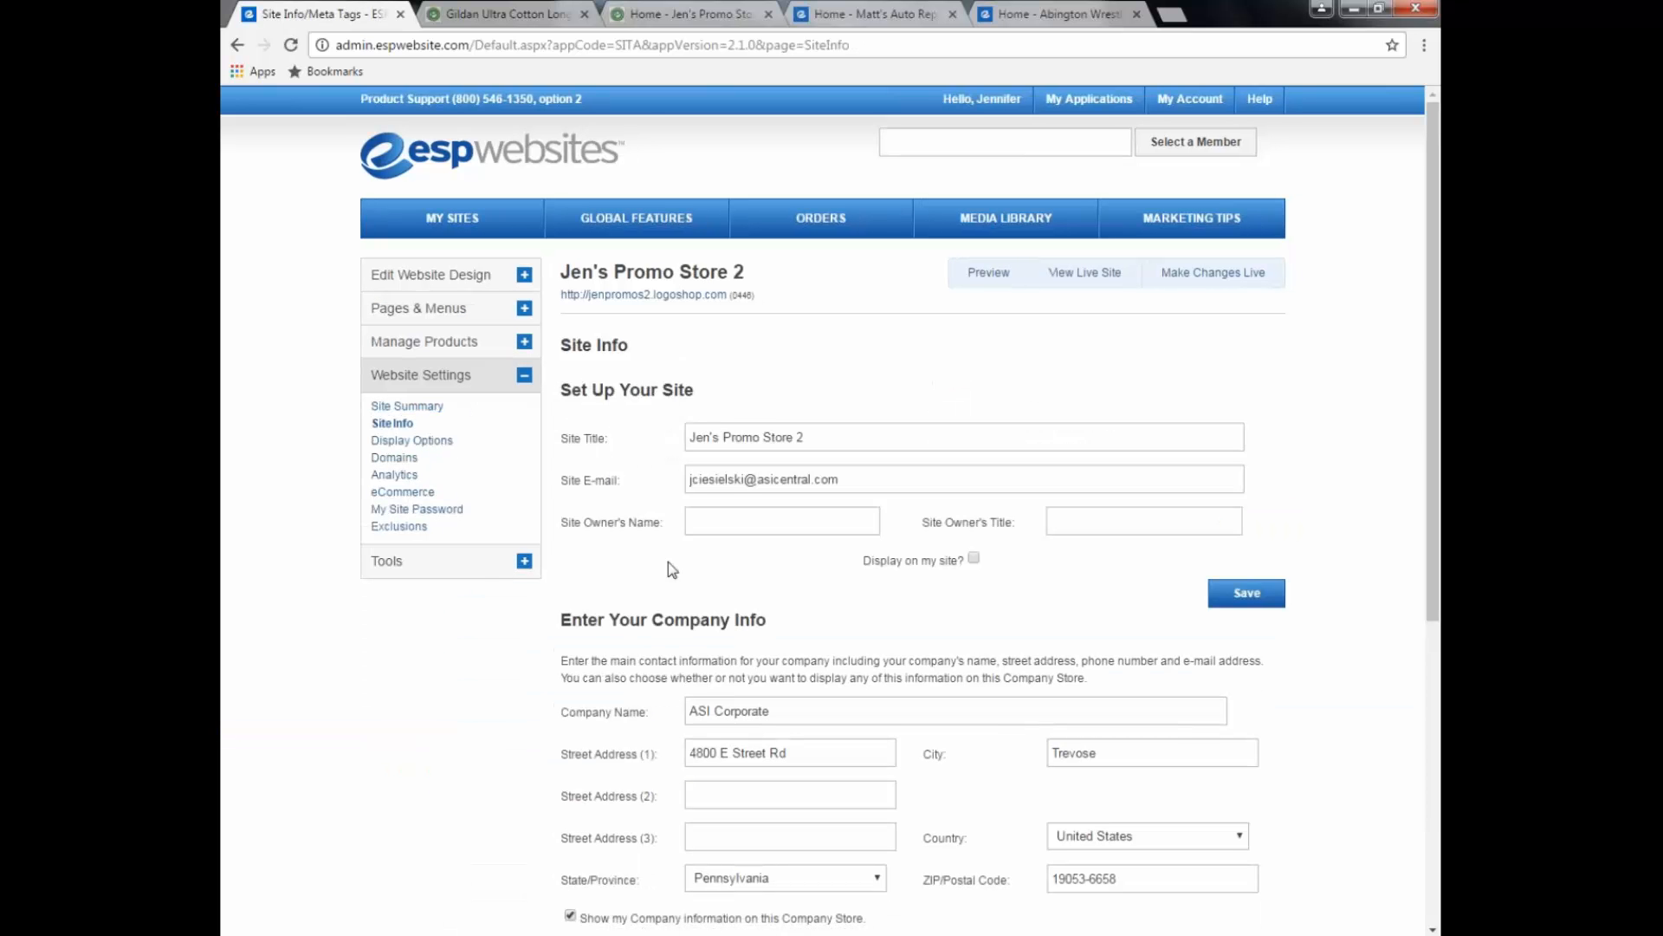
Step: Review the store's Site Info company and contact fields for ASI Corporate, then save the address
scroll(668, 561, "down", 1)
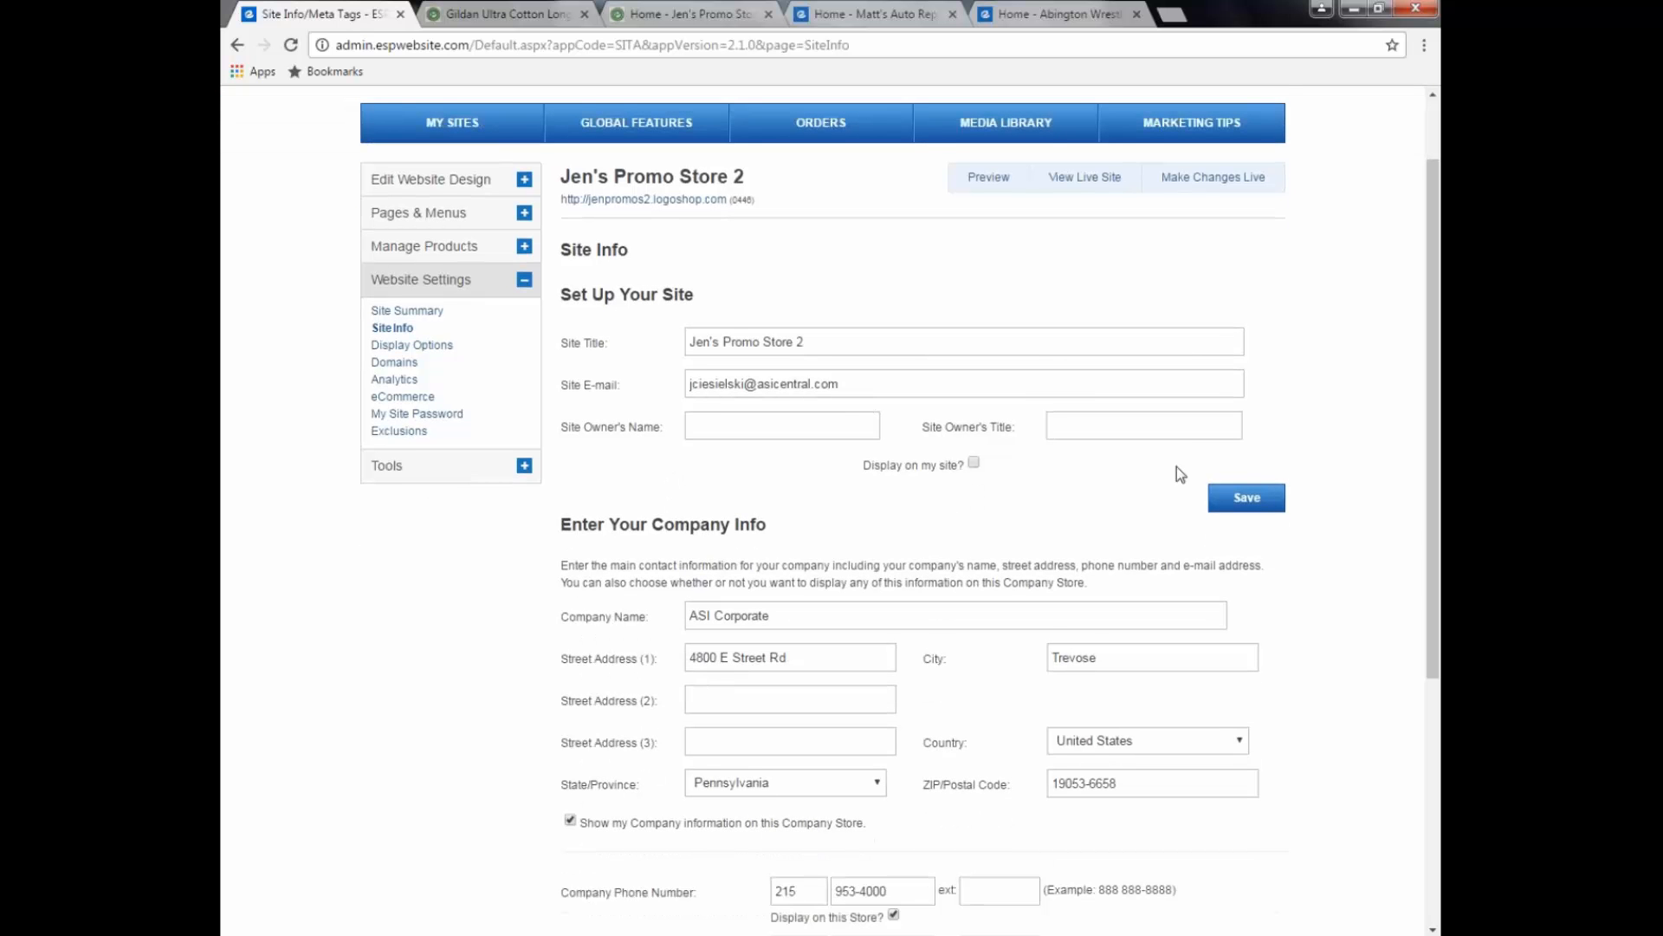
scroll(1123, 502, "down", 1)
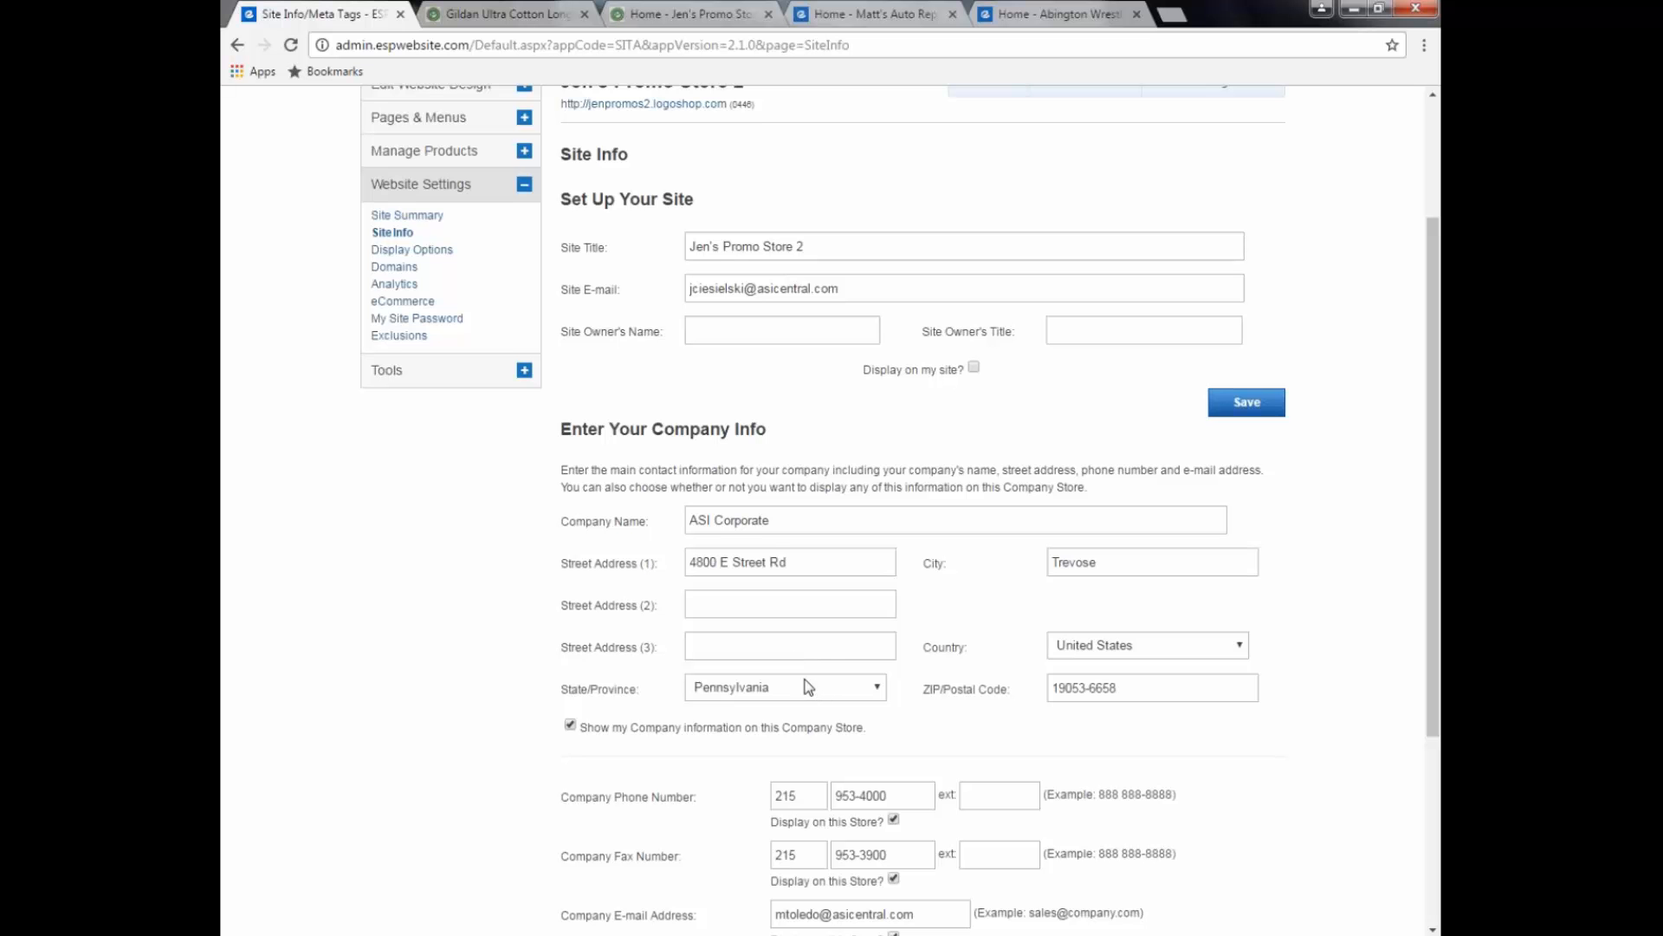
scroll(804, 679, "down", 1)
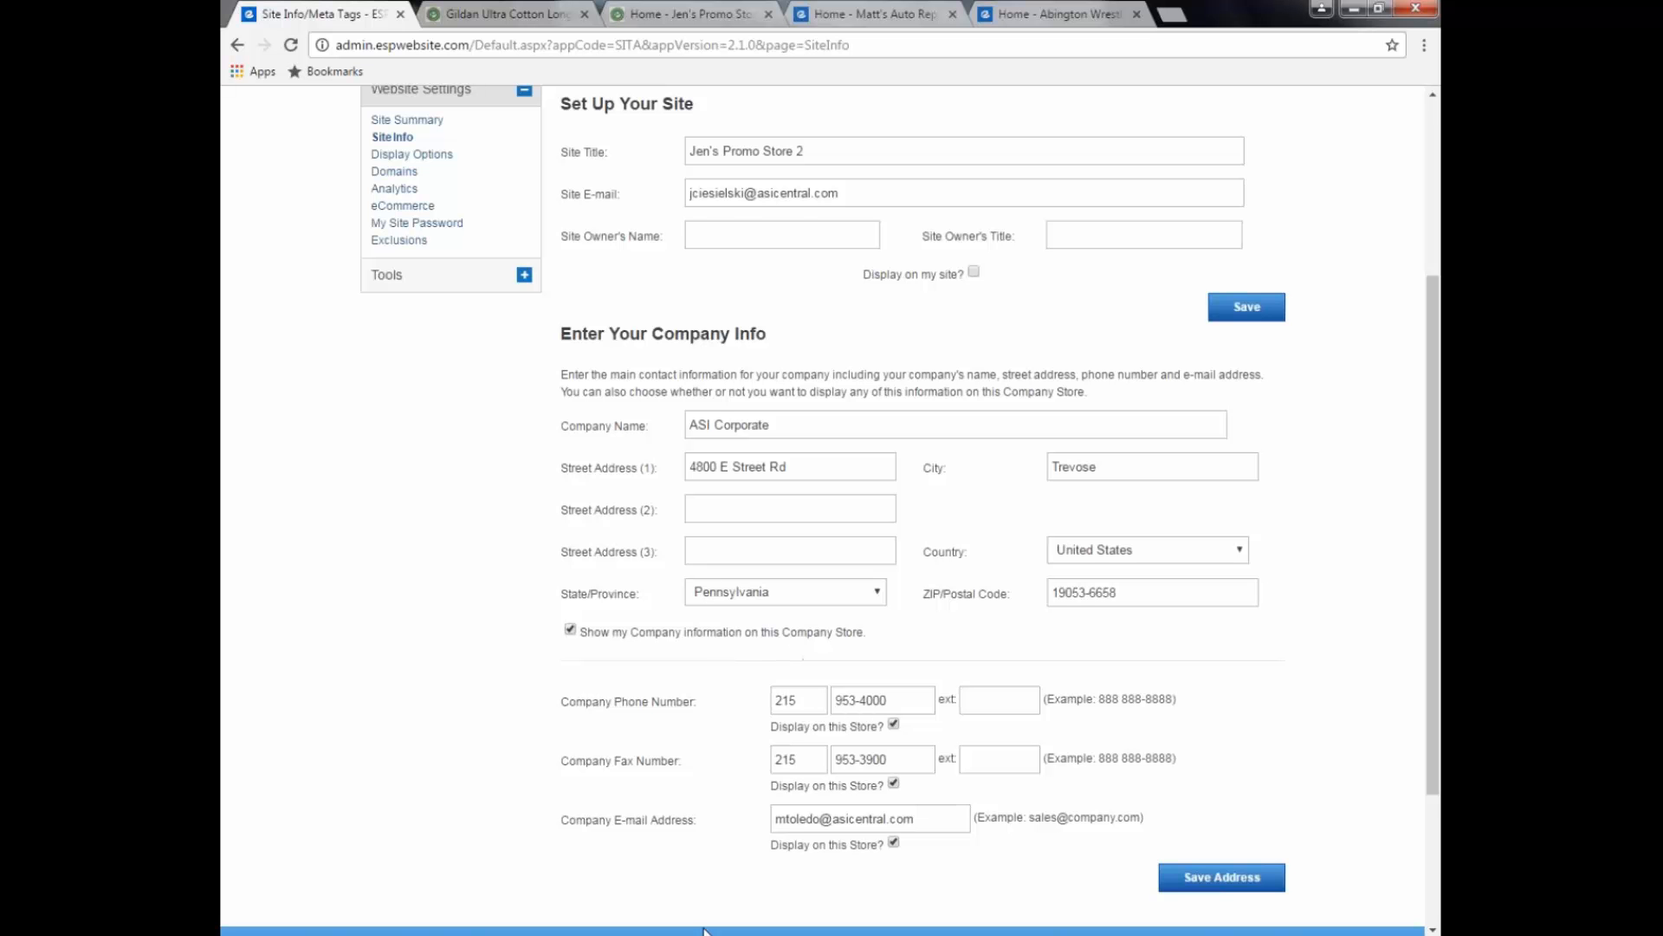
scroll(715, 880, "down", 1)
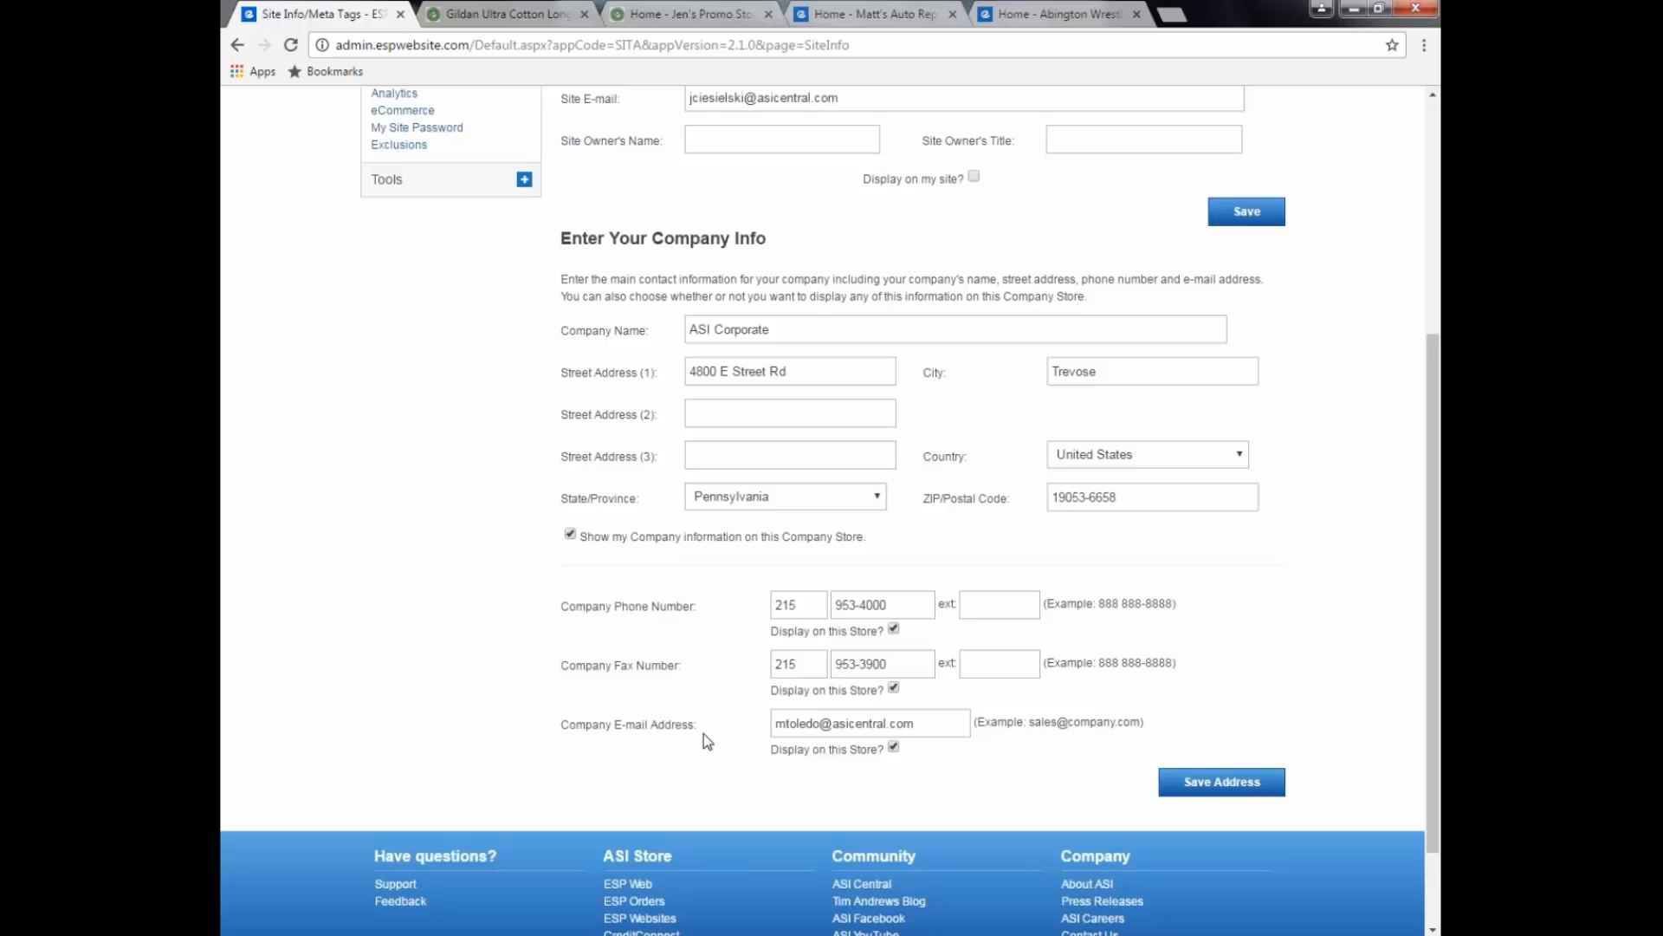
scroll(704, 735, "up", 1)
scroll(704, 734, "up", 2)
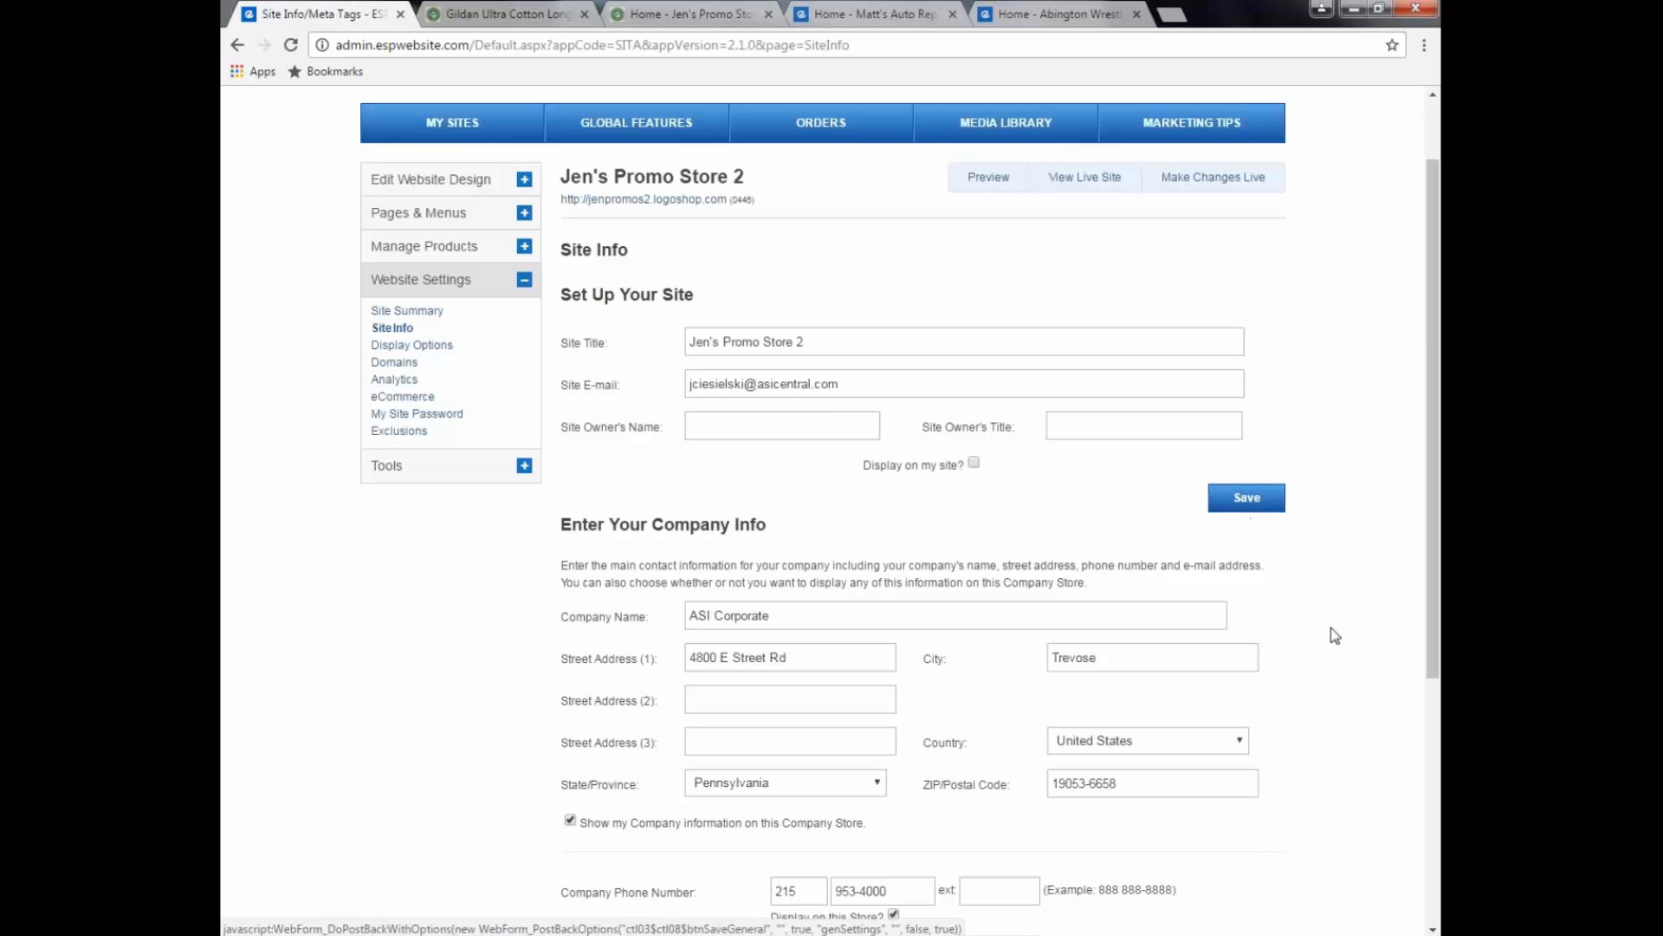
scroll(1334, 636, "down", 2)
scroll(1335, 635, "down", 1)
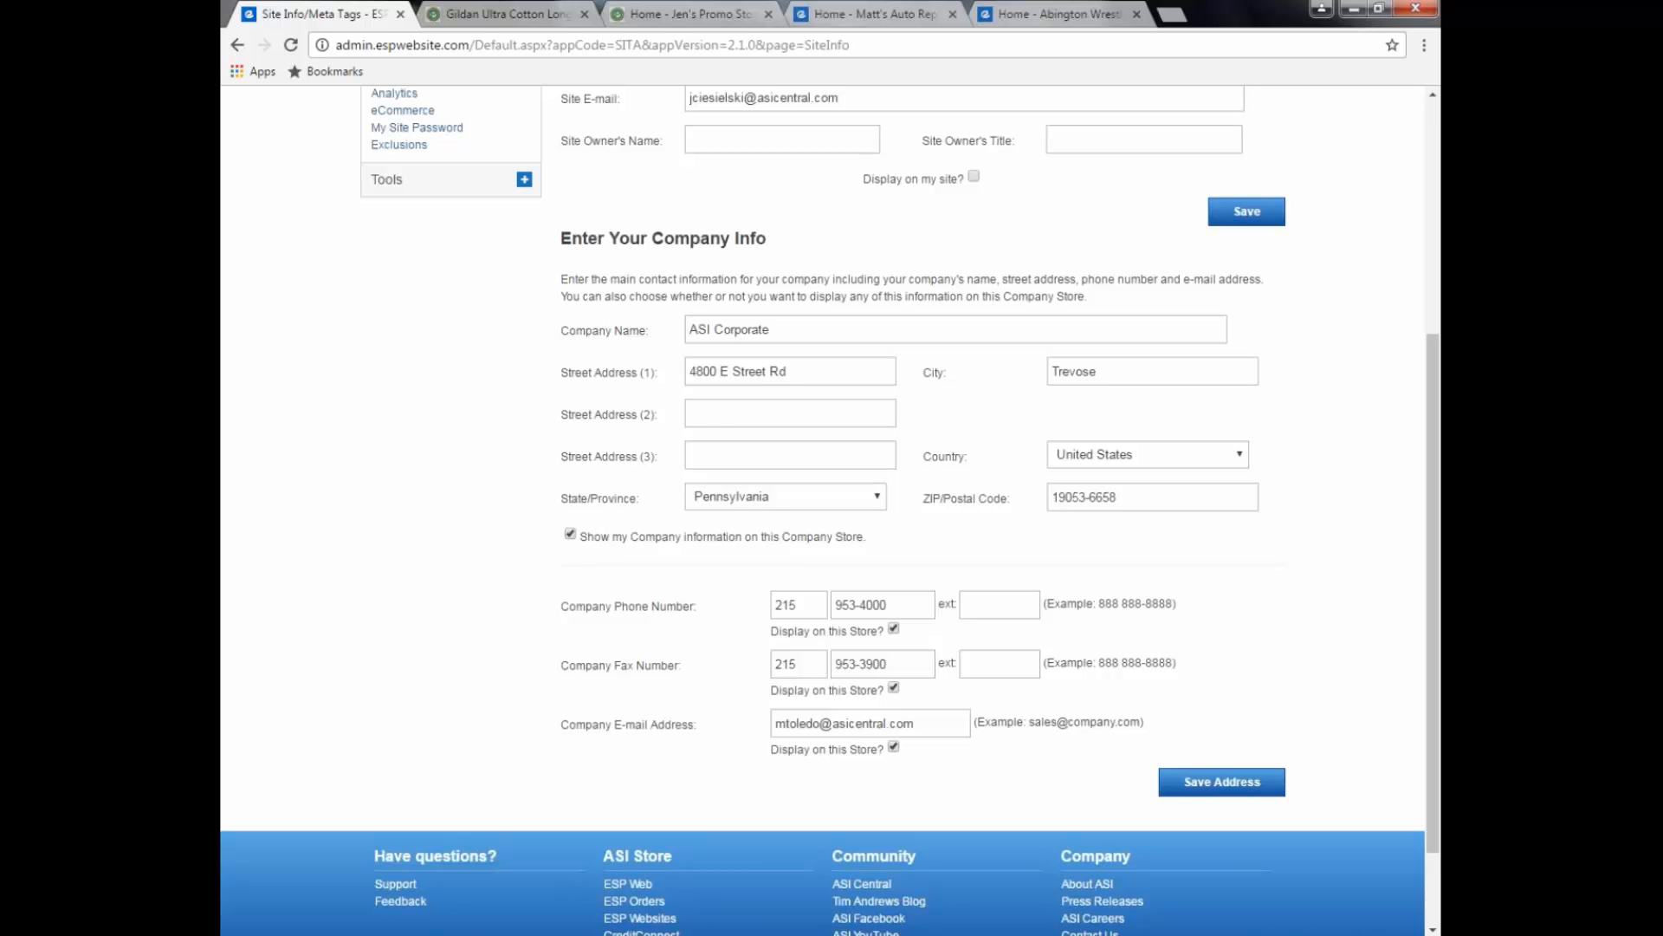
left_click(1206, 782)
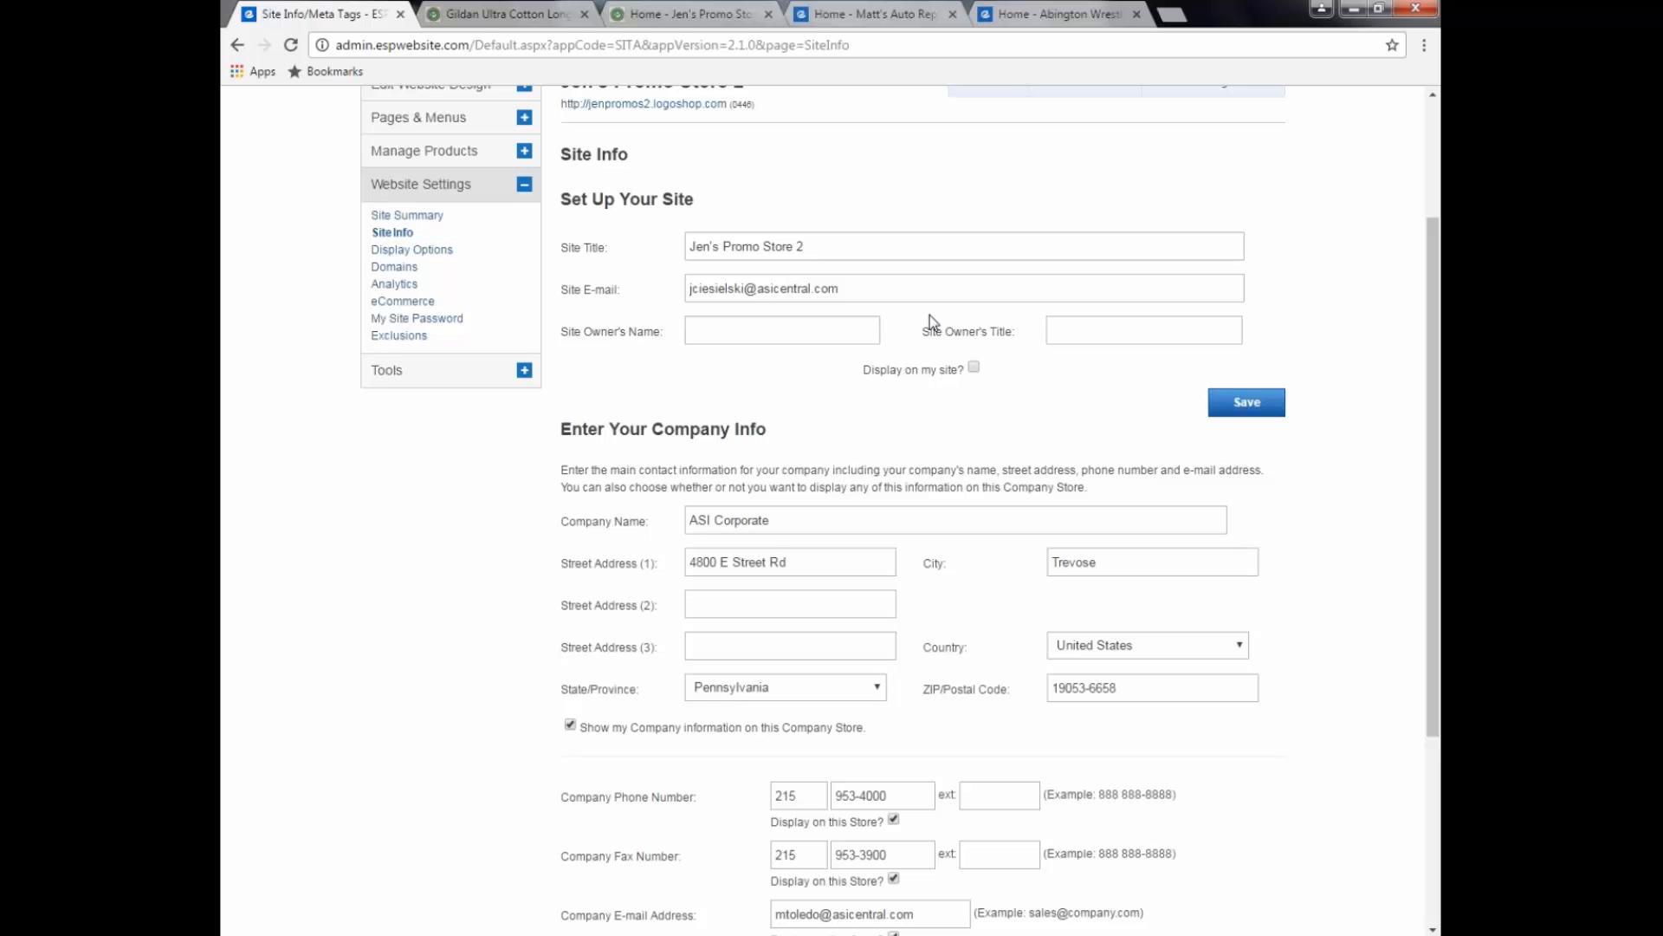
Step: Check the product search Display Options, then go to the store's Domains page
left_click(410, 253)
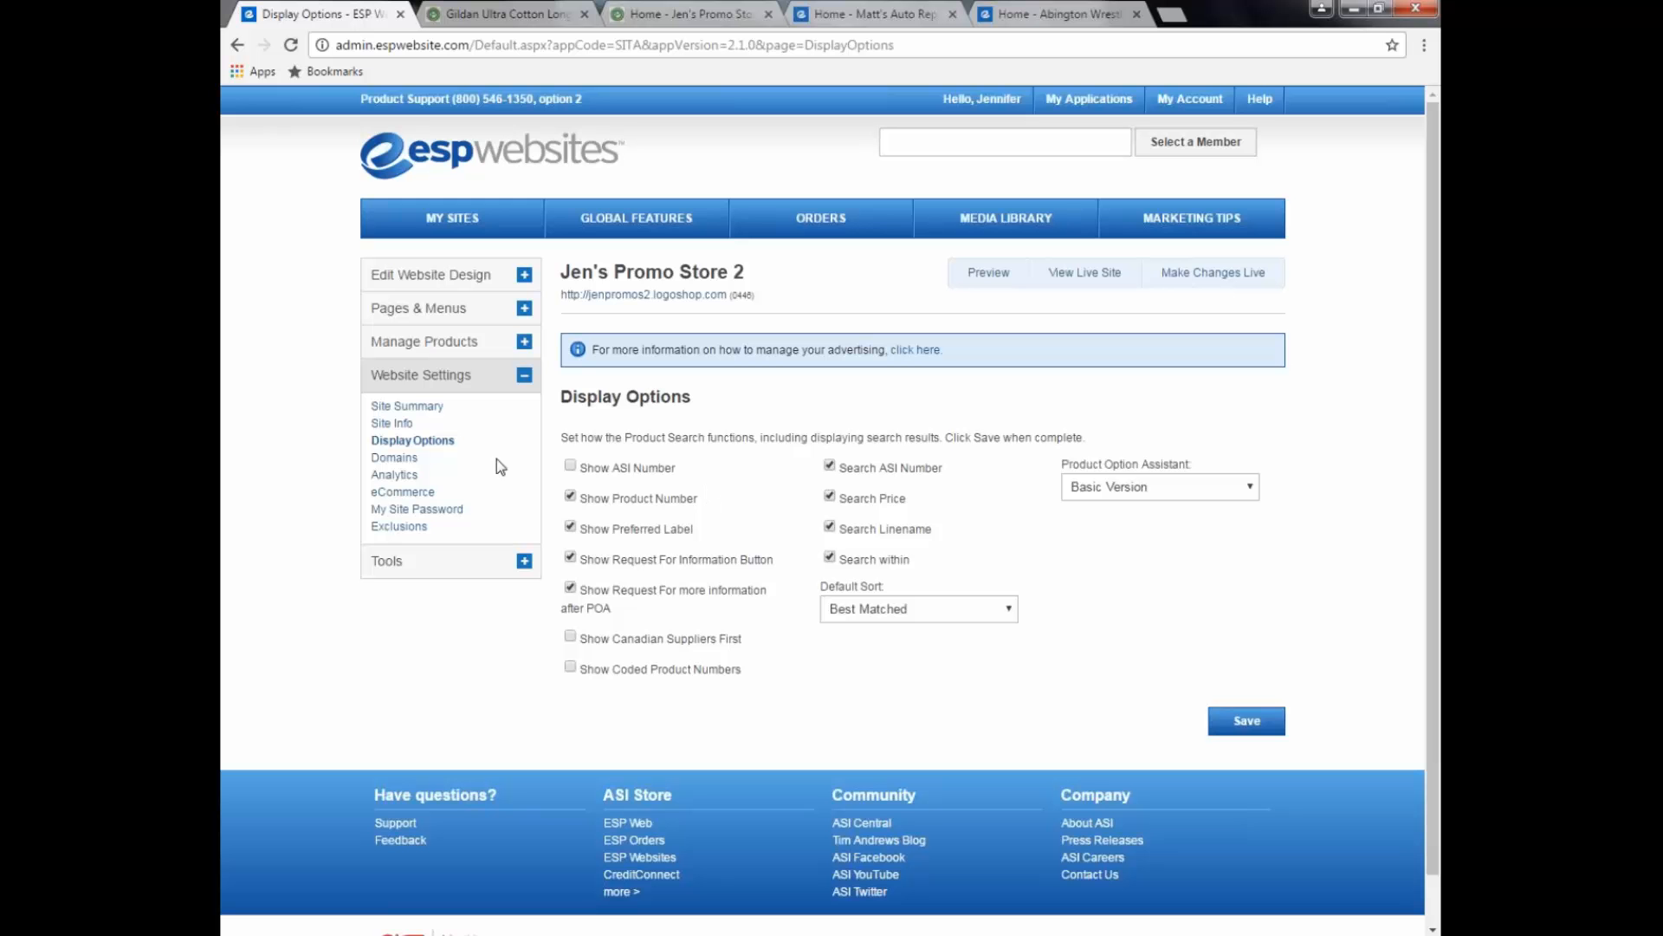
left_click(402, 460)
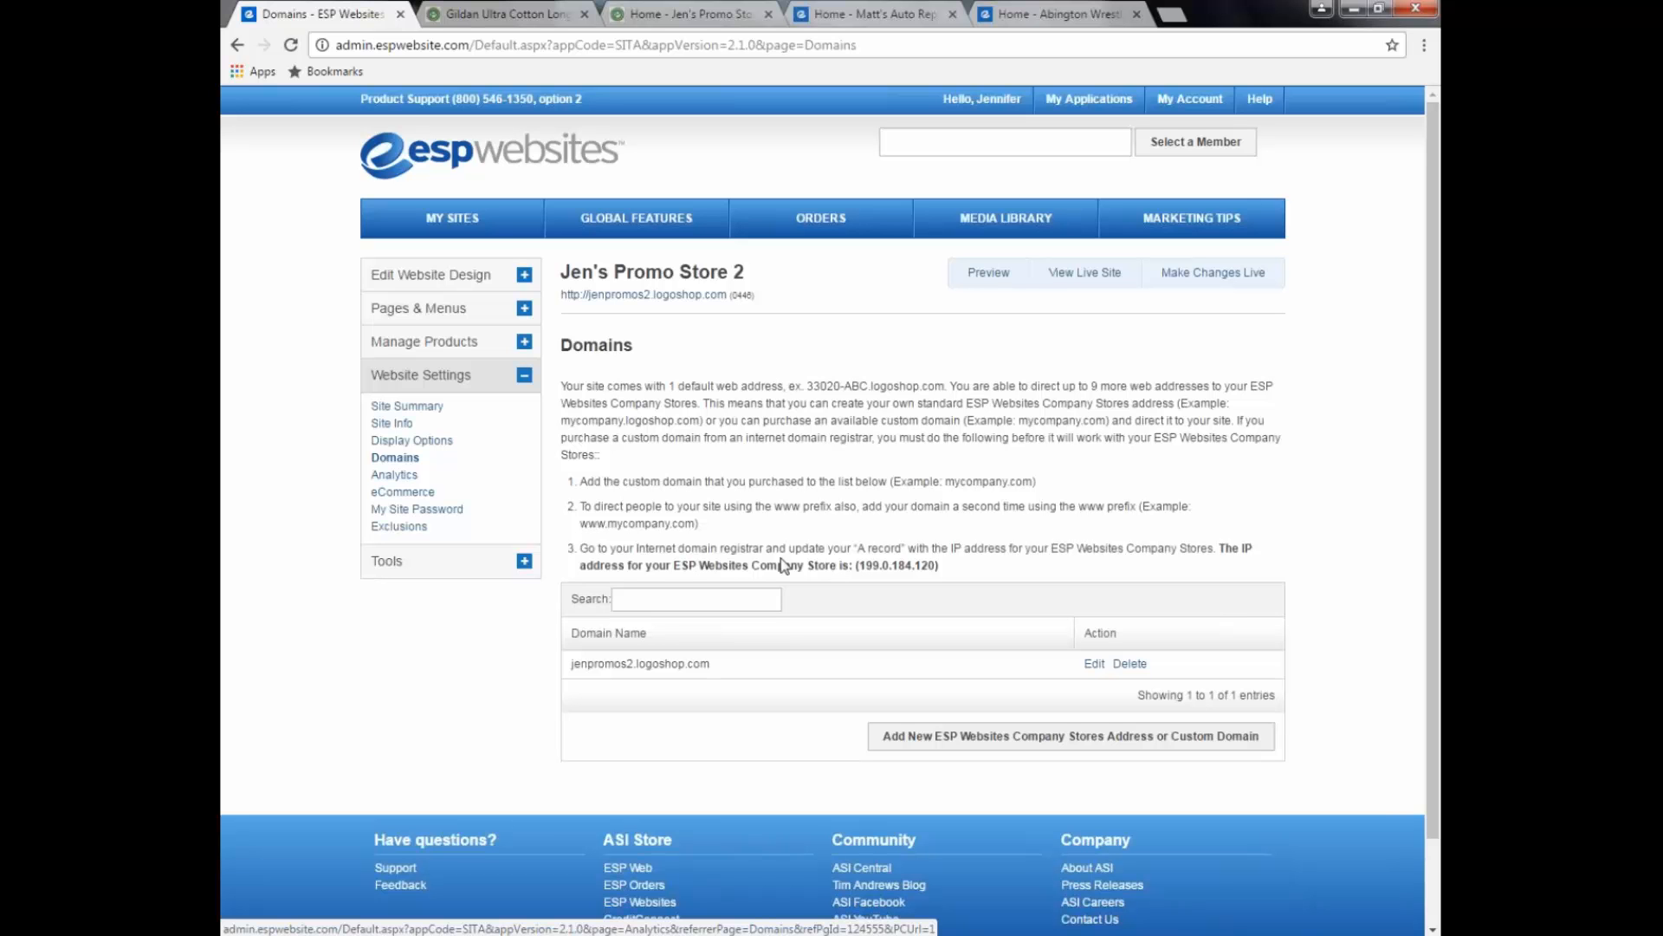
Step: Note the A record IP 199.0.184.120 and start a new Custom Domain entry
left_click_drag(857, 549, 985, 555)
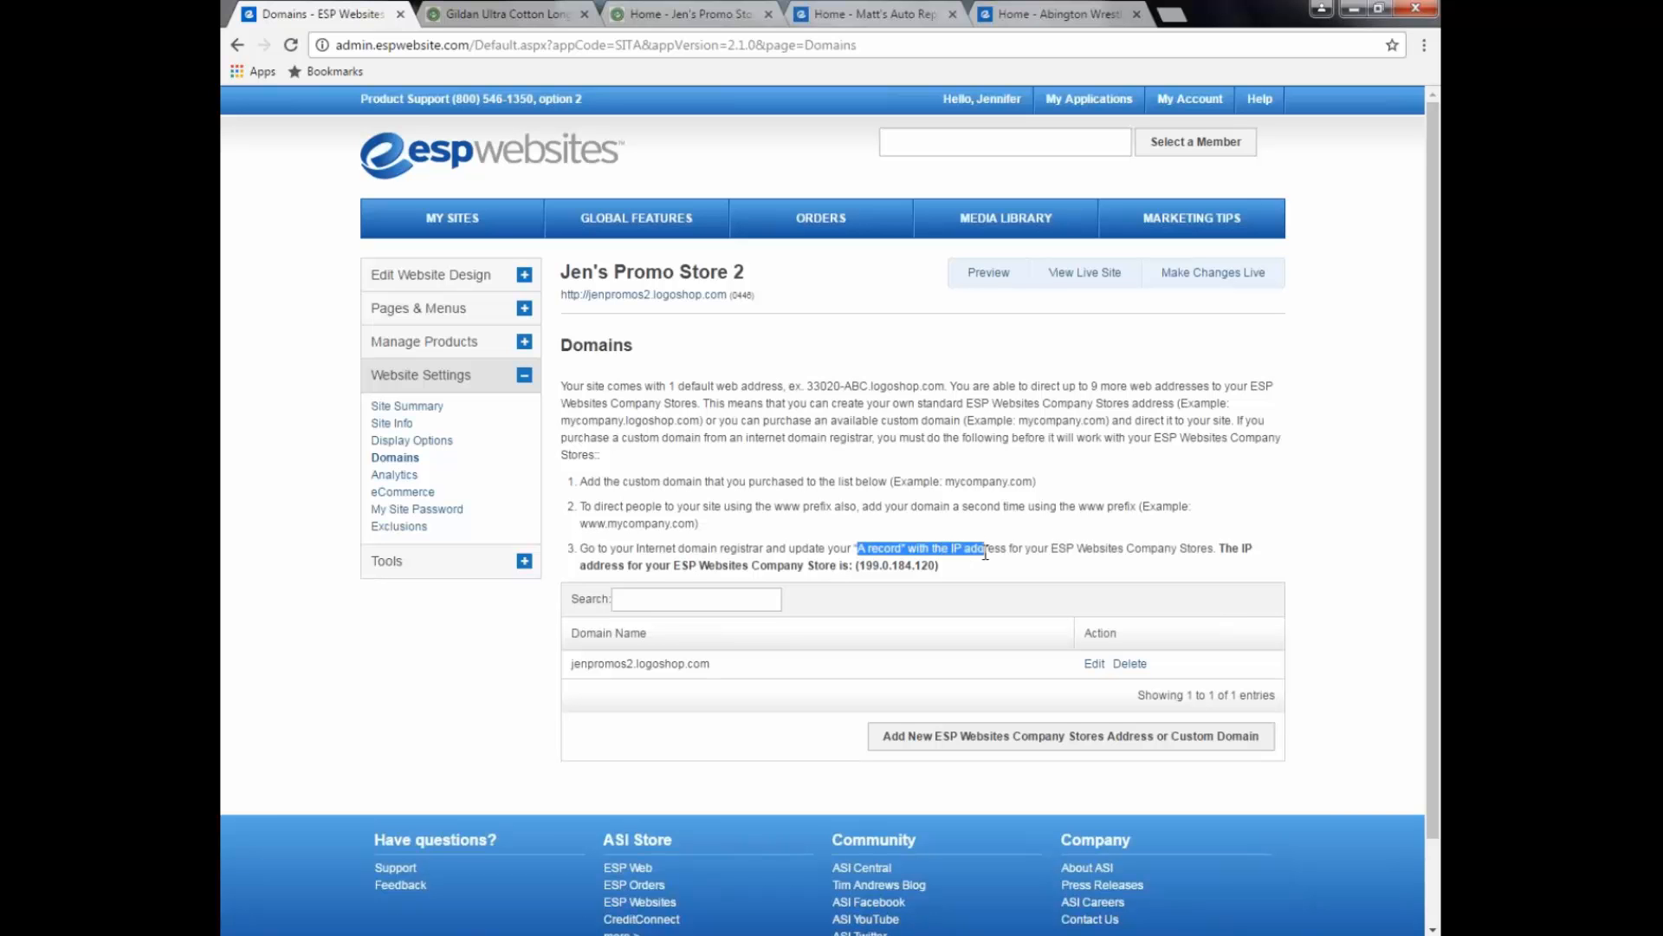
left_click_drag(857, 565, 939, 566)
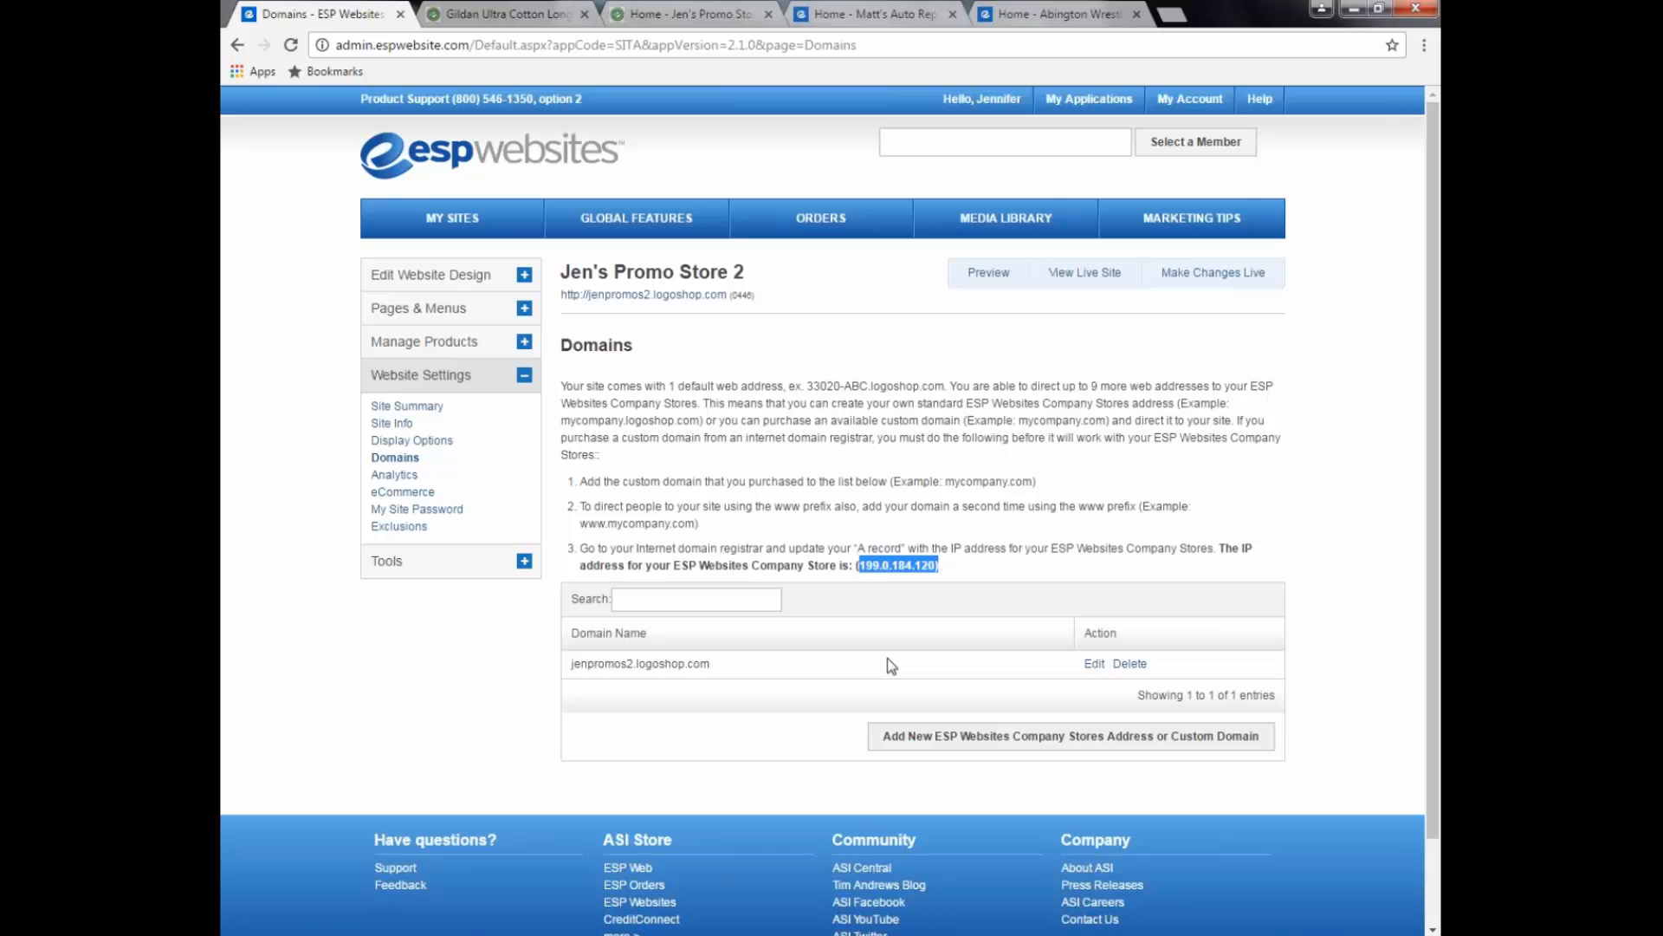
left_click(1004, 746)
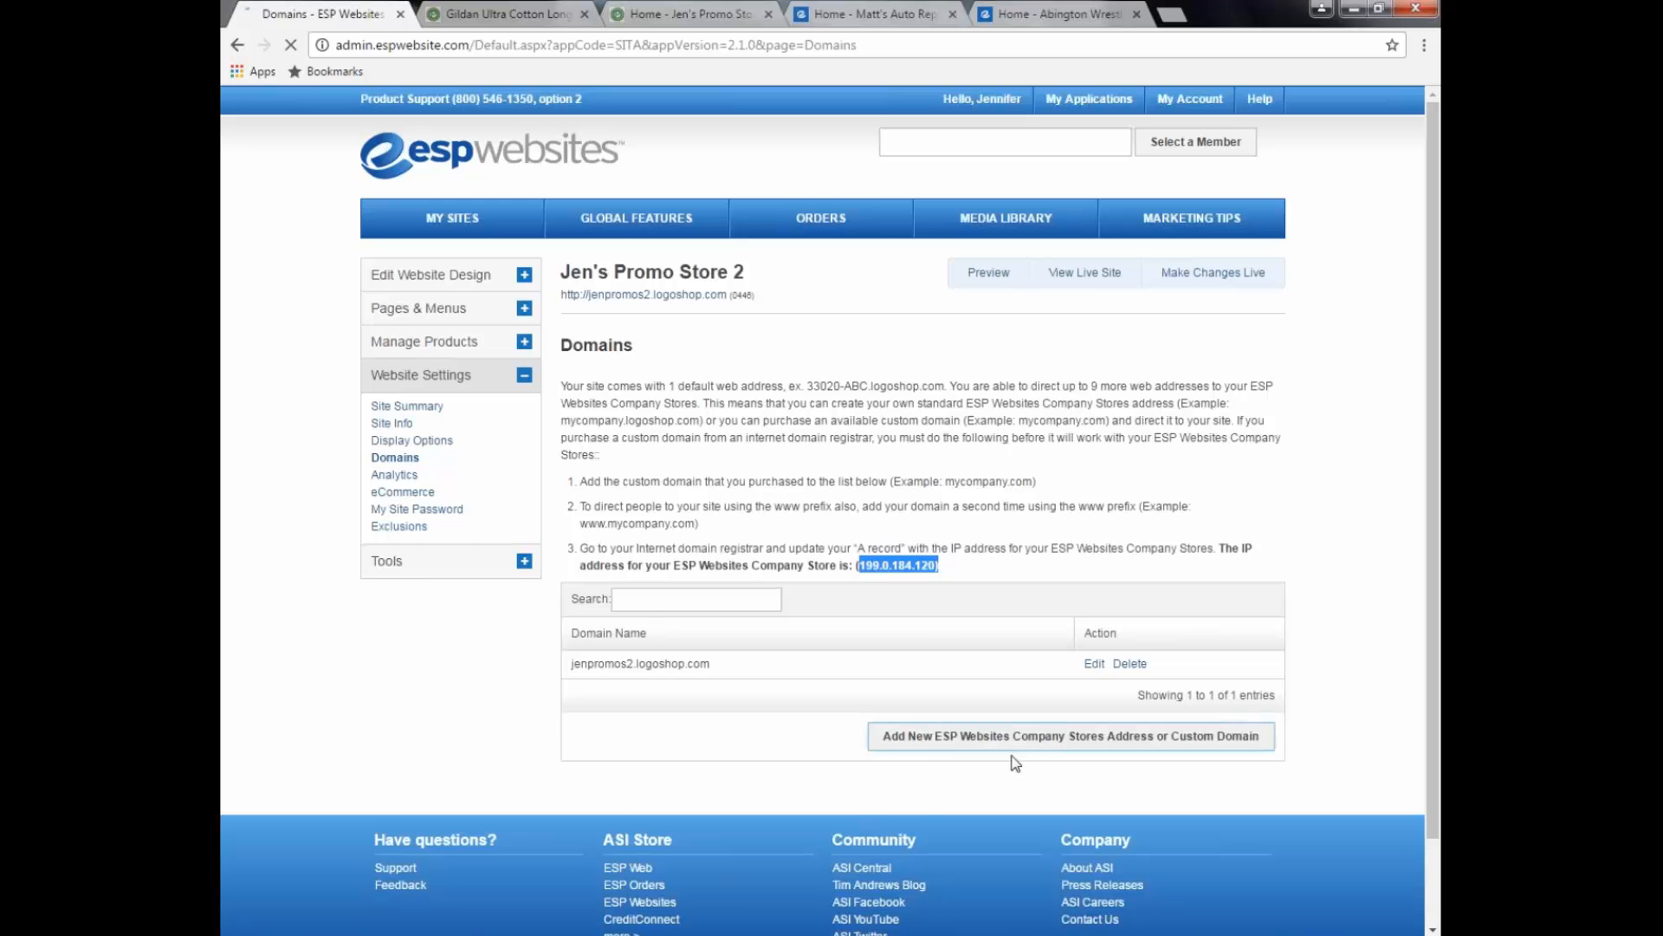
scroll(1014, 760, "down", 3)
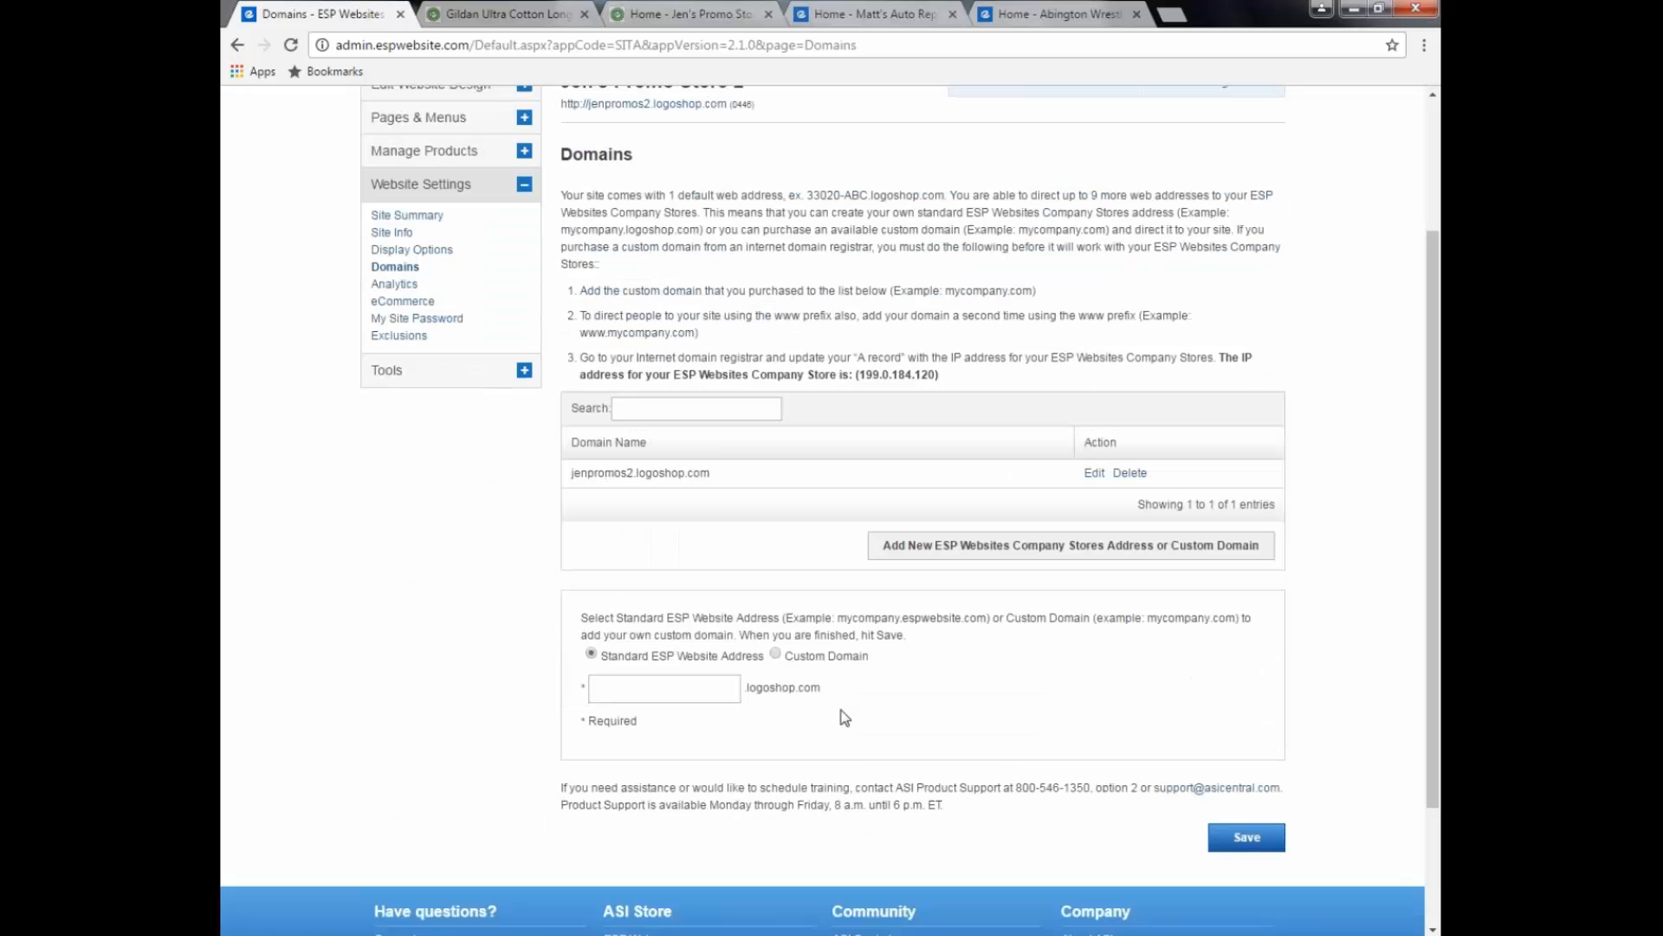
left_click(775, 655)
left_click(726, 689)
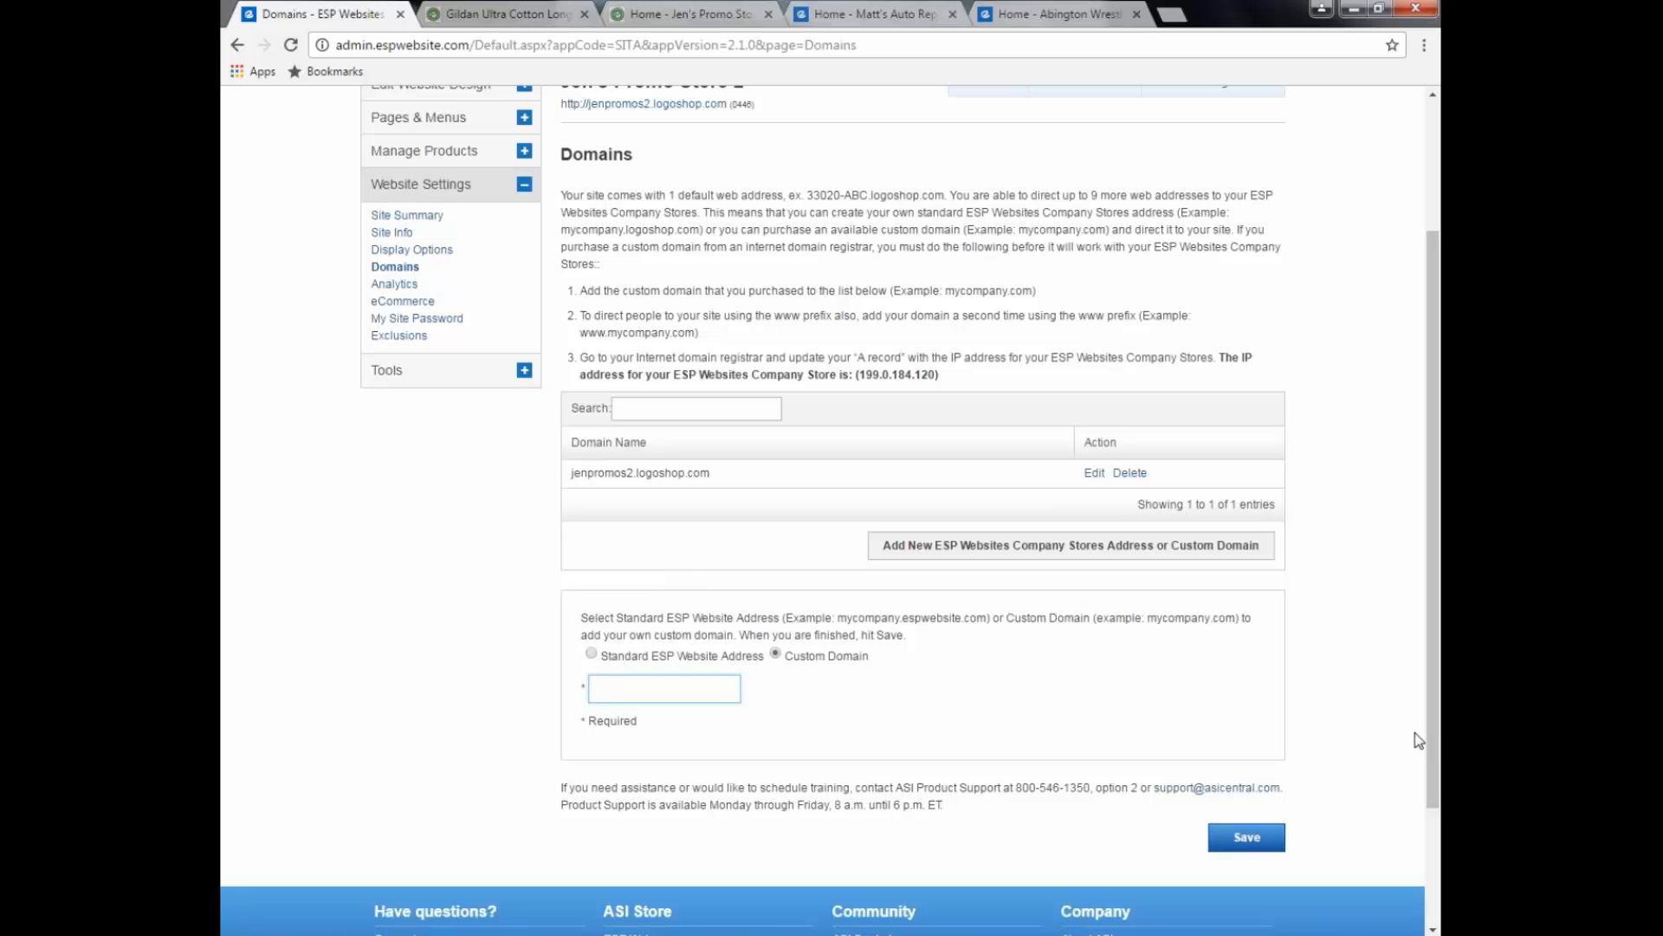
left_click(395, 285)
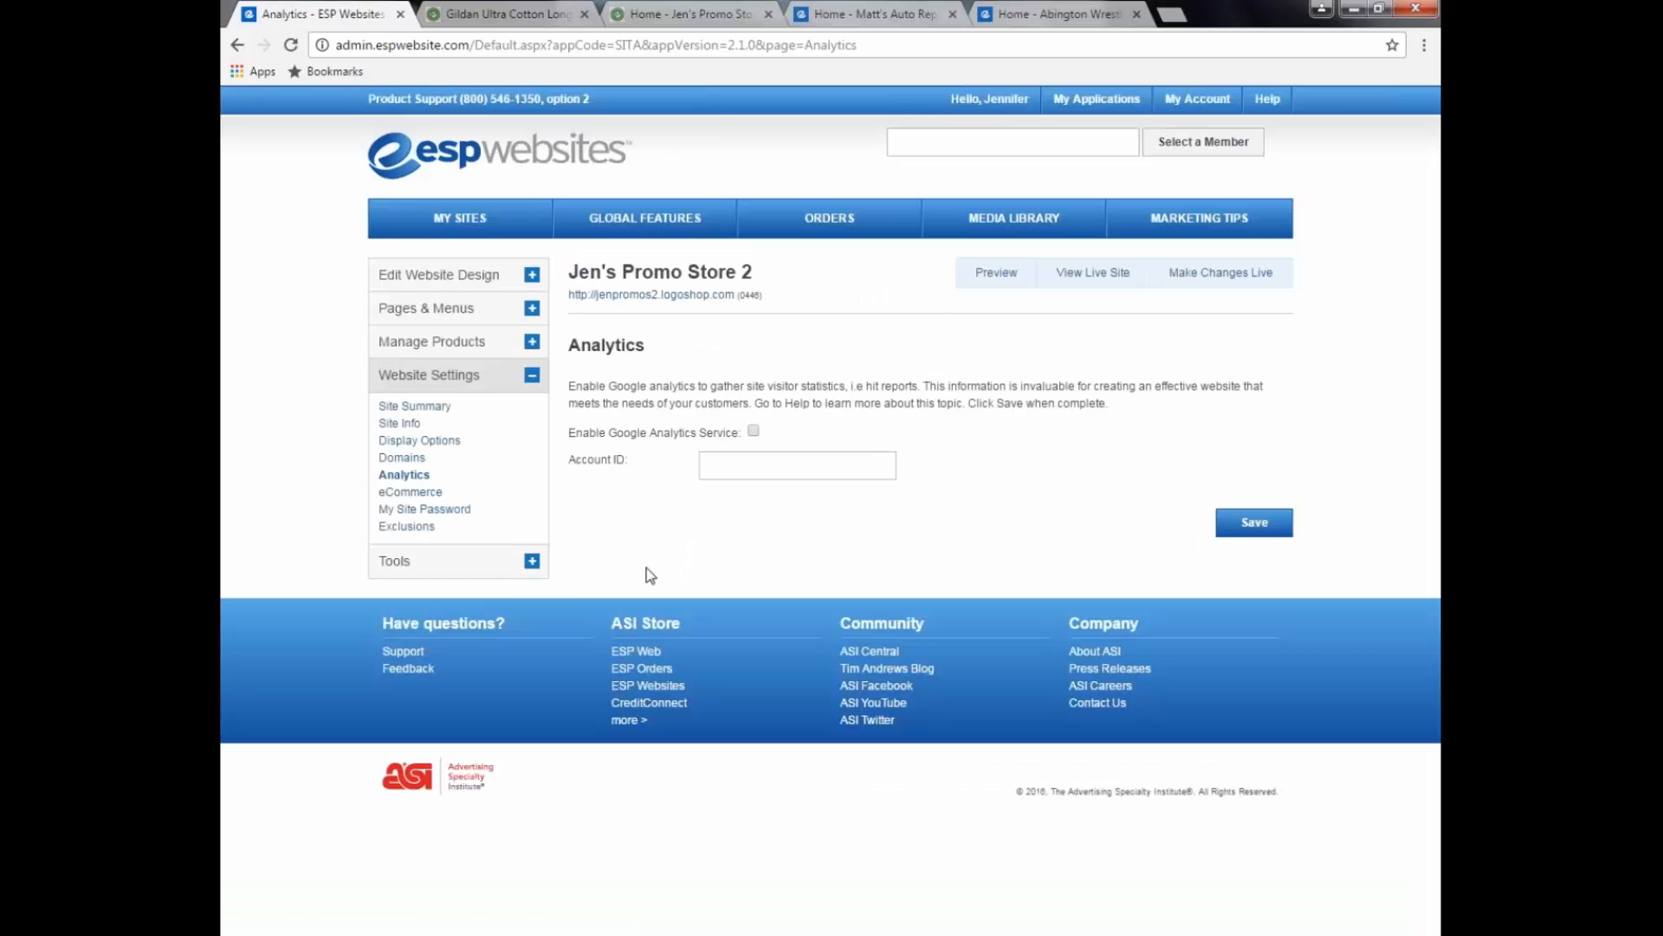
Step: Enable the Google Analytics service, leaving the Account ID field empty
left_click(753, 432)
left_click(742, 469)
Step: Show the eCommerce settings down to the $0.00 Setup Charge and pricing code options
left_click(428, 497)
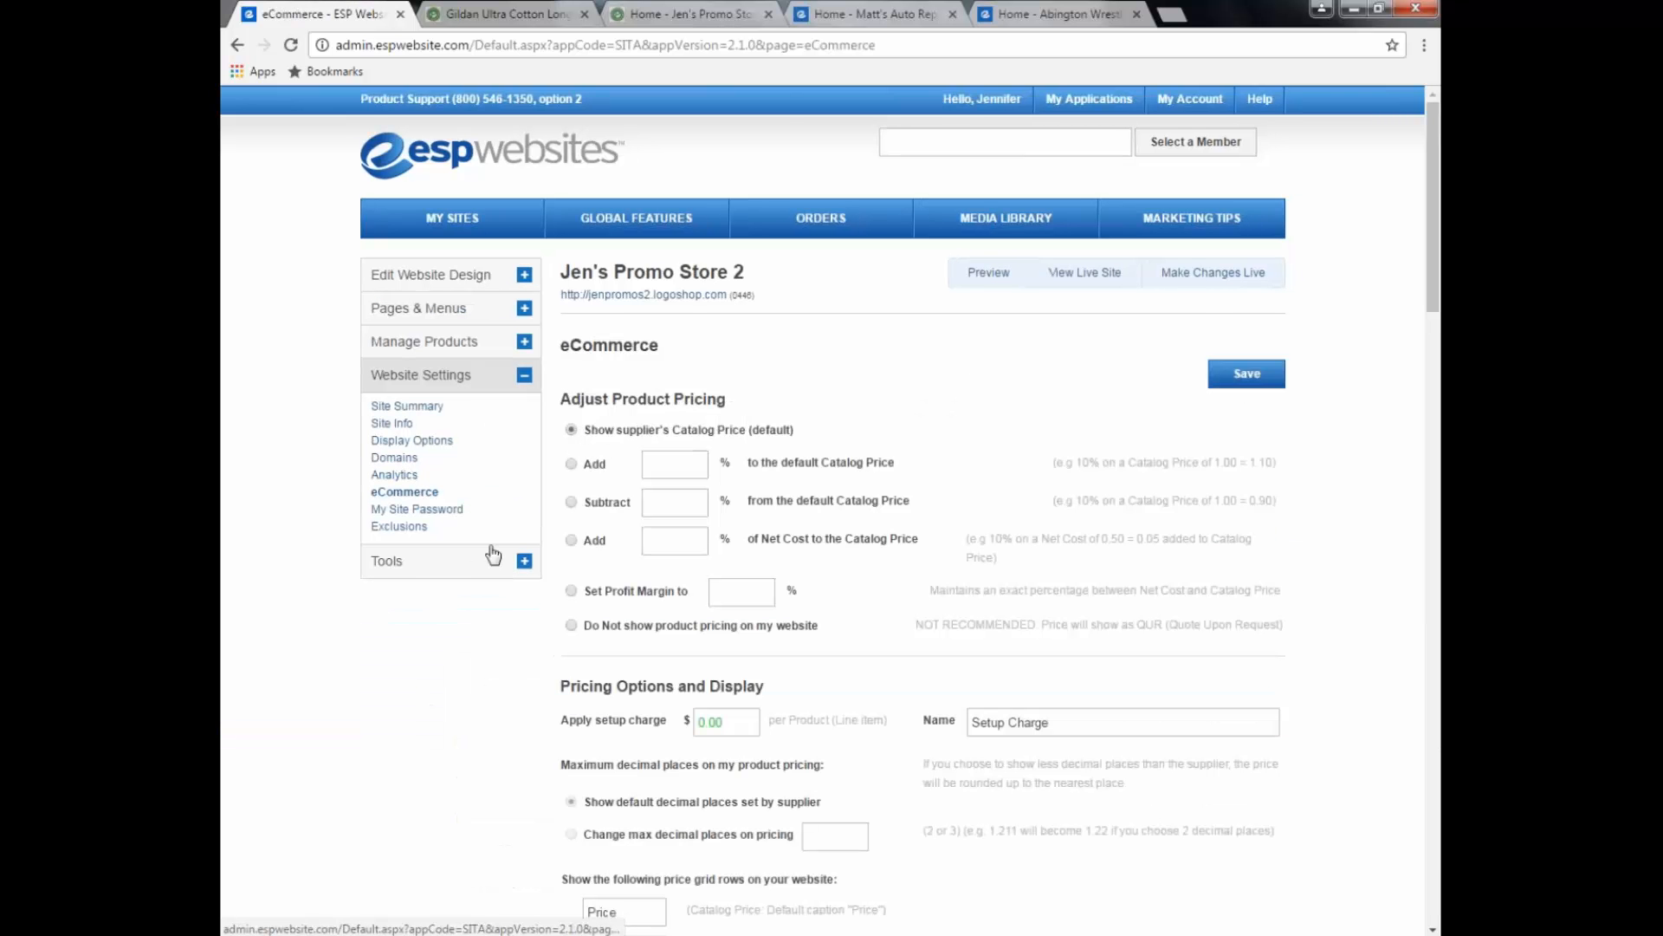
scroll(491, 554, "down", 1)
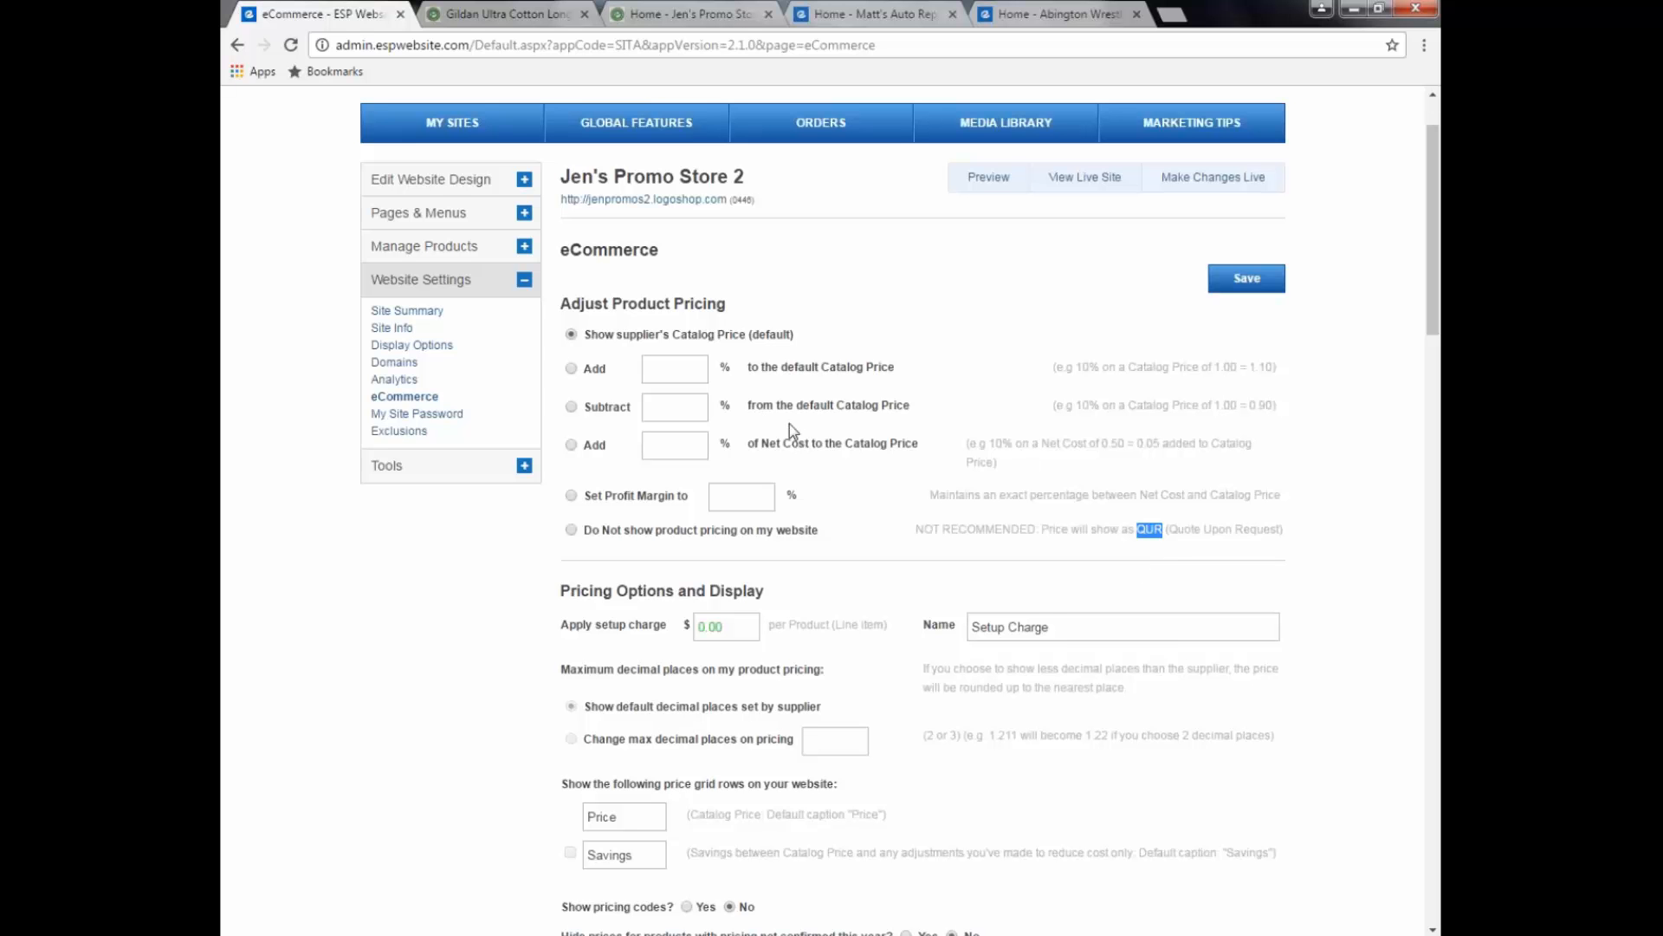
Step: Accept Credit Card and Electronic Payment on the site and require a 100.00% deposit
scroll(788, 424, "down", 2)
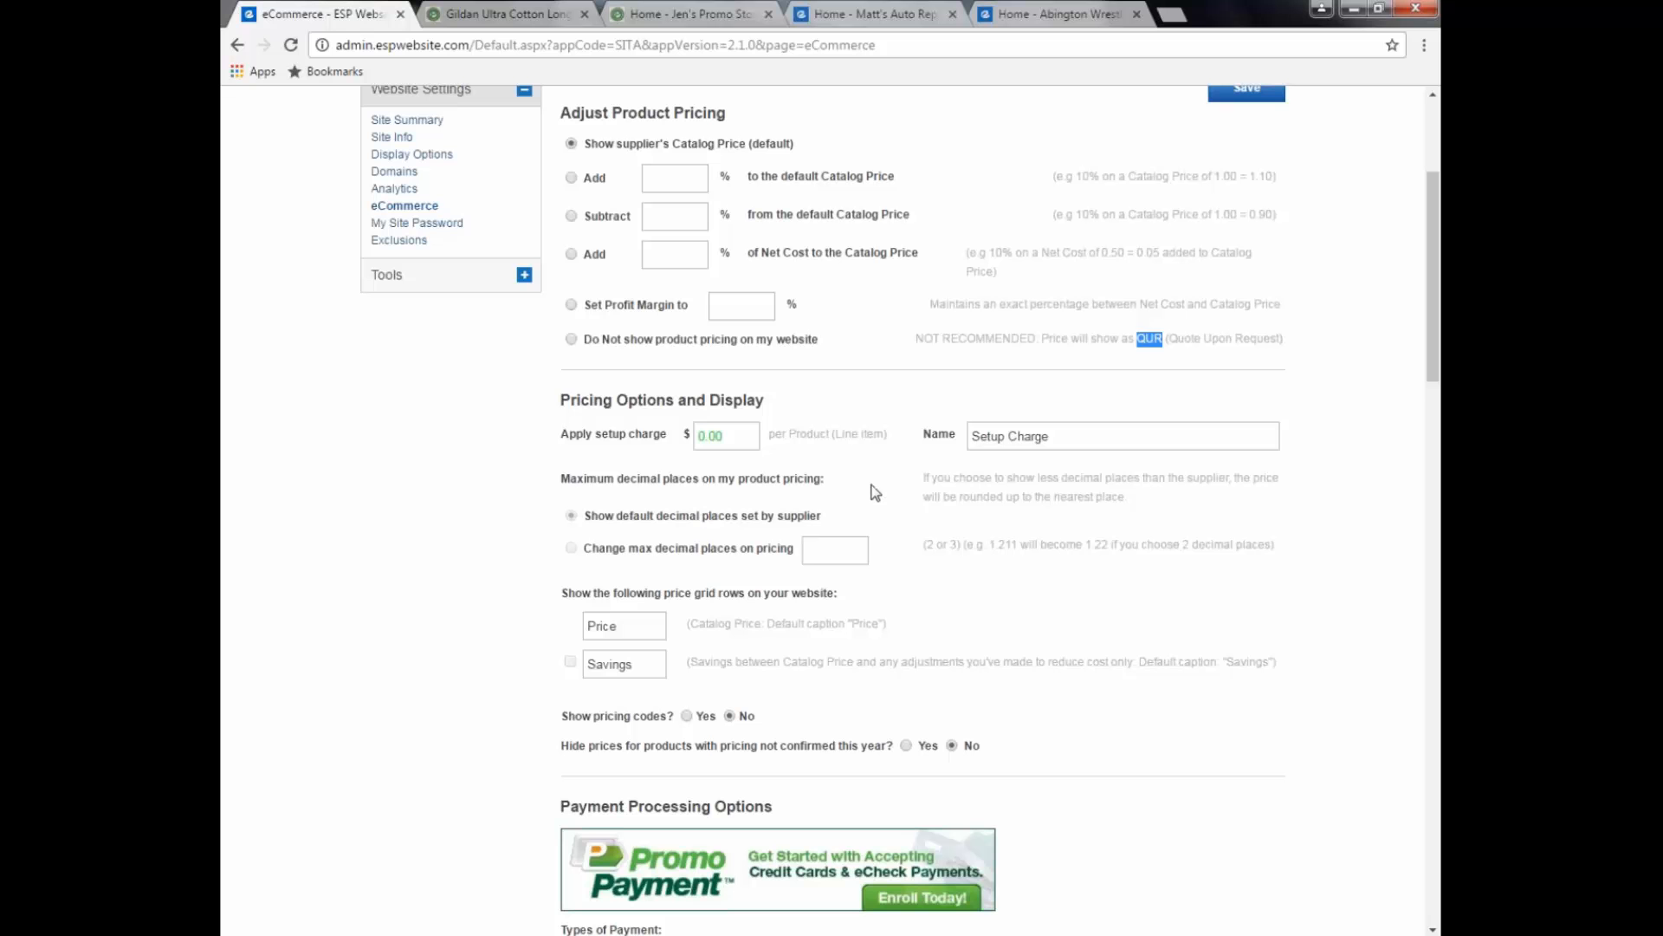
scroll(888, 497, "down", 1)
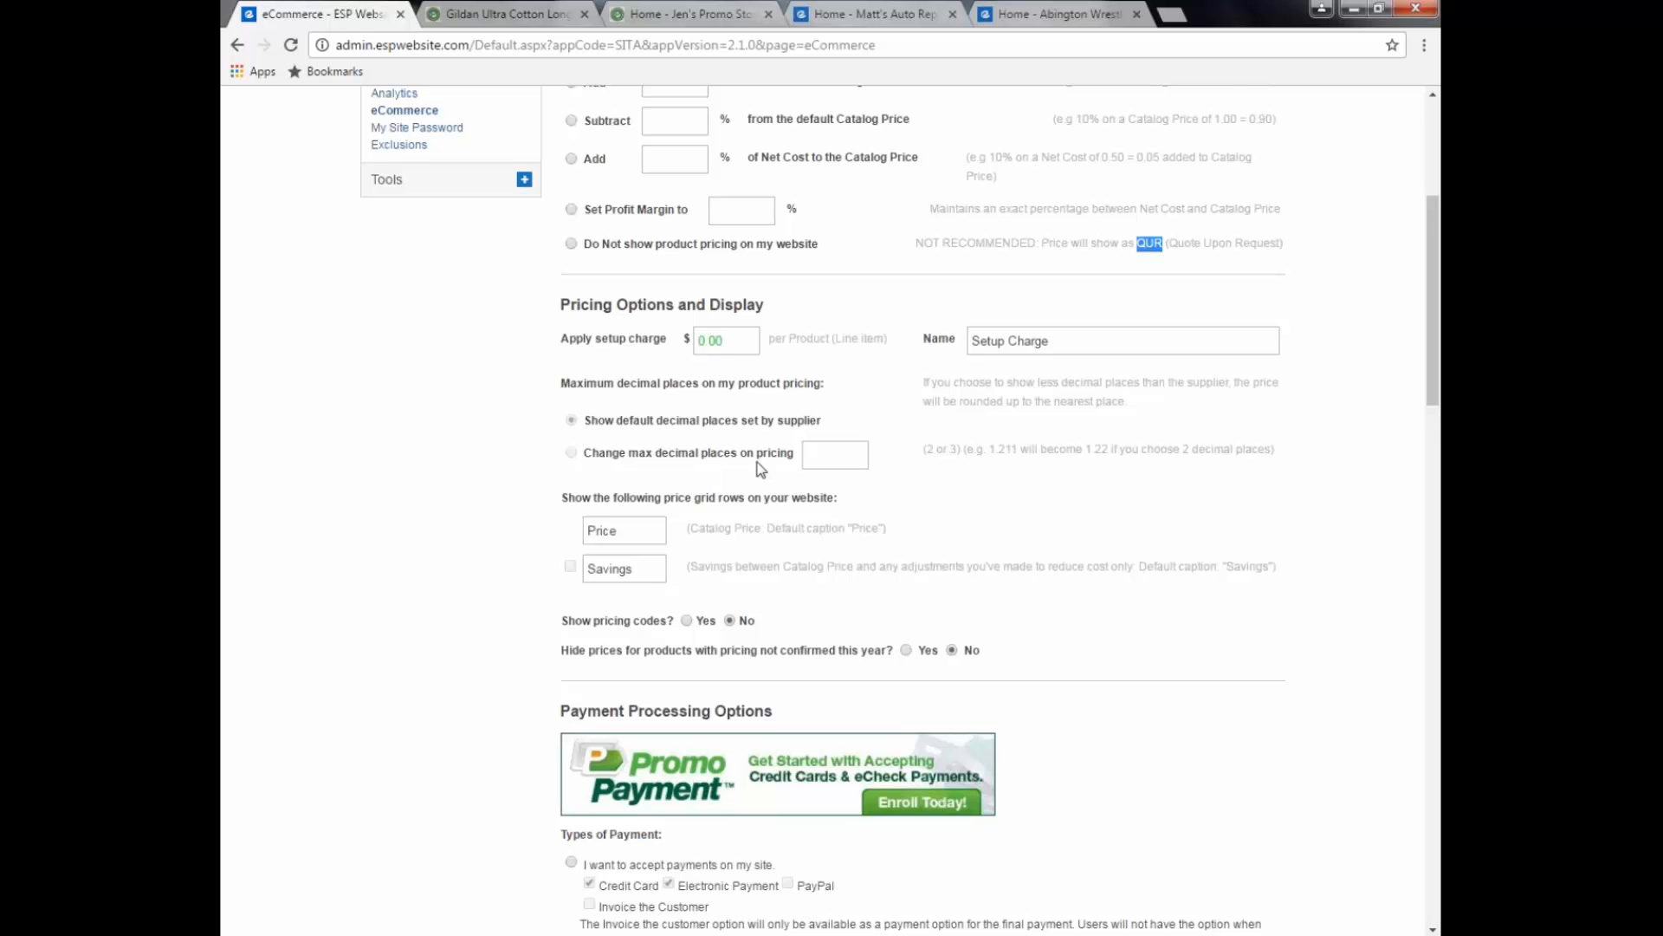
scroll(760, 469, "down", 1)
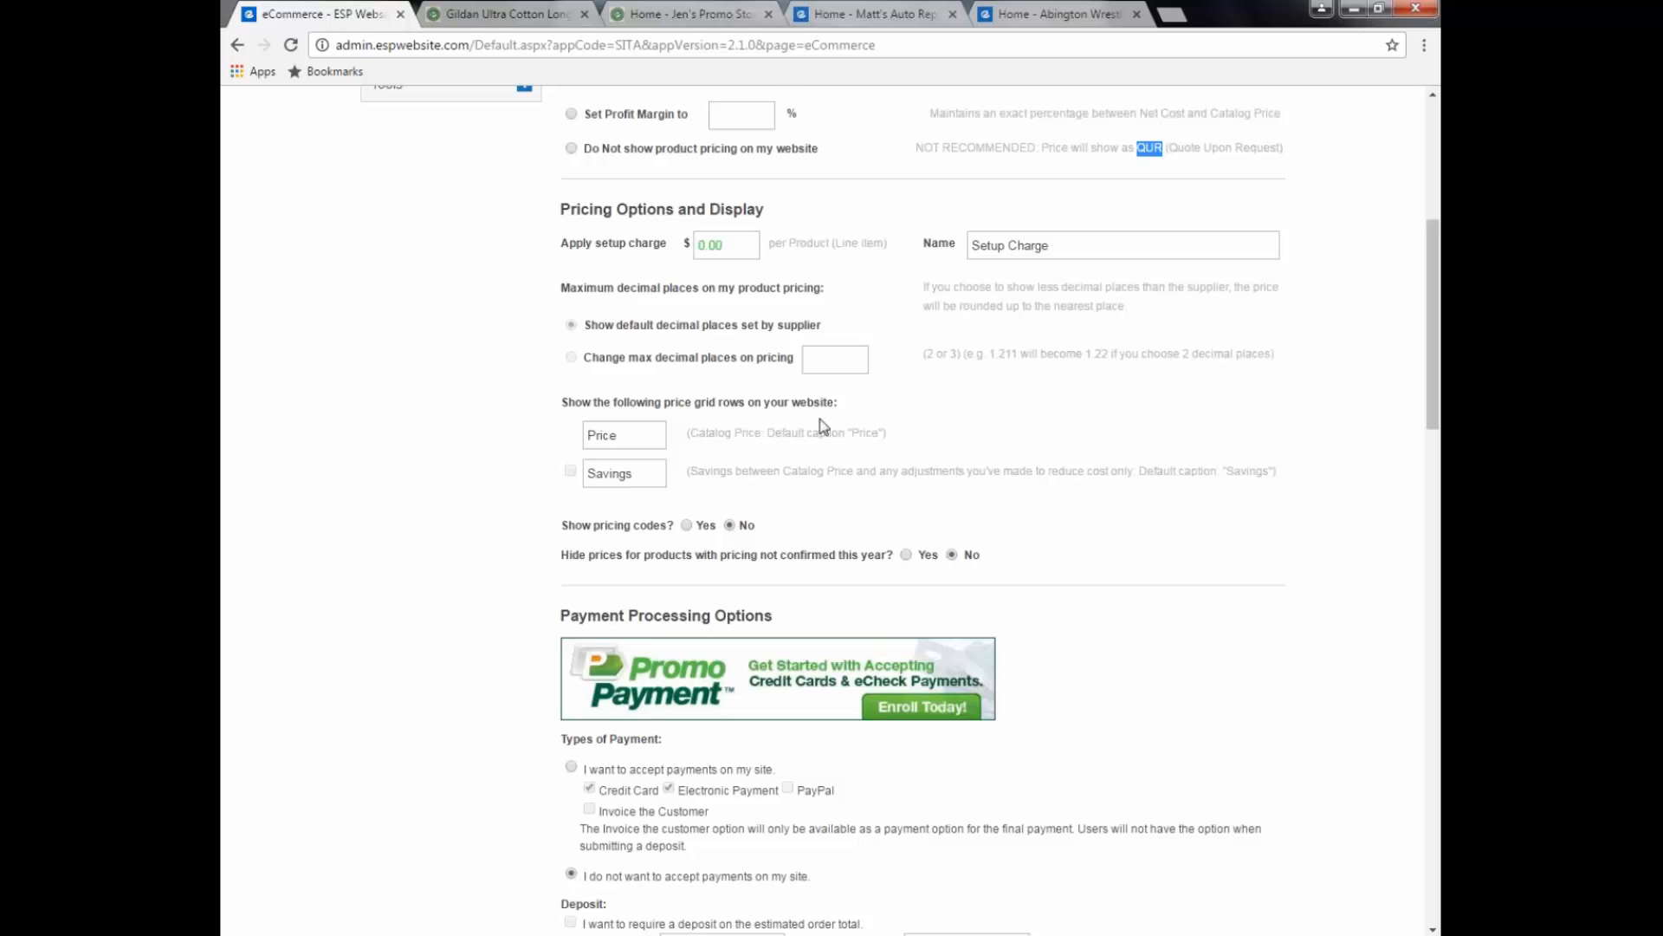
scroll(823, 426, "down", 1)
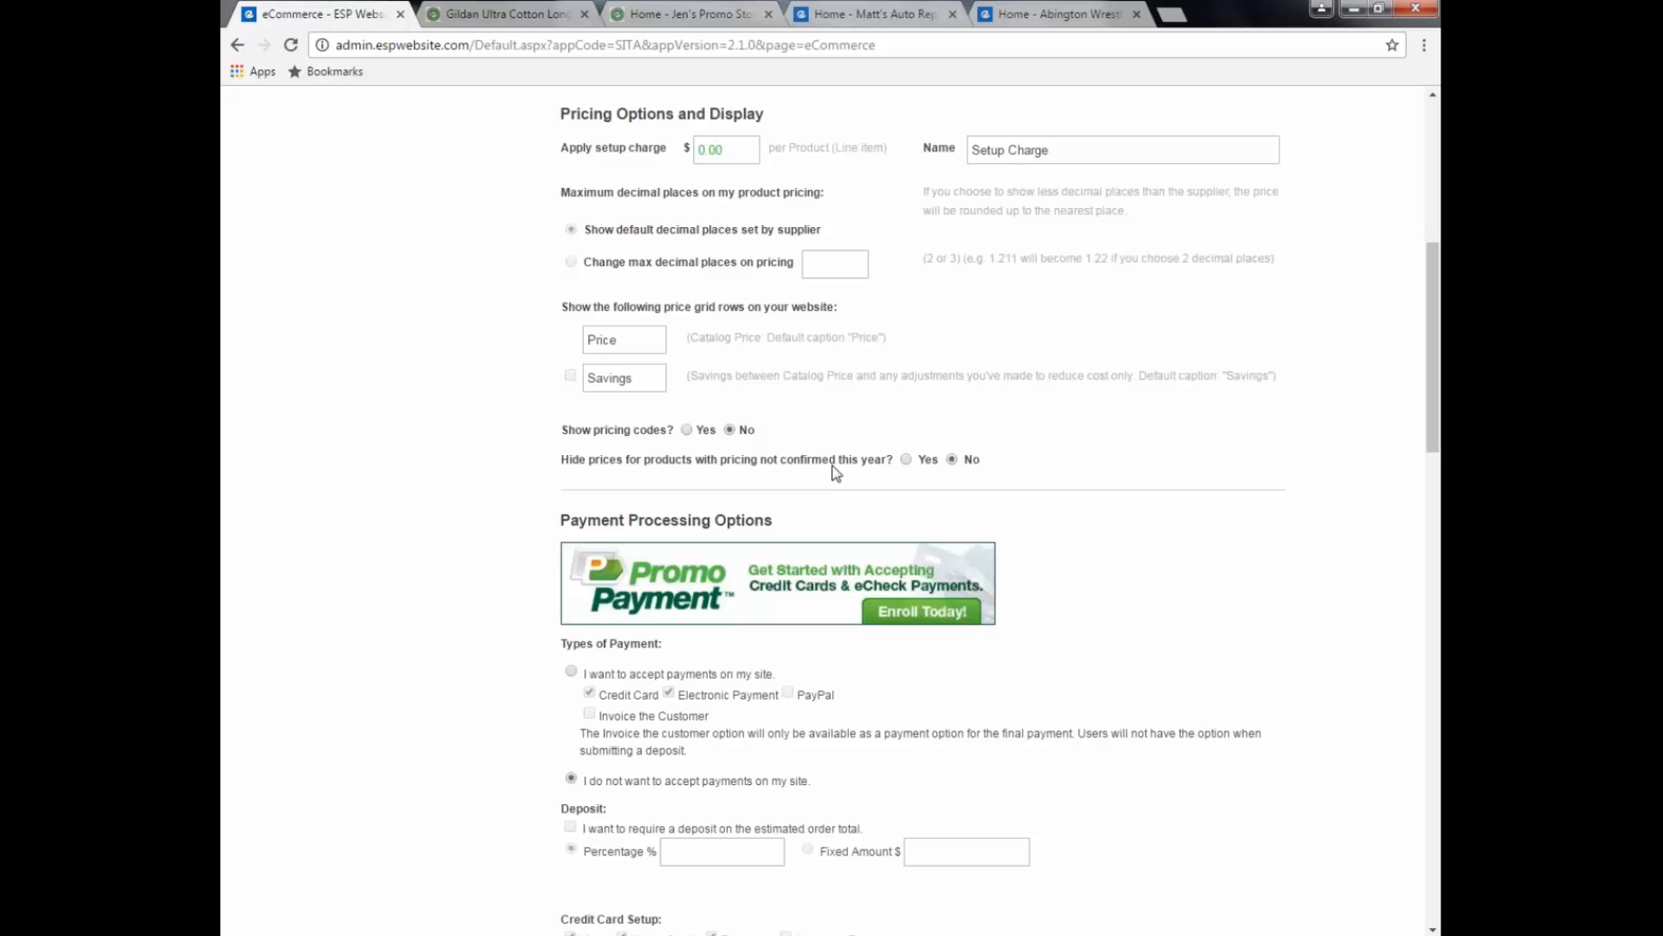
scroll(1119, 609, "down", 2)
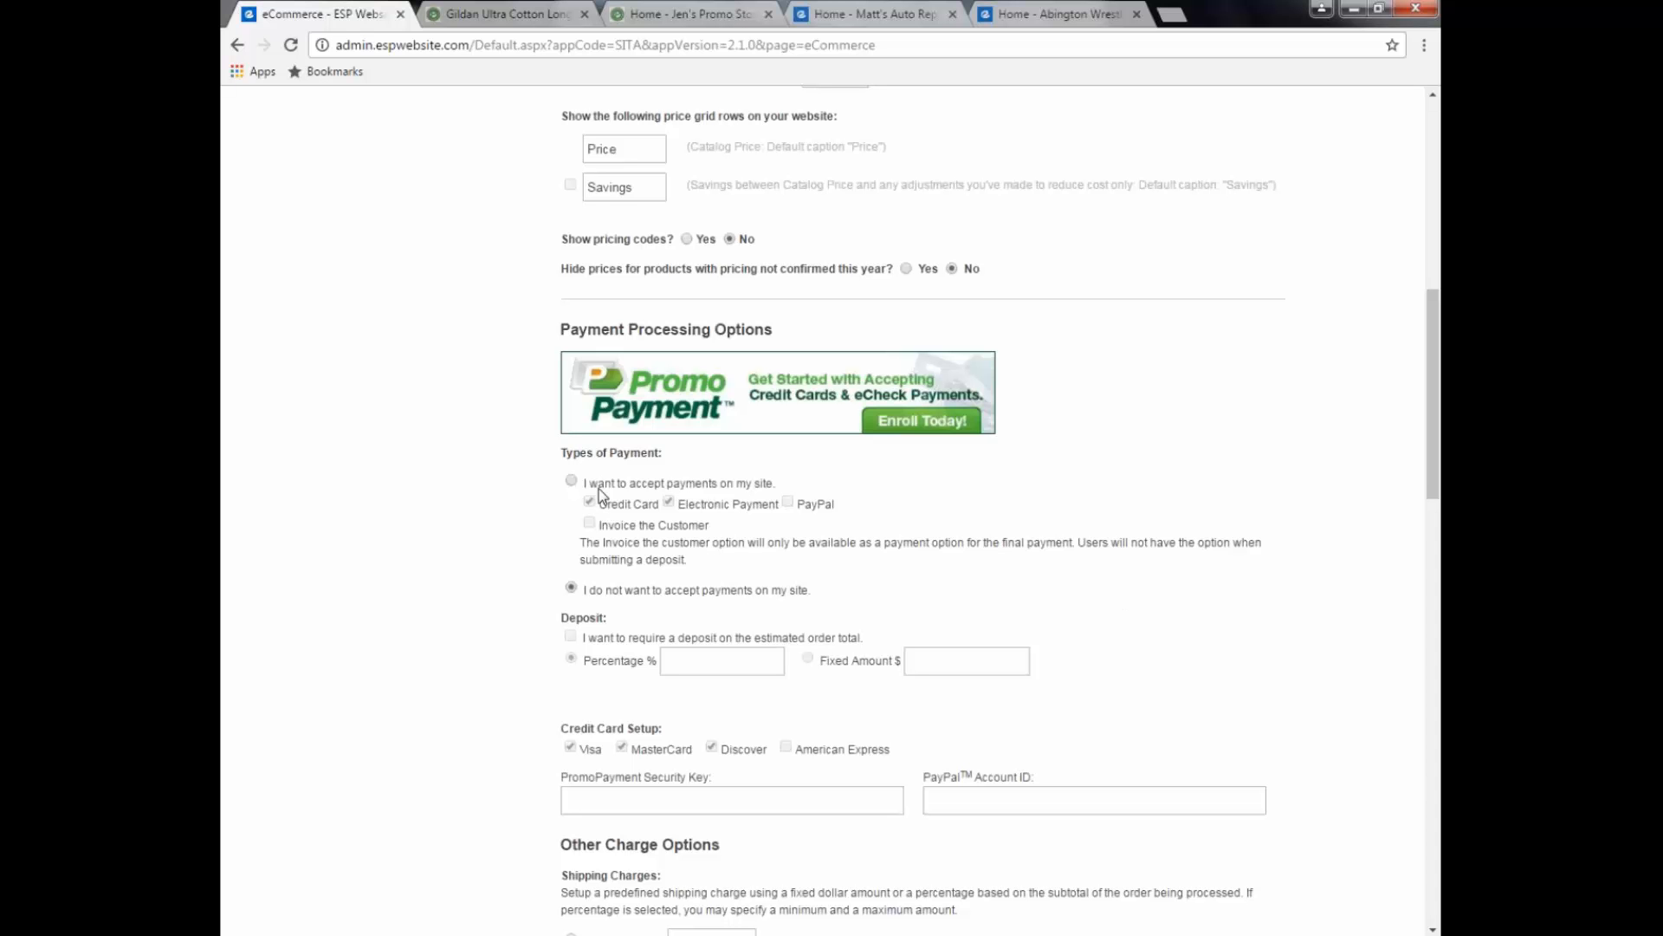
left_click(572, 482)
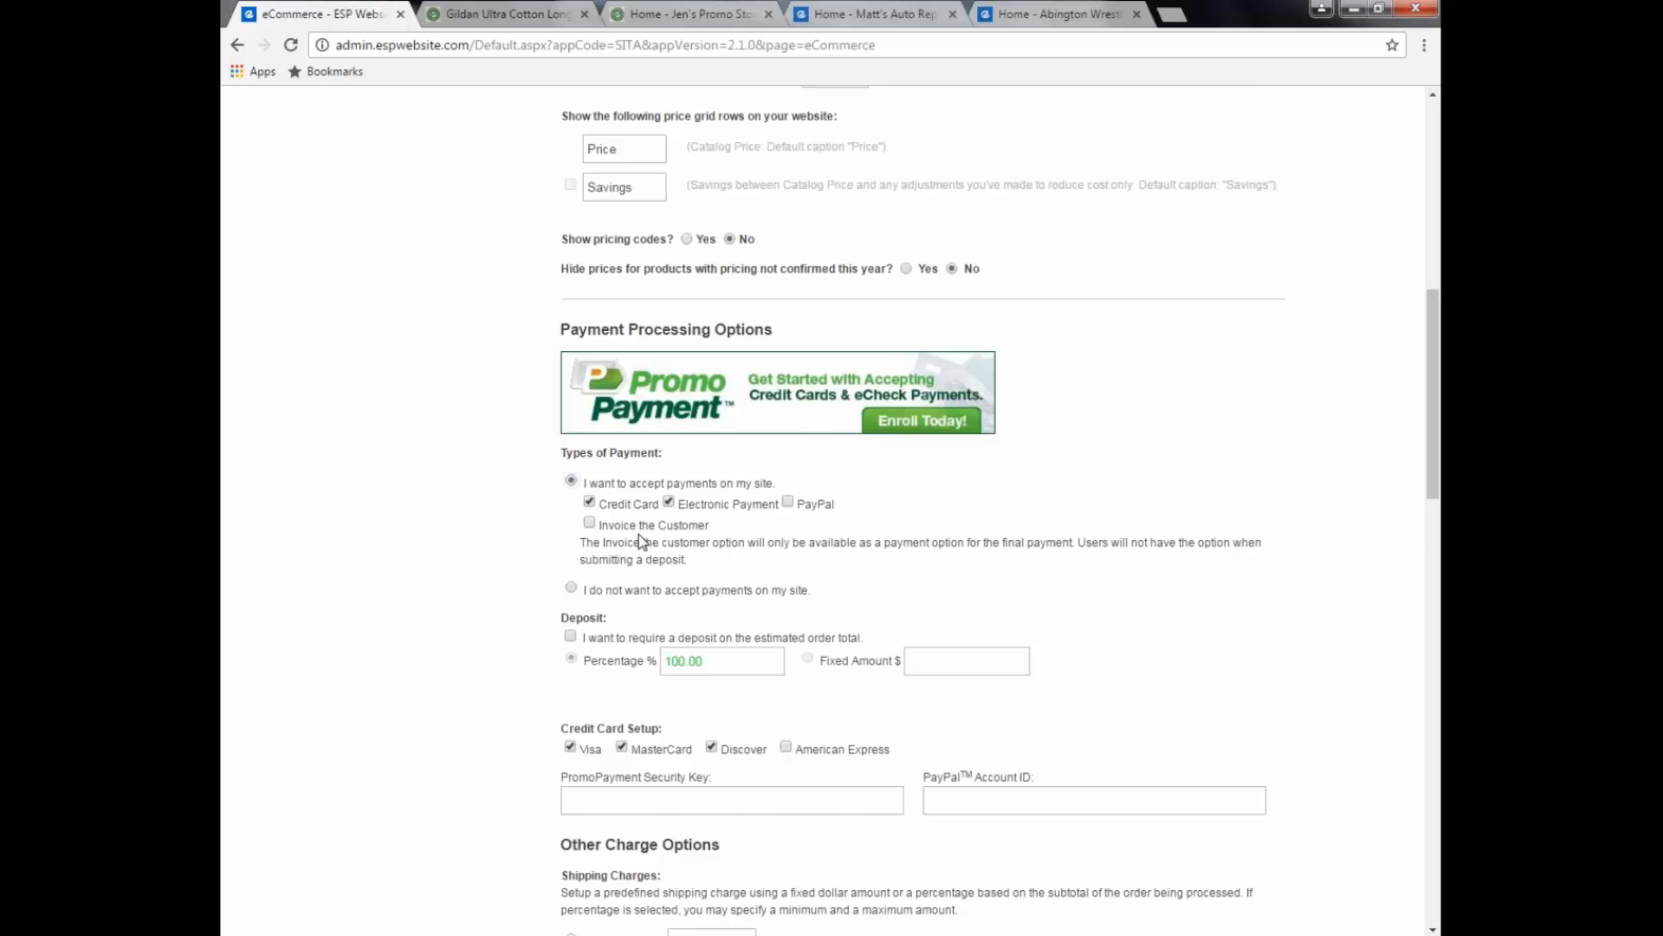
scroll(639, 535, "down", 1)
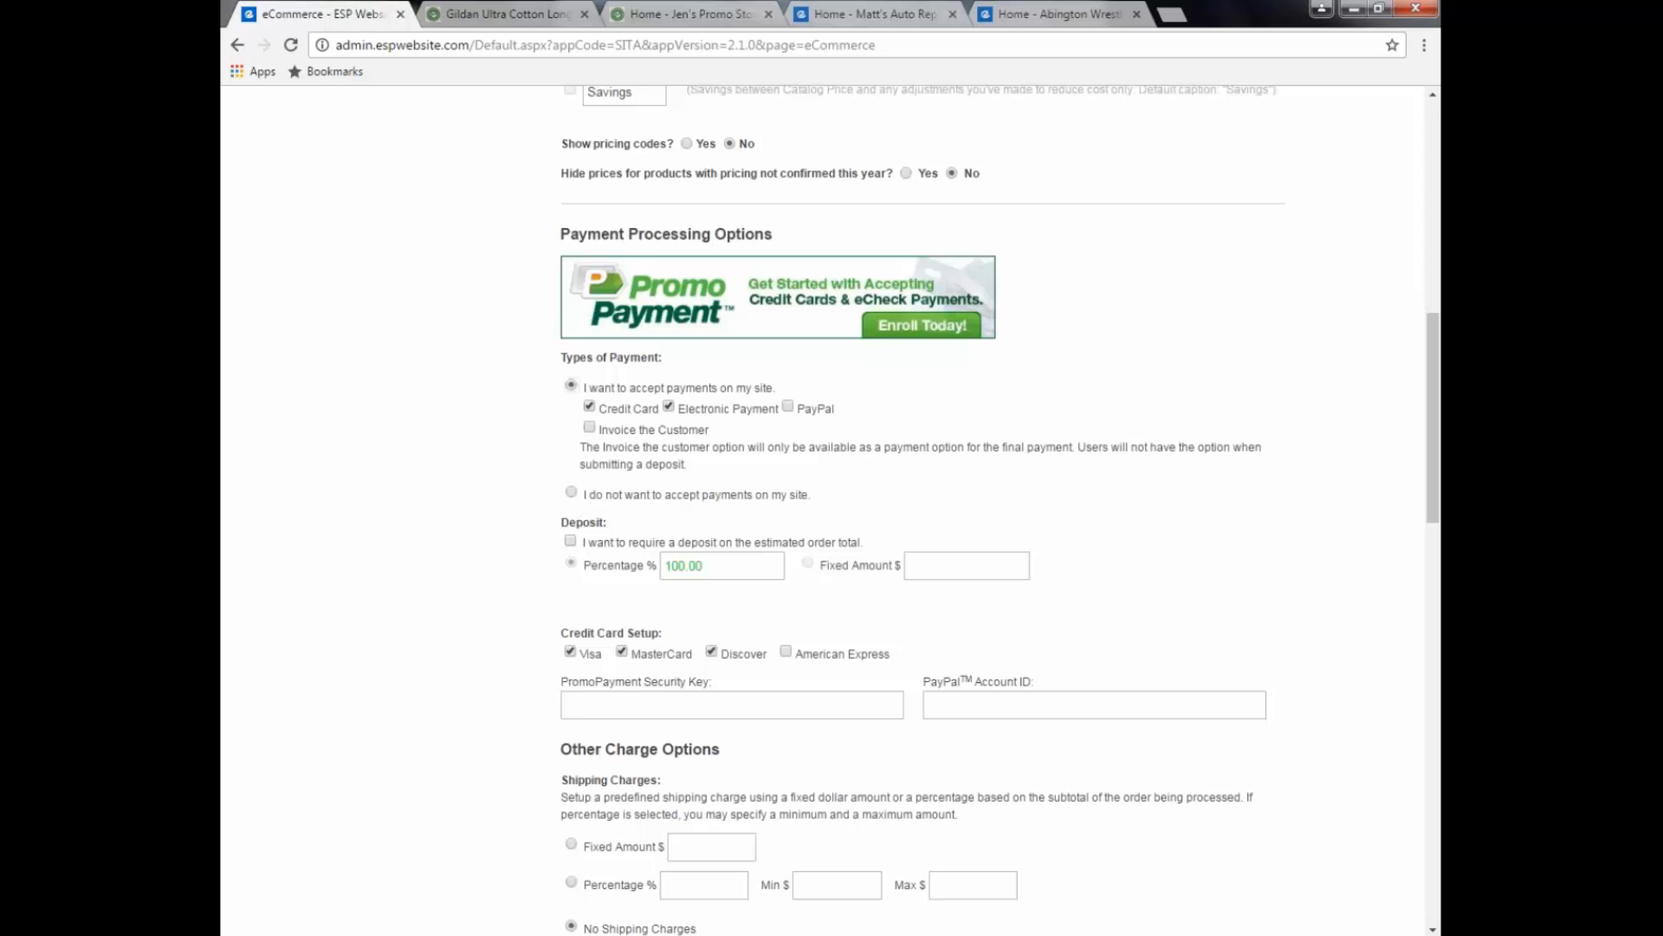
left_click(570, 541)
scroll(788, 605, "down", 2)
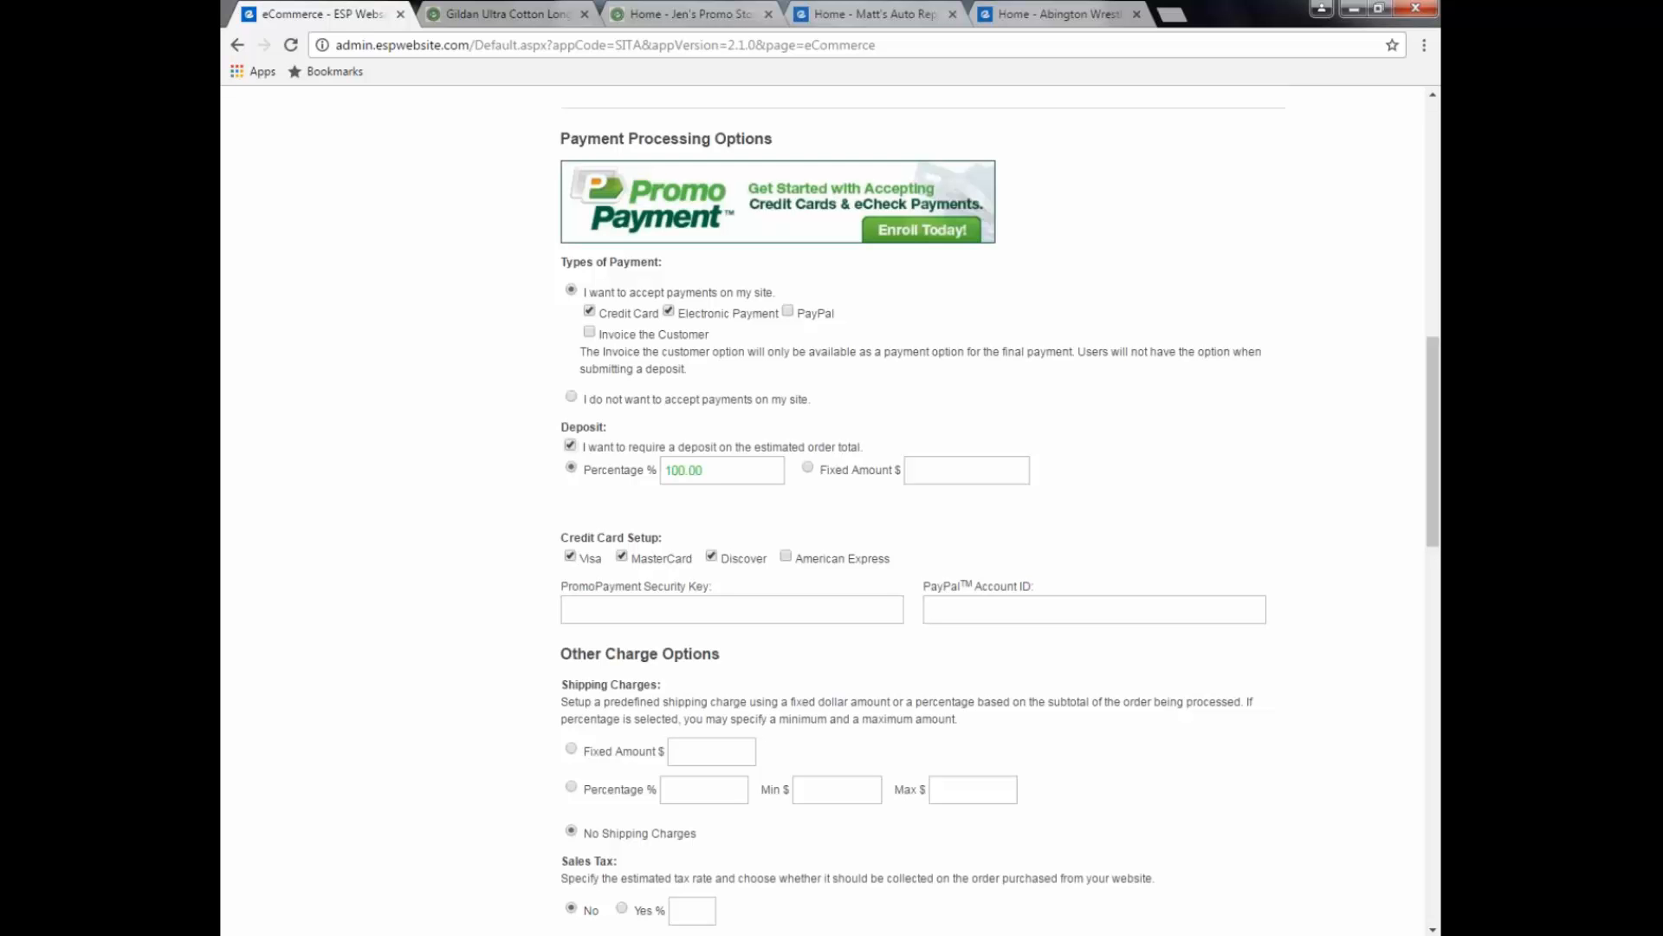
scroll(923, 509, "down", 2)
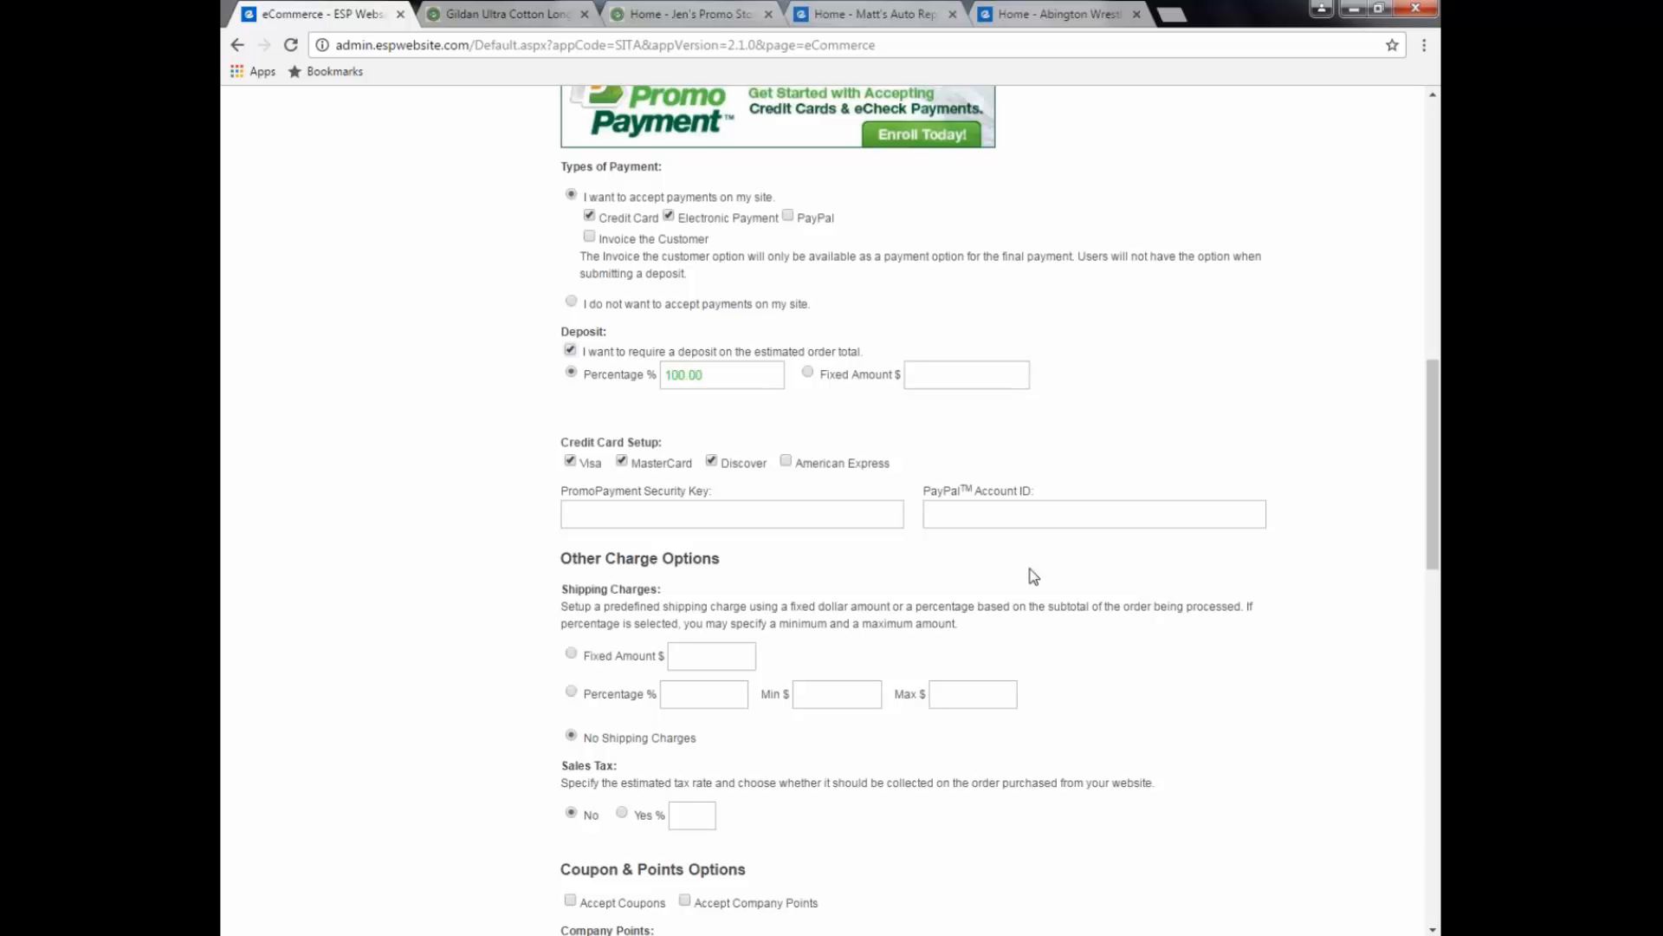
left_click(682, 516)
left_click(979, 513)
scroll(980, 520, "down", 1)
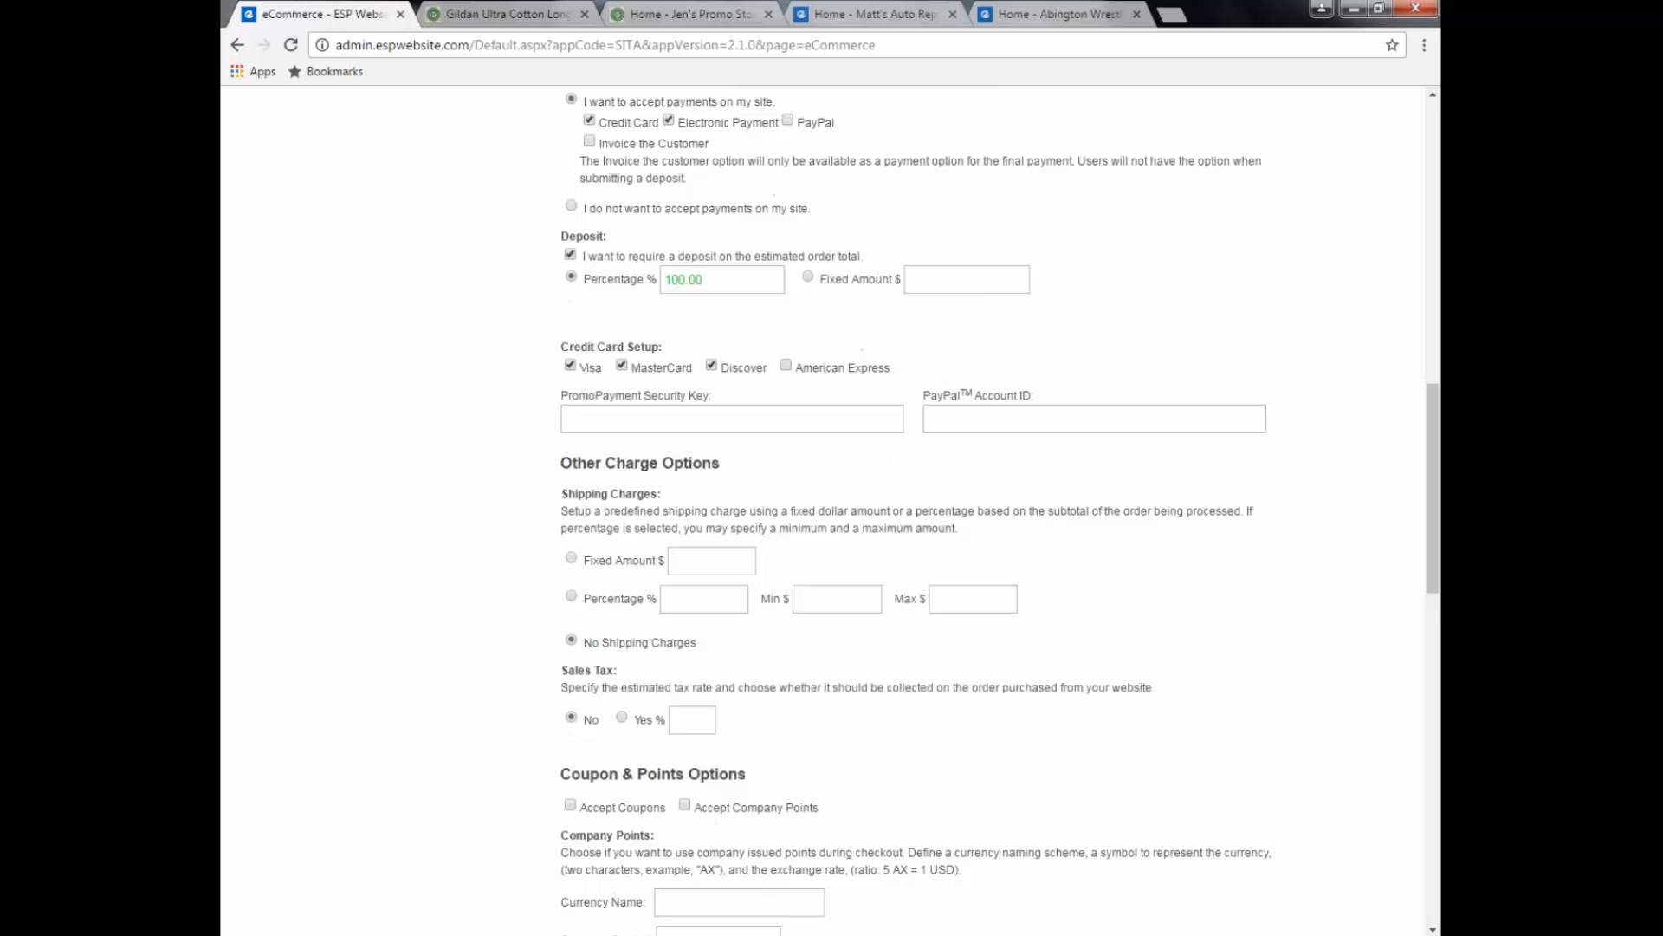
scroll(977, 520, "down", 1)
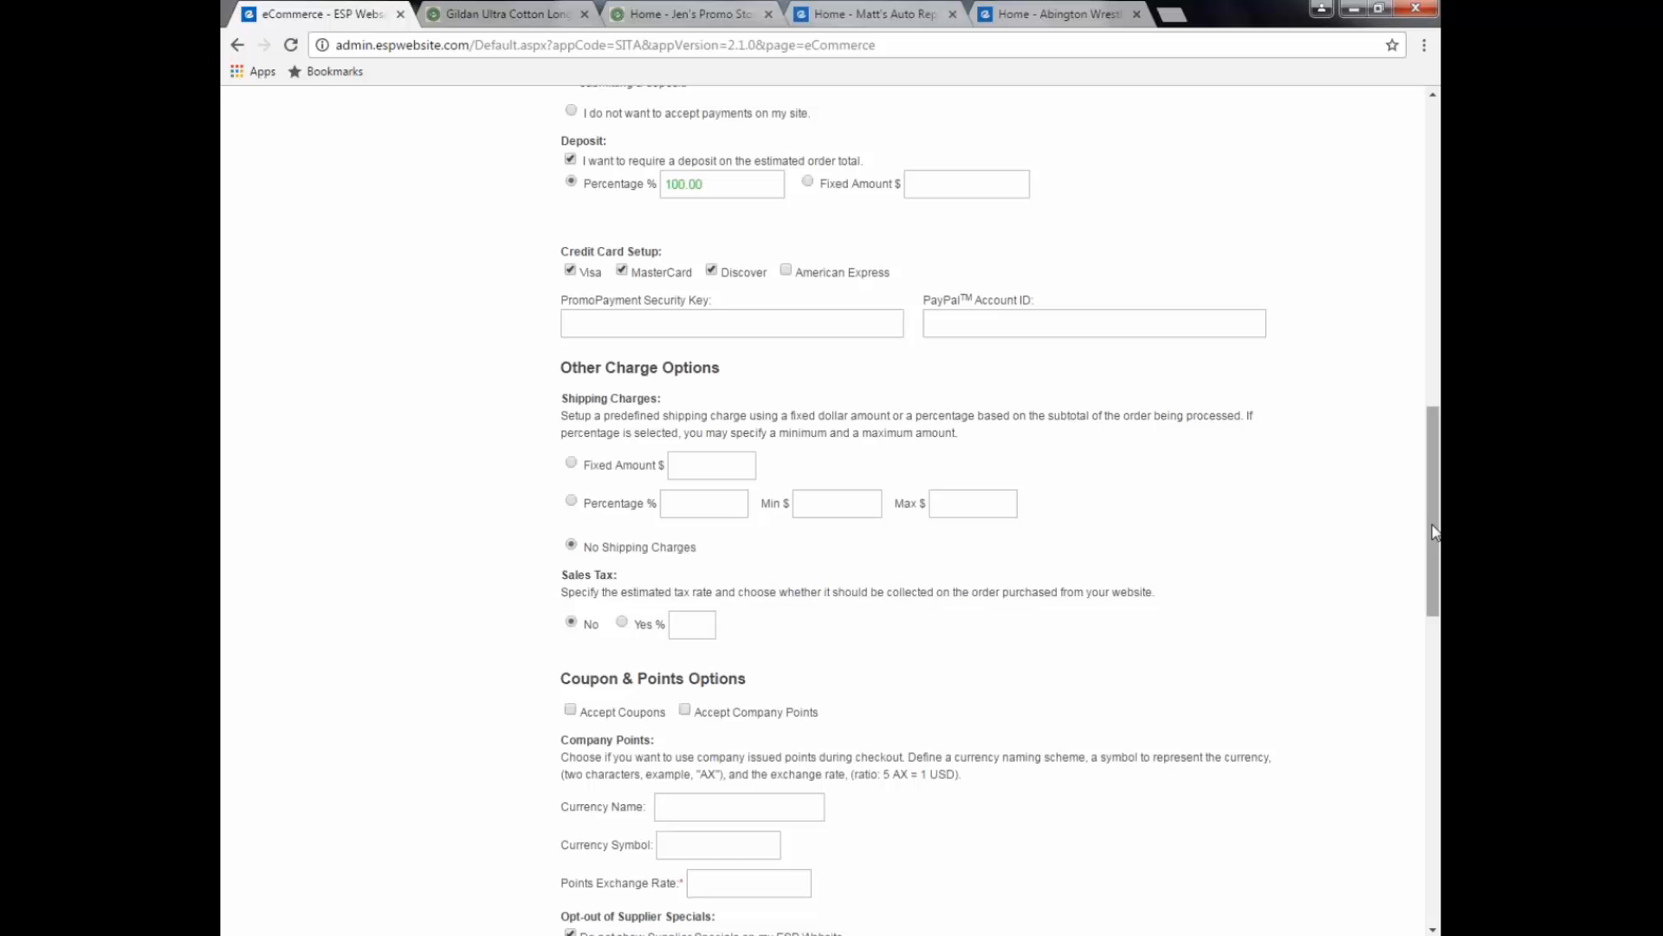
left_click_drag(1434, 532, 1434, 560)
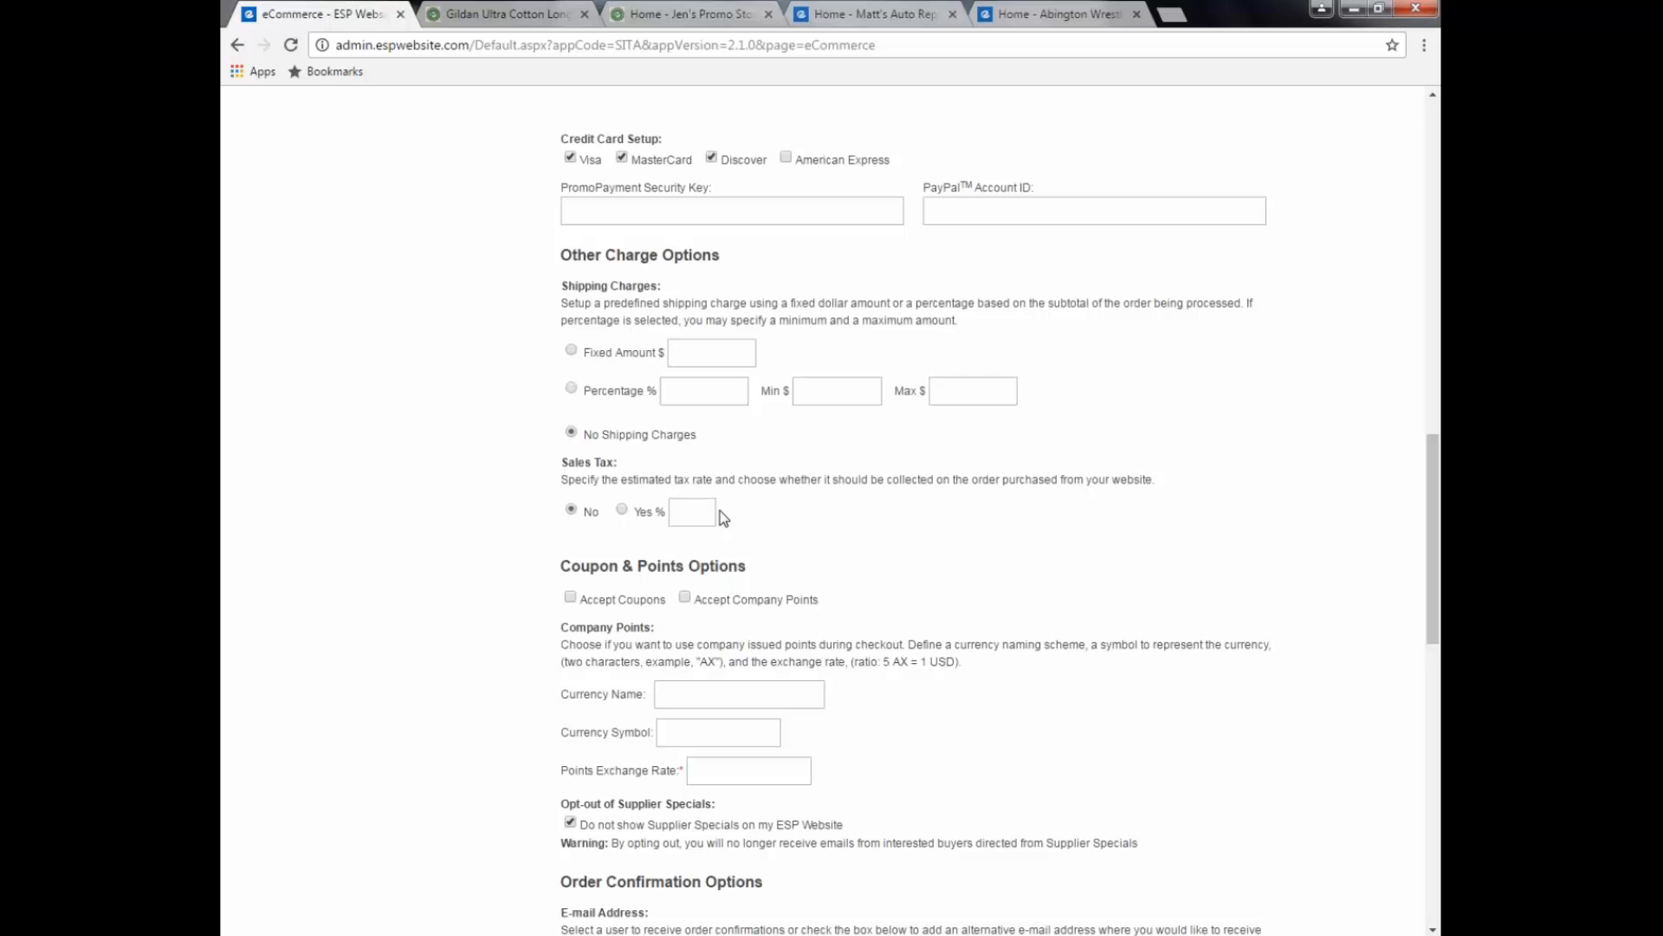
scroll(720, 511, "down", 1)
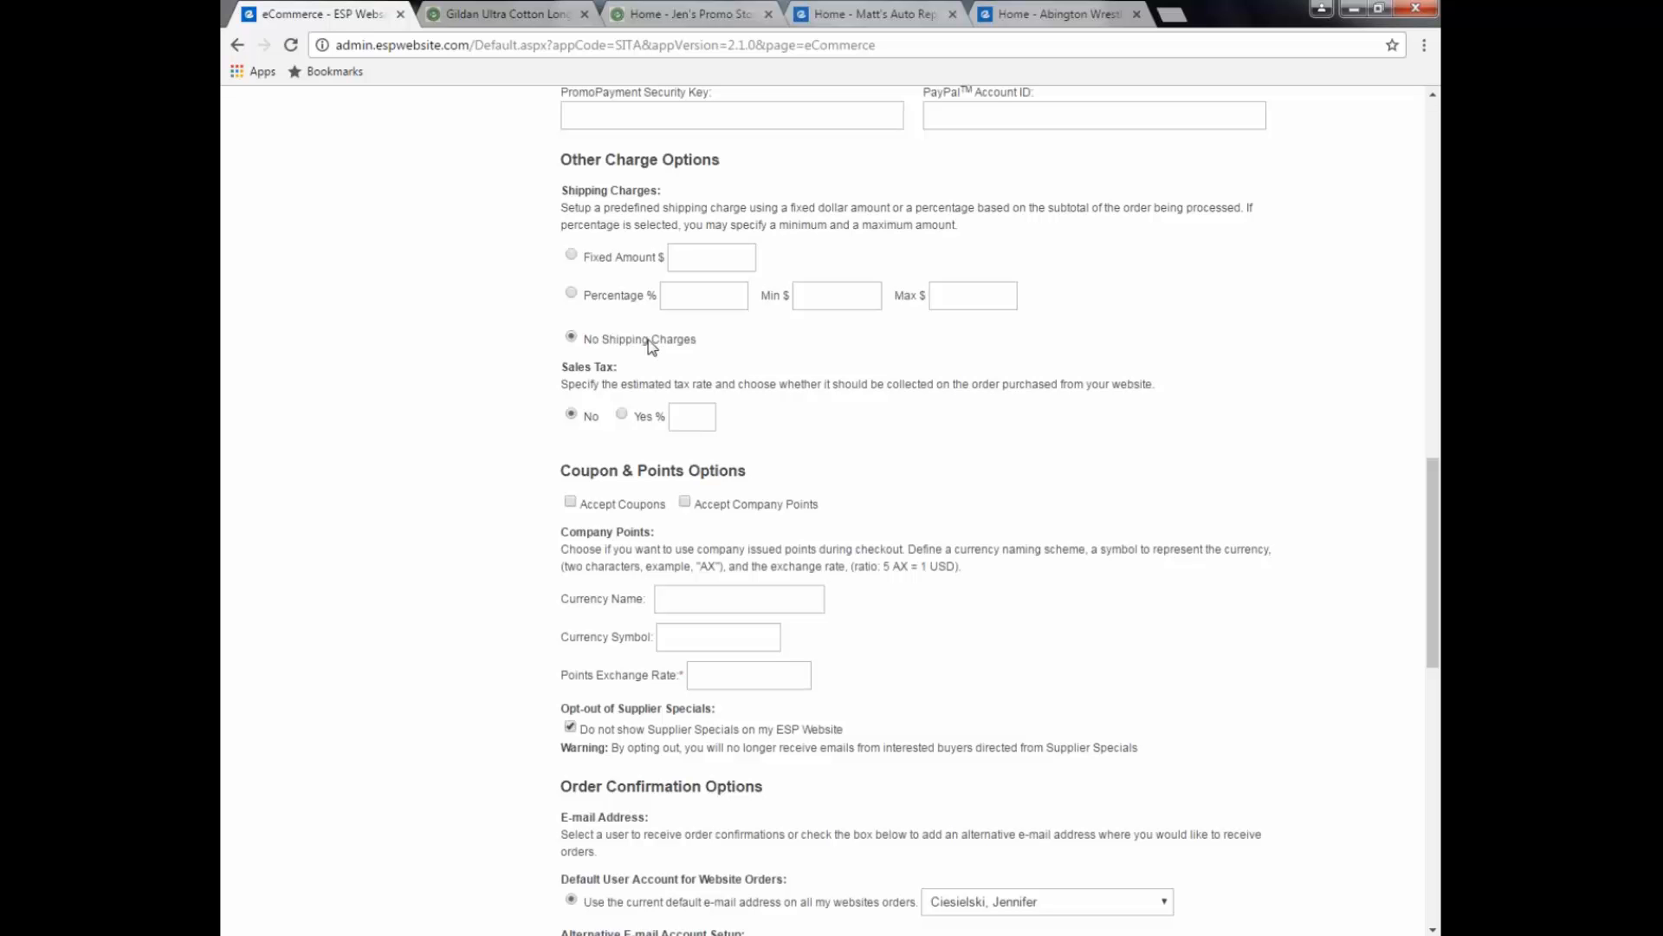
scroll(958, 501, "up", 7)
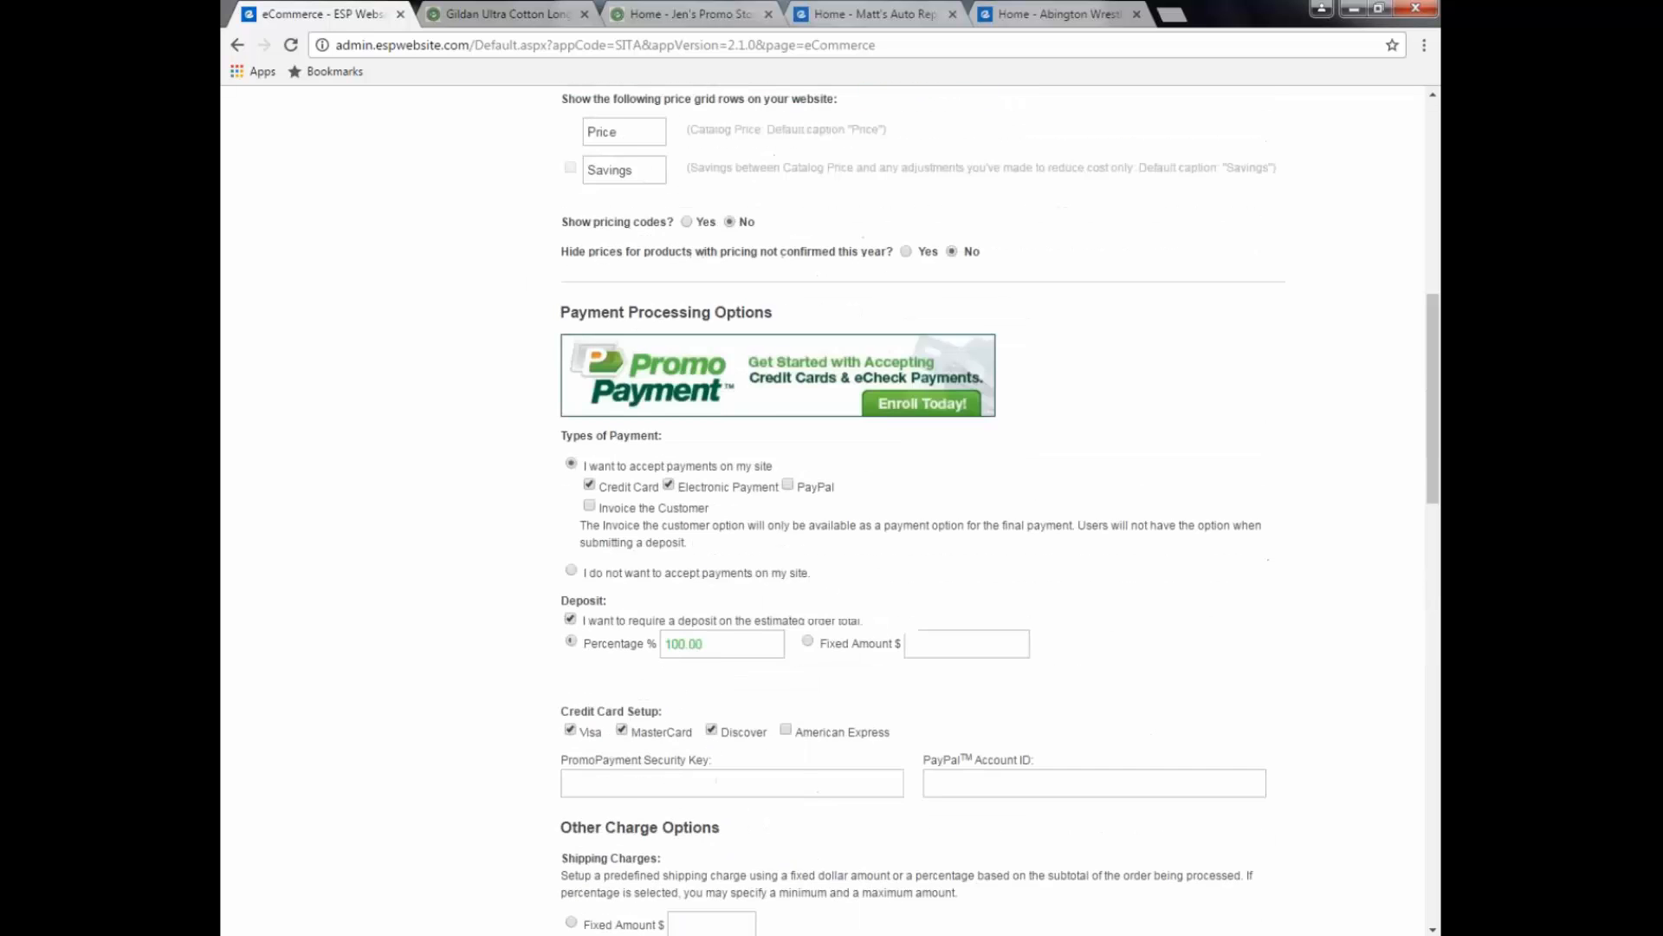
scroll(723, 335, "up", 8)
mouse_move(637, 218)
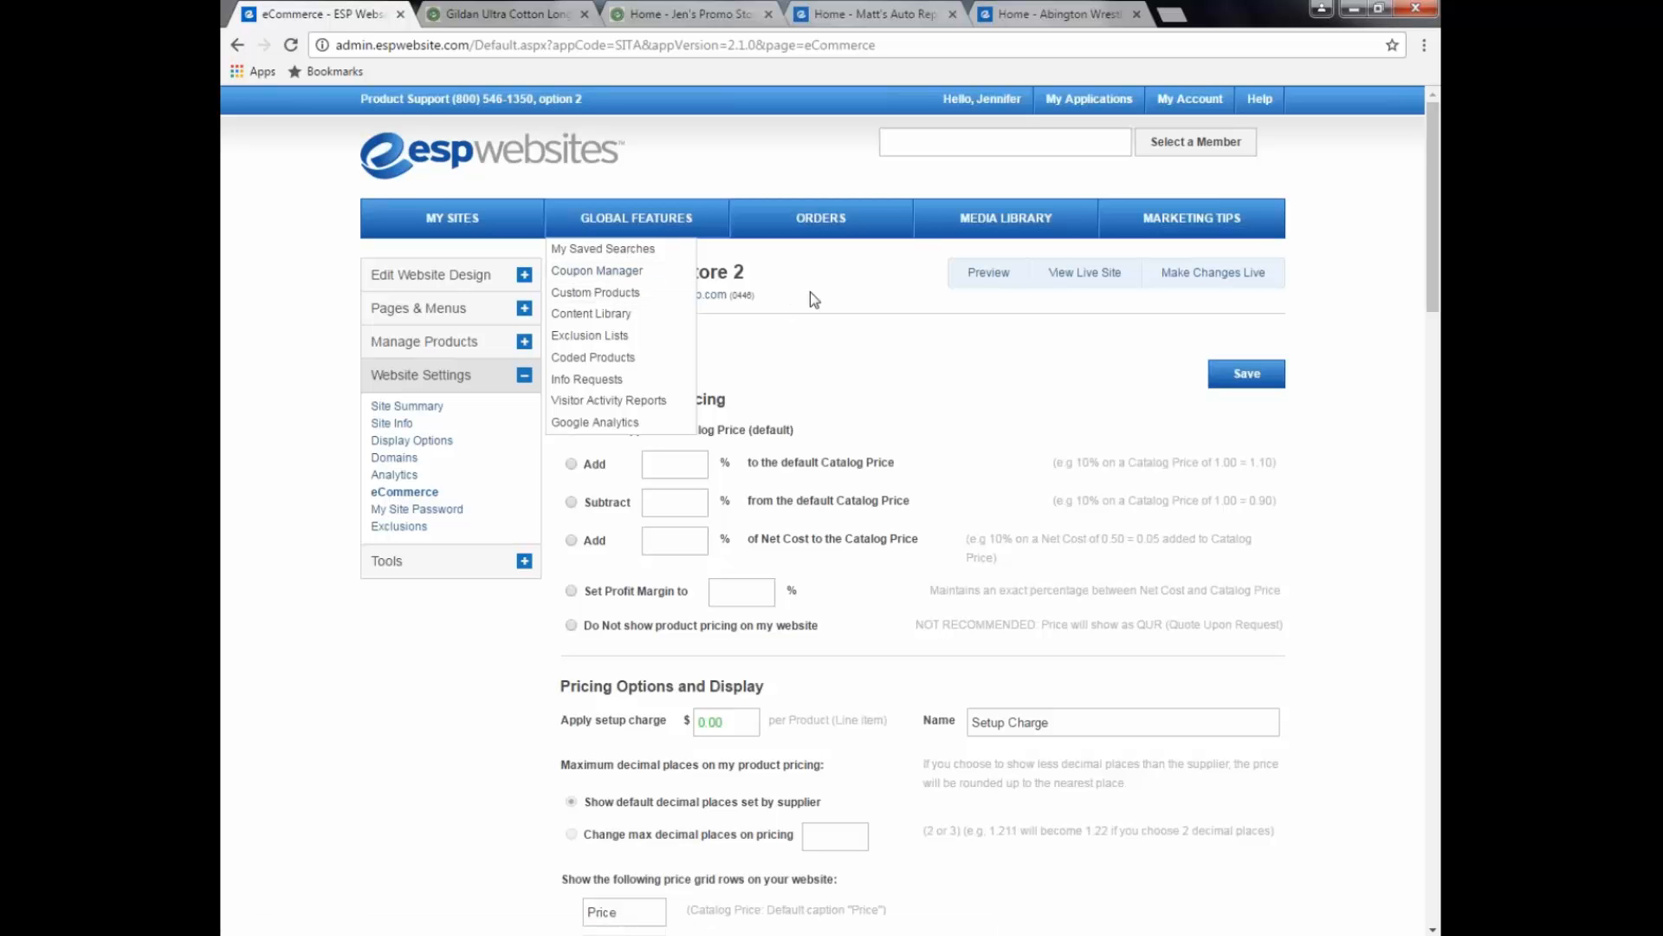
scroll(809, 293, "down", 4)
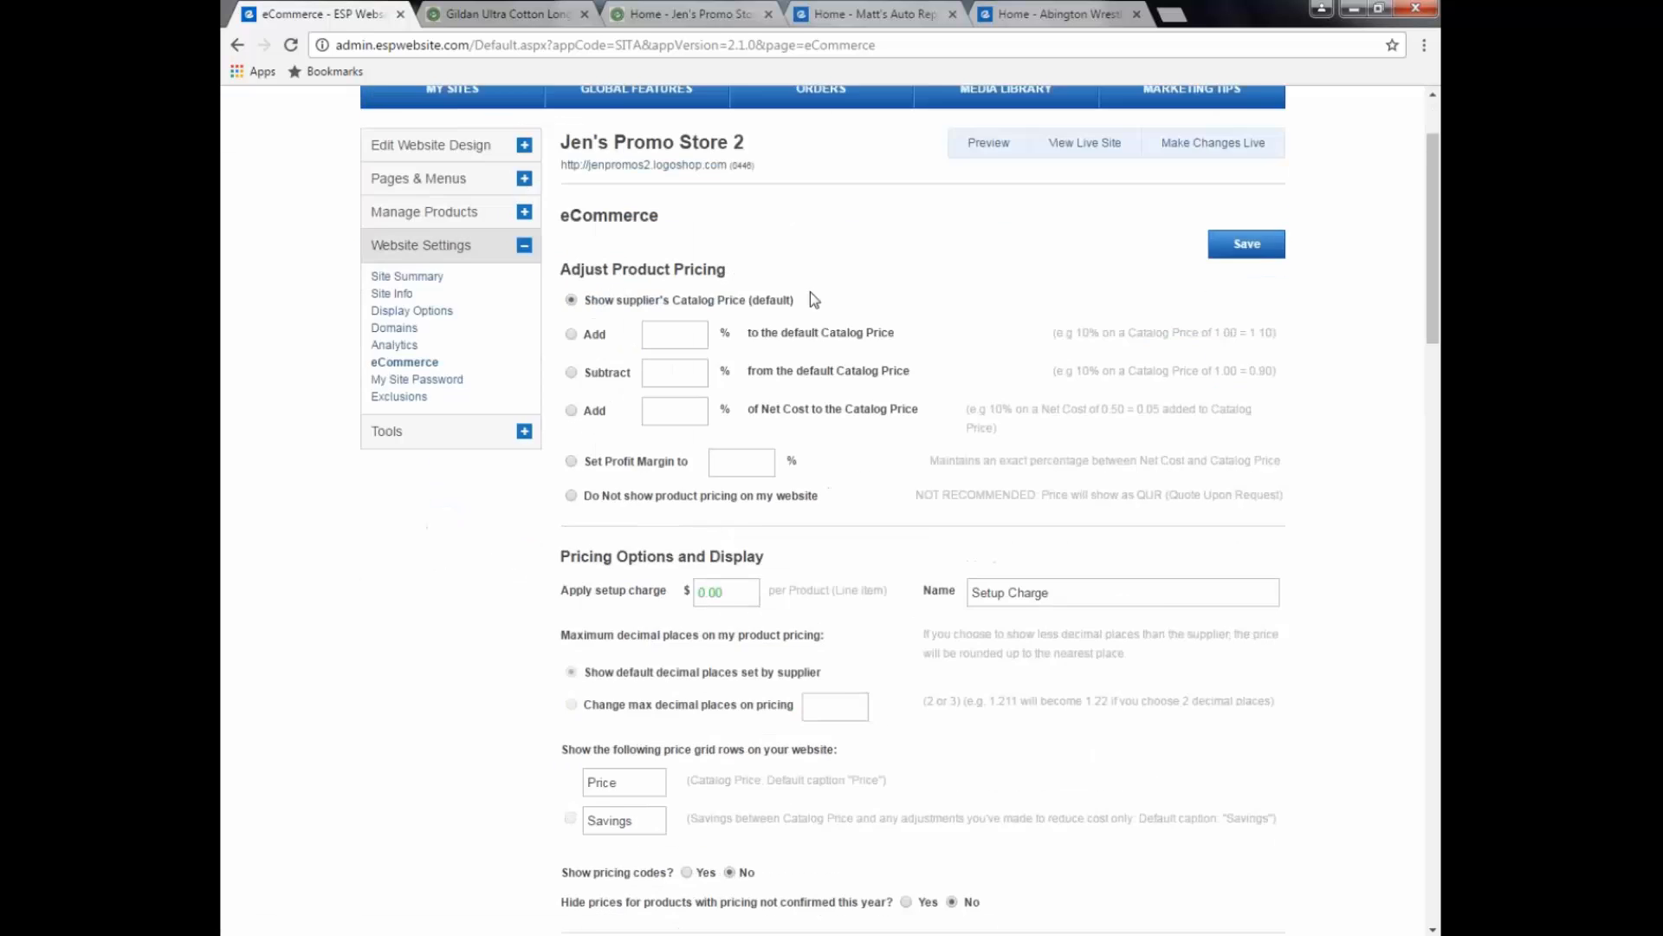
scroll(808, 298, "down", 2)
scroll(807, 289, "down", 5)
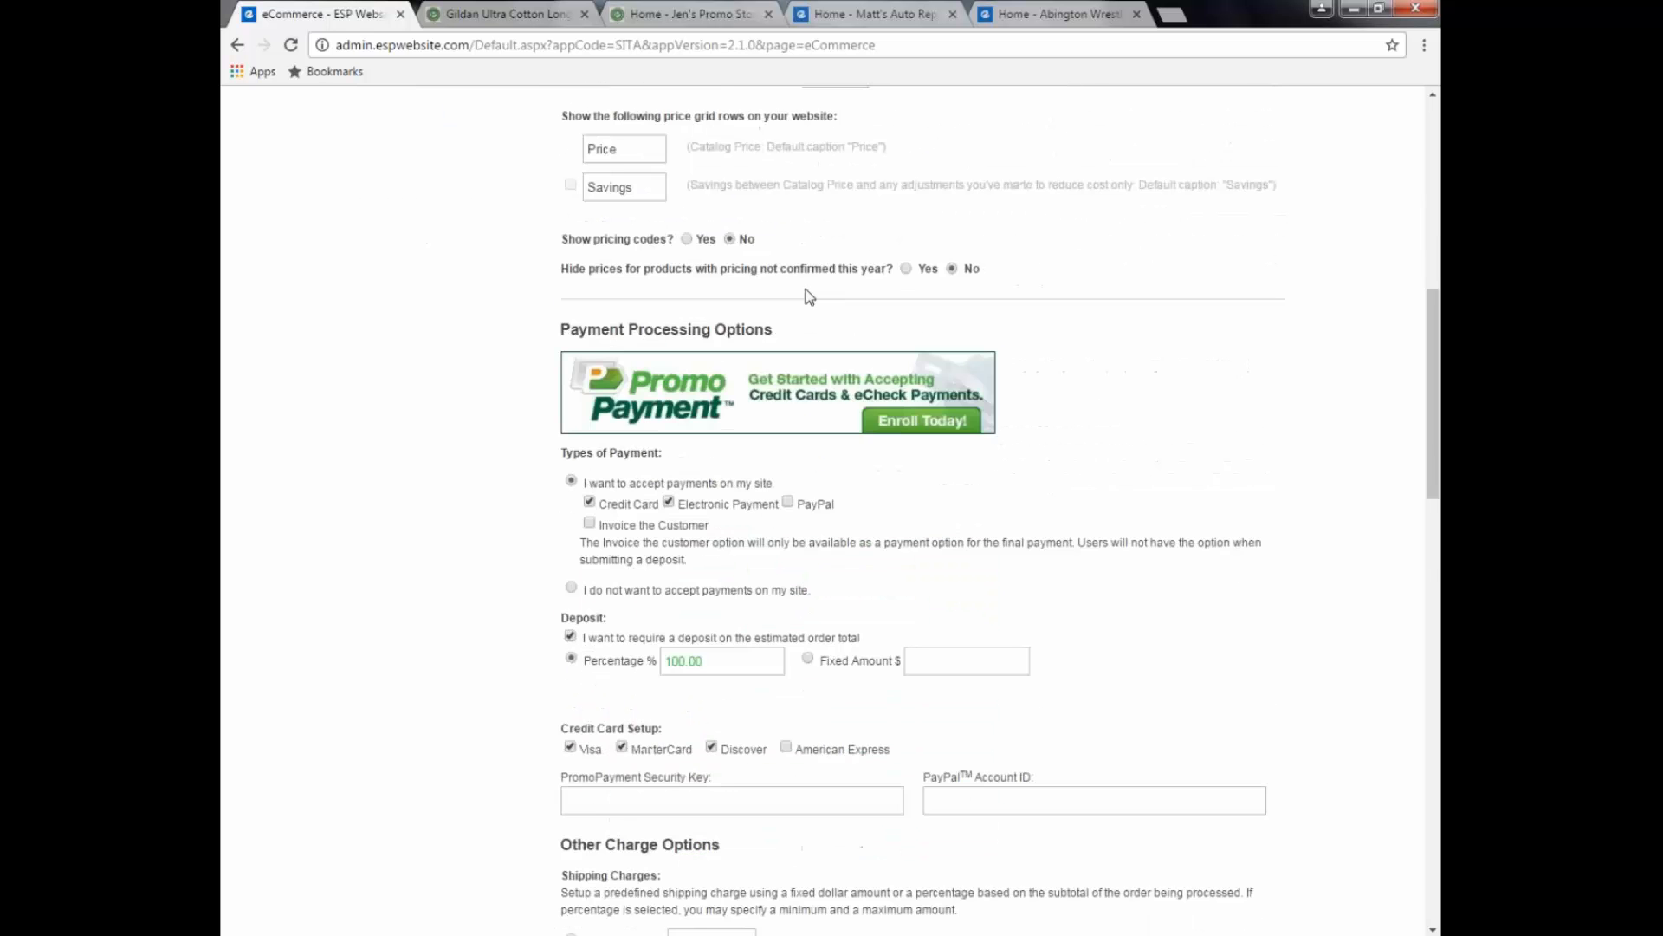
scroll(894, 847, "down", 5)
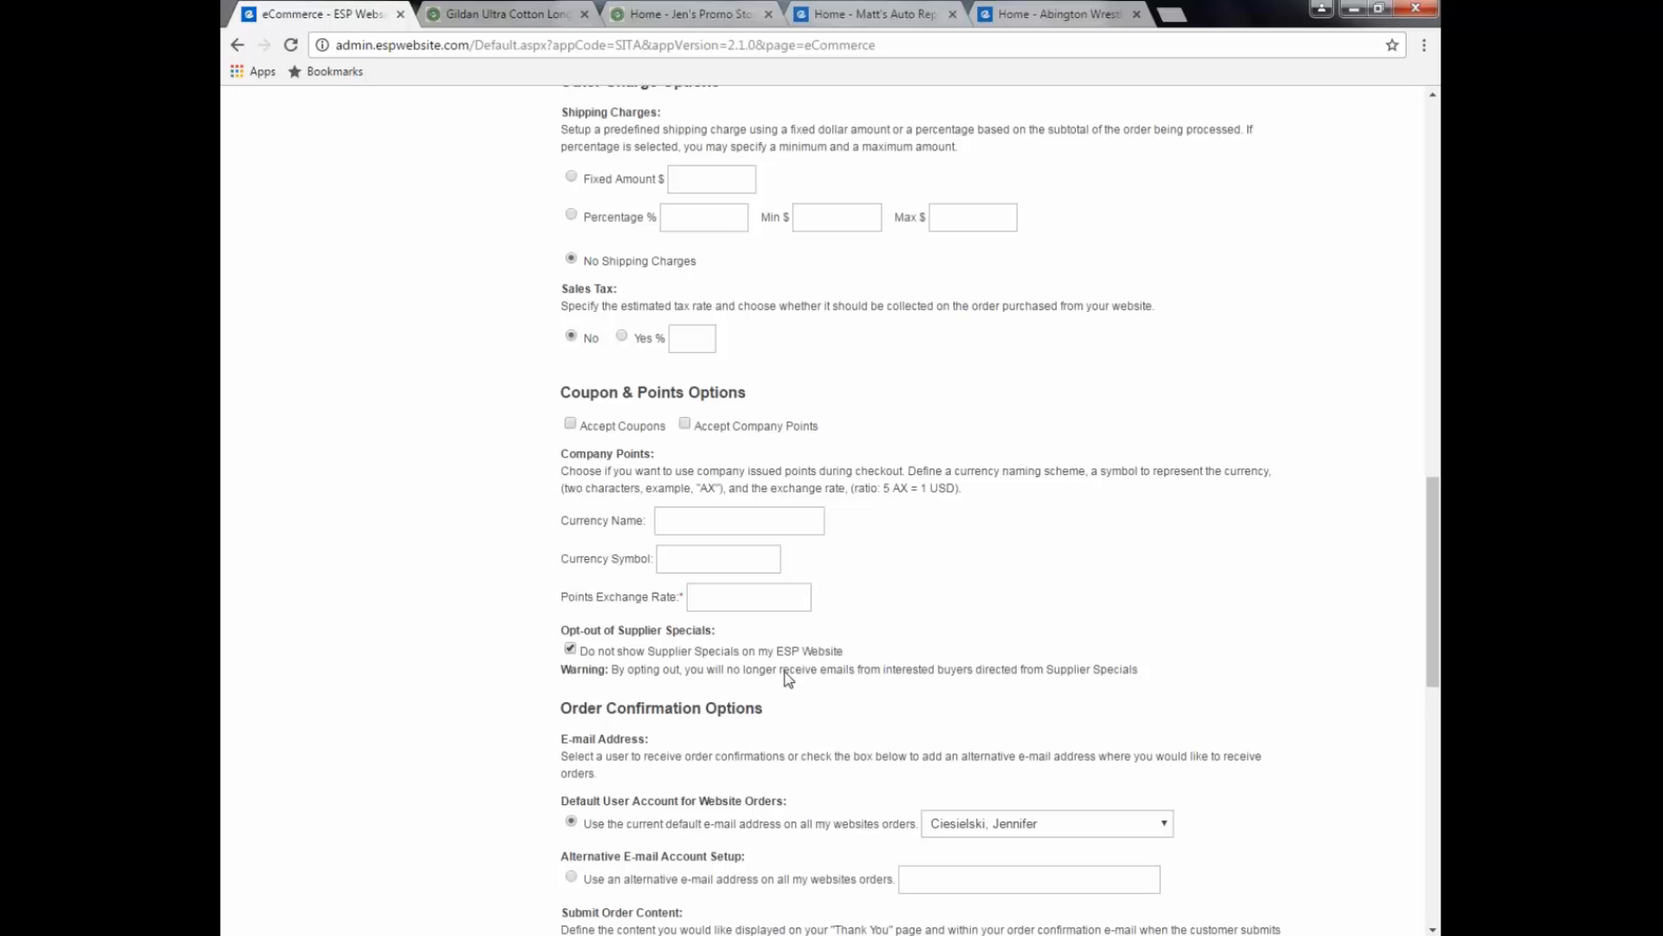
scroll(923, 645, "down", 1)
scroll(924, 645, "down", 1)
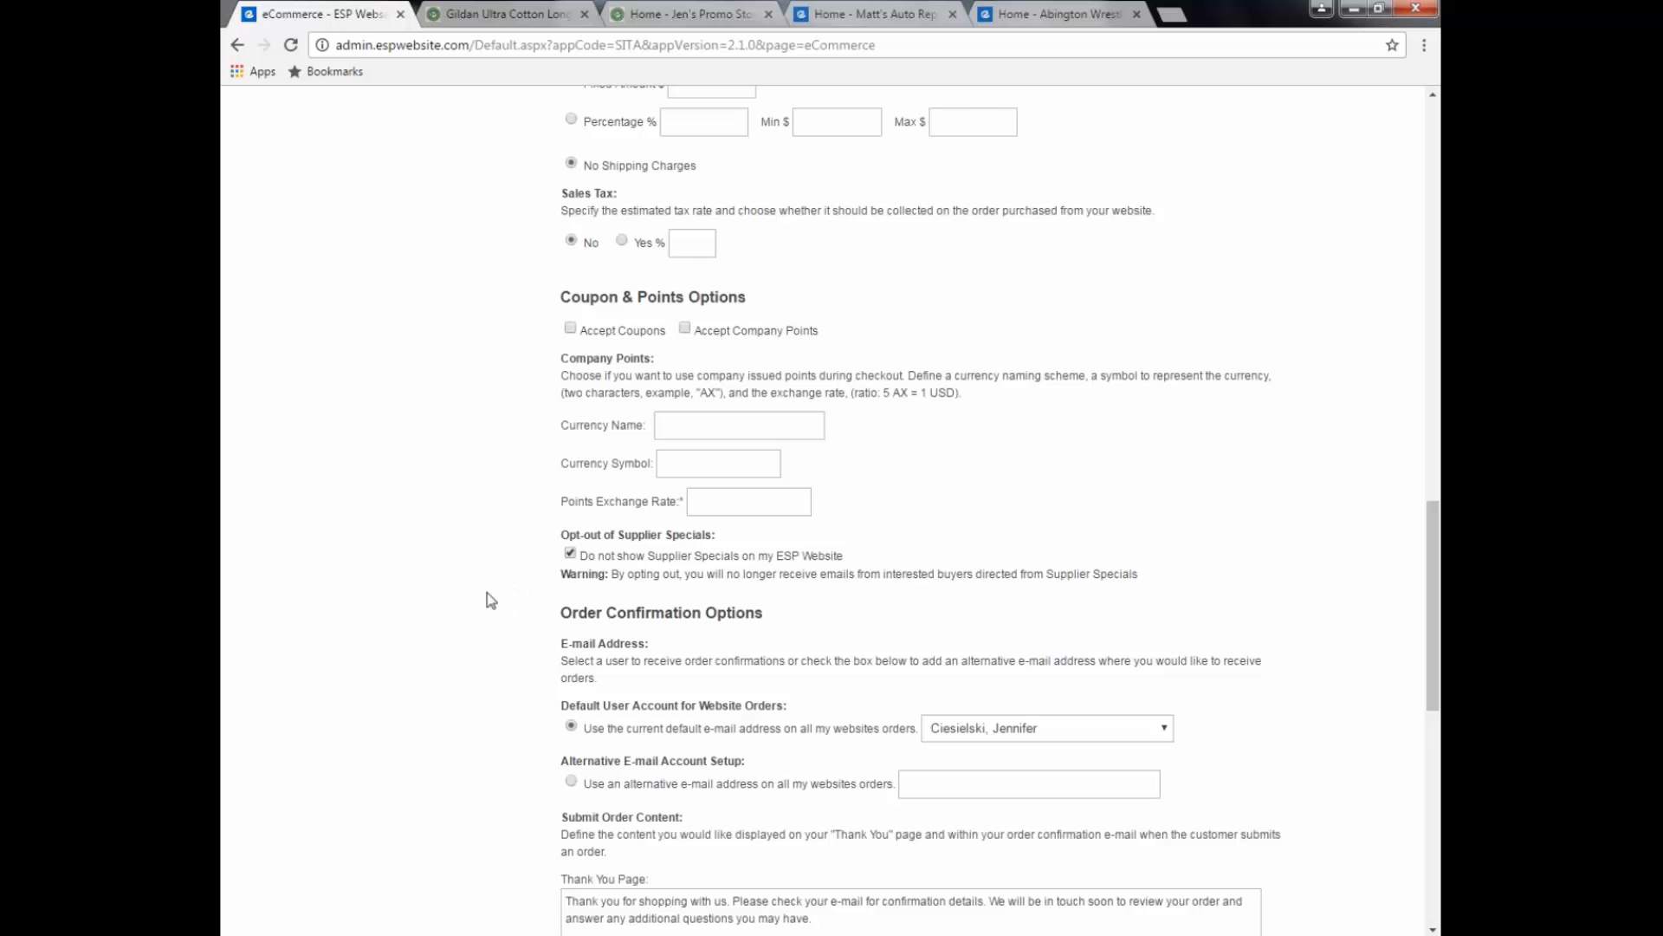
scroll(491, 601, "down", 1)
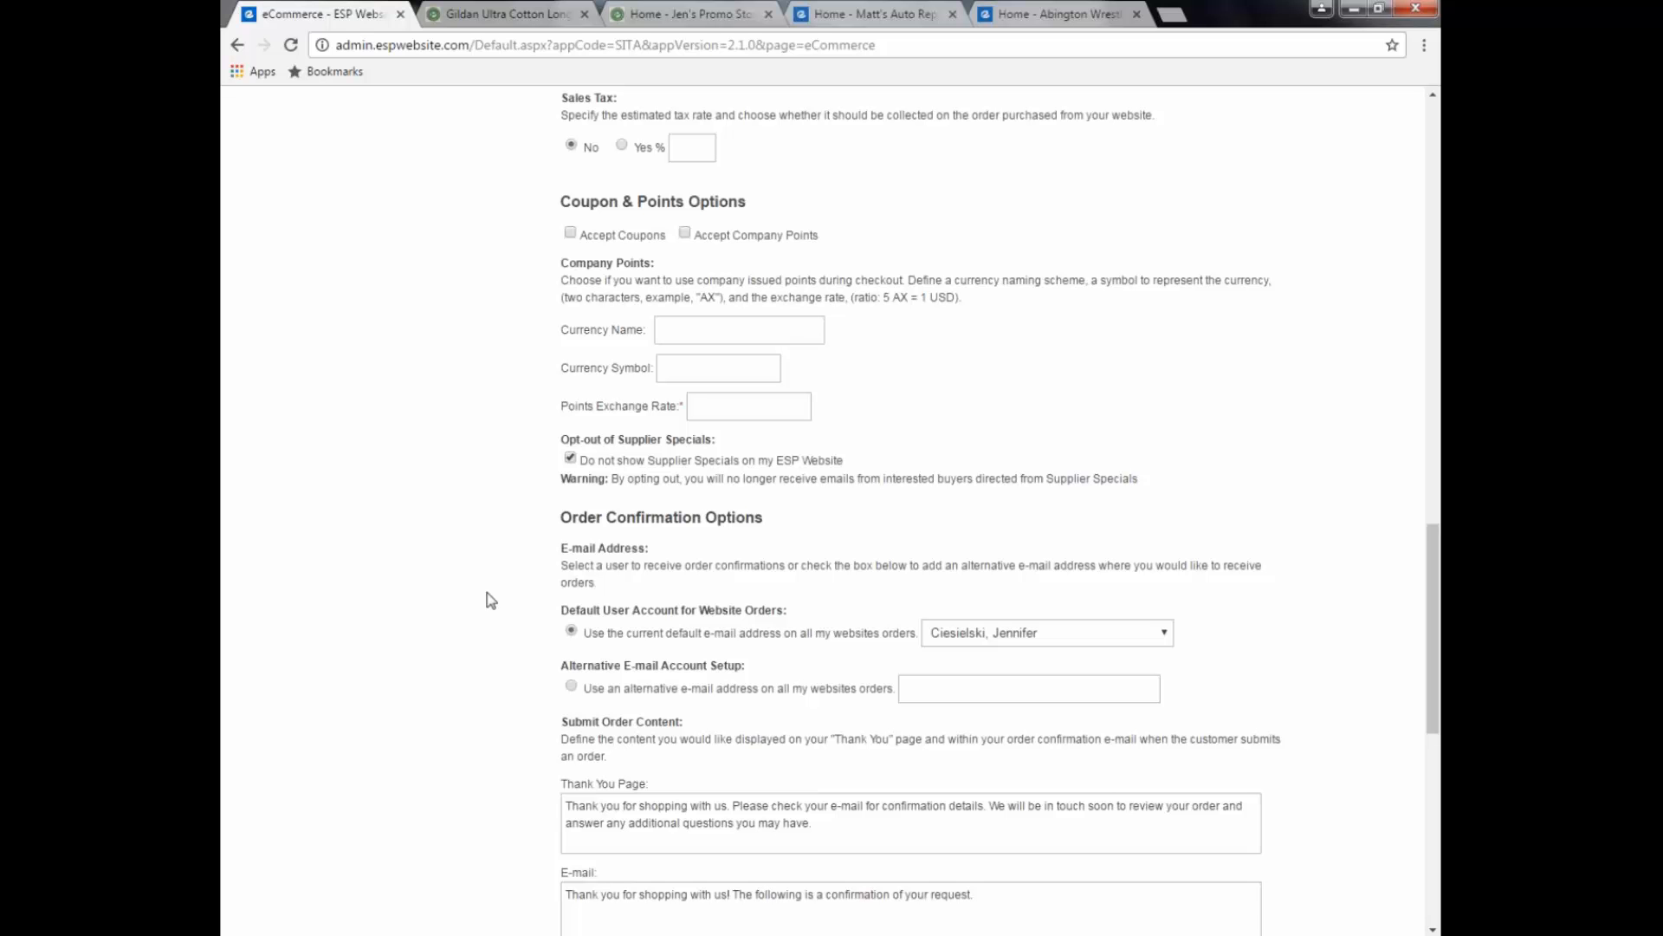
scroll(491, 601, "down", 1)
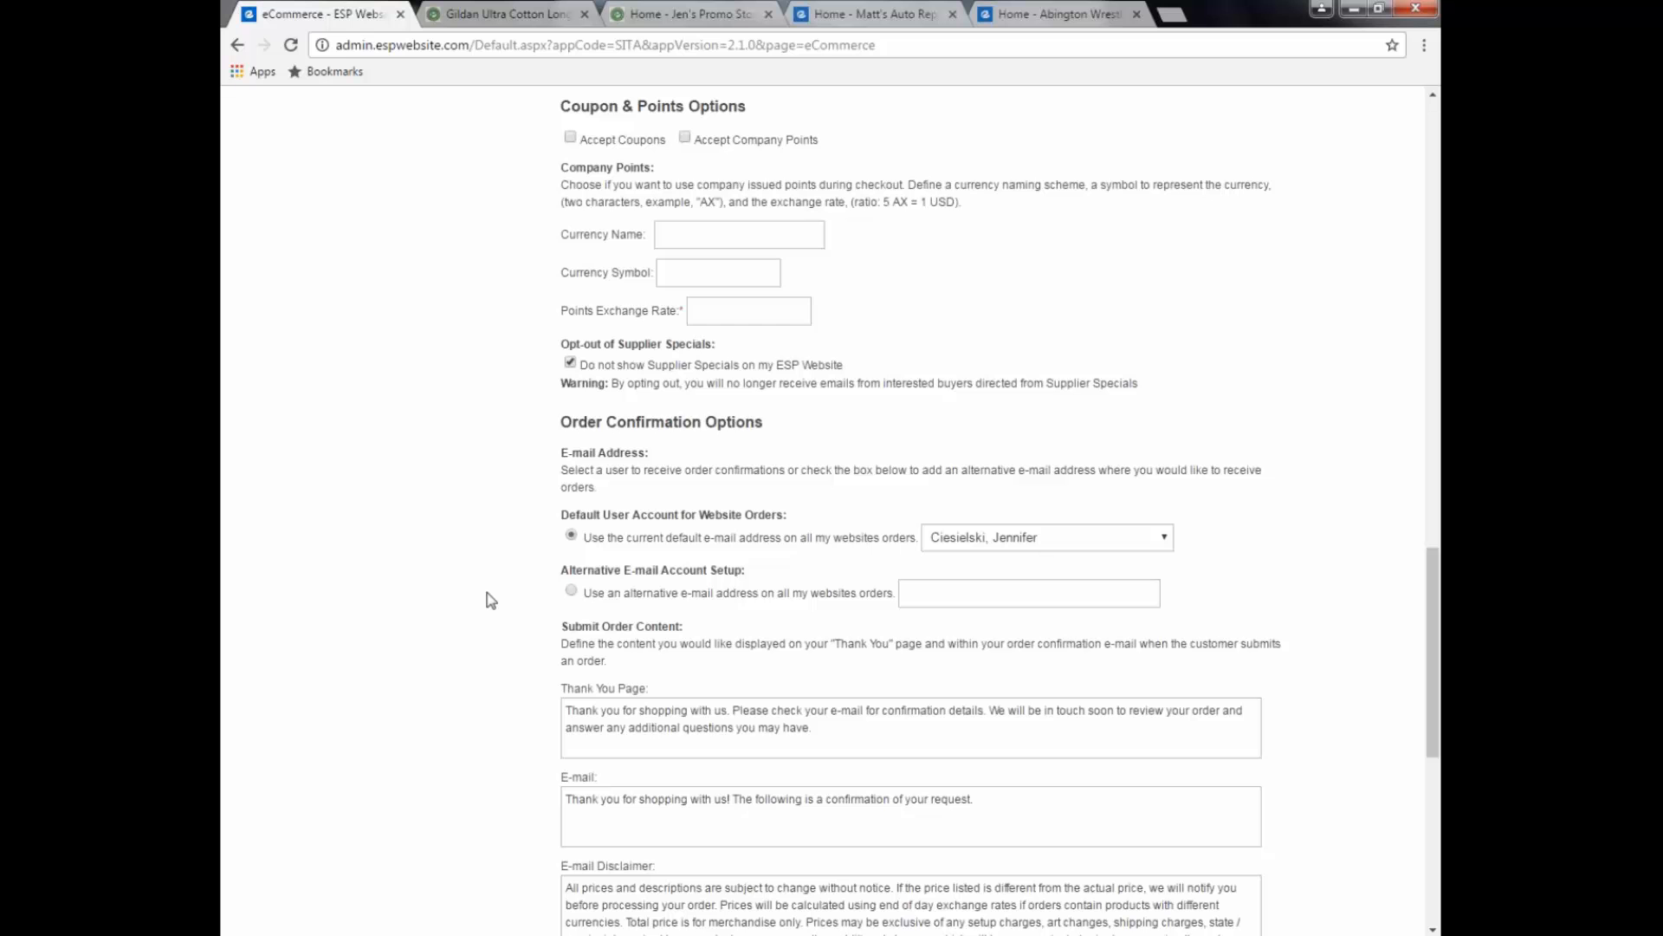
left_click(571, 591)
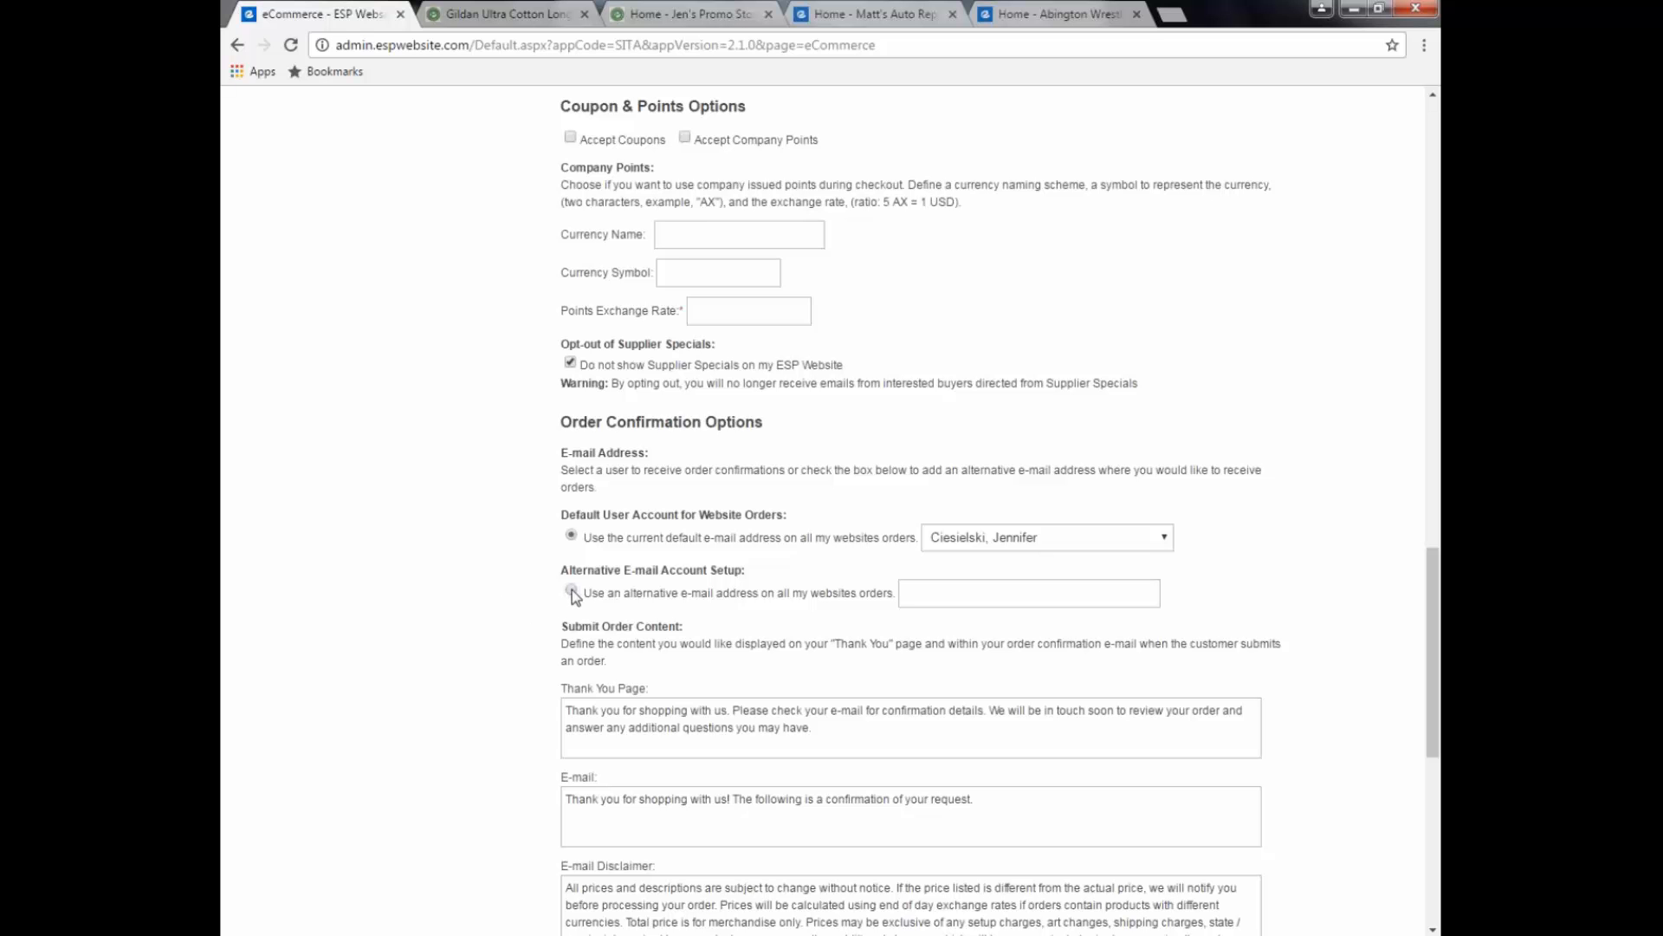
left_click(973, 601)
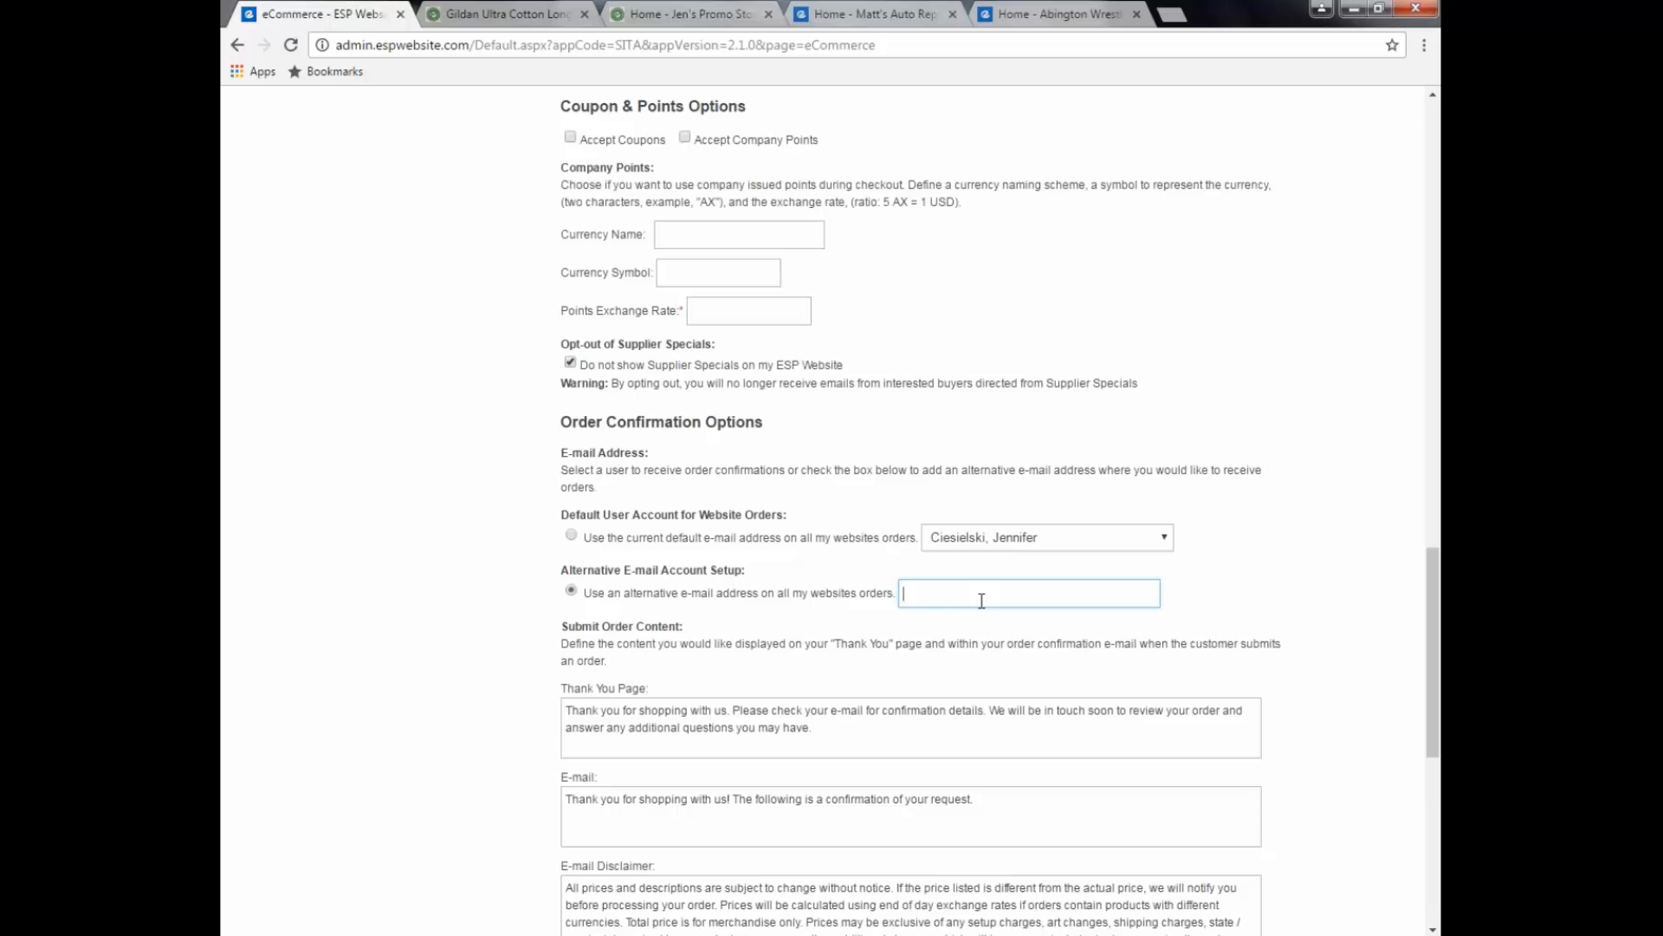
scroll(982, 601, "down", 2)
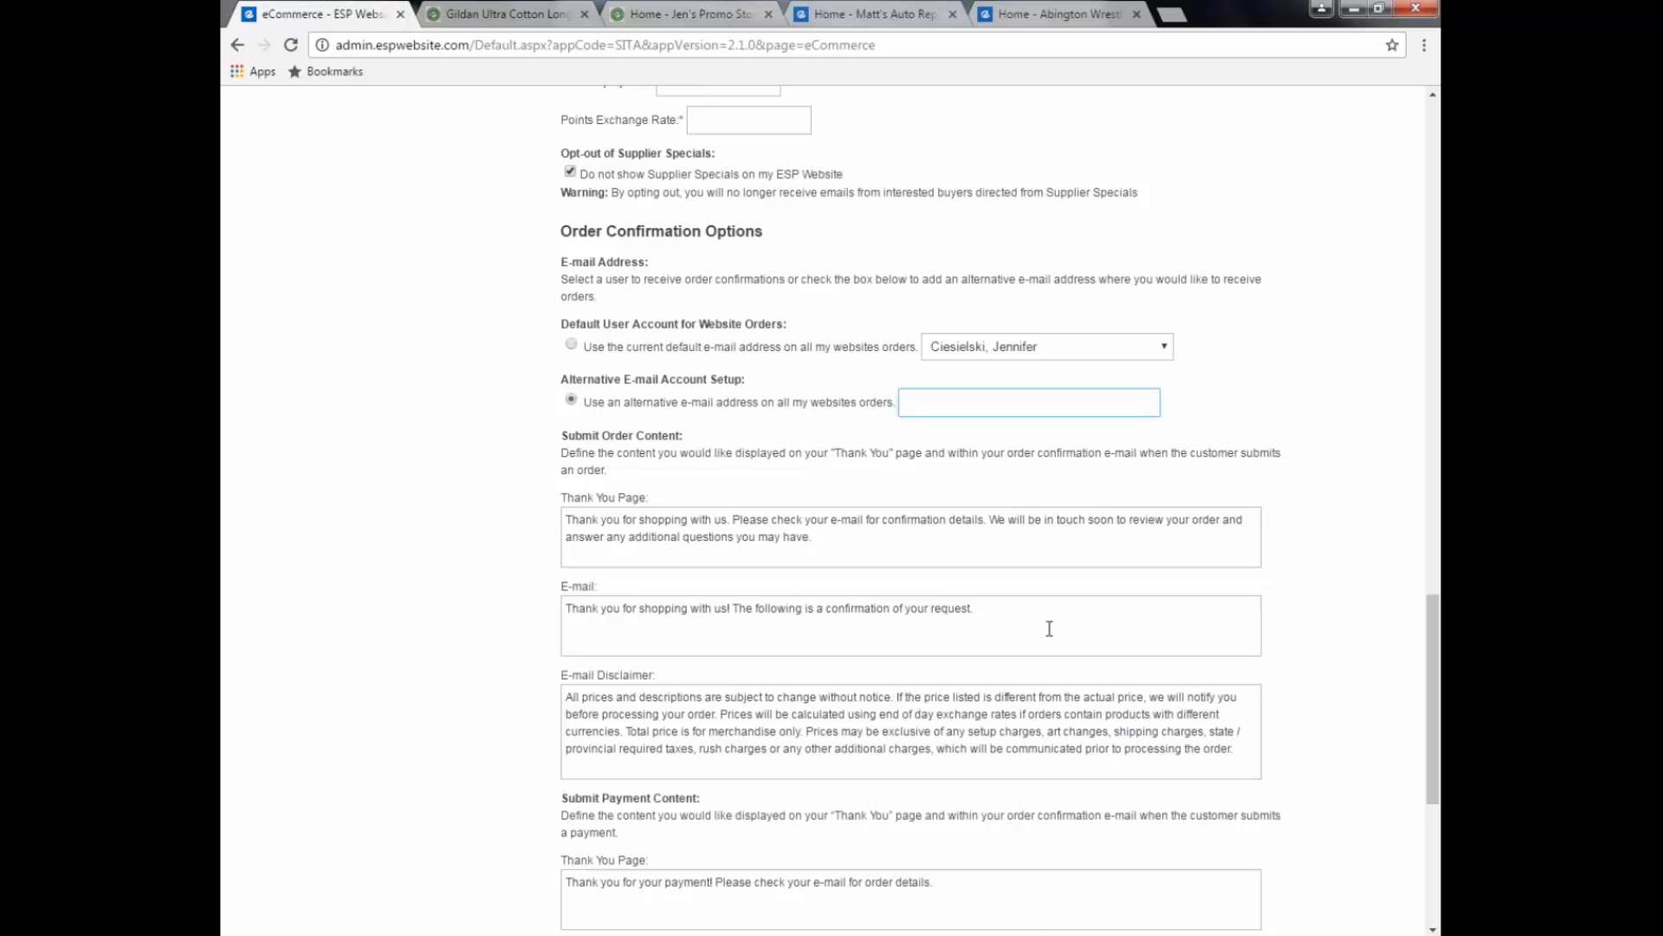
scroll(1049, 628, "down", 1)
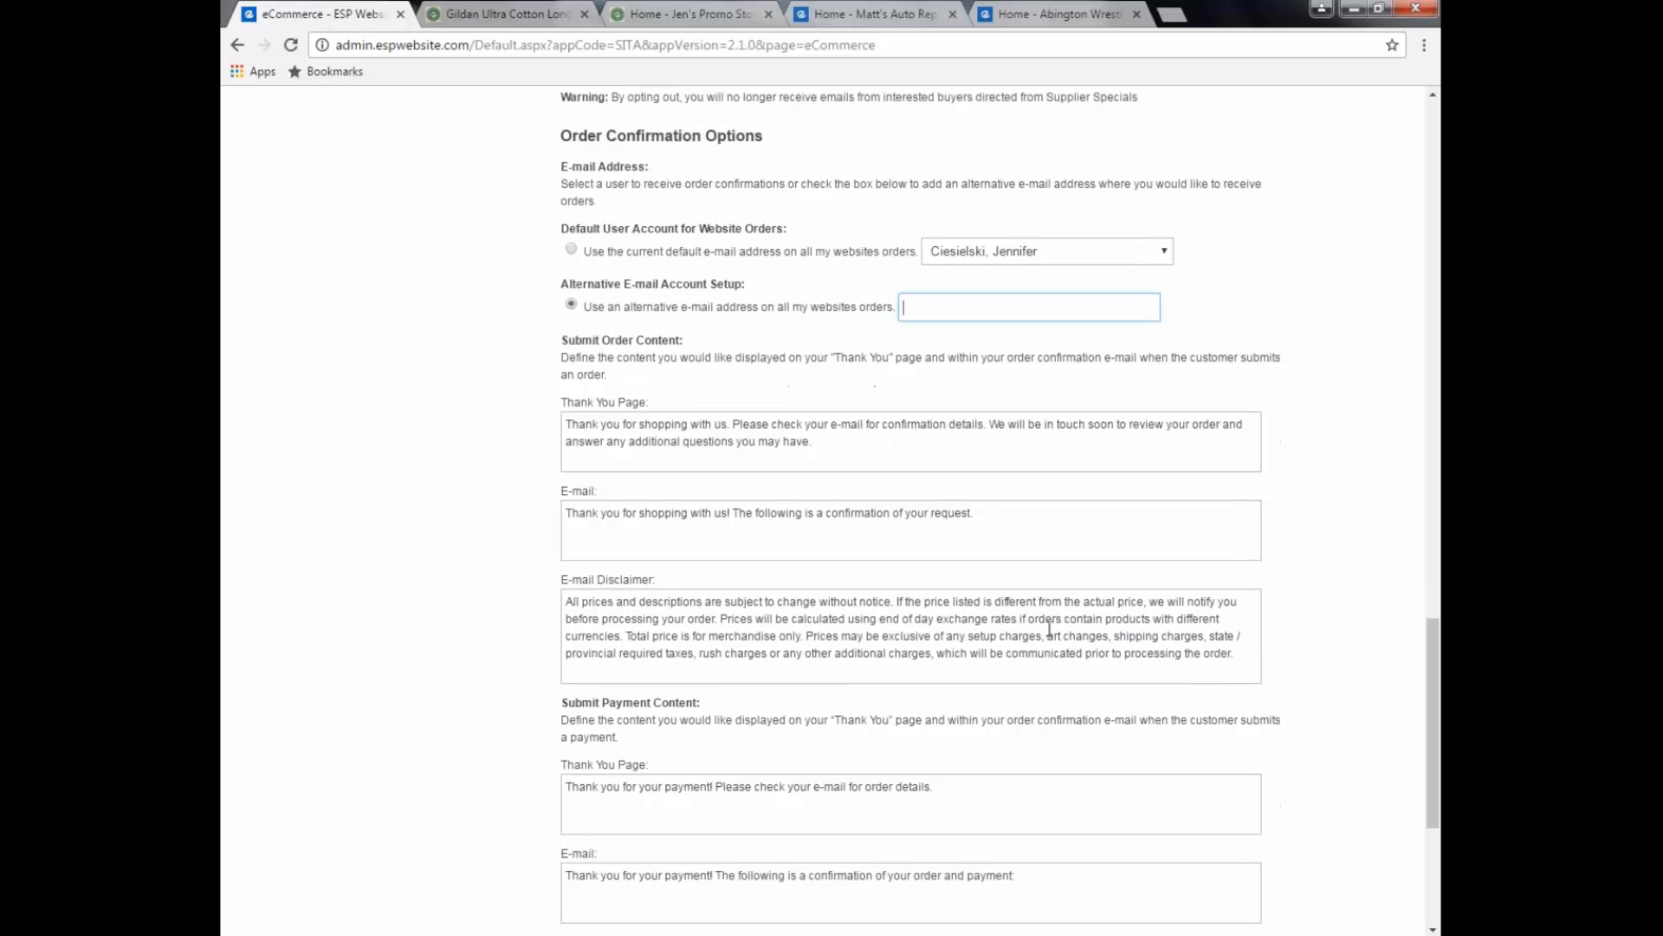
scroll(1050, 628, "down", 1)
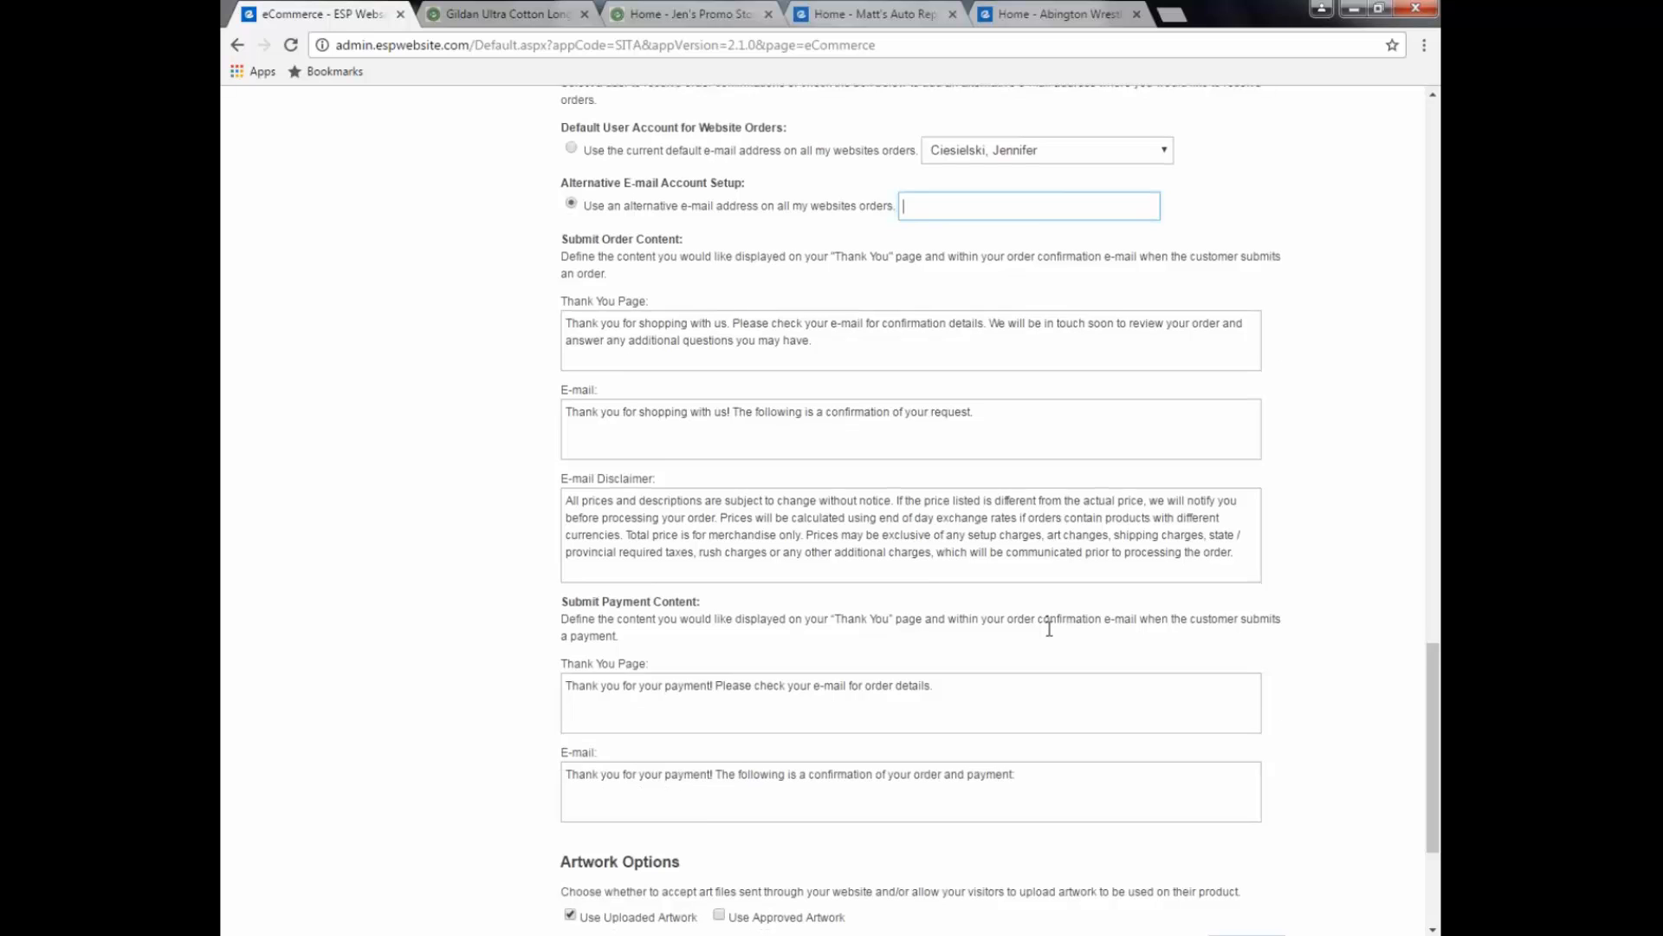
scroll(1049, 629, "down", 1)
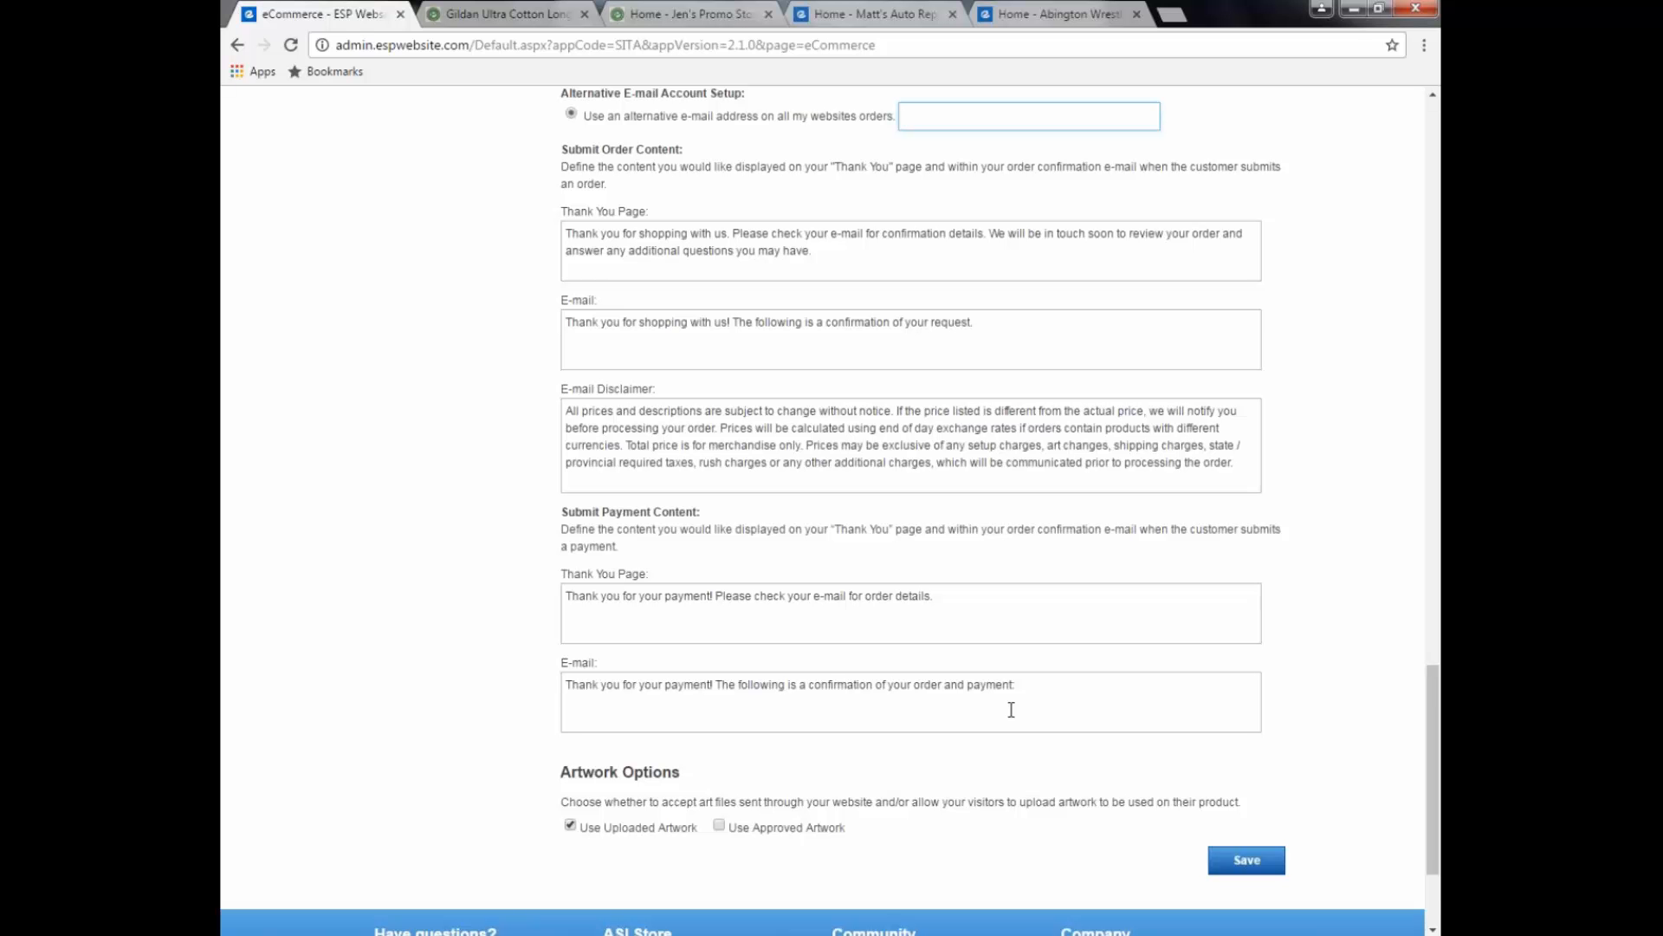
scroll(1011, 710, "up", 7)
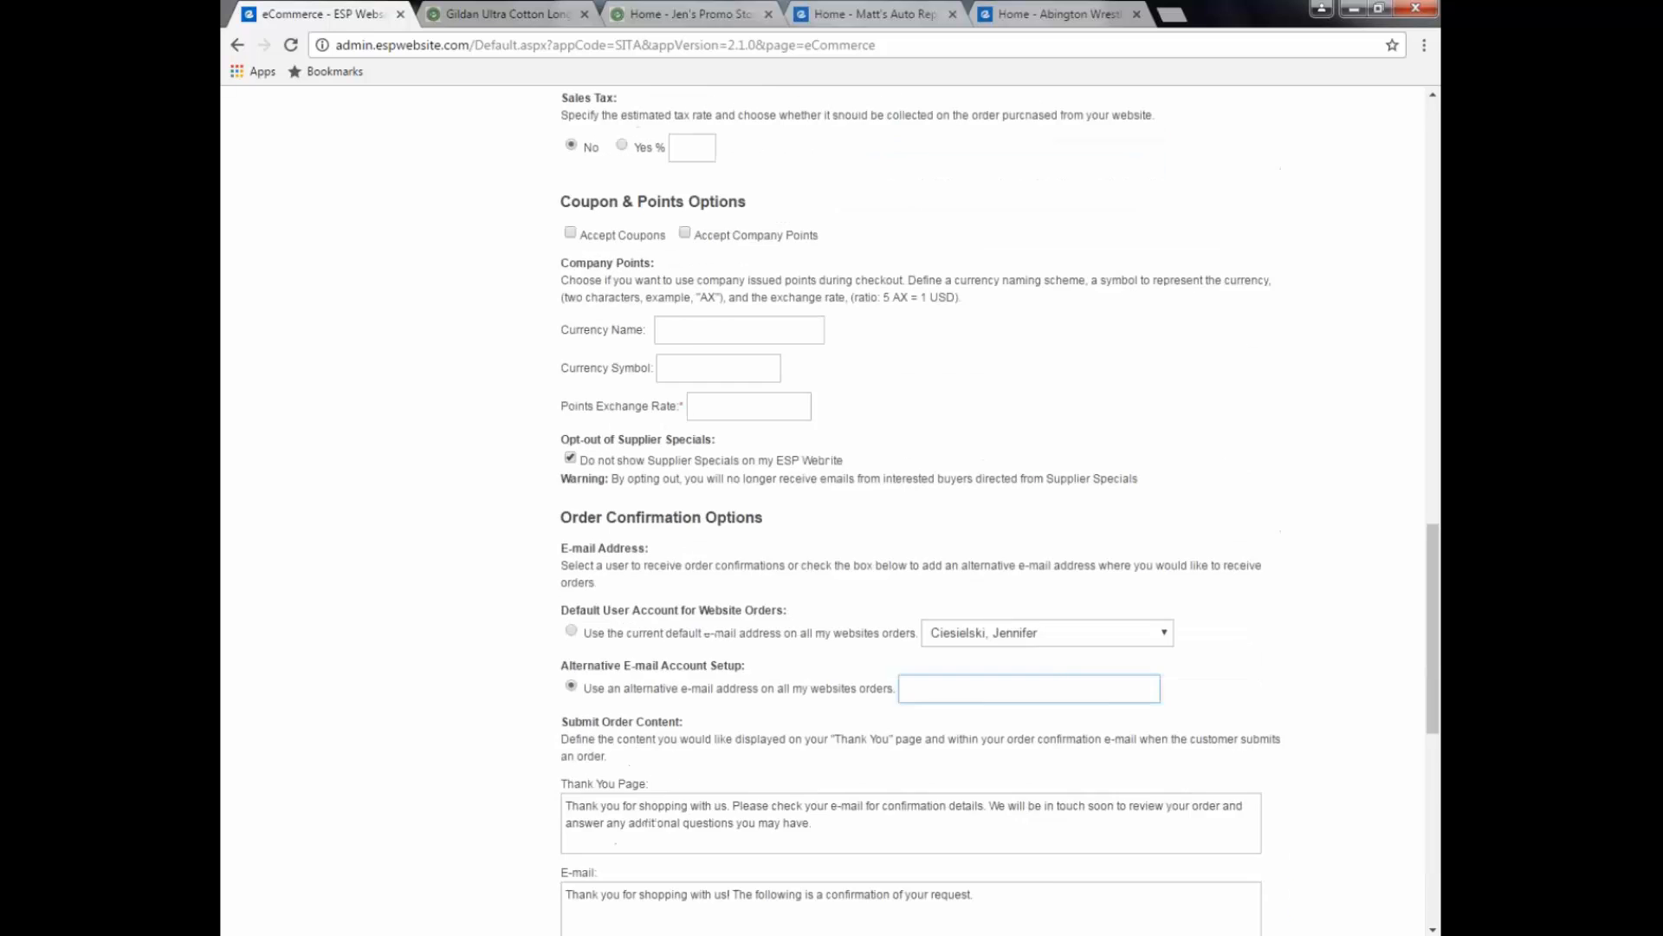
scroll(424, 672, "up", 12)
scroll(423, 664, "up", 7)
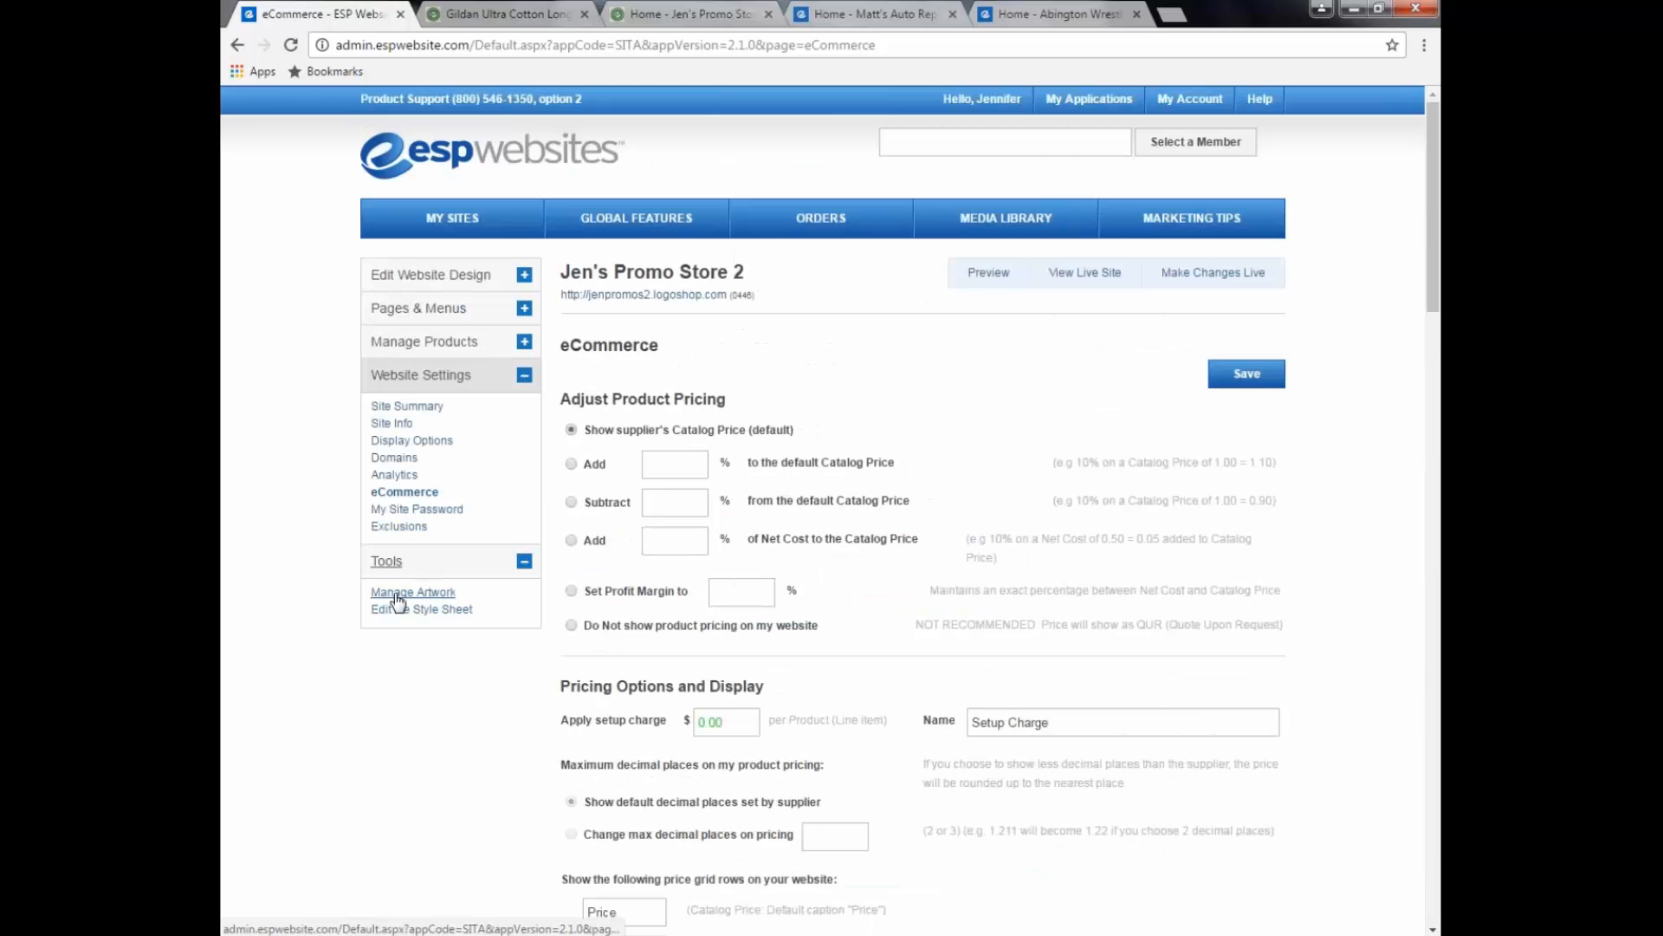
Step: Open Manage Artwork for Jen's Promo Store 2, dismiss the notice, and expand Website Settings
left_click(395, 597)
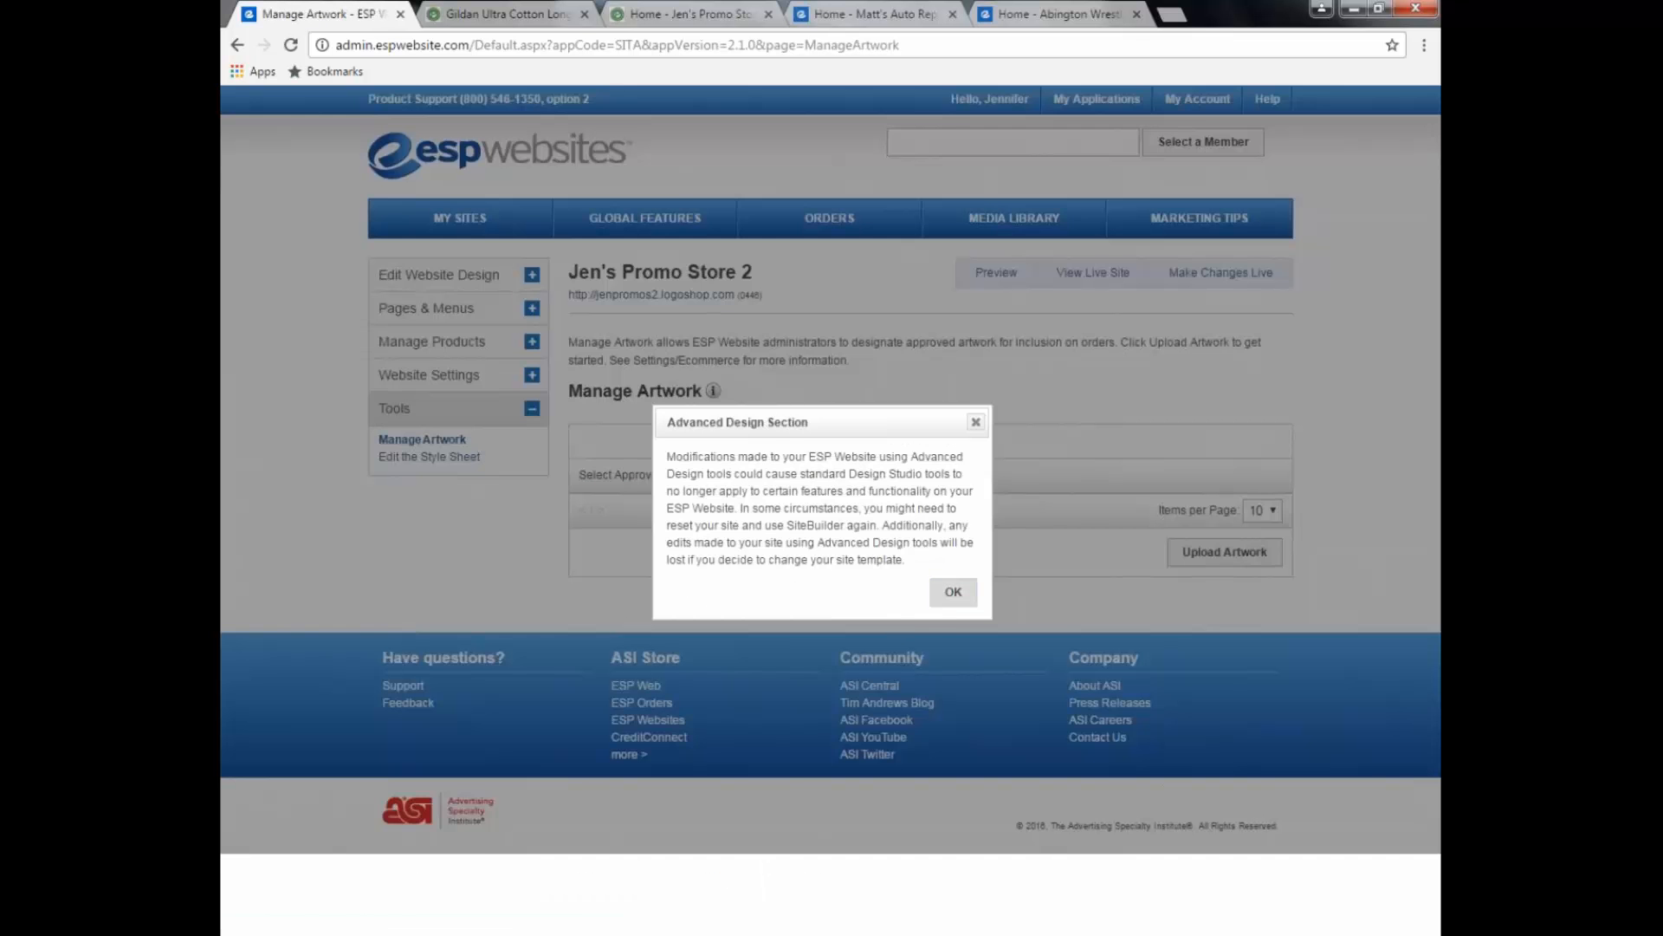
left_click(953, 590)
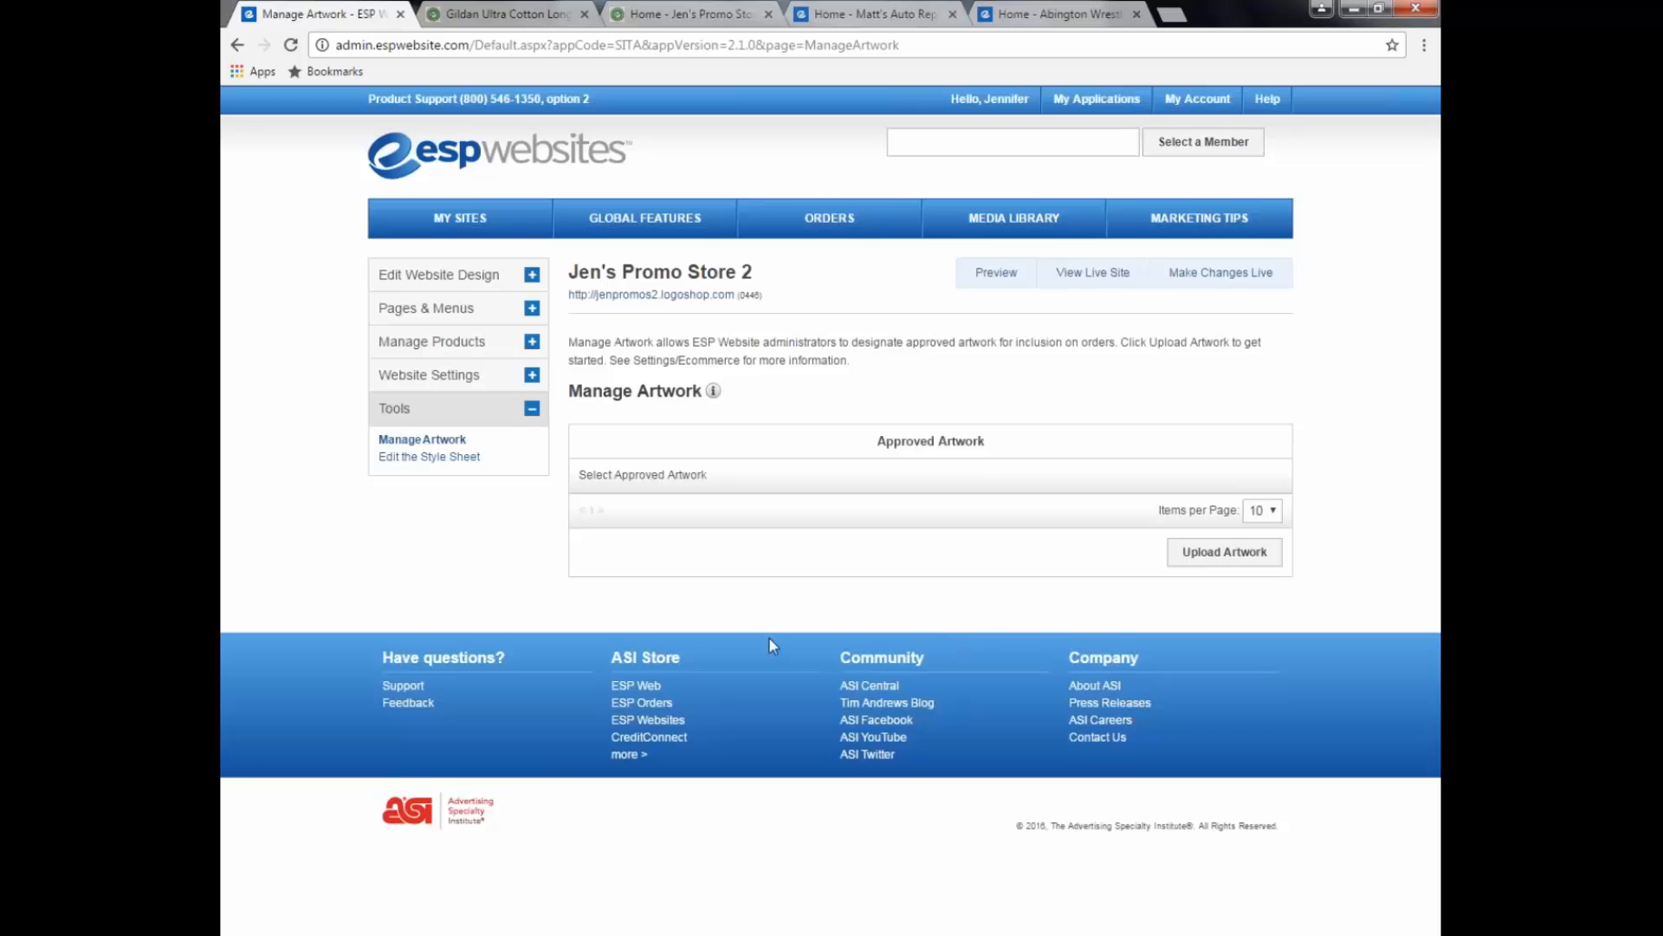
left_click(429, 374)
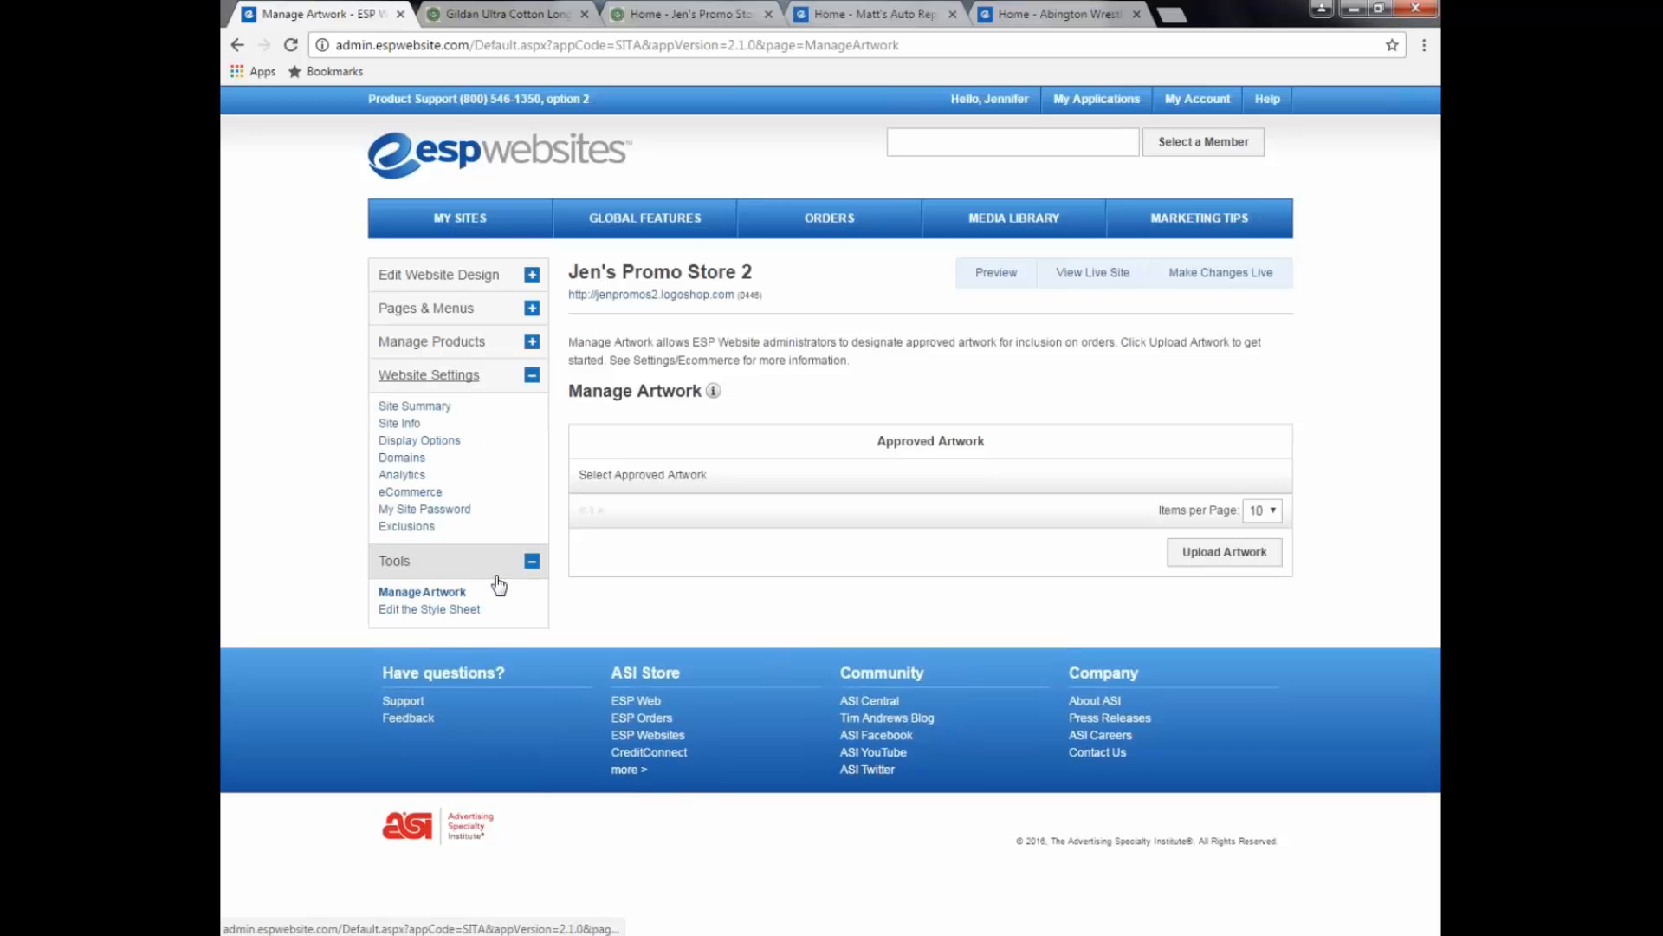
Step: Enable site password protection in My Site Password, enter a password, and save
left_click(454, 517)
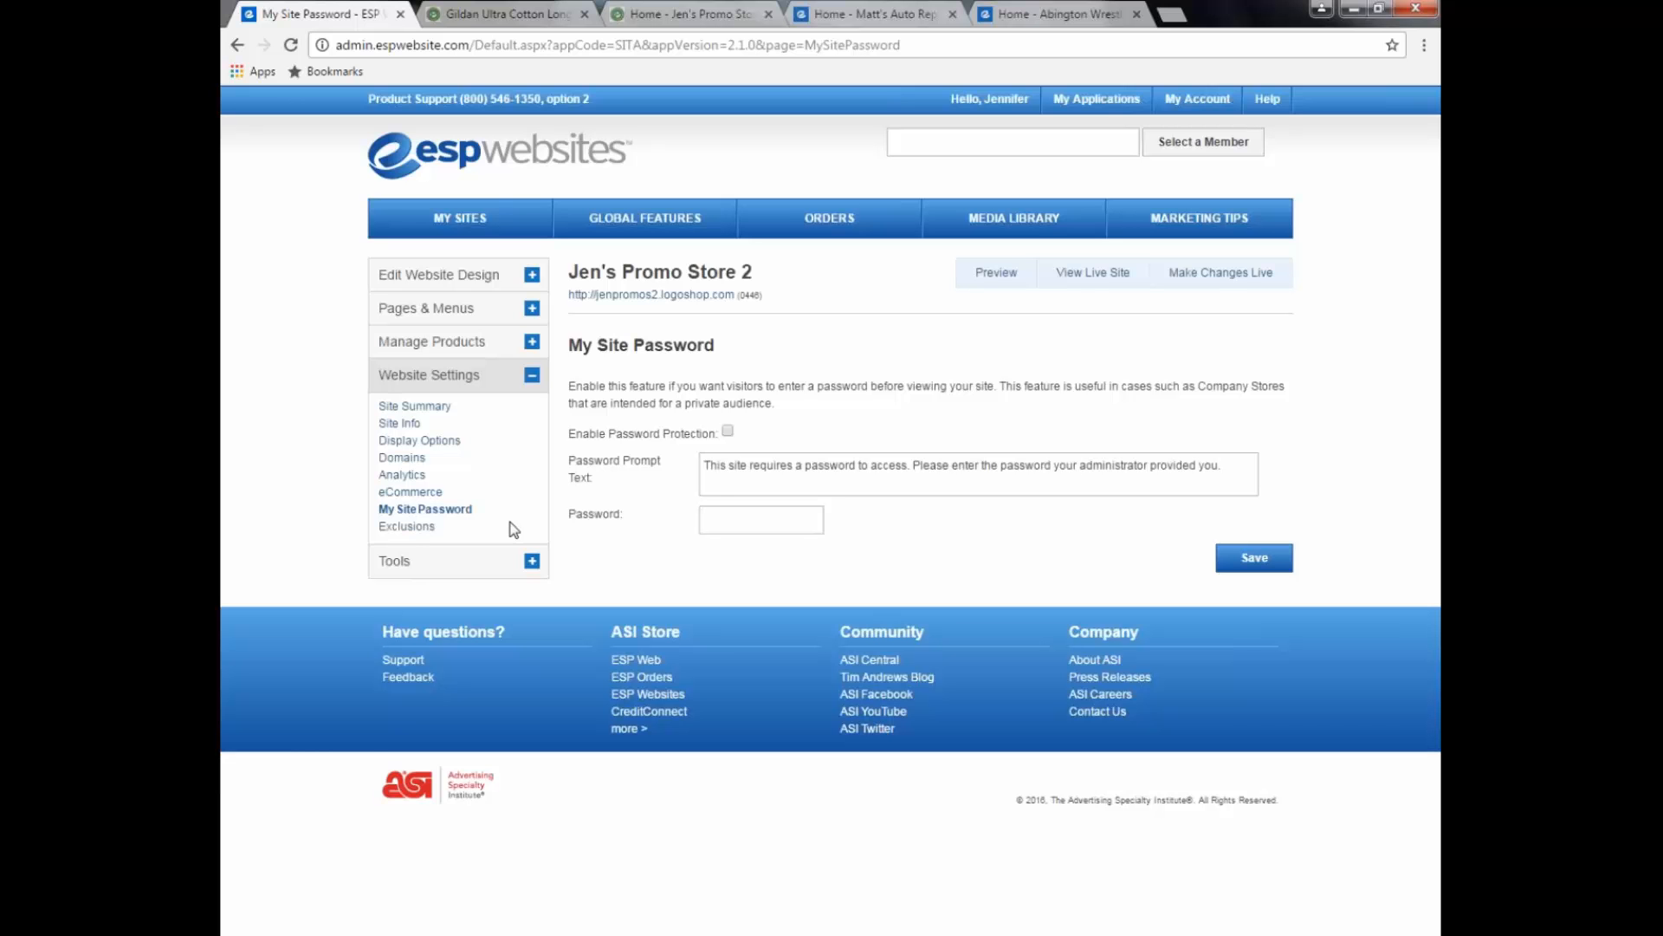
left_click(728, 432)
left_click_drag(1213, 471, 548, 483)
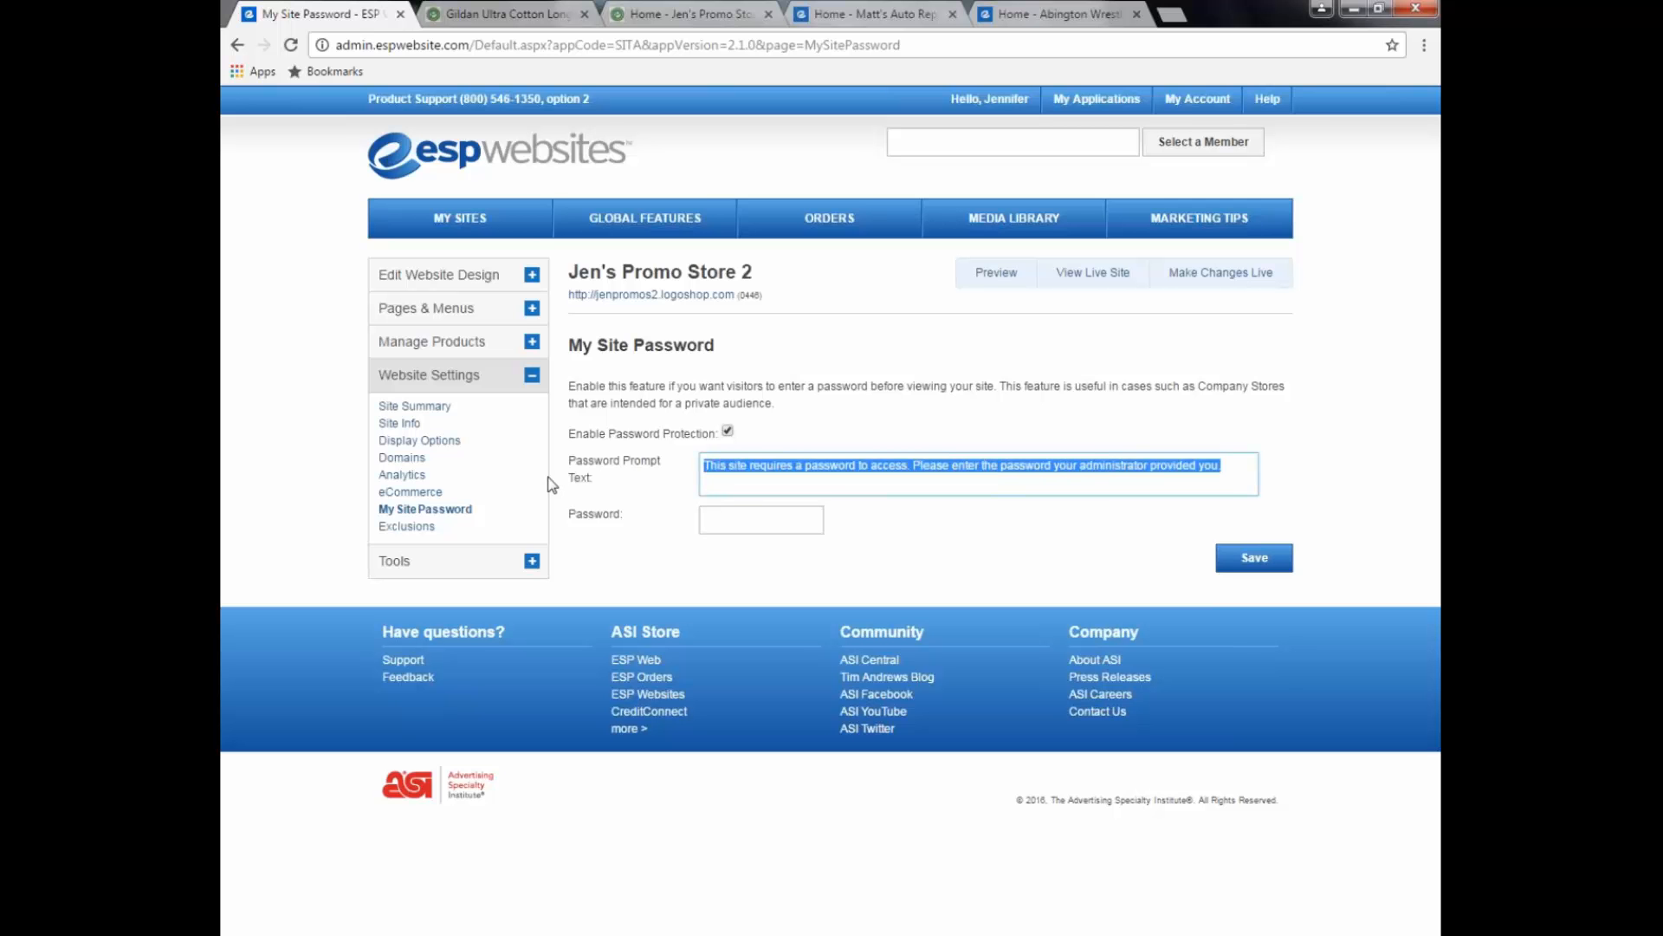
left_click(679, 506)
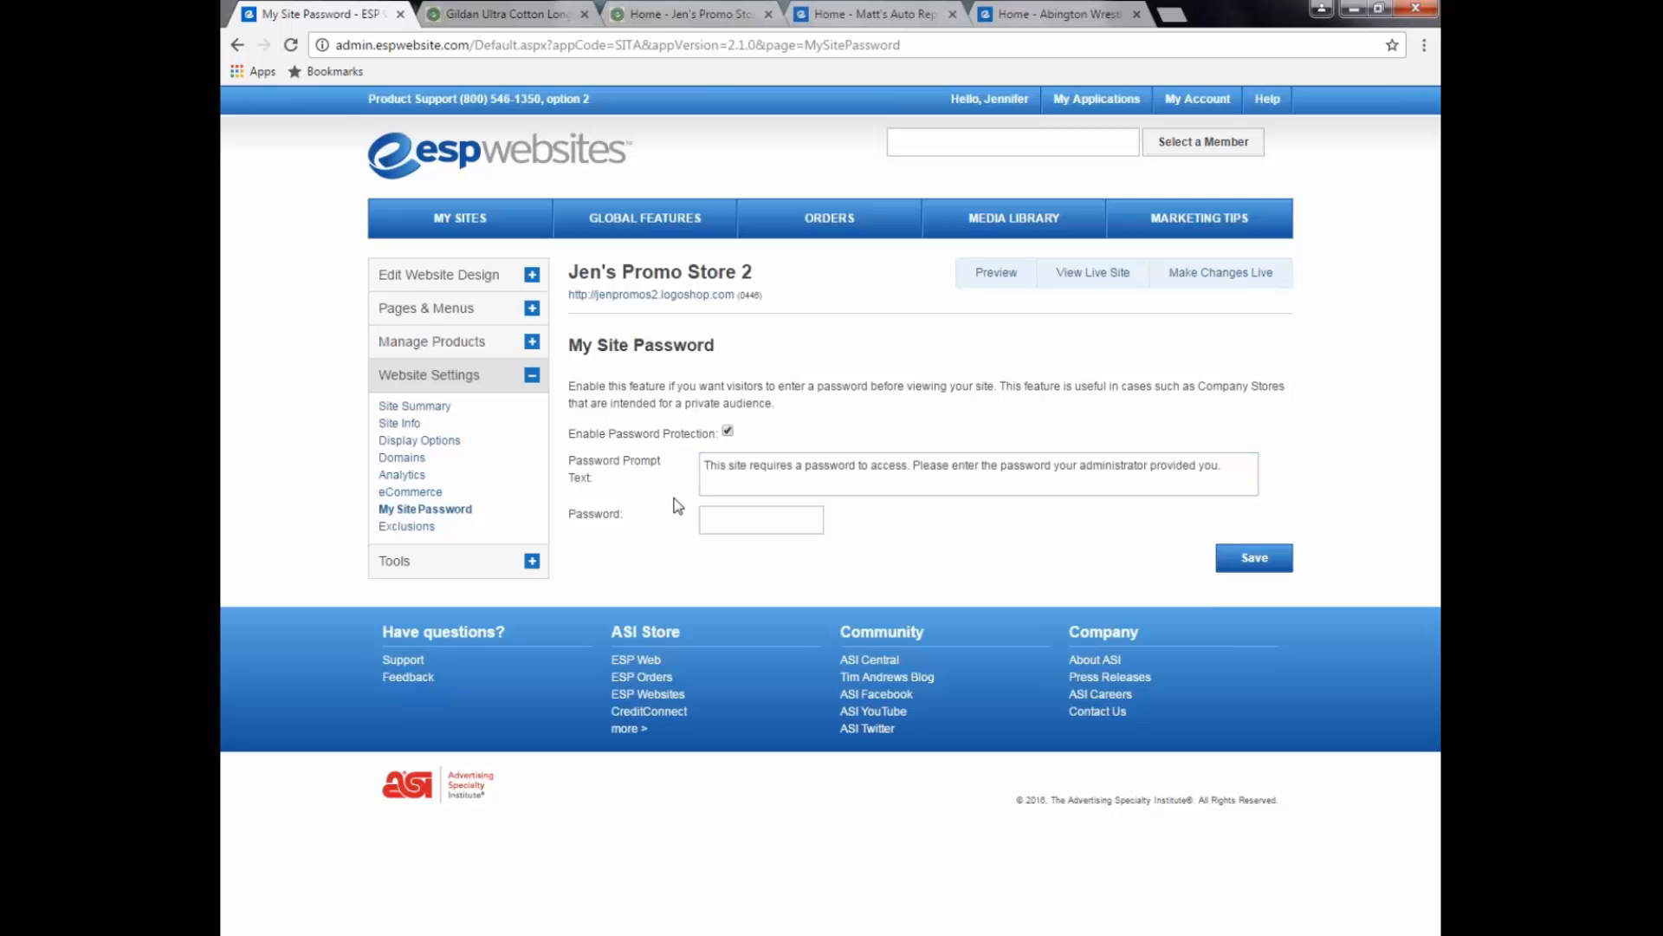
left_click(740, 522)
type("••••")
left_click(1273, 561)
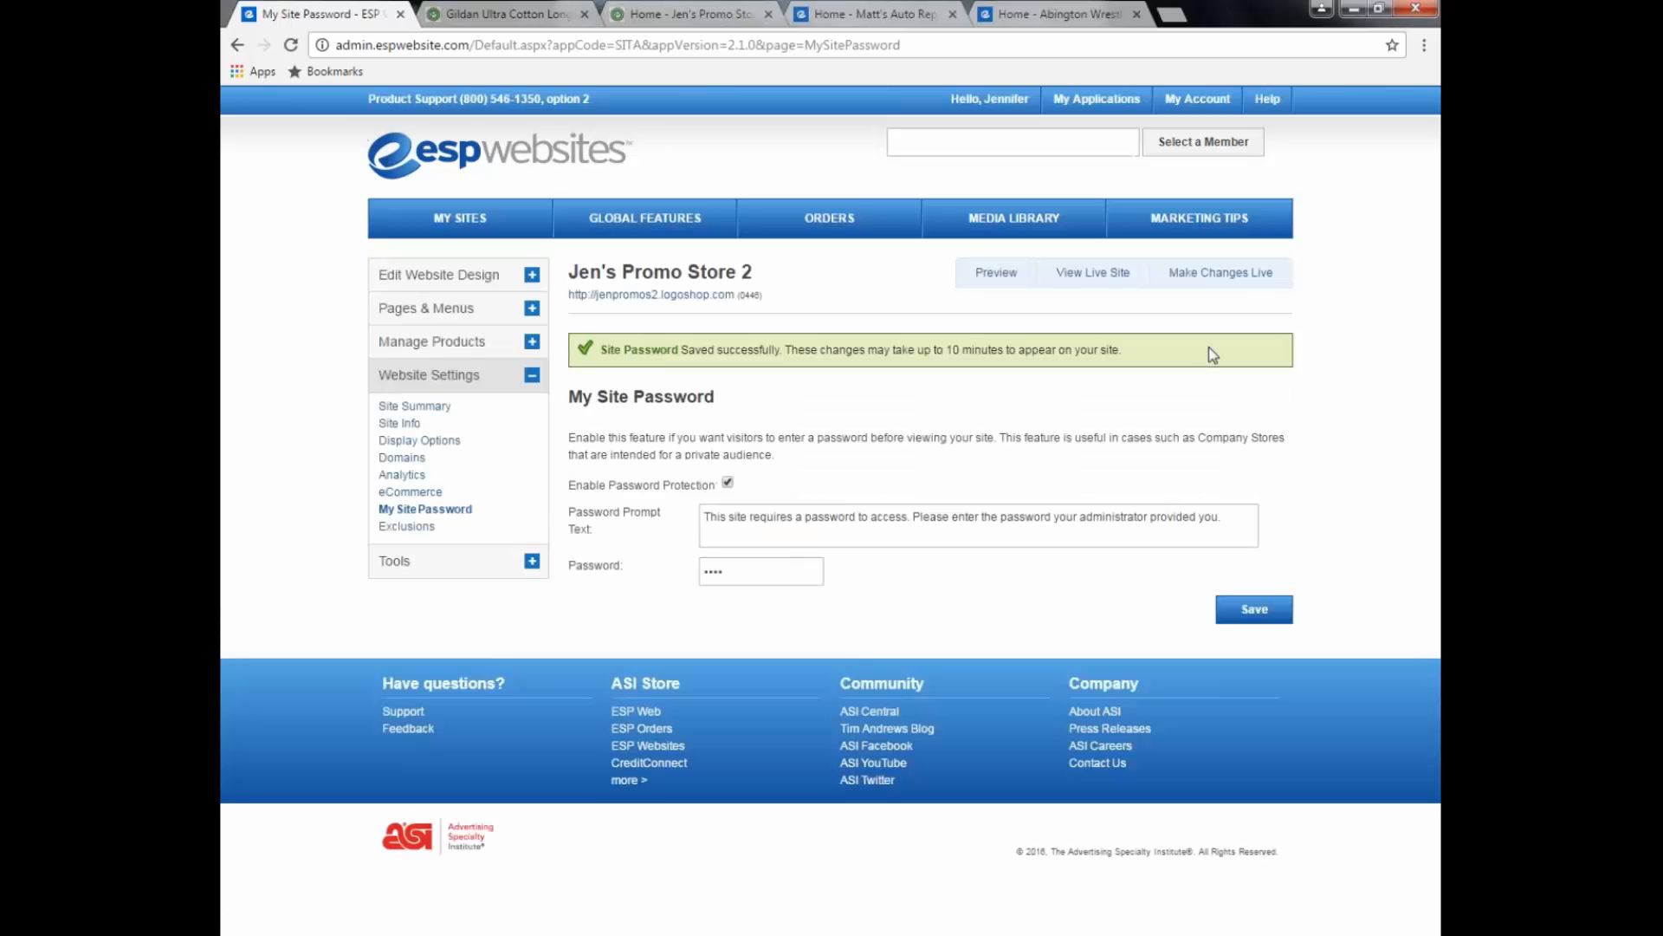
Step: Publish the password change to the live site
left_click(1194, 274)
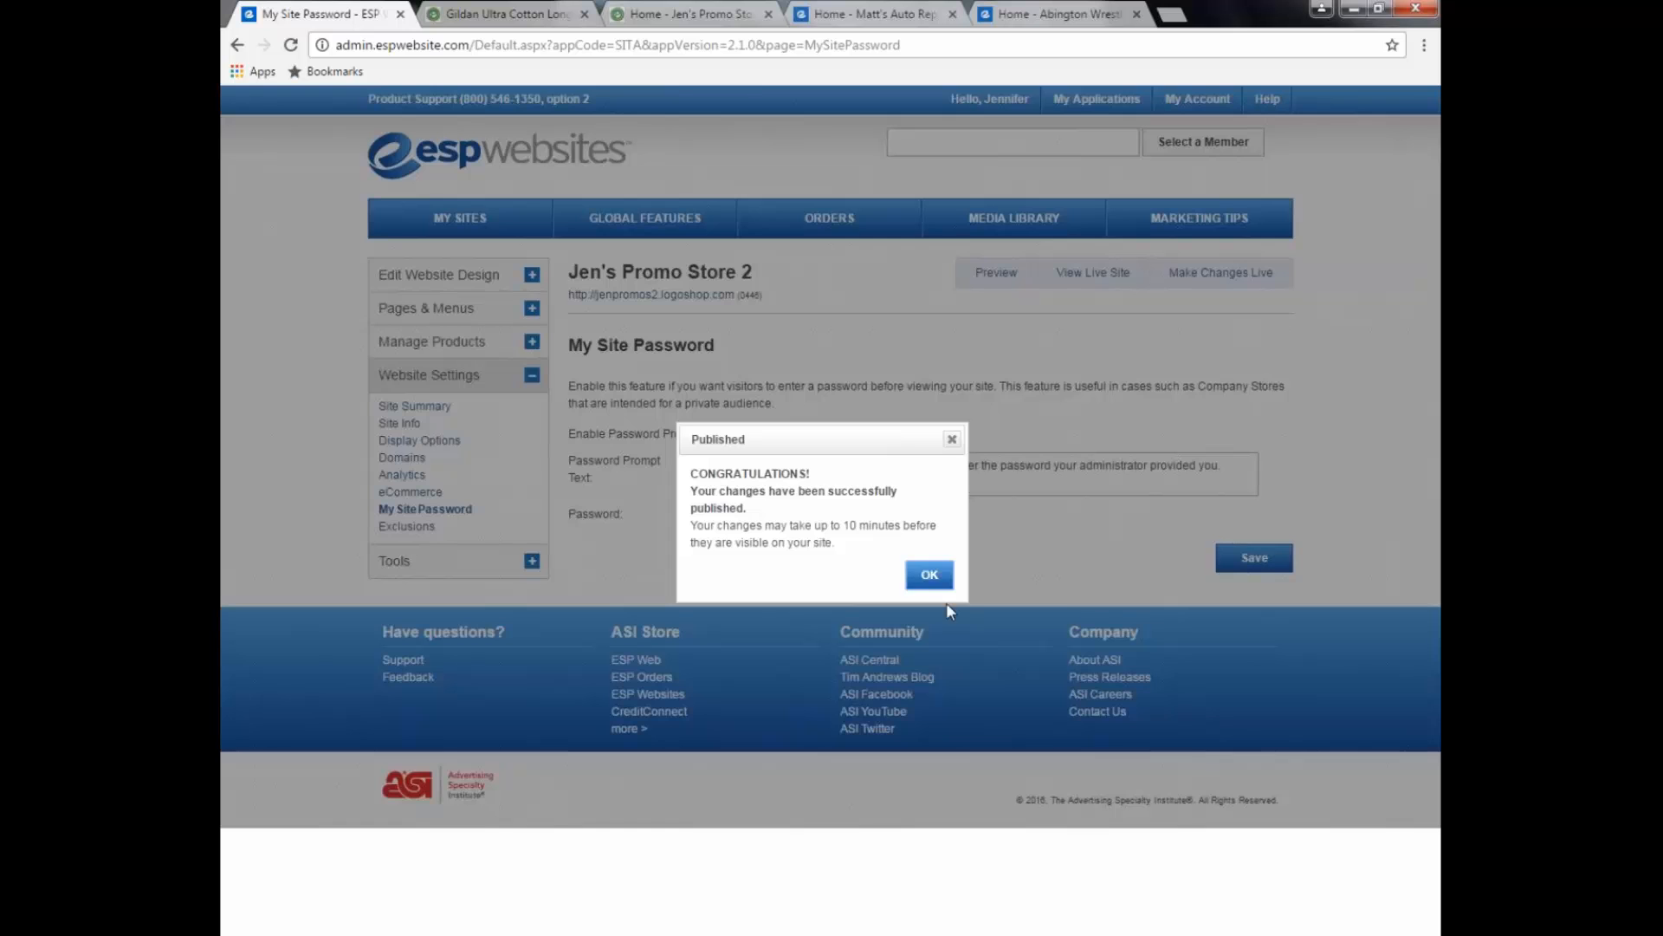
left_click(936, 578)
left_click(585, 14)
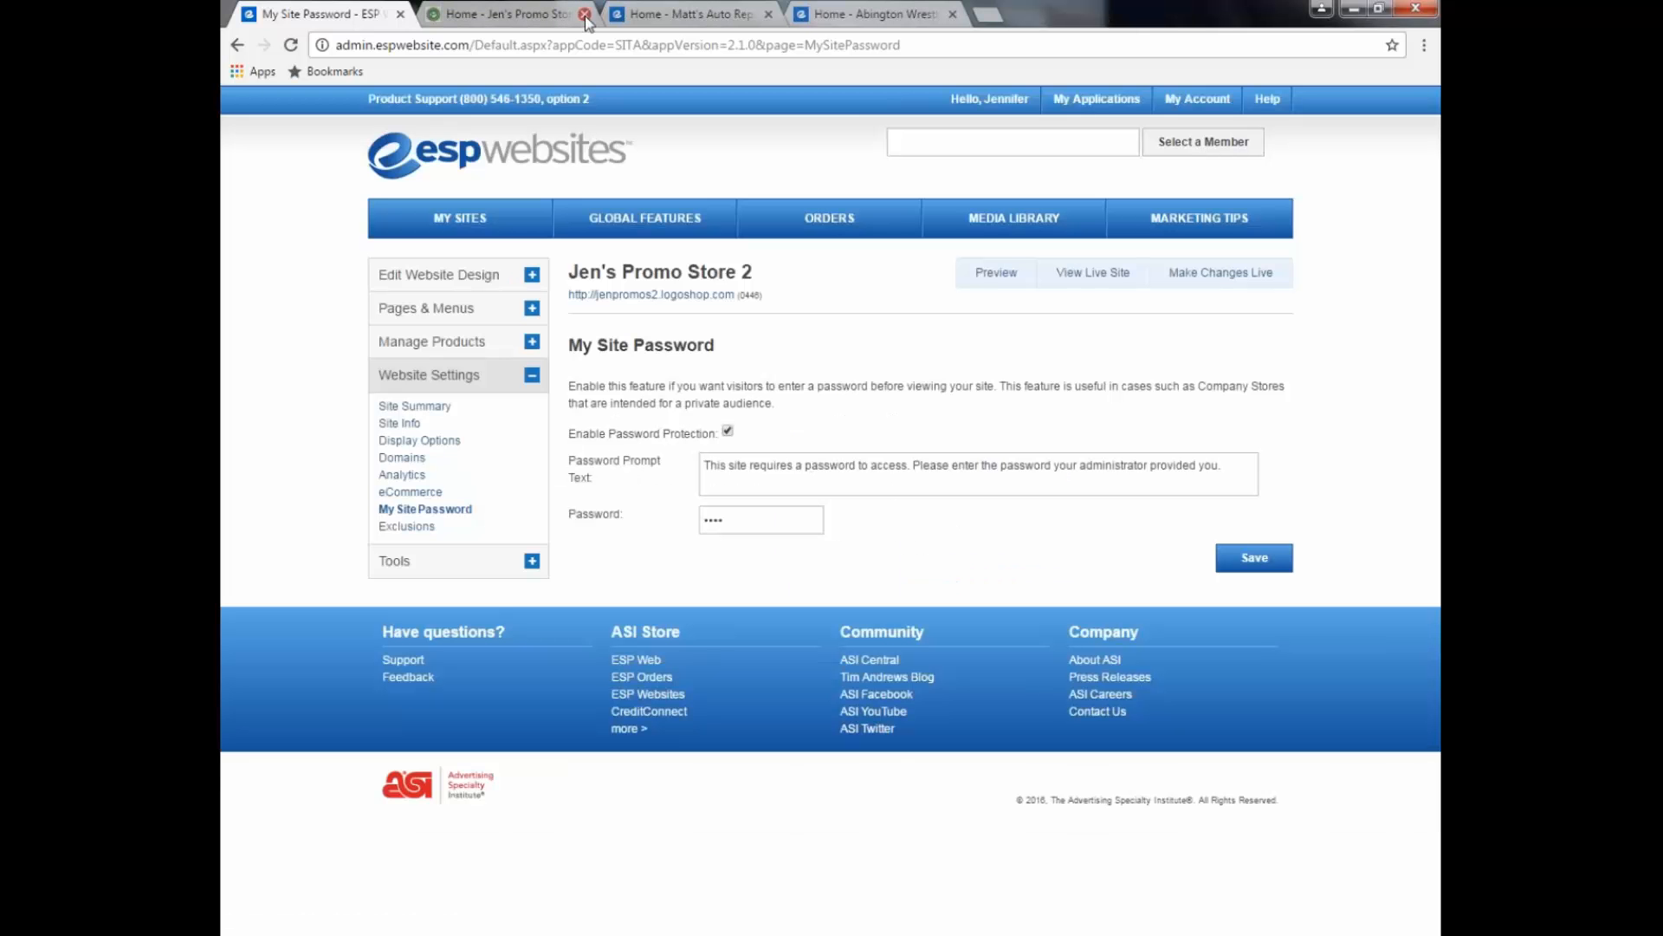
Step: Open the live store and compare its login prompt with the admin prompt text
left_click(656, 295)
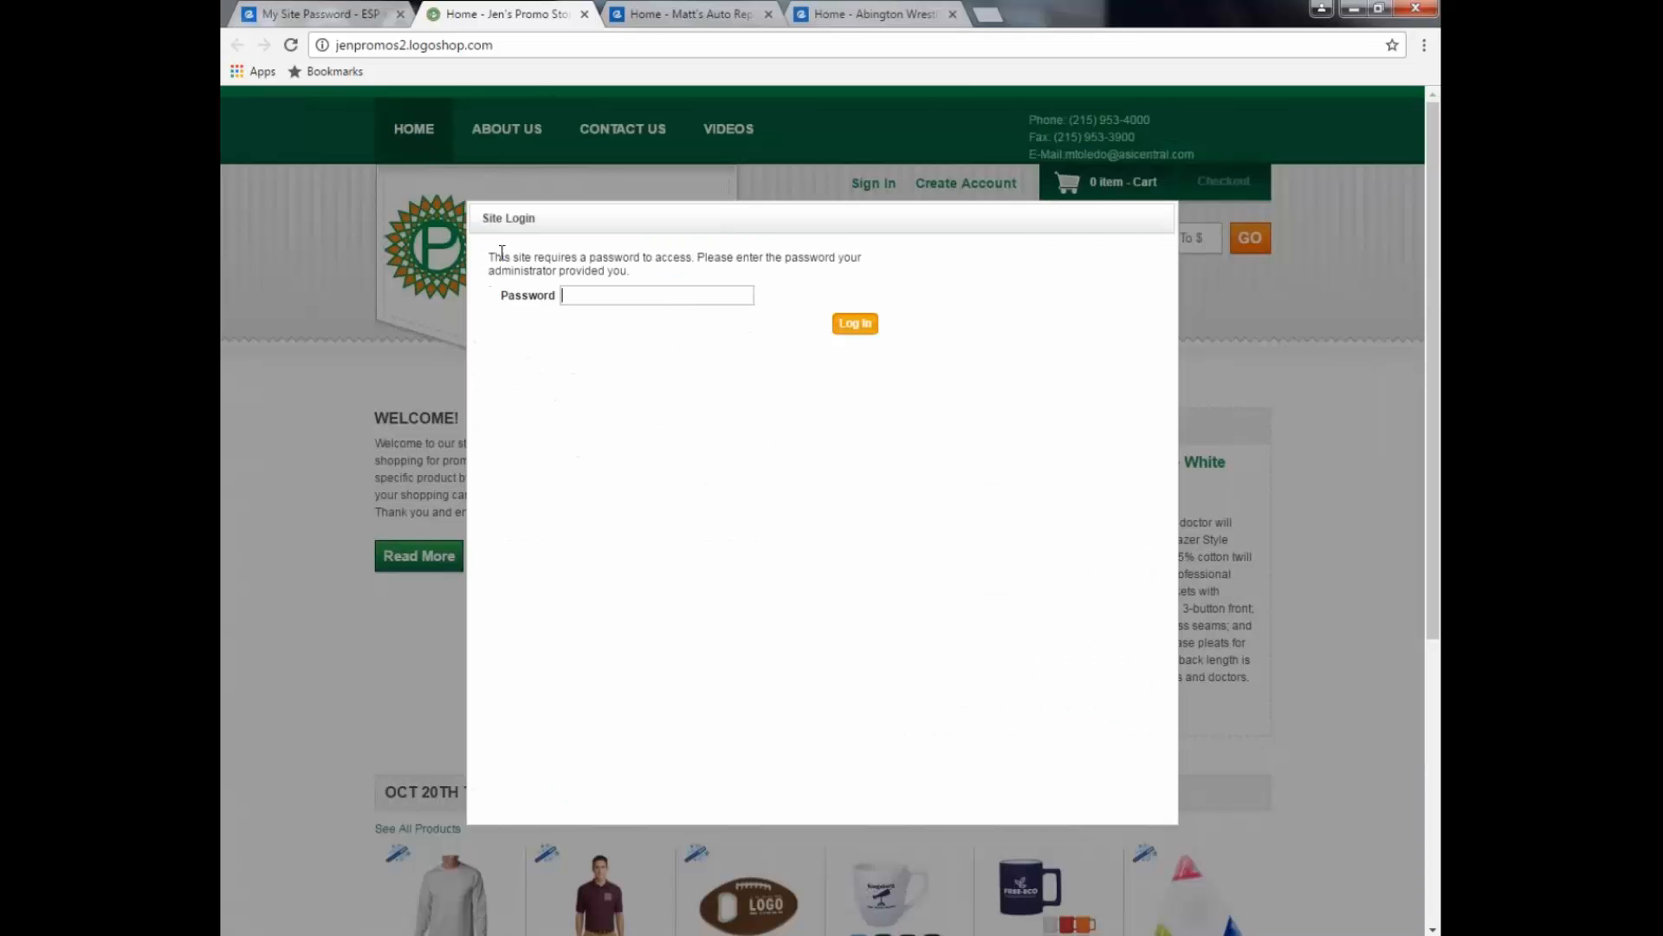
left_click_drag(489, 257, 673, 279)
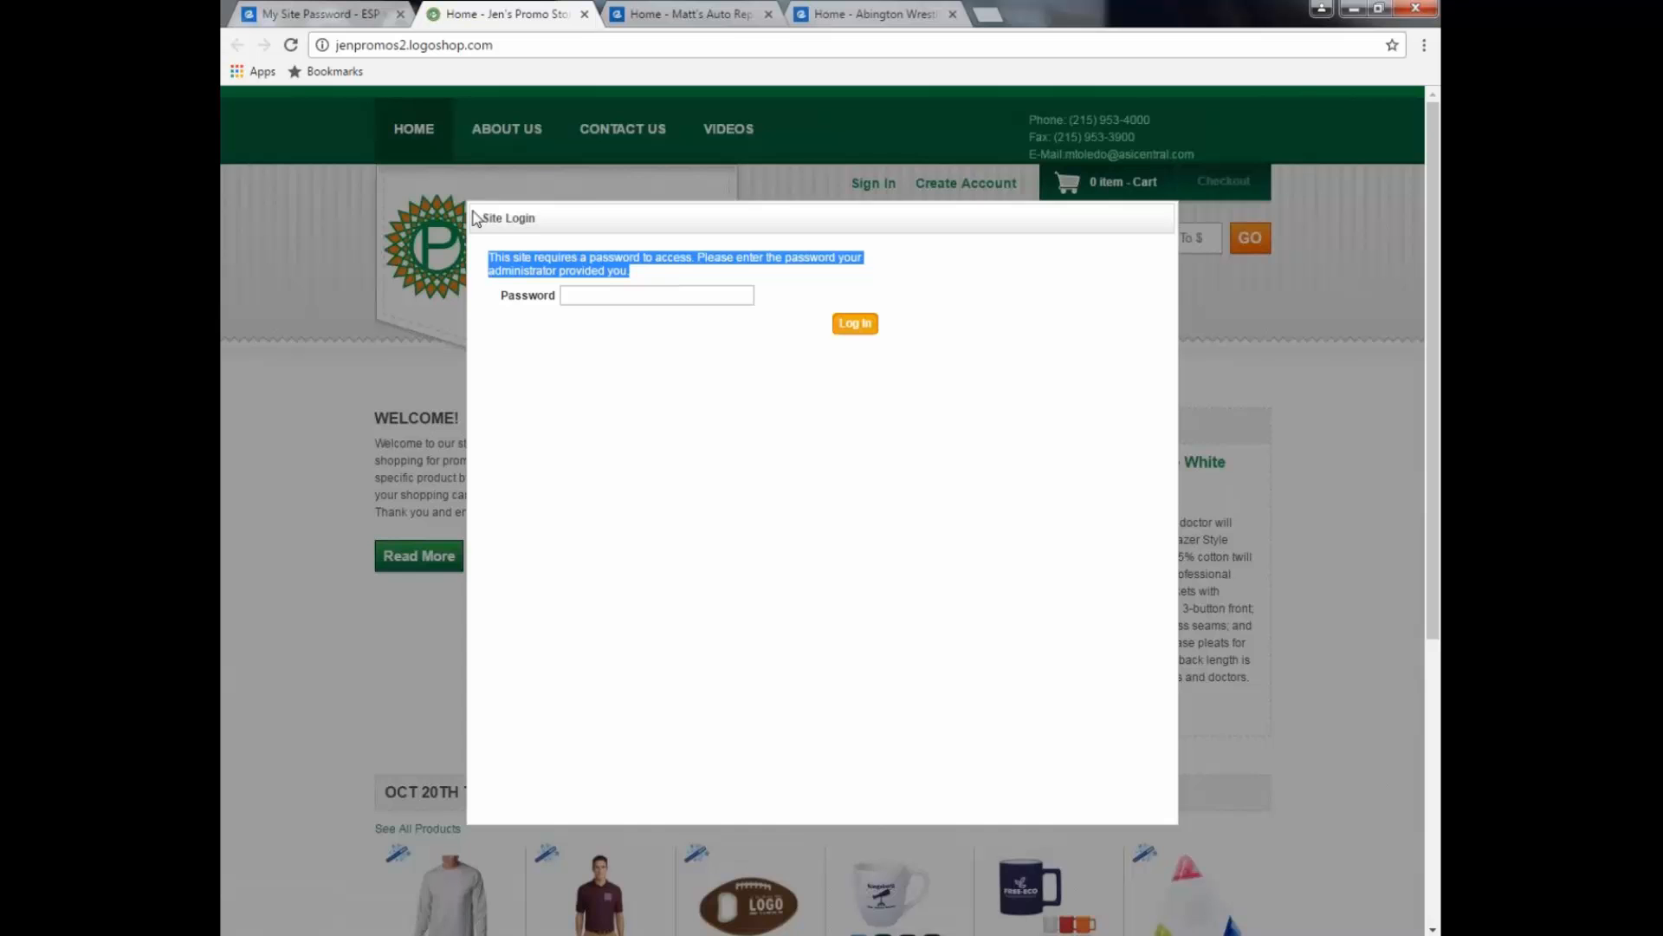
left_click(312, 17)
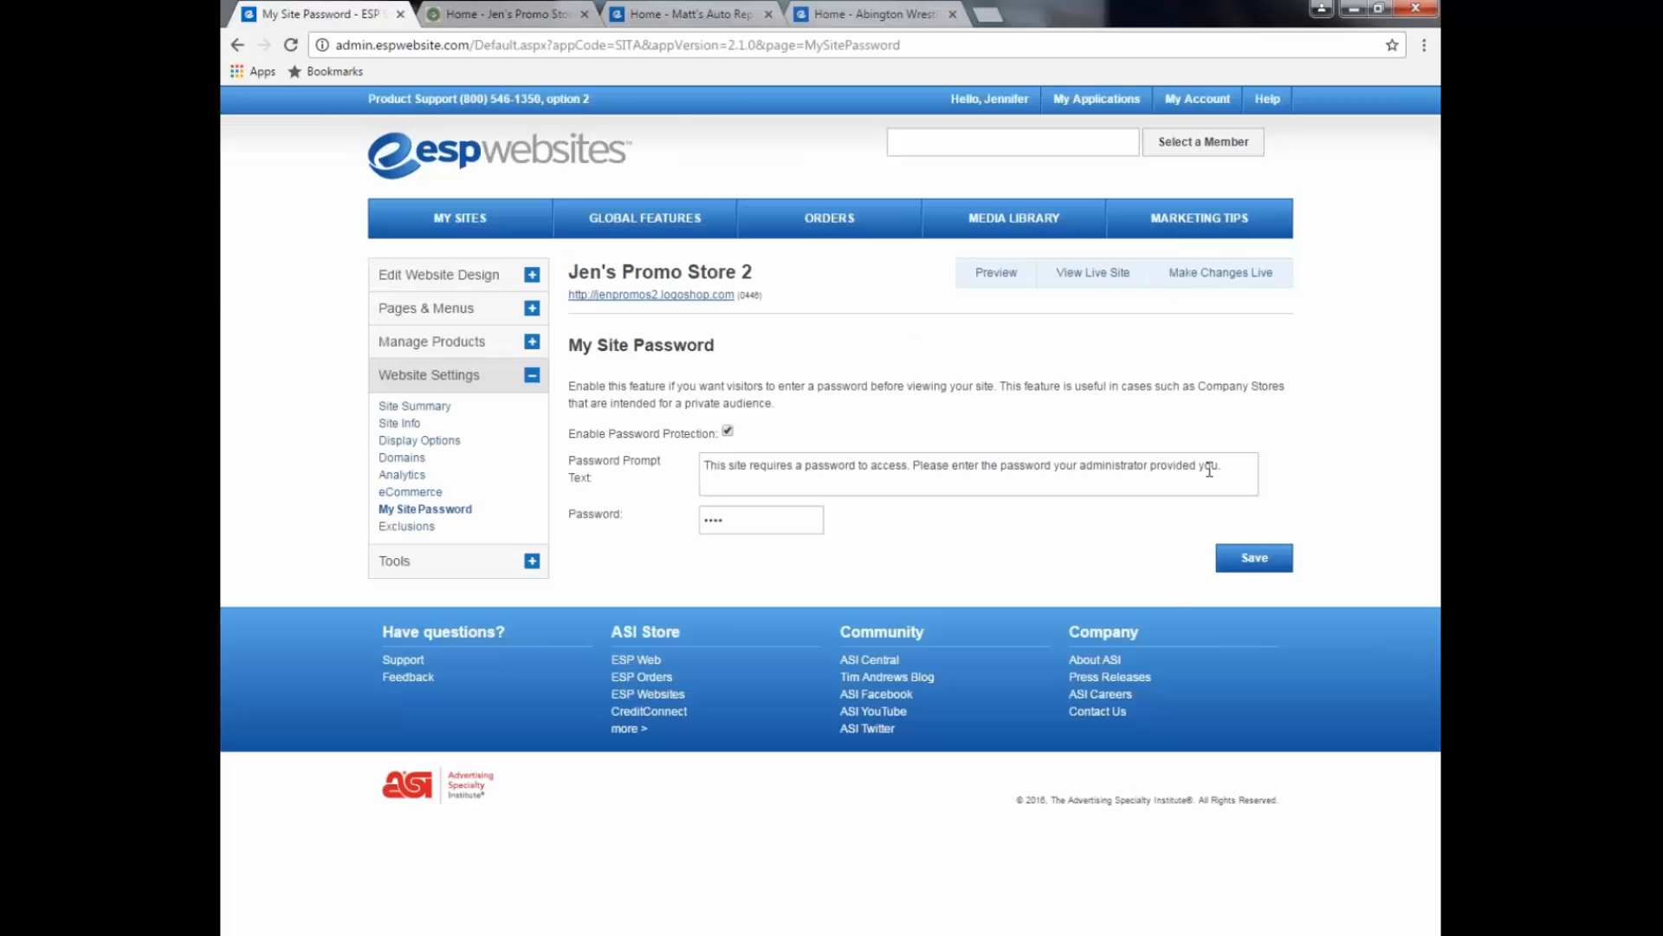
left_click_drag(1221, 468, 607, 472)
left_click(509, 17)
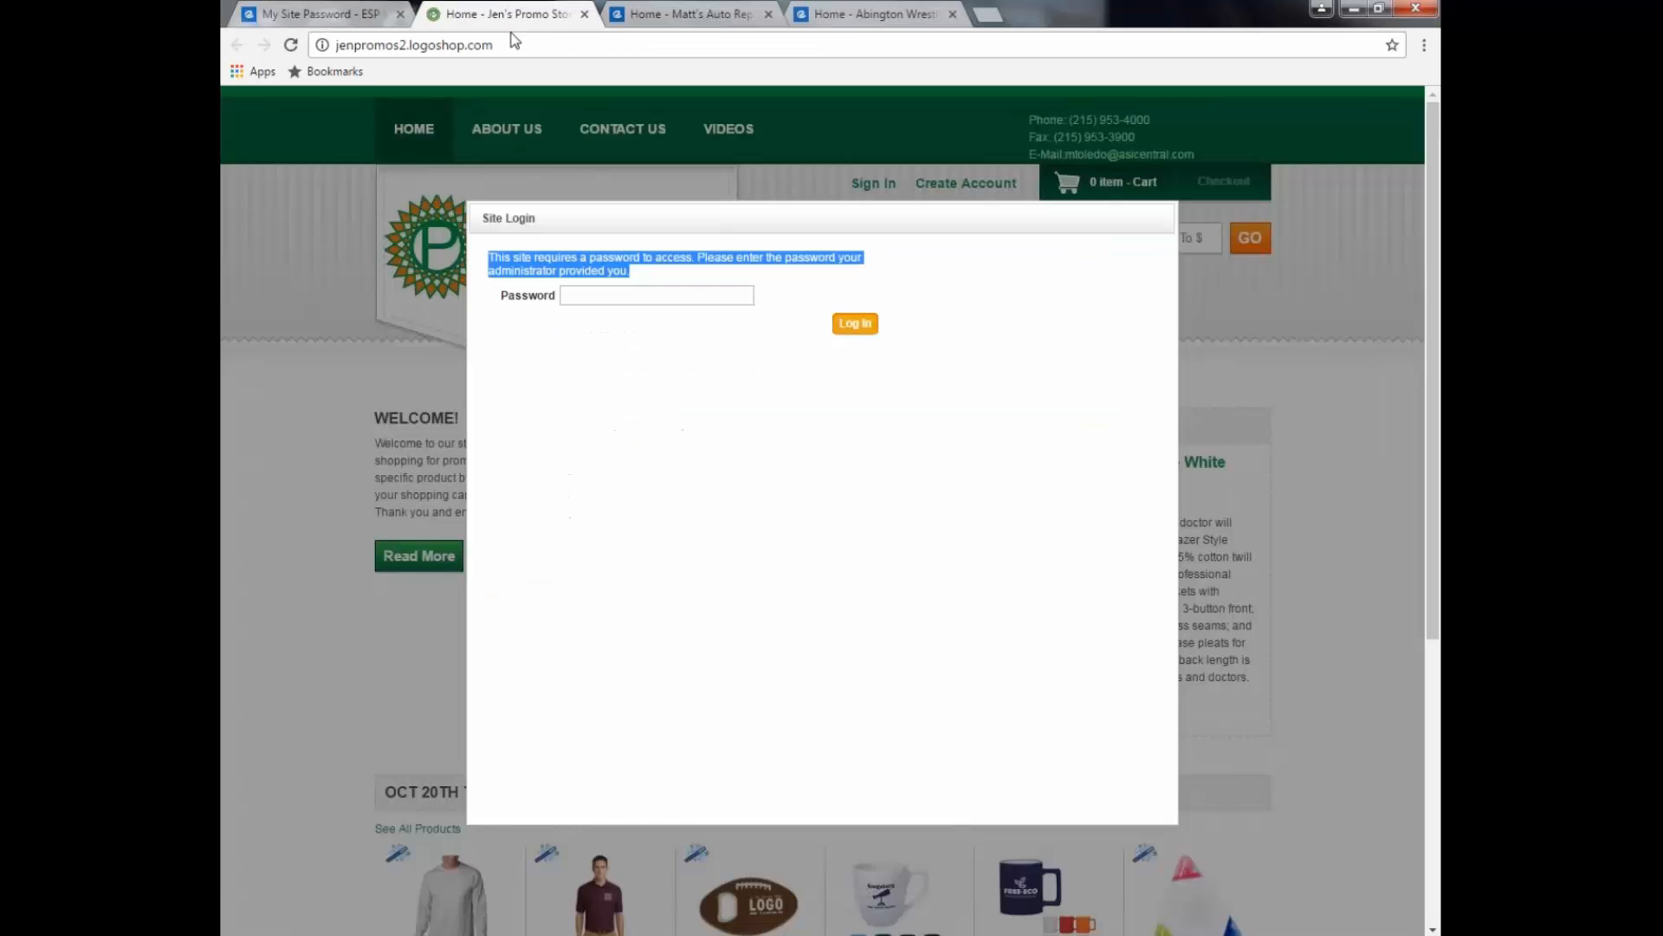
Step: Log in to the storefront with the site password, then return to the admin password page
left_click(700, 313)
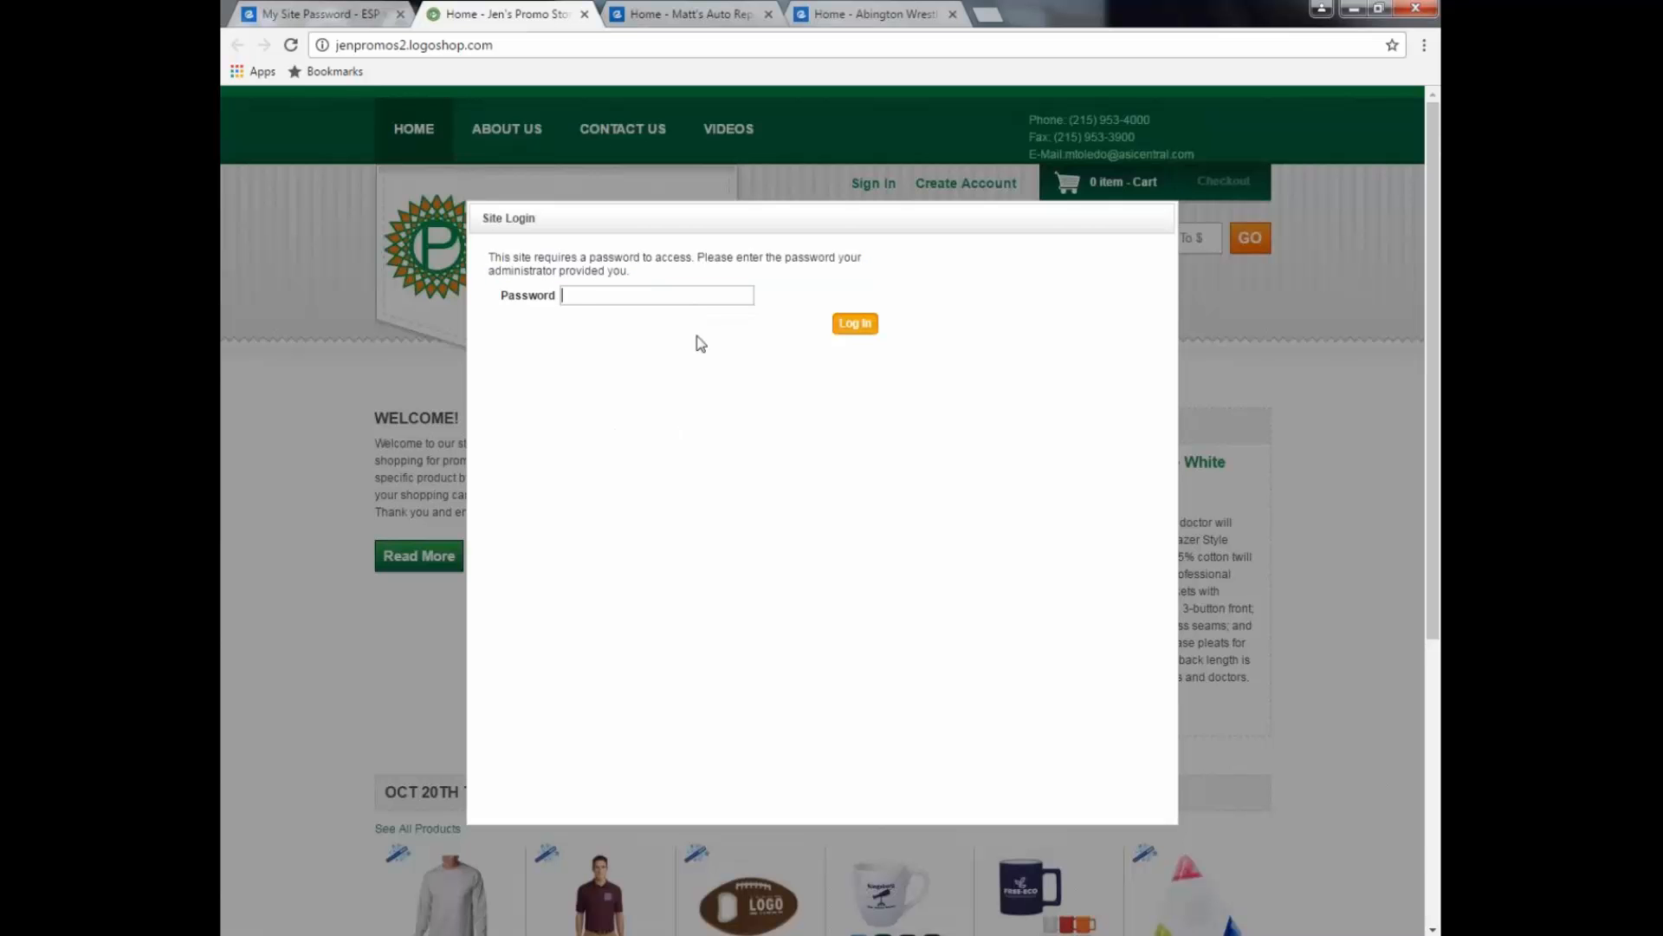
type("••••")
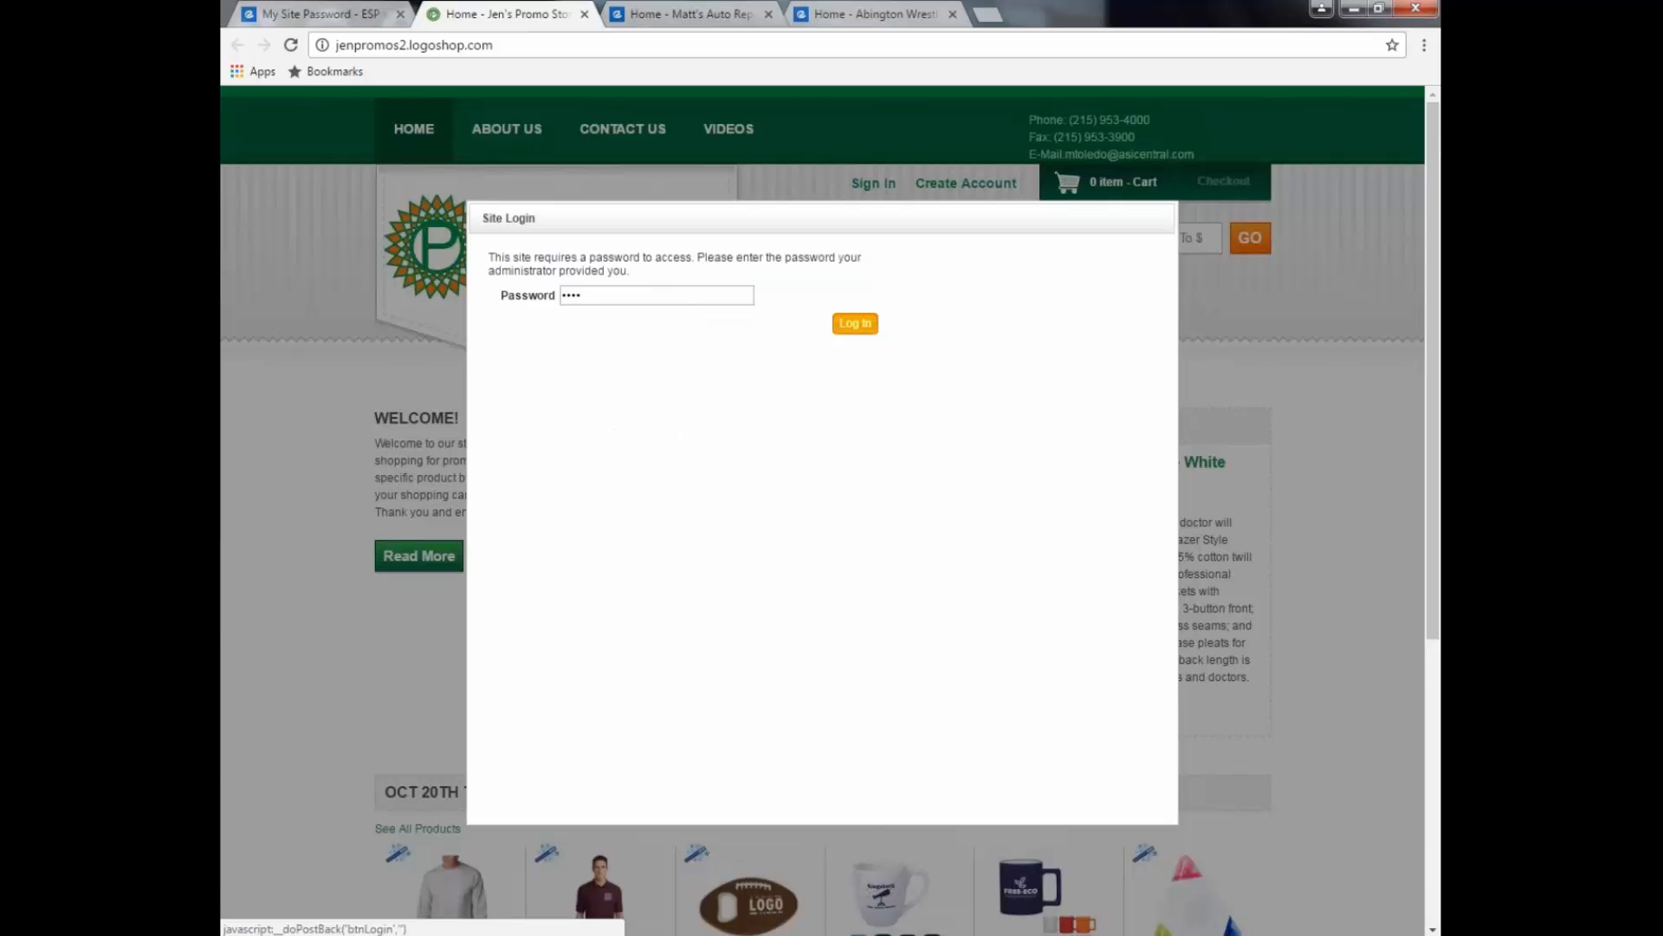
left_click(855, 323)
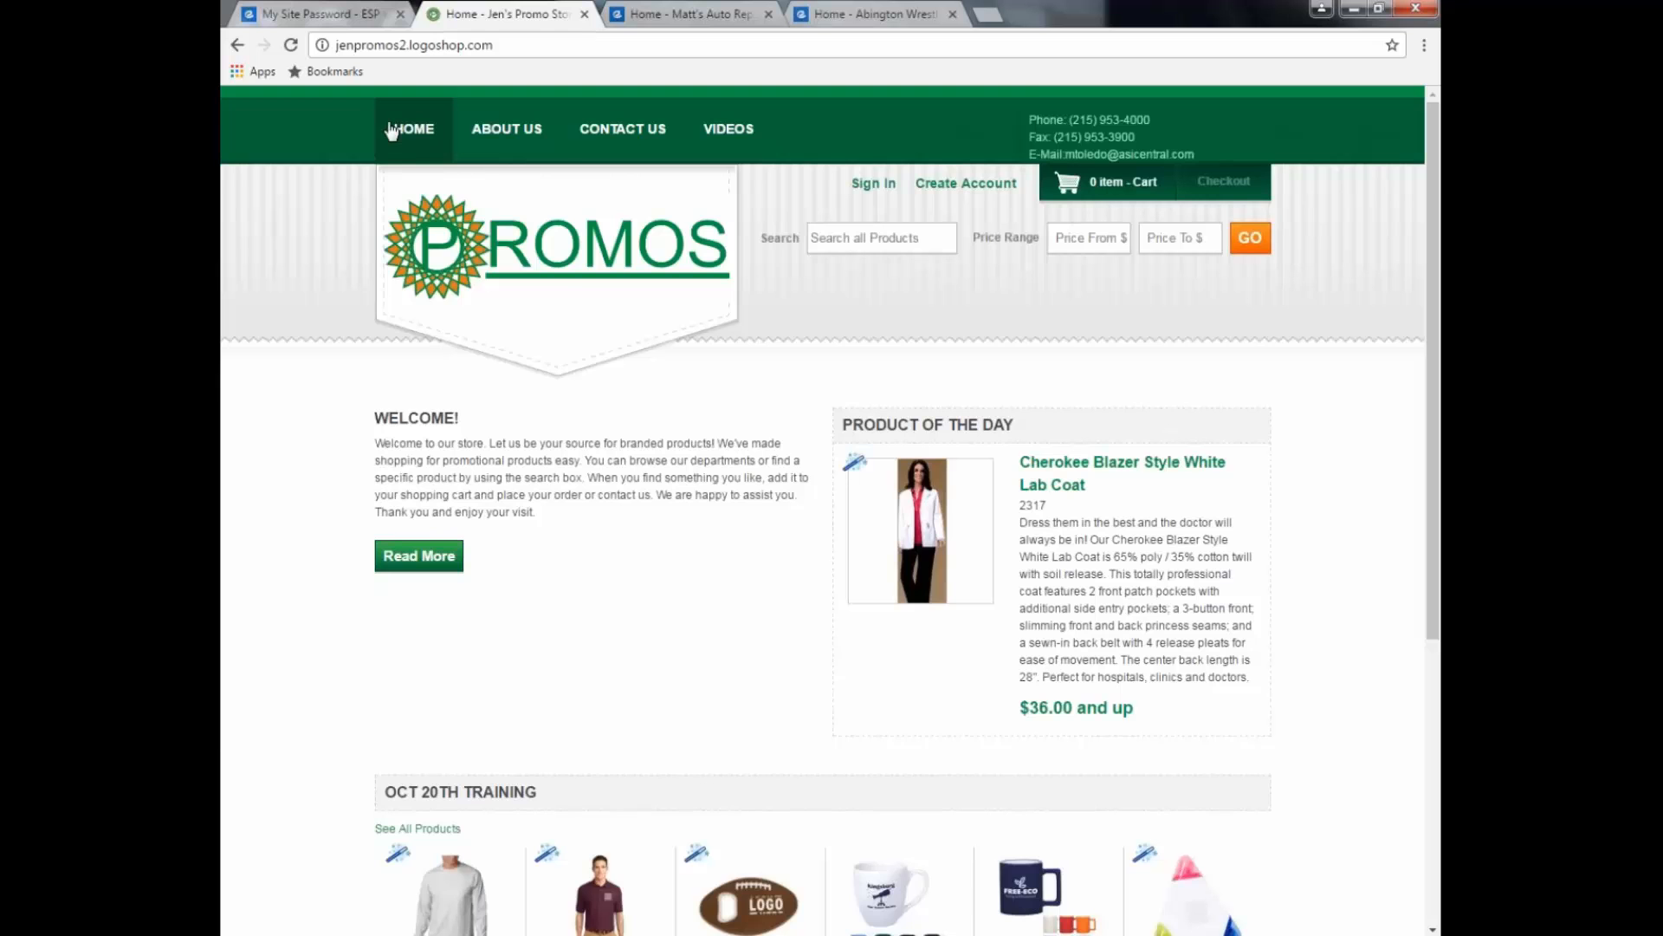
left_click(339, 19)
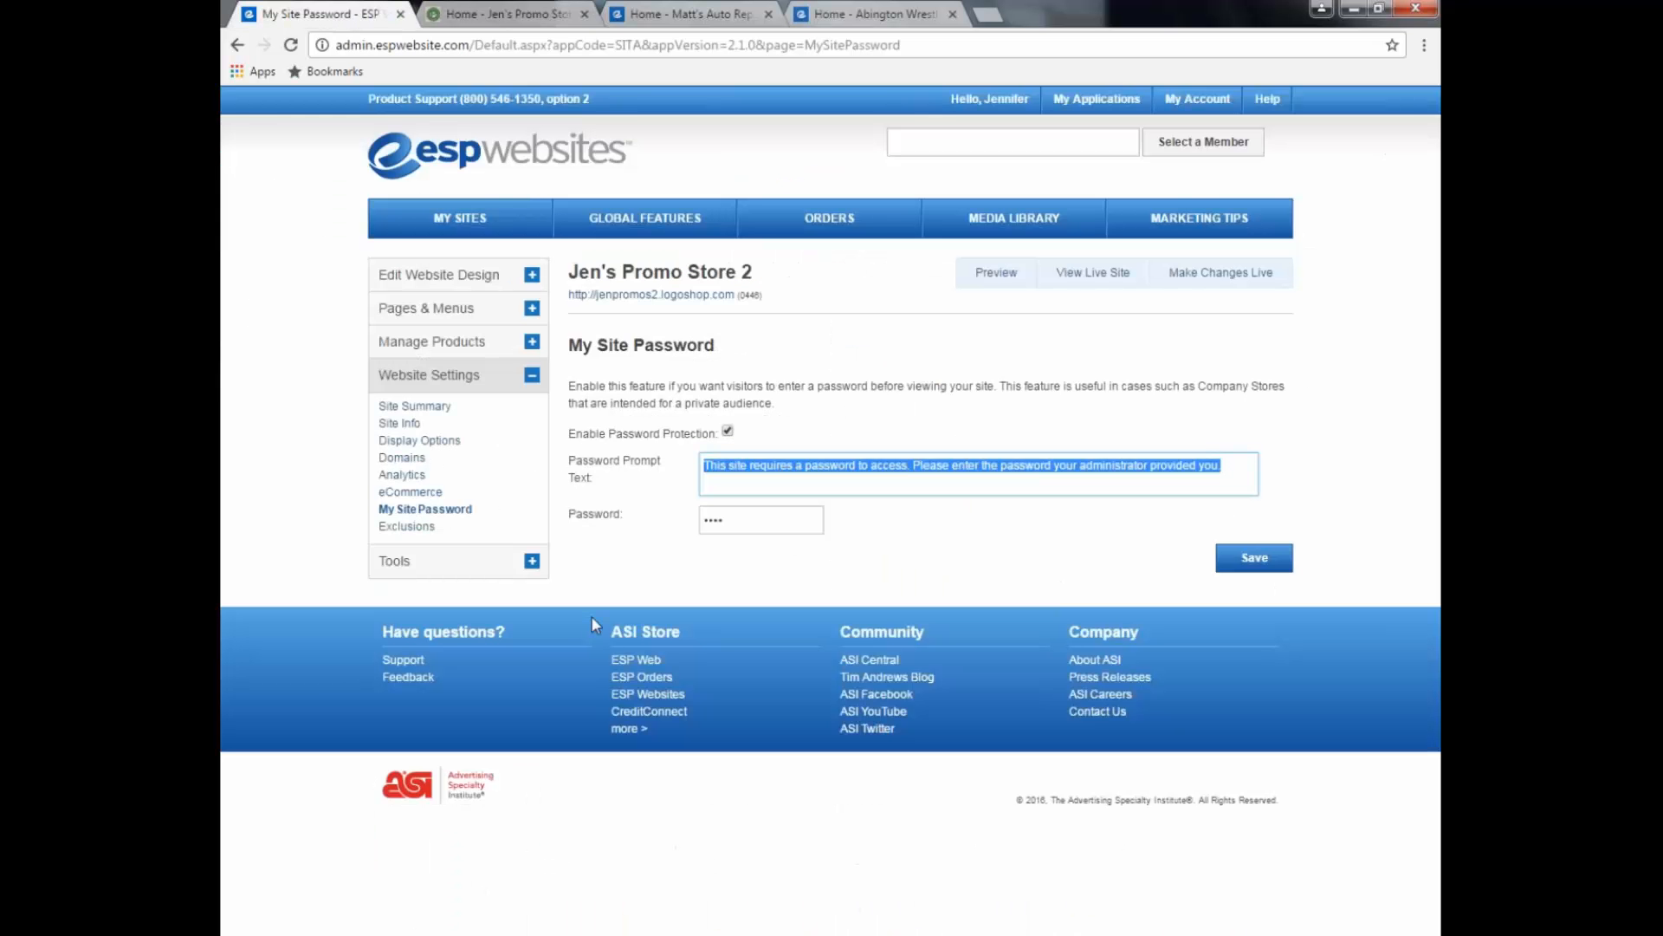
Step: Disable password protection for Jen's Promo Store 2, save, and publish the change live
left_click(727, 431)
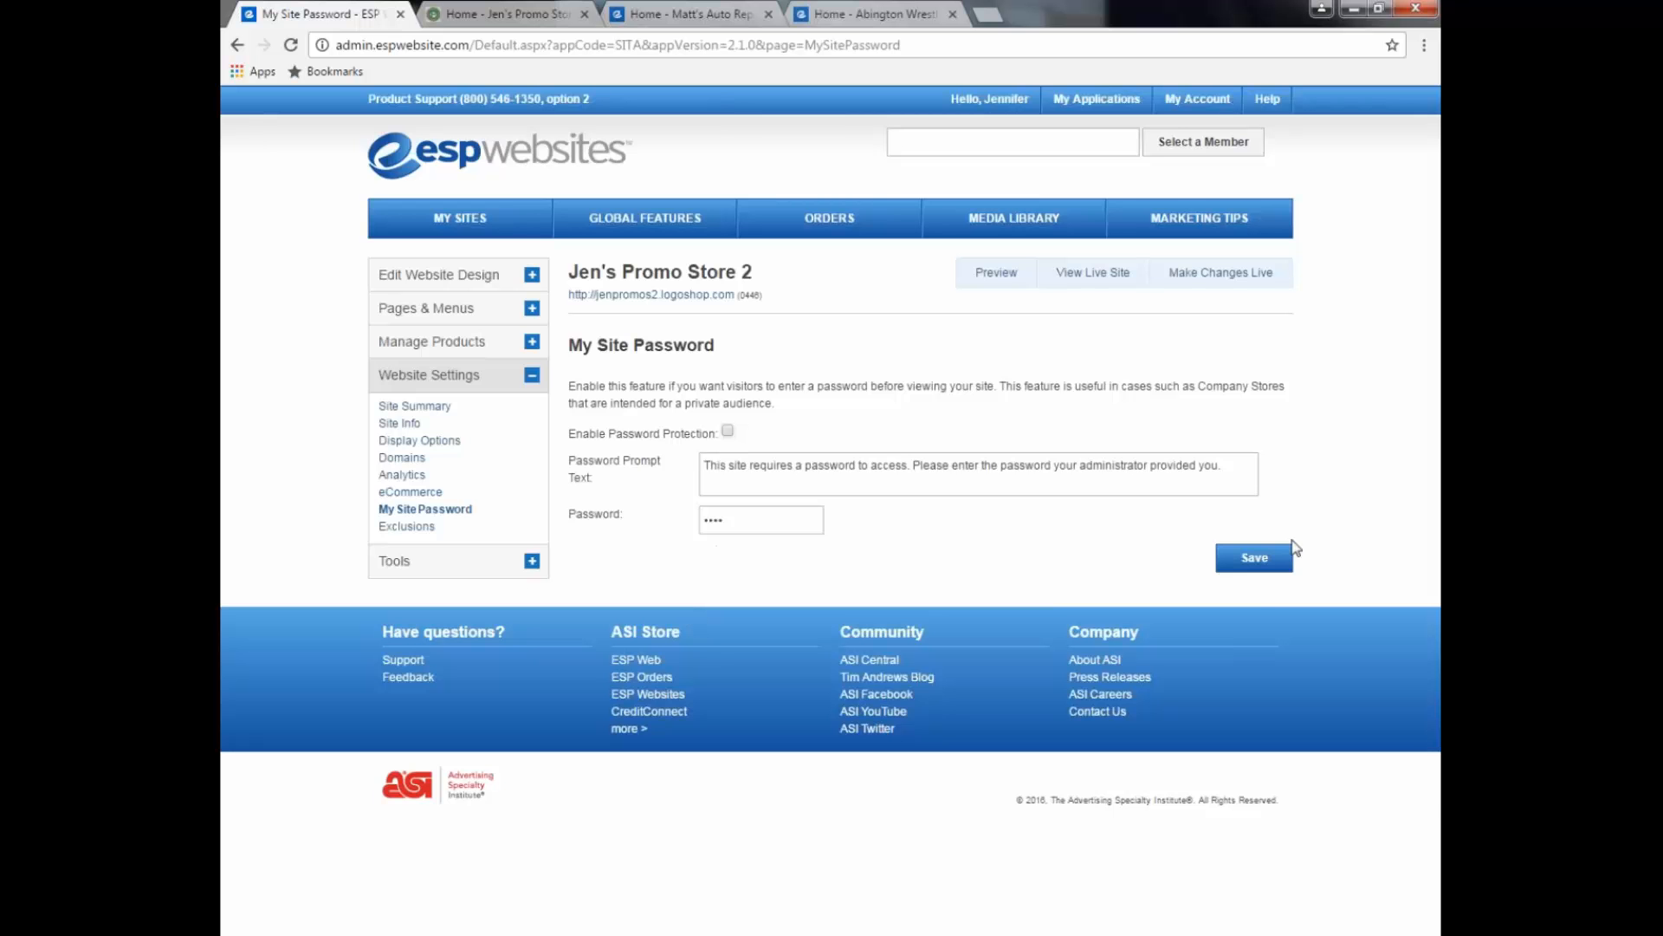
left_click(1272, 559)
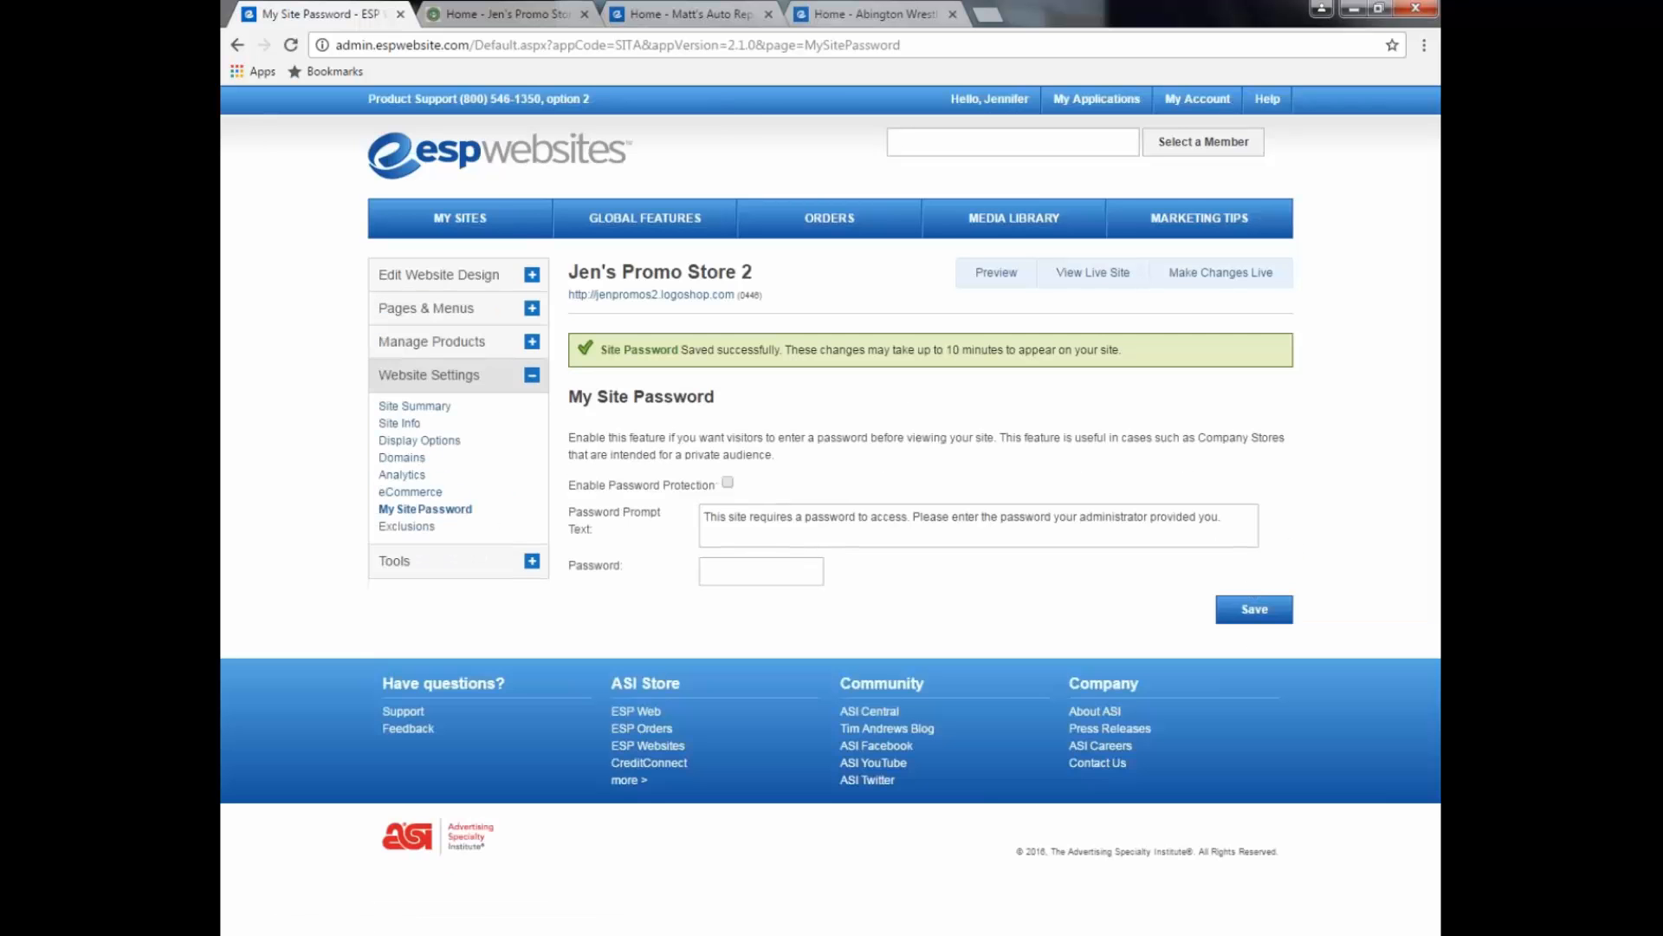
left_click(1215, 277)
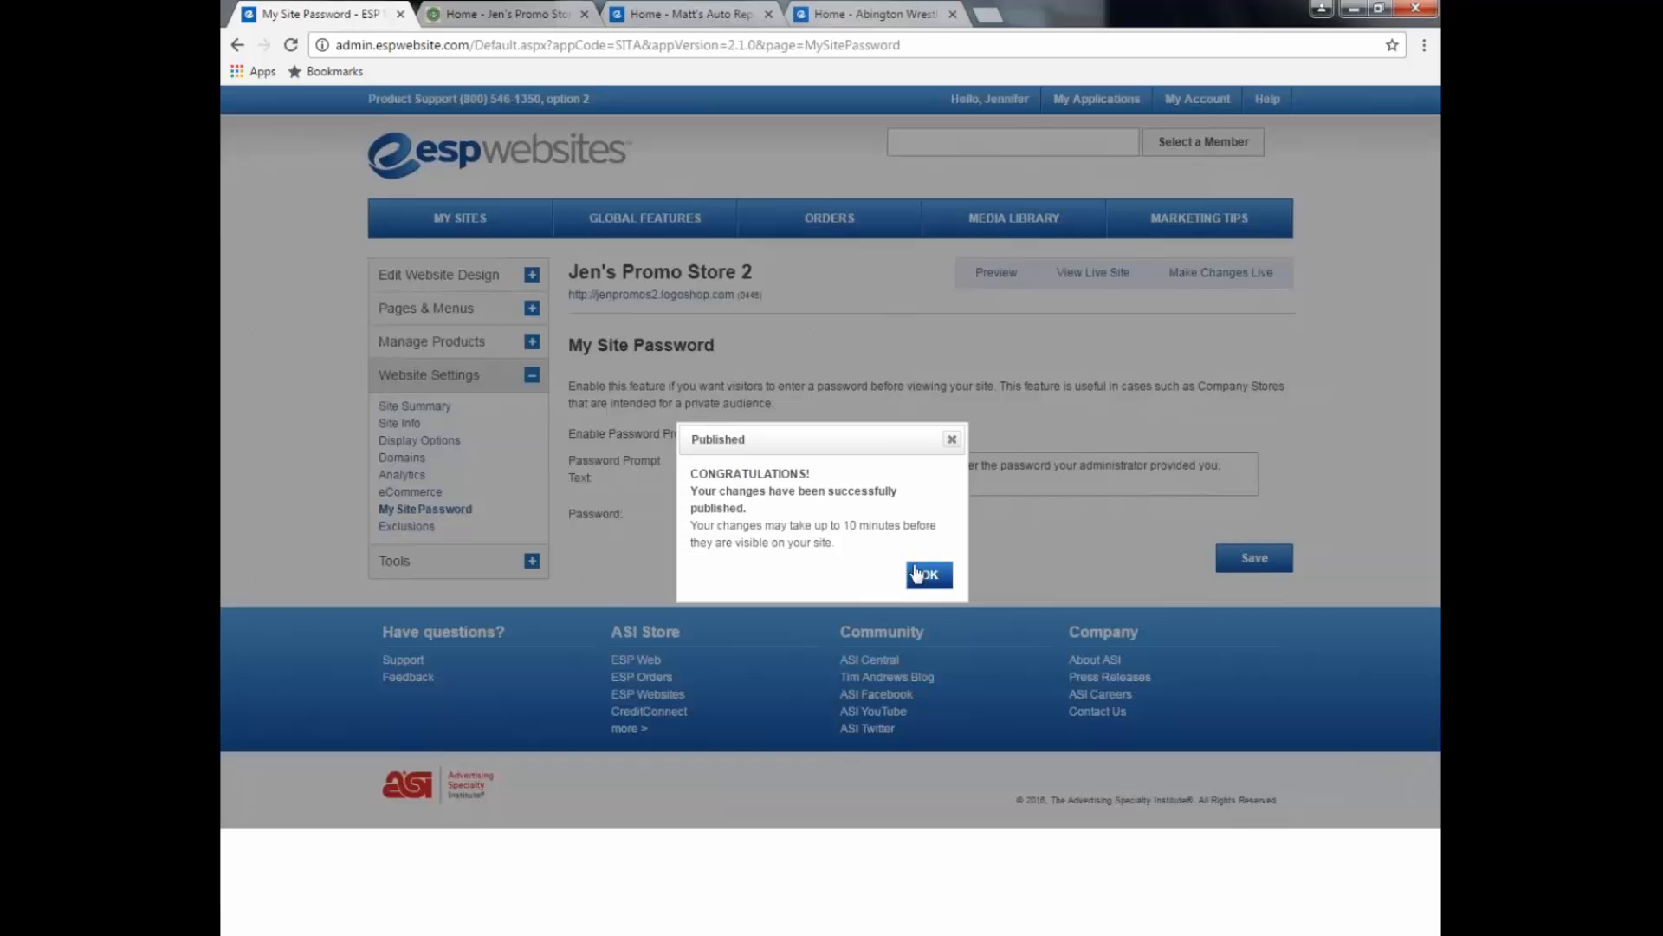
left_click(921, 574)
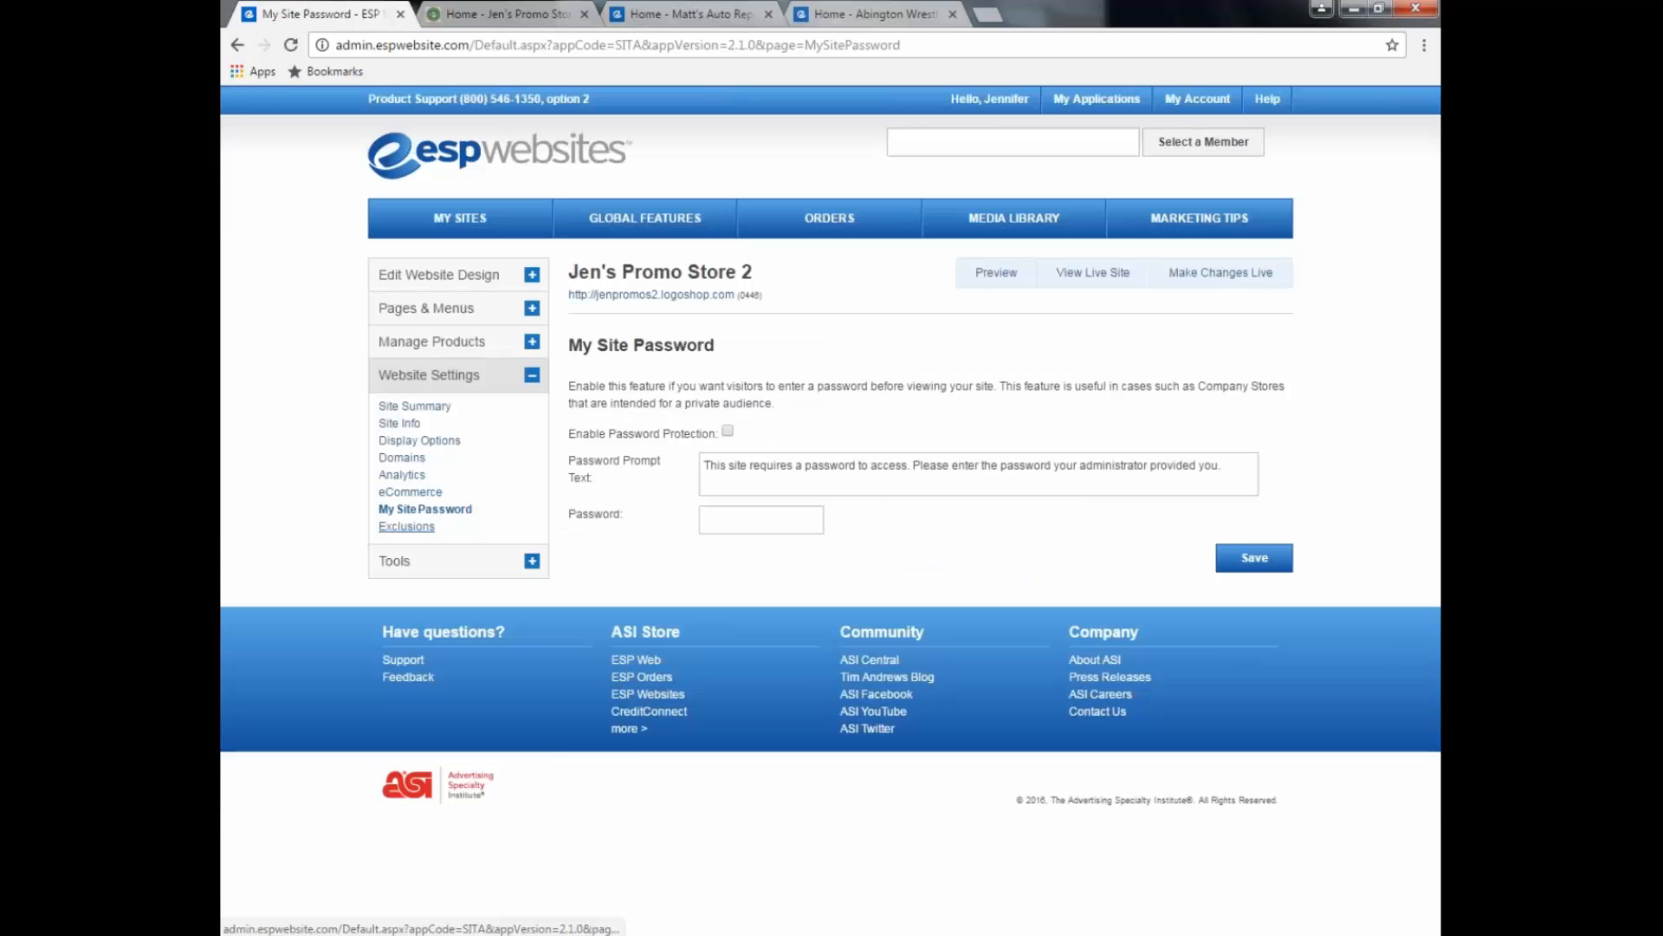
Step: Open the Exclusions page, which has empty suppression lists, and publish the site again
left_click(399, 528)
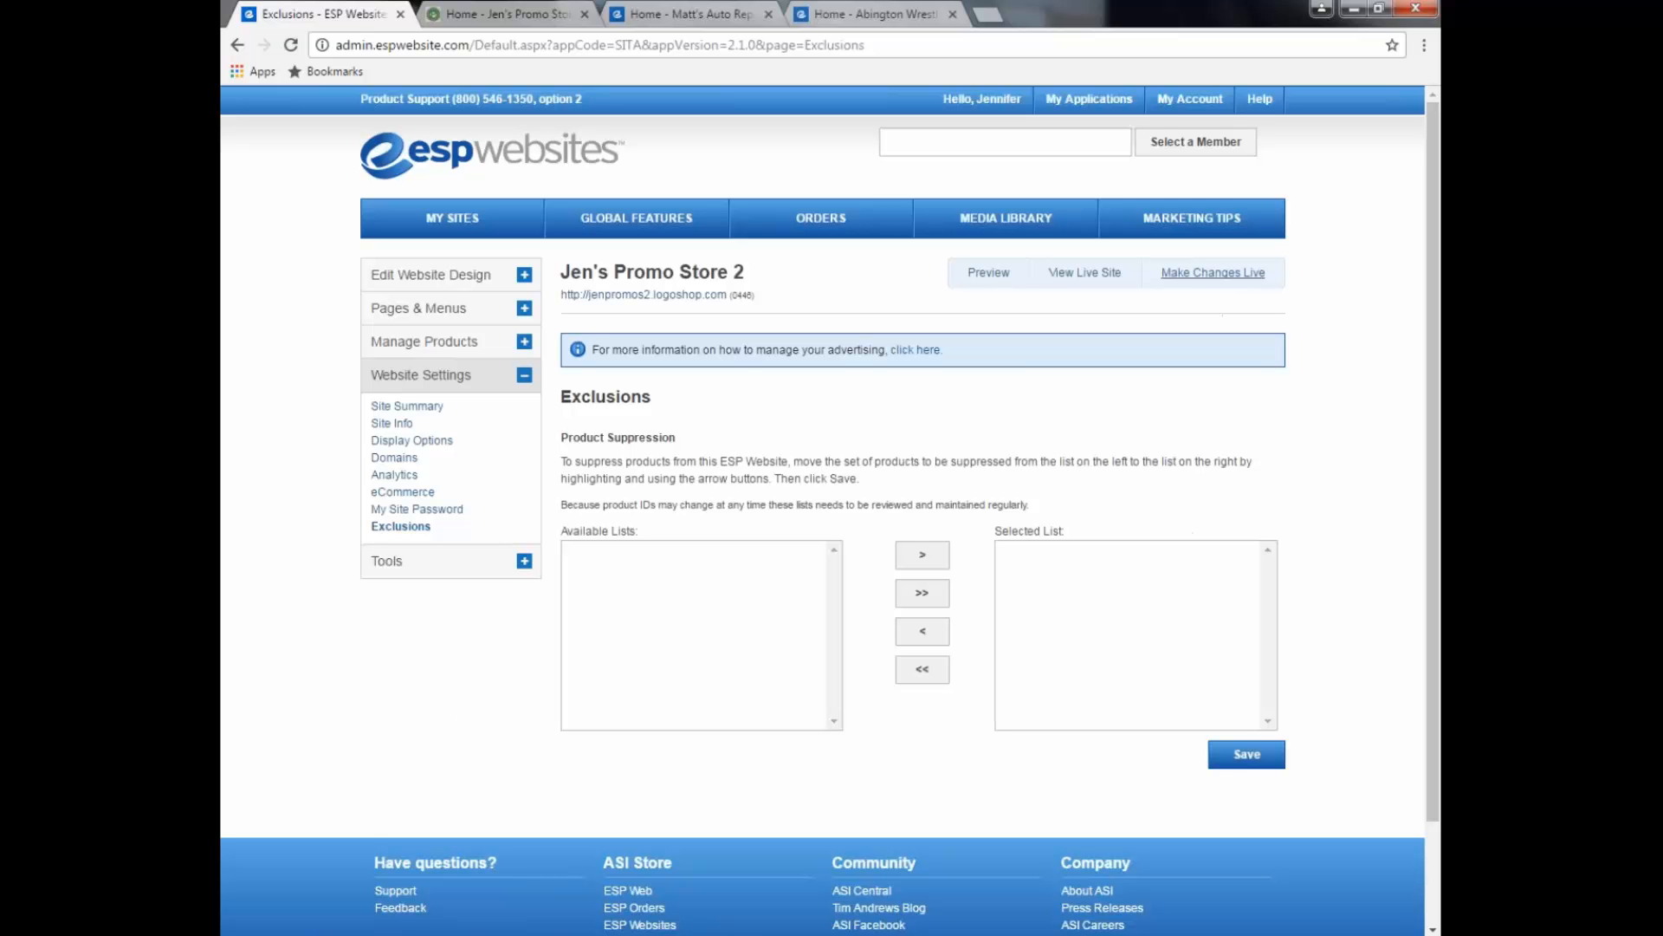
left_click(1234, 279)
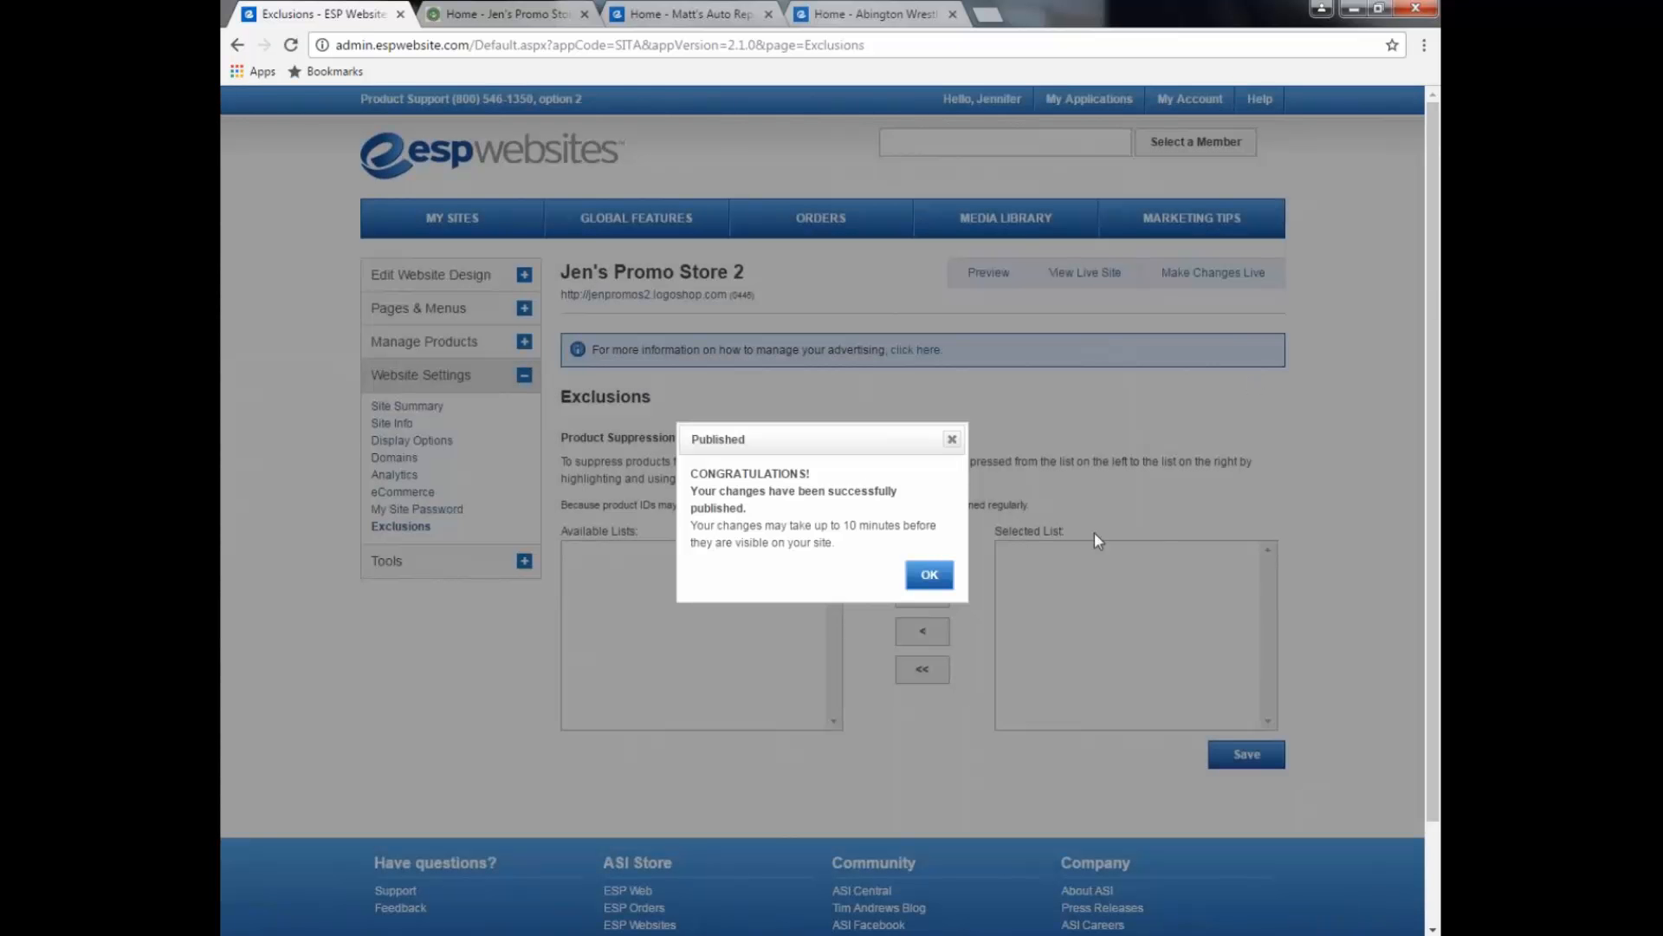
left_click(929, 579)
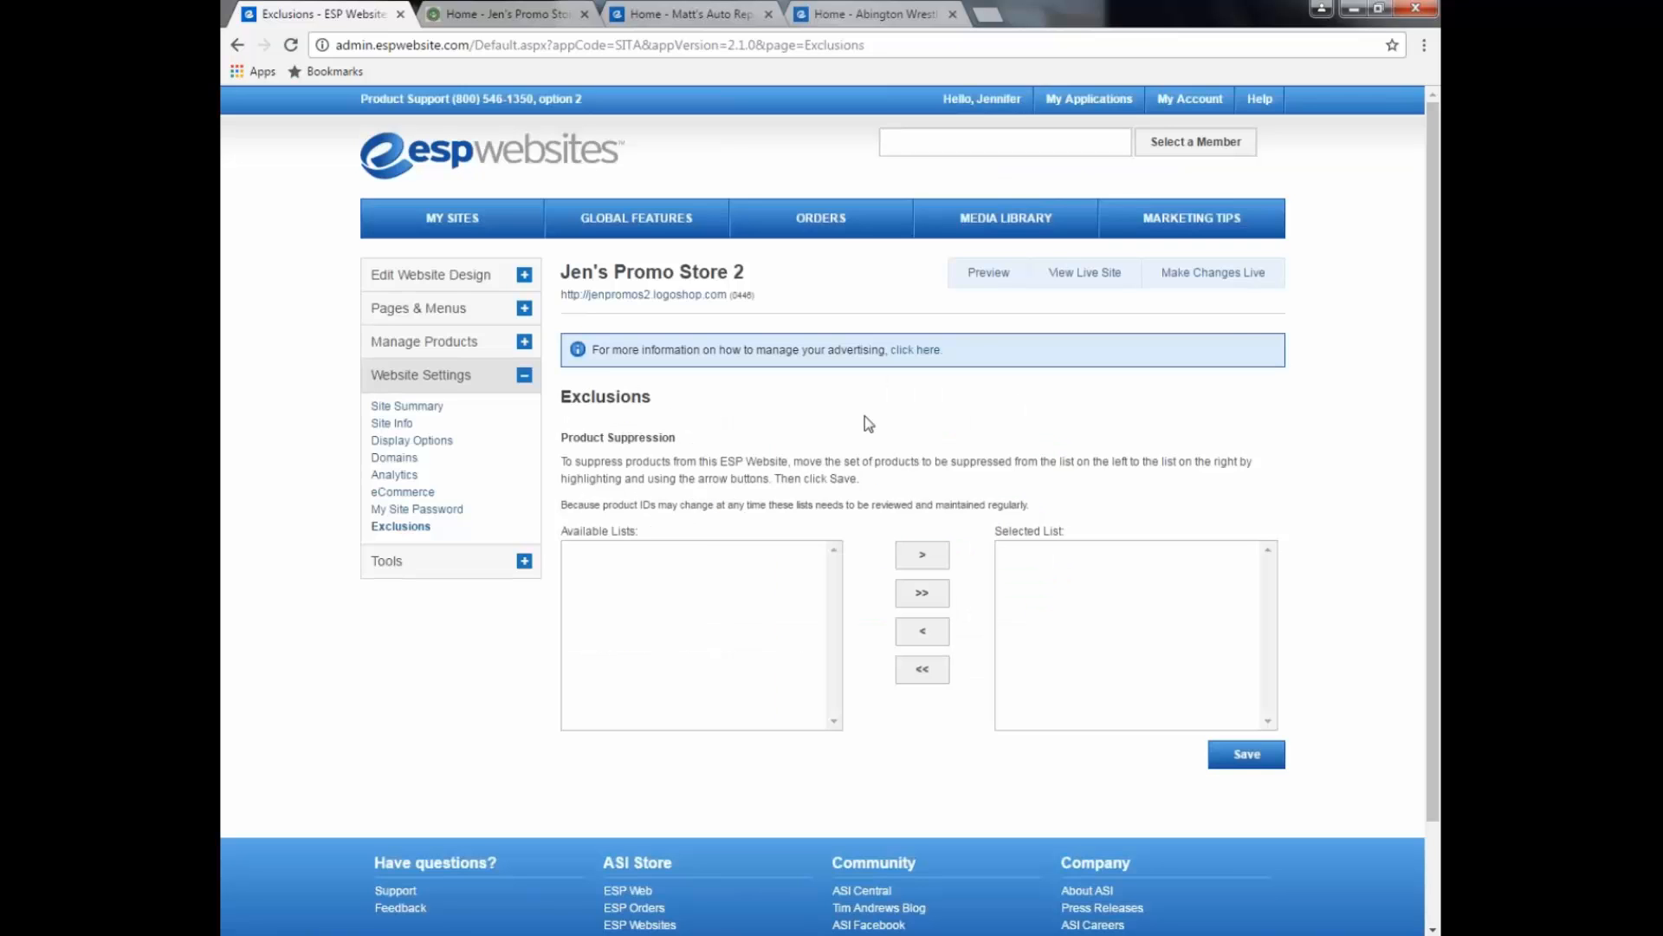
Step: Check the Oct 20th Training products on the live store, then return to admin
left_click(644, 295)
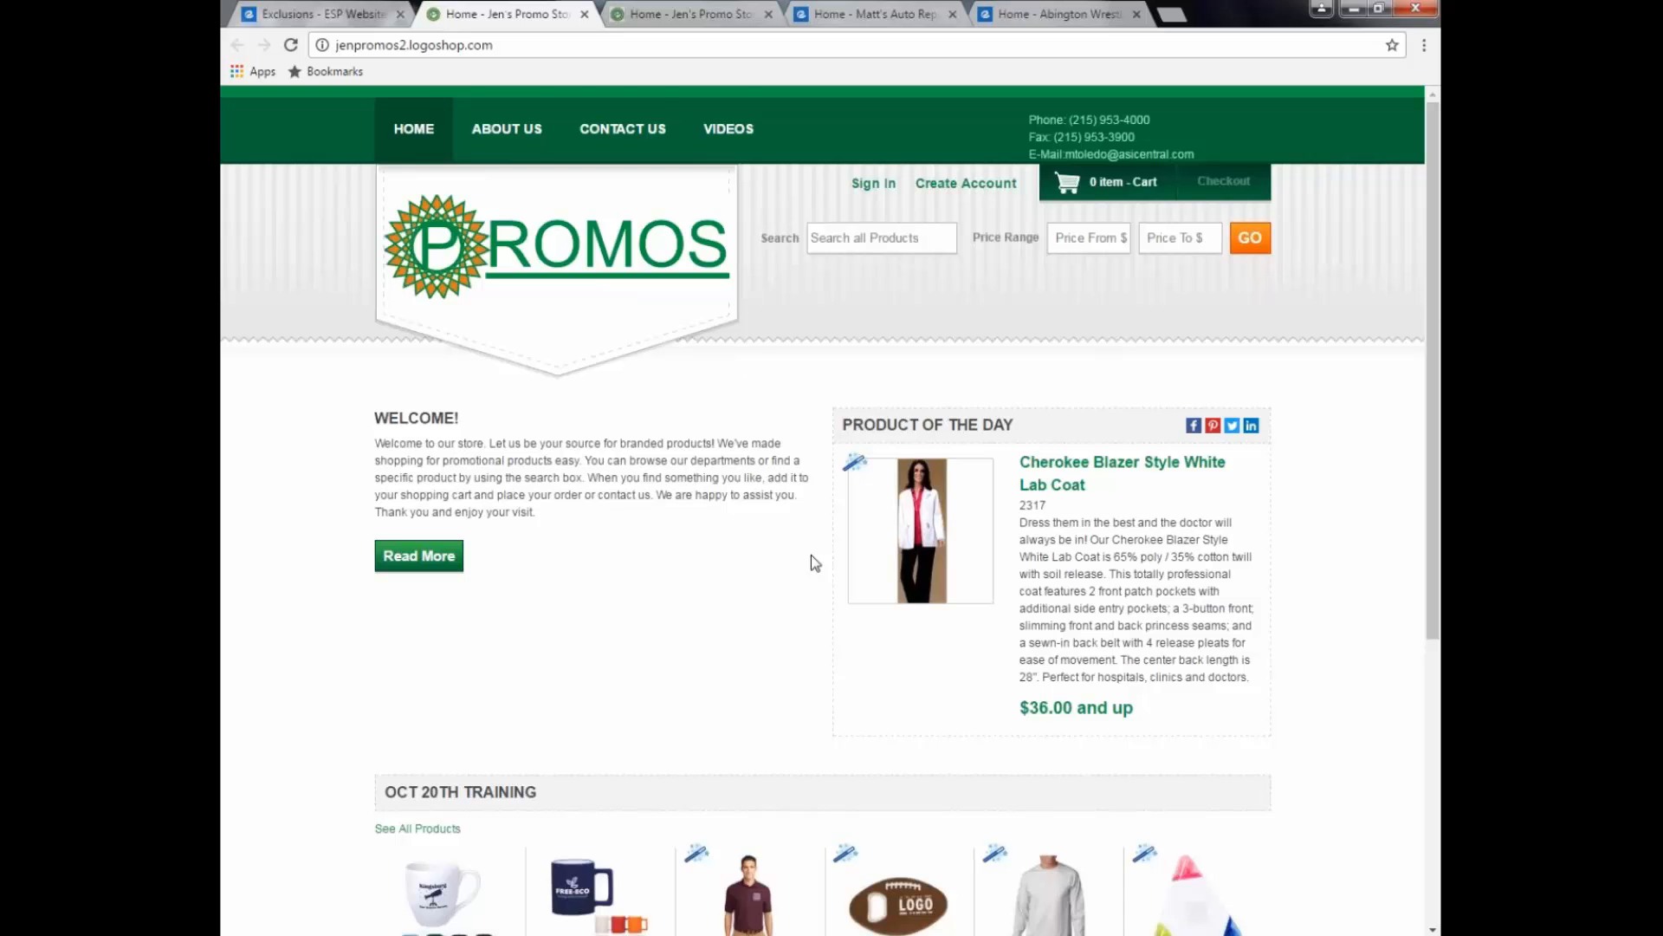
scroll(811, 555, "down", 5)
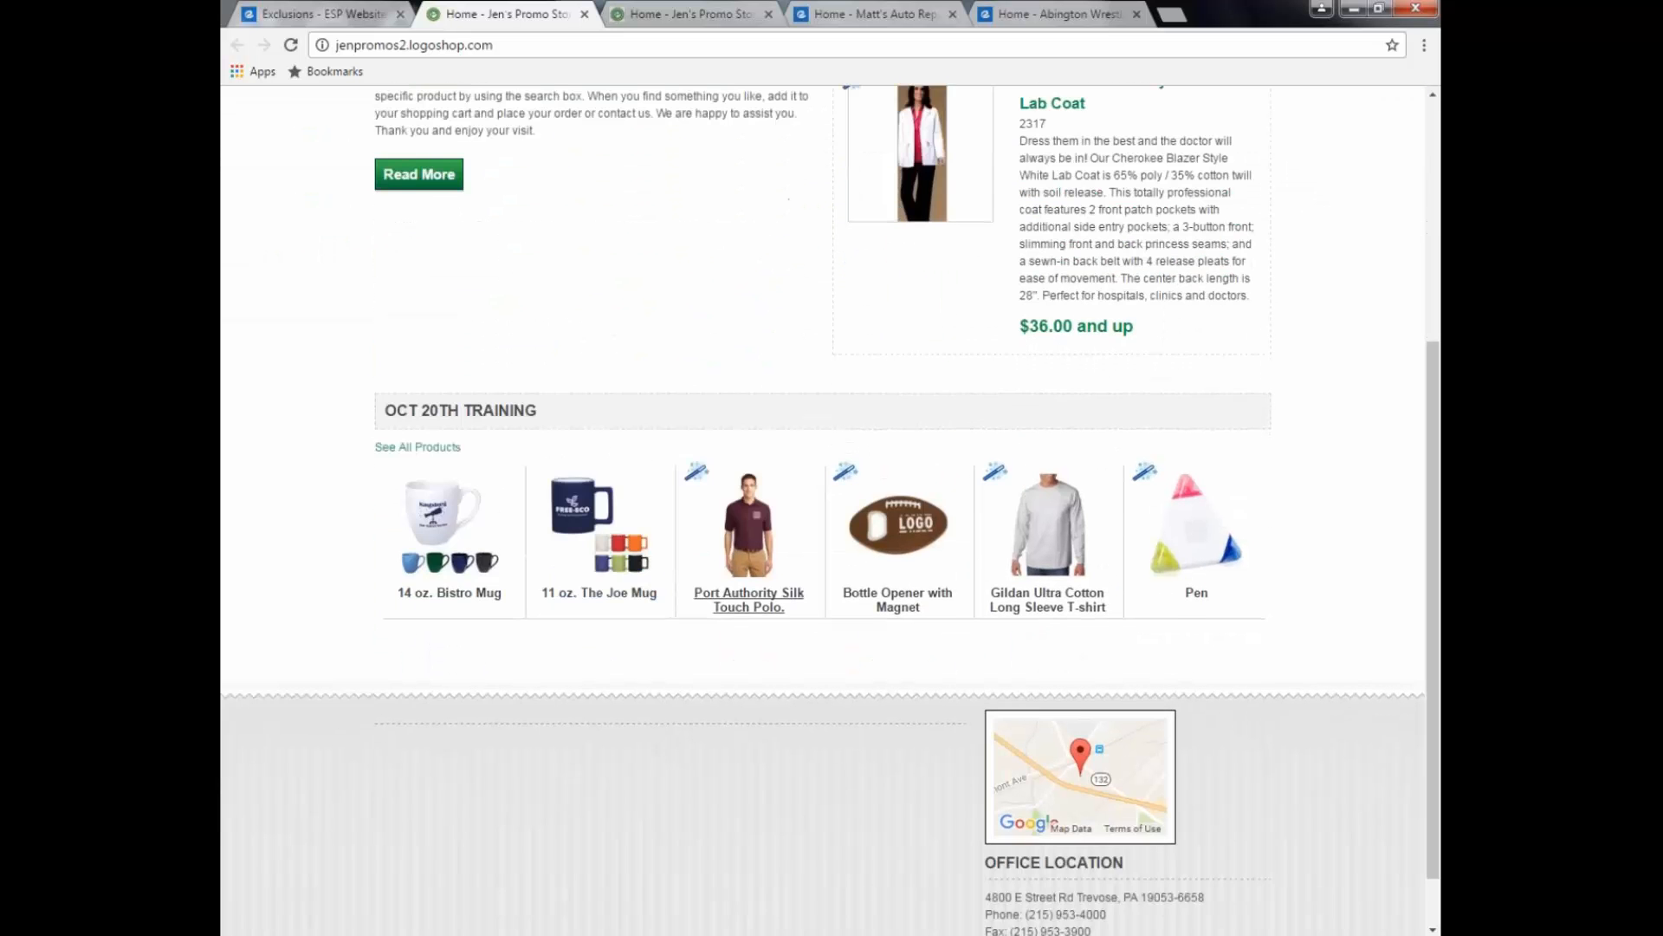
scroll(814, 693, "up", 5)
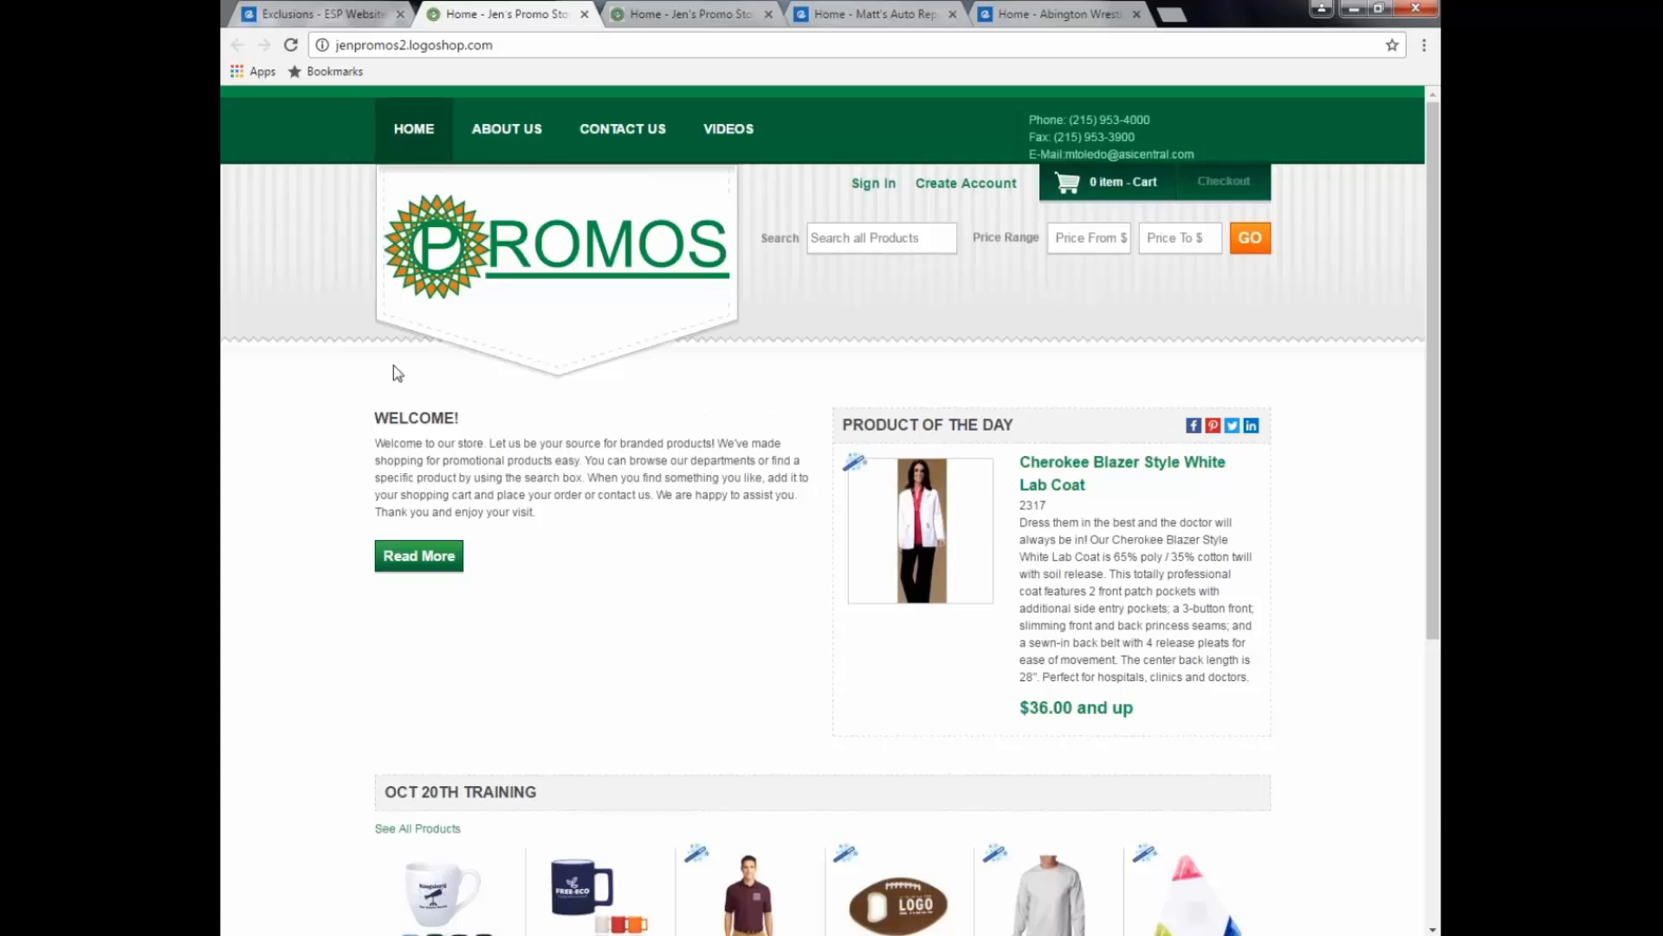
left_click(353, 15)
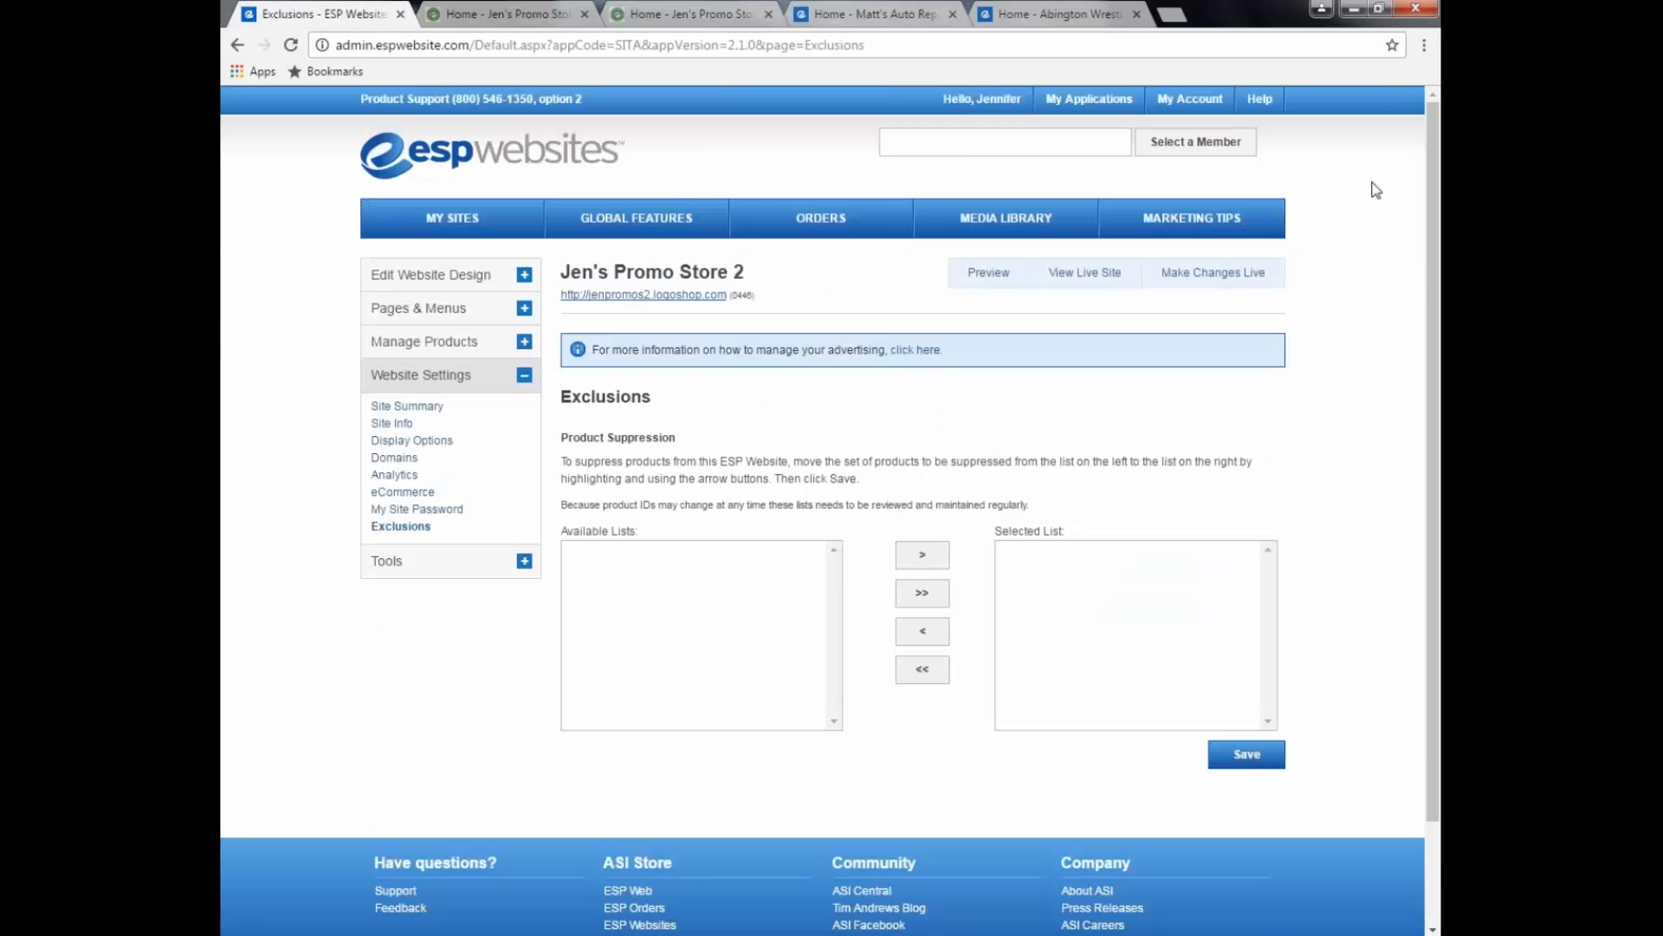
Step: Search the ASI knowledge base for 'company store' and browse the 25 results
left_click(1267, 104)
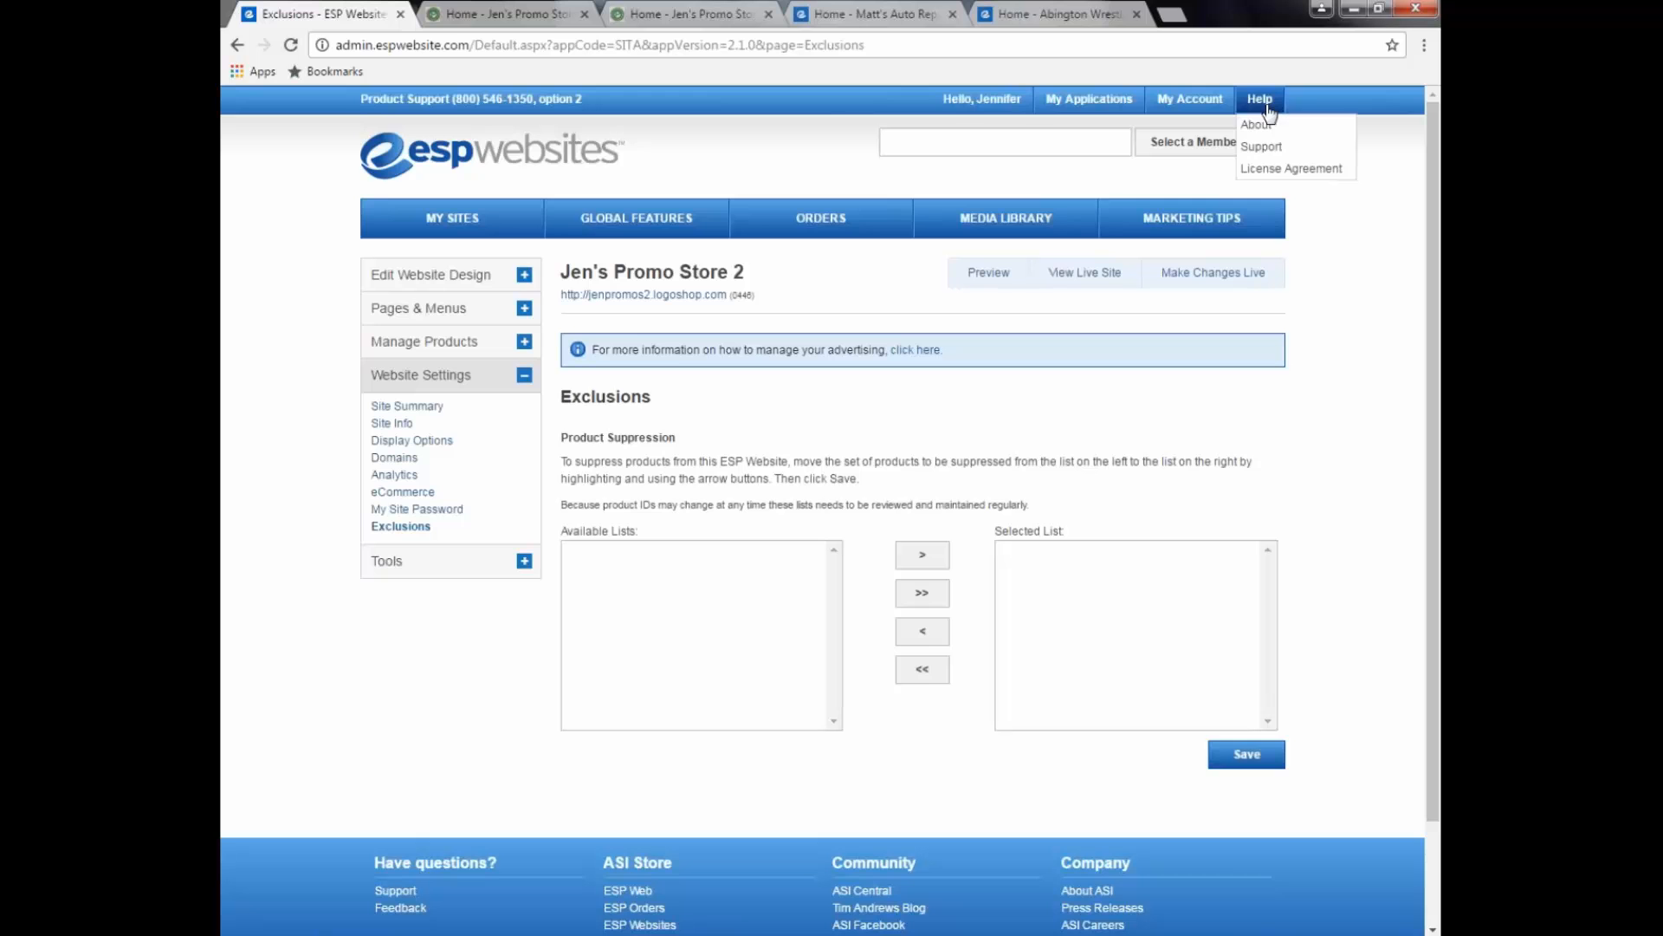
left_click(1281, 146)
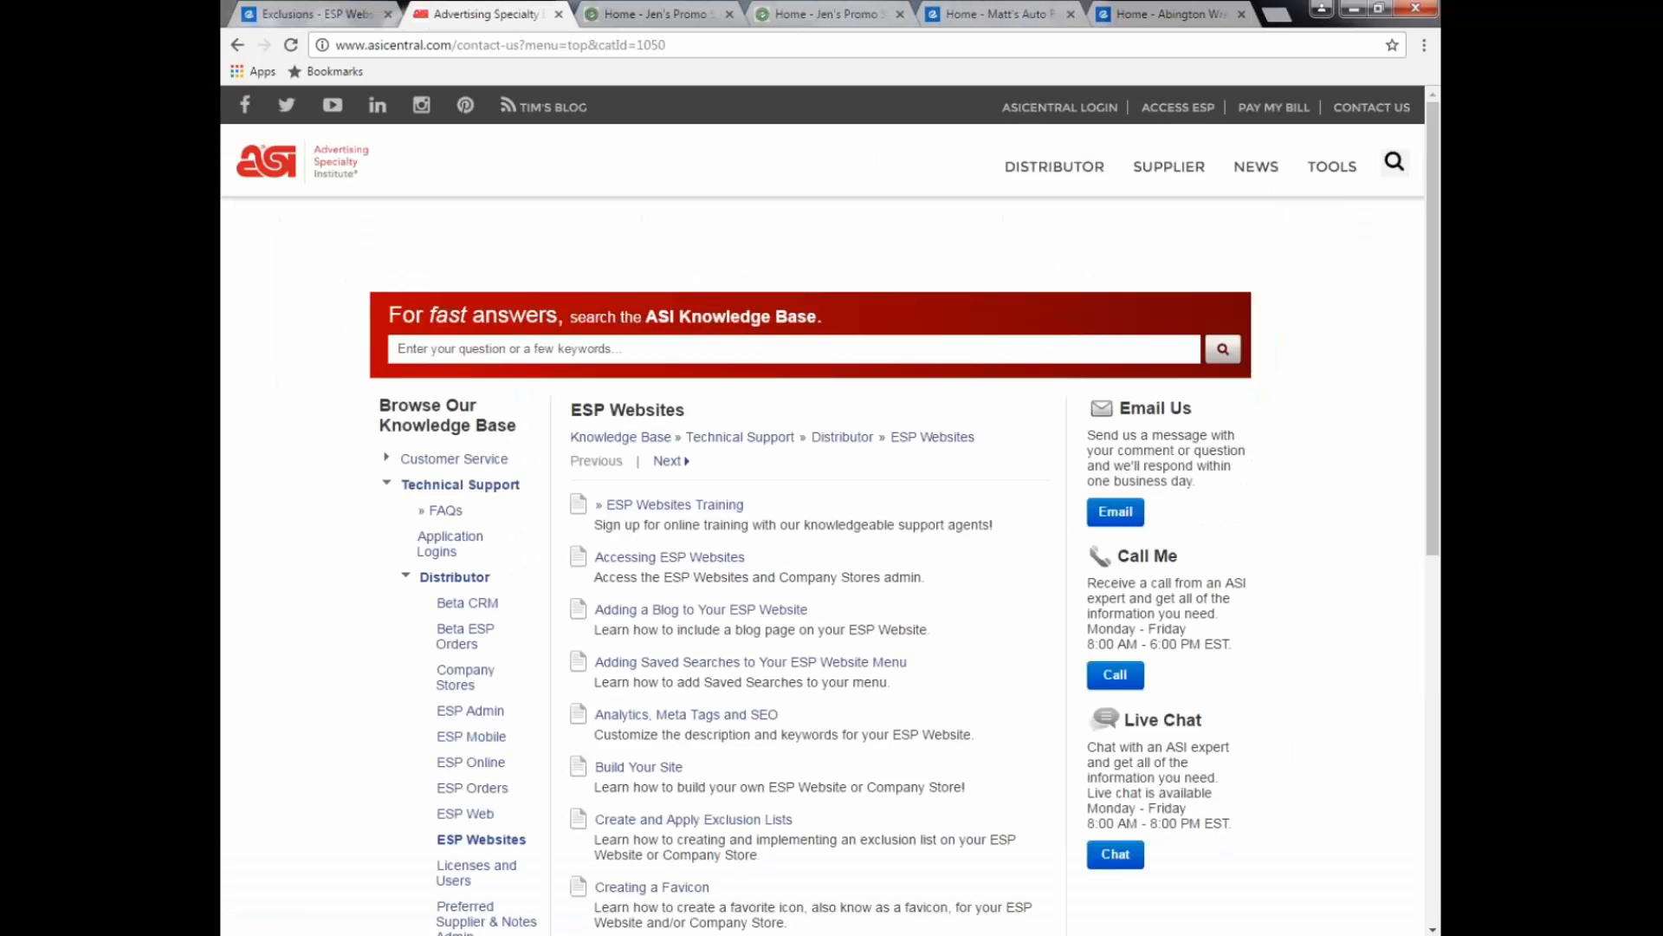
left_click(691, 349)
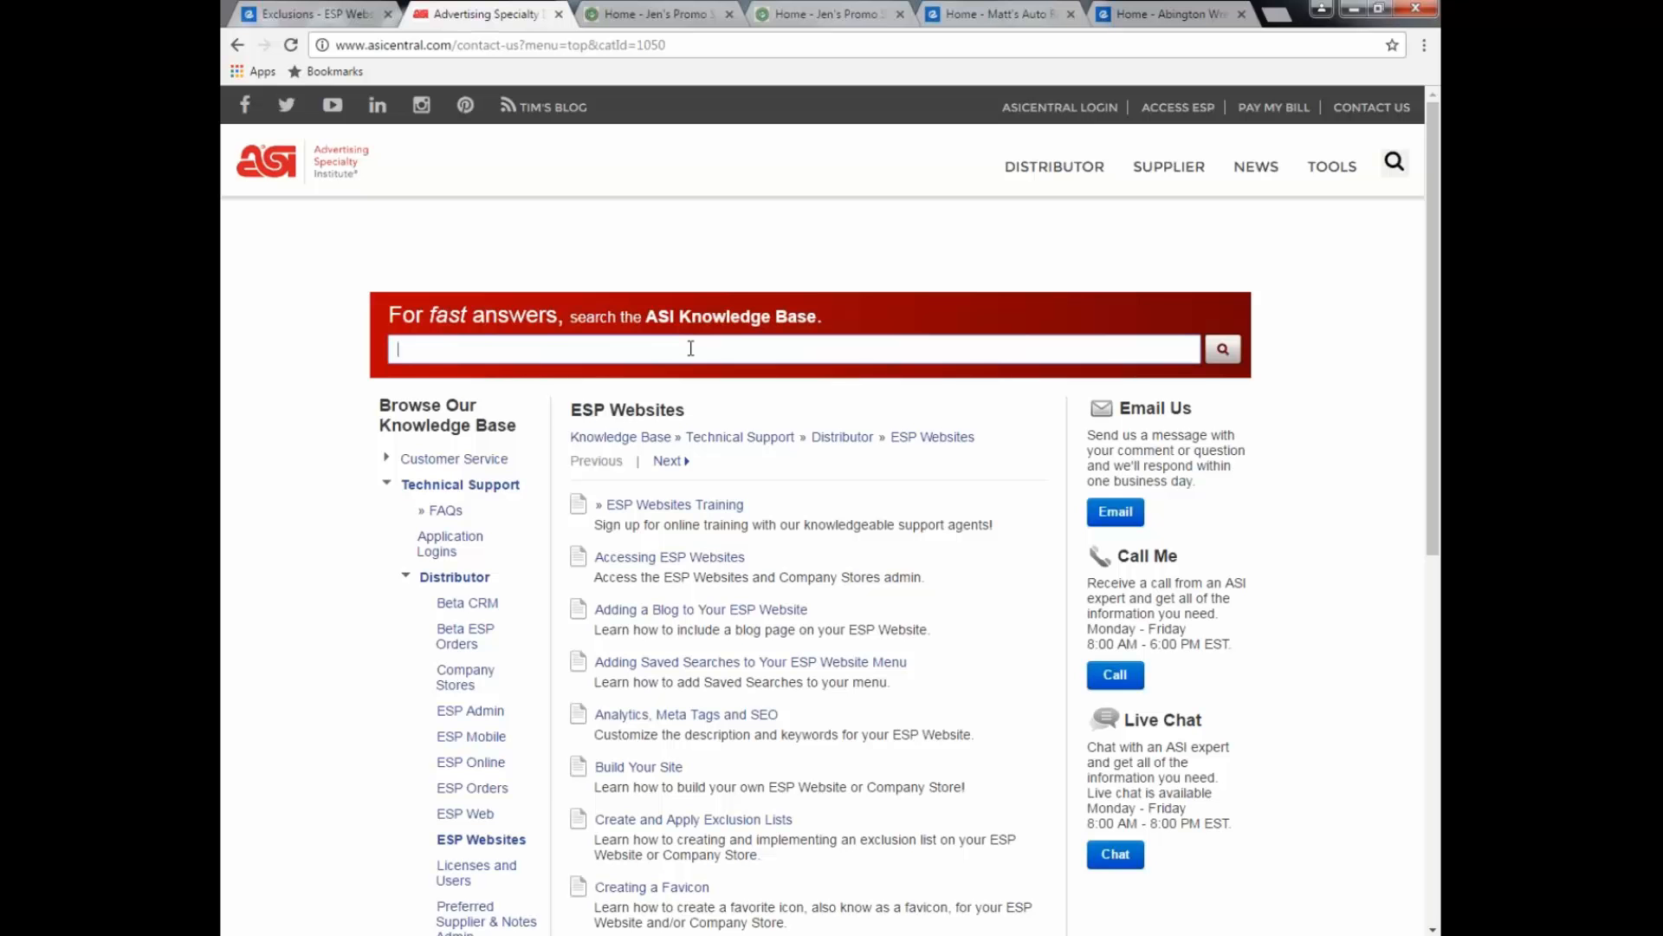
type("compan")
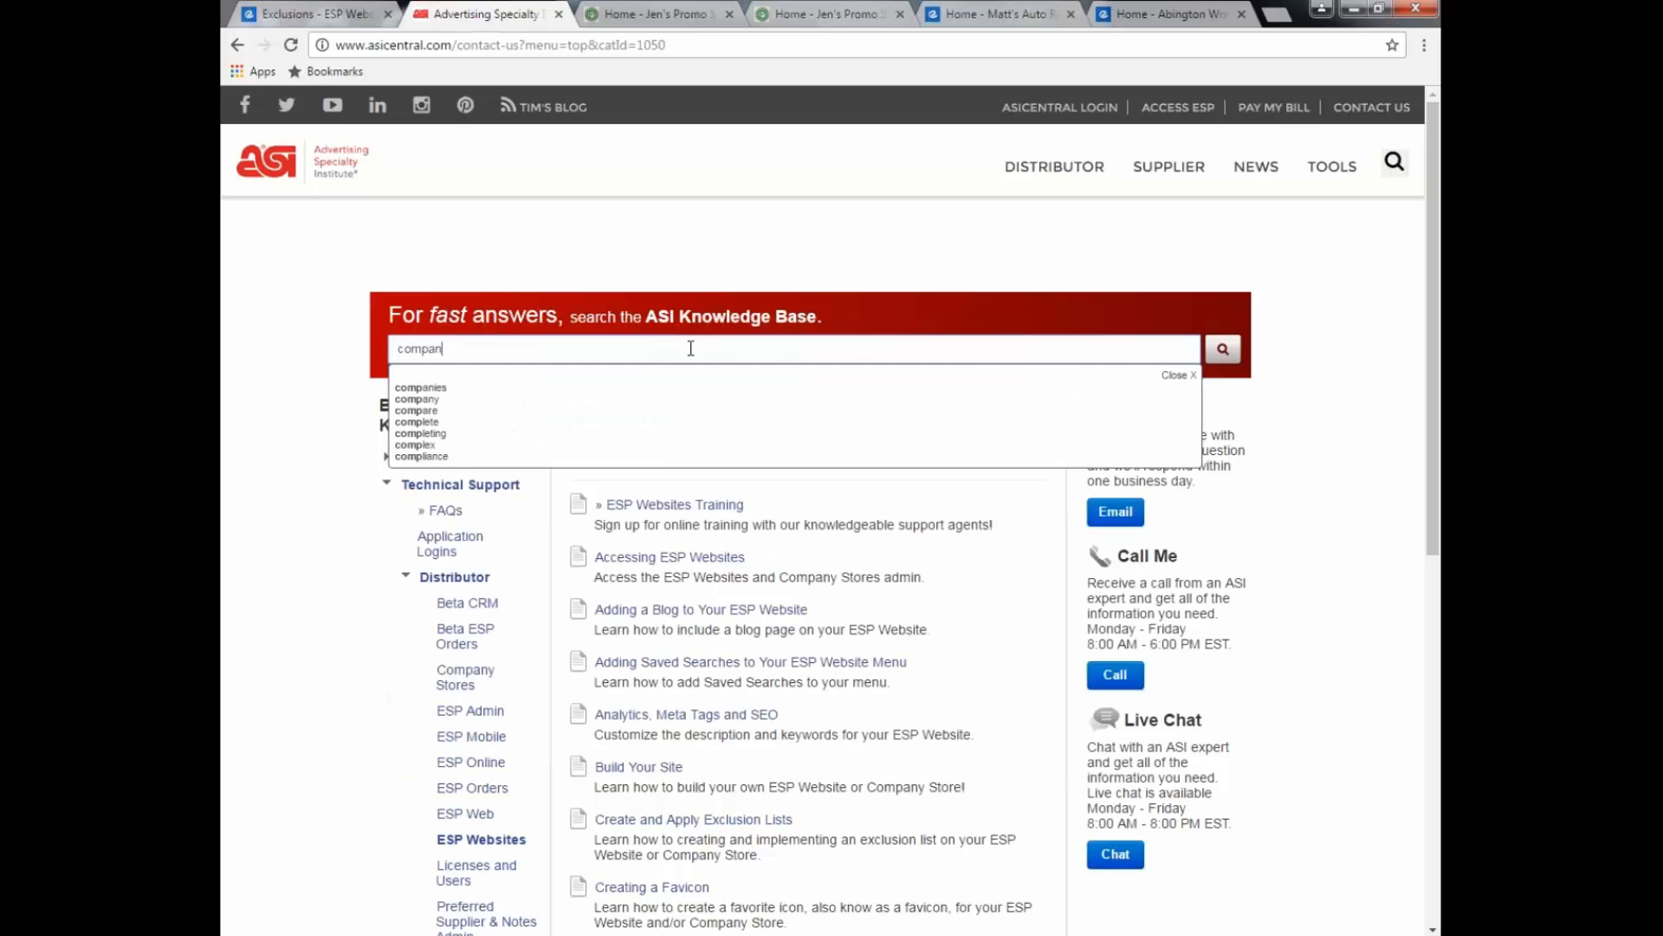
type("y store")
key("Return")
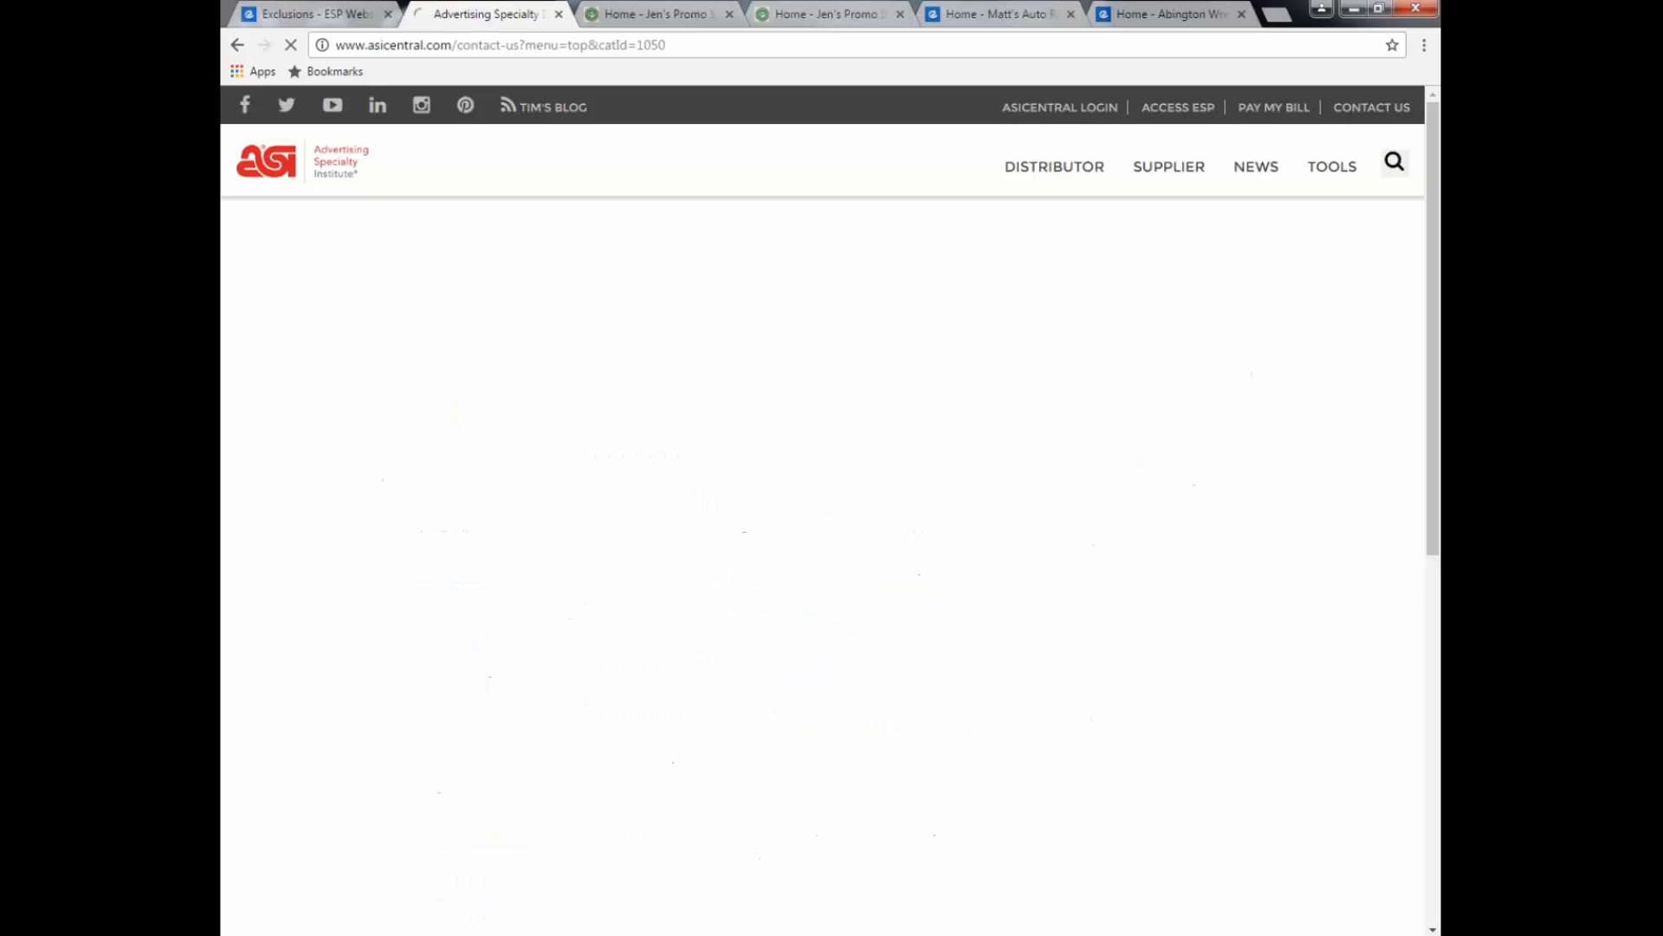
scroll(752, 514, "down", 2)
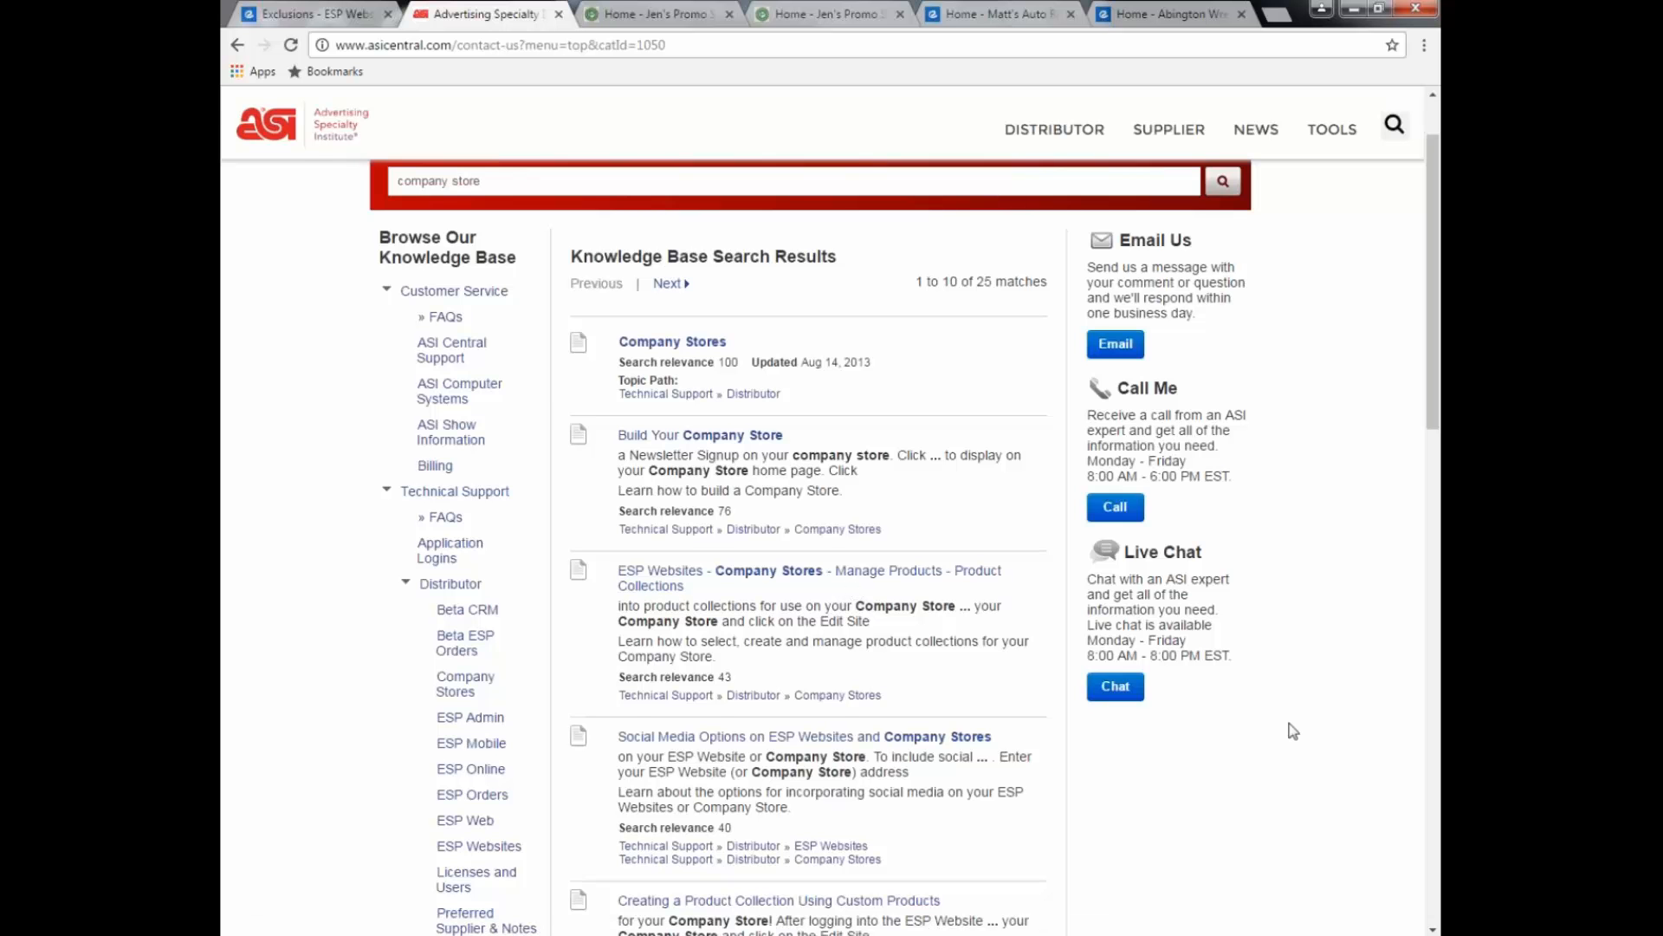
scroll(1293, 731, "up", 2)
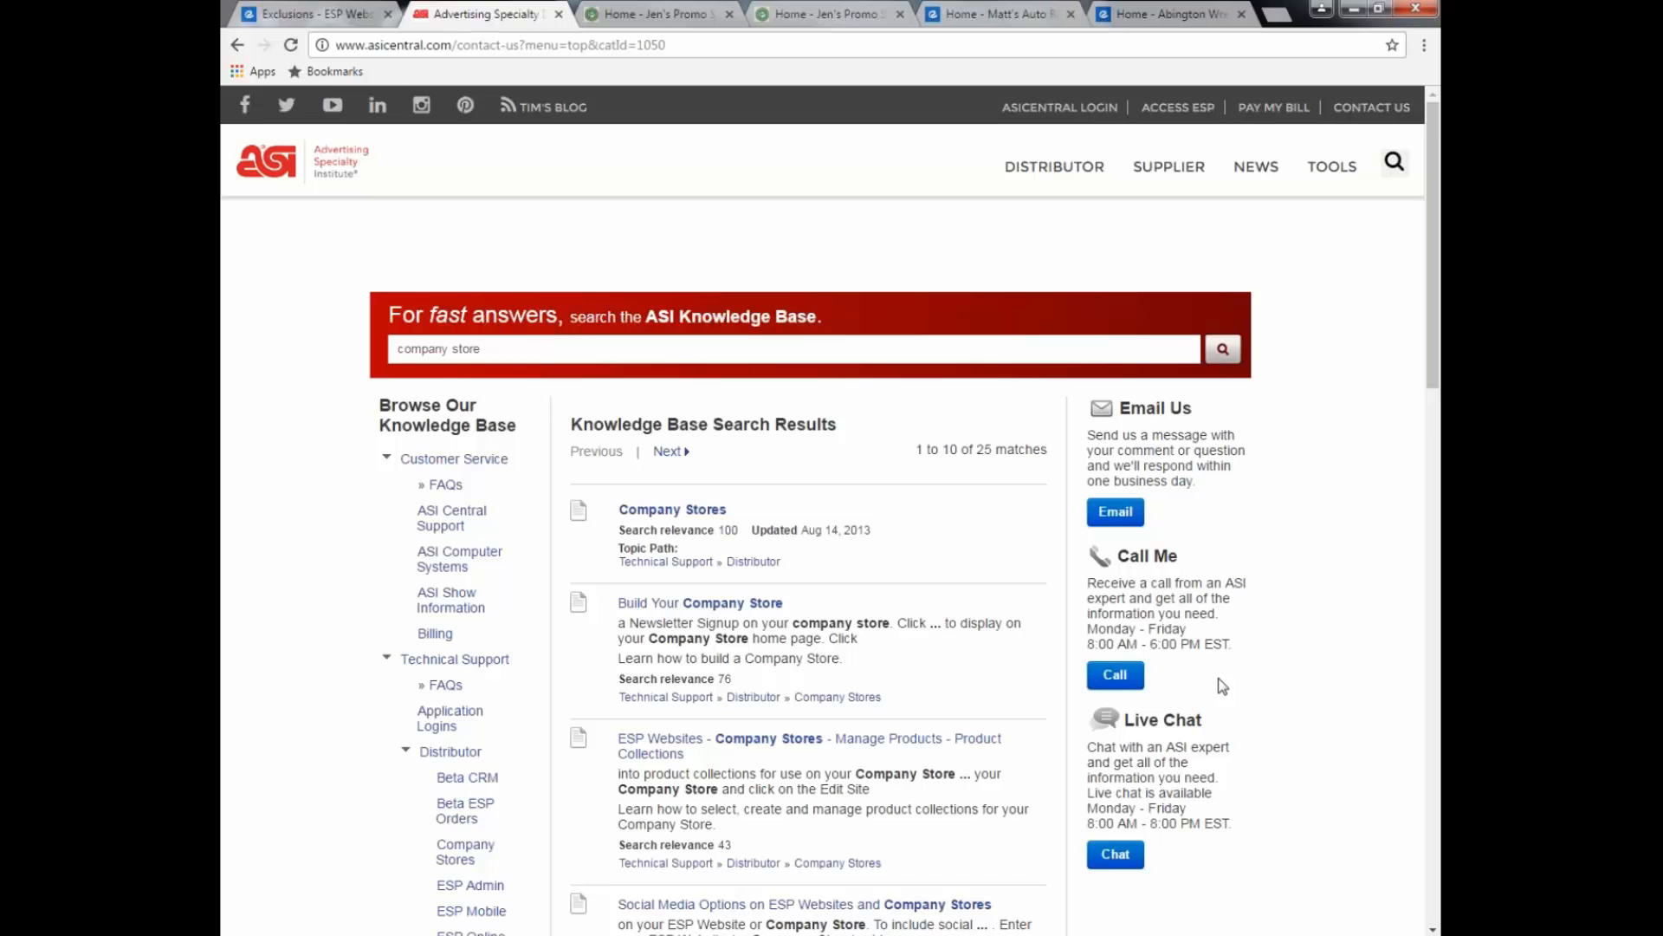
scroll(1221, 686, "down", 2)
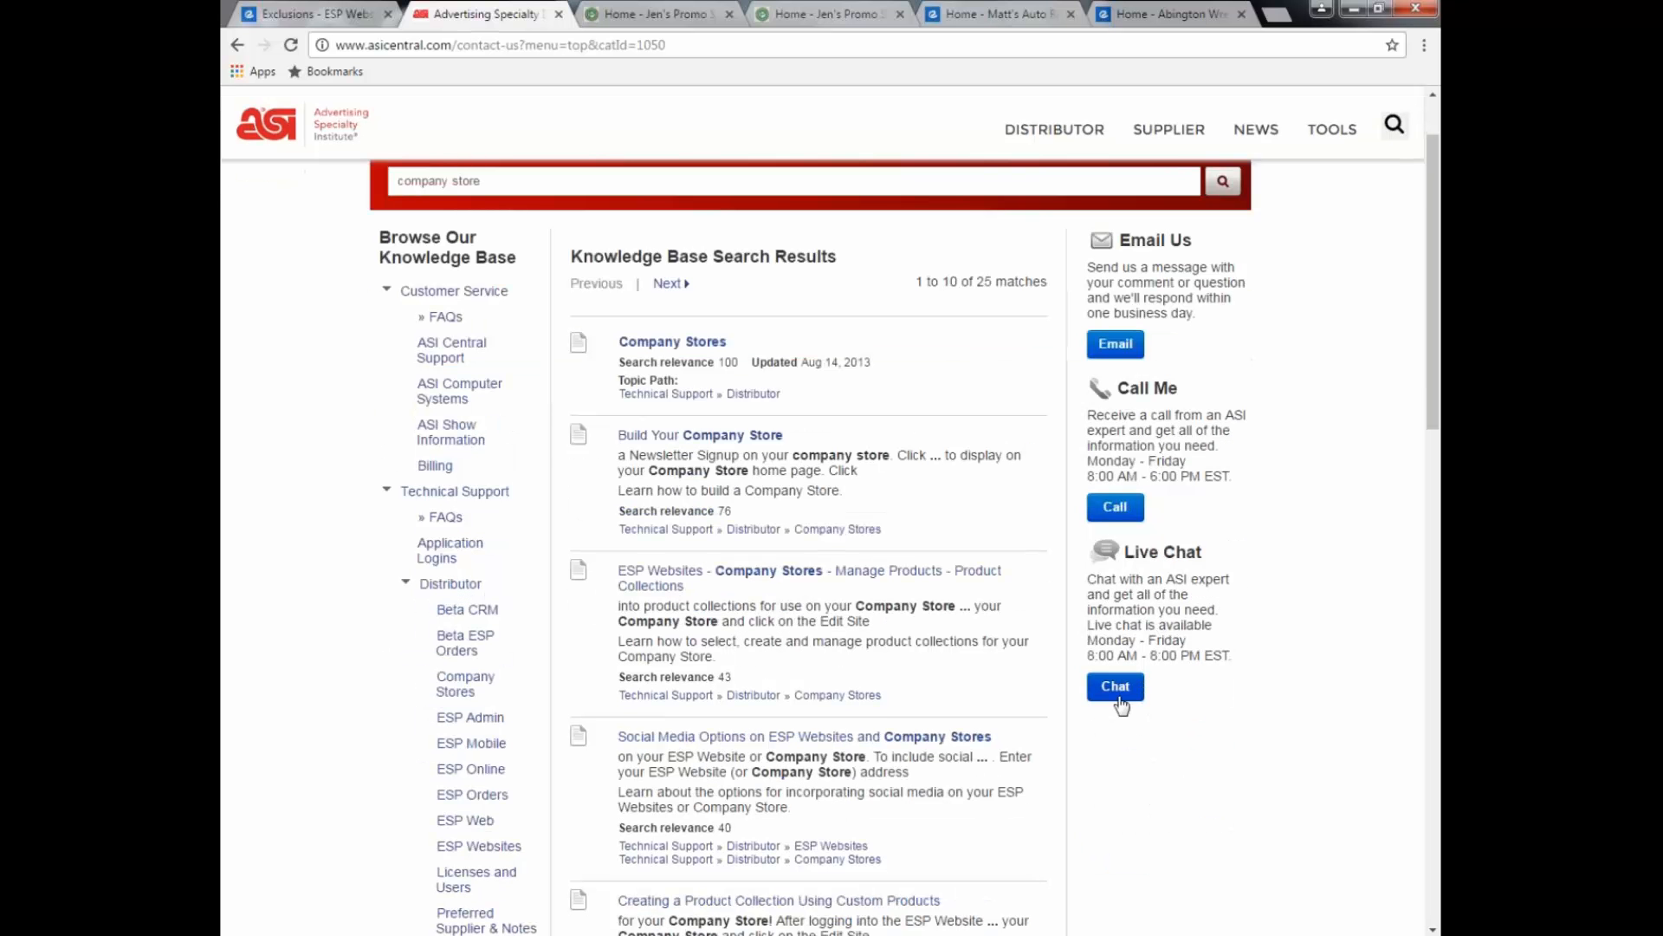